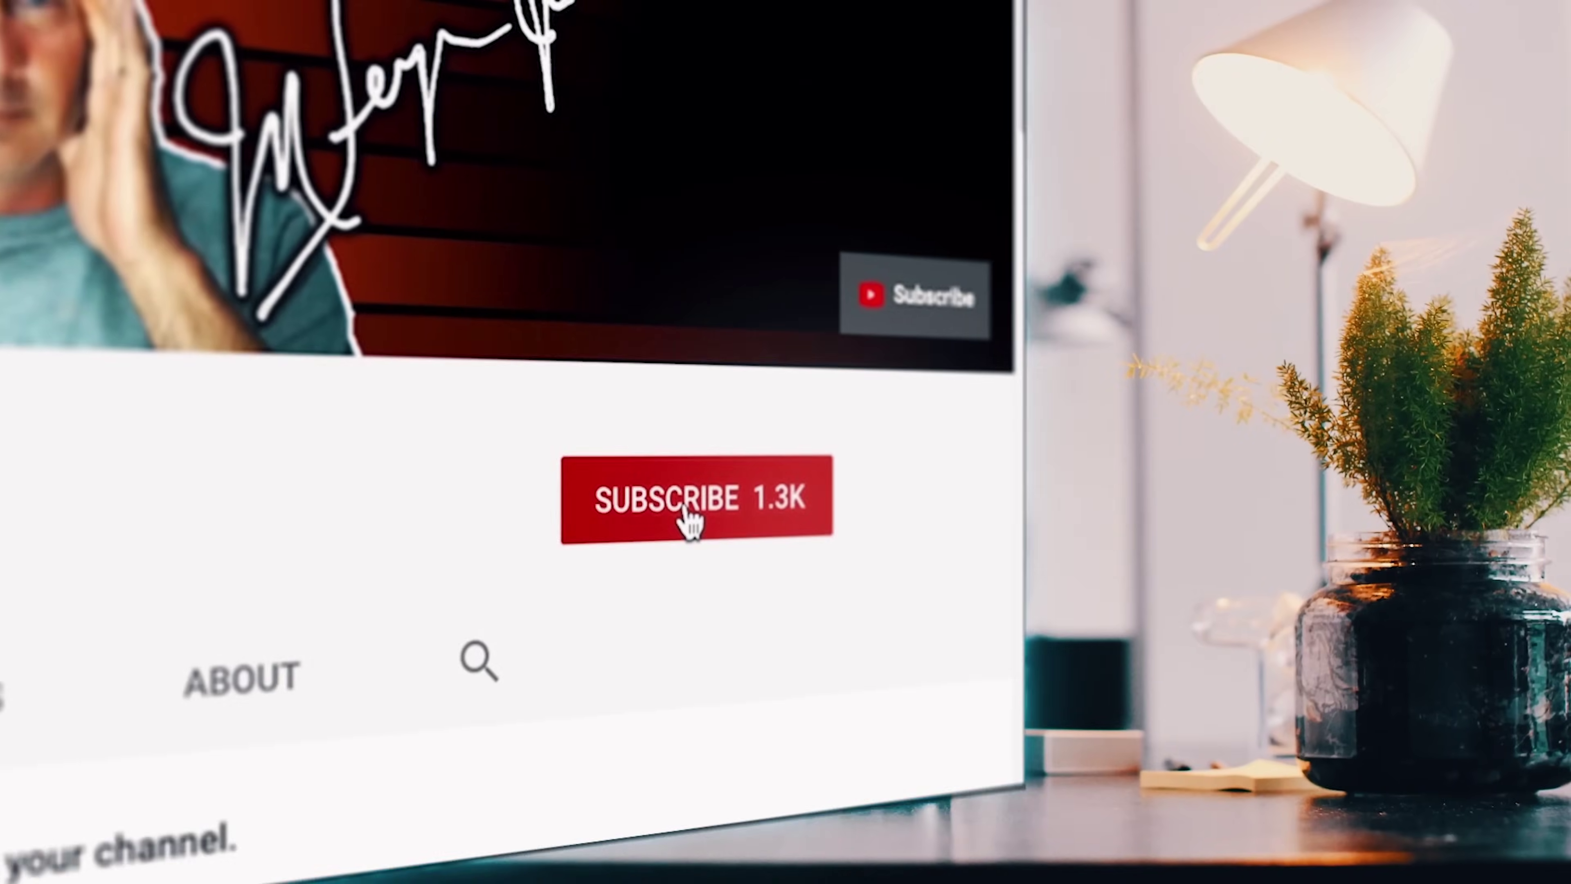
pyautogui.click(1337, 324)
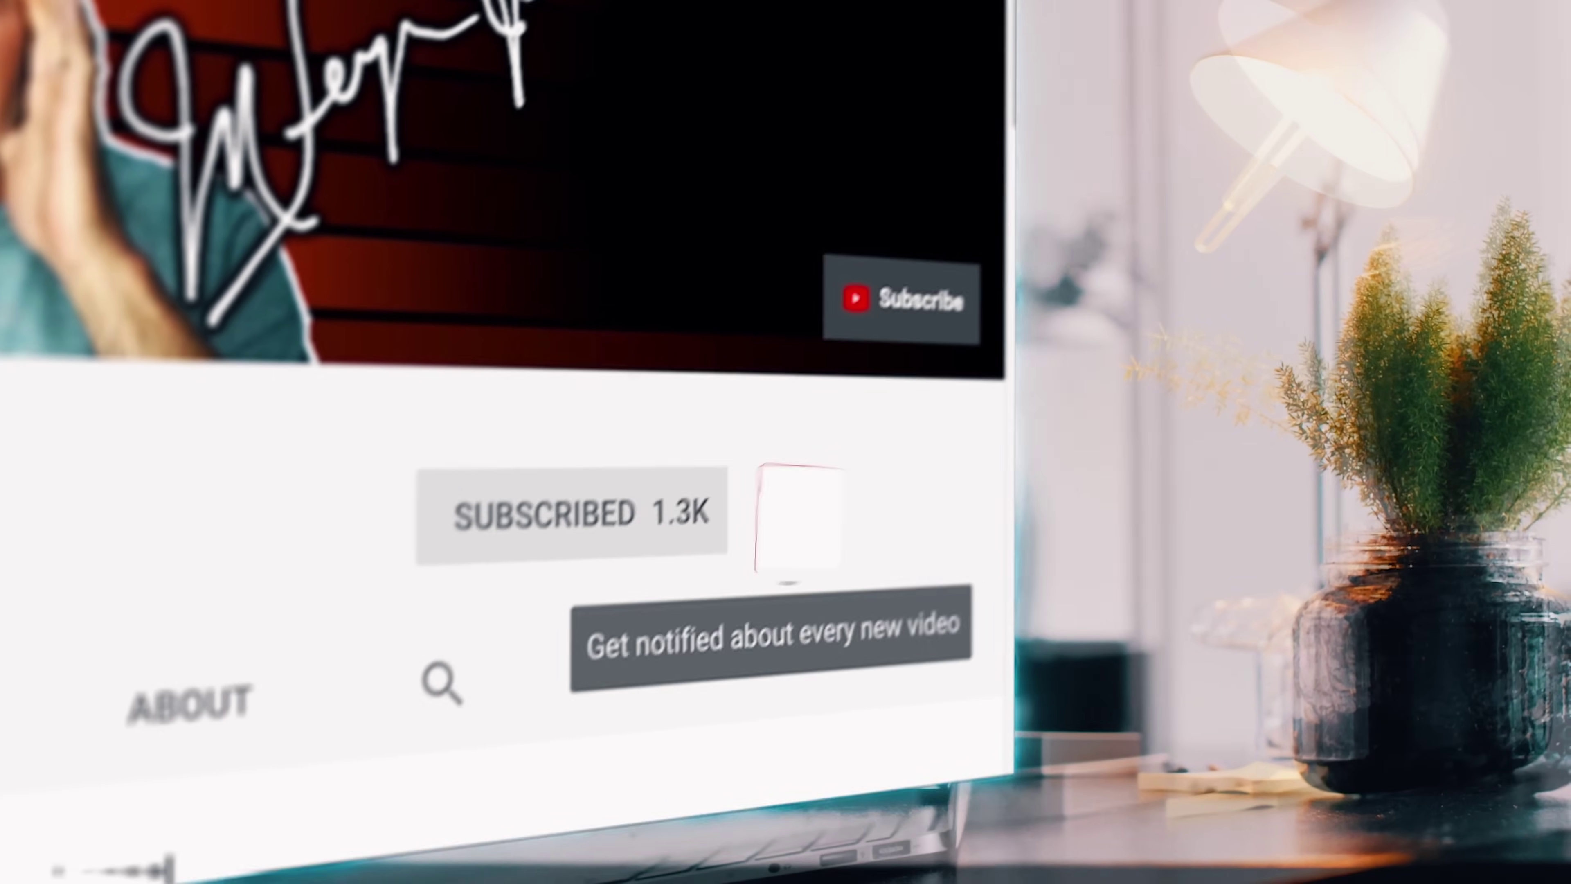
pyautogui.click(798, 516)
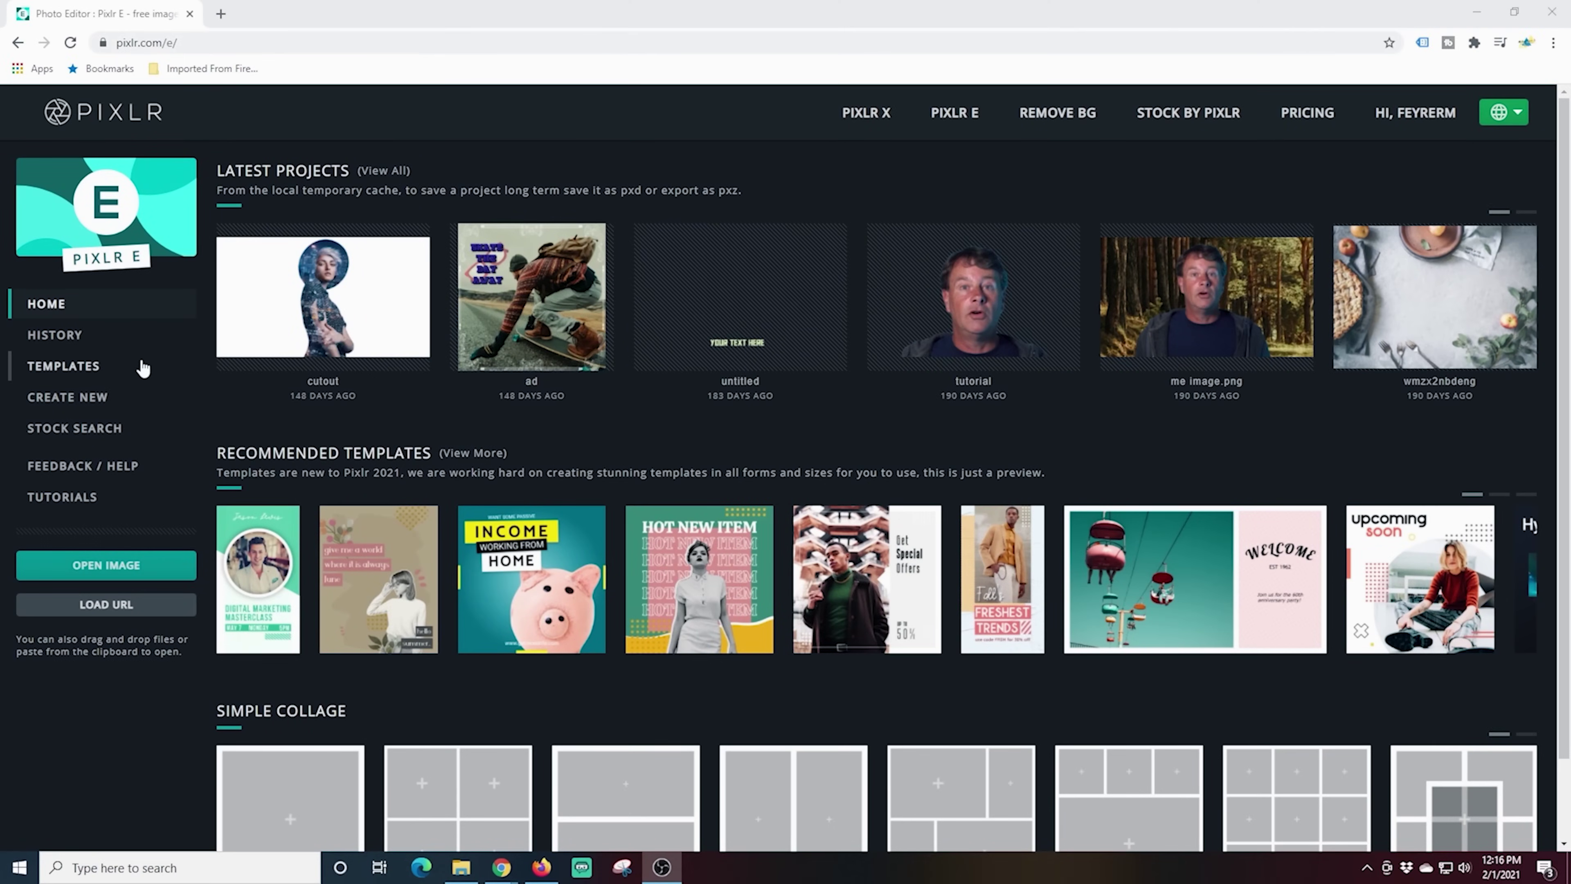
# - Create a new blank 1920 x 1080 image named "Mask 1" with no background
pyautogui.click(94, 401)
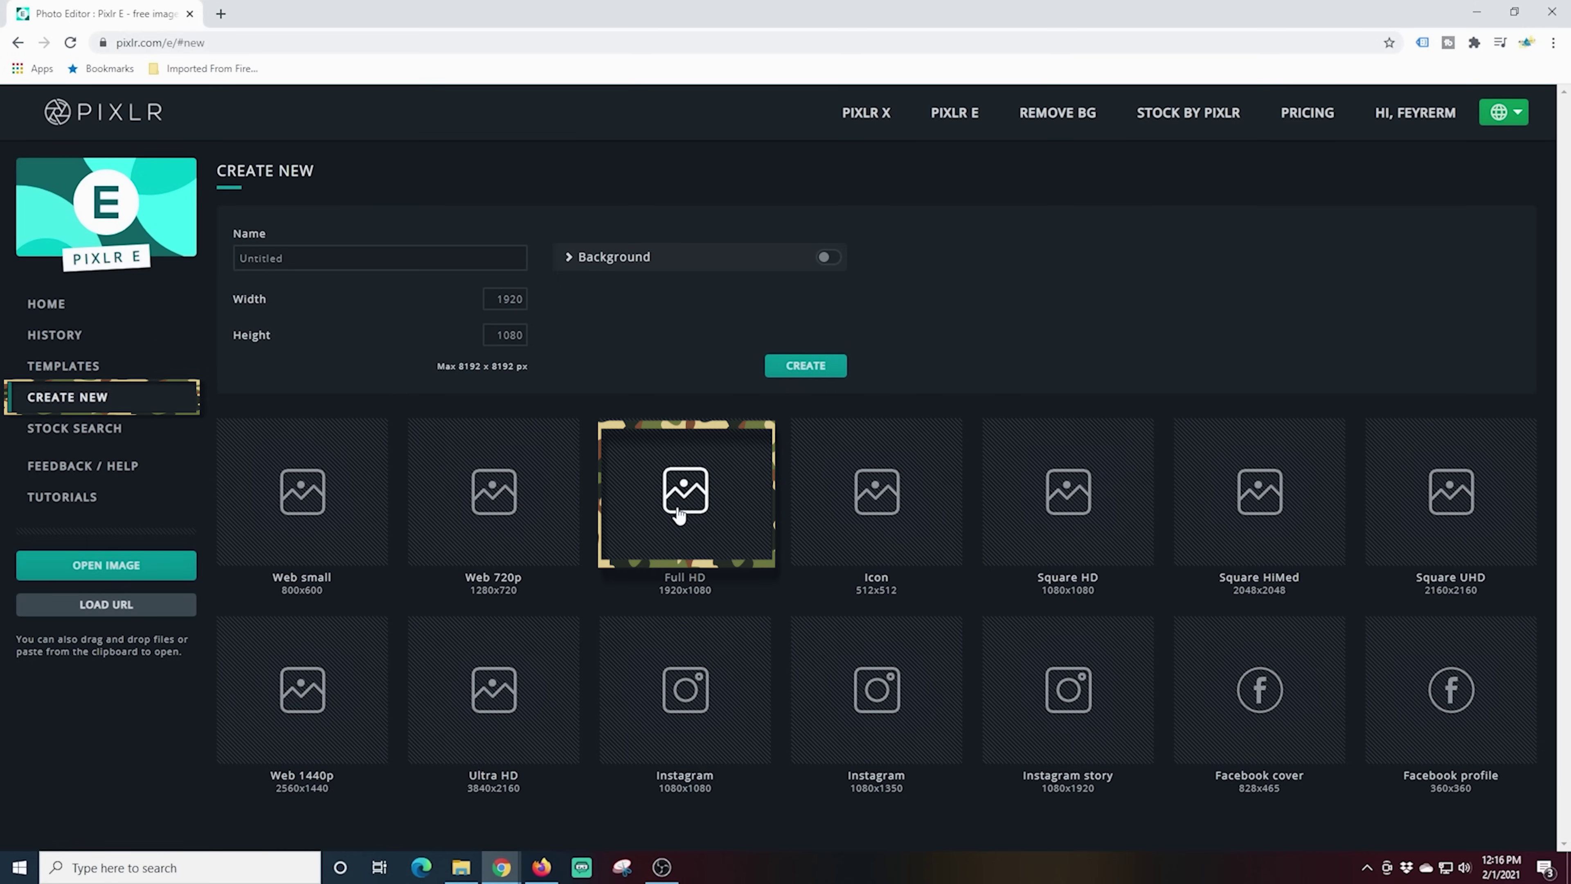
pyautogui.click(362, 260)
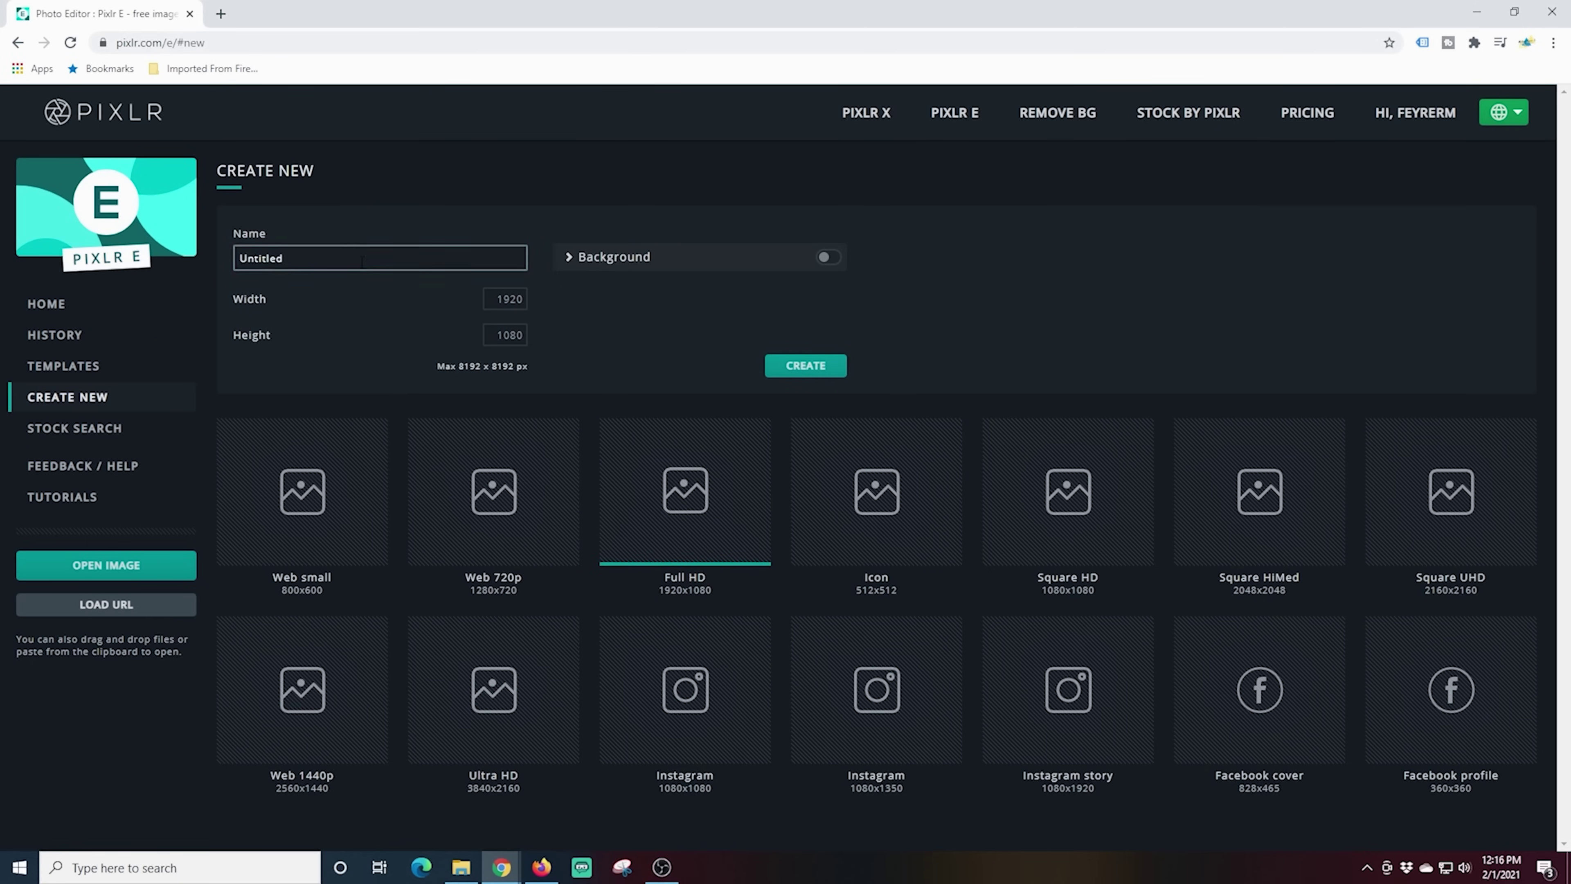
pyautogui.write('Mask 1')
pyautogui.click(806, 366)
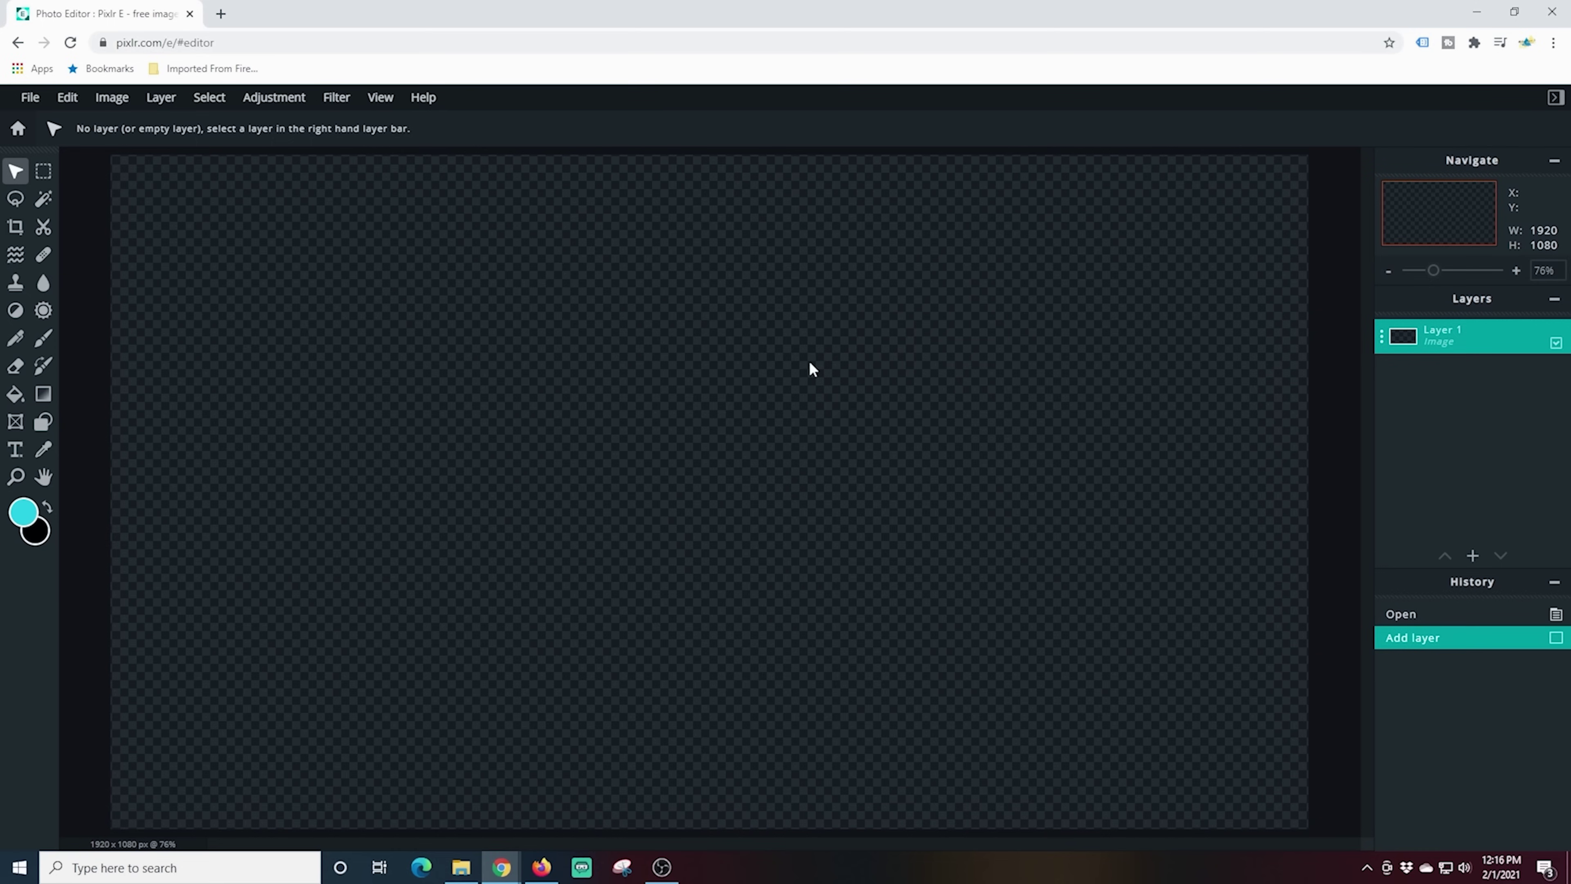
# - Draw a black-filled circle about 826 px in diameter and move it to the middle of the canvas, at about X 547, Y 101
pyautogui.scroll(-3, 709, 469)
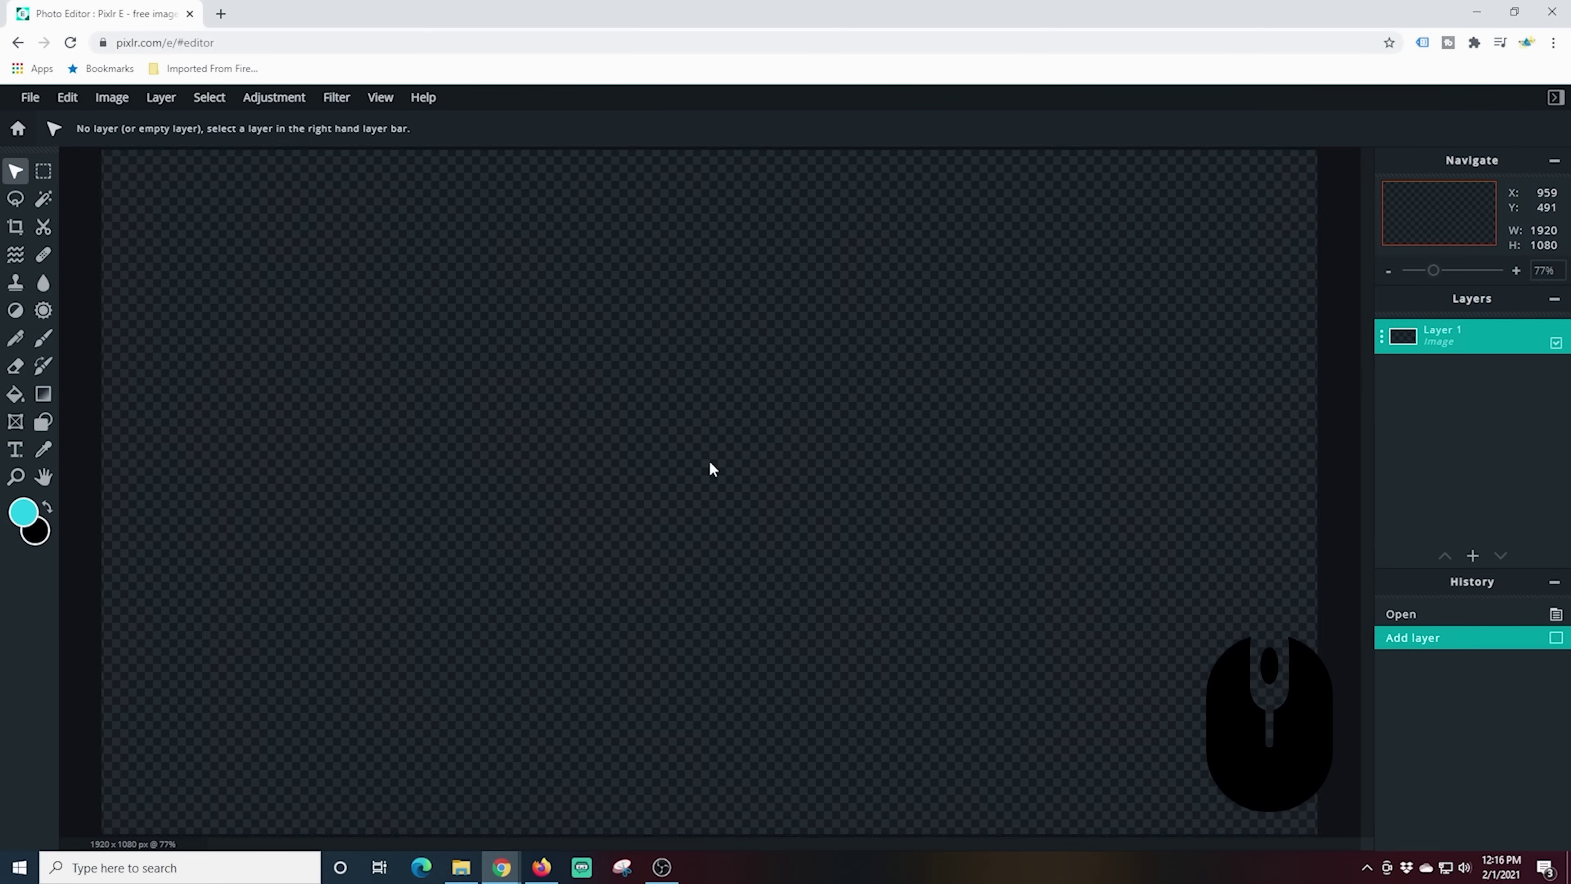
pyautogui.scroll(1, 709, 468)
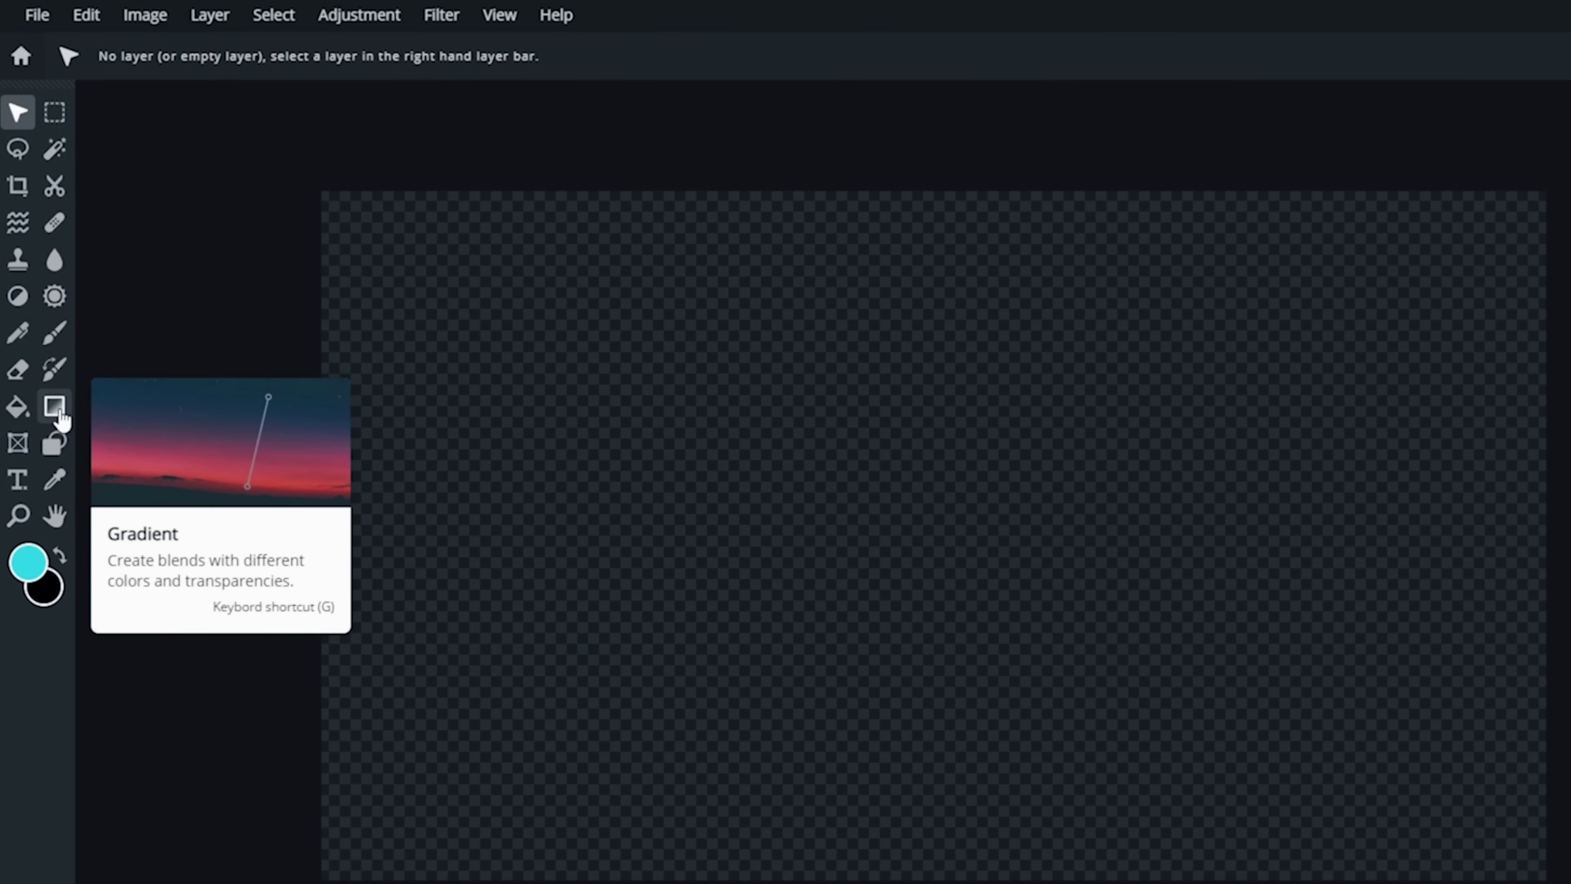
pyautogui.click(55, 444)
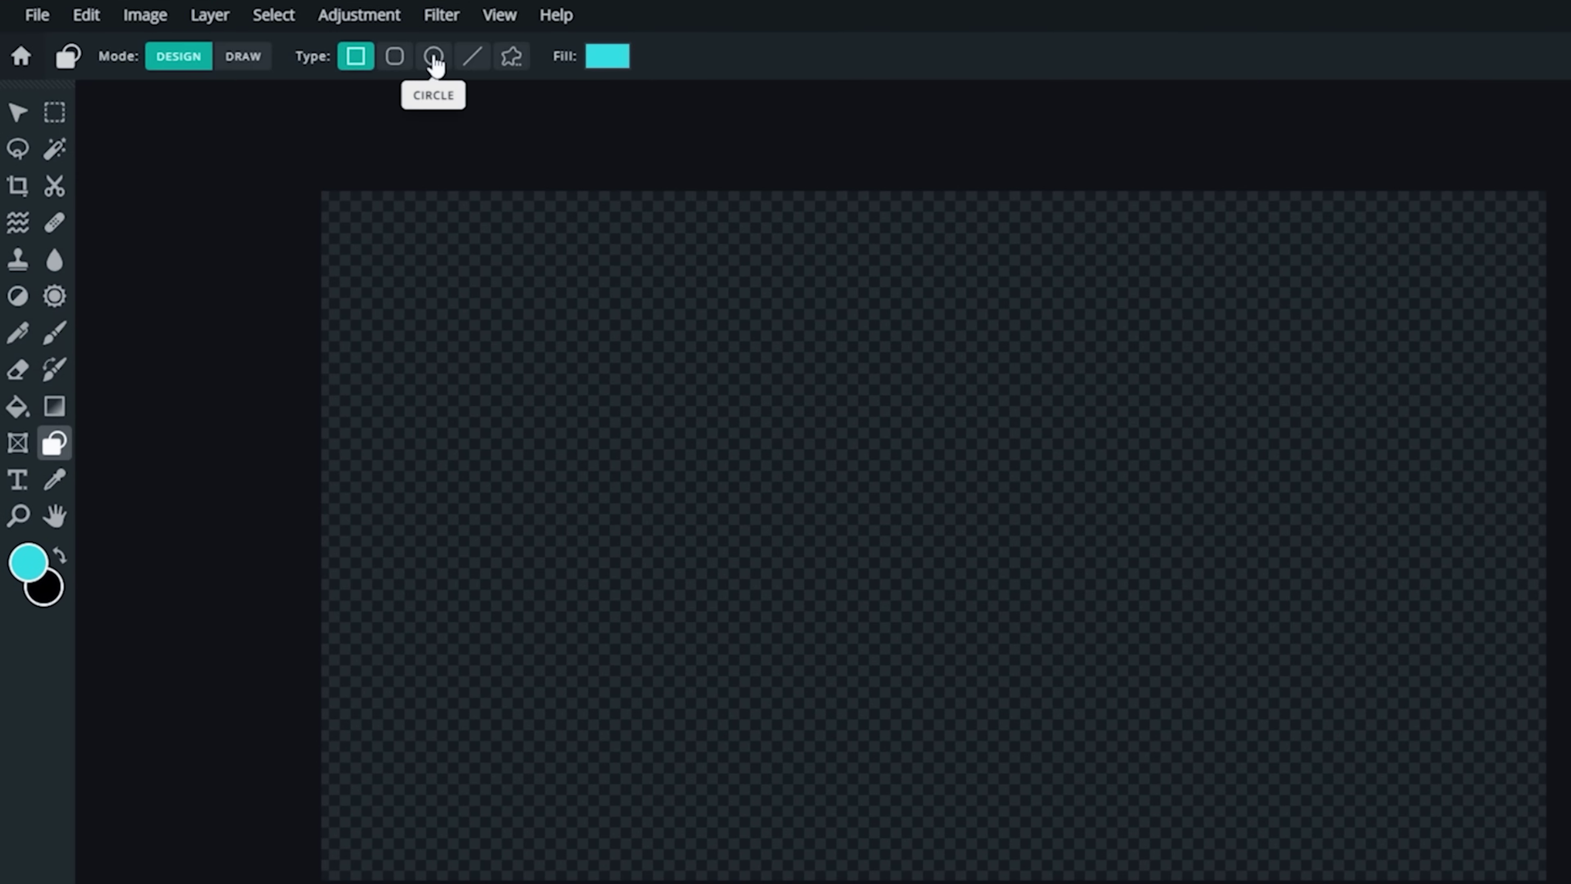
pyautogui.click(610, 62)
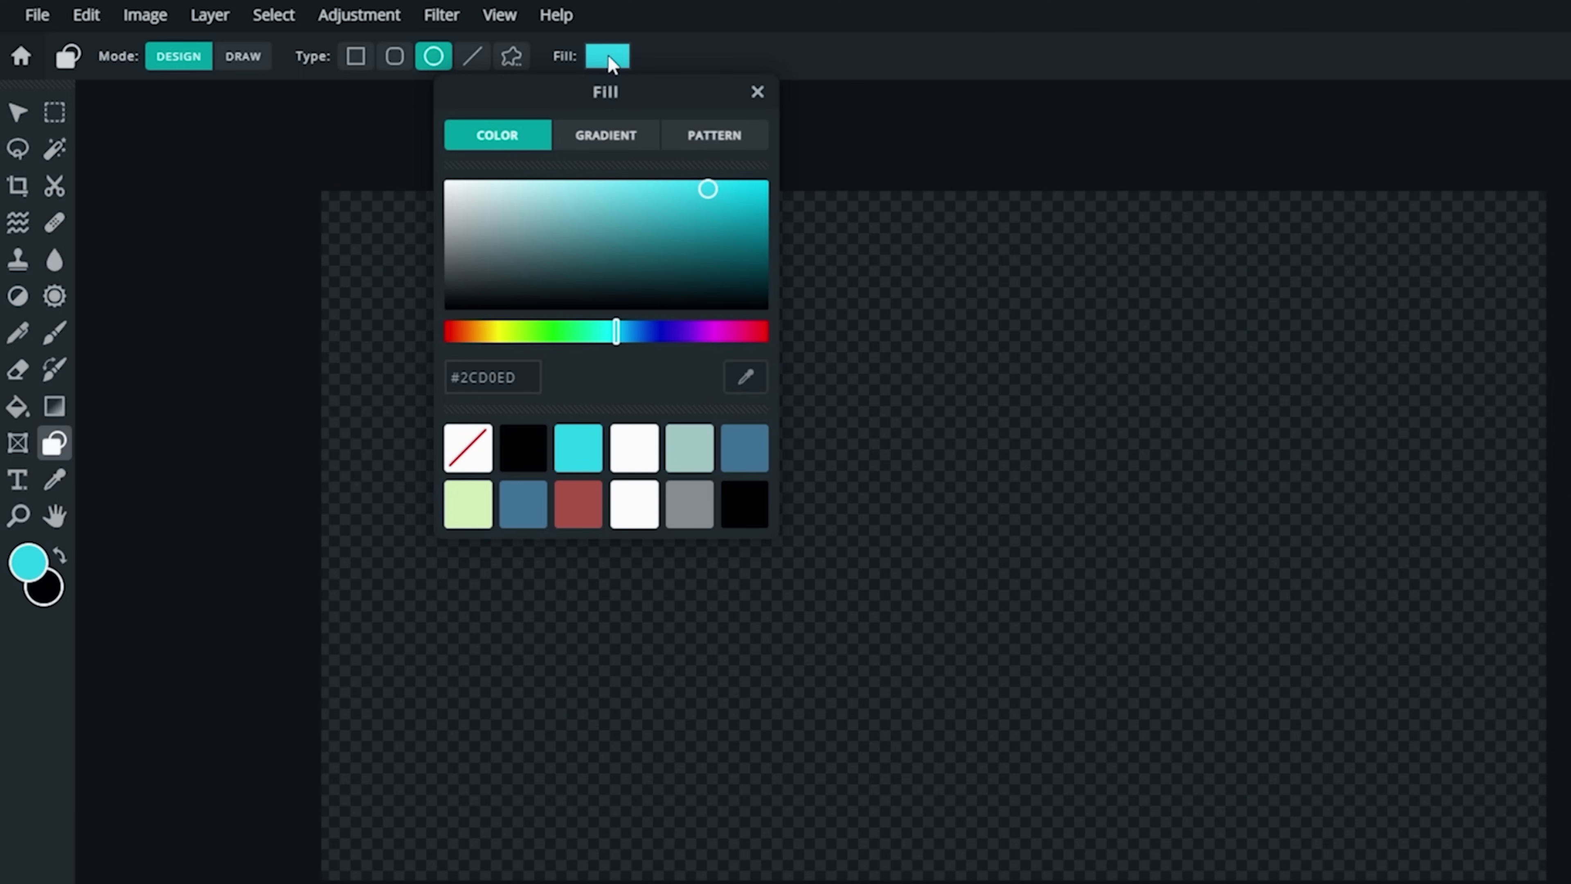
pyautogui.click(757, 93)
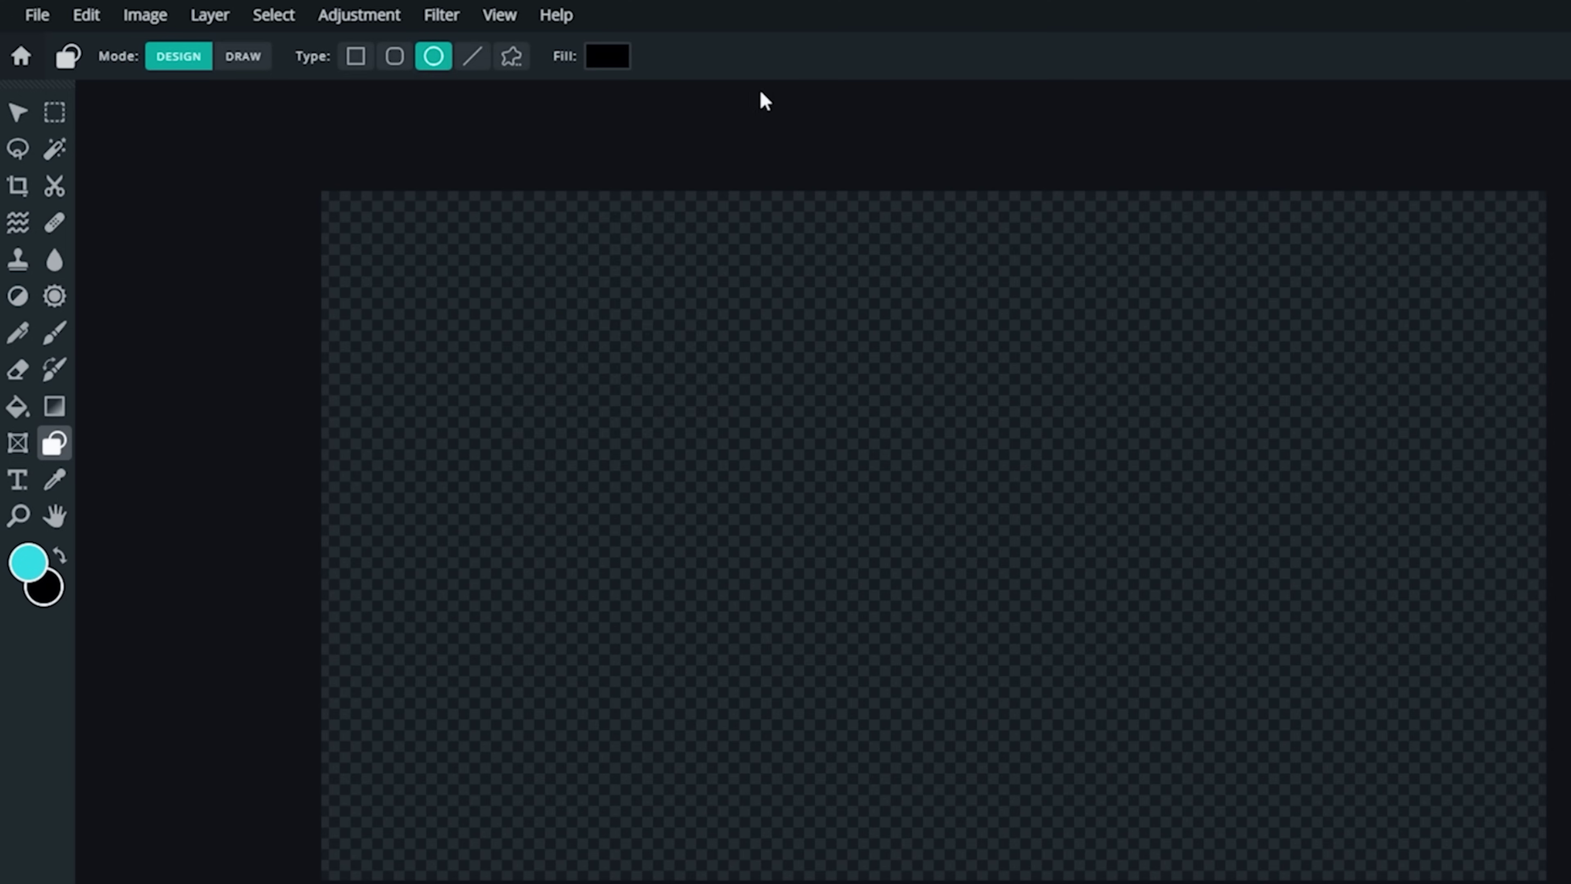
pyautogui.moveTo(621, 314); pyautogui.dragTo(1059, 822)
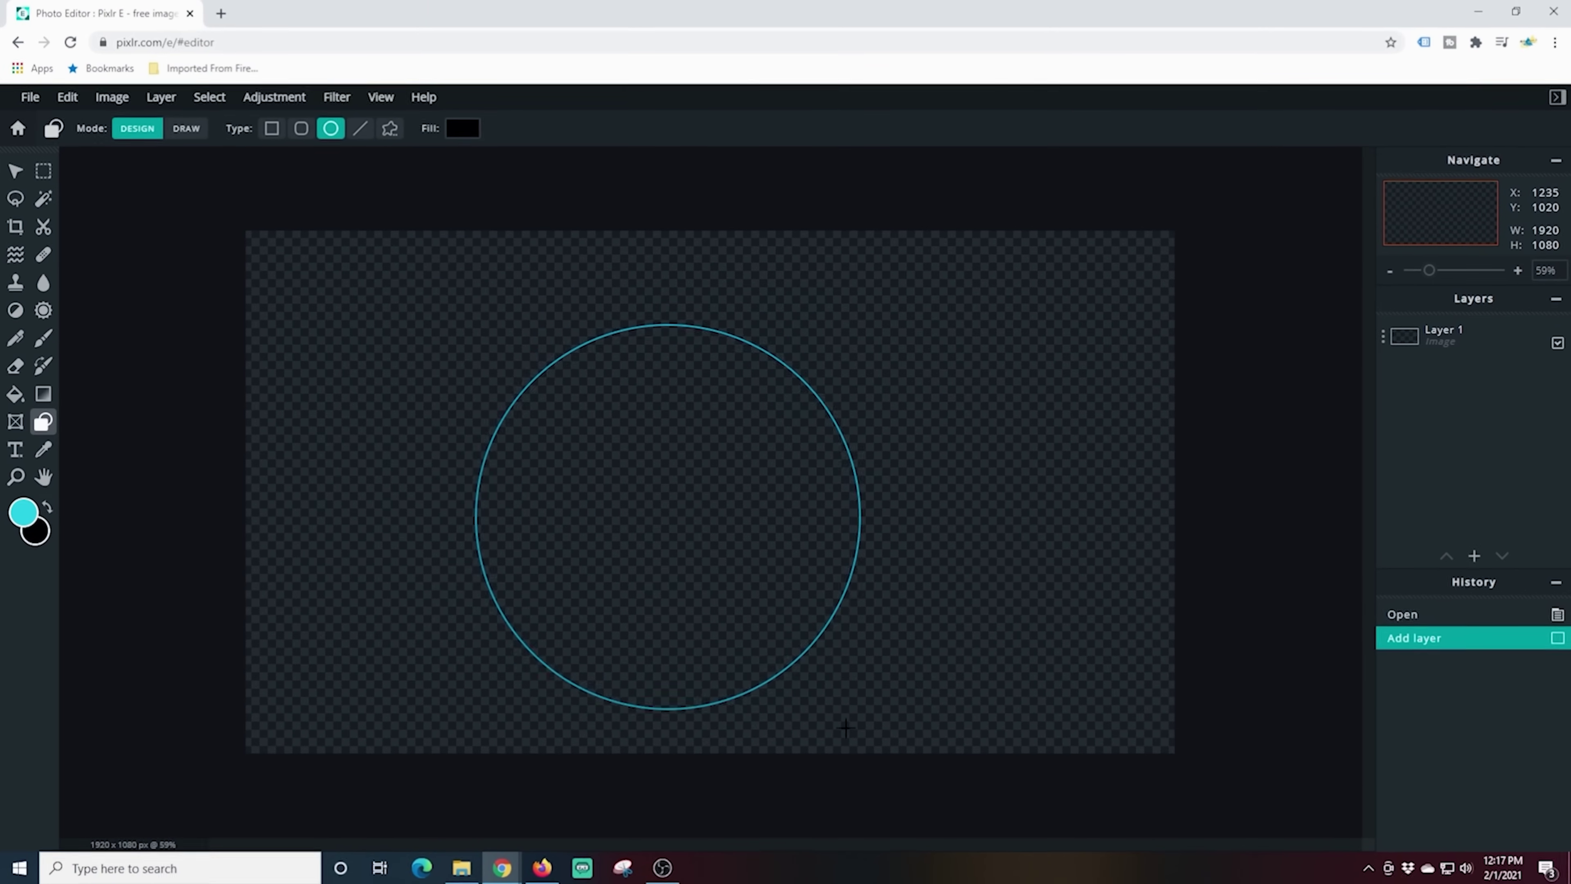
pyautogui.moveTo(845, 727); pyautogui.dragTo(856, 740)
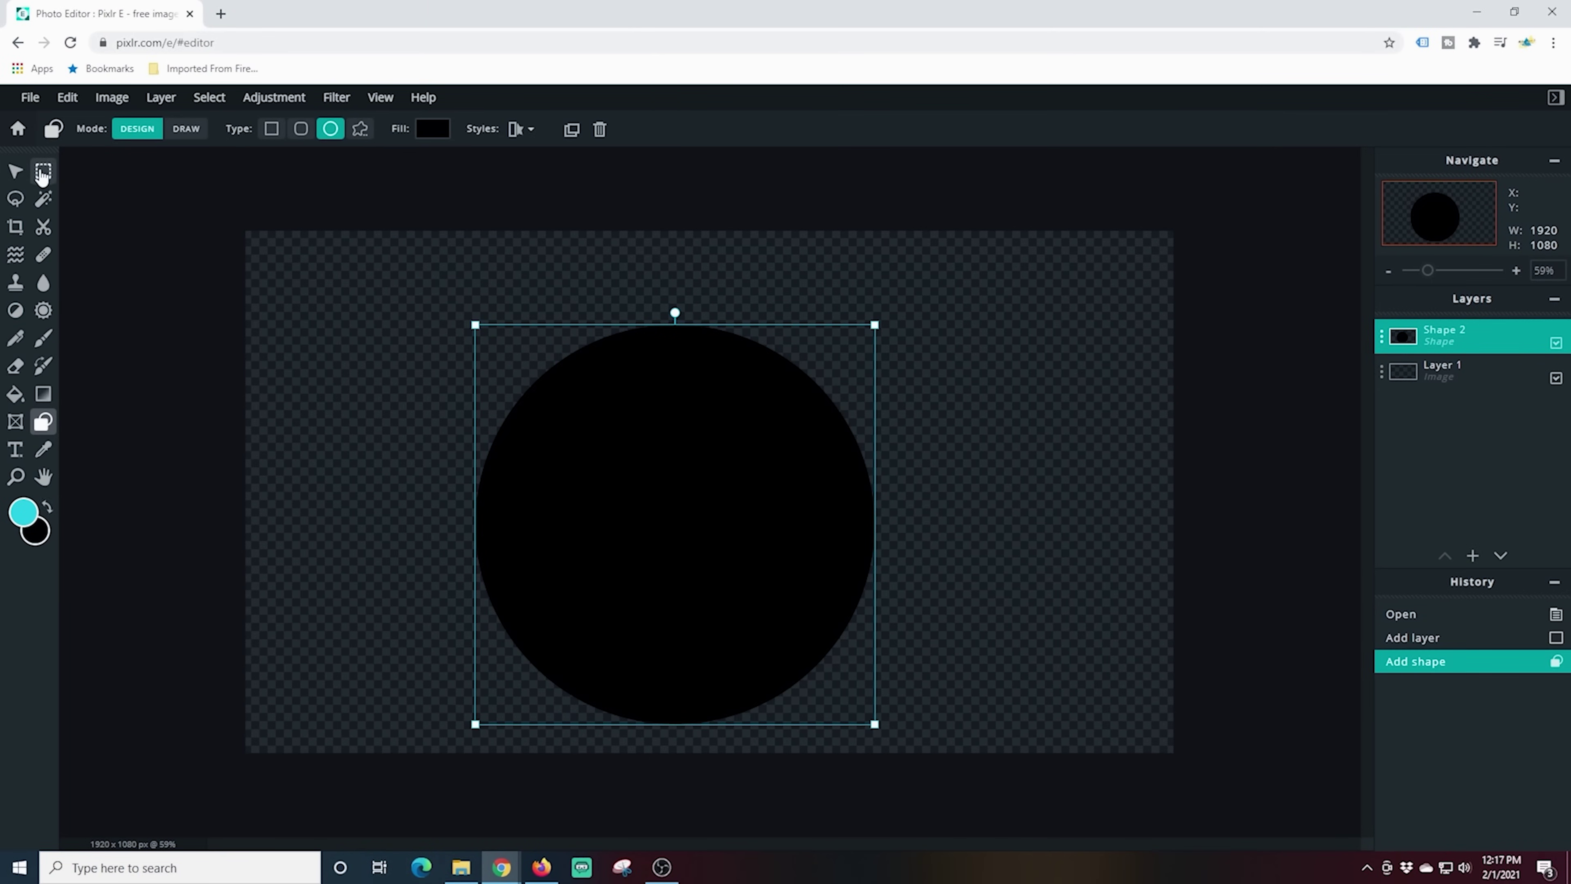
pyautogui.click(16, 171)
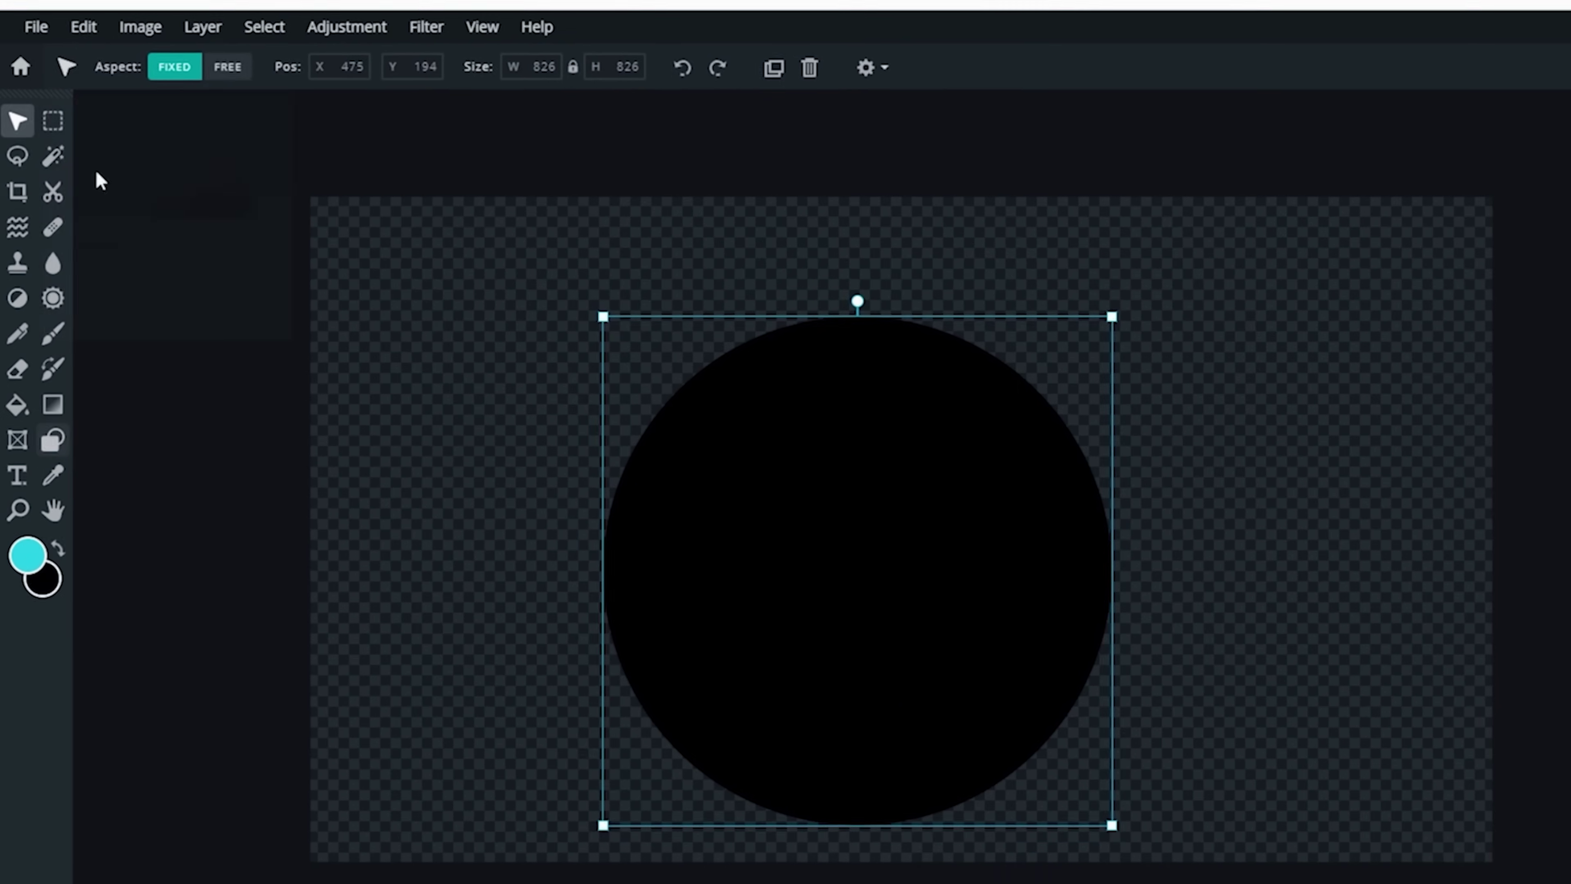
pyautogui.moveTo(884, 683); pyautogui.dragTo(966, 634)
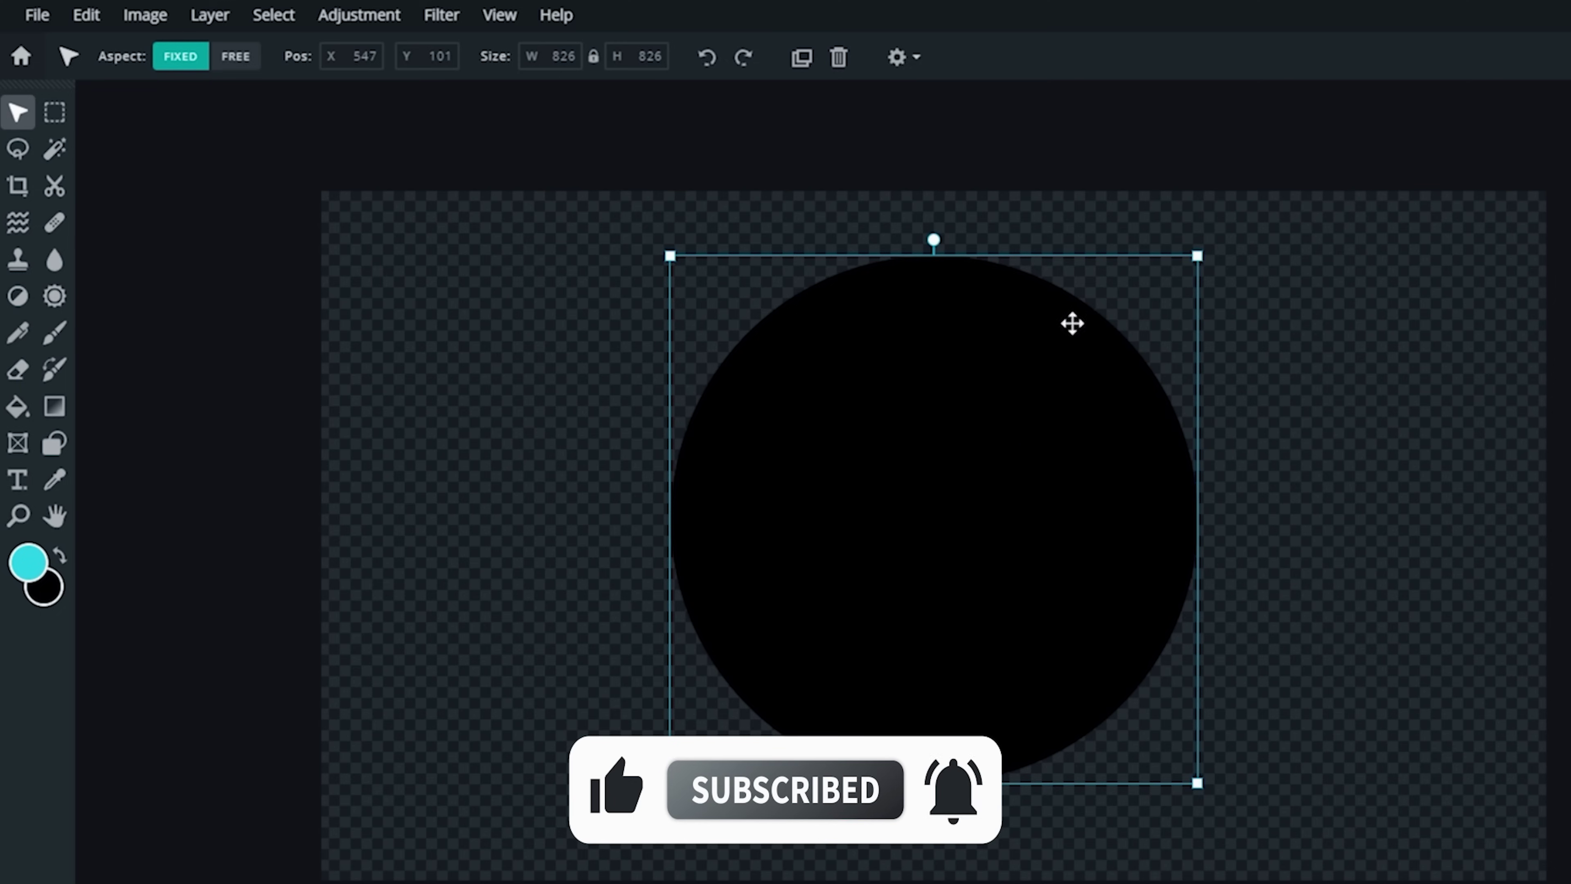
# - Save the circle image as a PNG named "Mask 1" at 1920 x 1080 and close the save dialog
pyautogui.click(37, 16)
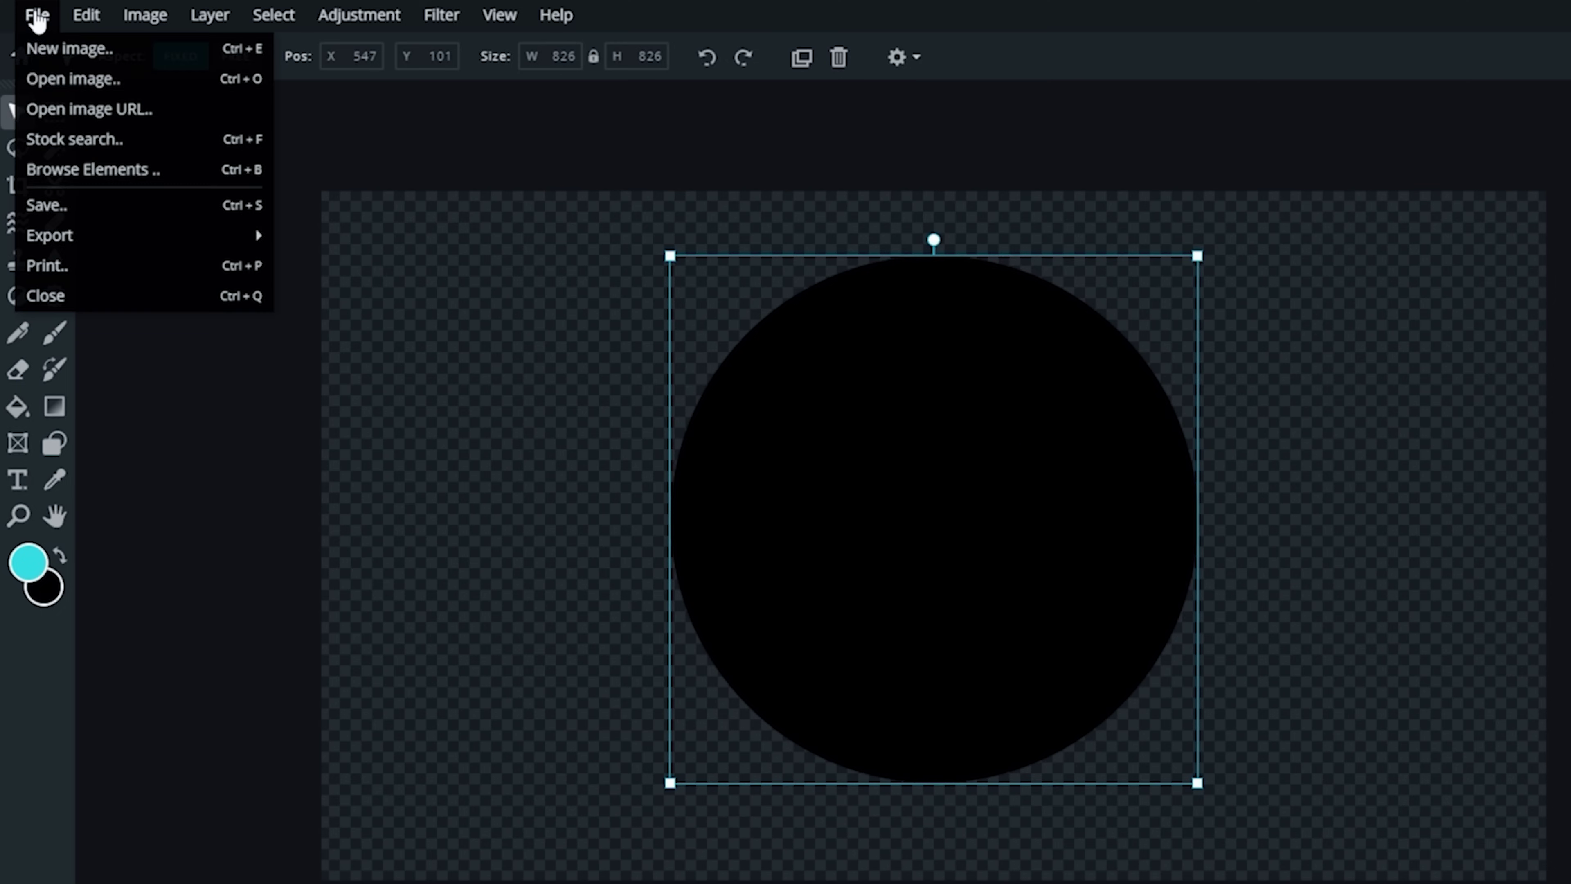
pyautogui.click(68, 206)
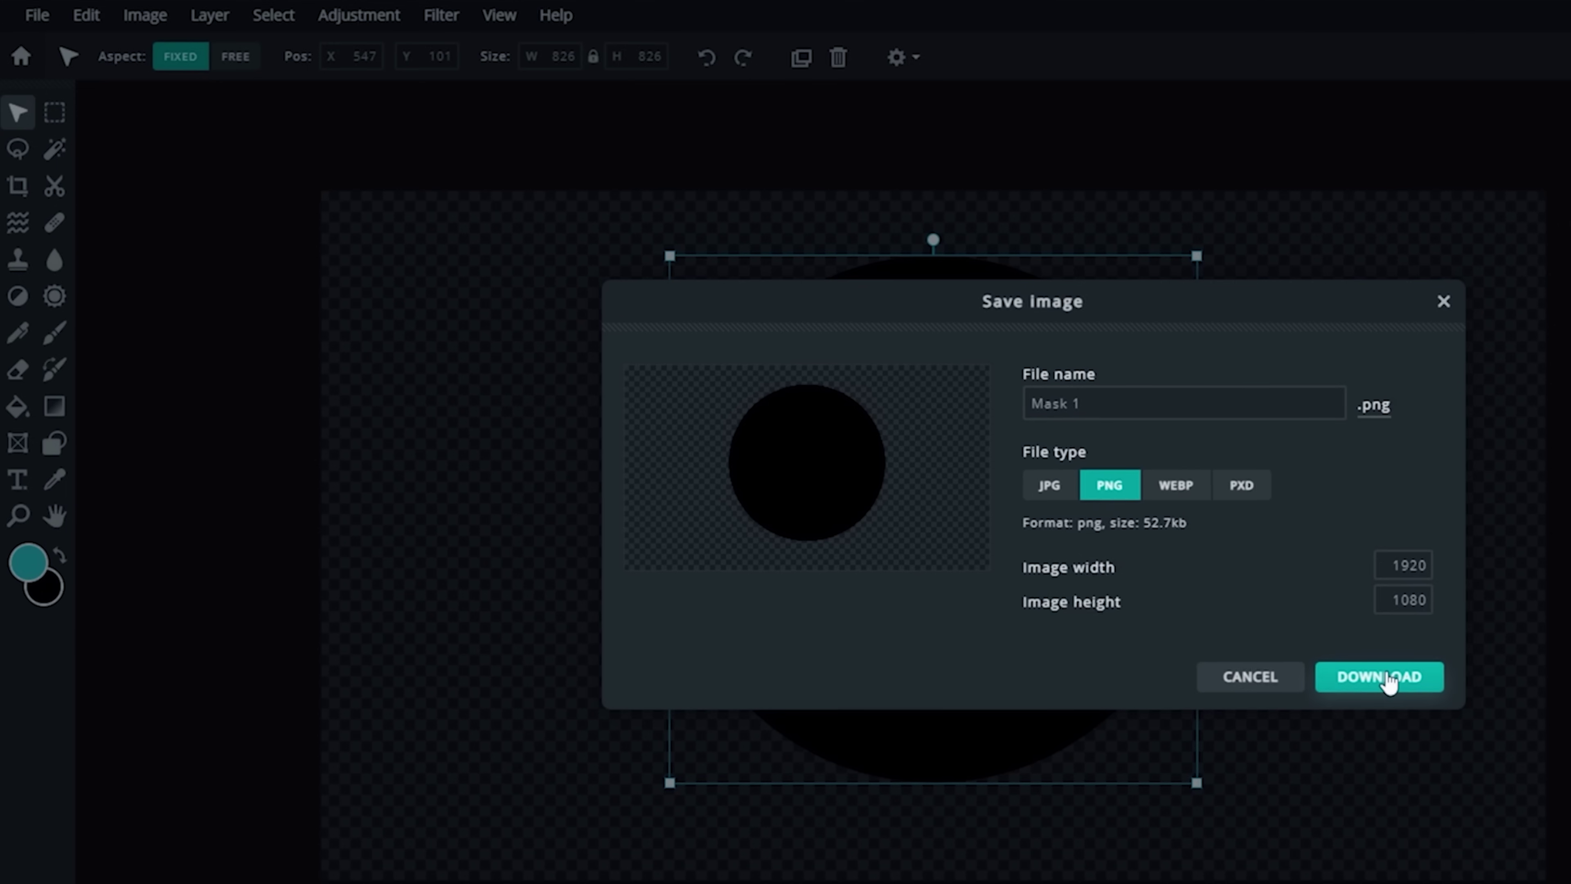
pyautogui.click(1386, 678)
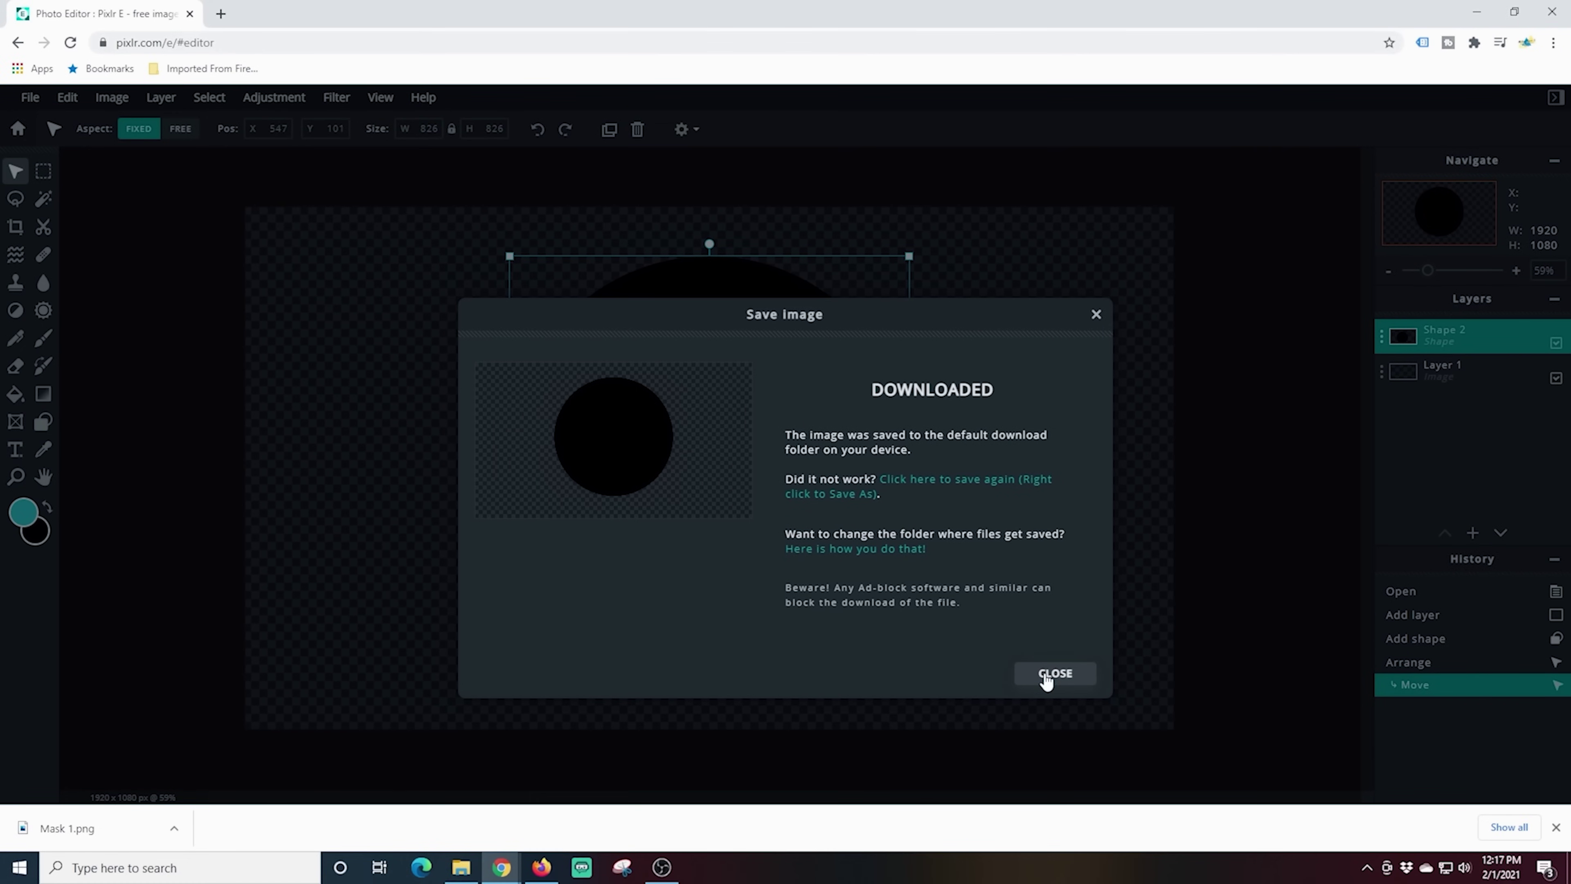
pyautogui.click(1055, 673)
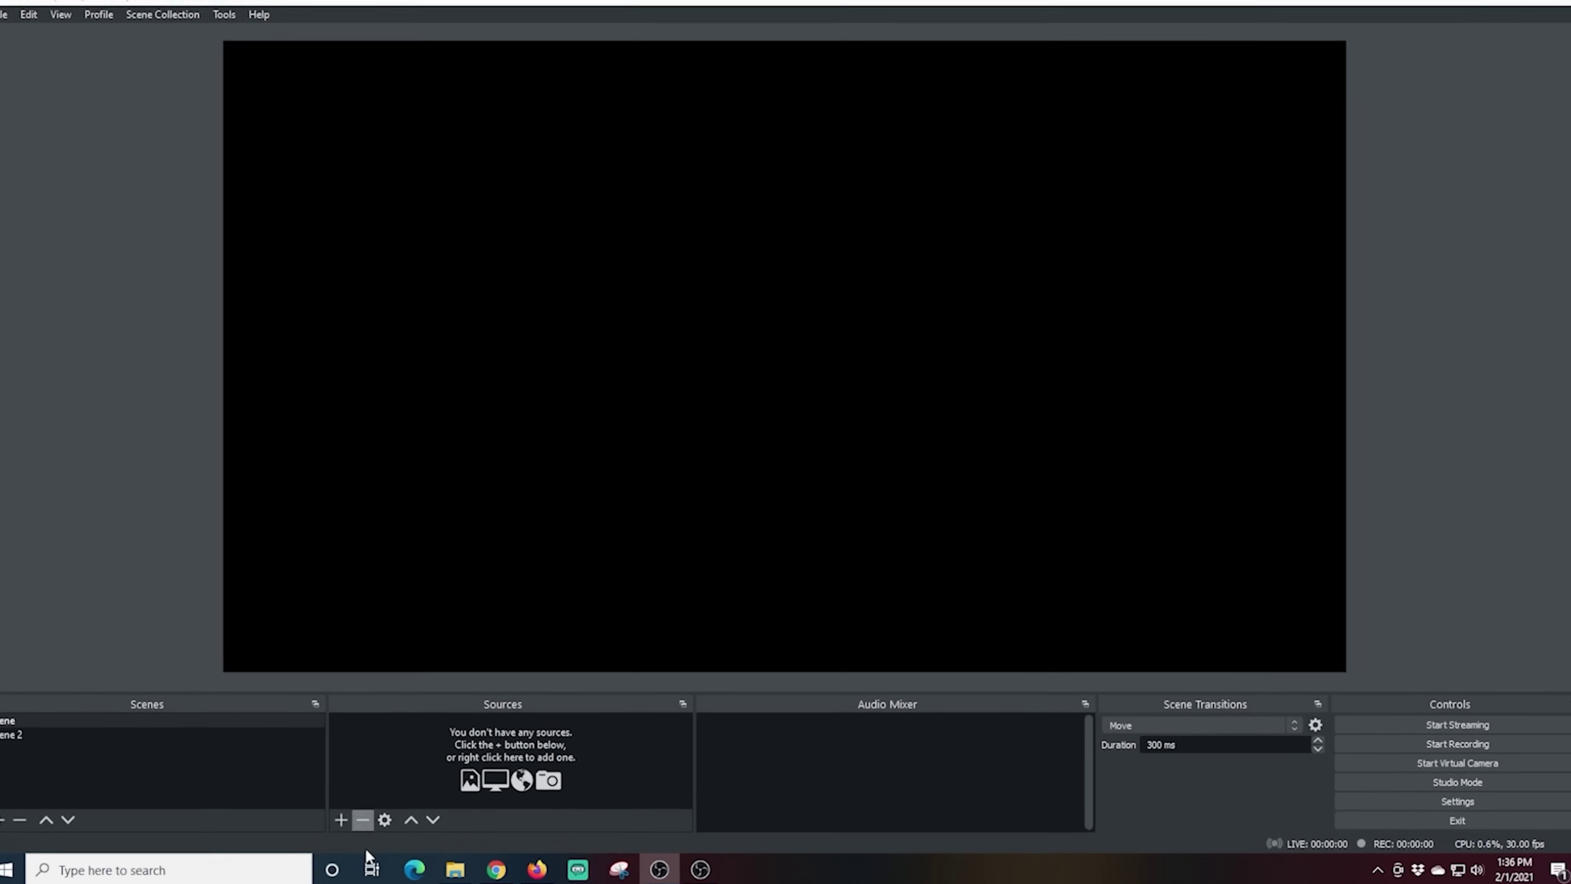
# - Switch to OBS and add a new Video Capture Device source that uses the Cam Link device
pyautogui.click(342, 818)
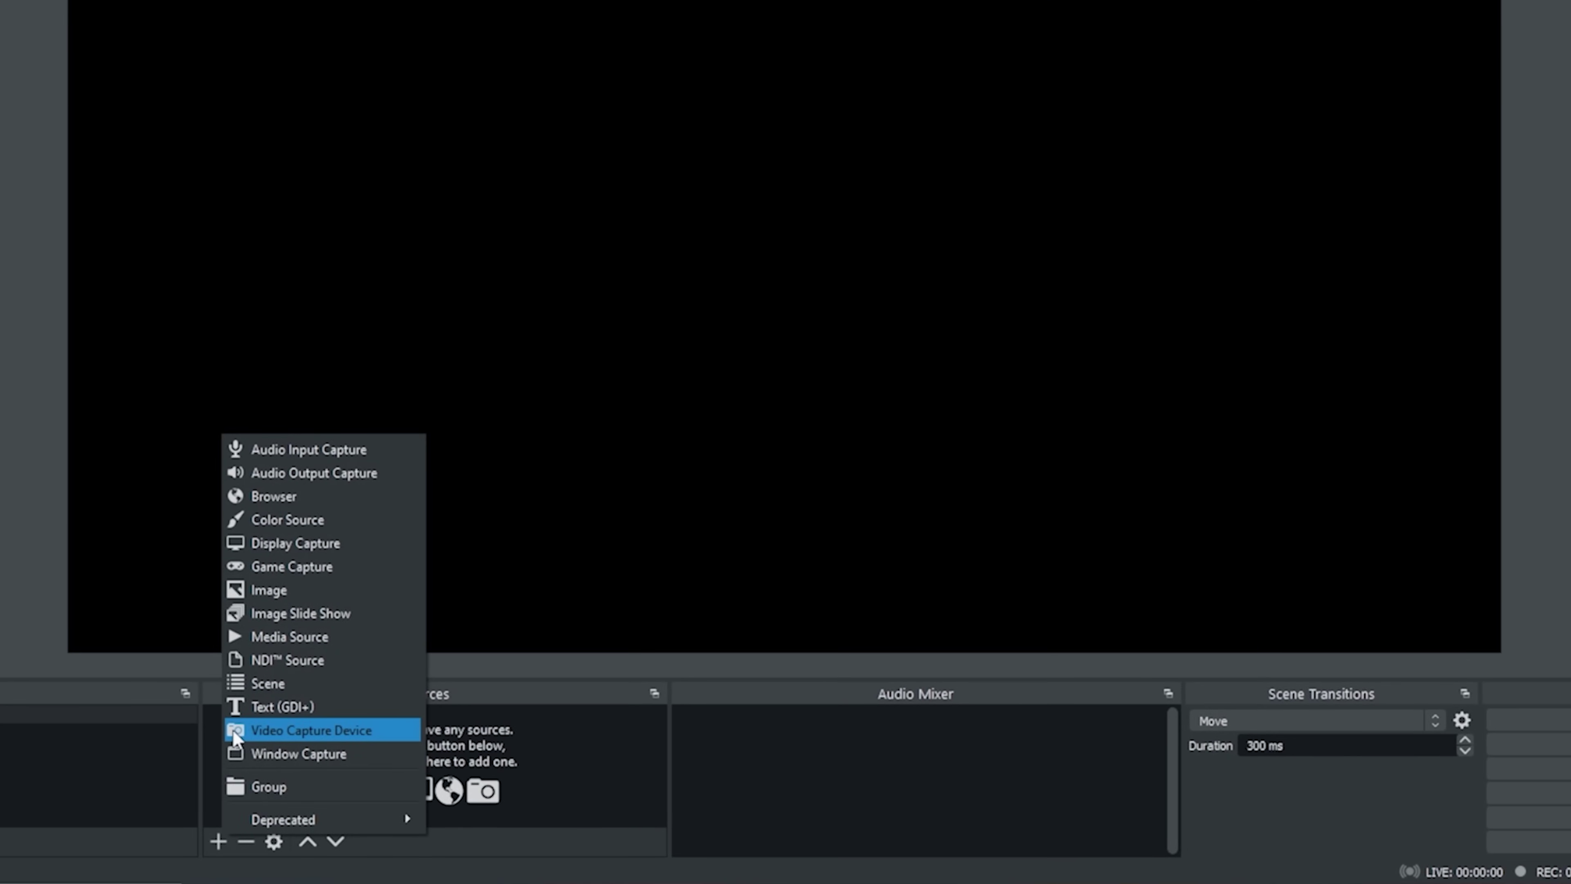
pyautogui.click(233, 731)
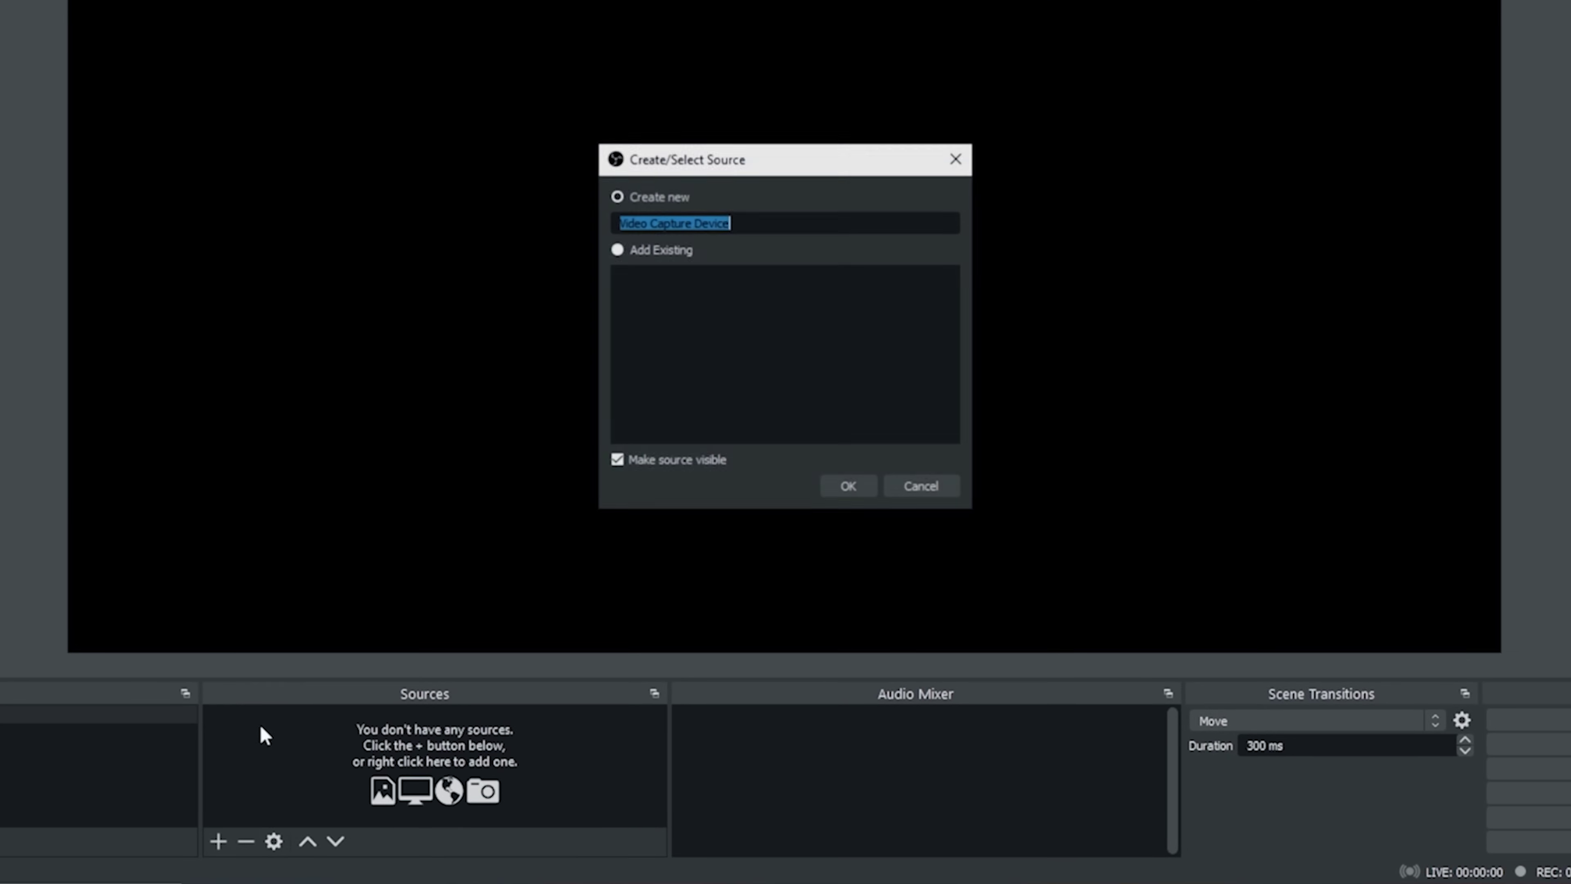
pyautogui.click(849, 484)
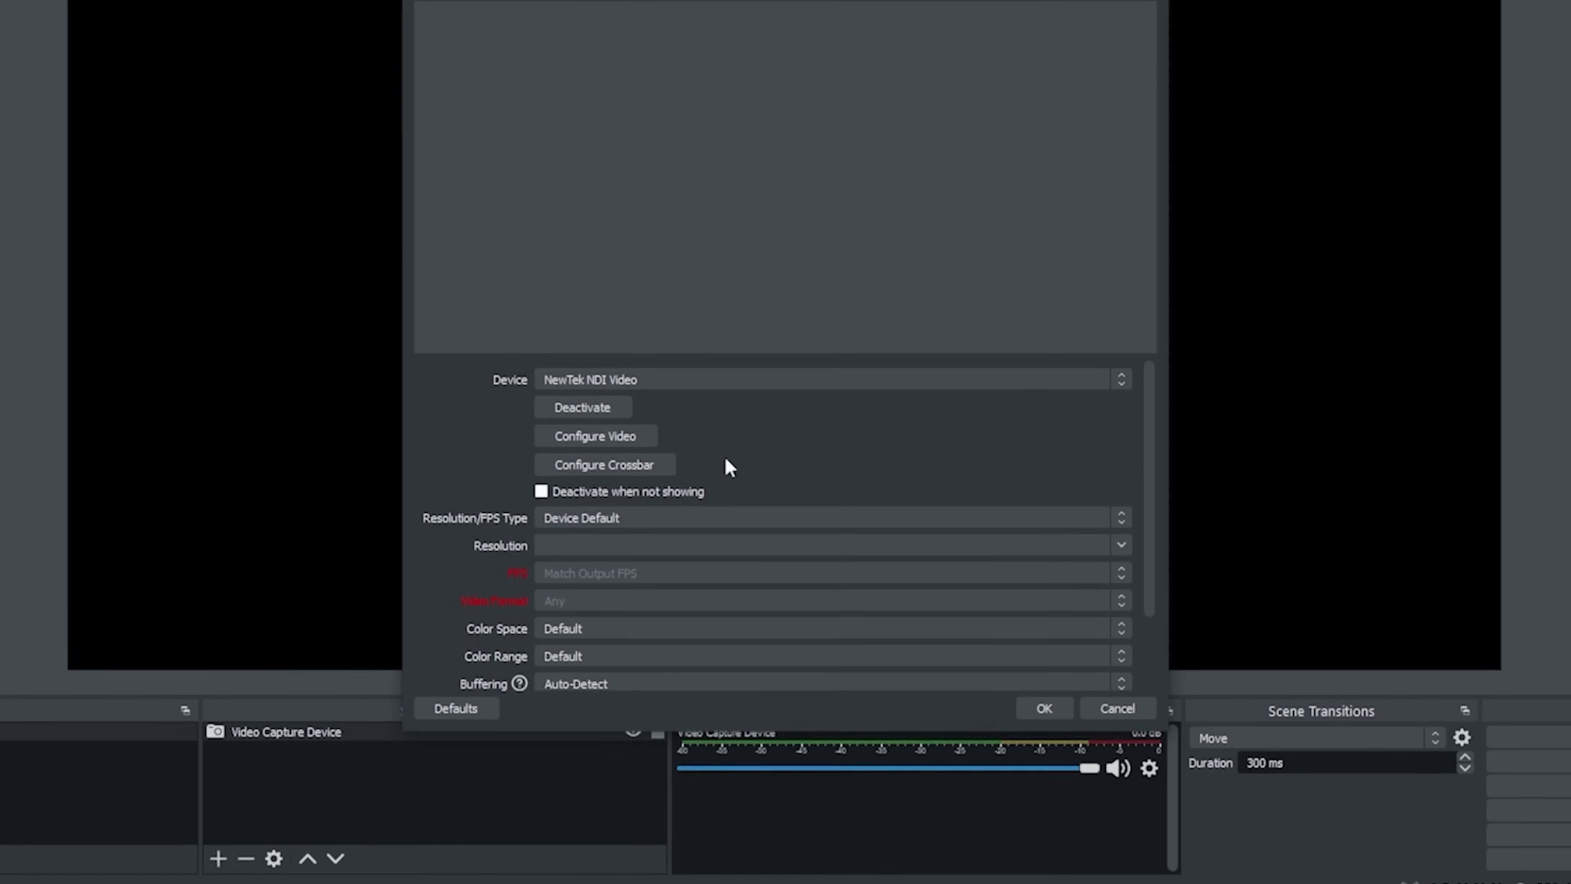
pyautogui.click(709, 431)
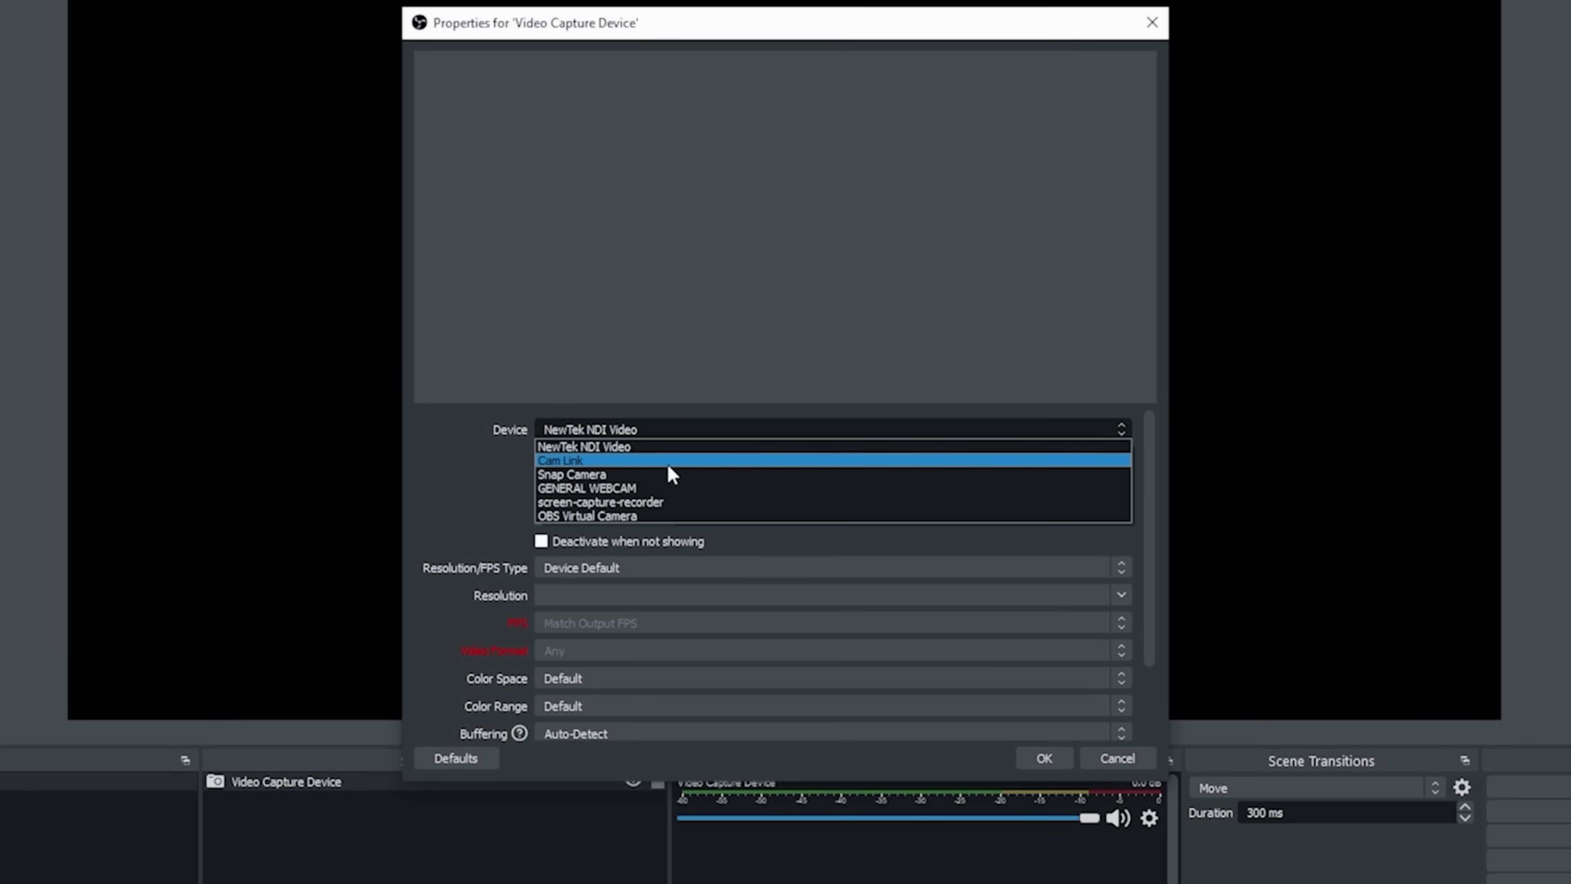
pyautogui.click(669, 464)
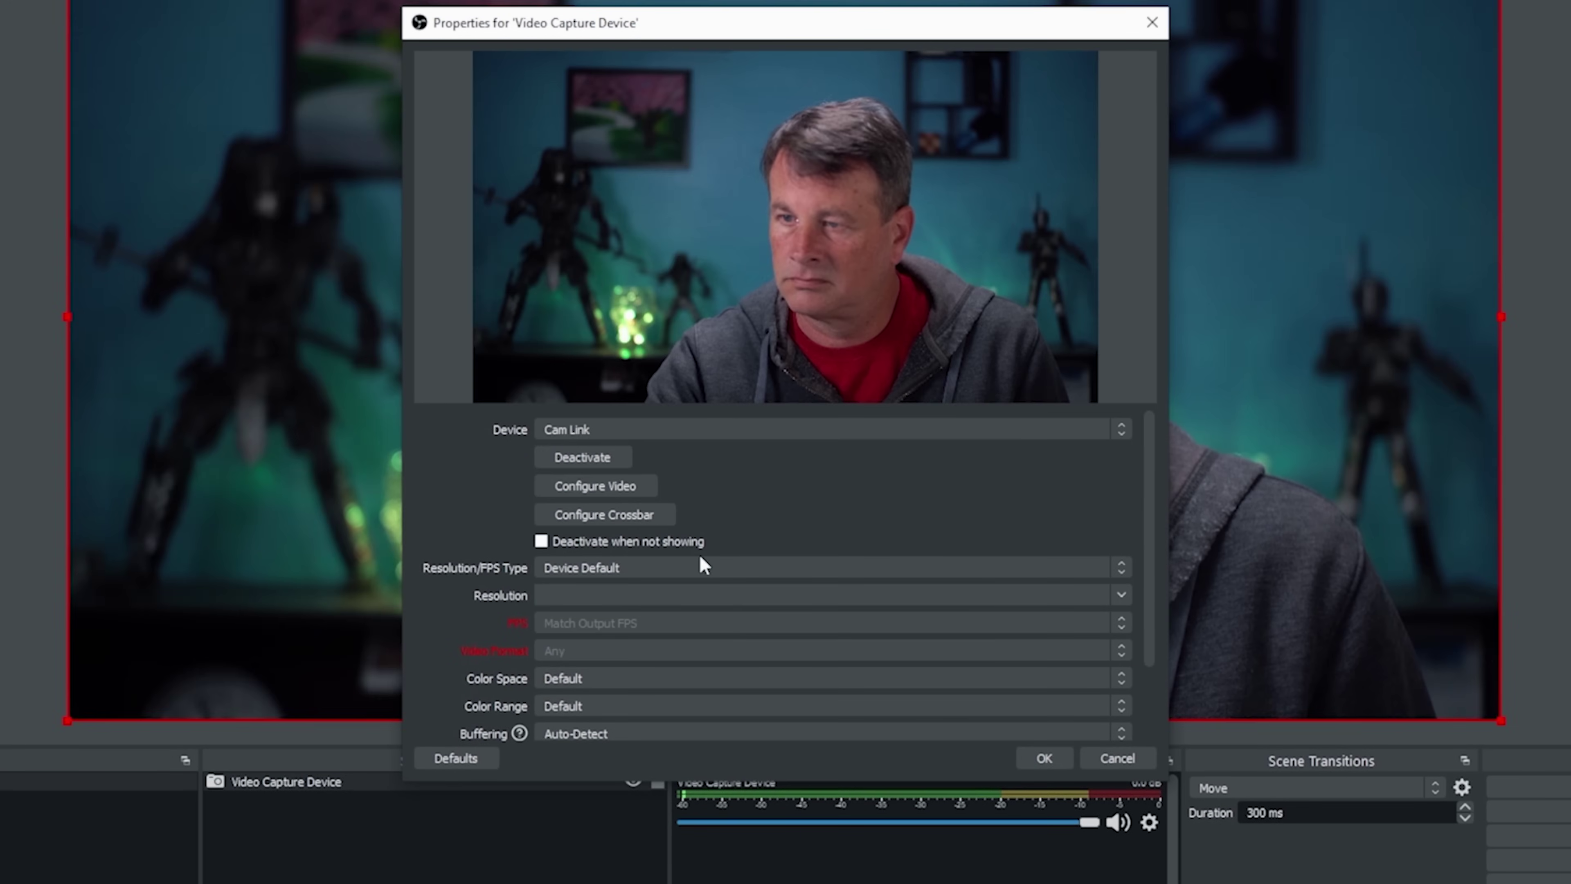
# - Set the capture device's resolution type to Custom and its resolution to 1920x1080
pyautogui.click(702, 569)
pyautogui.click(705, 597)
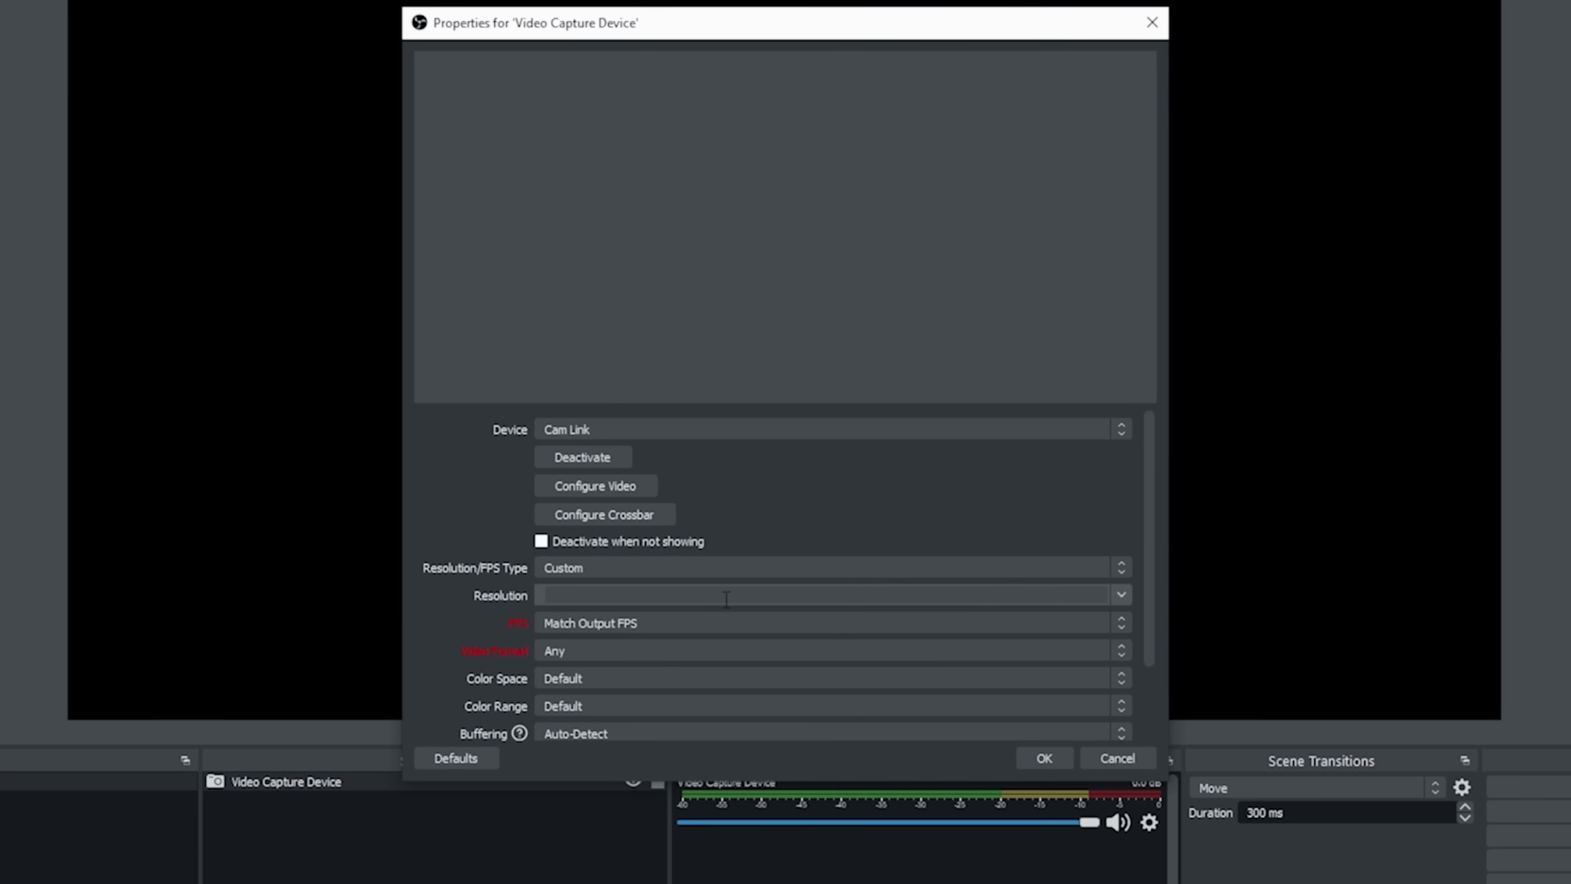
pyautogui.click(961, 614)
# - Enable a custom audio device for the capture source, choose Digital Audio Interface (7- Cam Link), and accept the source properties
pyautogui.moveTo(1148, 627); pyautogui.dragTo(1149, 698)
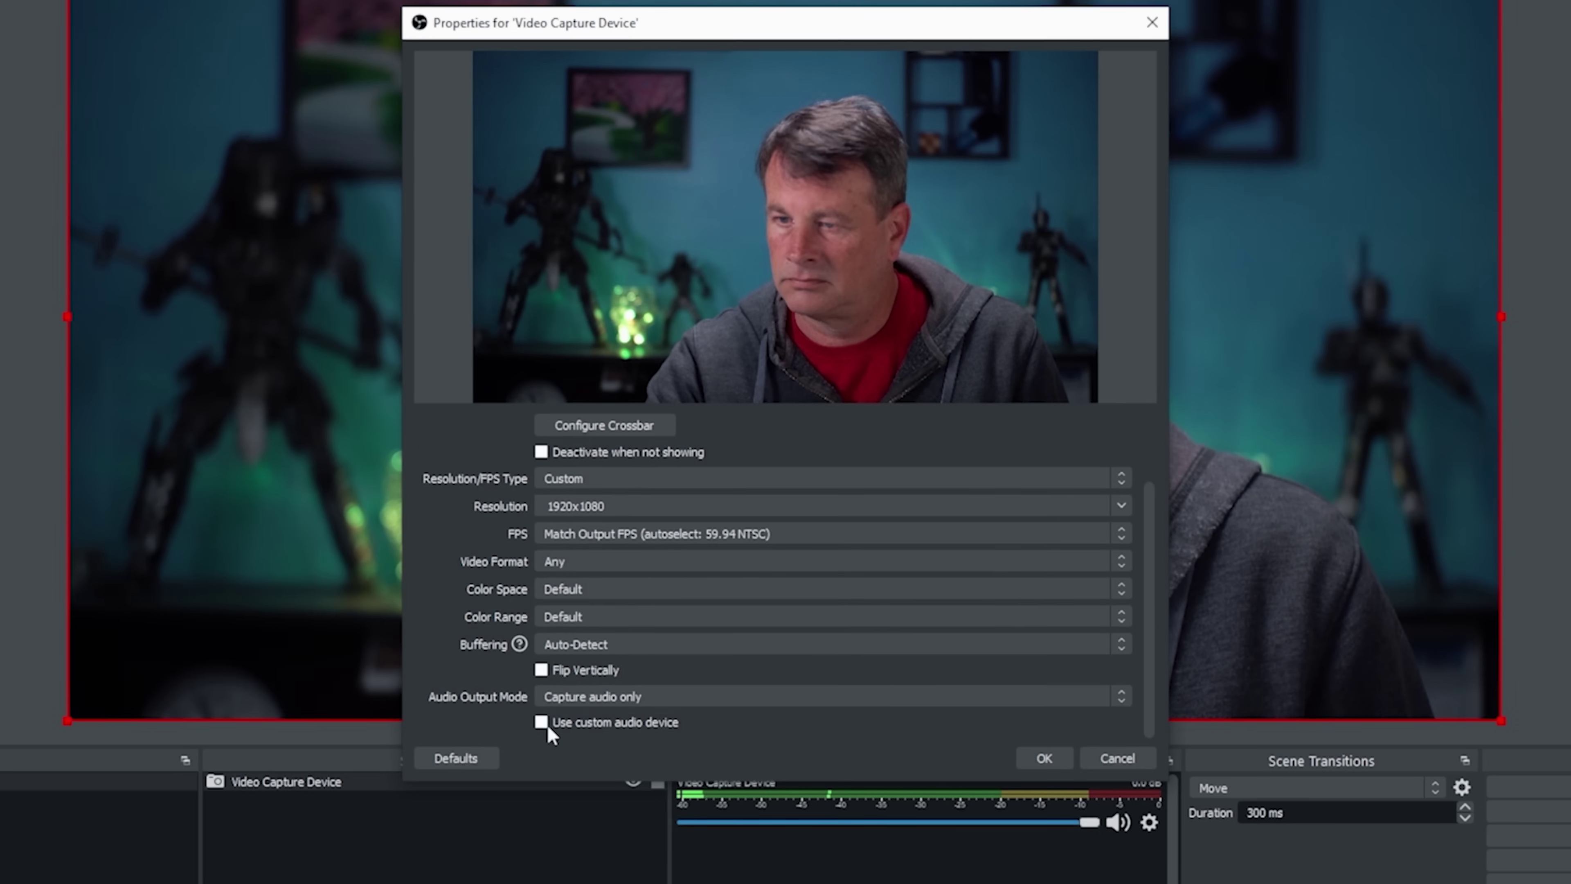
pyautogui.scroll(-1, 488, 664)
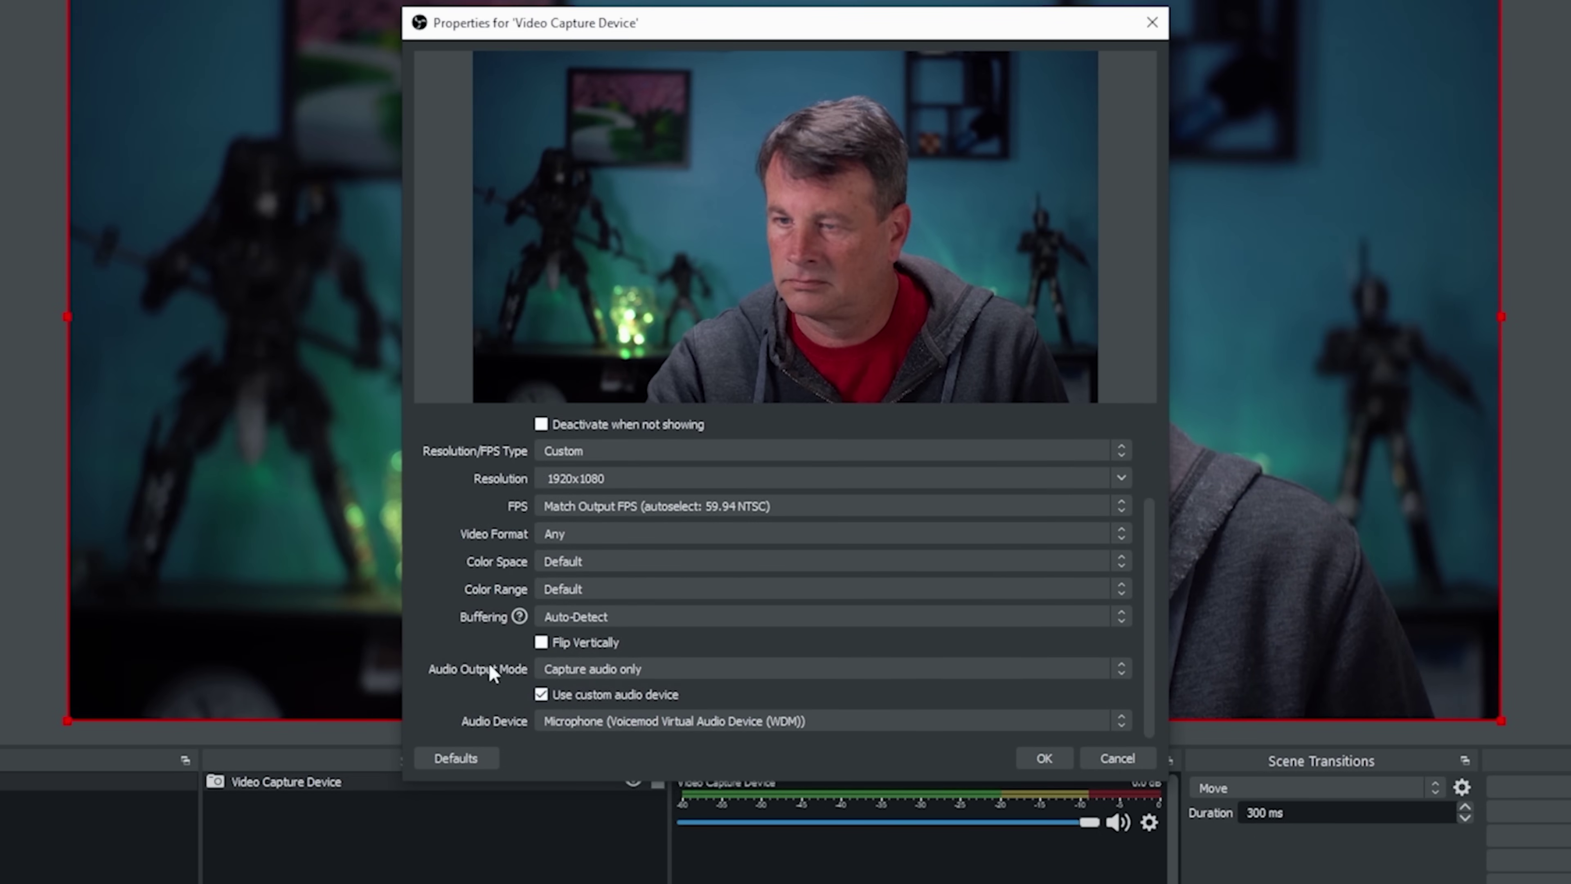
pyautogui.click(649, 722)
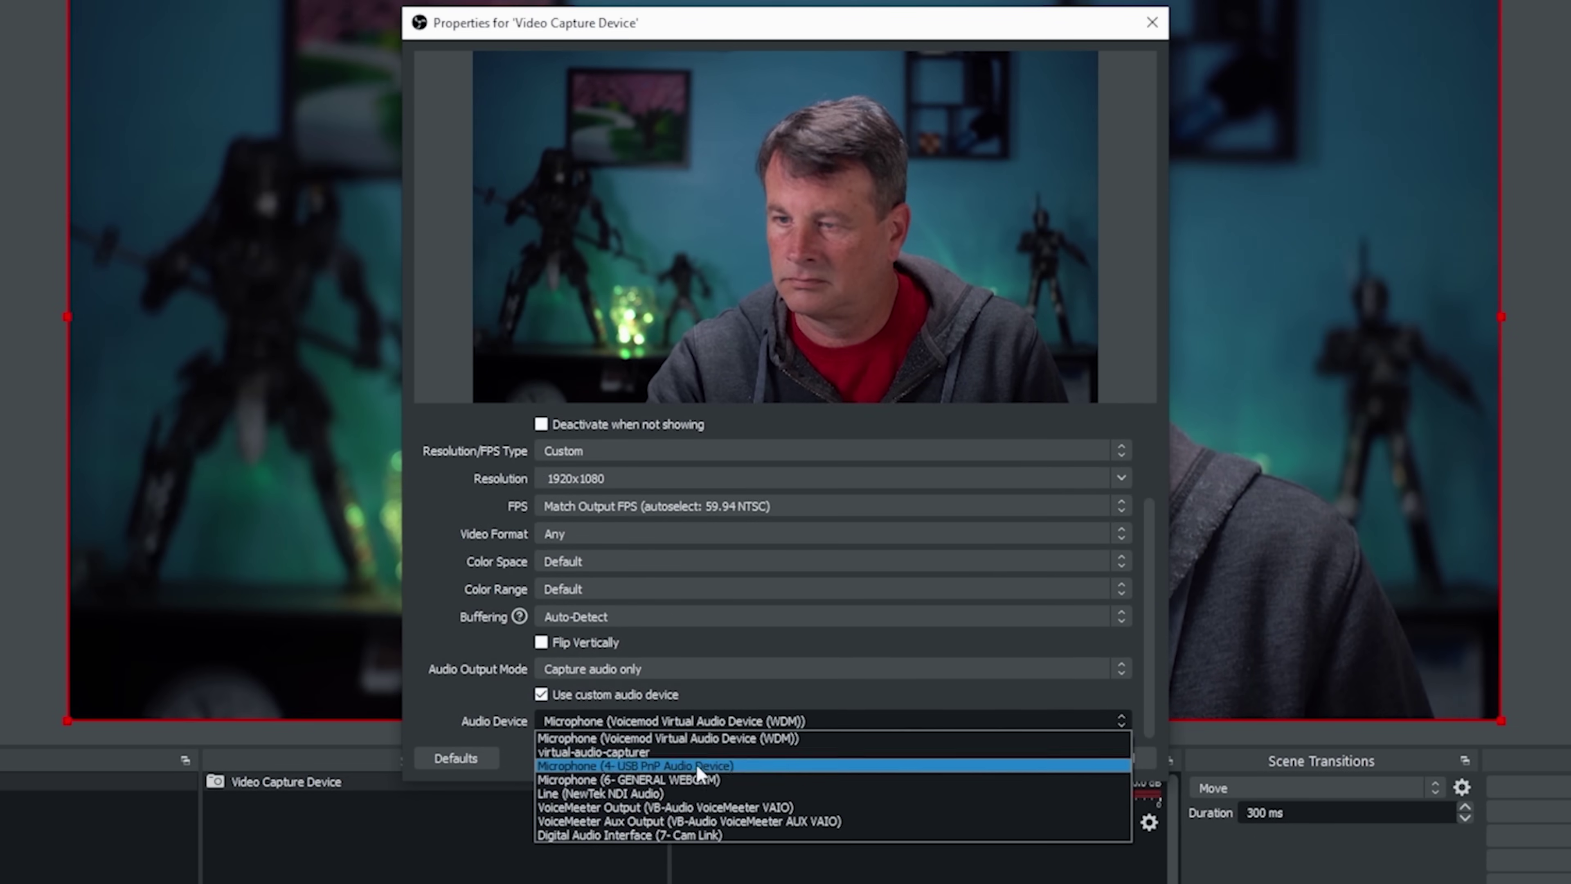
pyautogui.click(690, 835)
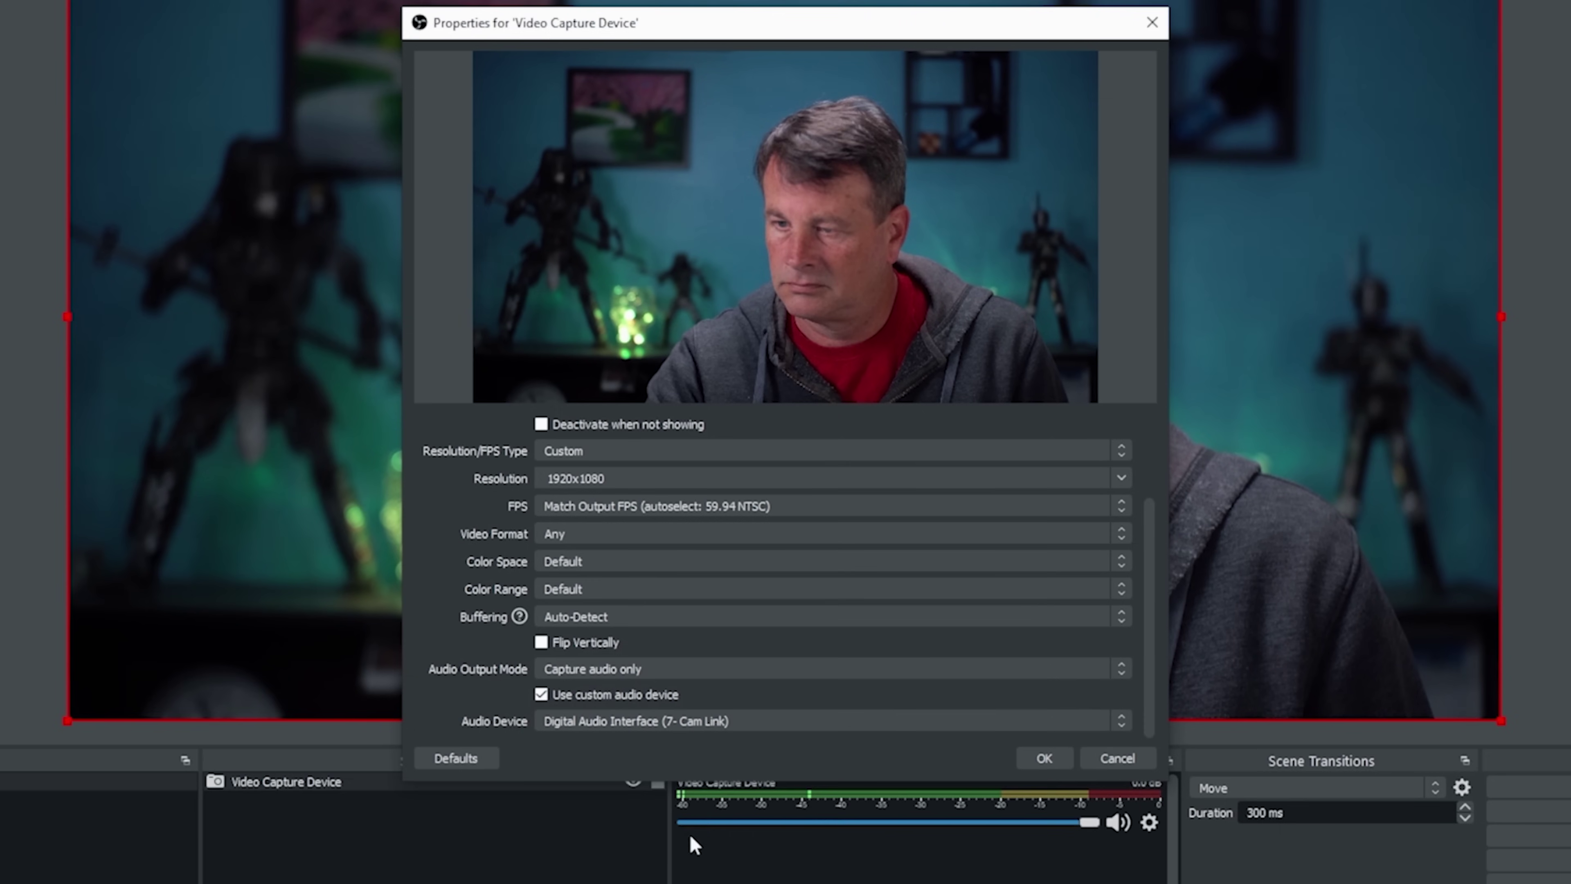
pyautogui.click(1043, 761)
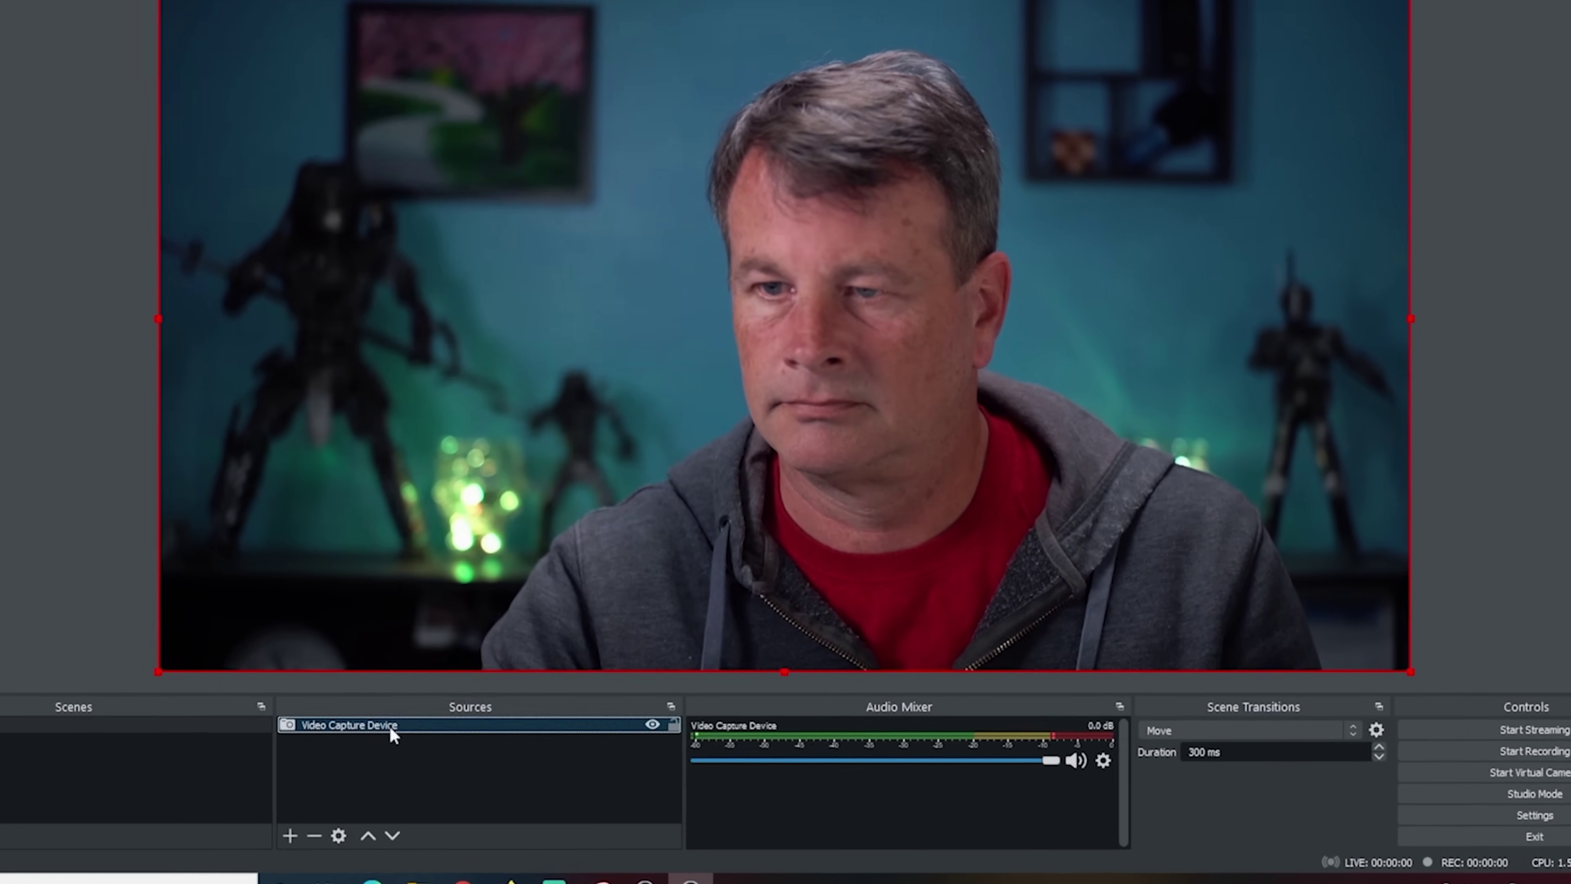
# - Add an Image Mask/Blend effect filter with its default name to the Video Capture Device source
pyautogui.rightClick(439, 722)
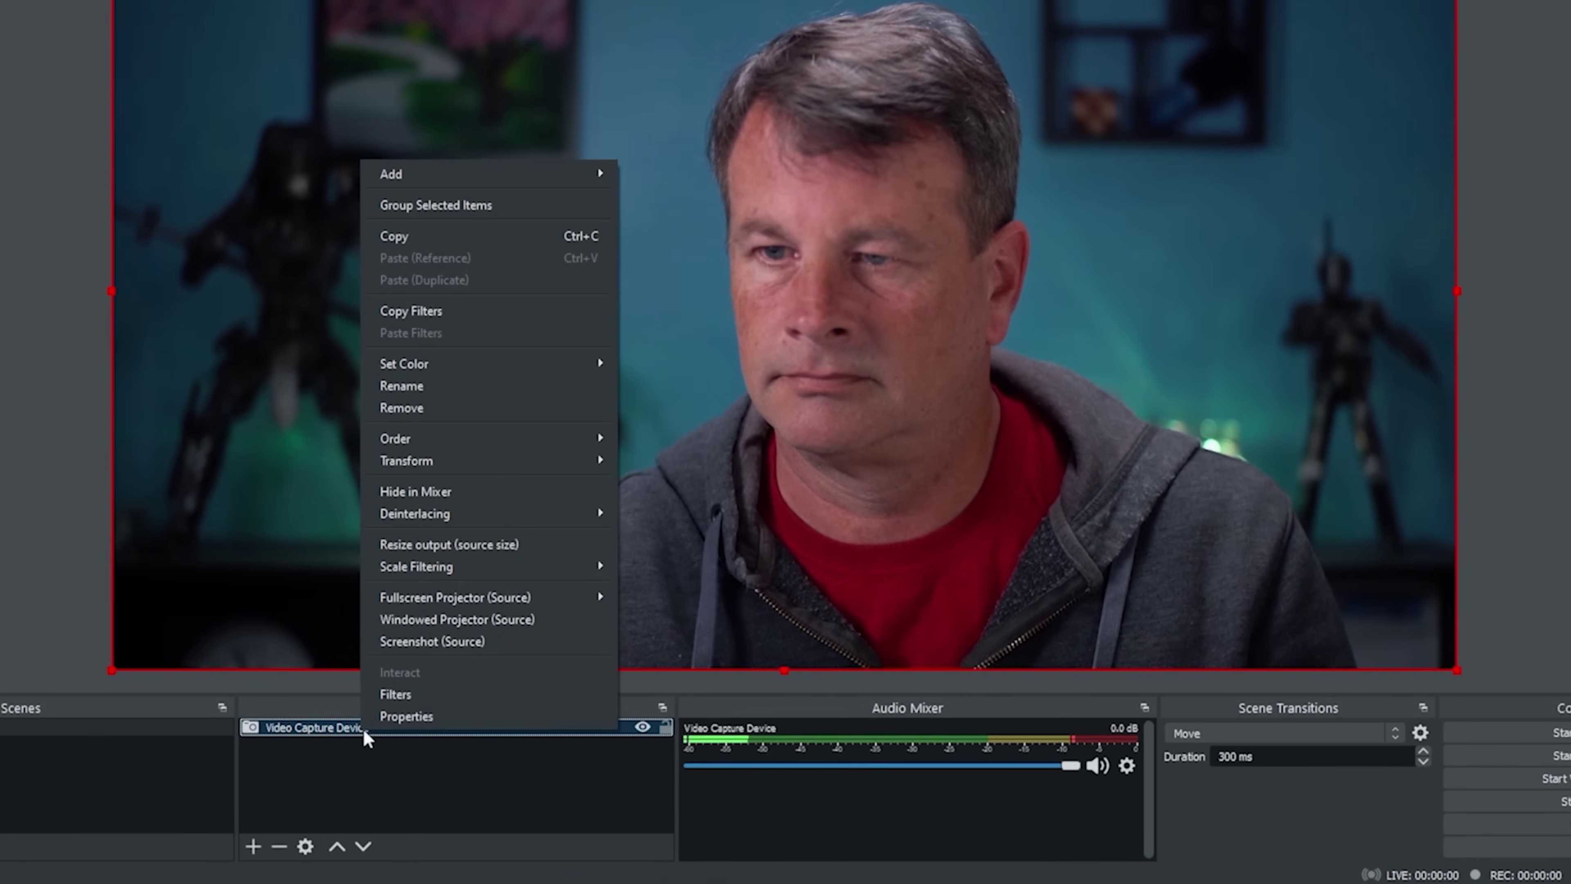
pyautogui.click(396, 694)
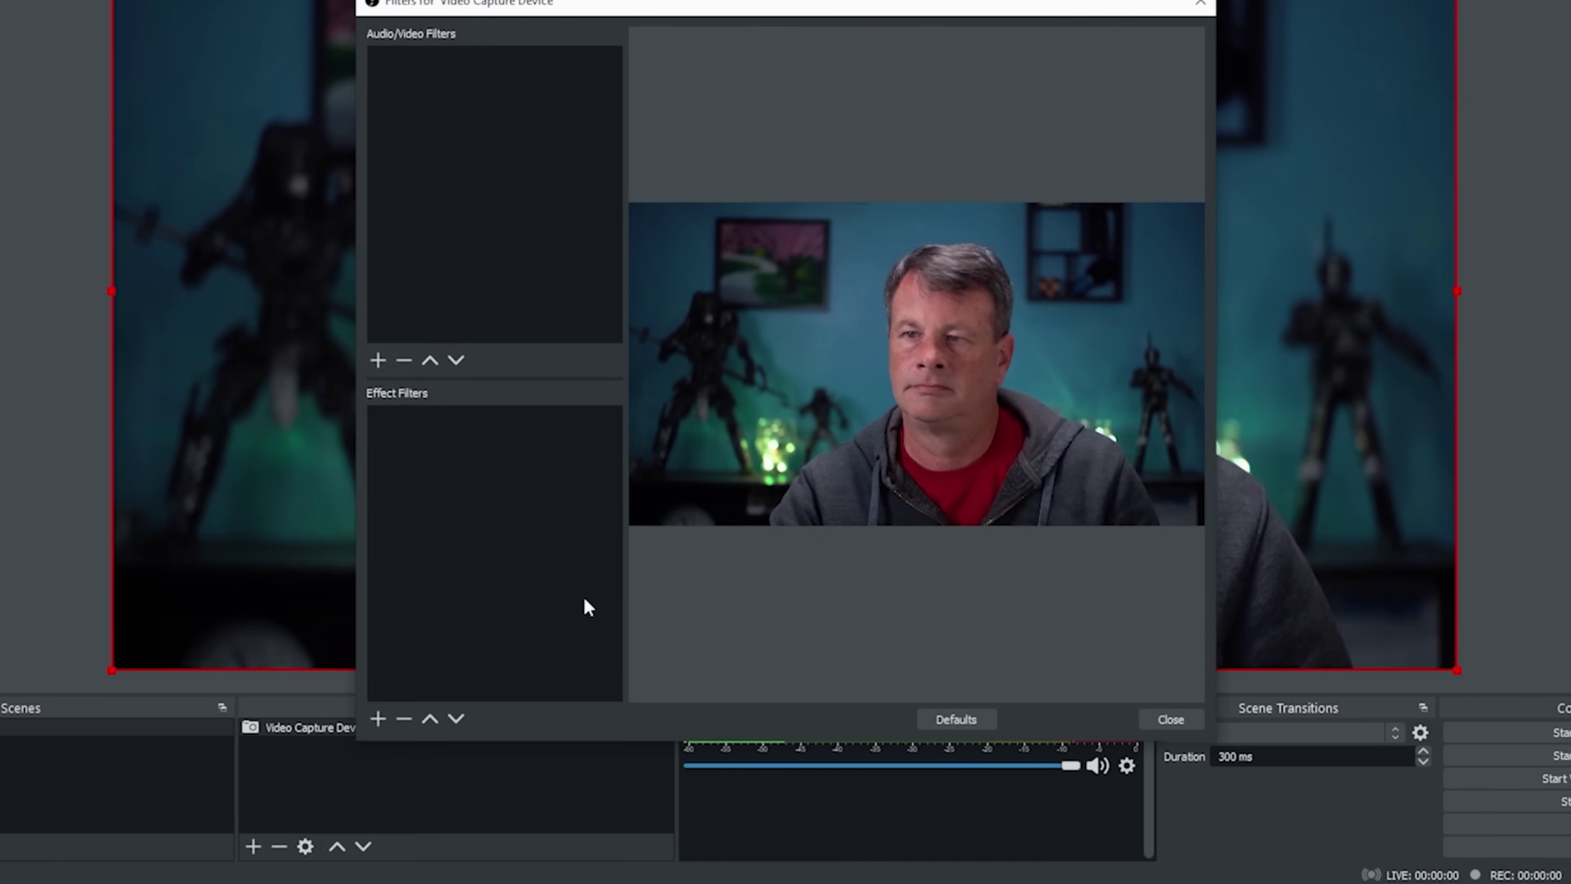
pyautogui.click(377, 734)
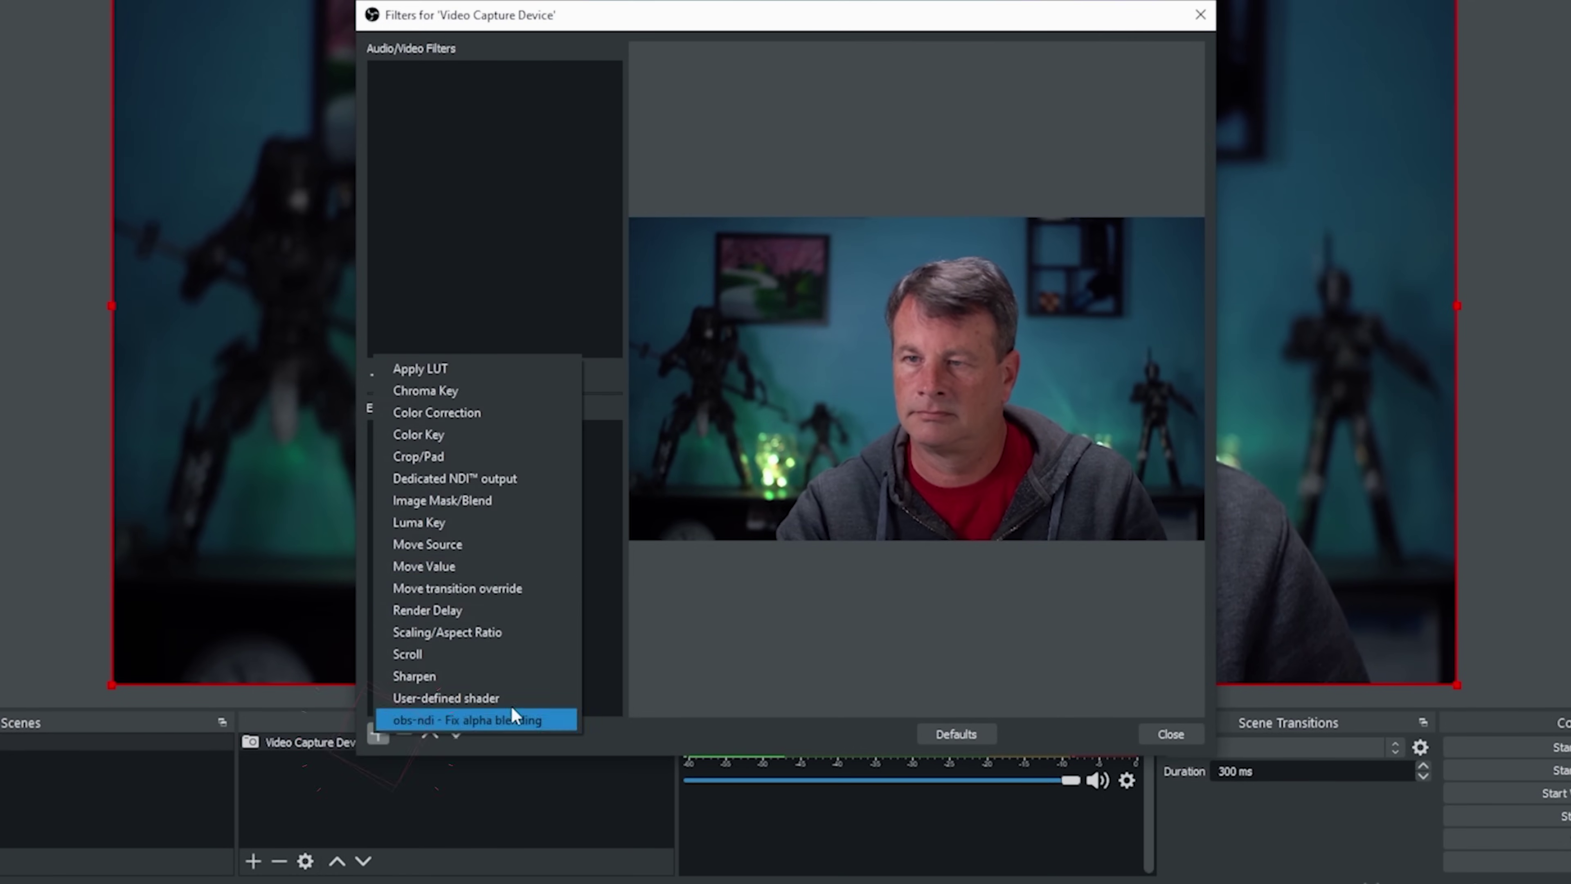
pyautogui.click(431, 506)
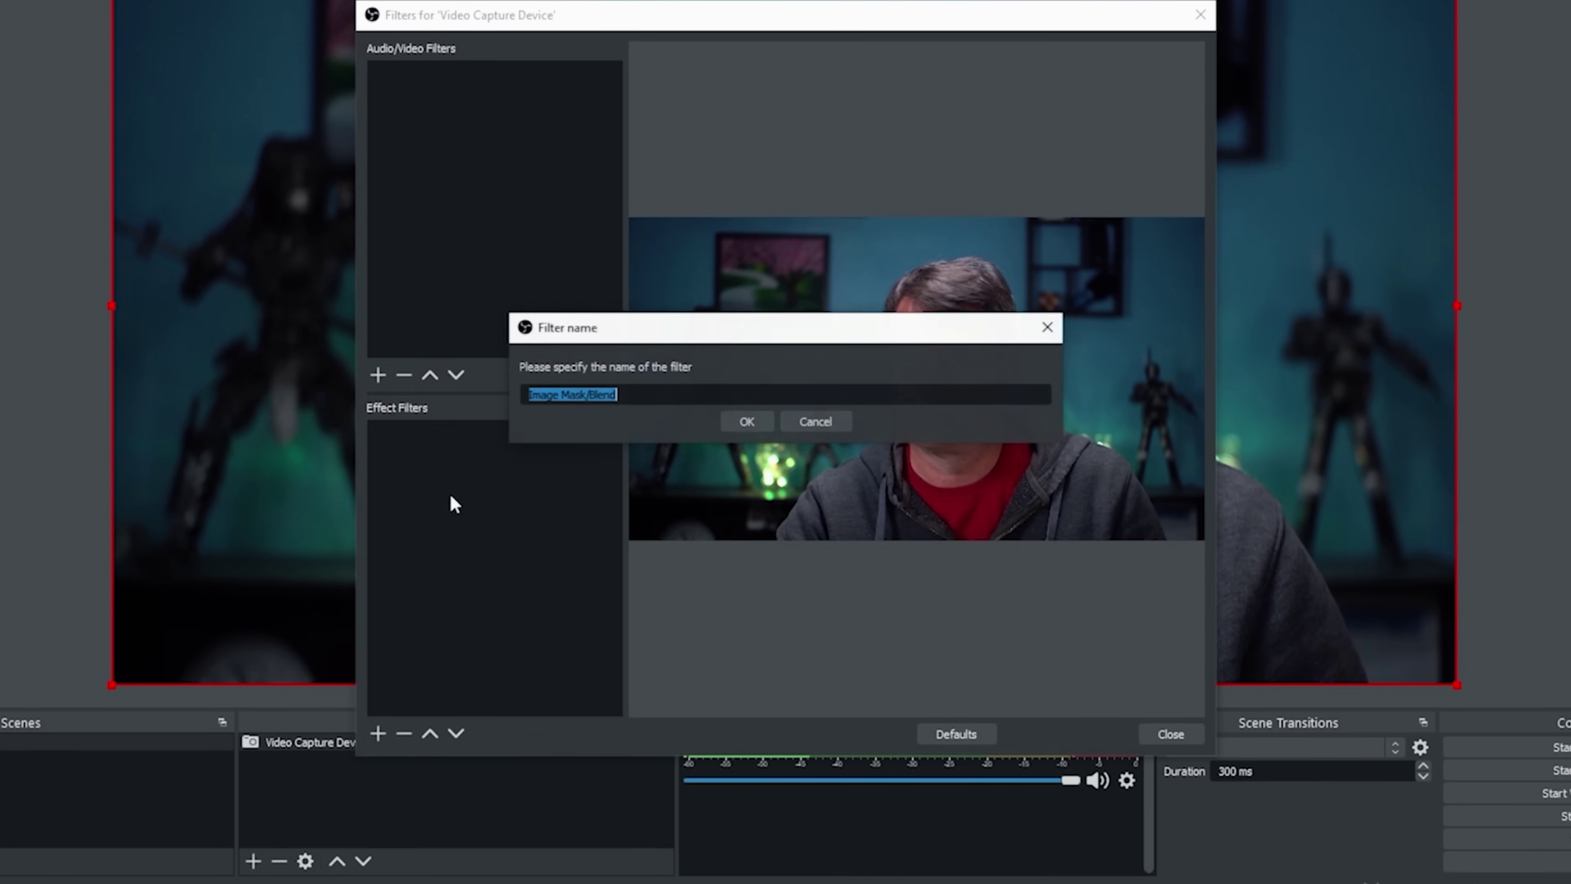
pyautogui.click(732, 421)
# - Load Mask 1 (1).png from Downloads into the Image Mask/Blend filter, set its type to Alpha Mask (Alpha Channel), and close the filters
pyautogui.click(1150, 513)
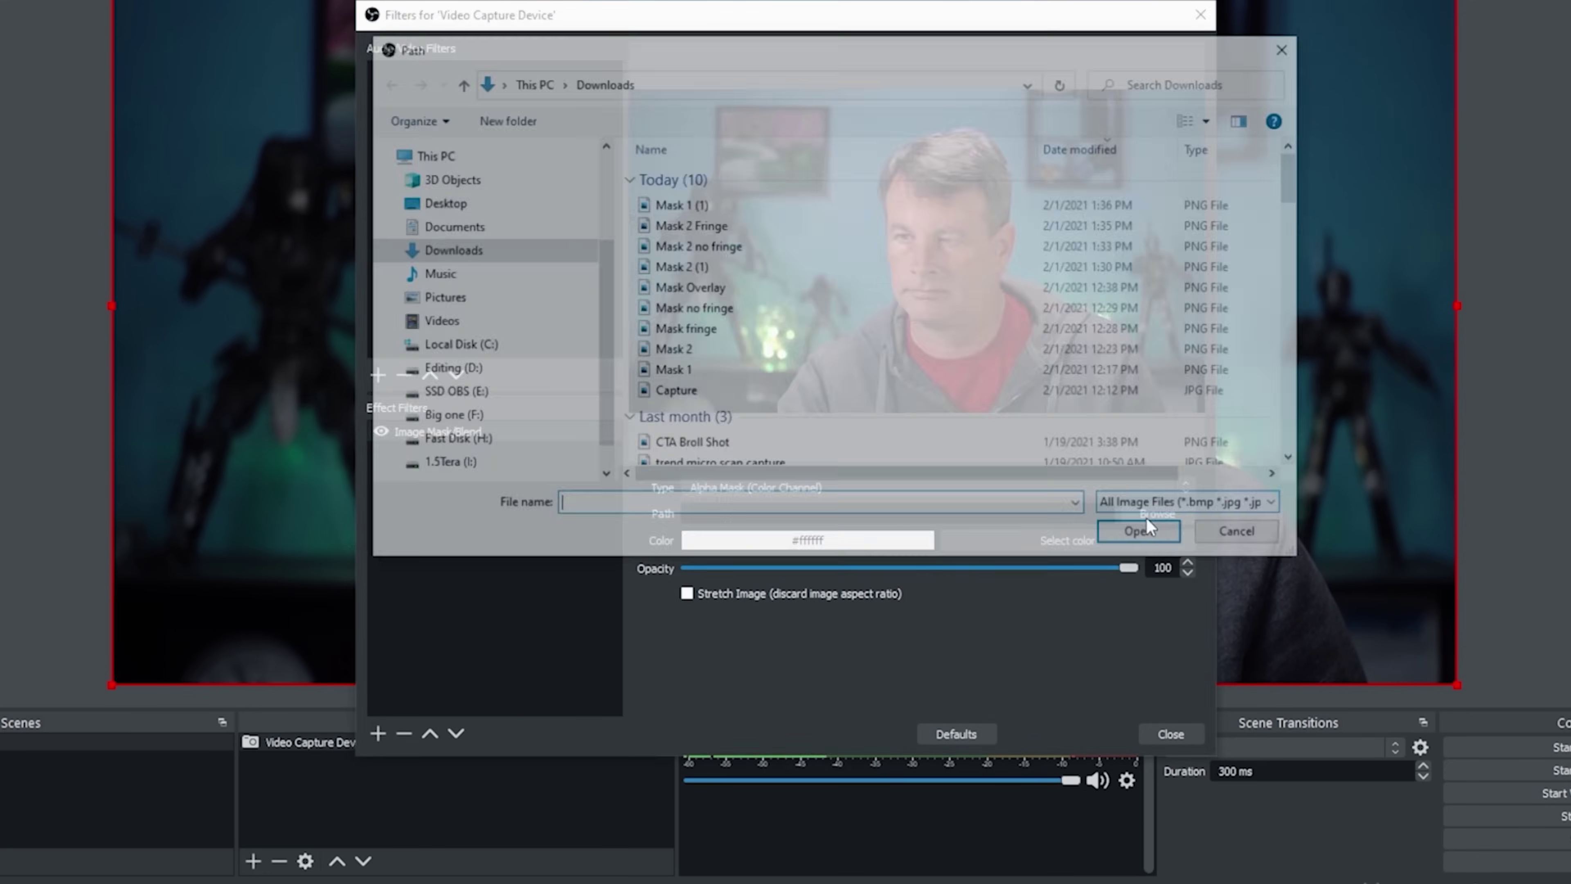
pyautogui.click(661, 210)
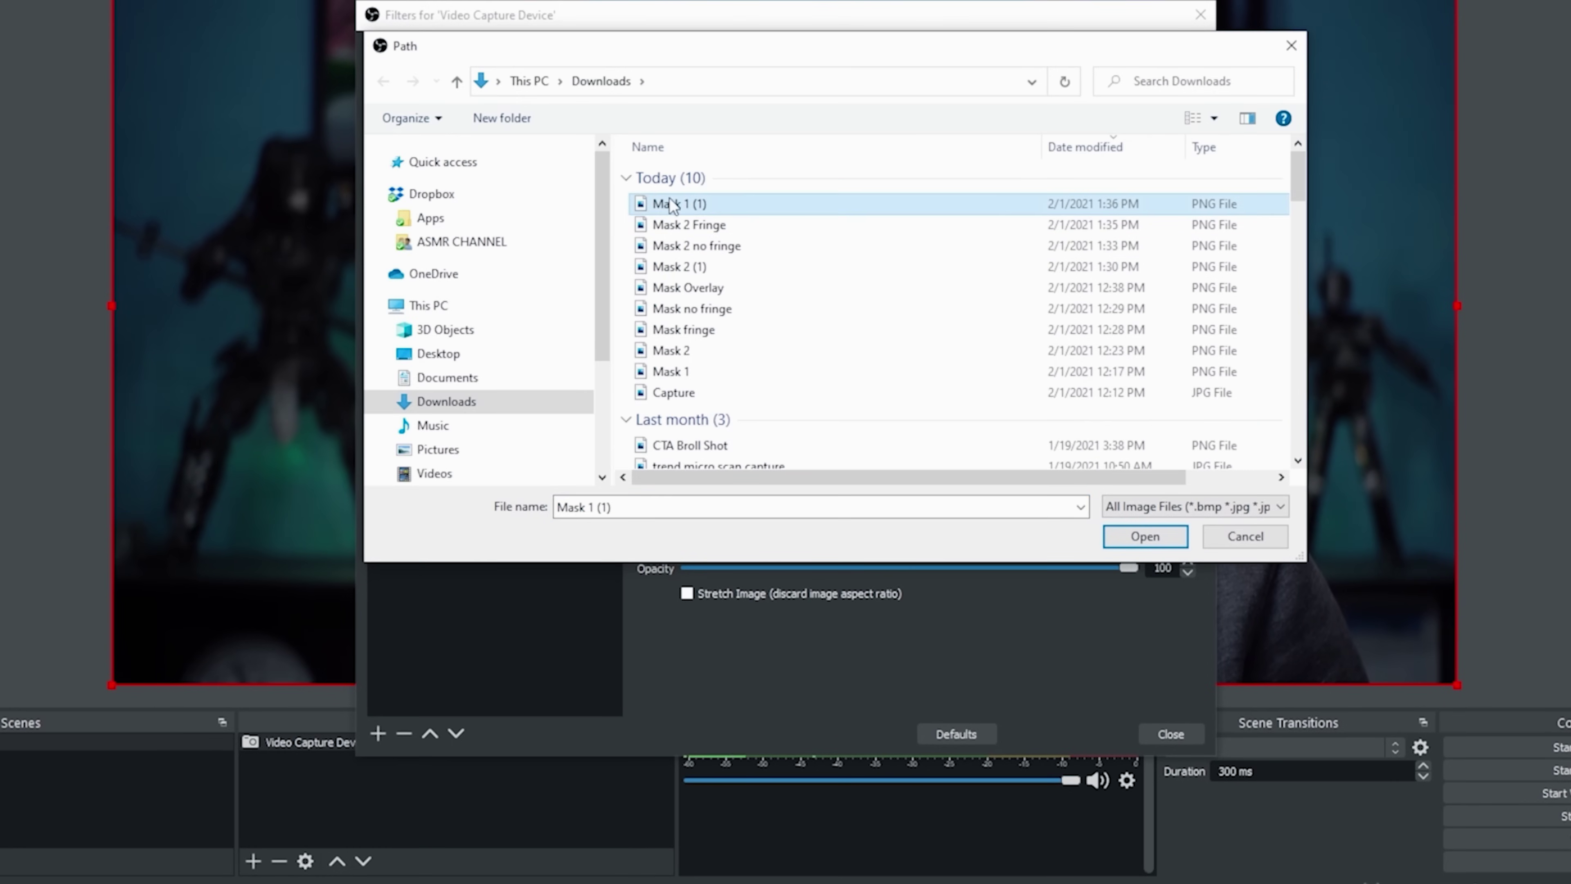
pyautogui.click(1141, 534)
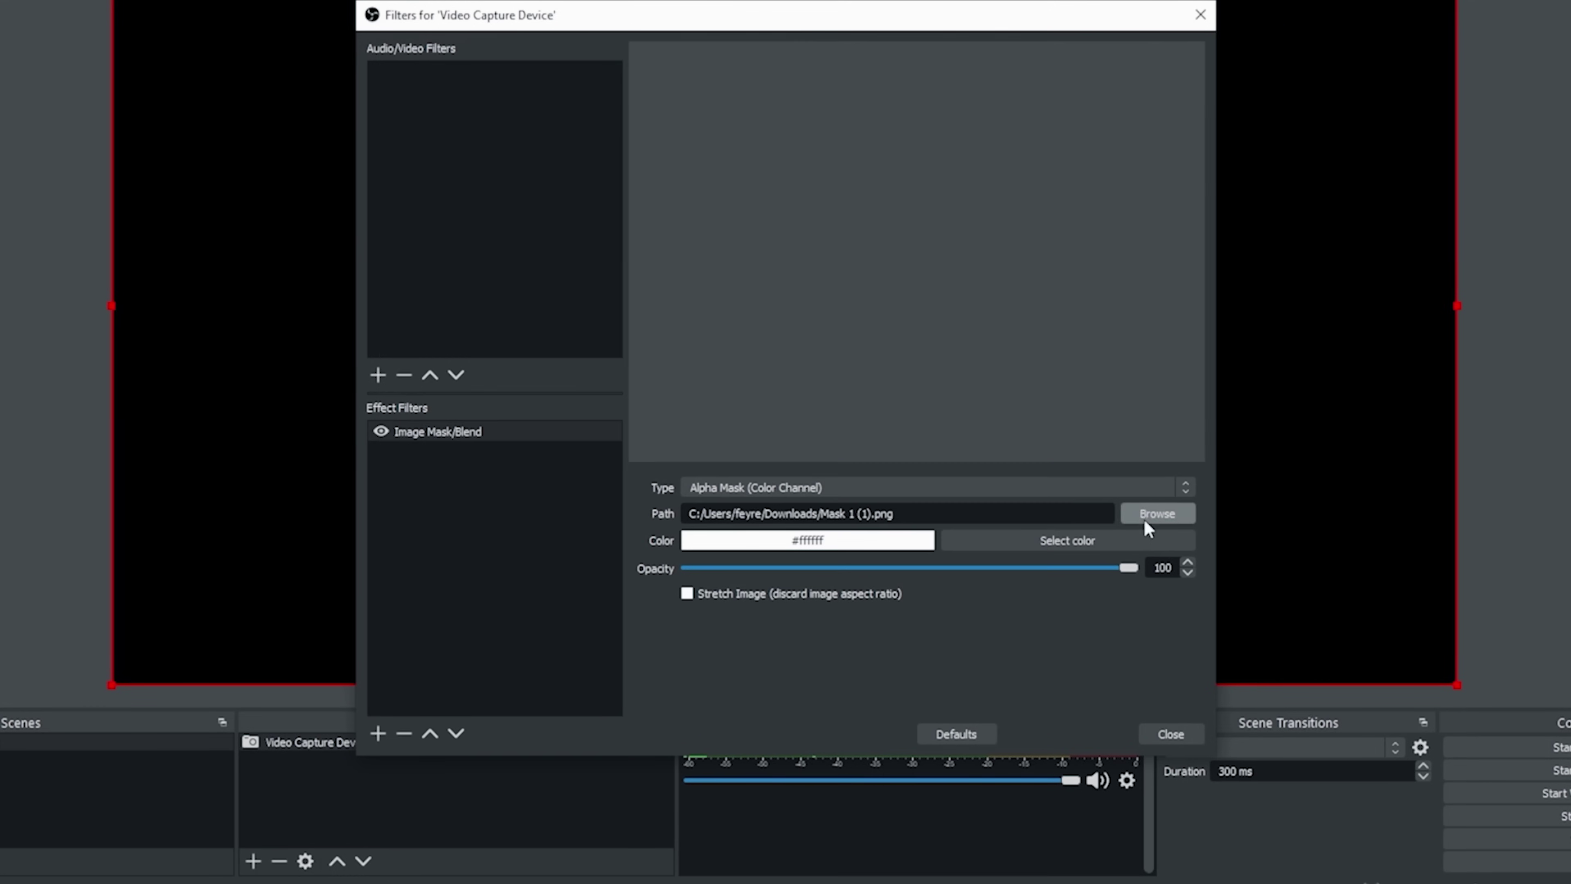
pyautogui.click(1187, 487)
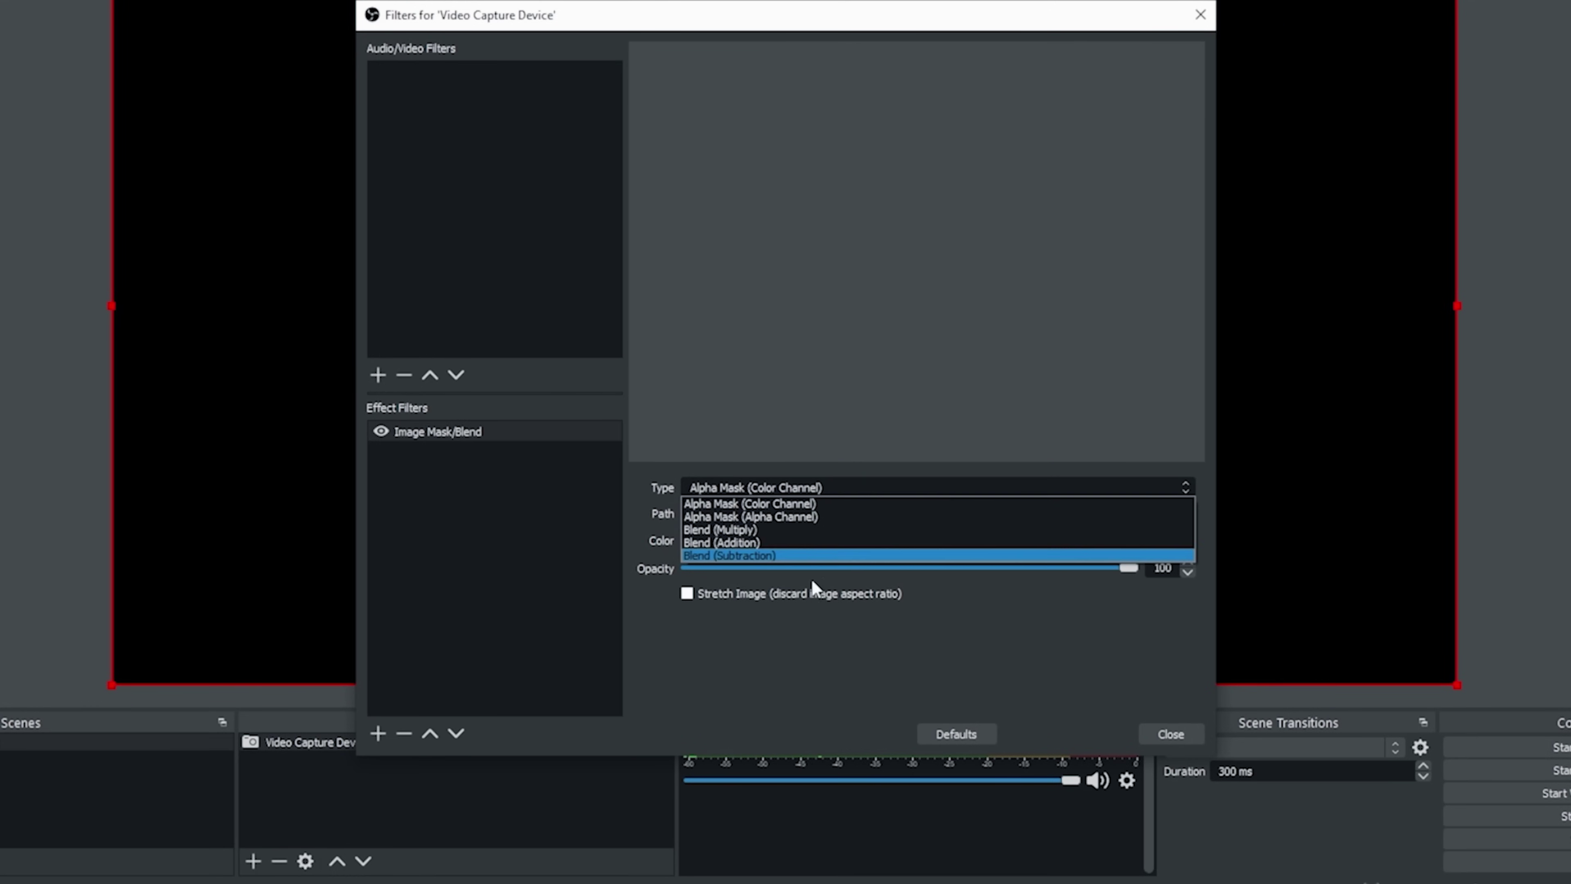
pyautogui.click(737, 515)
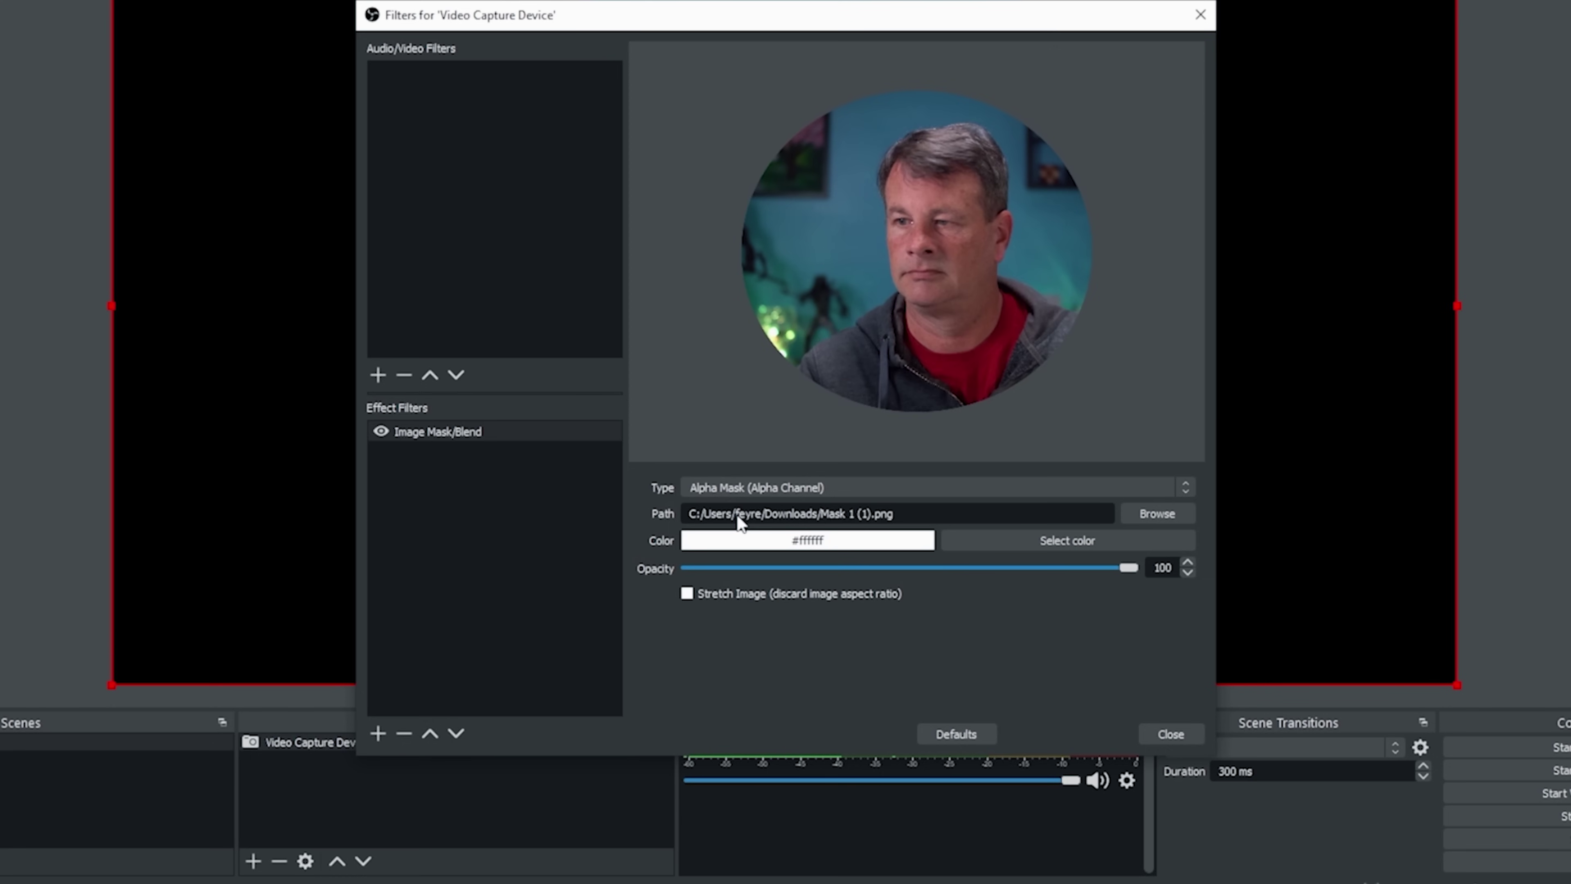
pyautogui.click(1171, 735)
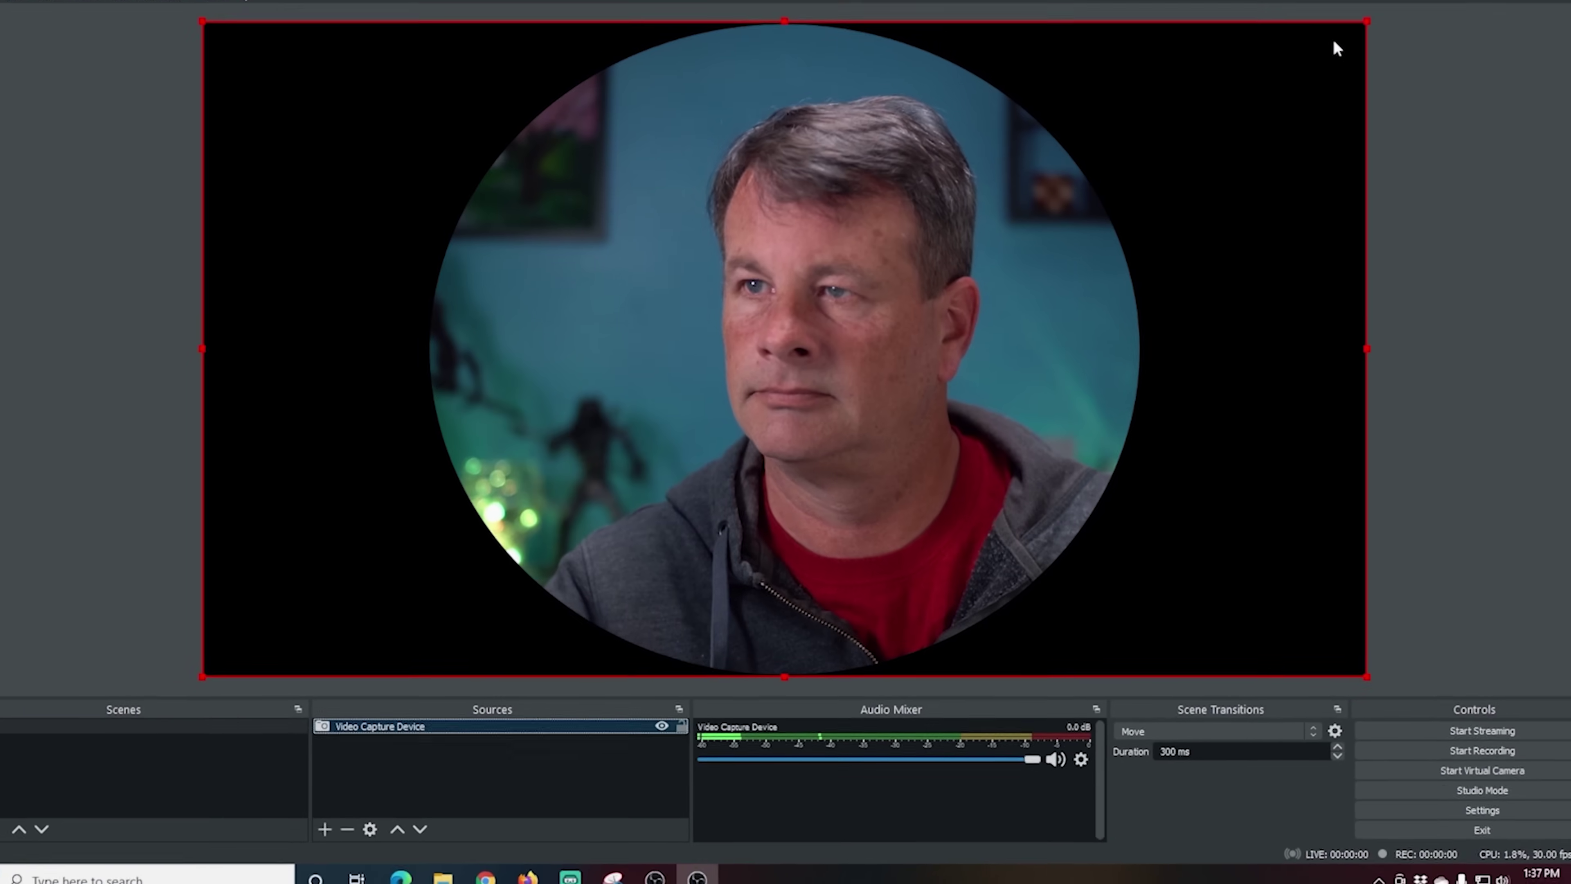
# - Shrink the circular webcam source to a small overlay and place it near the canvas's lower-left corner
pyautogui.moveTo(1366, 22); pyautogui.dragTo(450, 559)
pyautogui.moveTo(339, 612); pyautogui.dragTo(336, 598)
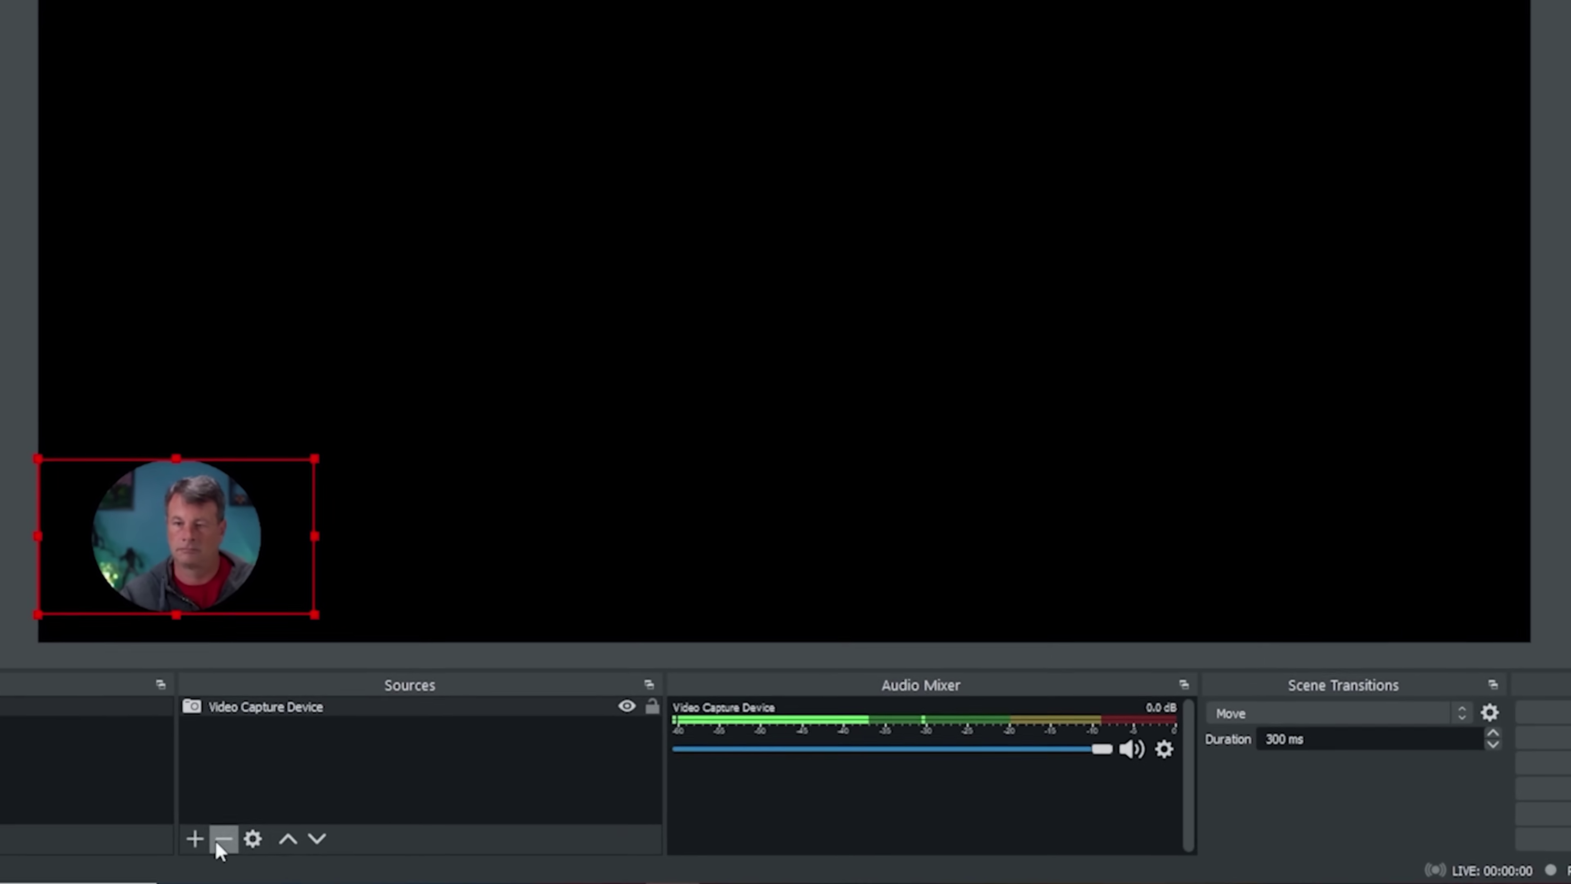
# - Add the existing Media 1 media source to the scene and order the Video Capture Device source above it
pyautogui.click(349, 818)
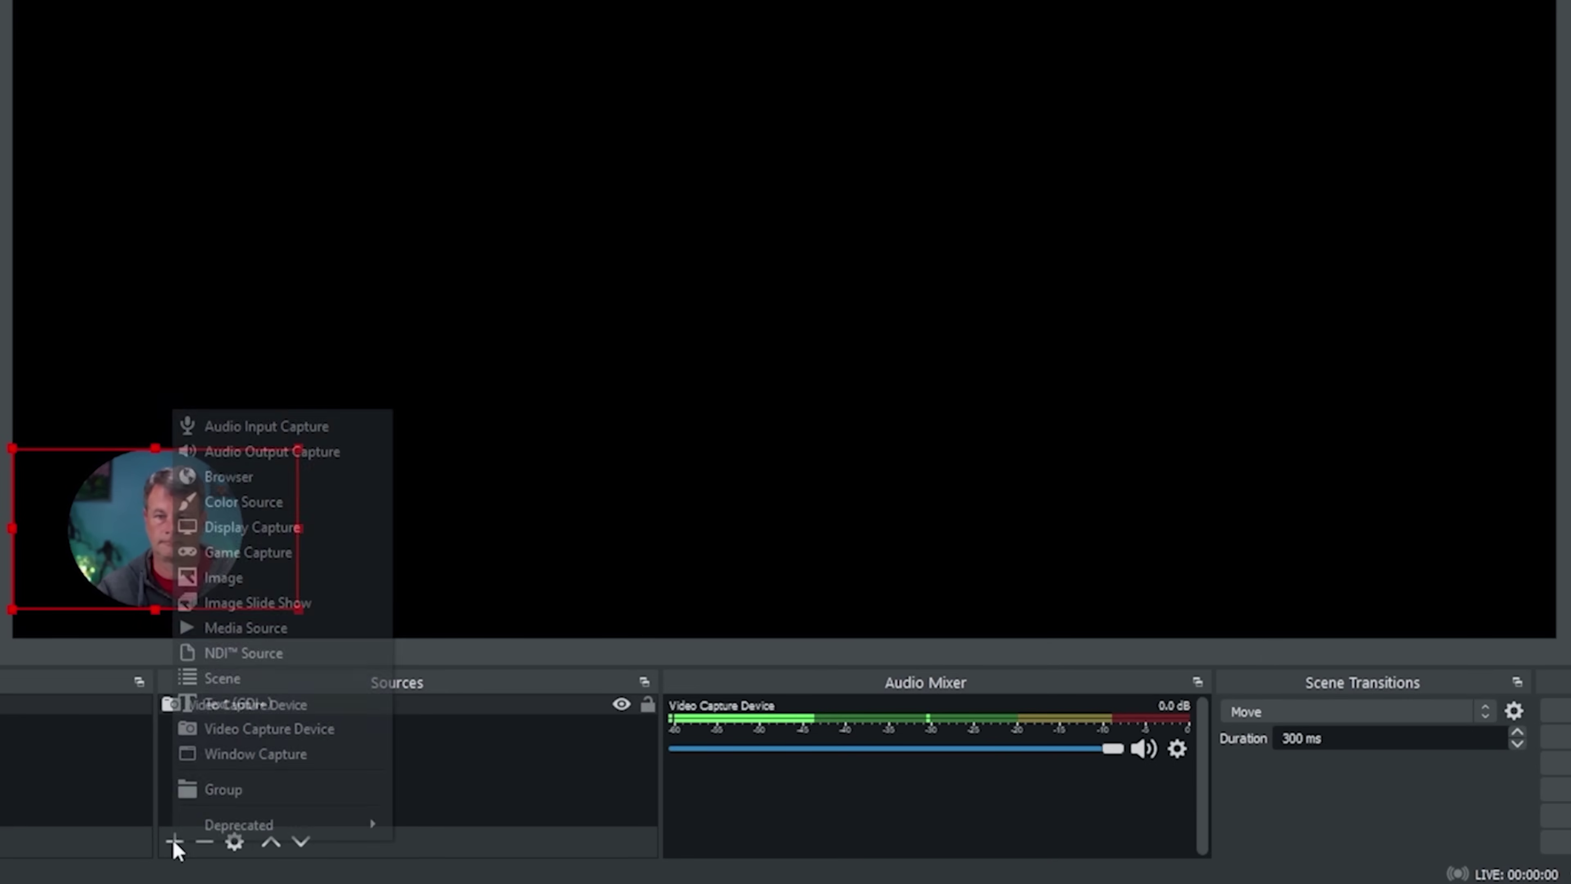
pyautogui.click(246, 629)
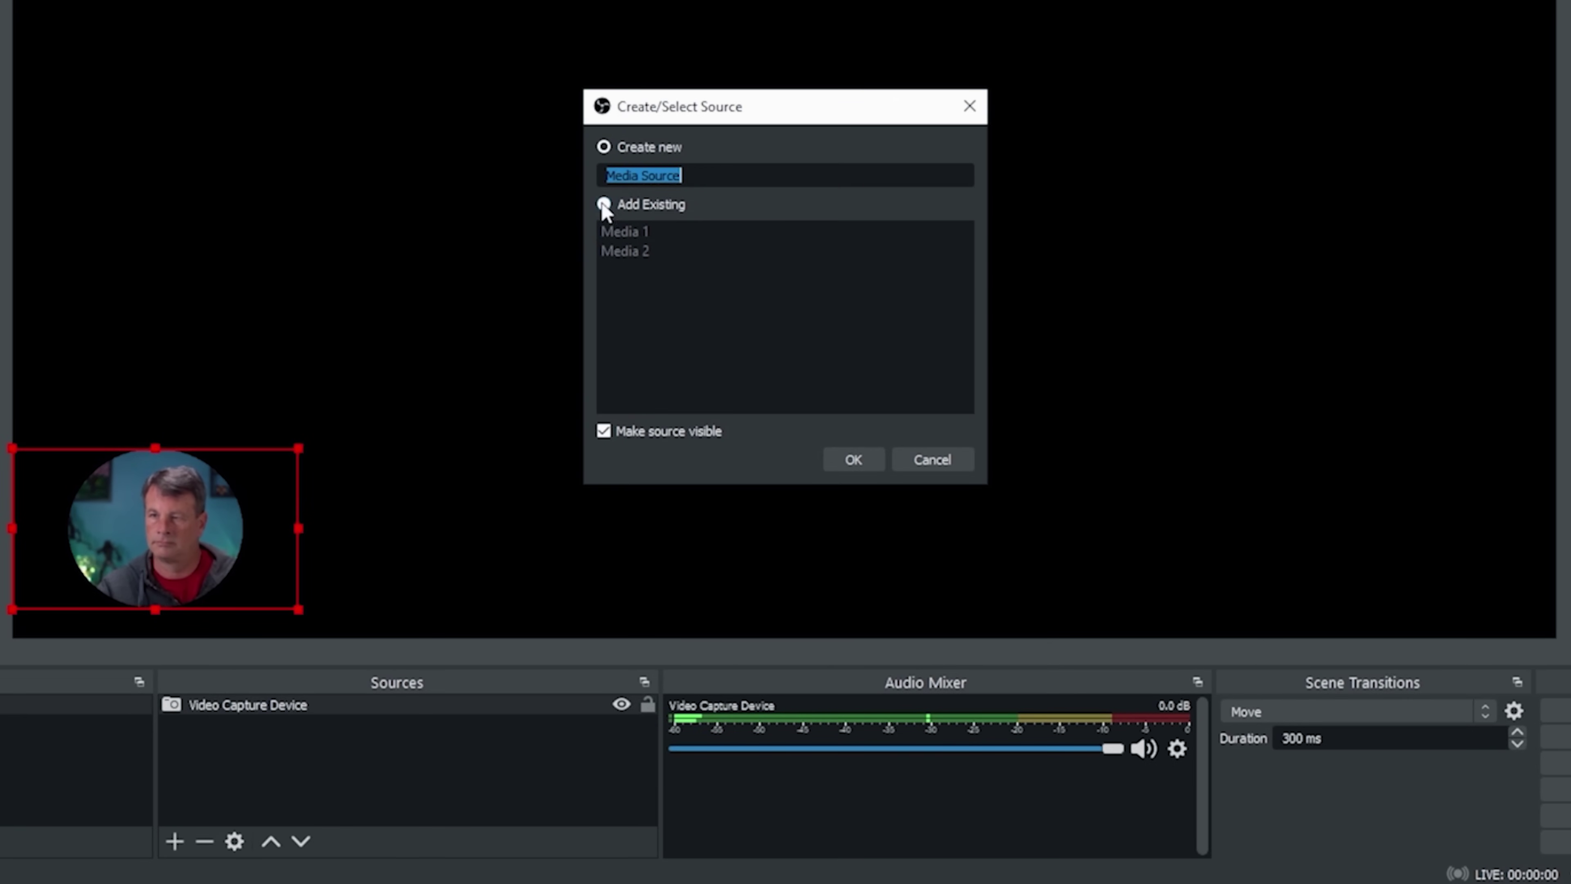
pyautogui.click(852, 459)
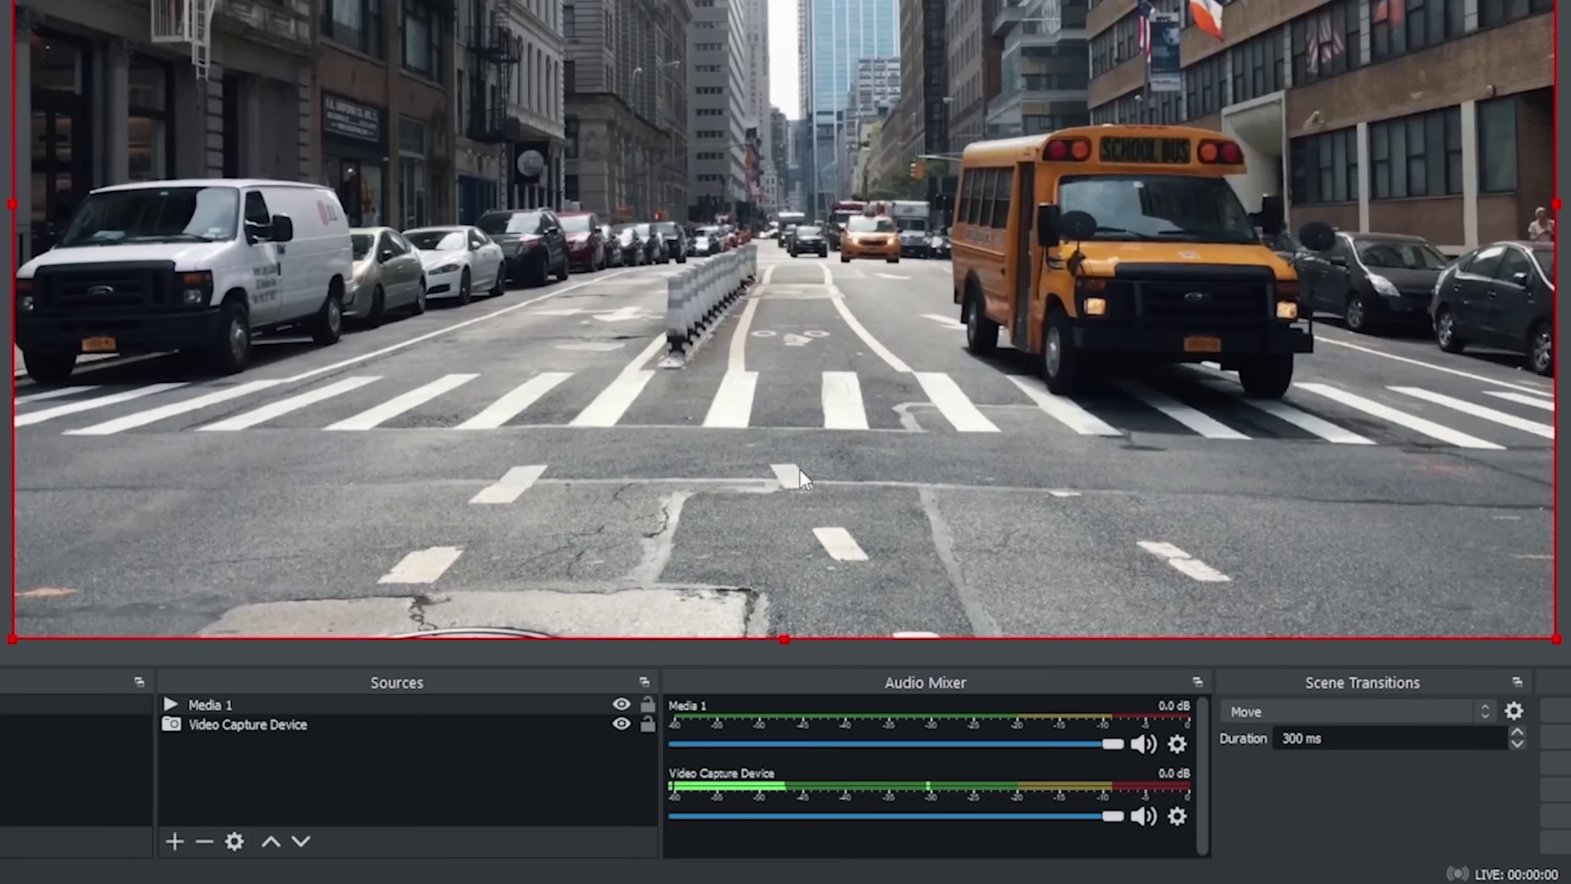
pyautogui.moveTo(232, 734); pyautogui.dragTo(232, 703)
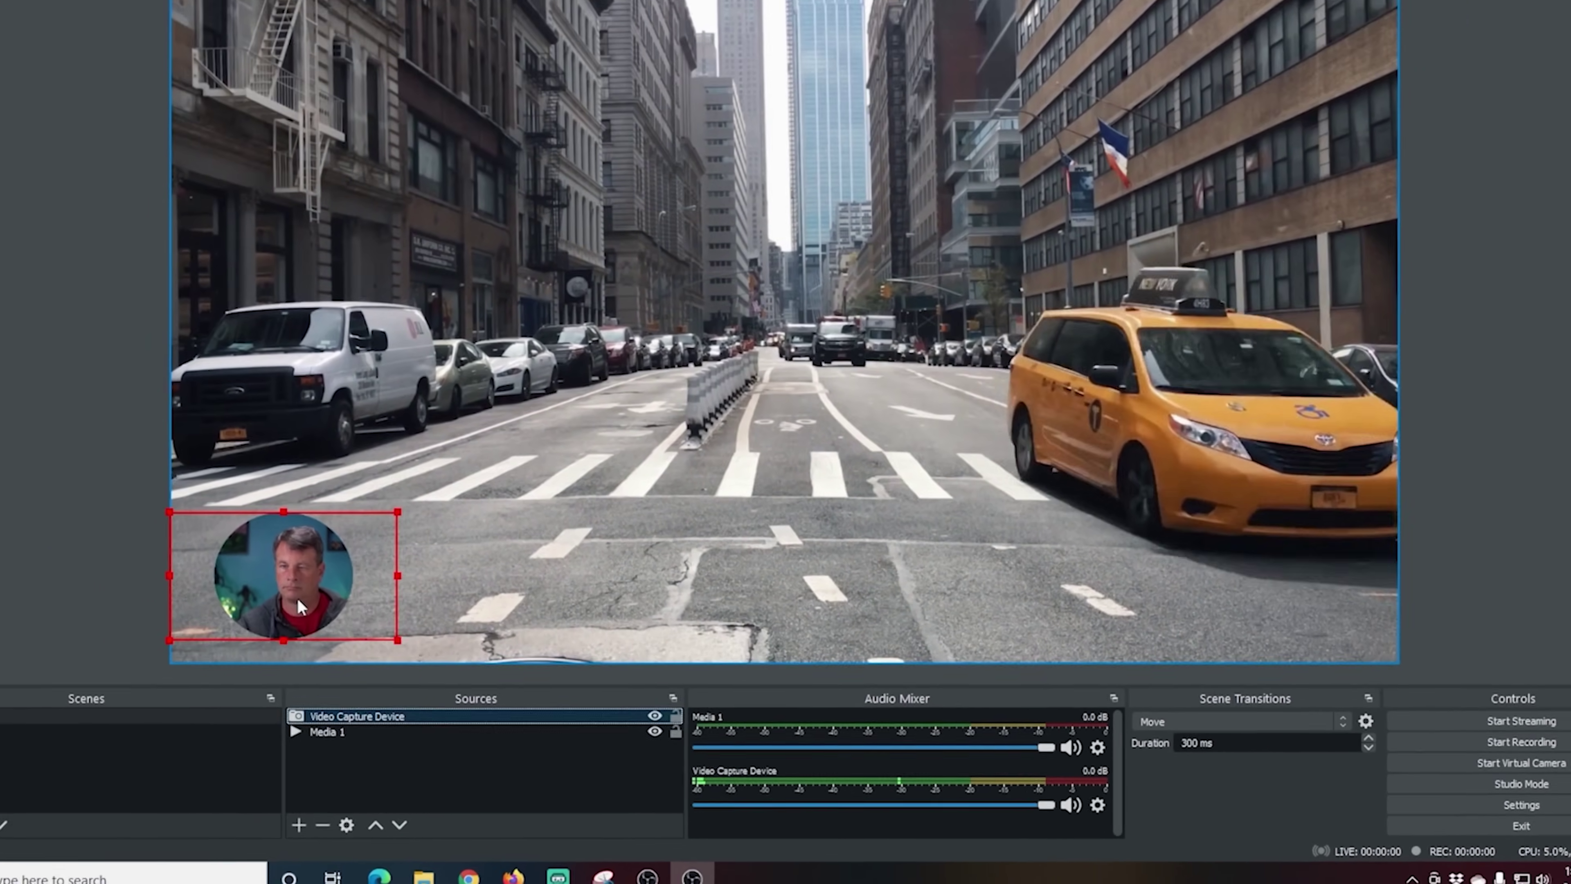
# - Move the masked webcam overlay to the canvas's upper-right corner and back to the lower-left corner
pyautogui.moveTo(297, 597); pyautogui.dragTo(1251, 67)
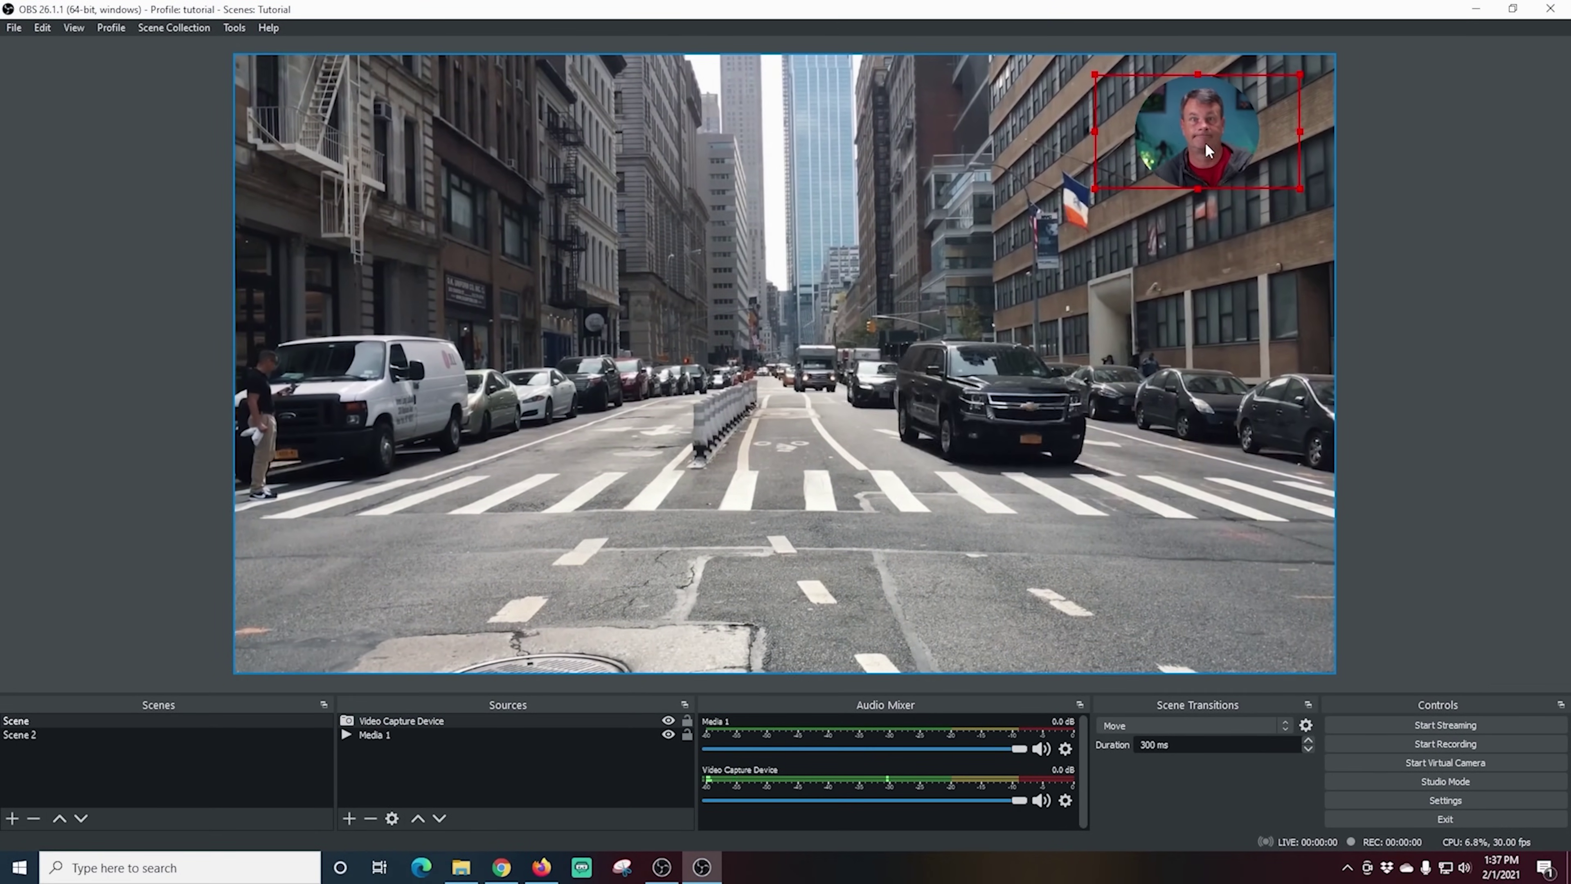
pyautogui.moveTo(1206, 143); pyautogui.dragTo(356, 613)
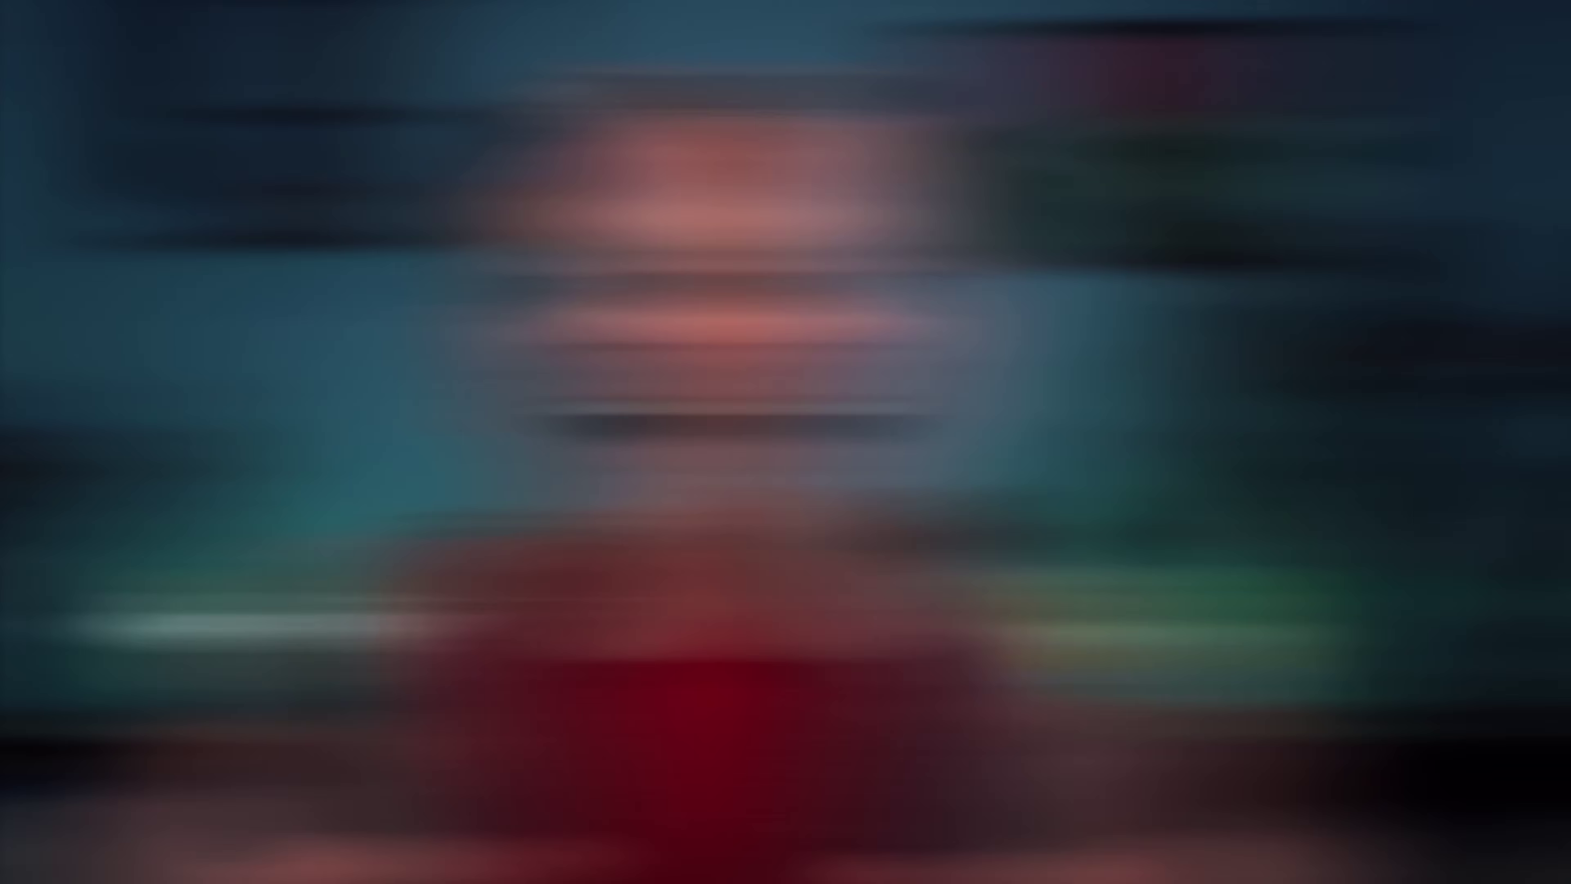
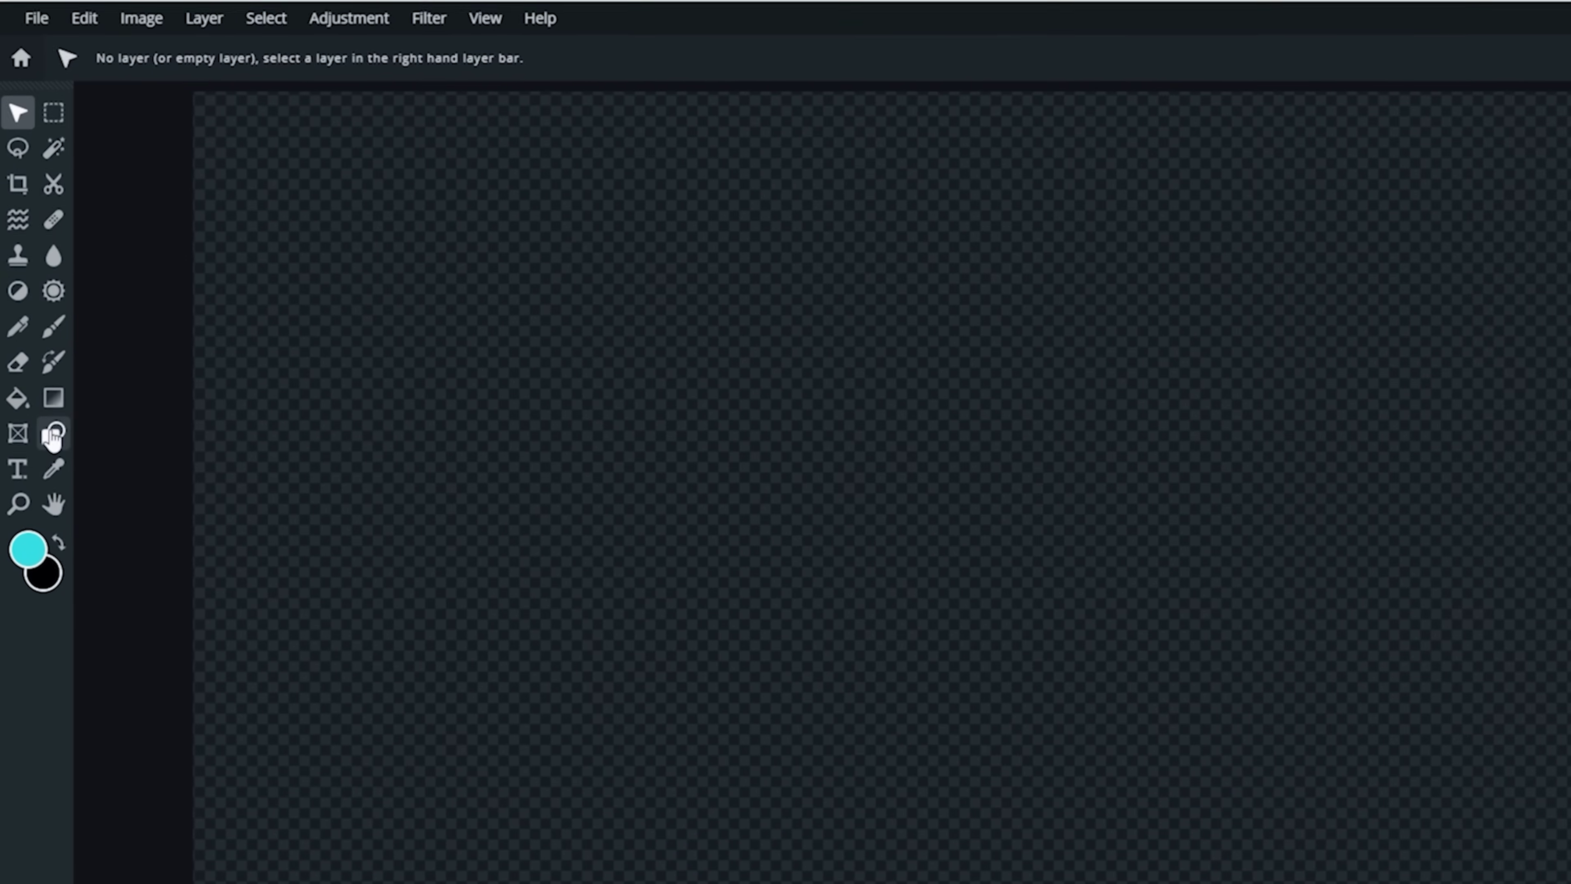
# - In Pixlr E, draw a black rectangle shape about 857 × 564 px in Design mode and move it to the centre of the canvas
pyautogui.click(43, 422)
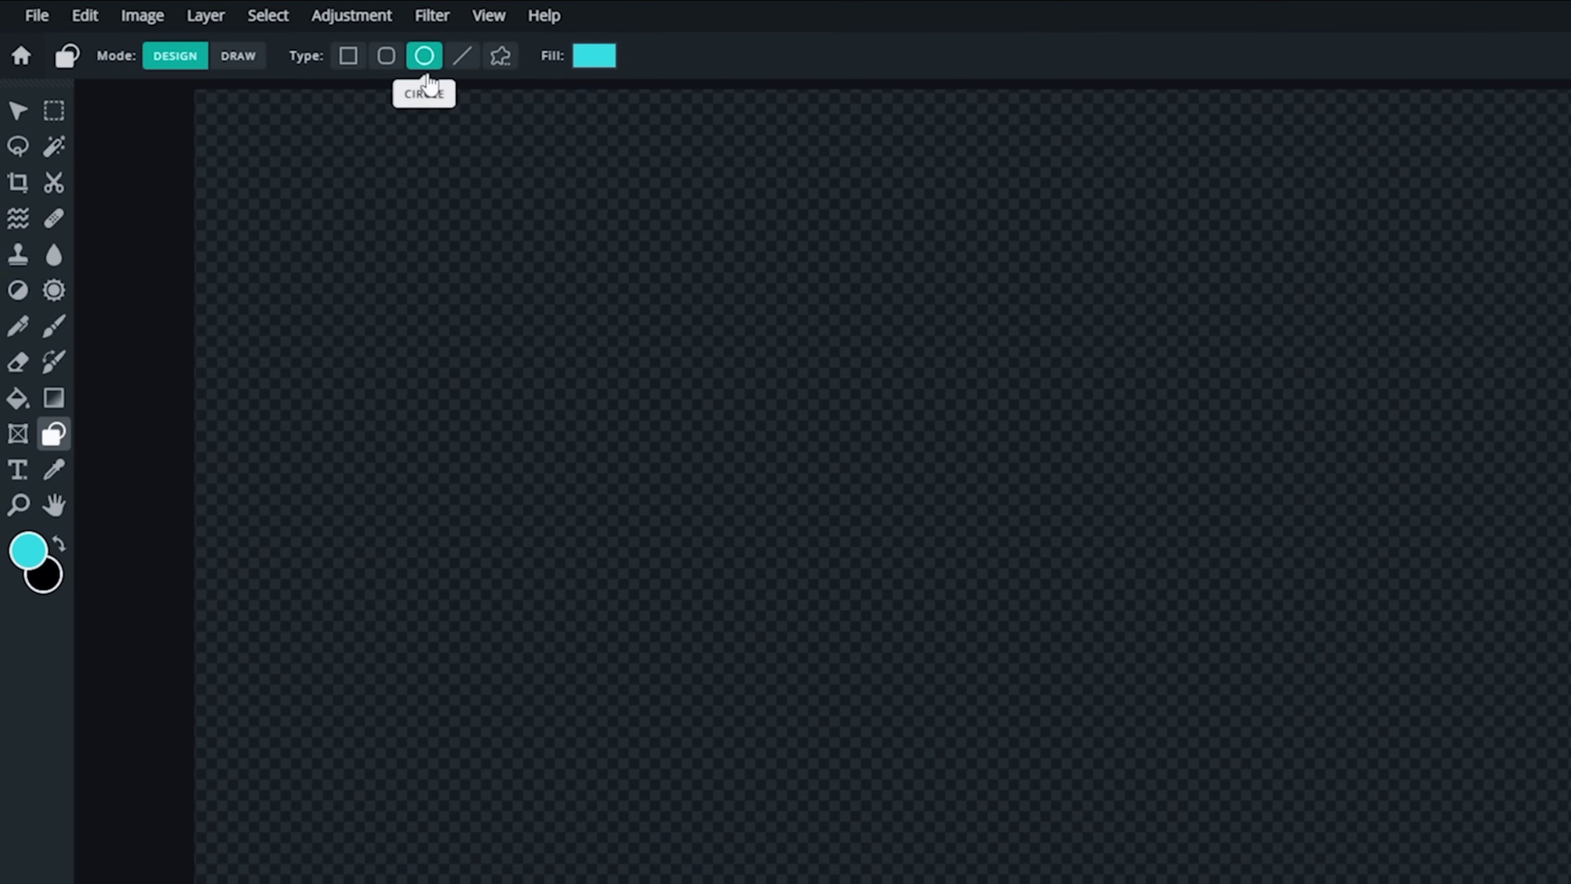
pyautogui.click(346, 57)
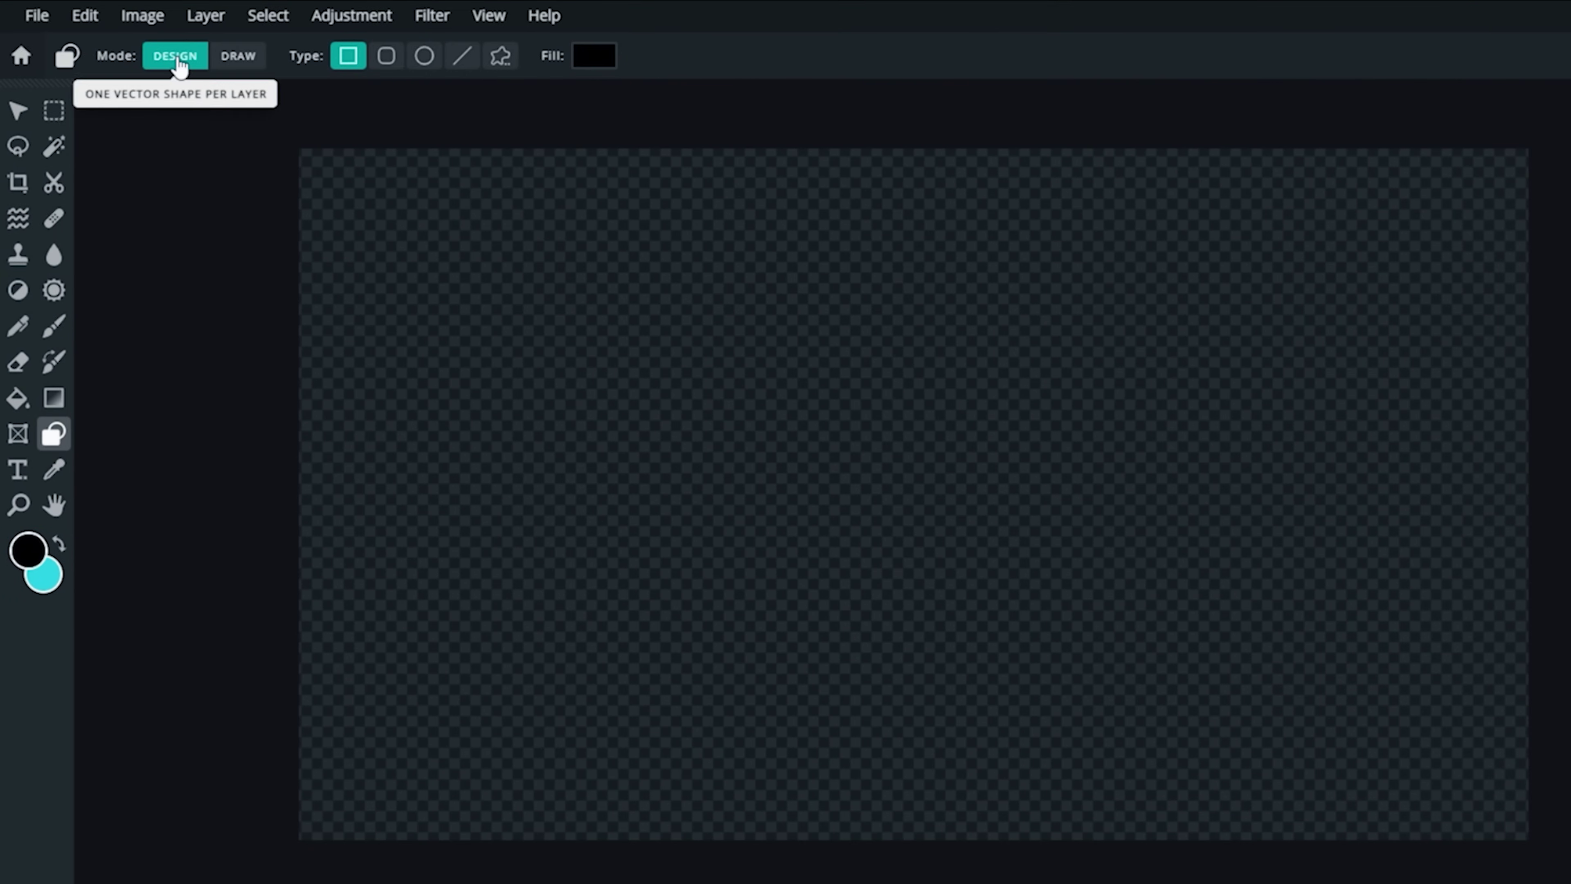
pyautogui.moveTo(646, 353); pyautogui.dragTo(1194, 714)
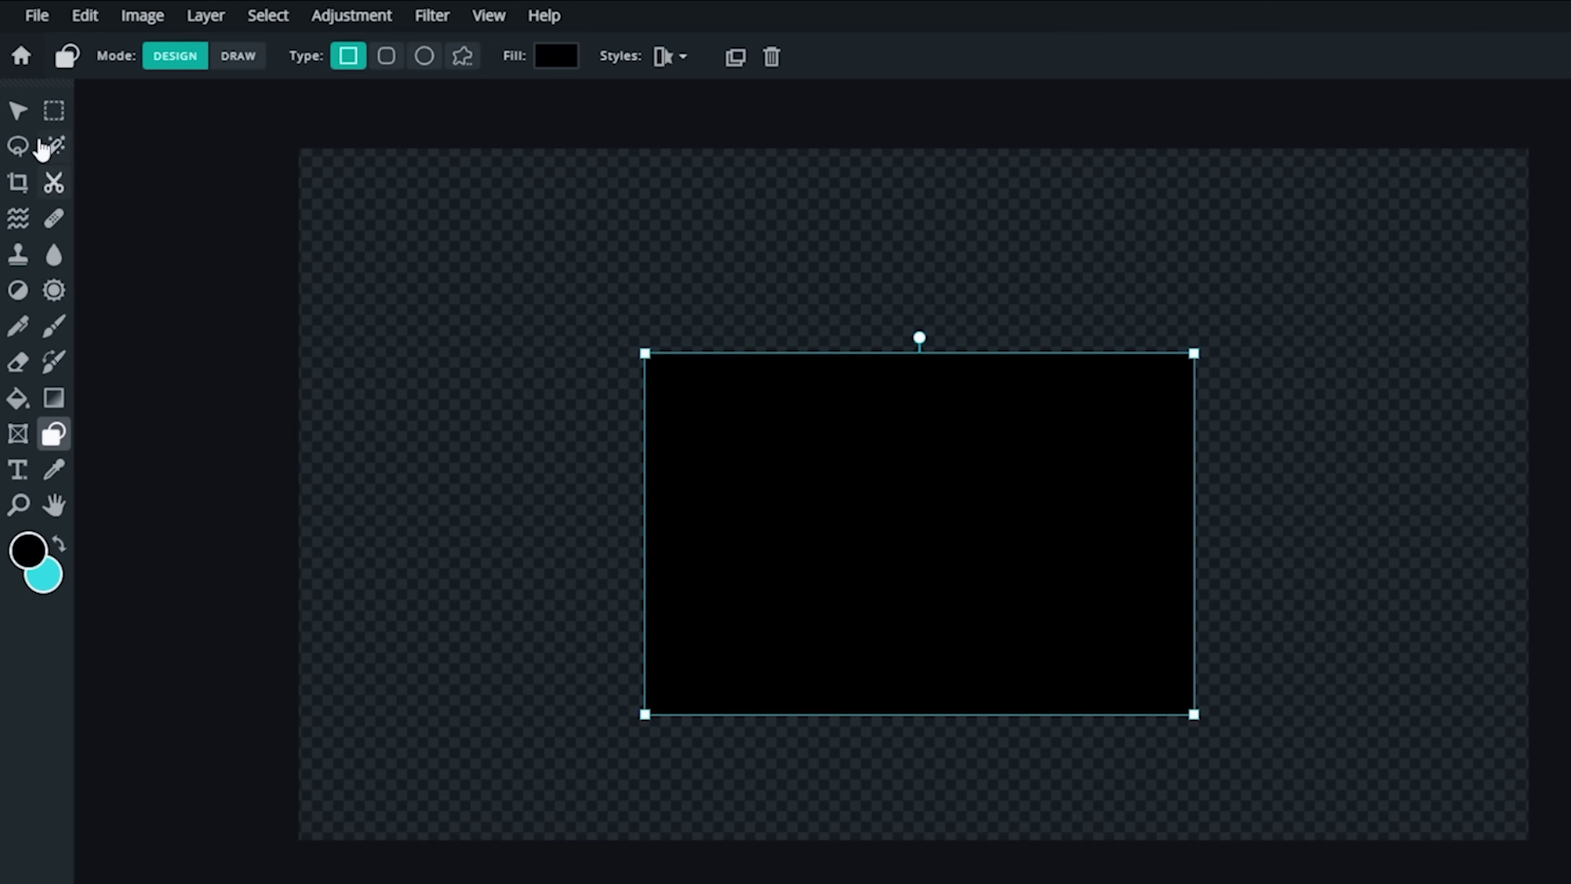
pyautogui.click(18, 113)
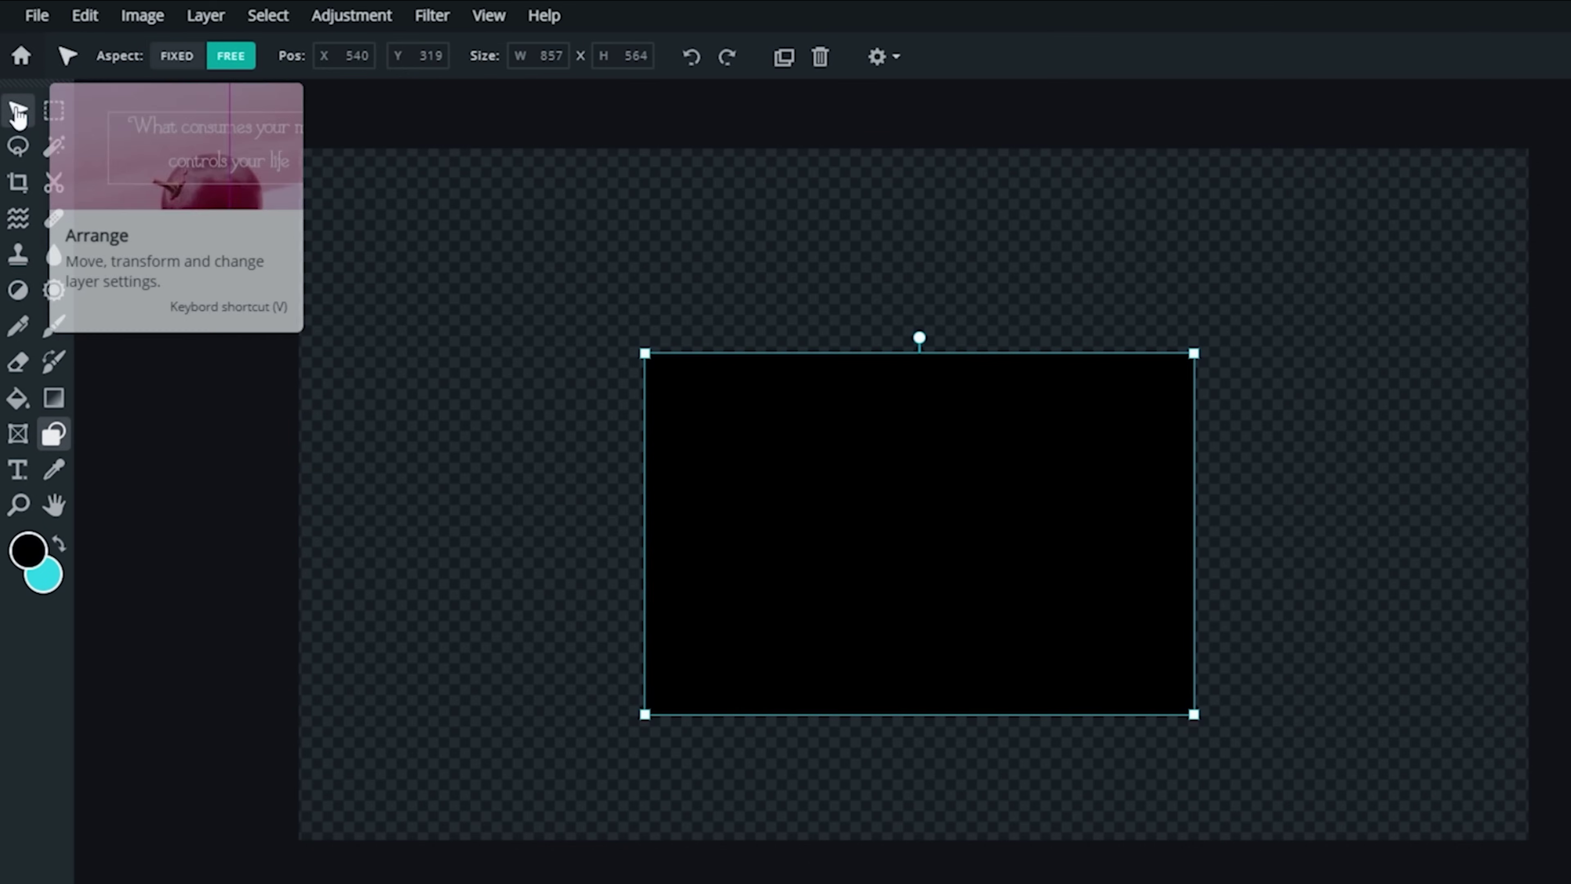
pyautogui.moveTo(919, 610); pyautogui.dragTo(922, 574)
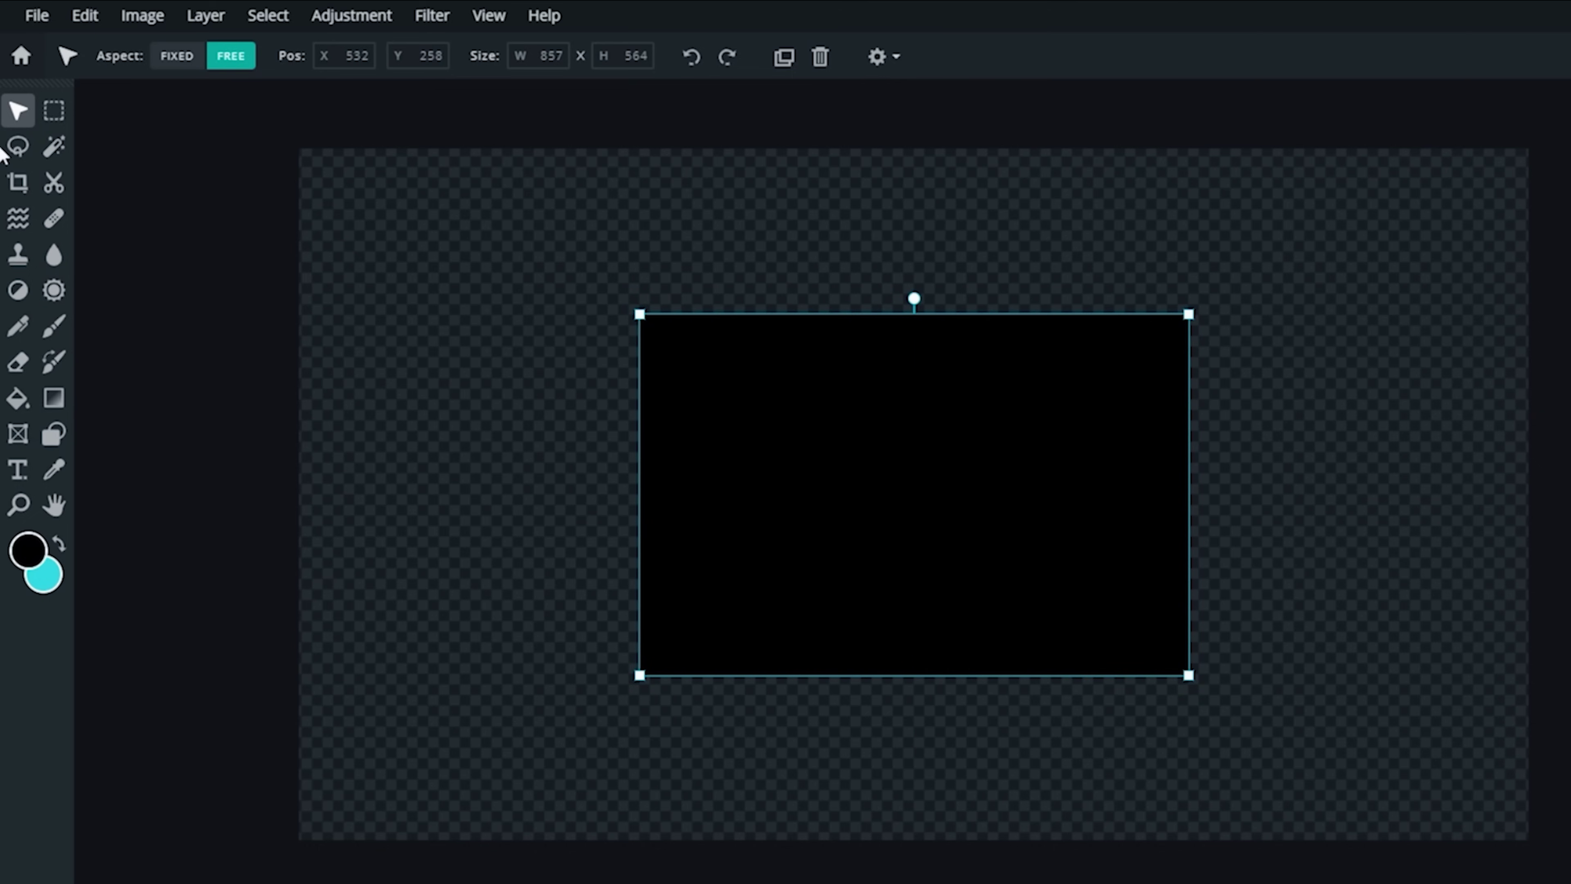
# - Select a triangle over the rectangle's left side with the polygon lasso and clear it to leave a slanted left edge
pyautogui.click(23, 155)
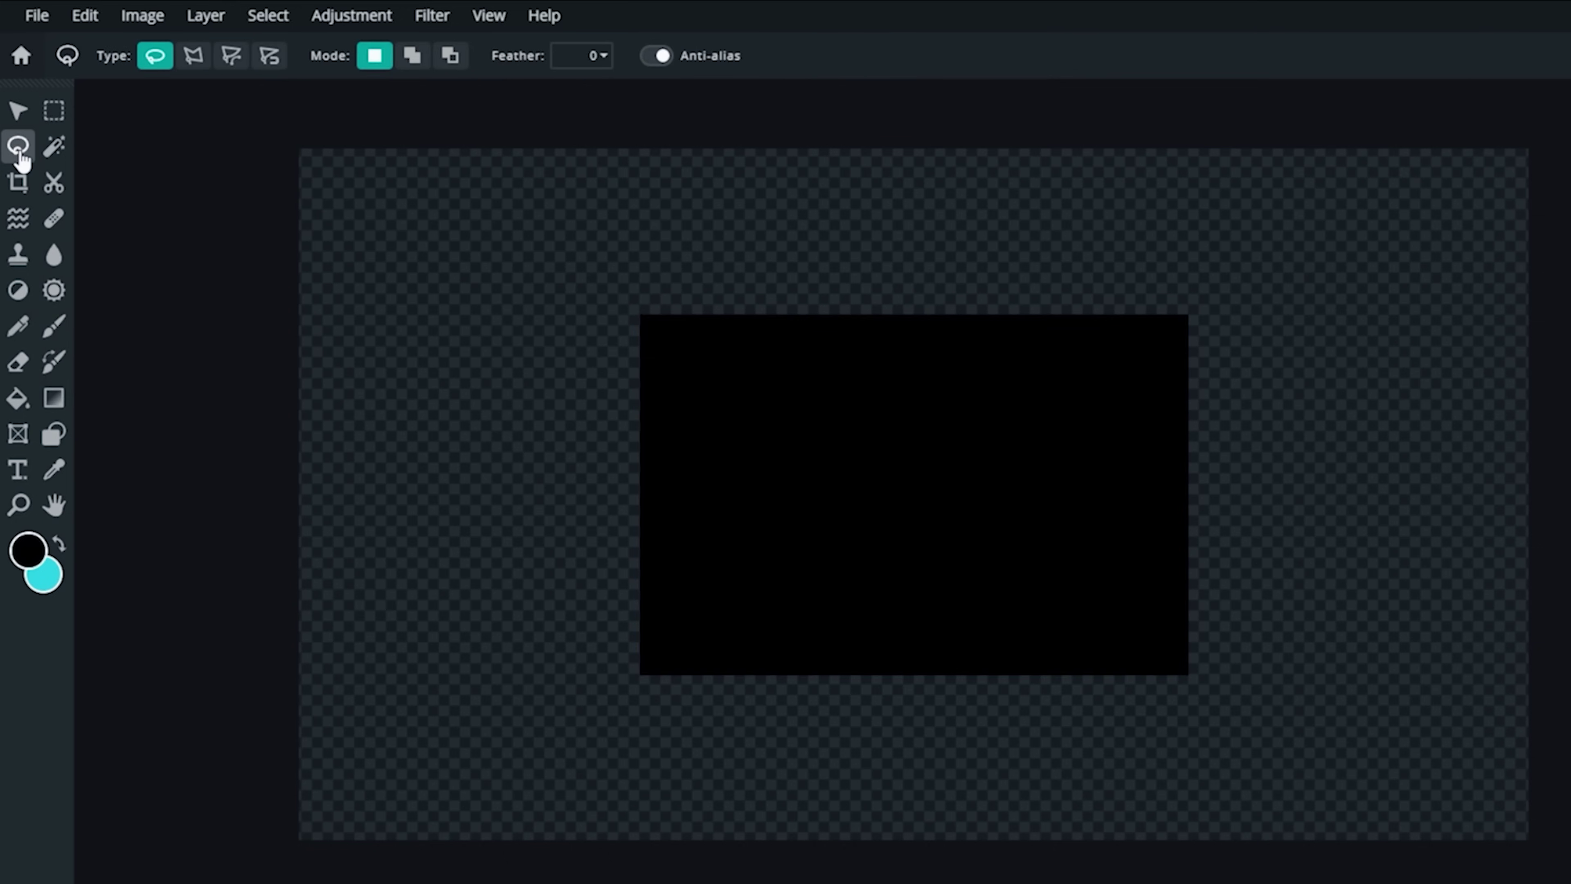
pyautogui.click(193, 56)
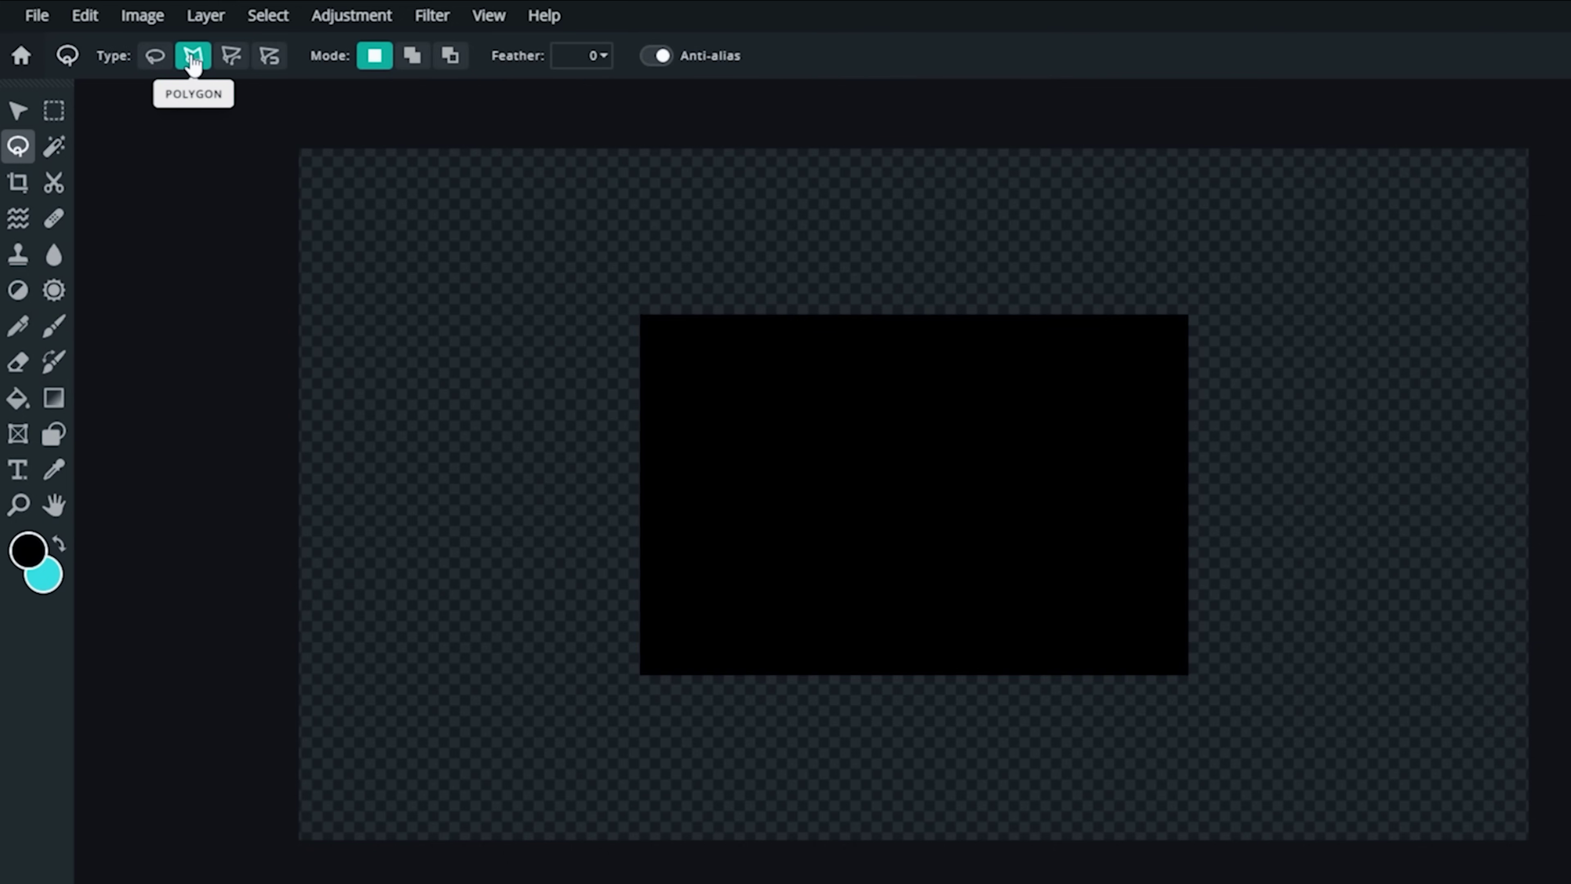
pyautogui.click(786, 258)
pyautogui.click(610, 753)
pyautogui.click(593, 240)
pyautogui.click(786, 260)
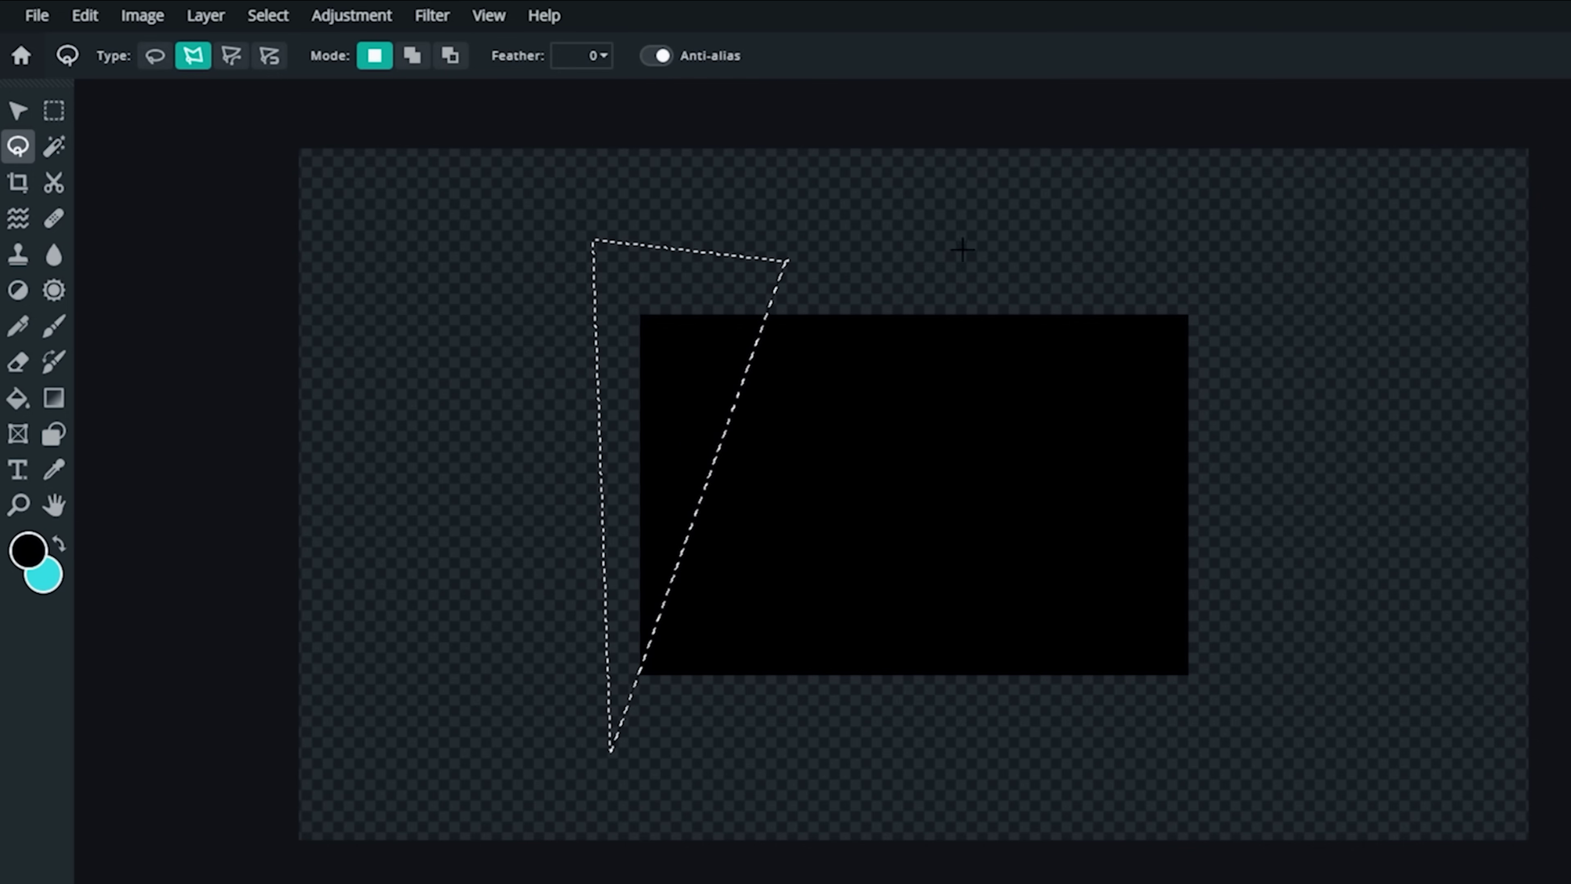
pyautogui.click(155, 56)
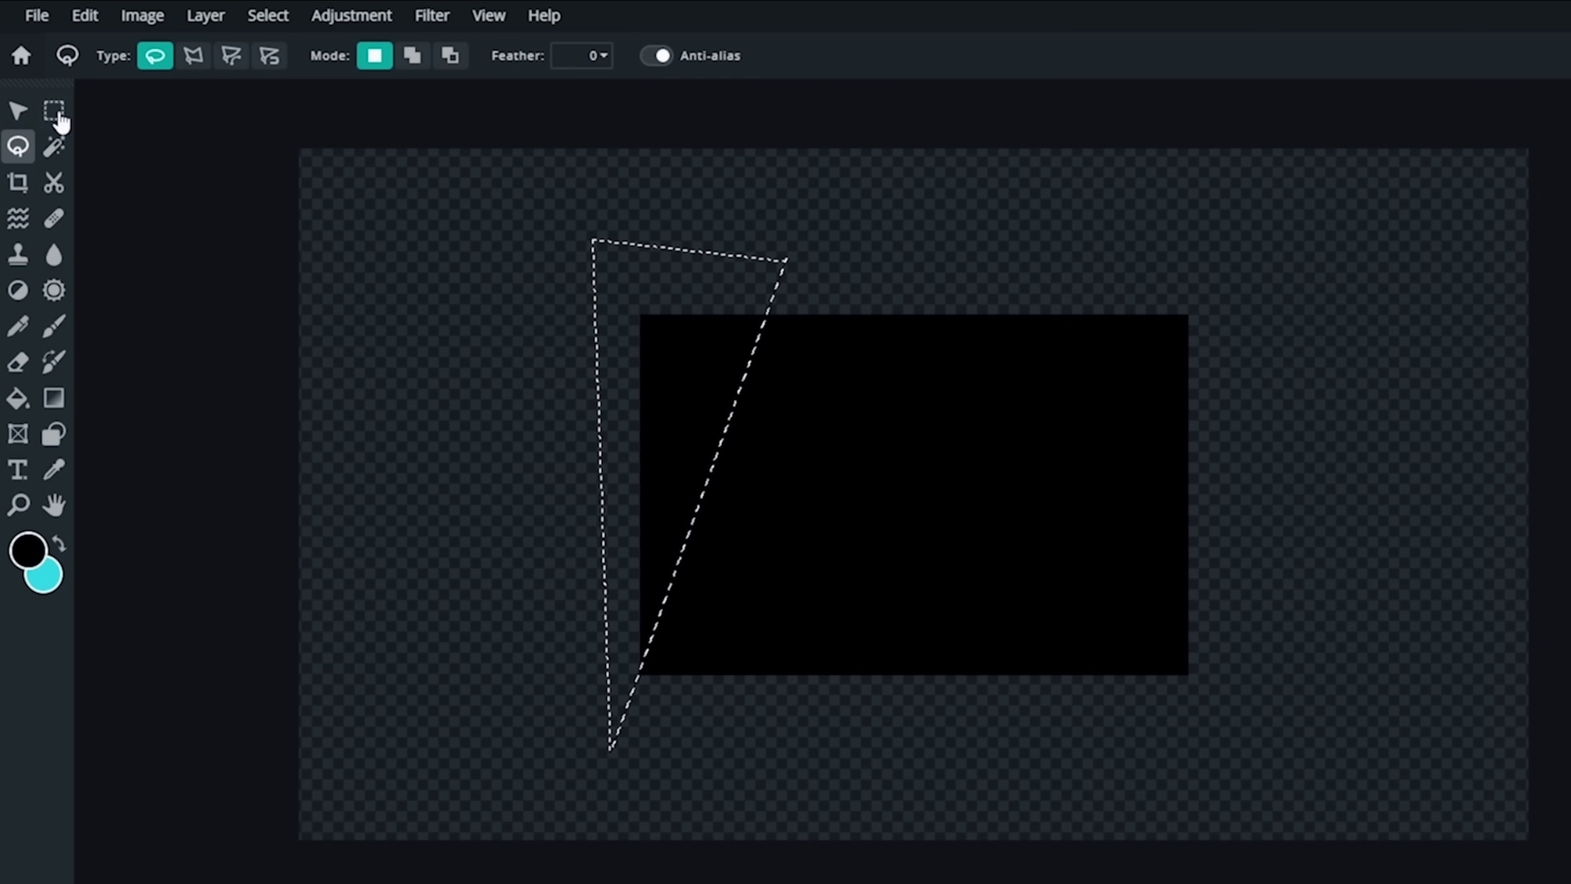
pyautogui.click(17, 110)
pyautogui.click(147, 57)
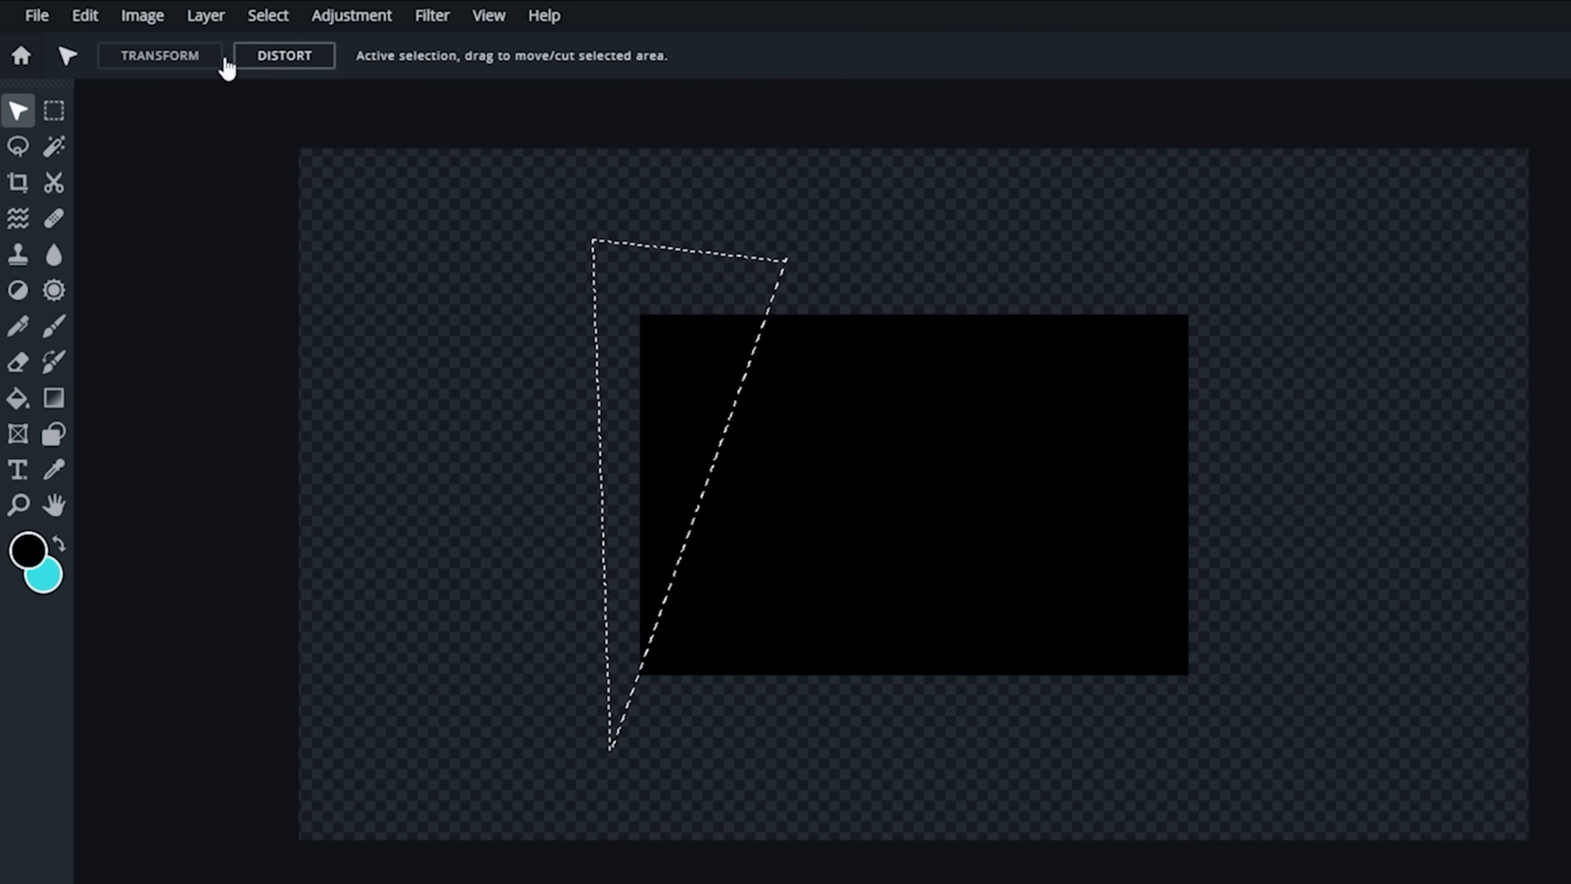
pyautogui.click(85, 15)
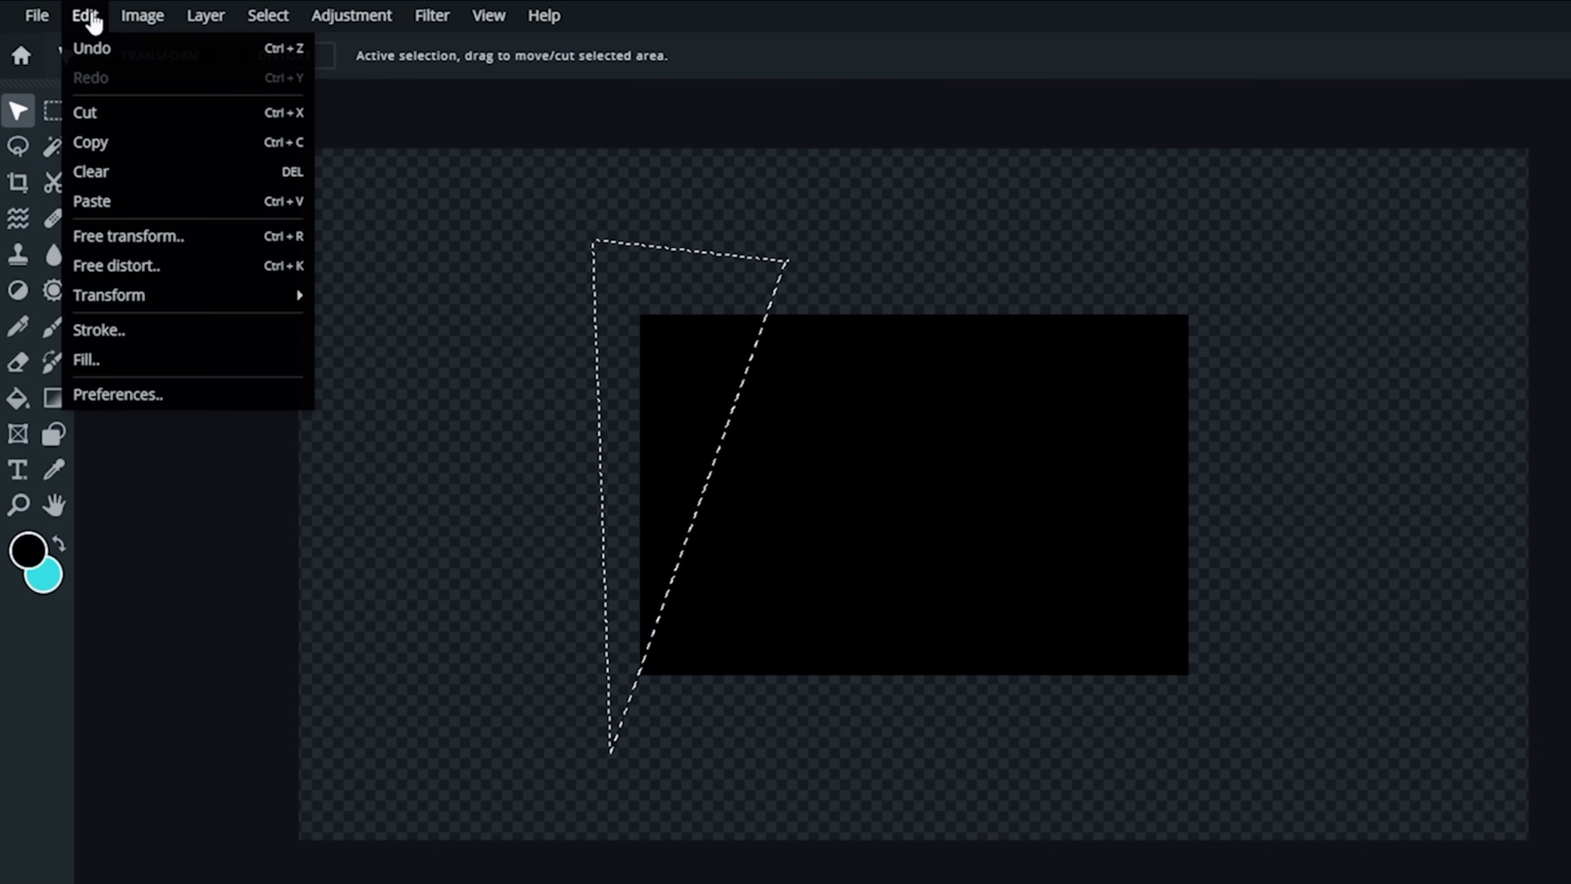
pyautogui.click(101, 173)
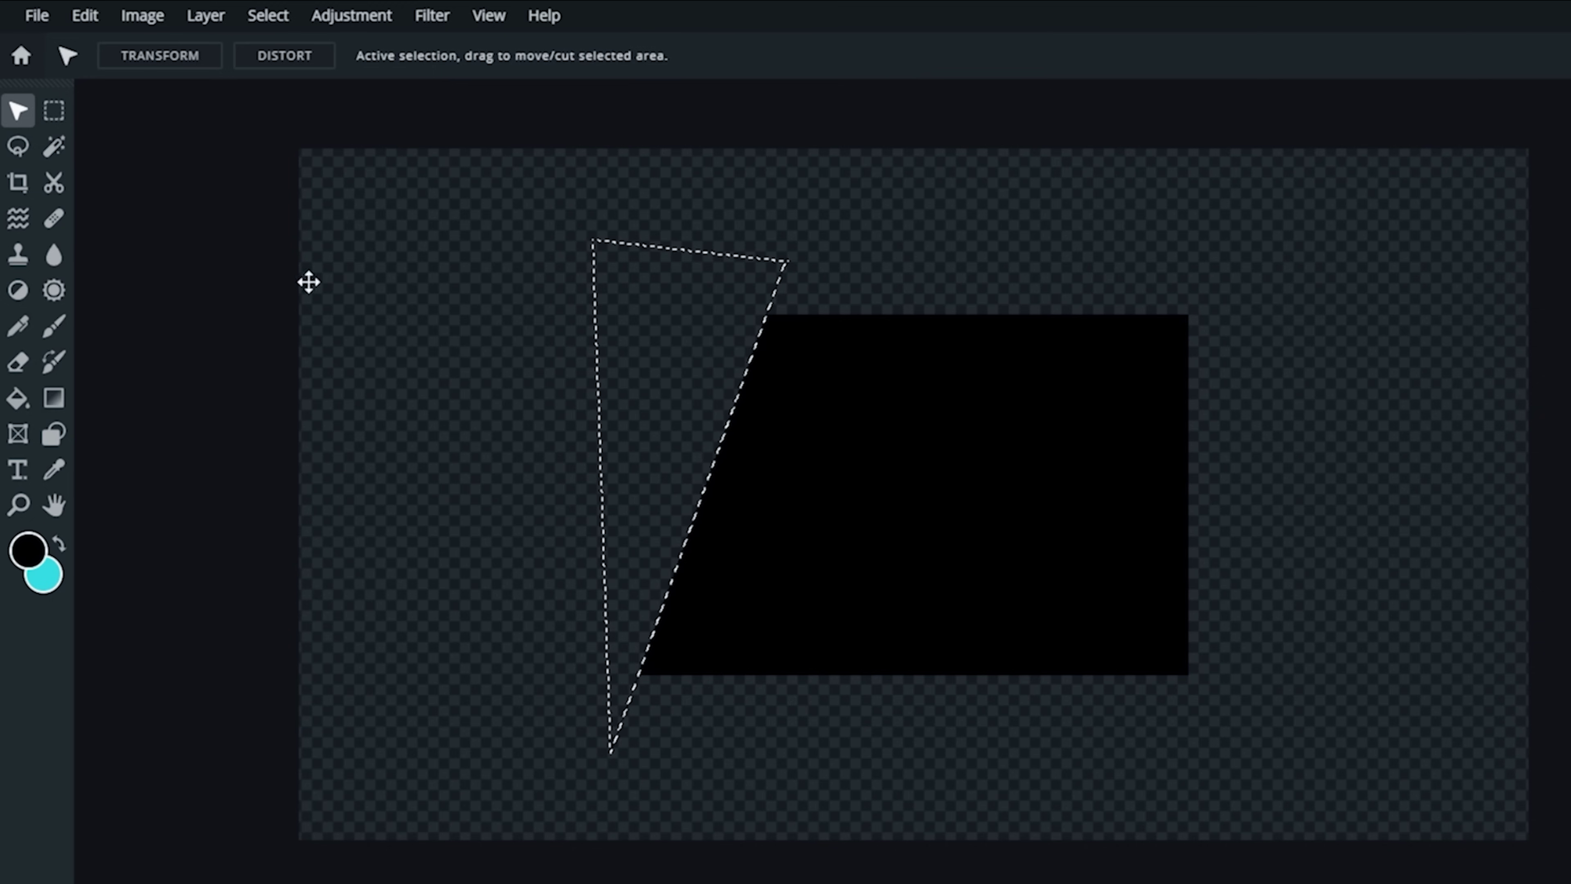
# - Select a matching triangle over the shape's right side with the polygon lasso, clear it to form a parallelogram, and deselect
pyautogui.click(17, 146)
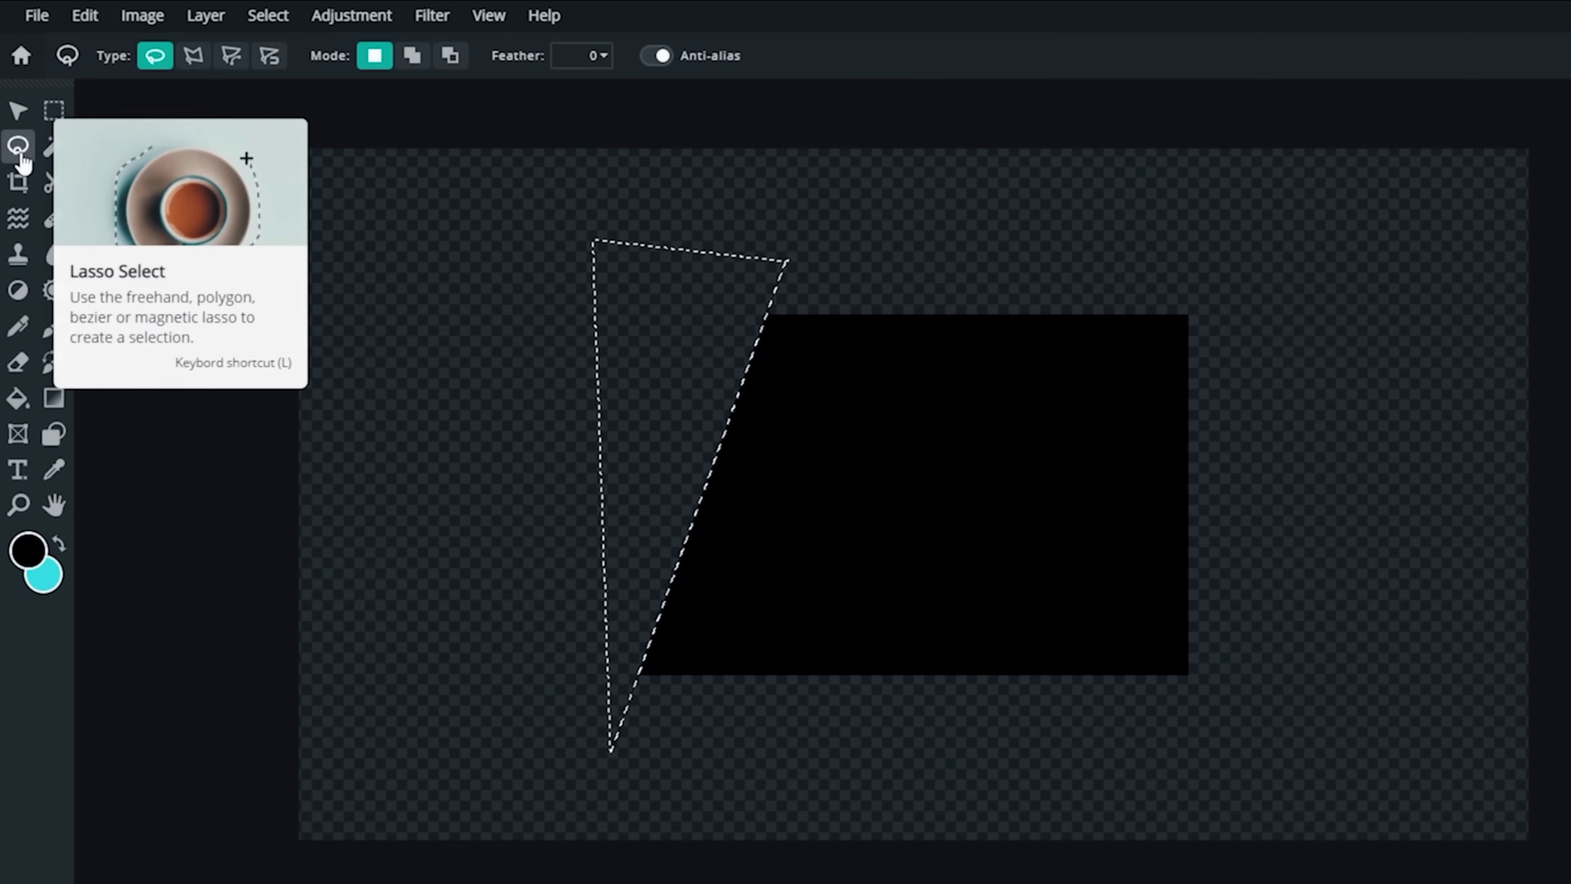
pyautogui.click(193, 66)
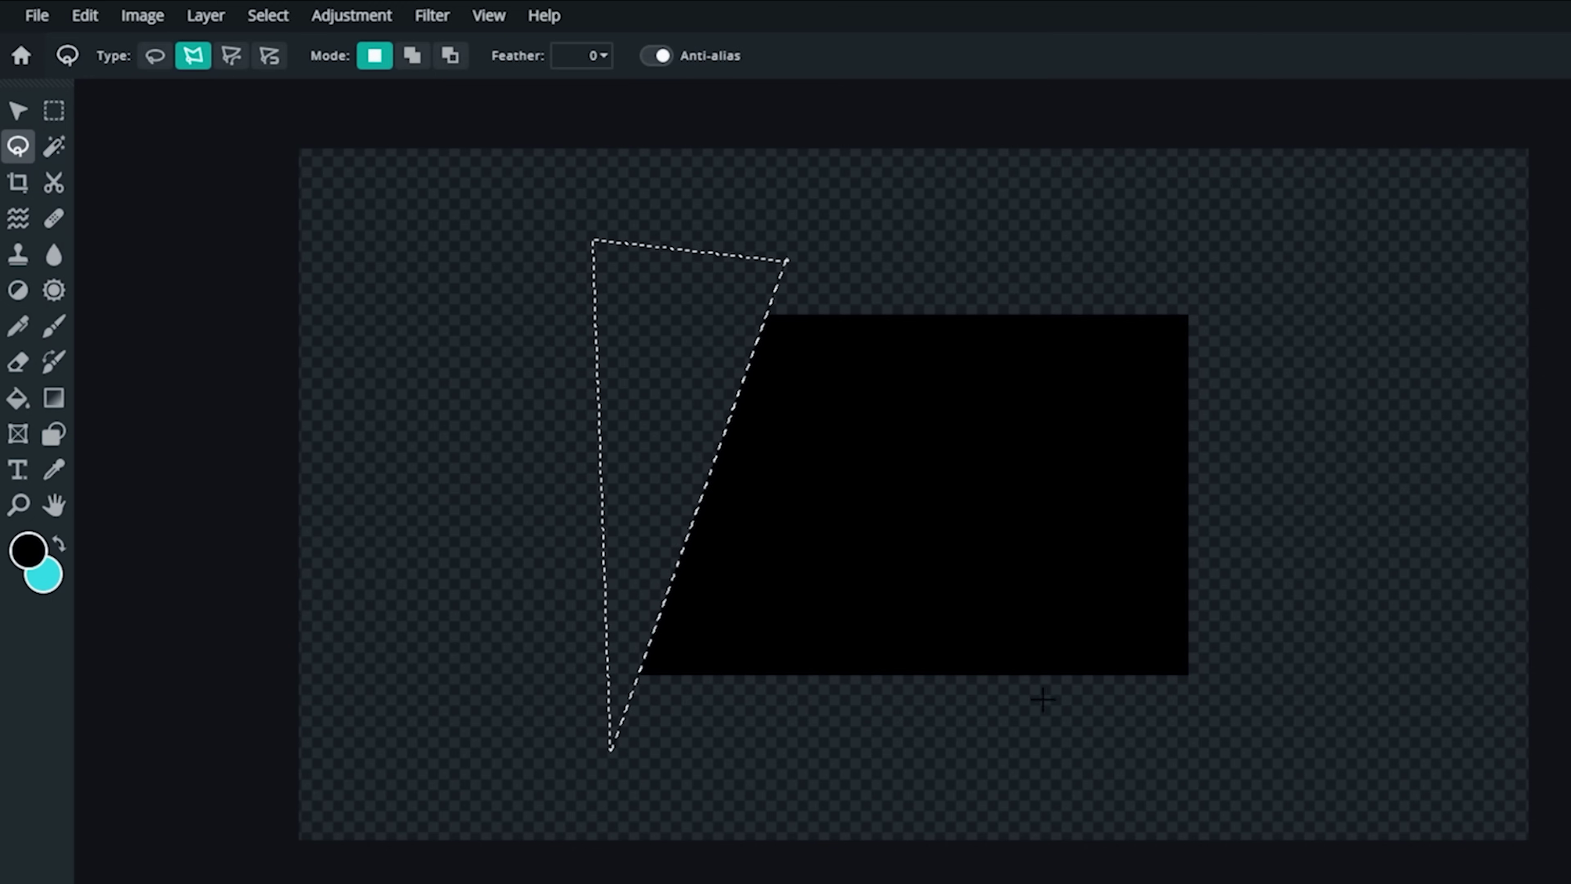
pyautogui.click(1044, 715)
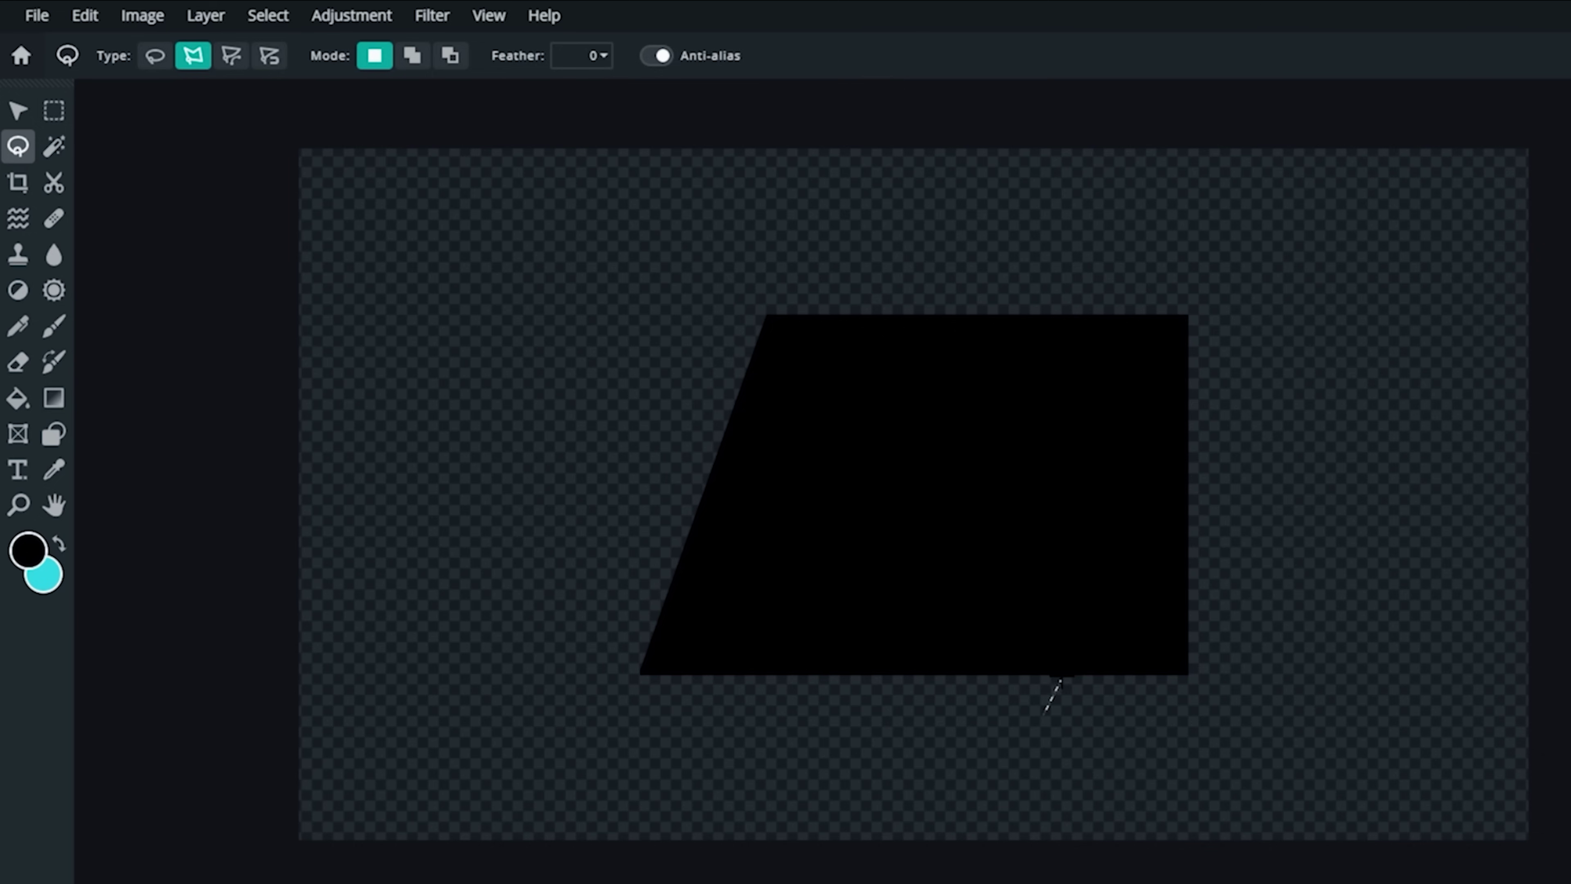
pyautogui.click(1210, 257)
pyautogui.click(1239, 754)
pyautogui.click(1044, 715)
pyautogui.click(87, 17)
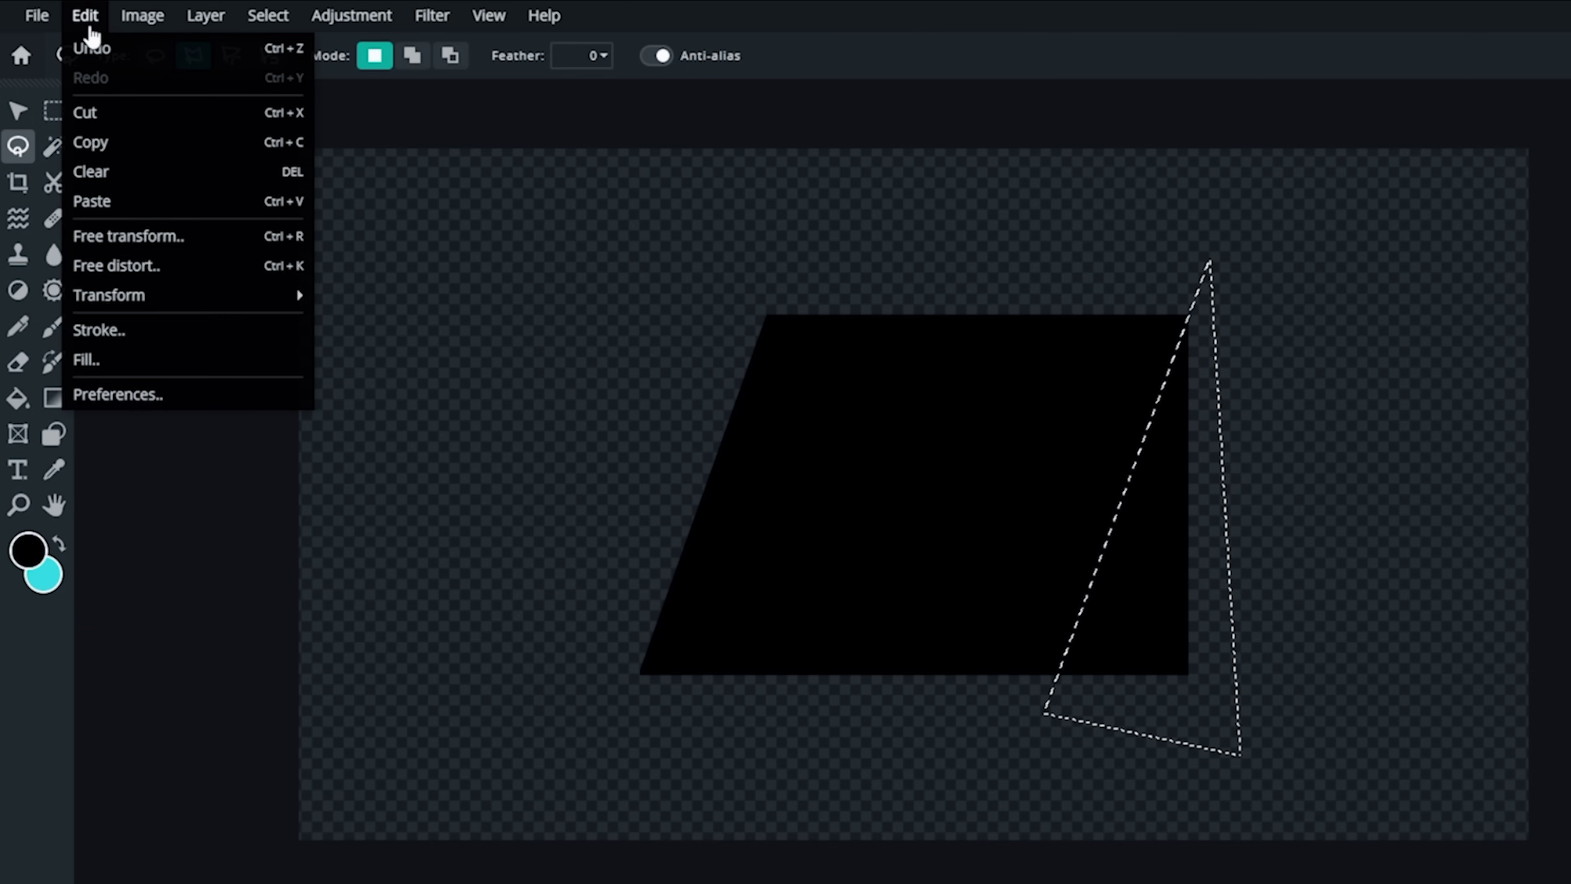
pyautogui.click(119, 177)
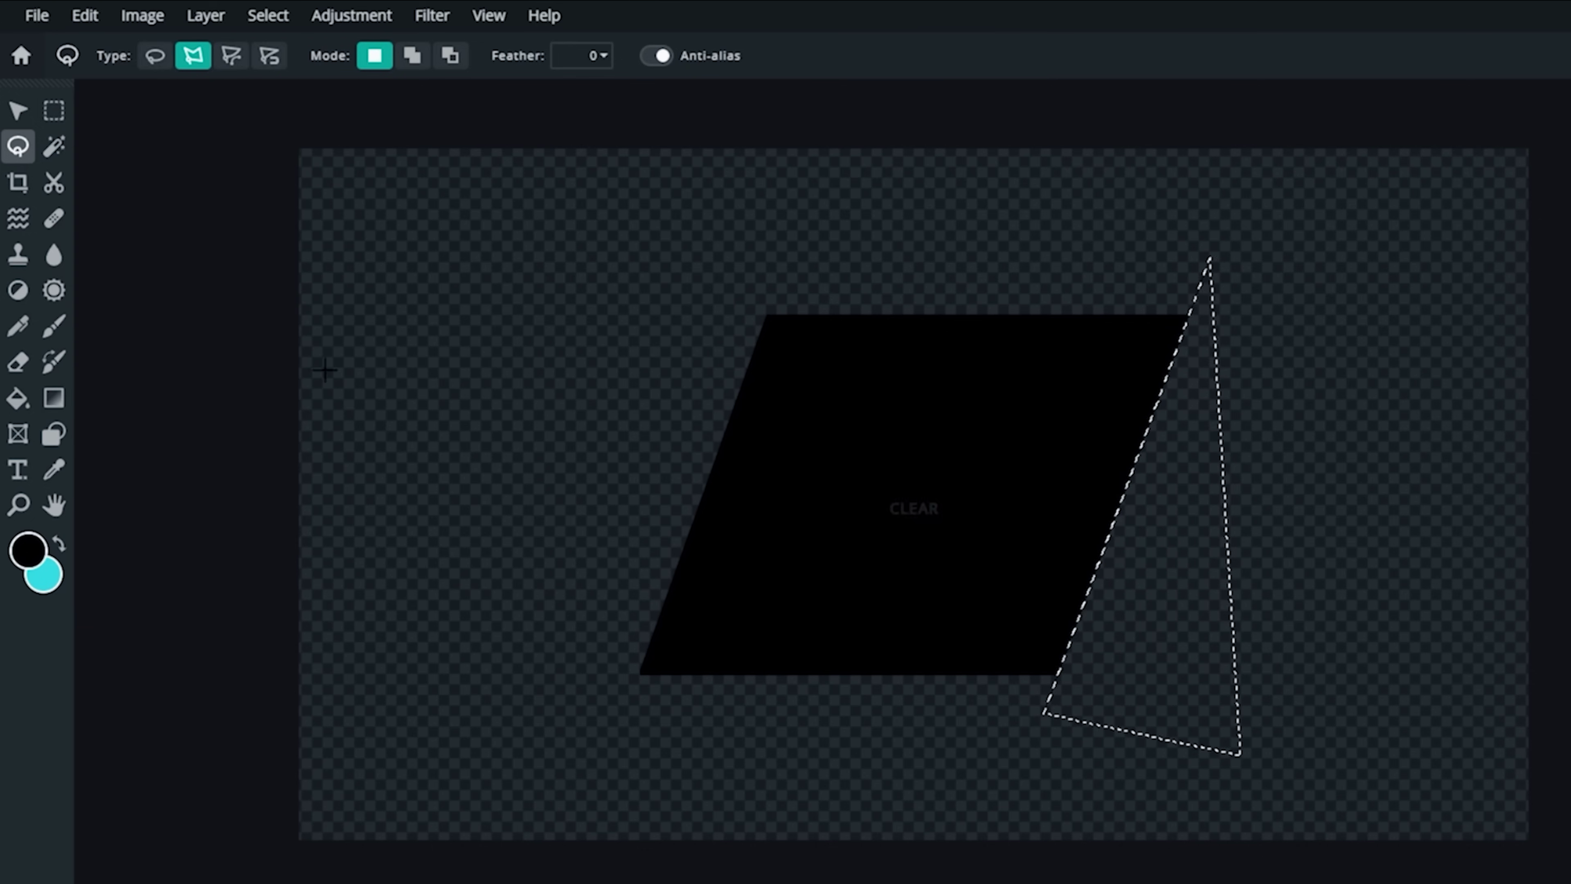
pyautogui.hotkey('ctrl', 'd')
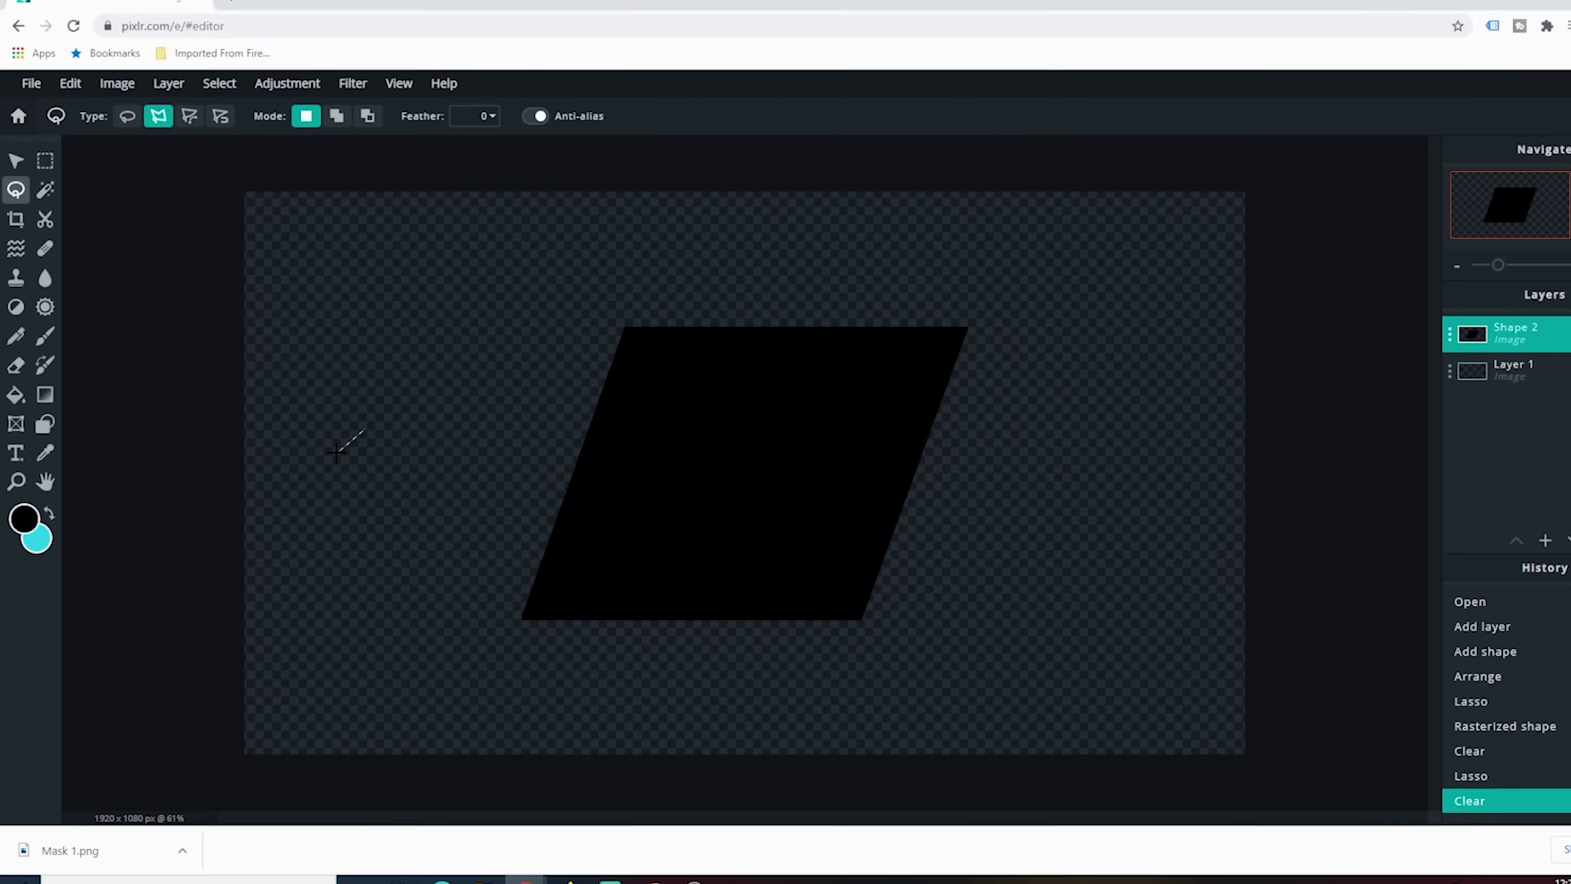
# - Resize the parallelogram freely to about 931 × 411 px and move it back to the centre of the canvas
pyautogui.click(15, 173)
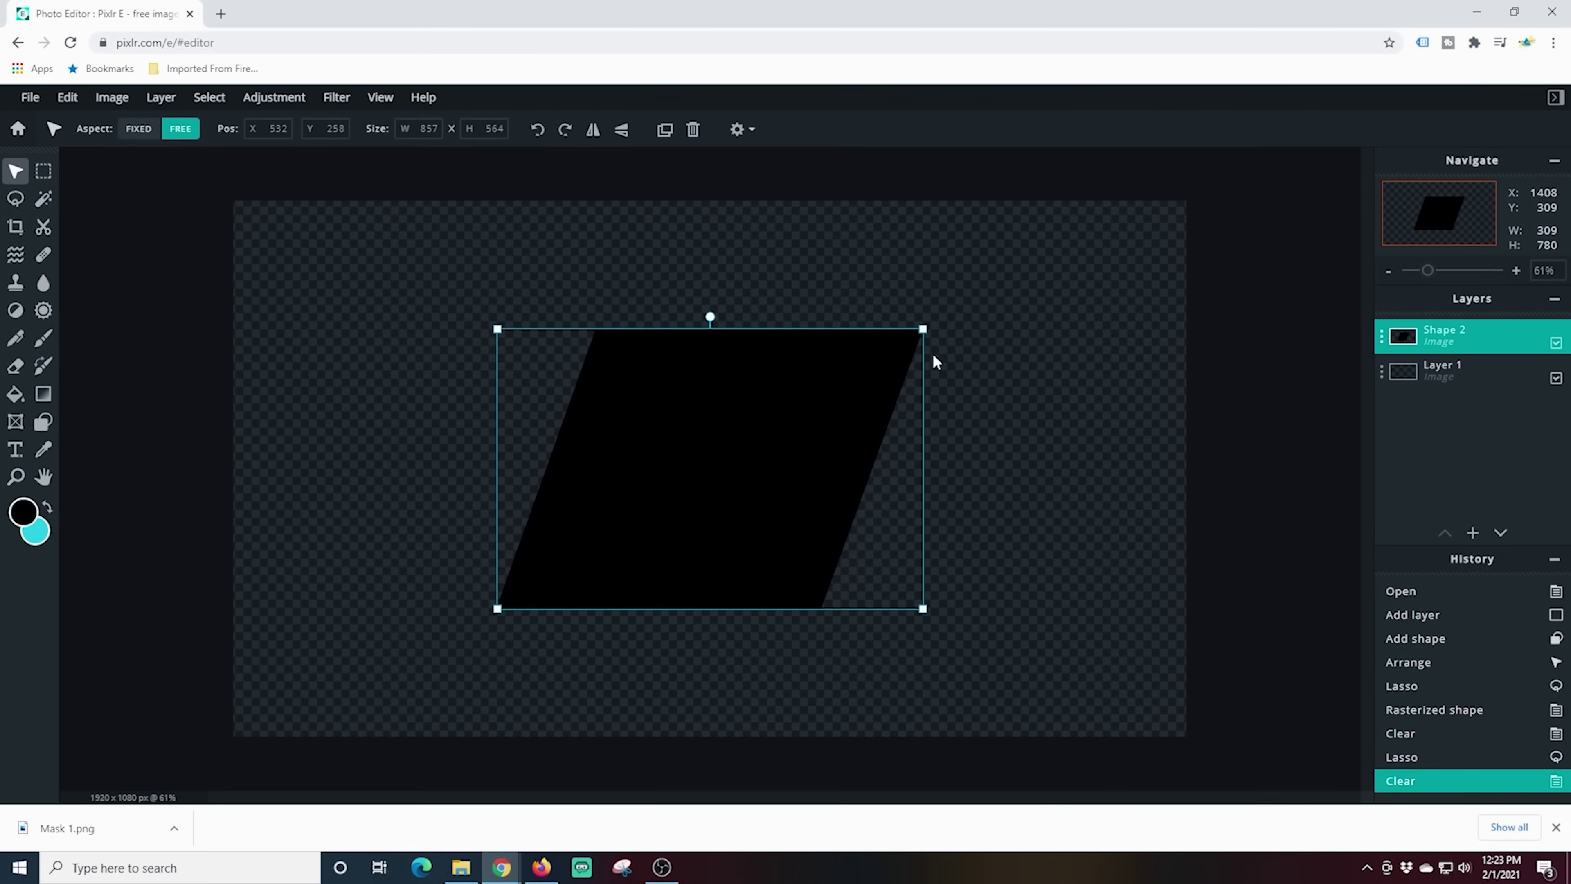
pyautogui.moveTo(922, 327); pyautogui.dragTo(958, 403)
pyautogui.moveTo(754, 501); pyautogui.dragTo(737, 463)
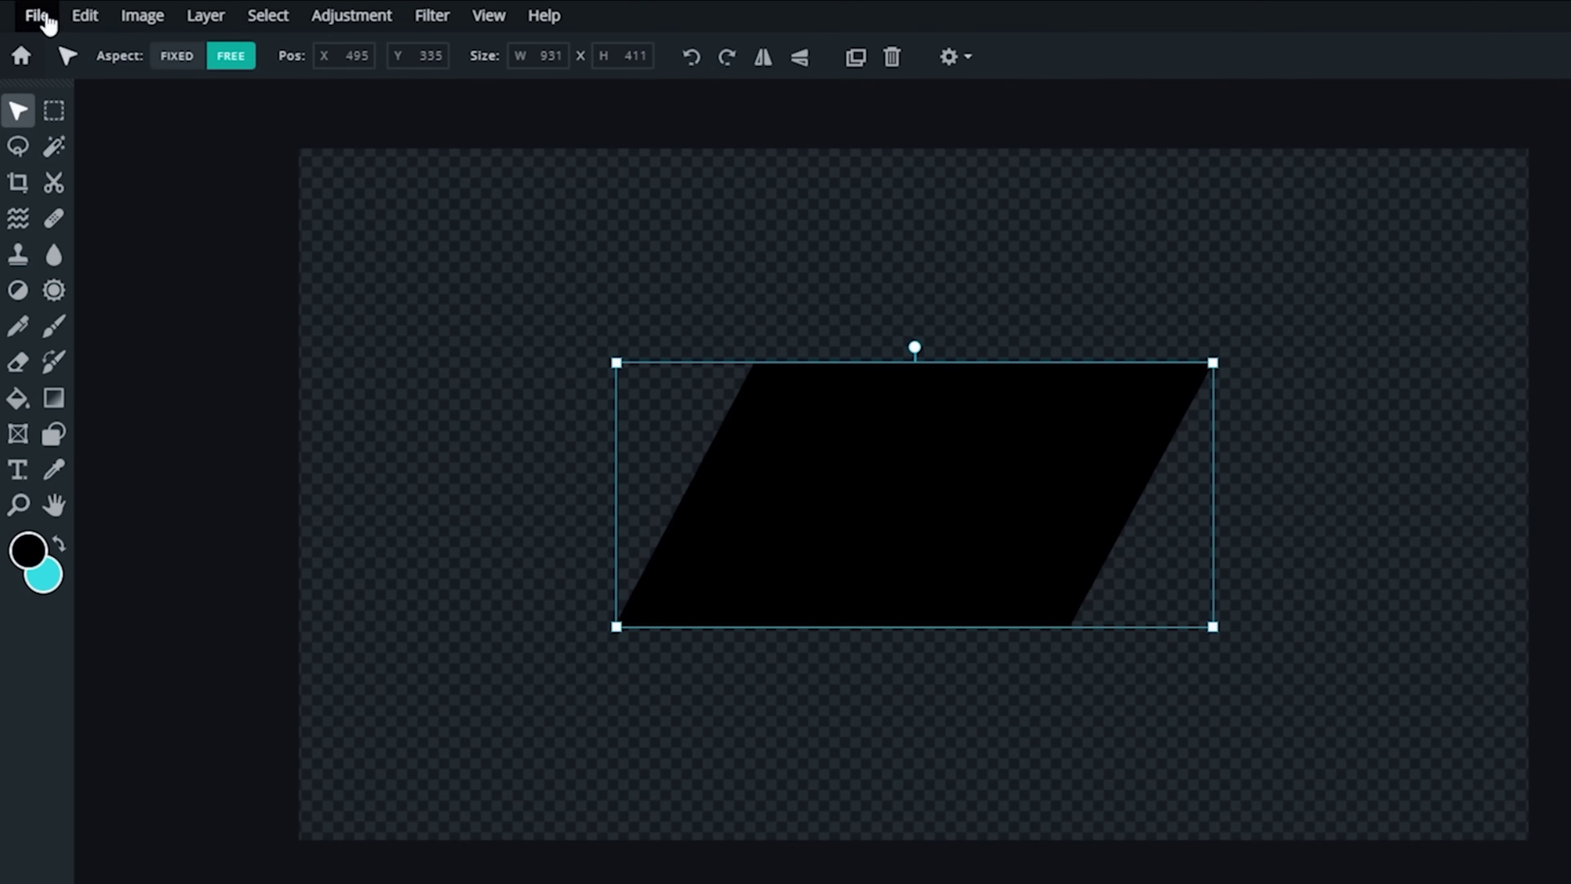
# - Save the parallelogram image as a PNG named Mask 2 at 1920 × 1080 px
pyautogui.click(37, 15)
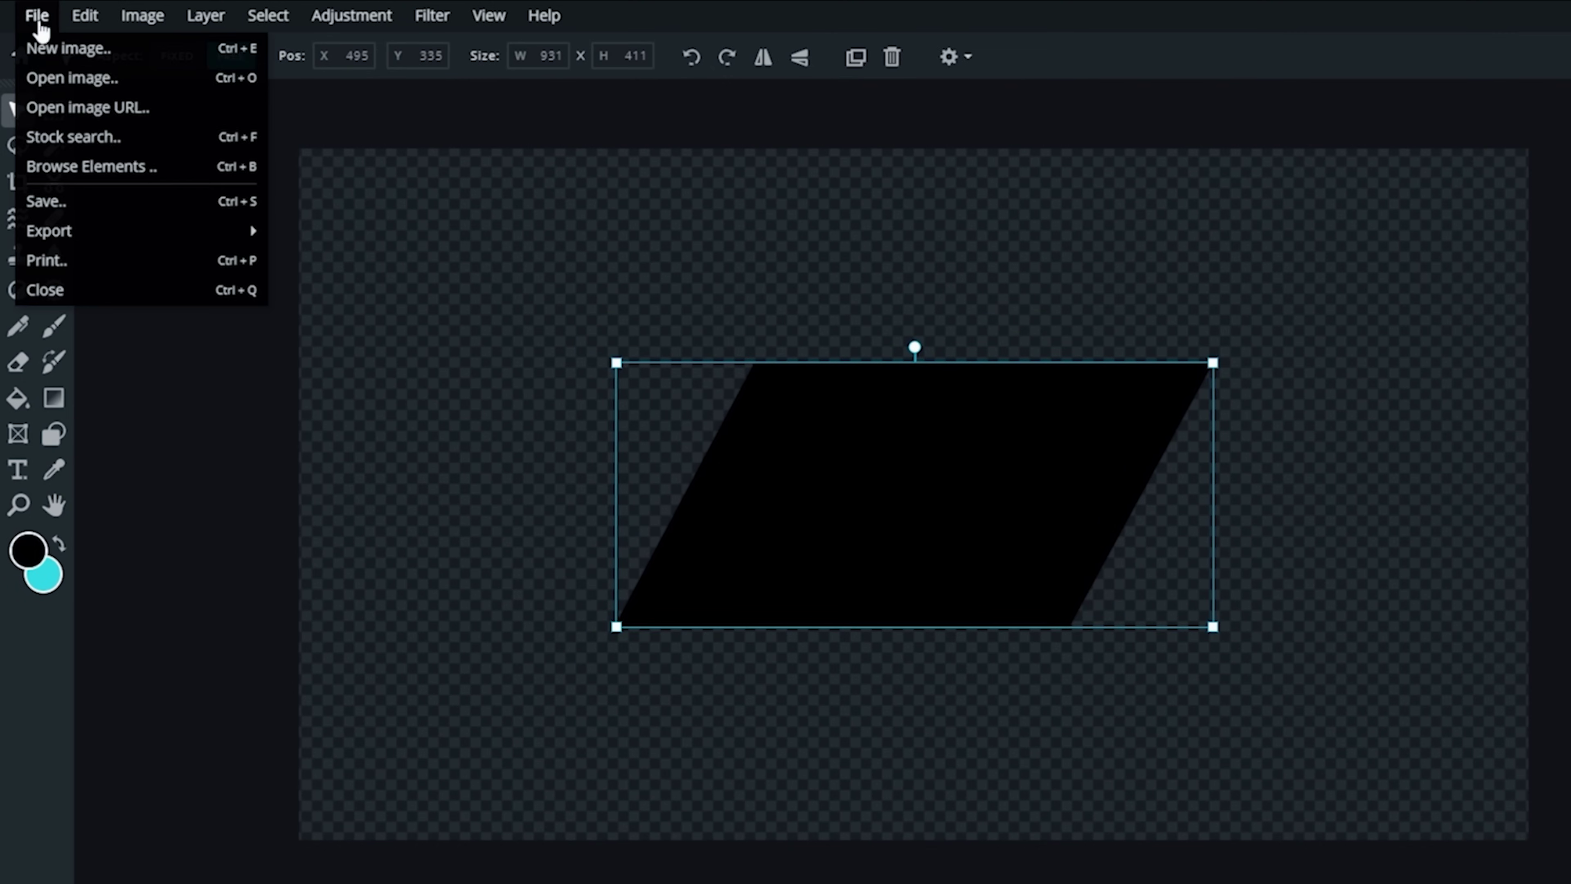
pyautogui.click(88, 204)
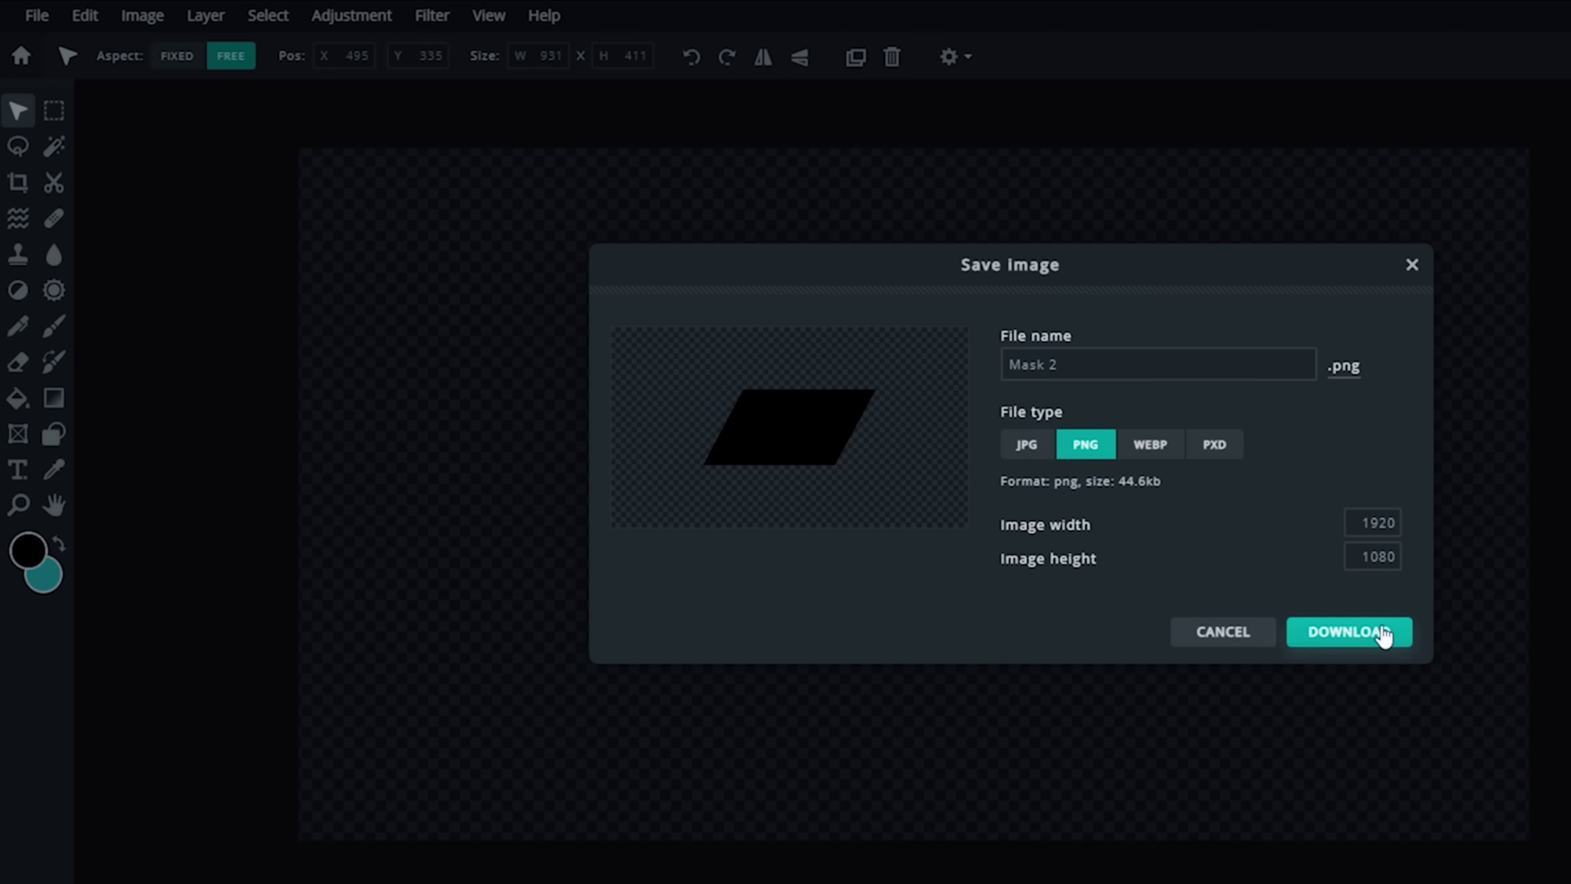
pyautogui.click(1372, 629)
pyautogui.click(1346, 630)
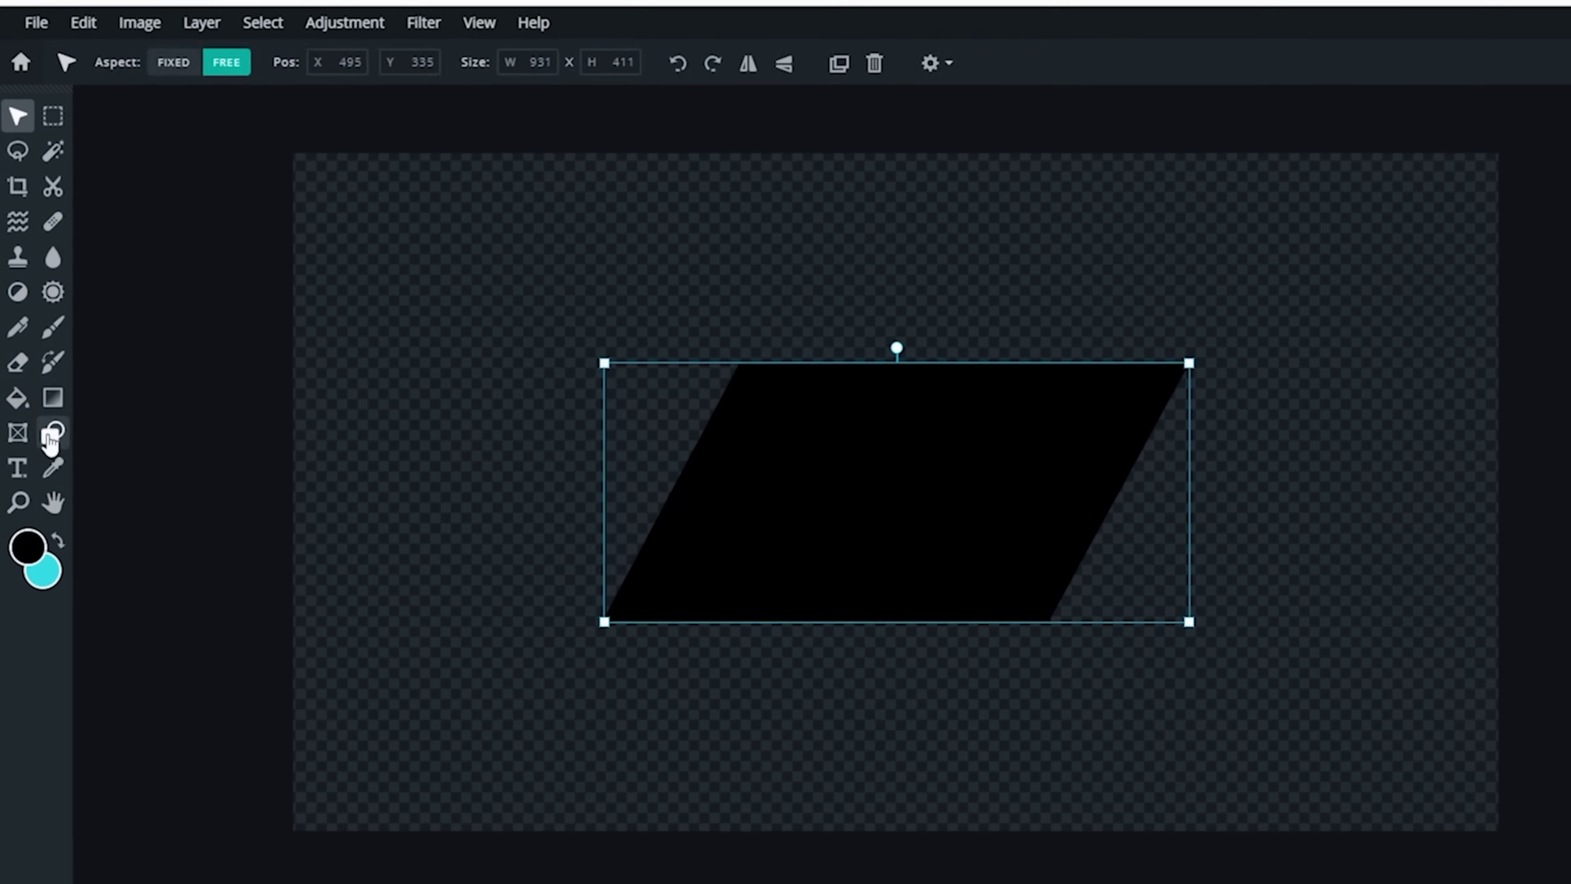
# - Draw a line shape in Design mode with colour #000000 across the empty area above the parallelogram
pyautogui.click(43, 421)
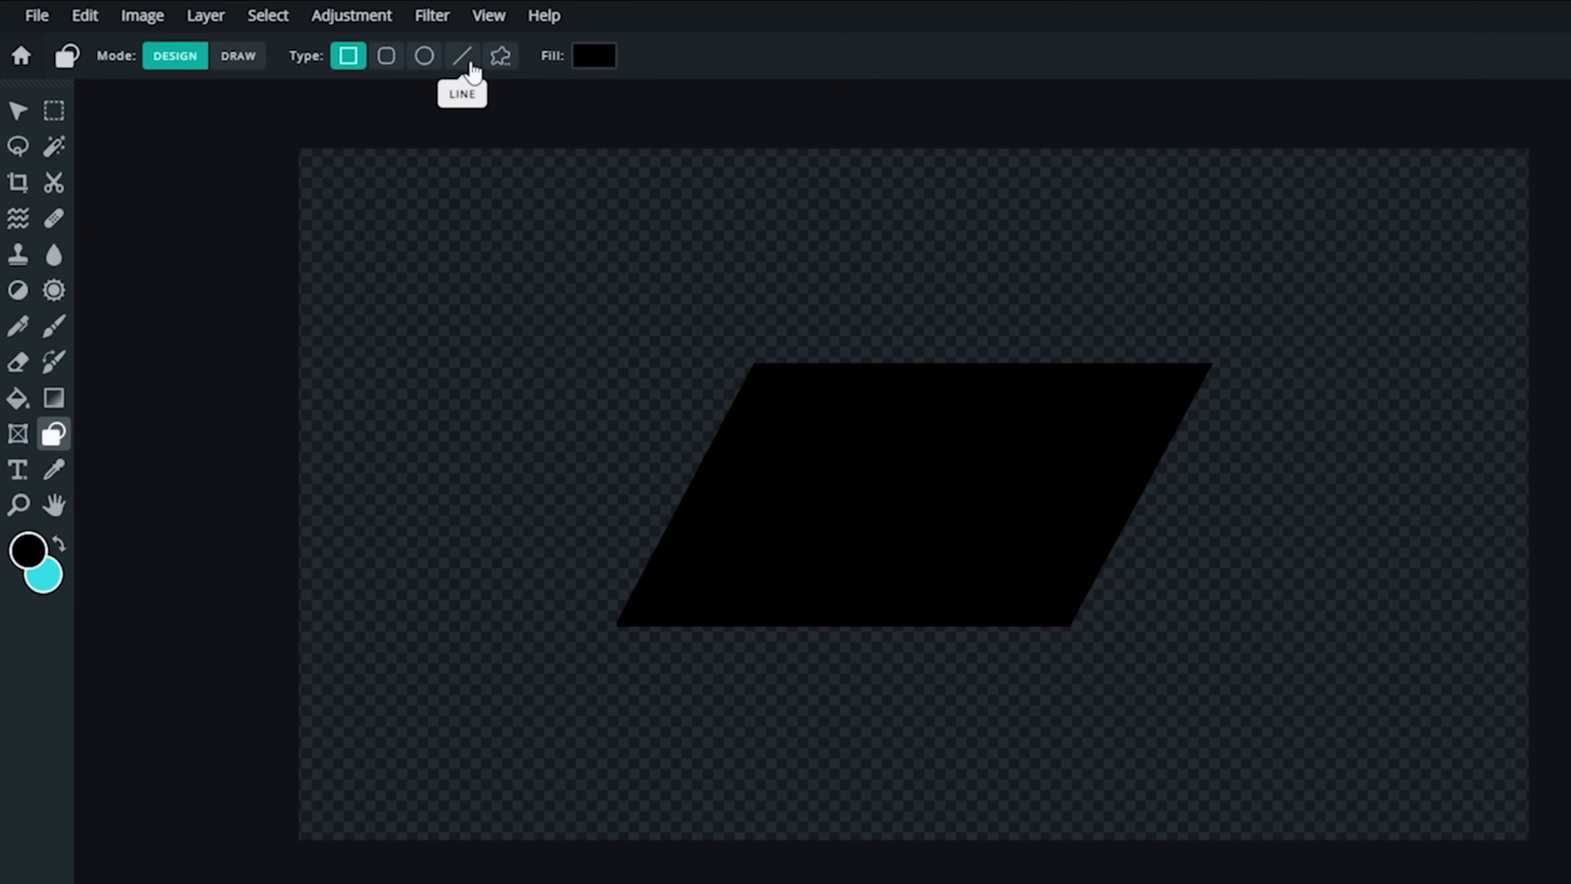
pyautogui.click(468, 60)
pyautogui.click(675, 59)
pyautogui.click(768, 596)
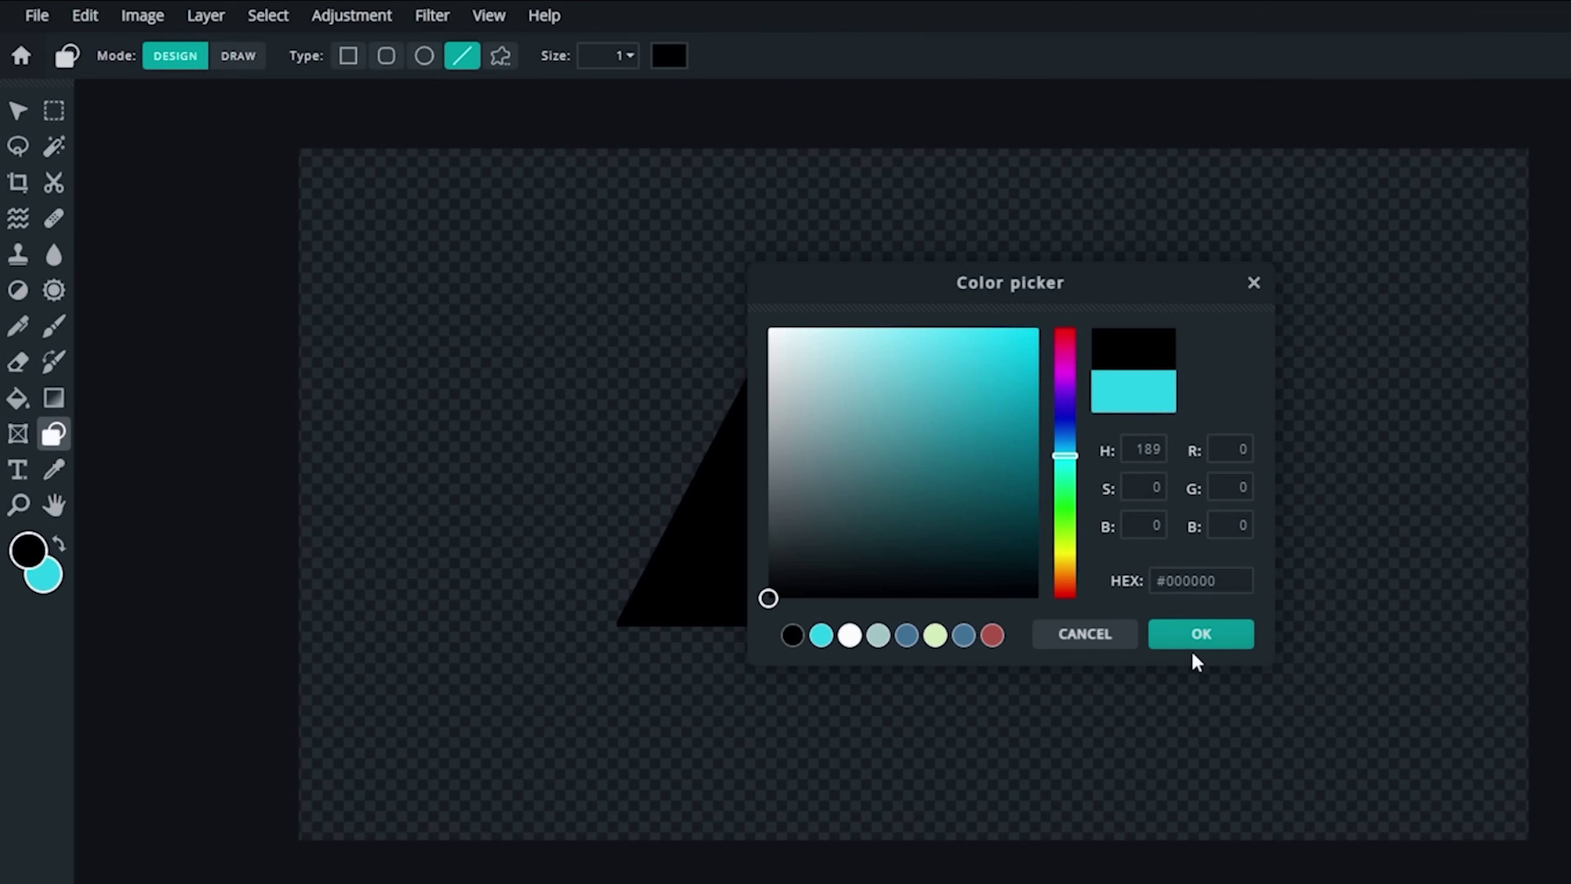
pyautogui.click(1179, 635)
pyautogui.moveTo(621, 274); pyautogui.dragTo(1197, 264)
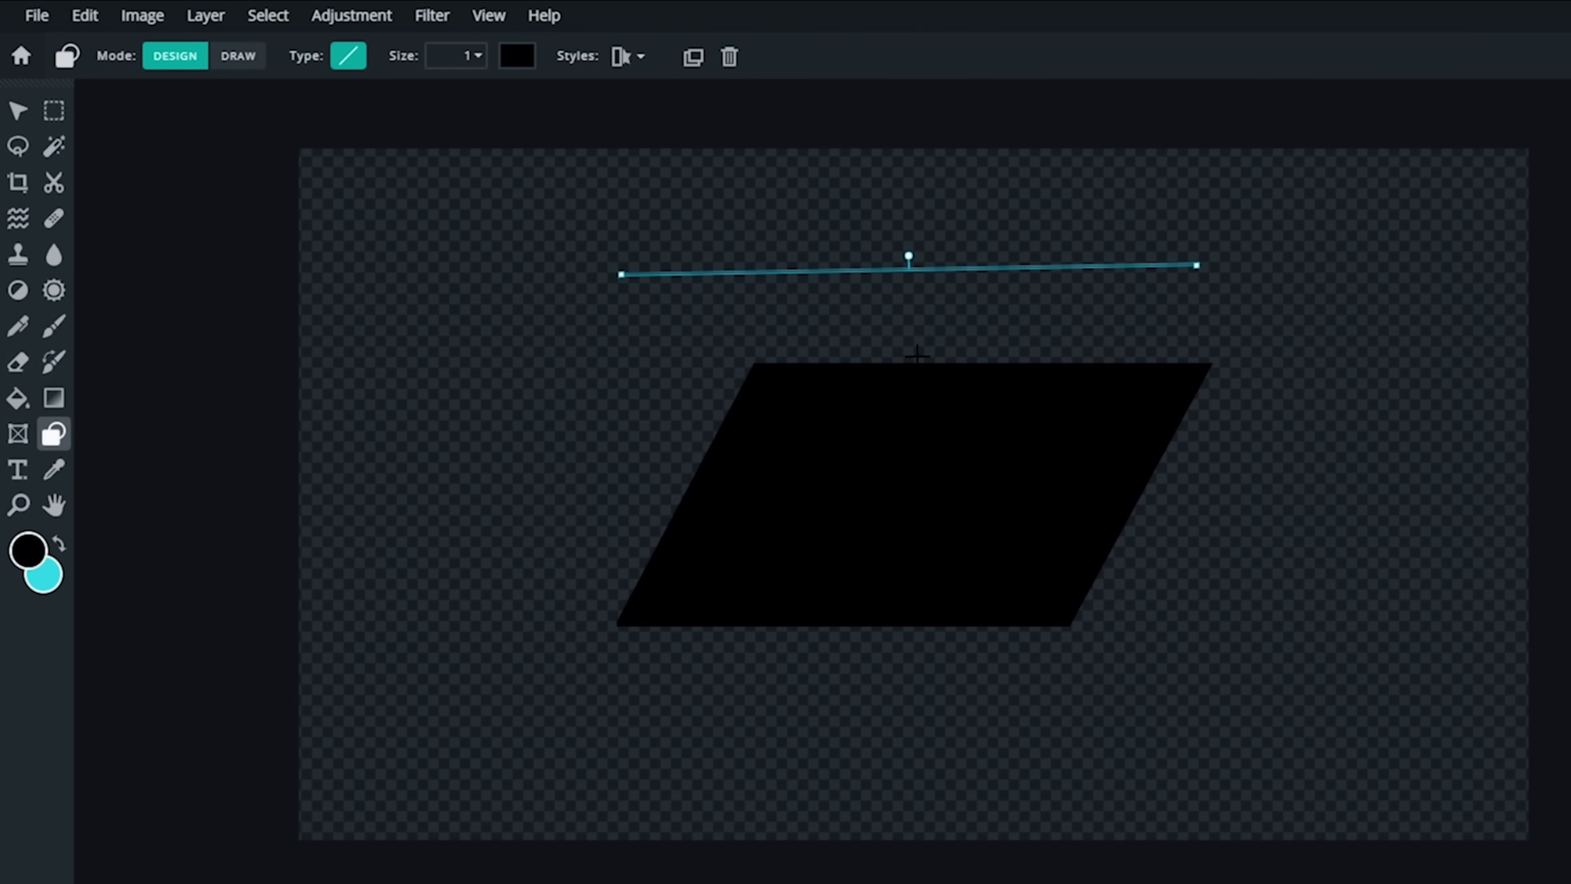
# - Set the line's thickness to 16
pyautogui.click(470, 56)
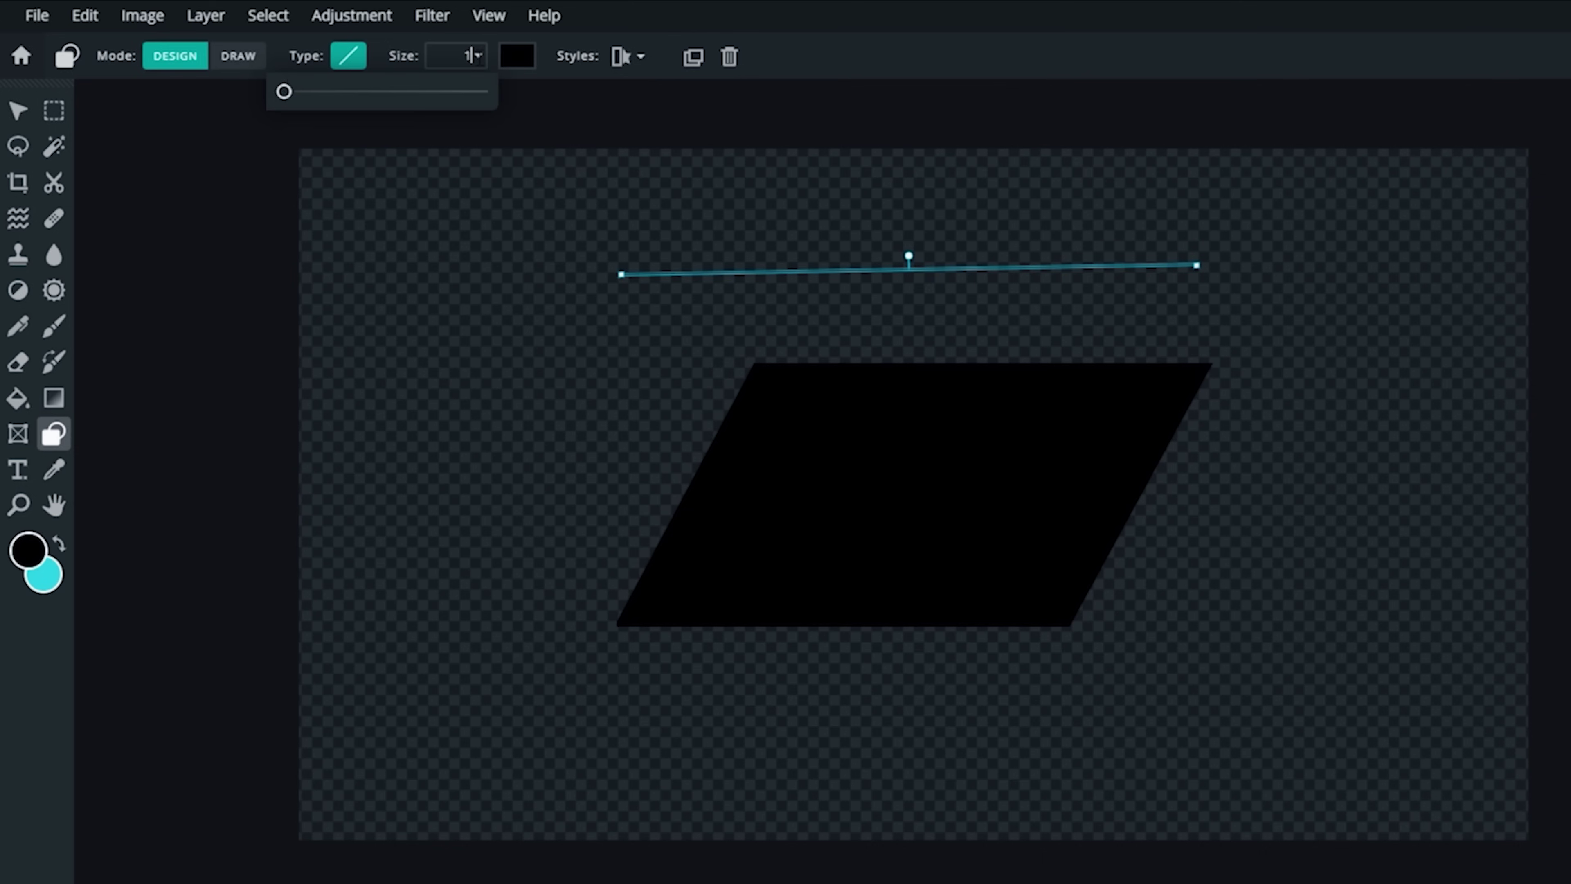
pyautogui.moveTo(284, 93); pyautogui.dragTo(306, 93)
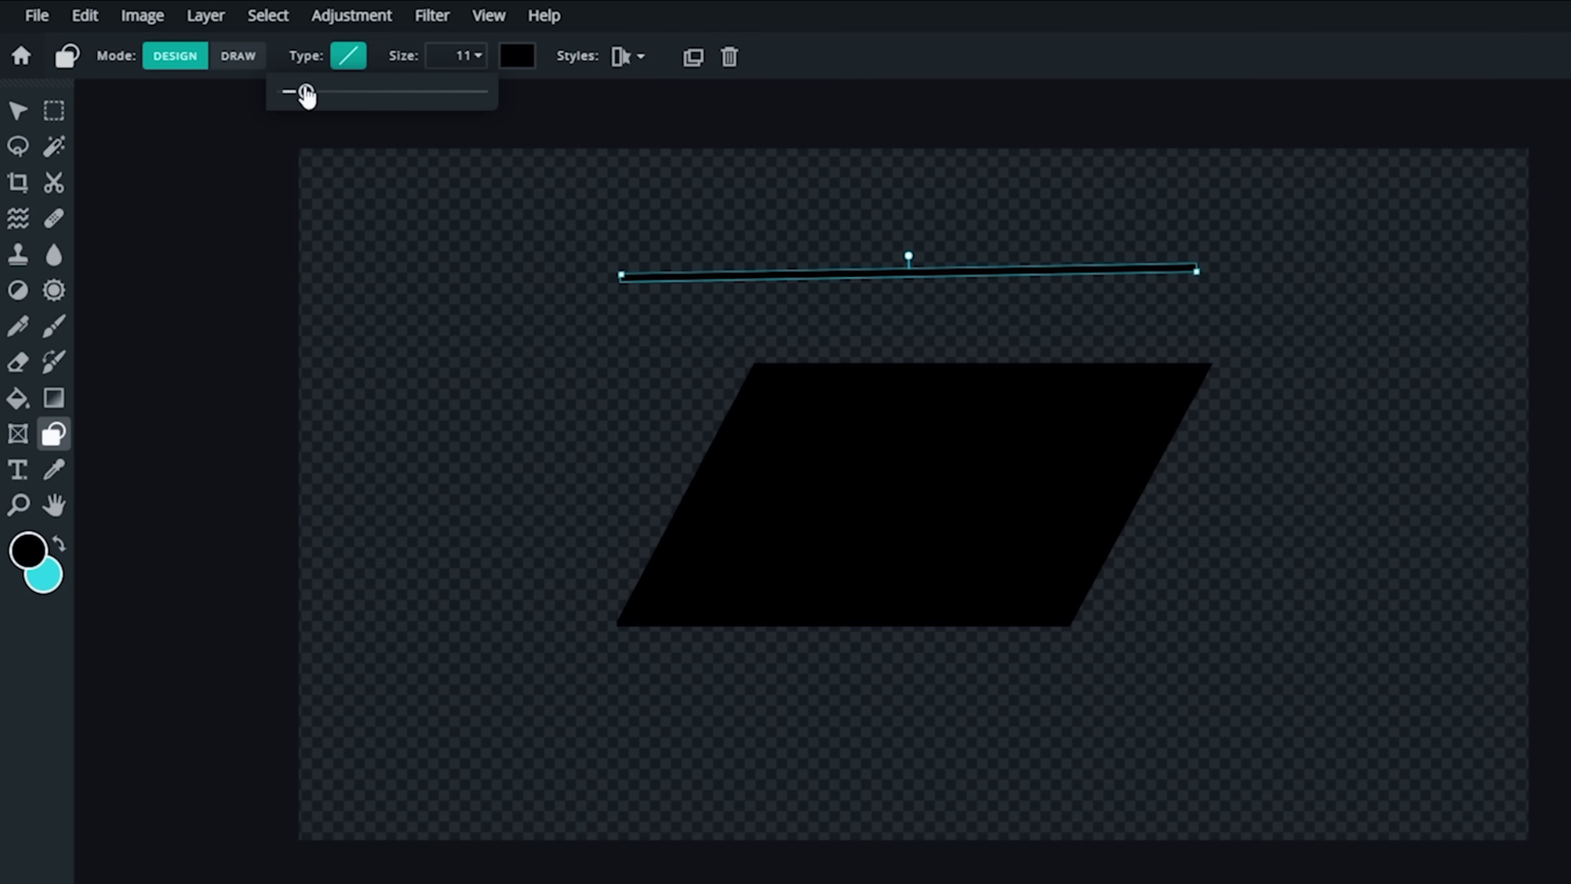
pyautogui.moveTo(306, 93); pyautogui.dragTo(316, 92)
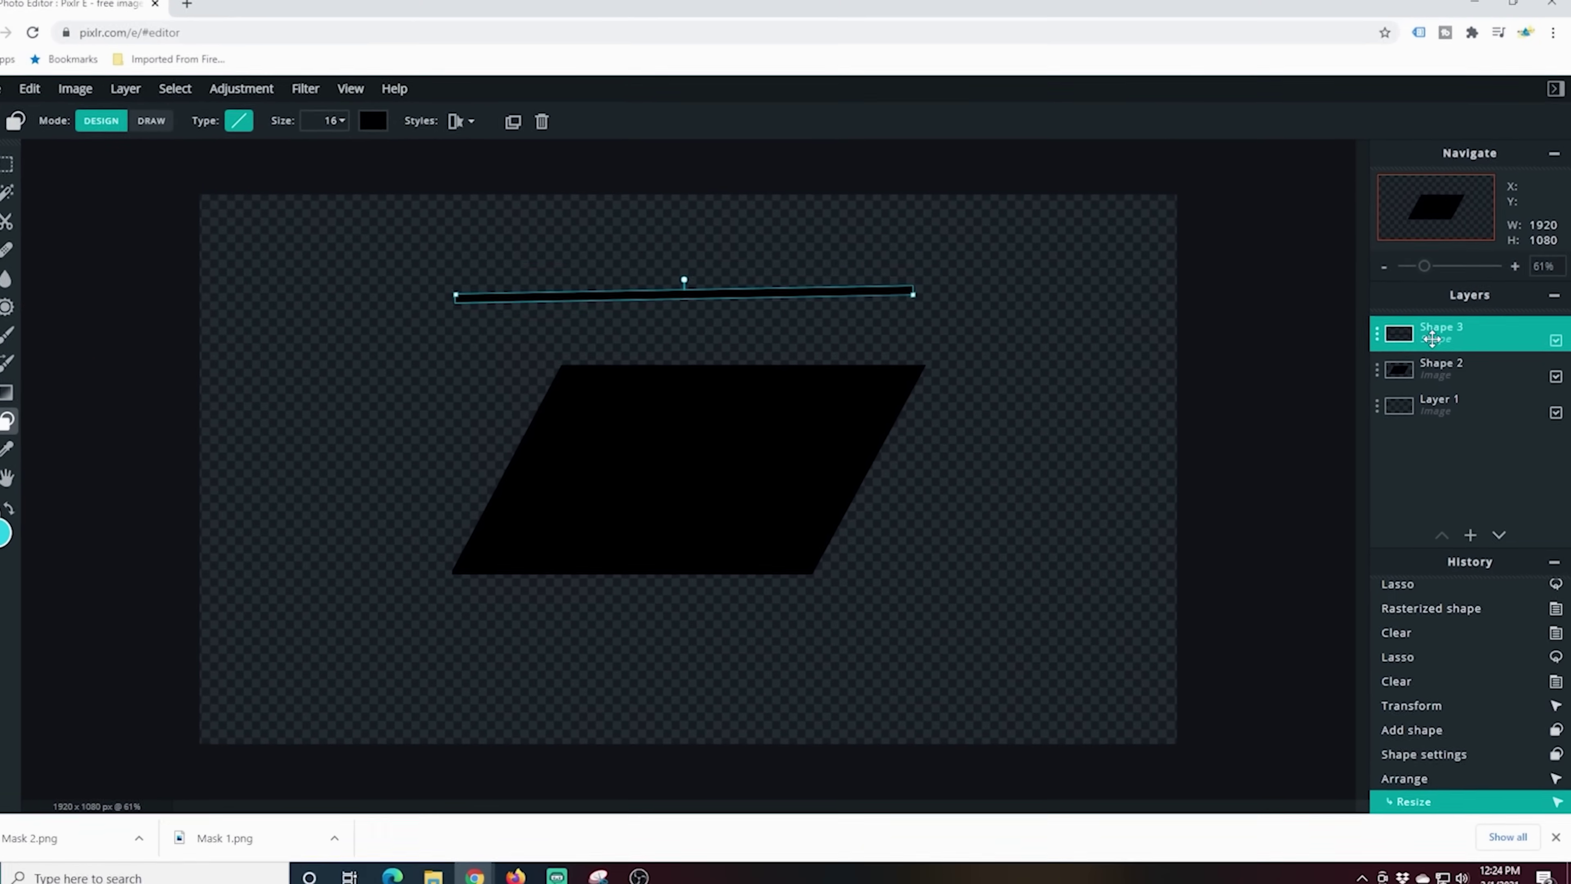
# - Delete the slightly tilted line layer and draw a perfectly horizontal line about 981 × 16 px above the parallelogram
pyautogui.click(1435, 337)
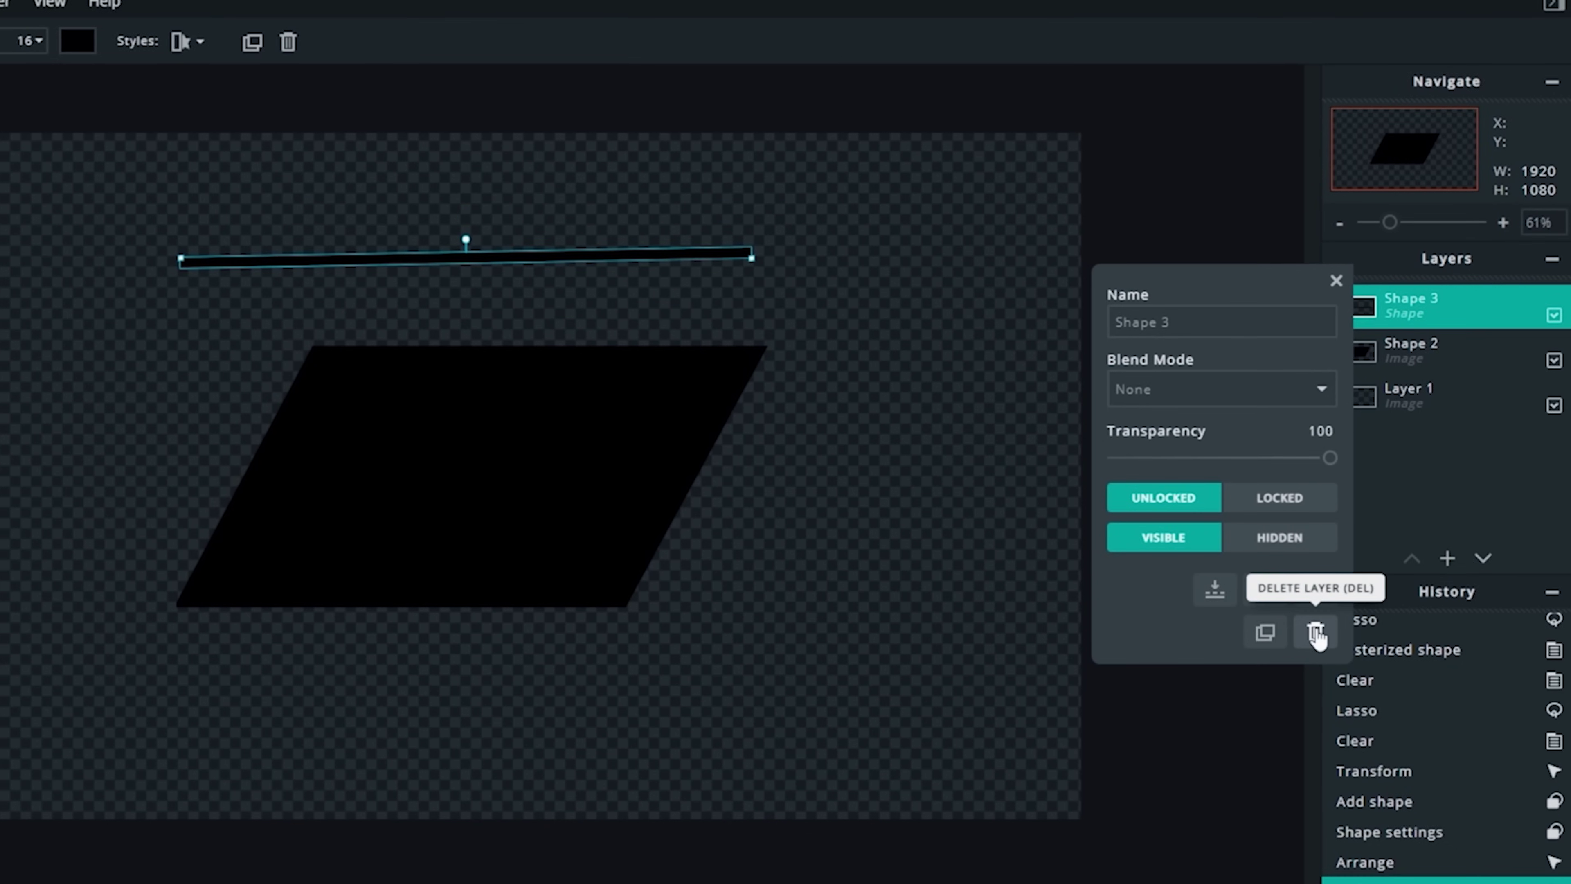
pyautogui.click(1316, 632)
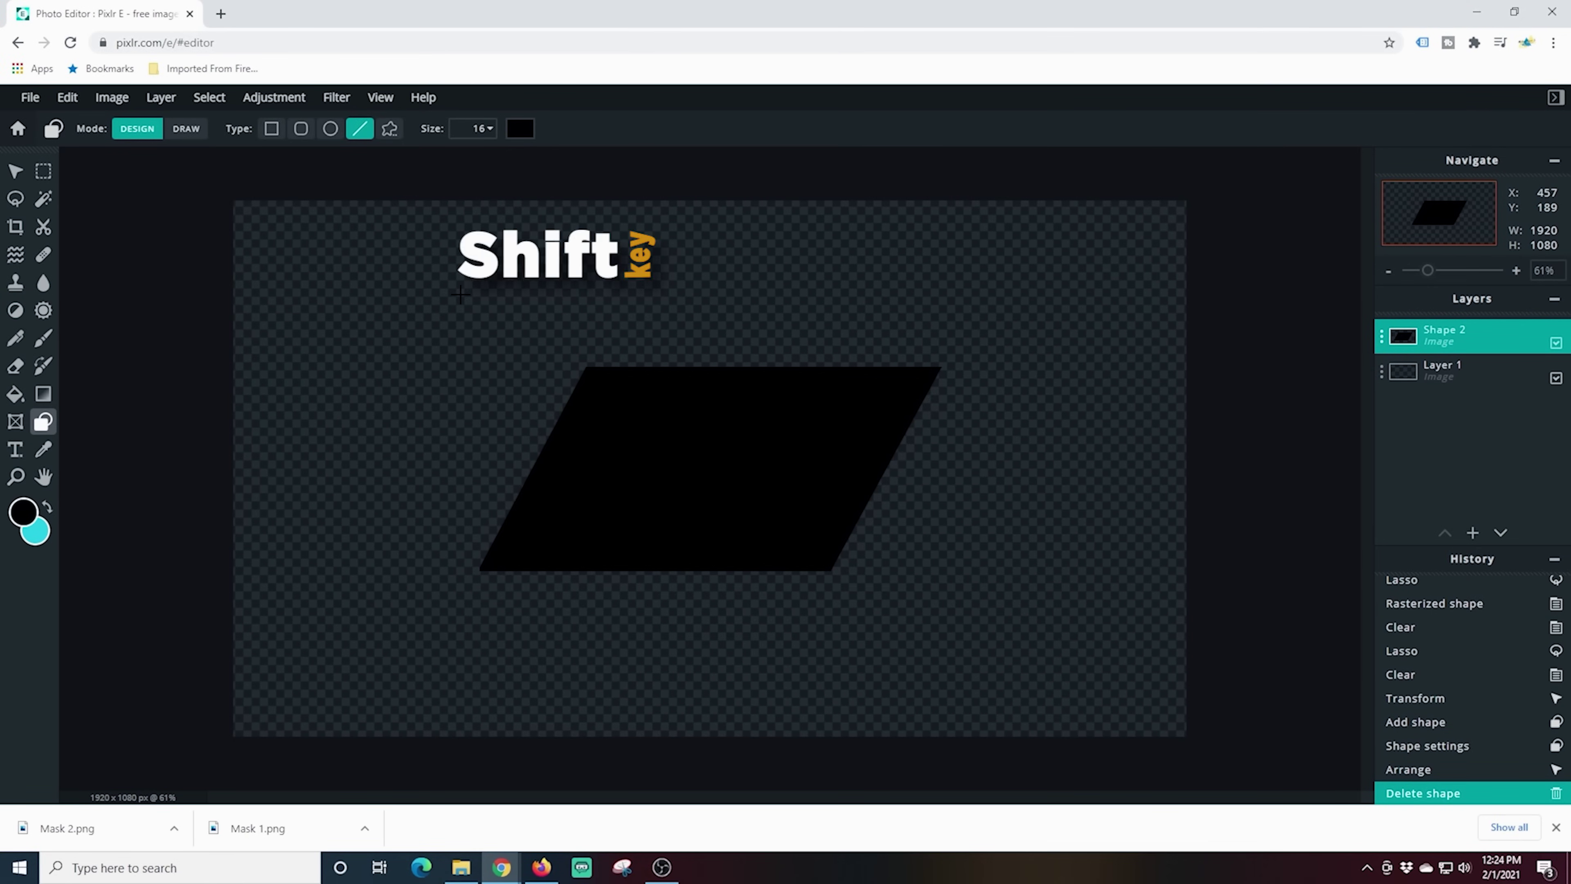
pyautogui.moveTo(461, 293); pyautogui.dragTo(948, 316)
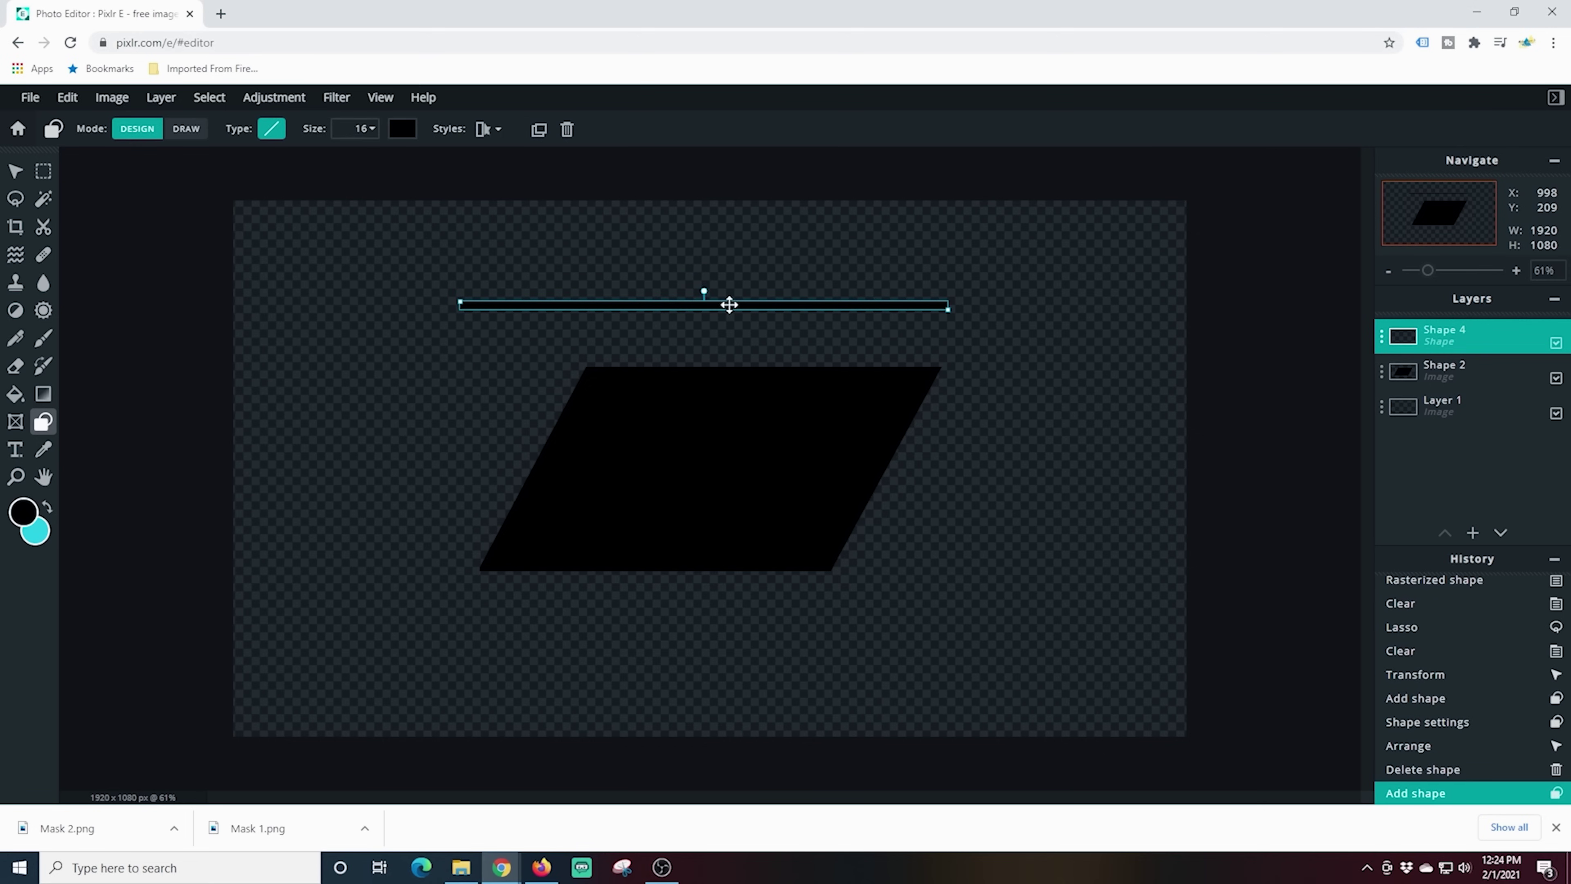
# - Shorten the horizontal line to about 943 px and align it with the parallelogram's top edge at about X 469, Y 335
pyautogui.click(15, 172)
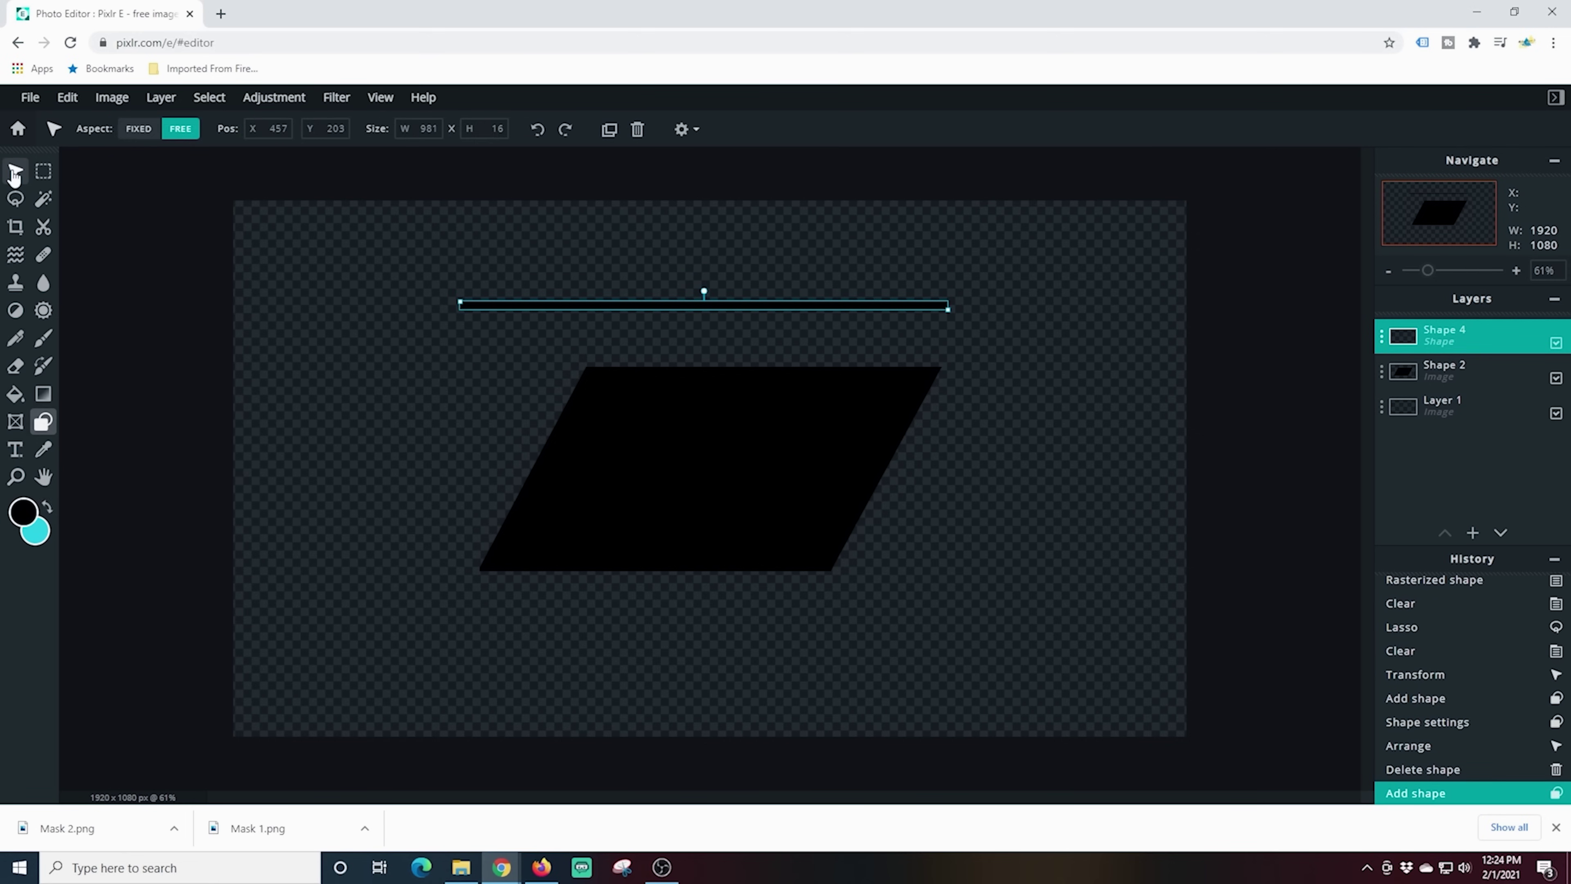
pyautogui.moveTo(765, 308); pyautogui.dragTo(752, 372)
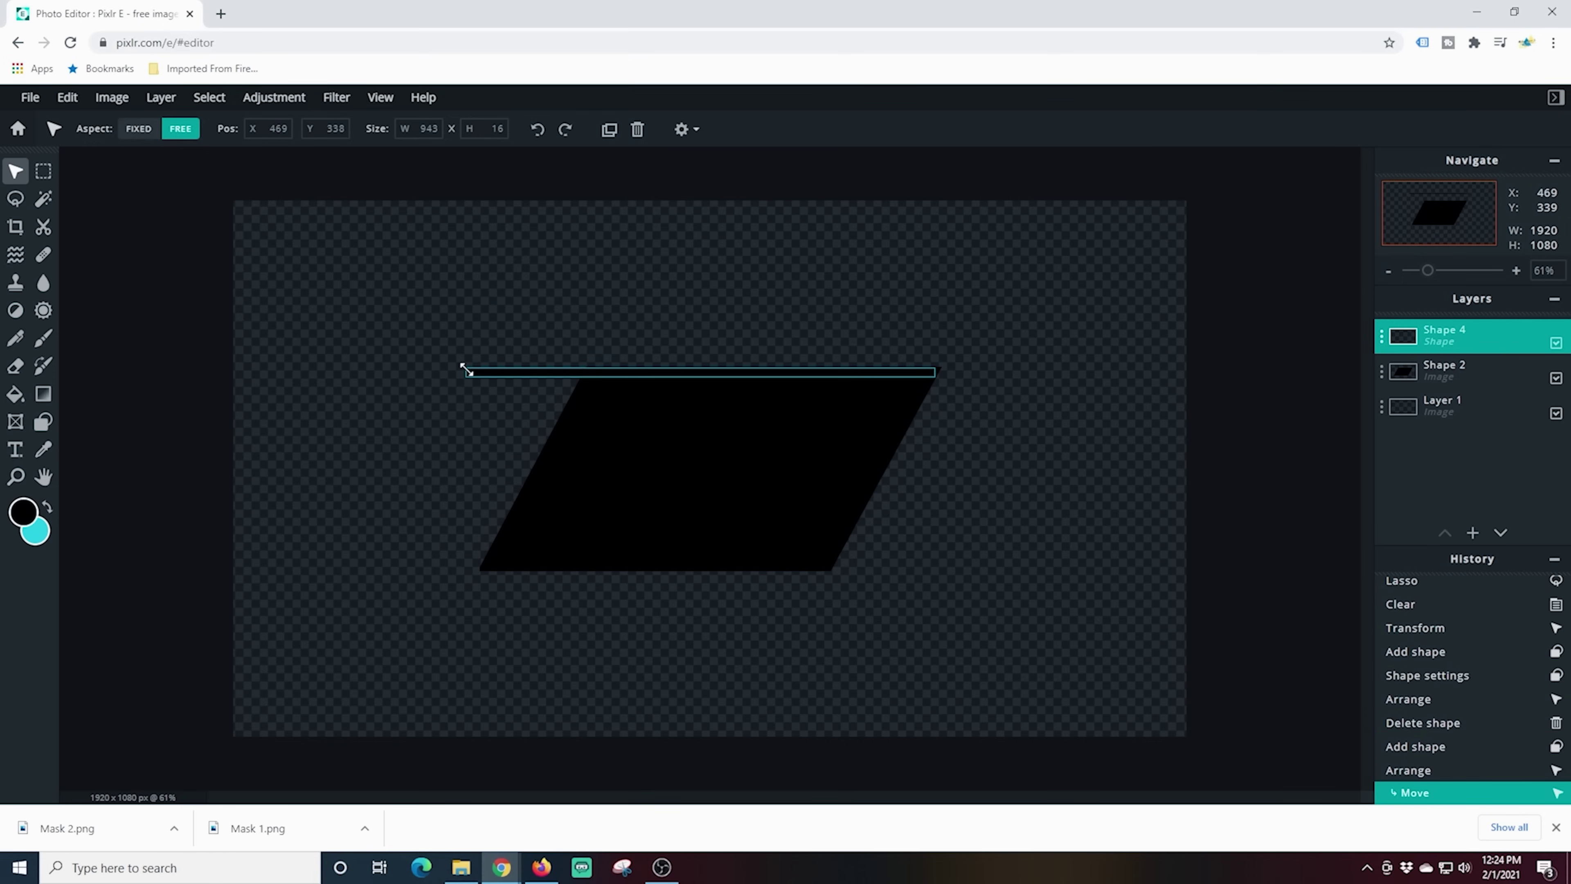
pyautogui.click(712, 290)
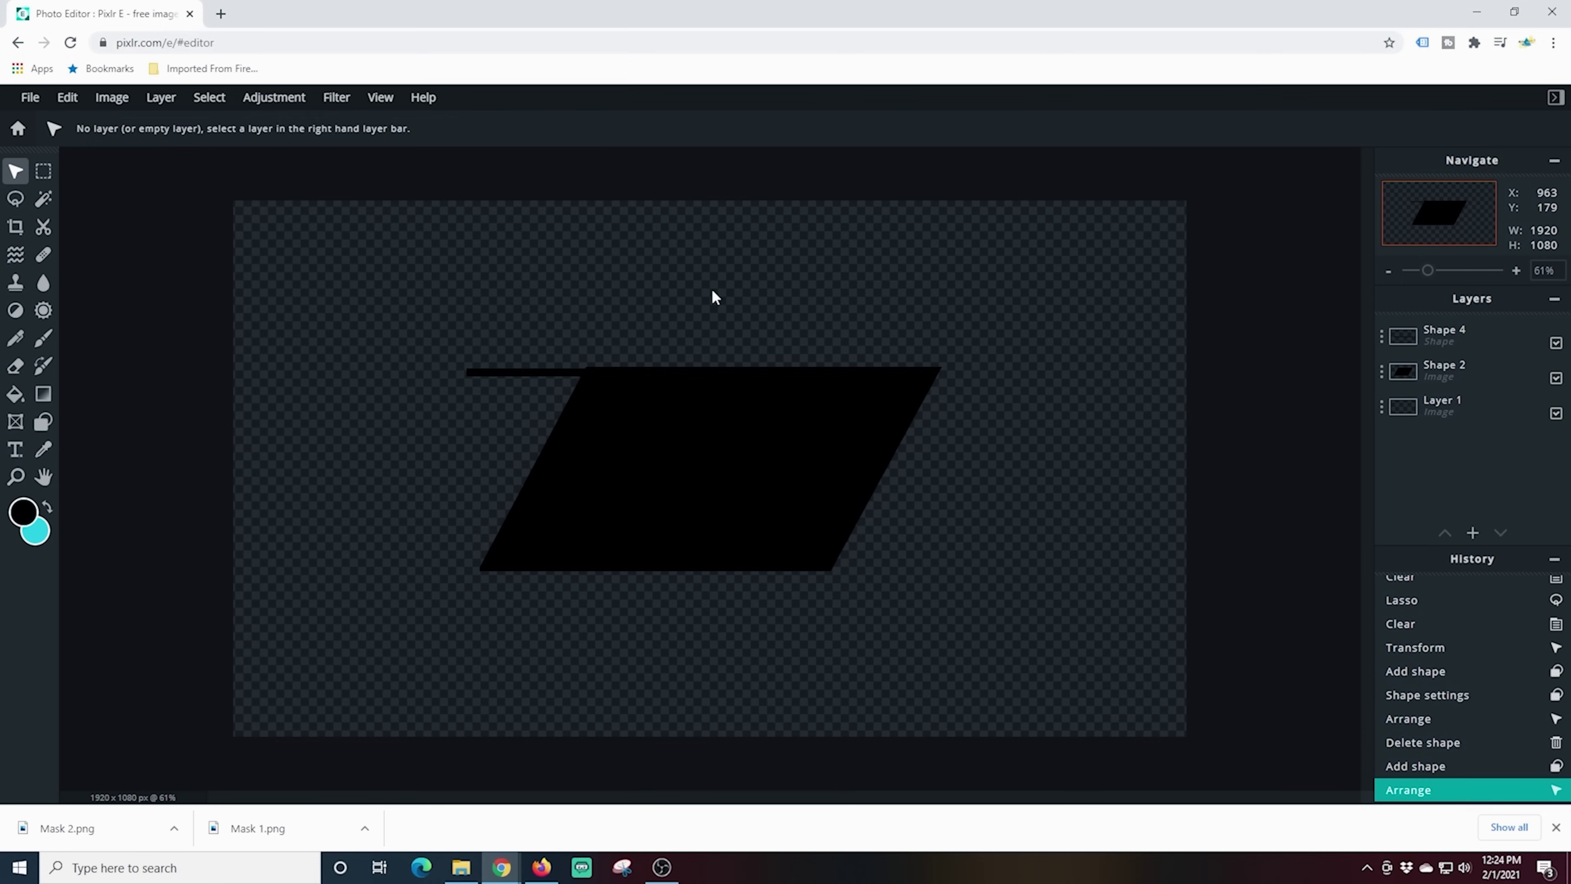
pyautogui.click(545, 371)
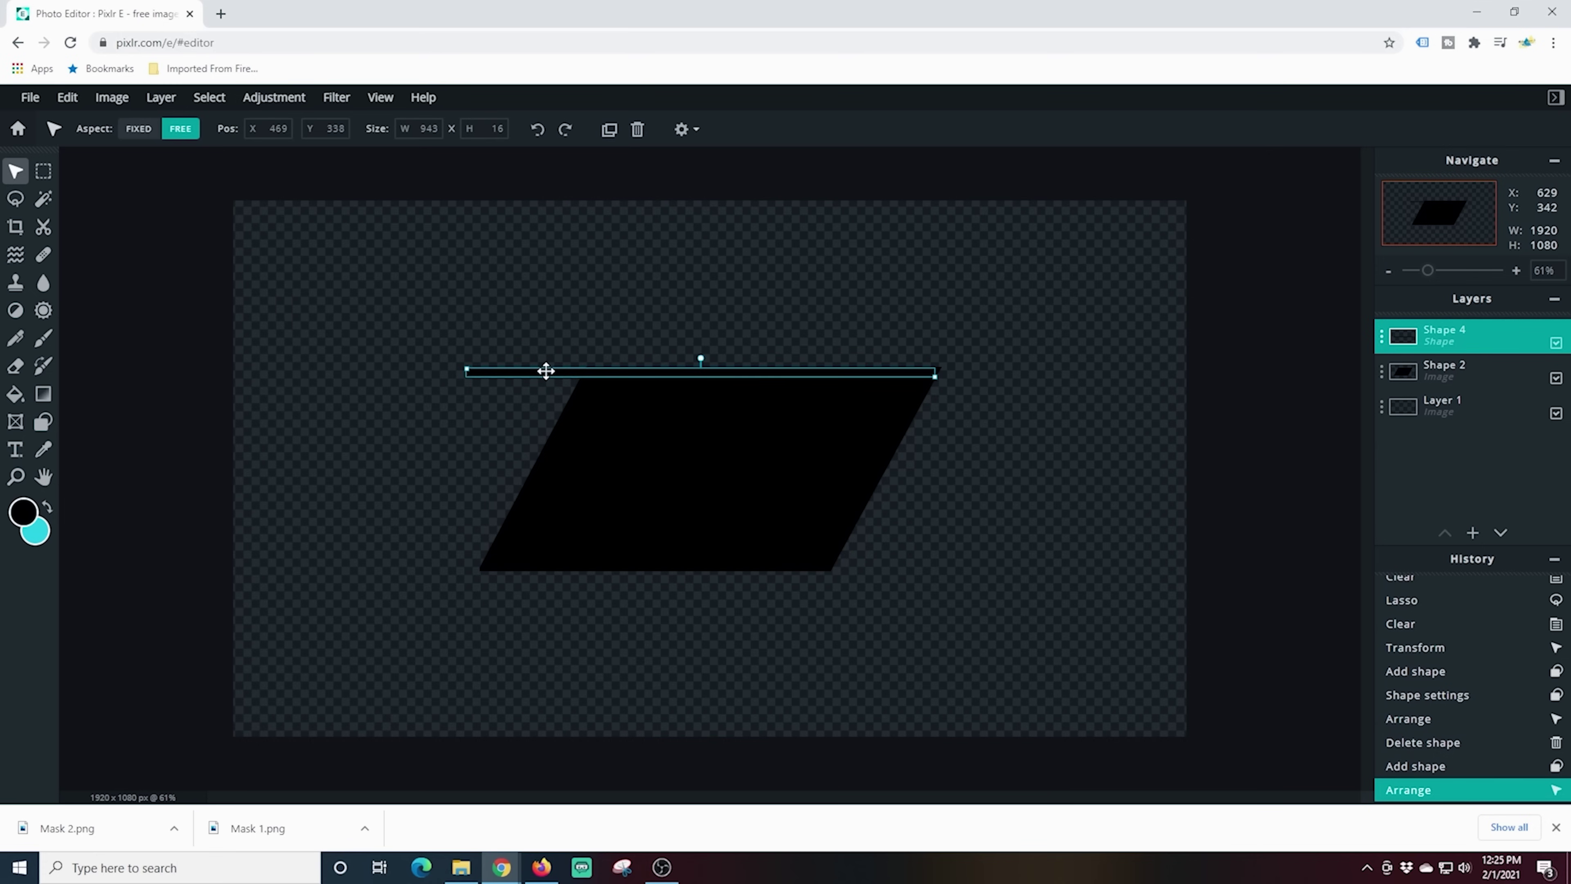
pyautogui.press('Up')
pyautogui.press('Up')
pyautogui.press('Up')
pyautogui.click(554, 312)
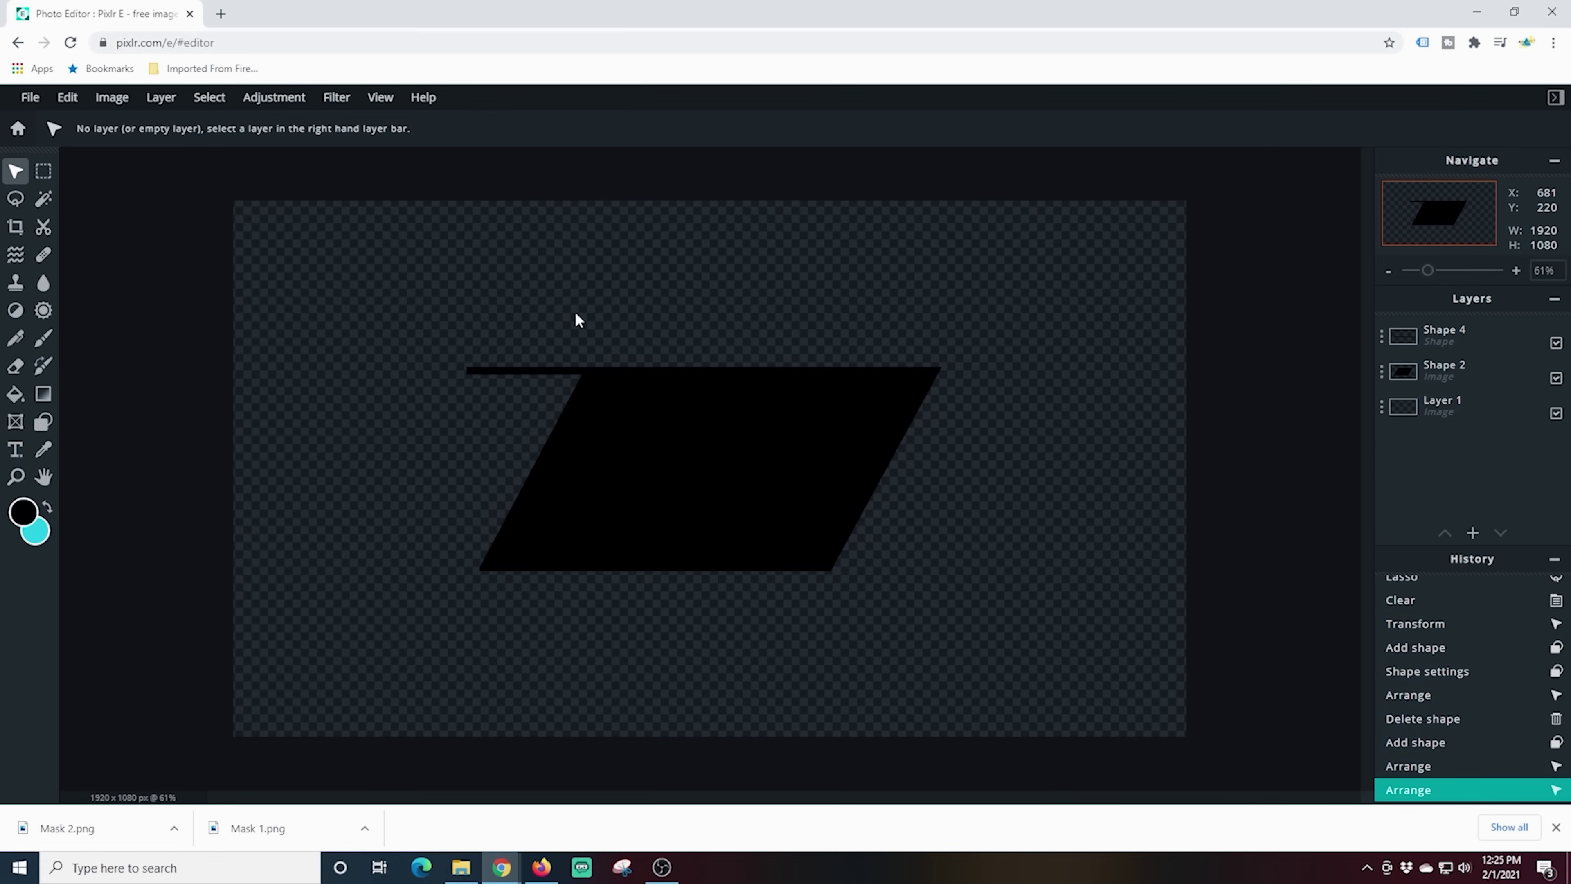
# - Duplicate the top line and move the copy to the parallelogram's bottom edge at about X 512, Y 730, extending past its right side
pyautogui.click(515, 374)
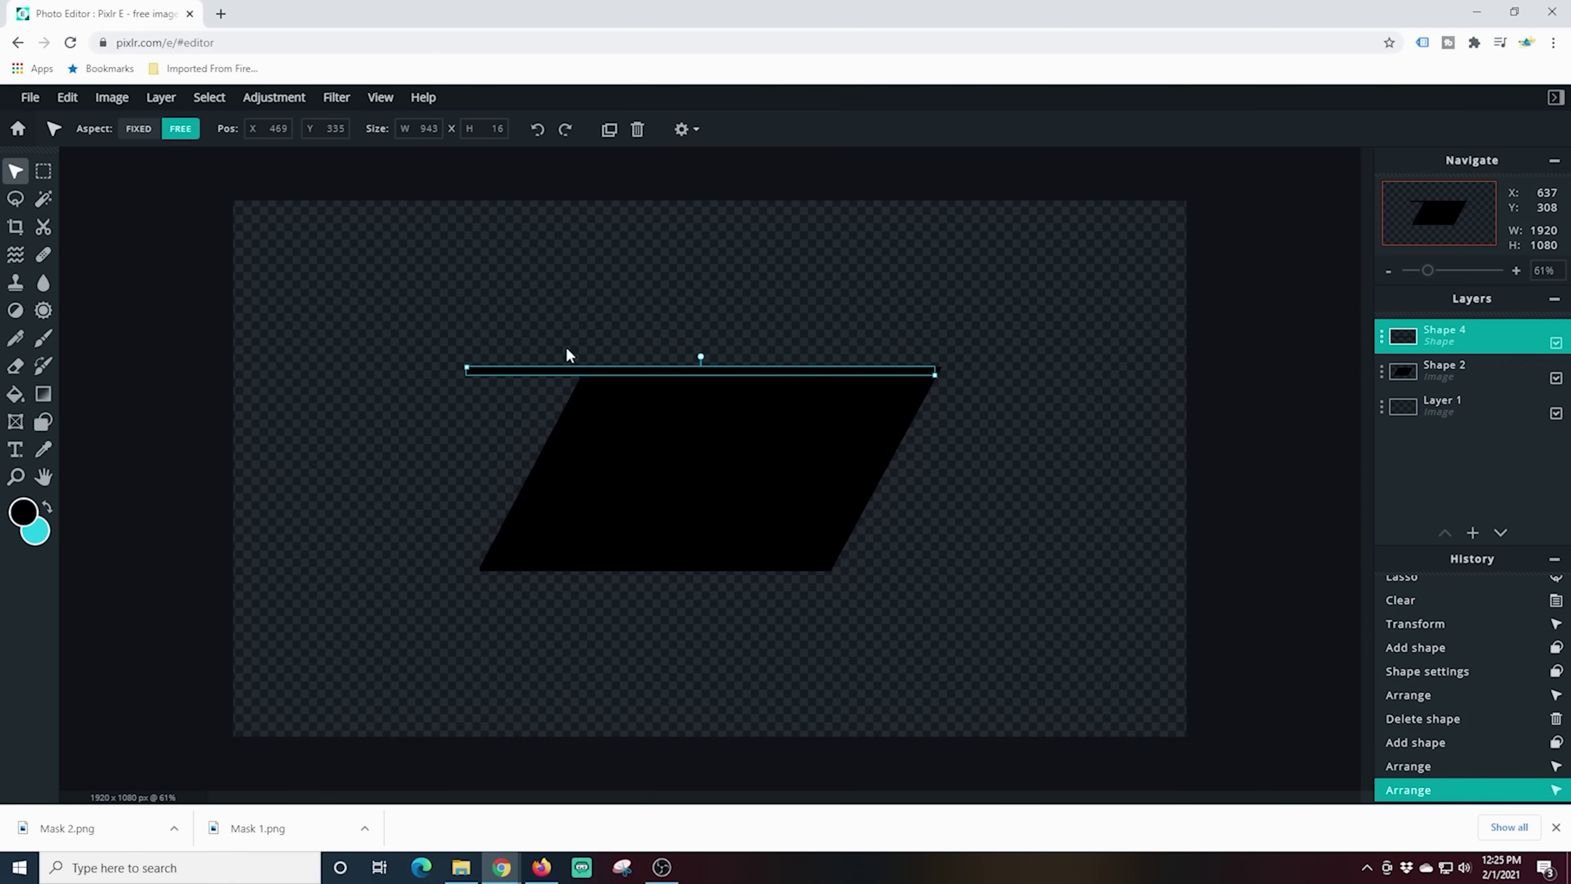
pyautogui.click(1442, 341)
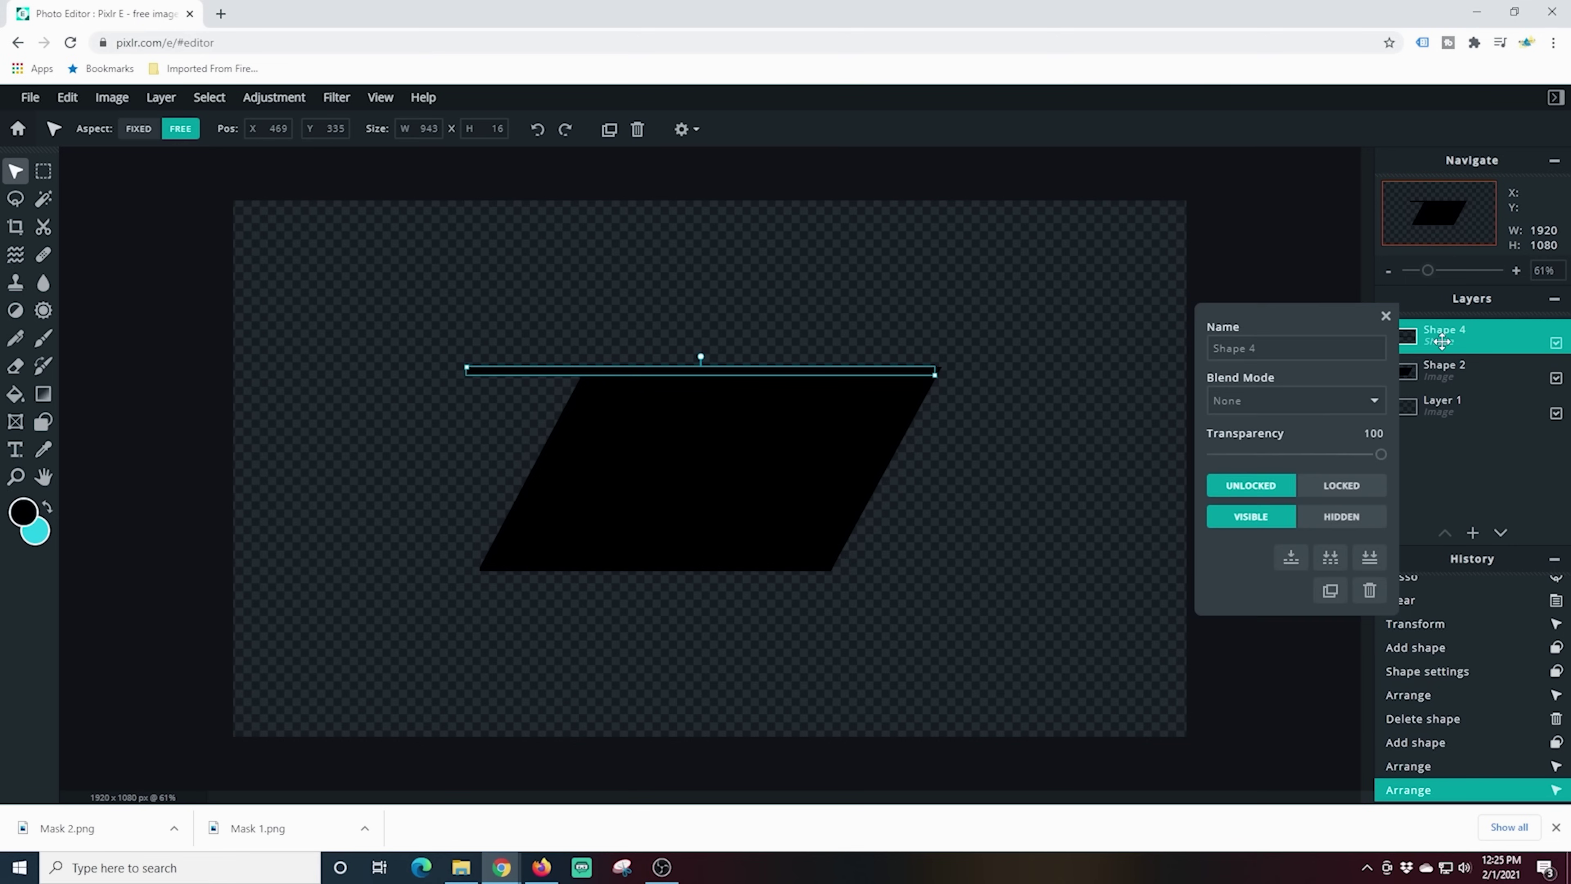
pyautogui.click(1331, 593)
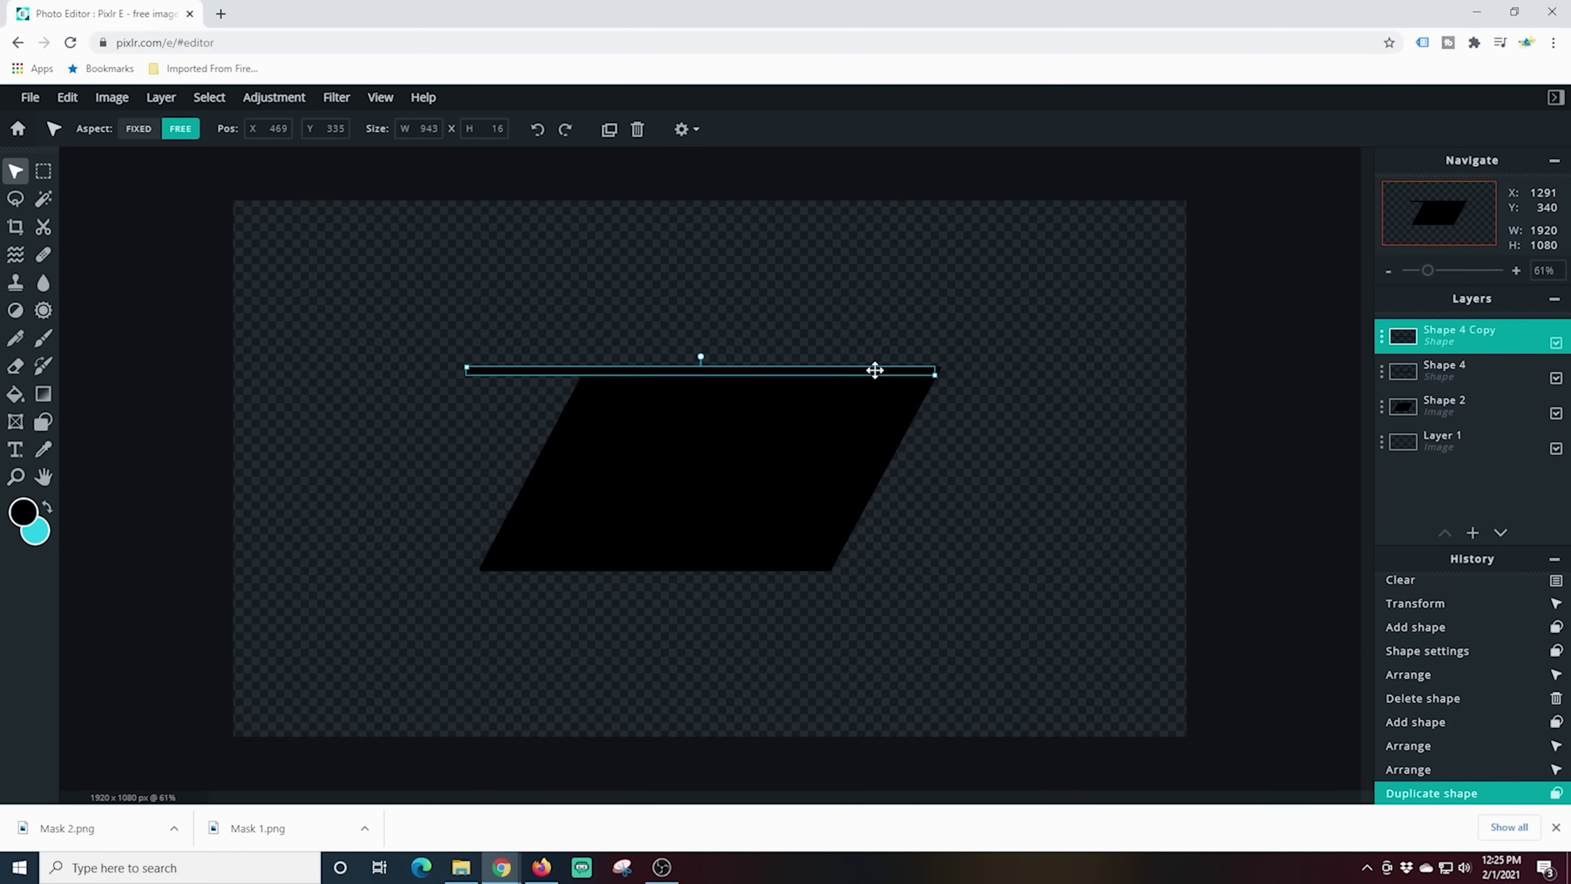
pyautogui.moveTo(875, 370); pyautogui.dragTo(897, 565)
pyautogui.click(1050, 508)
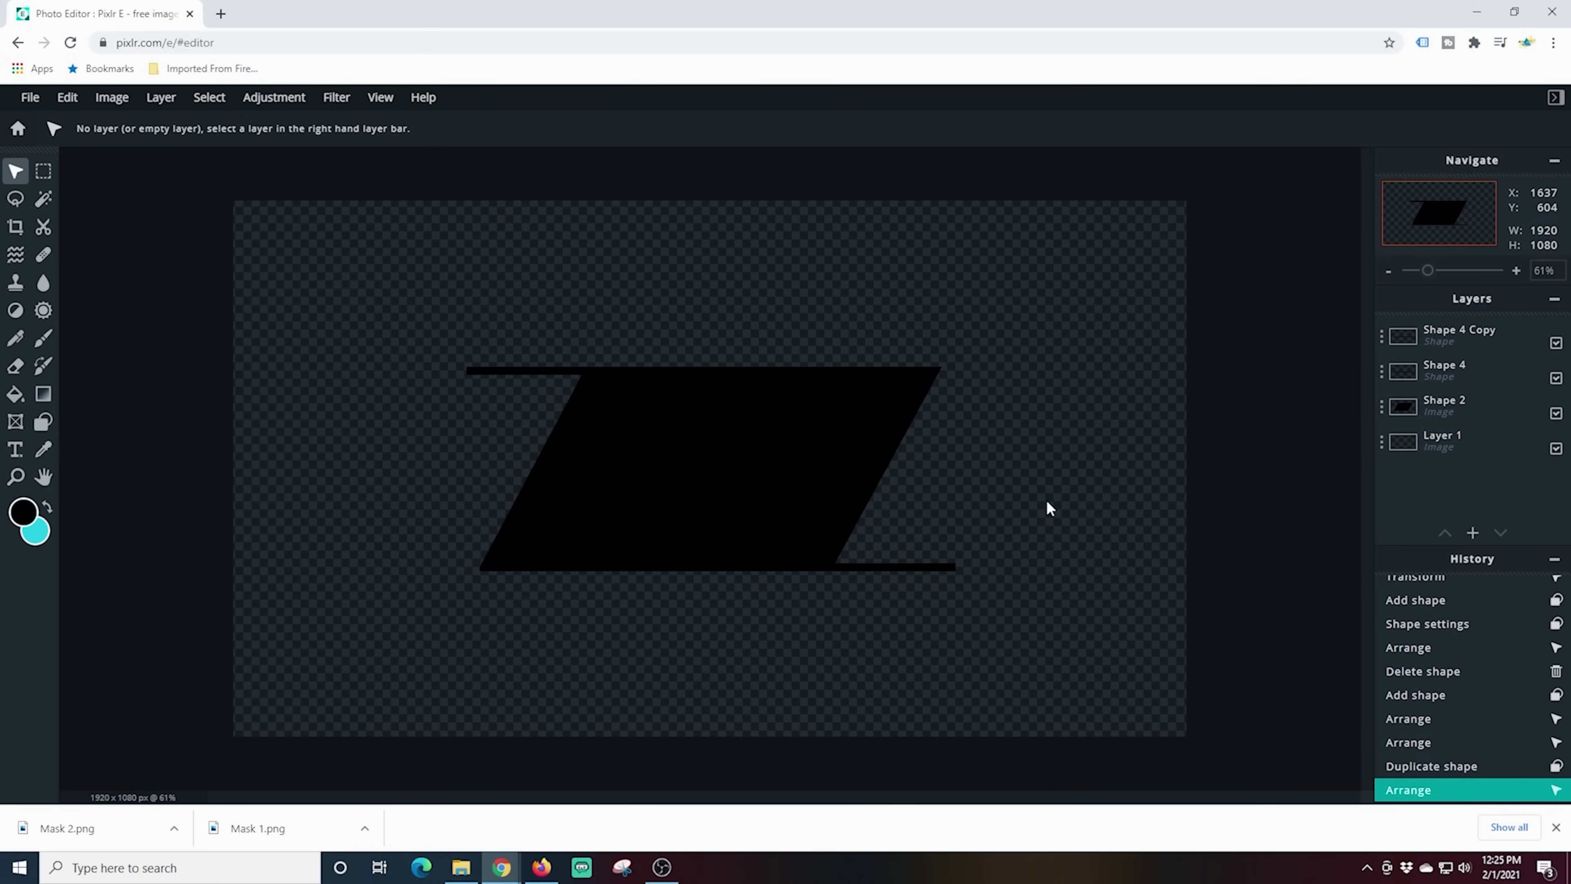
# - Duplicate the bottom line and move the copy slightly above it to about X 510, Y 662
pyautogui.click(908, 568)
pyautogui.click(1403, 337)
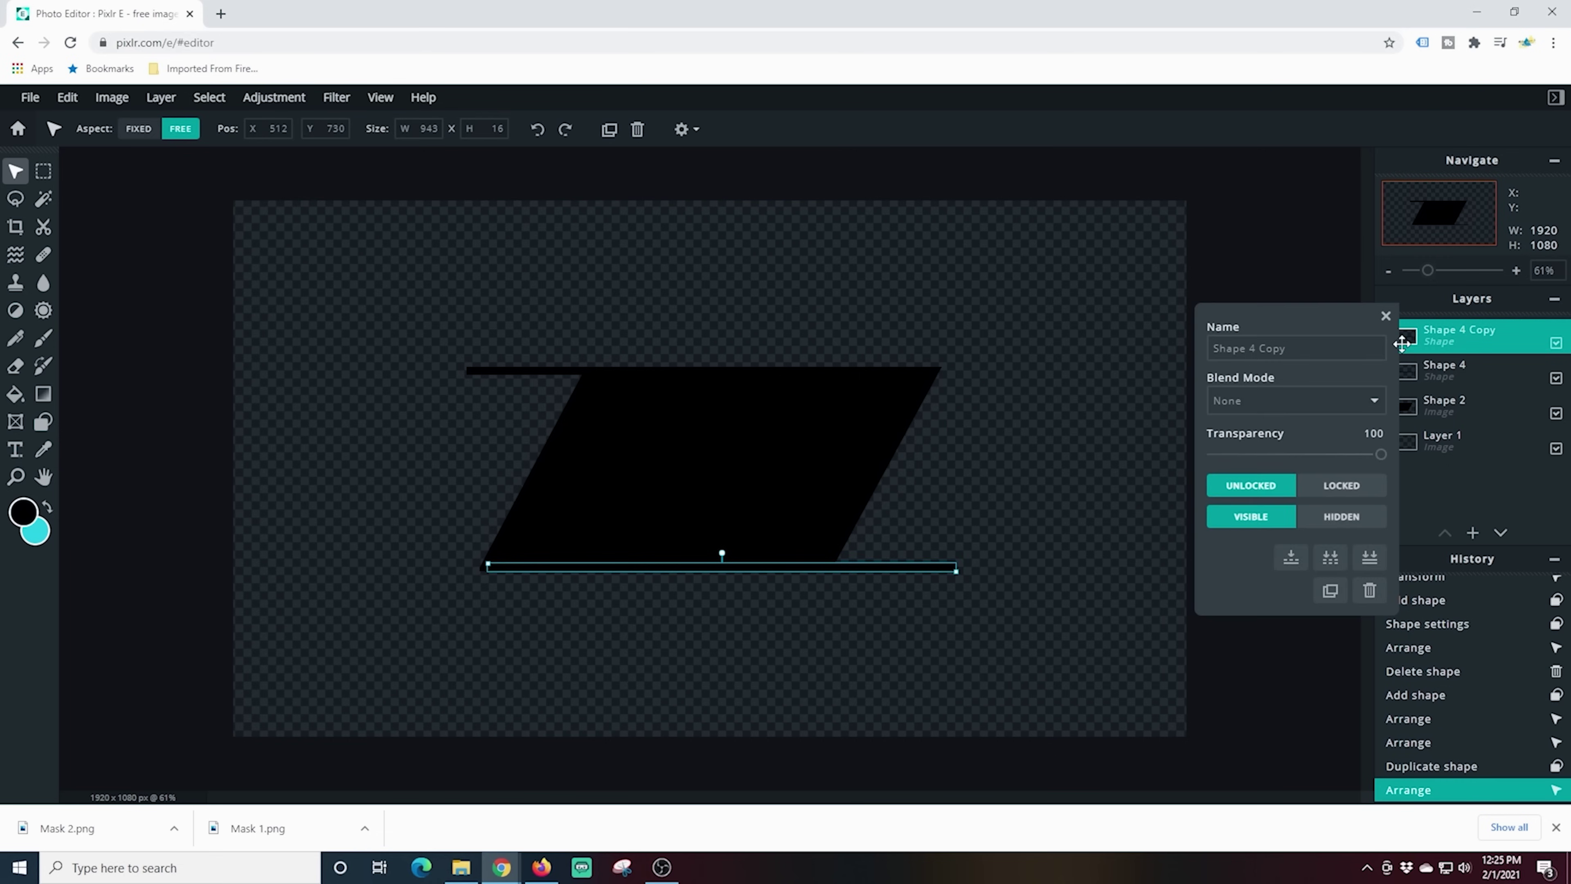
pyautogui.click(1331, 591)
pyautogui.moveTo(854, 569); pyautogui.dragTo(853, 534)
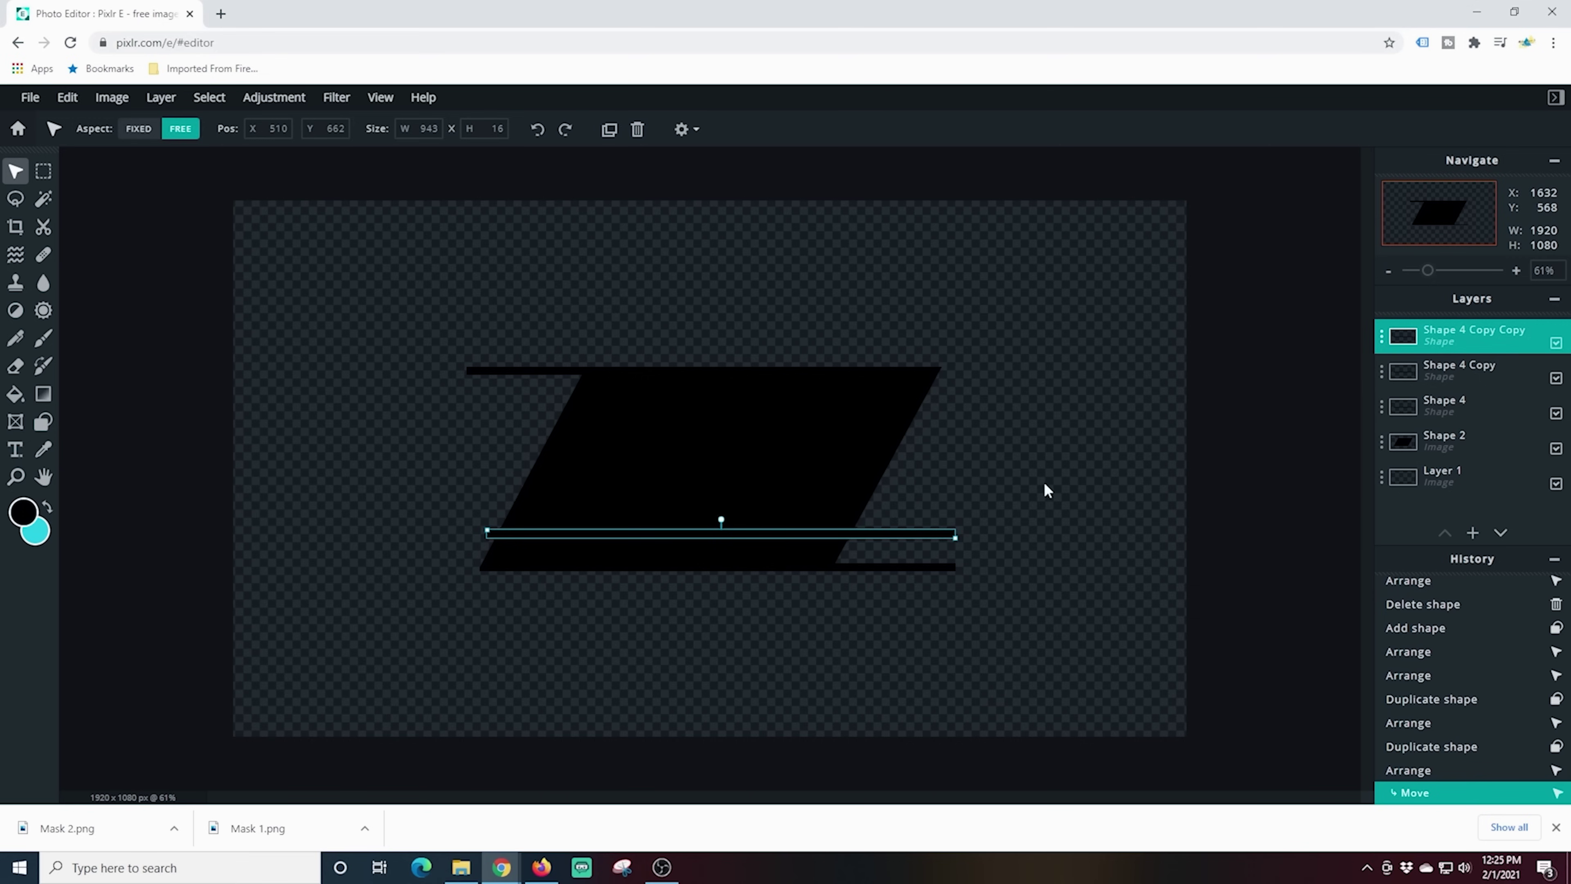
# - Duplicate the second line from the bottom and nudge the copy straight up to about Y 589
pyautogui.click(1436, 341)
pyautogui.click(1331, 592)
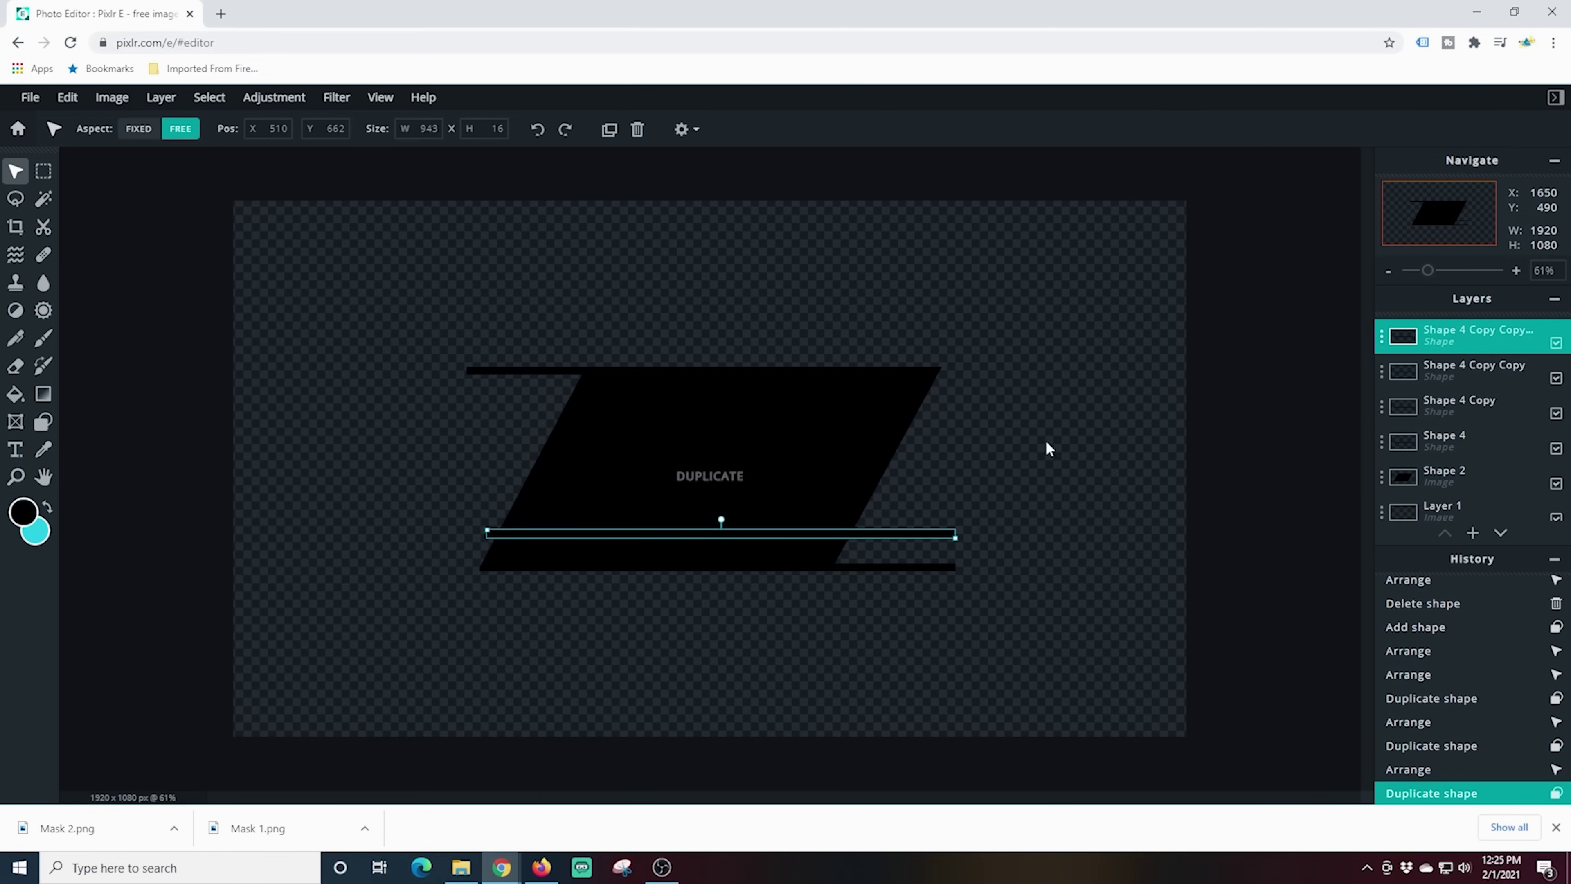
pyautogui.press('Up')
pyautogui.press('Up')
pyautogui.press('Up')
pyautogui.press('Up')
pyautogui.press('Up')
pyautogui.press('Up')
pyautogui.press('Up')
pyautogui.press('Up')
pyautogui.press('Up')
pyautogui.press('Up')
pyautogui.press('Up')
pyautogui.press('Up')
pyautogui.press('Up')
pyautogui.press('Up')
pyautogui.press('Up')
pyautogui.press('Up')
pyautogui.press('Up')
pyautogui.press('Up')
pyautogui.press('Up')
pyautogui.press('Up')
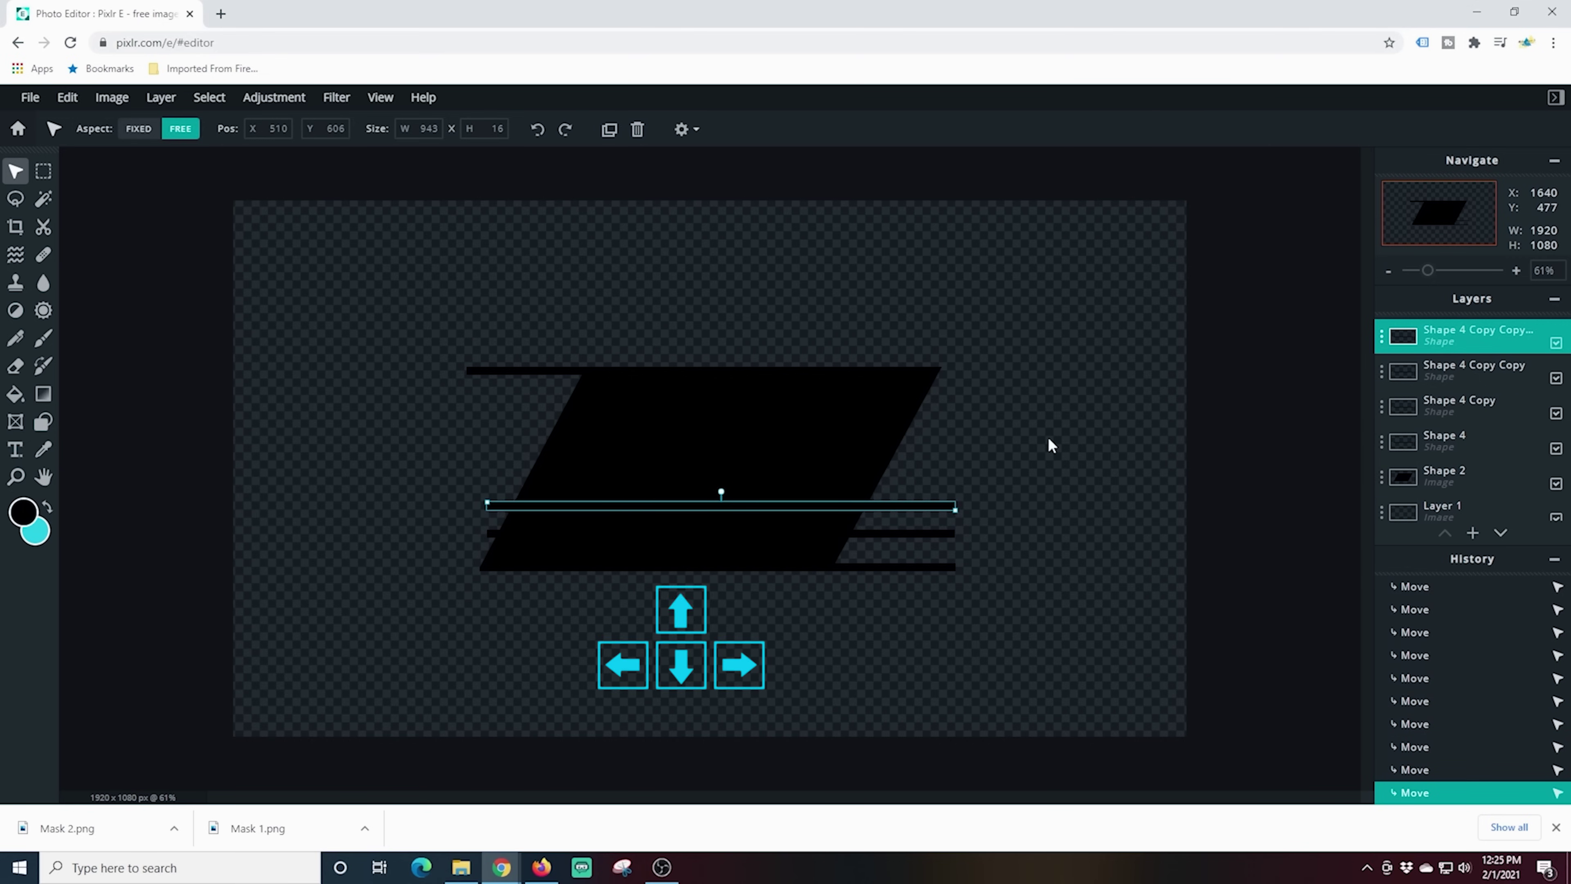
pyautogui.press('Down')
pyautogui.press('Down')
pyautogui.press('Down')
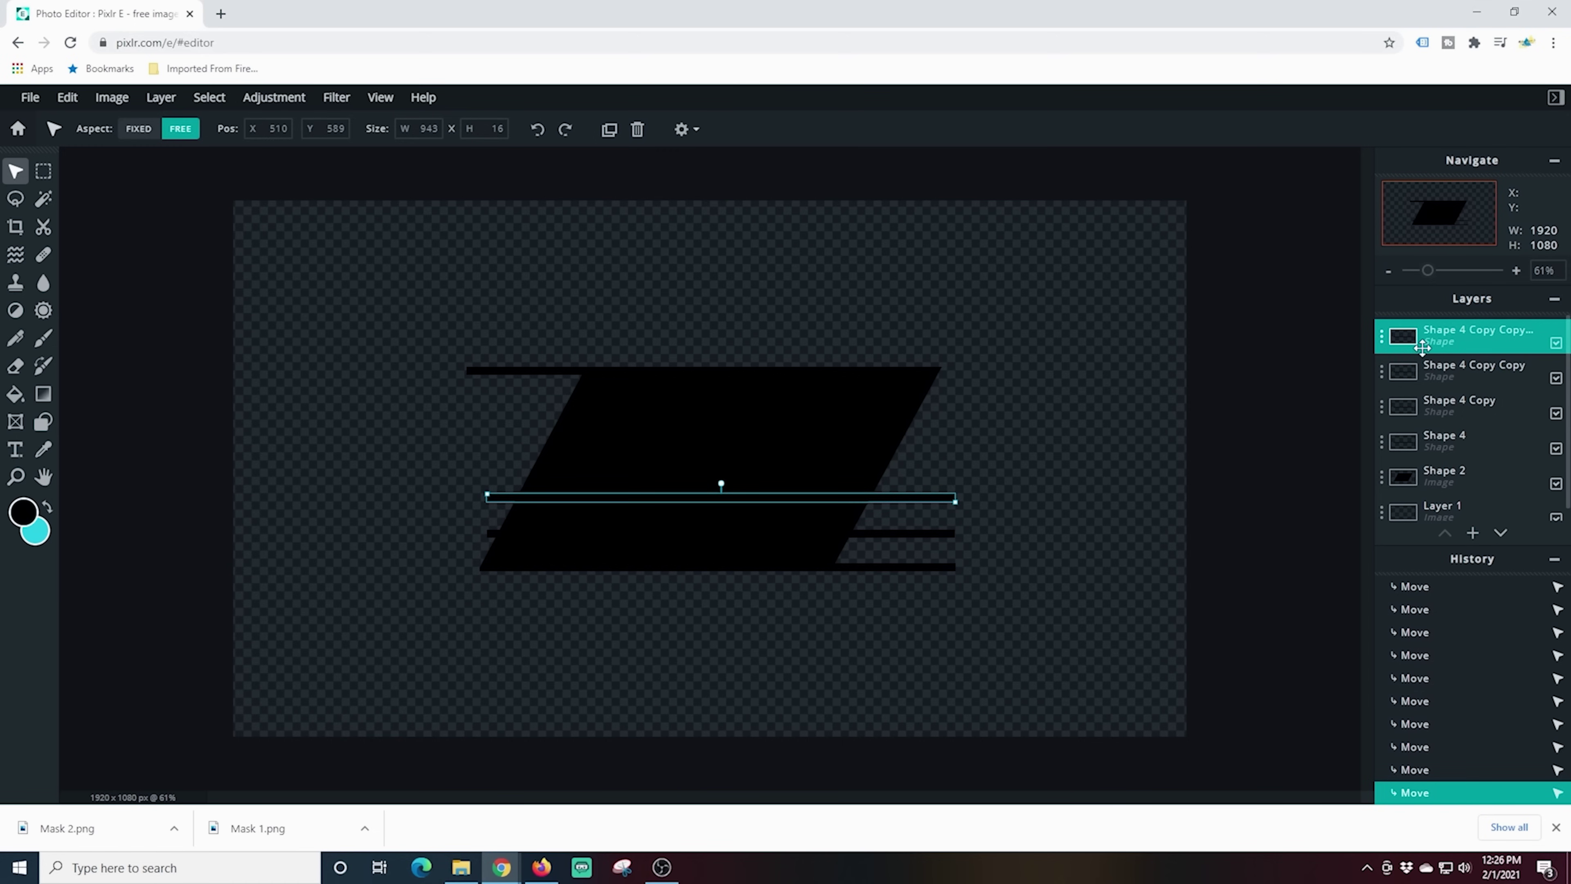
# - Duplicate the third line from the bottom and nudge the copy straight up to about Y 516
pyautogui.click(1469, 334)
pyautogui.click(1331, 593)
pyautogui.press('Up')
pyautogui.press('Up')
pyautogui.press('Up')
pyautogui.press('Up')
pyautogui.press('Up')
pyautogui.press('Up')
pyautogui.press('Up')
pyautogui.press('Up')
pyautogui.press('Up')
pyautogui.press('Up')
pyautogui.press('Up')
pyautogui.press('Up')
pyautogui.press('Up')
pyautogui.press('Up')
pyautogui.press('Up')
pyautogui.press('Up')
pyautogui.press('Up')
pyautogui.press('Up')
pyautogui.press('Up')
pyautogui.press('Up')
pyautogui.press('Up')
pyautogui.press('Up')
pyautogui.press('Up')
pyautogui.press('Up')
pyautogui.press('Up')
pyautogui.press('Up')
pyautogui.press('Up')
pyautogui.press('Up')
pyautogui.press('Up')
pyautogui.press('Up')
pyautogui.press('Up')
pyautogui.press('Up')
pyautogui.press('Up')
pyautogui.press('Up')
pyautogui.press('Up')
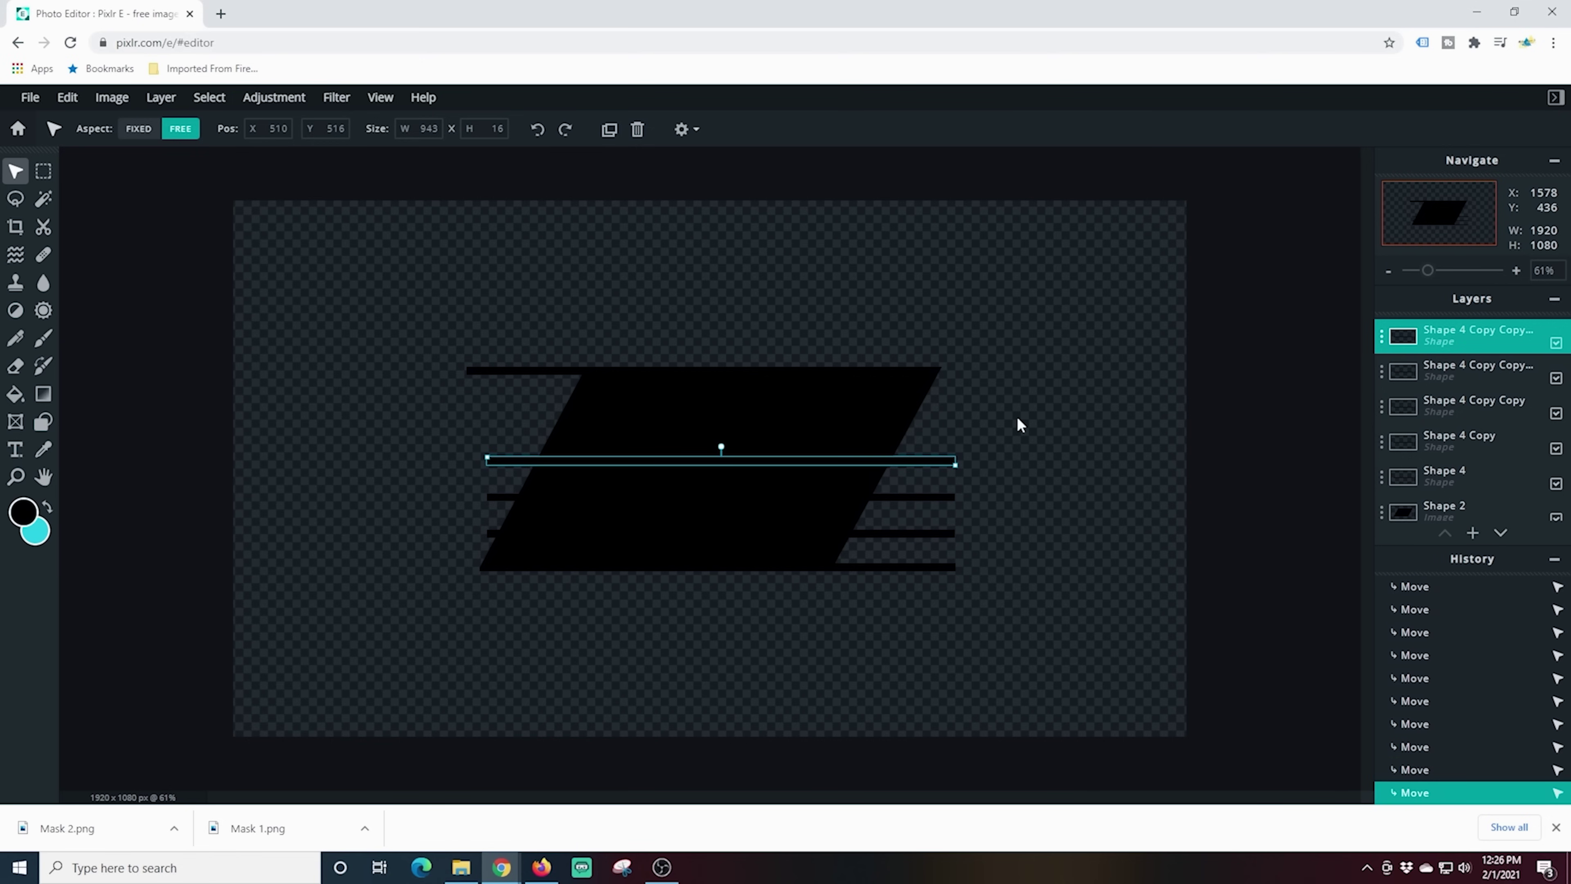
# - Duplicate the fourth line from the bottom, nudge the copy up to about Y 415, and shift it slightly to the left
pyautogui.click(1442, 337)
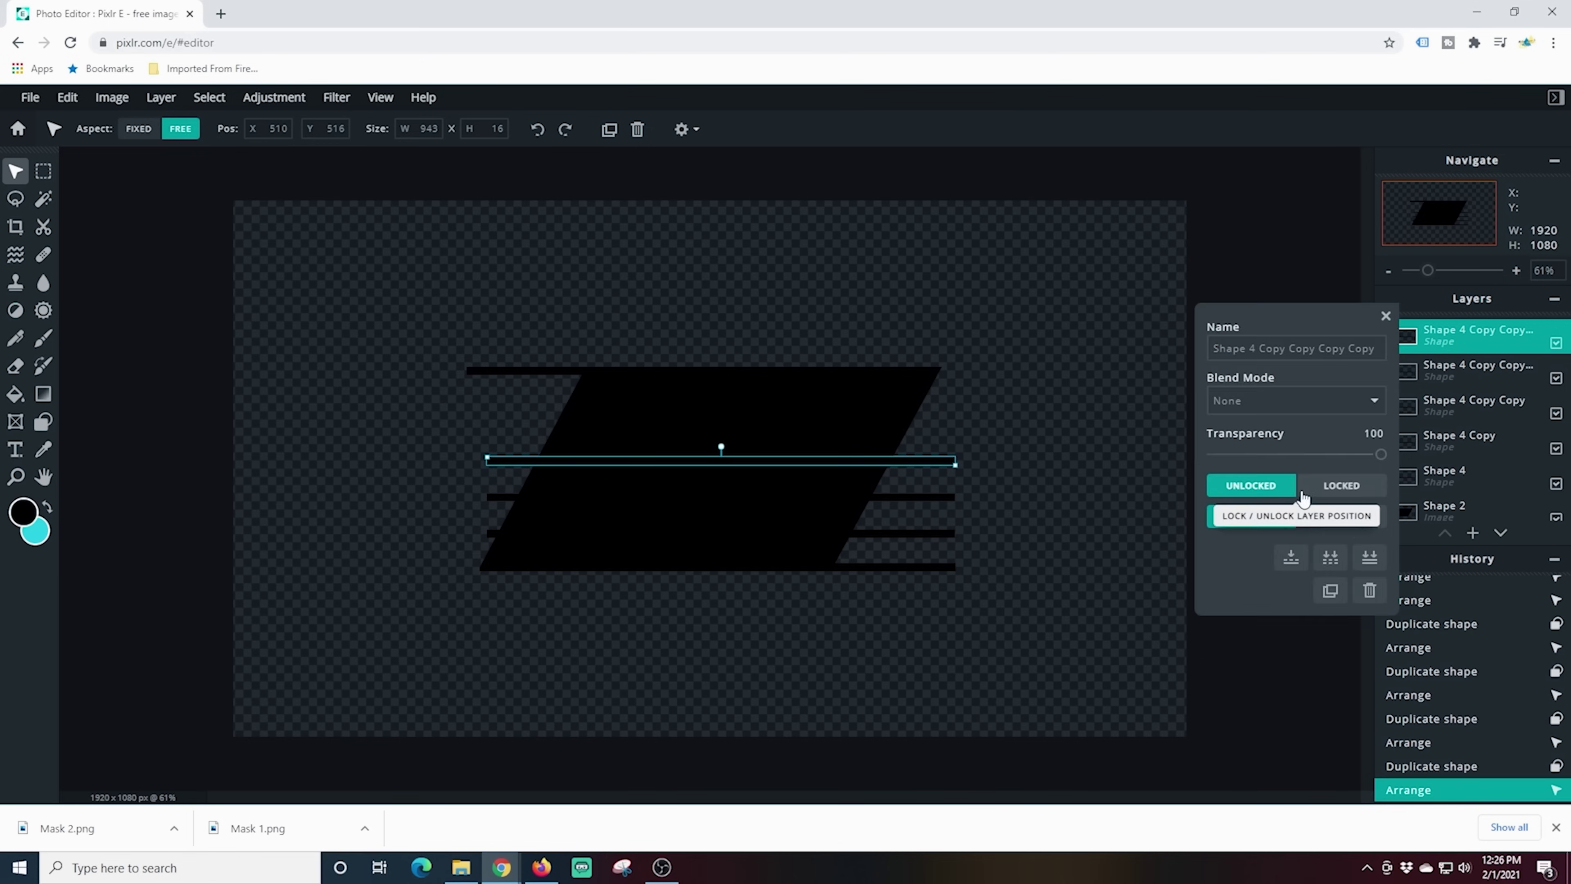
pyautogui.click(1330, 590)
pyautogui.hotkey('shift', 'Up')
pyautogui.hotkey('shift', 'Up')
pyautogui.hotkey('shift', 'Up')
pyautogui.hotkey('shift', 'Up')
pyautogui.hotkey('shift', 'Up')
pyautogui.hotkey('shift', 'Up')
pyautogui.hotkey('shift', 'Up')
pyautogui.hotkey('shift', 'Up')
pyautogui.hotkey('shift', 'Up')
pyautogui.hotkey('shift', 'Up')
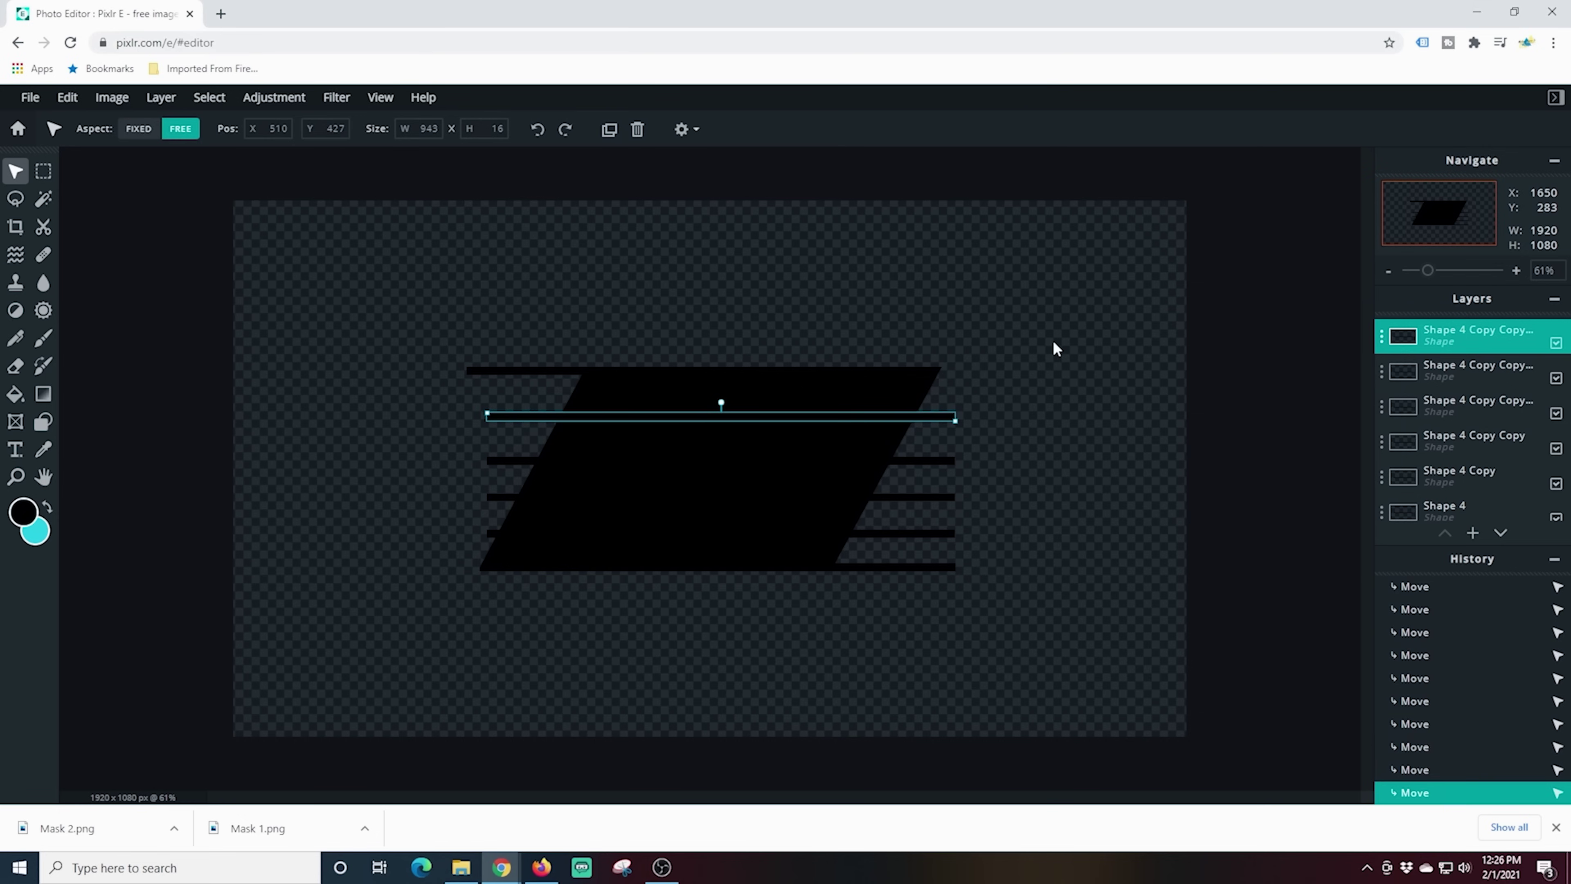
pyautogui.press('Up')
pyautogui.press('Up')
pyautogui.press('Up')
pyautogui.press('Left')
pyautogui.press('Left')
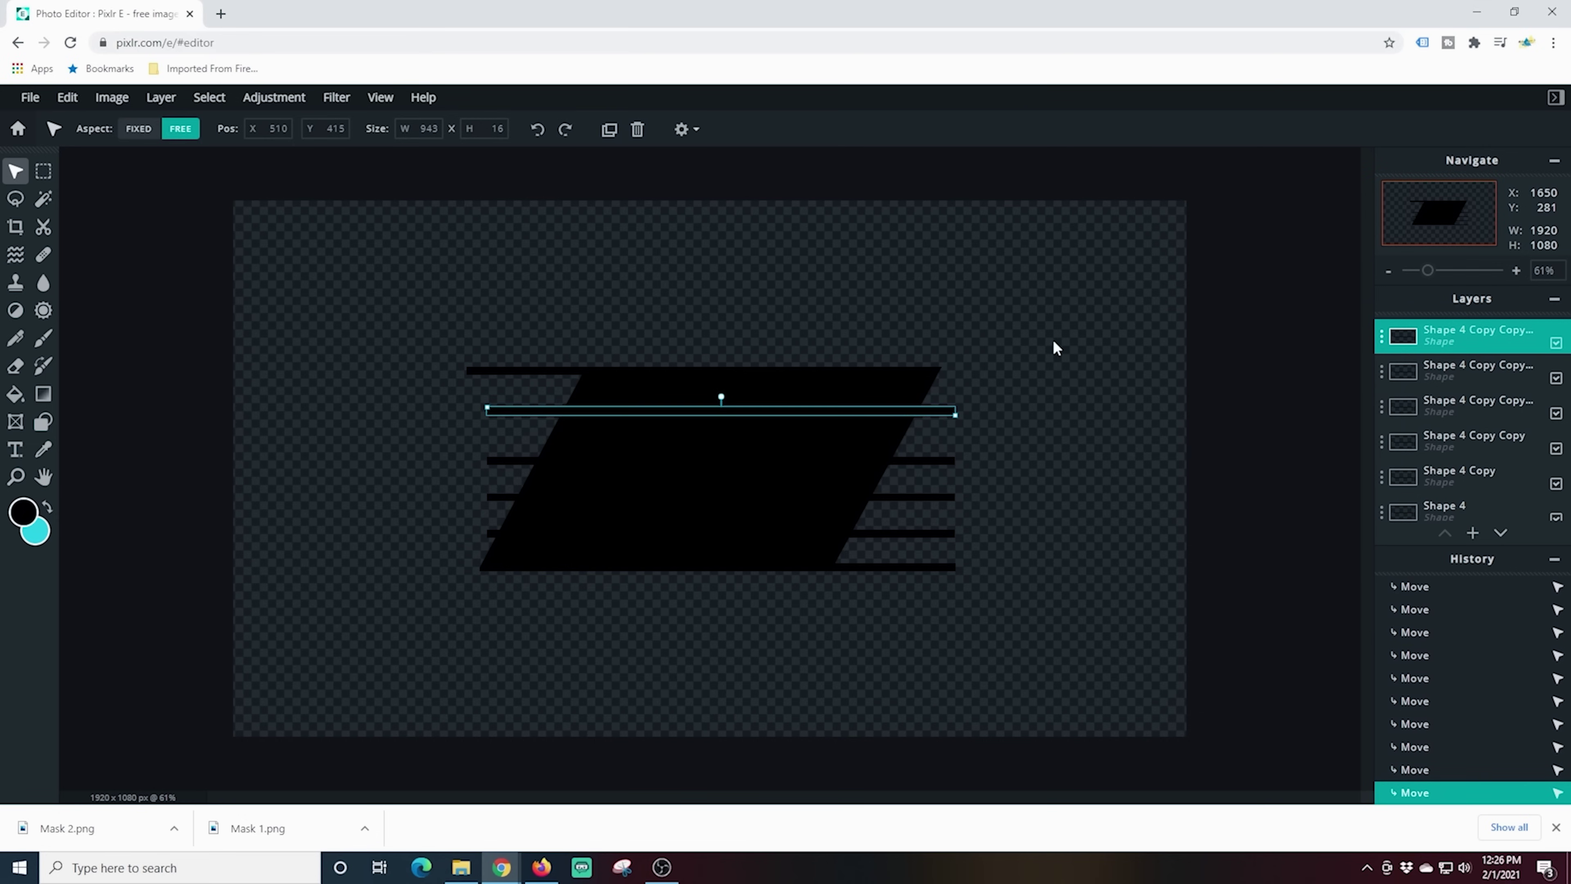
pyautogui.press('Left')
pyautogui.press('Left')
pyautogui.press('Left')
pyautogui.press('Left')
pyautogui.press('Left')
pyautogui.press('Left')
pyautogui.press('Left')
pyautogui.press('Left')
pyautogui.press('Left')
pyautogui.press('Left')
pyautogui.press('Left')
pyautogui.press('Left')
pyautogui.press('Left')
pyautogui.press('Left')
pyautogui.press('Left')
pyautogui.press('Left')
pyautogui.press('Left')
pyautogui.click(1046, 372)
# - Nudge the fourth line from the bottom up and left to about X 496, Y 499 to even out the spacing
pyautogui.click(919, 460)
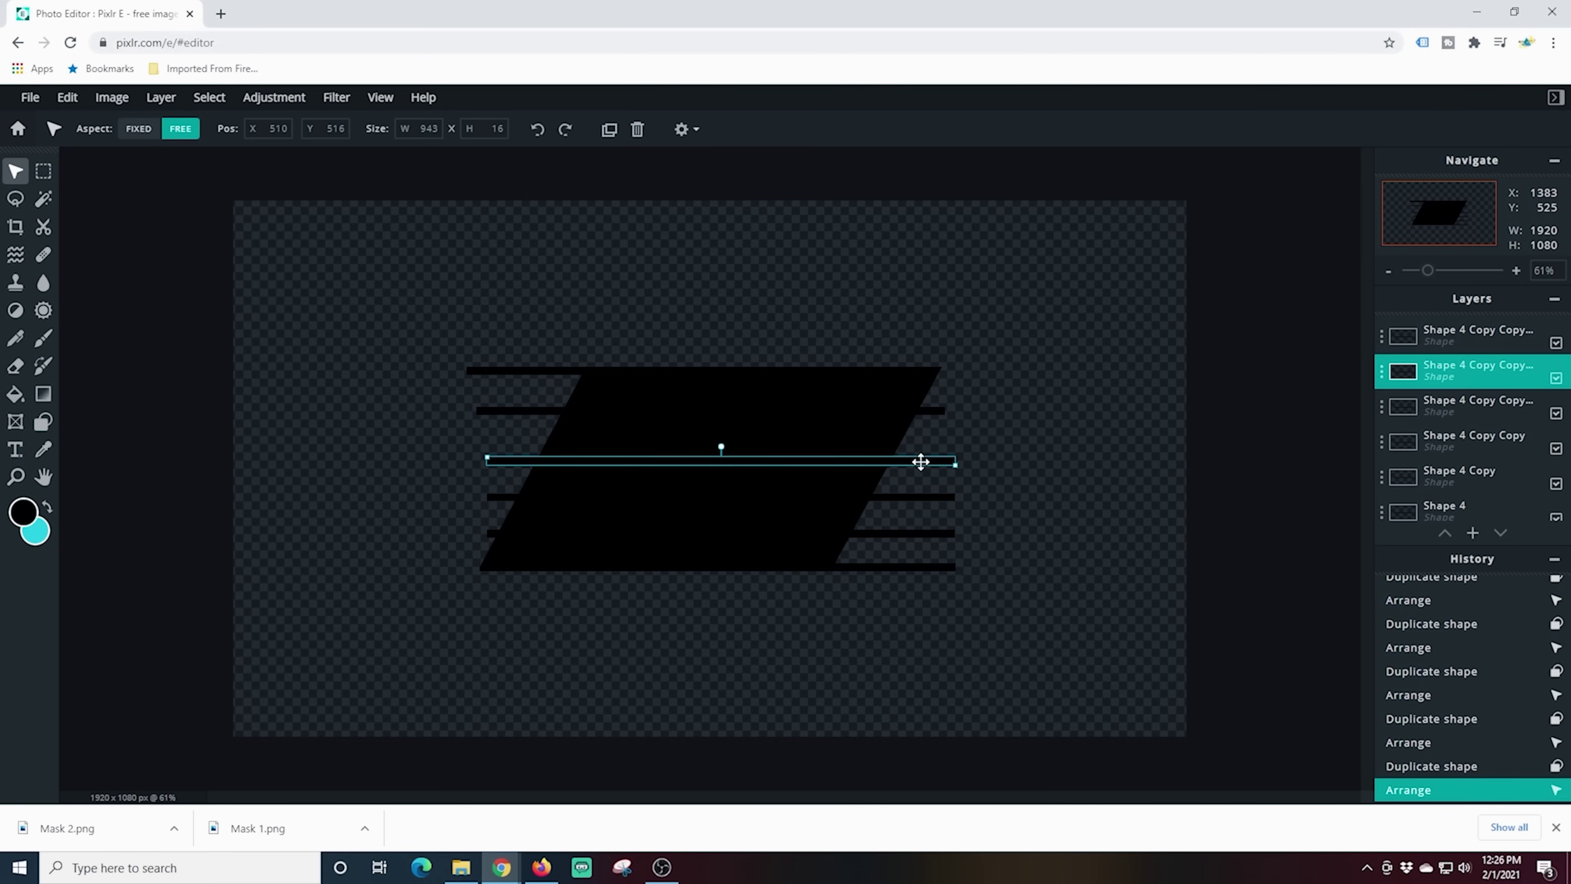
pyautogui.press('Up')
pyautogui.press('Up')
pyautogui.press('Up')
pyautogui.press('Up')
pyautogui.press('Up')
pyautogui.press('Up')
pyautogui.press('Up')
pyautogui.press('Up')
pyautogui.press('Up')
pyautogui.press('Up')
pyautogui.press('Up')
pyautogui.press('Up')
pyautogui.press('Up')
pyautogui.press('Up')
pyautogui.press('Up')
pyautogui.press('Up')
pyautogui.press('Left')
pyautogui.press('Left')
pyautogui.press('Left')
pyautogui.press('Left')
pyautogui.press('Left')
pyautogui.press('Left')
pyautogui.press('Left')
pyautogui.press('Left')
pyautogui.press('Left')
pyautogui.press('Left')
pyautogui.press('Left')
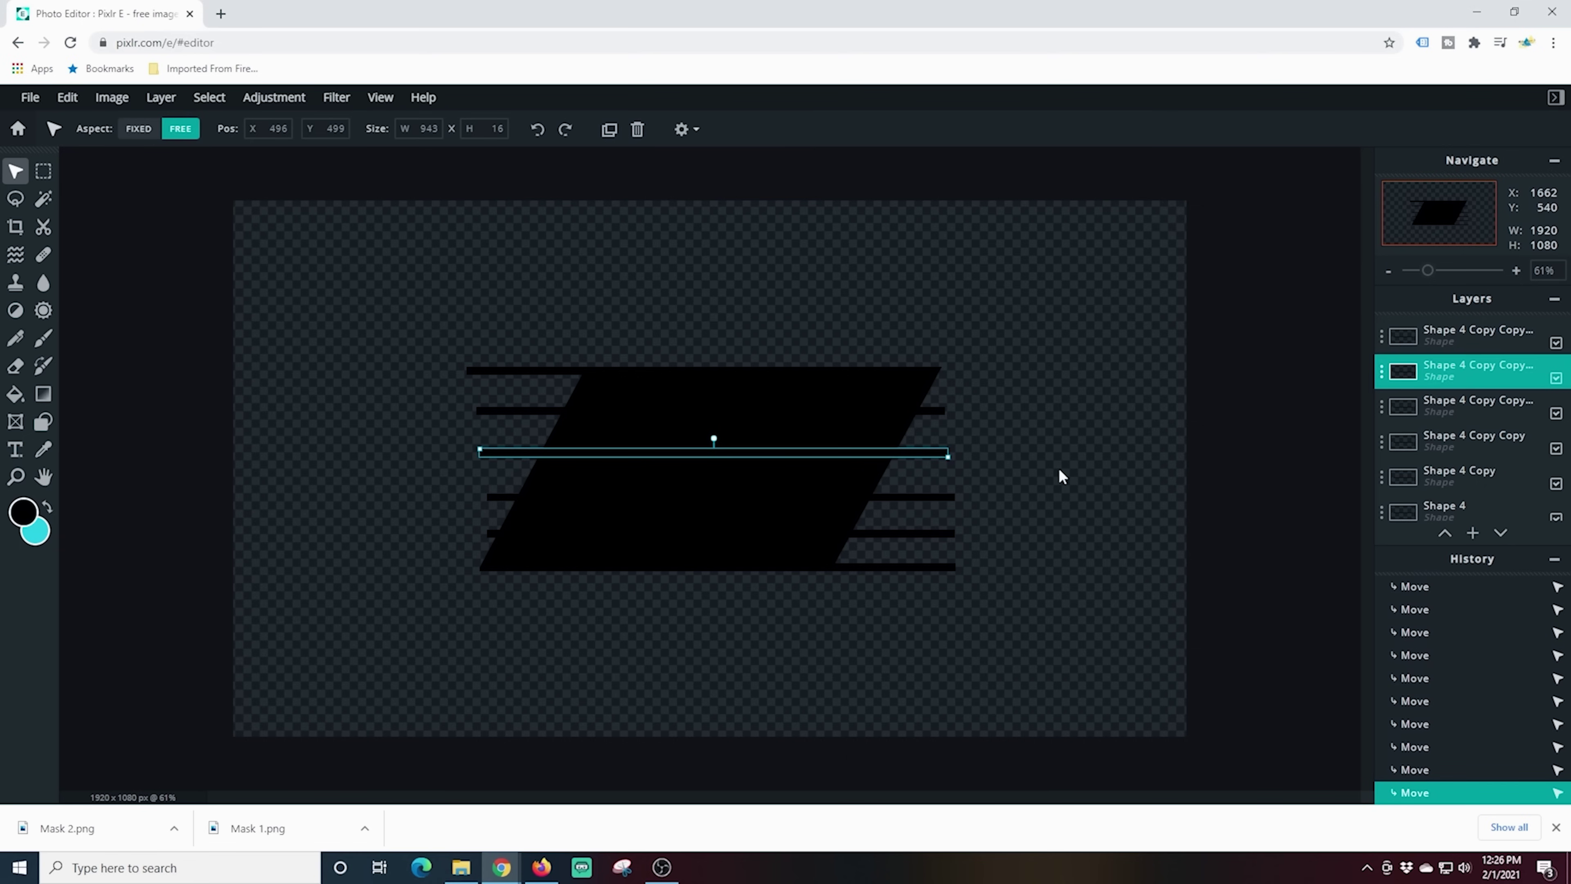
pyautogui.click(1058, 468)
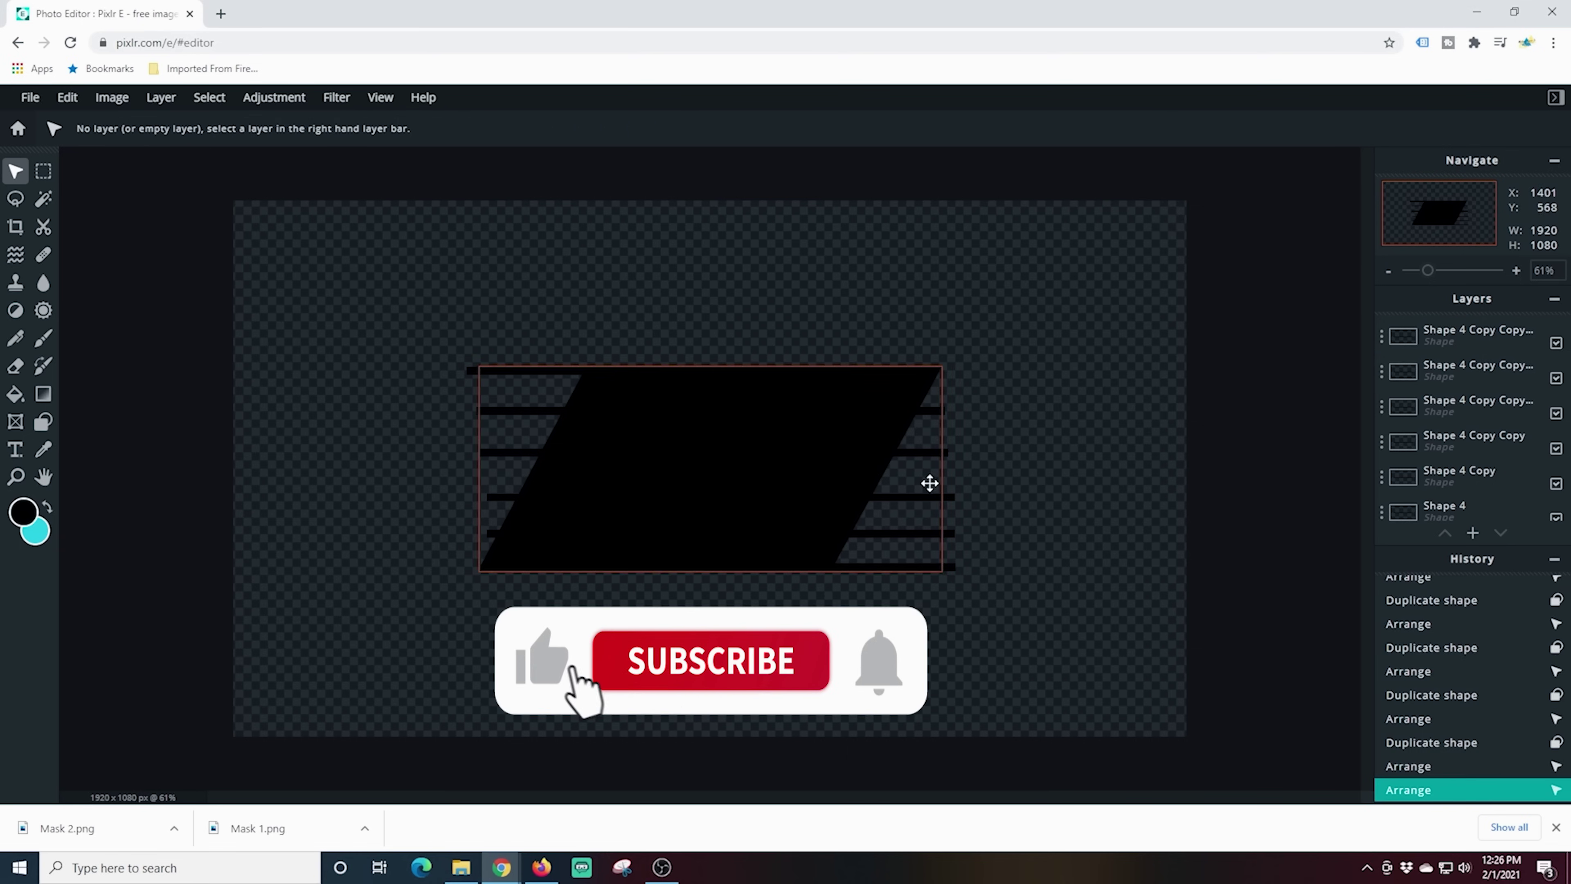
# - Nudge the third line from the bottom up and slightly left to even out its spacing and alignment
pyautogui.click(953, 497)
pyautogui.press('Up')
pyautogui.press('Up')
pyautogui.press('Up')
pyautogui.press('Up')
pyautogui.press('Up')
pyautogui.press('Up')
pyautogui.press('Up')
pyautogui.press('Up')
pyautogui.press('Up')
pyautogui.press('Up')
pyautogui.press('Up')
pyautogui.press('Up')
pyautogui.press('Up')
pyautogui.press('Up')
pyautogui.press('Up')
pyautogui.press('Up')
pyautogui.press('Left')
pyautogui.press('Left')
pyautogui.press('Left')
pyautogui.press('Left')
pyautogui.press('Left')
pyautogui.press('Left')
pyautogui.press('Left')
pyautogui.press('Left')
pyautogui.press('Left')
pyautogui.press('Left')
pyautogui.hotkey('ctrl', 'z')
pyautogui.hotkey('ctrl', 'z')
pyautogui.hotkey('ctrl', 'z')
pyautogui.hotkey('ctrl', 'z')
pyautogui.hotkey('ctrl', 'z')
pyautogui.hotkey('ctrl', 'z')
pyautogui.hotkey('ctrl', 'z')
pyautogui.hotkey('ctrl', 'z')
pyautogui.hotkey('ctrl', 'z')
pyautogui.hotkey('ctrl', 'z')
pyautogui.click(1056, 491)
# - Shift the top line slightly right and the lower lines slightly left to bring the line ends closer into alignment
pyautogui.click(486, 369)
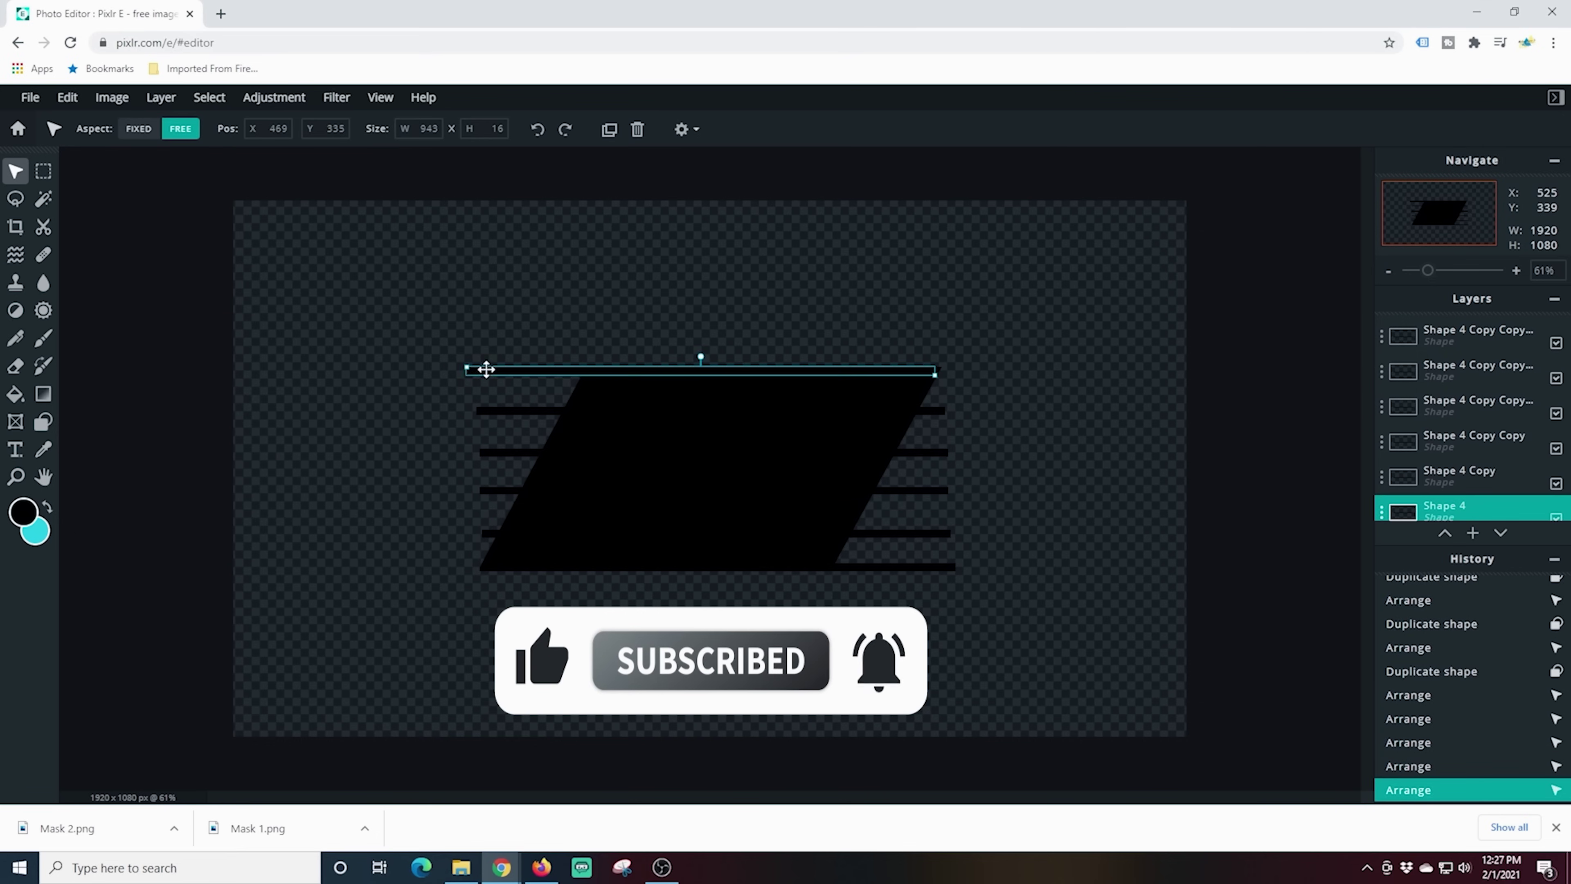
pyautogui.moveTo(486, 370); pyautogui.dragTo(495, 369)
pyautogui.click(948, 561)
pyautogui.click(952, 369)
pyautogui.click(937, 370)
pyautogui.click(1084, 387)
pyautogui.click(950, 568)
pyautogui.click(1088, 512)
pyautogui.moveTo(943, 533); pyautogui.dragTo(941, 452)
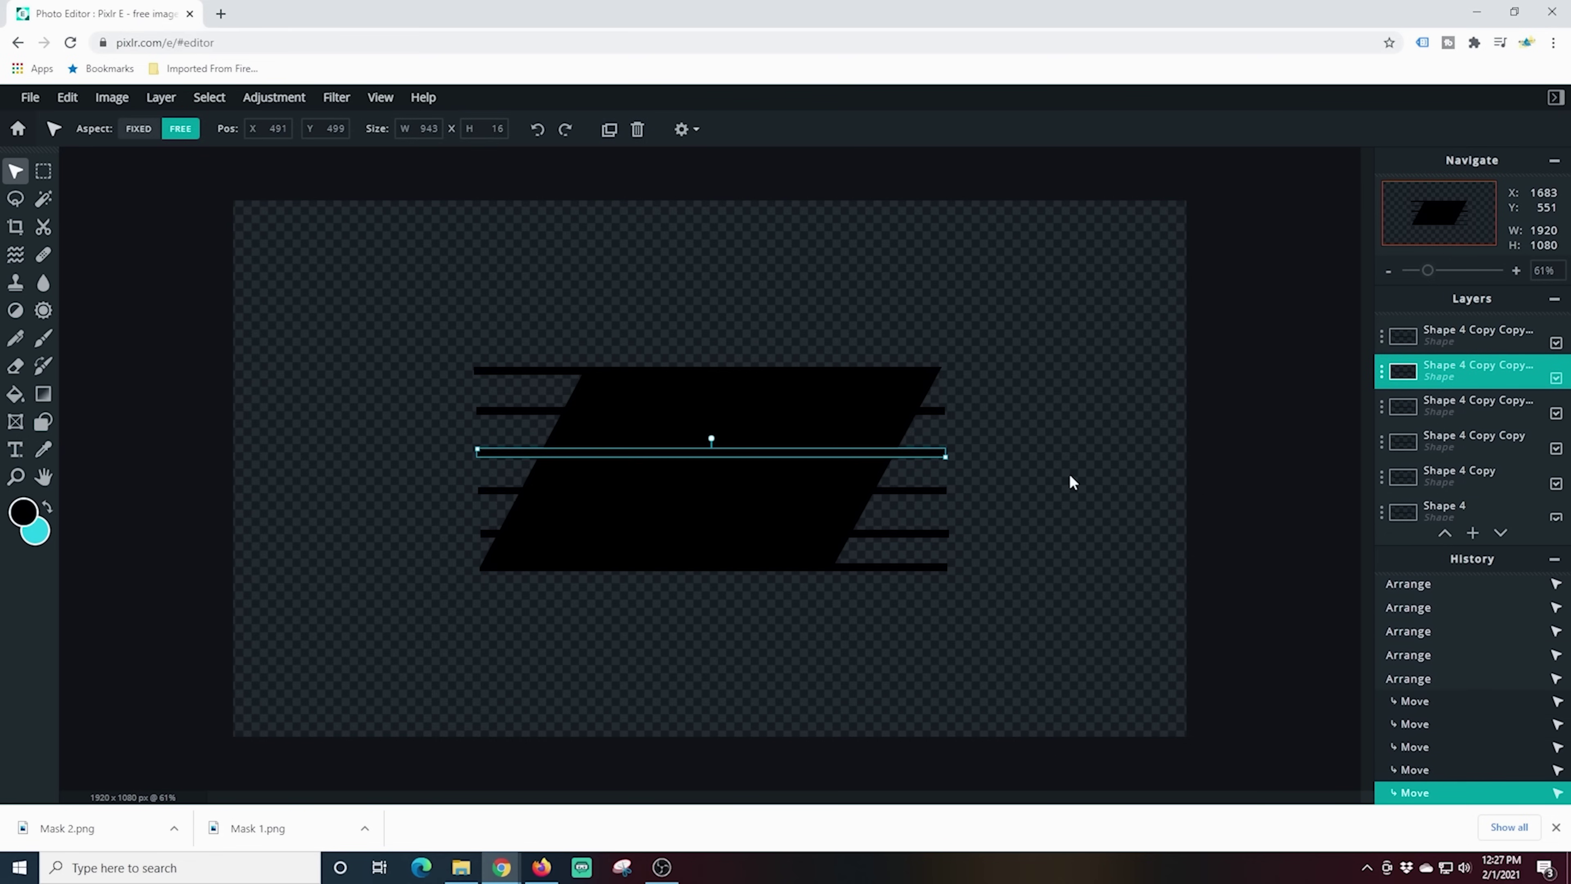
pyautogui.click(1079, 481)
# - Narrow the parallelogram to about 764 px wide, and resize the bottom and top lines to about 942 px and 946 px wide
pyautogui.scroll(-2, 1439, 495)
pyautogui.click(1441, 464)
pyautogui.moveTo(940, 365); pyautogui.dragTo(903, 366)
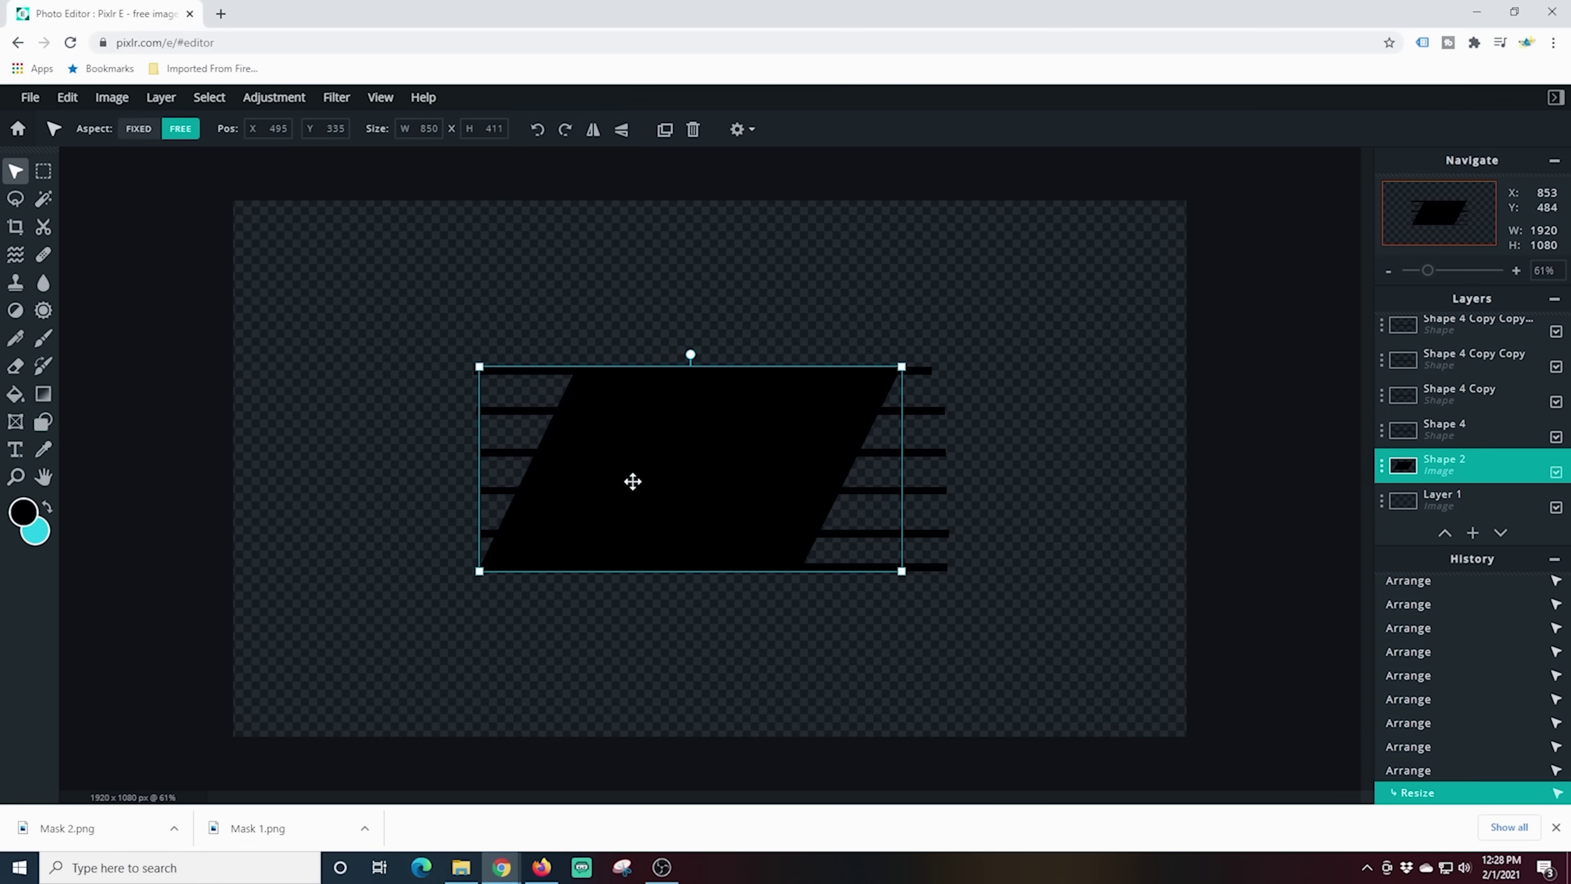
pyautogui.moveTo(476, 566); pyautogui.dragTo(499, 571)
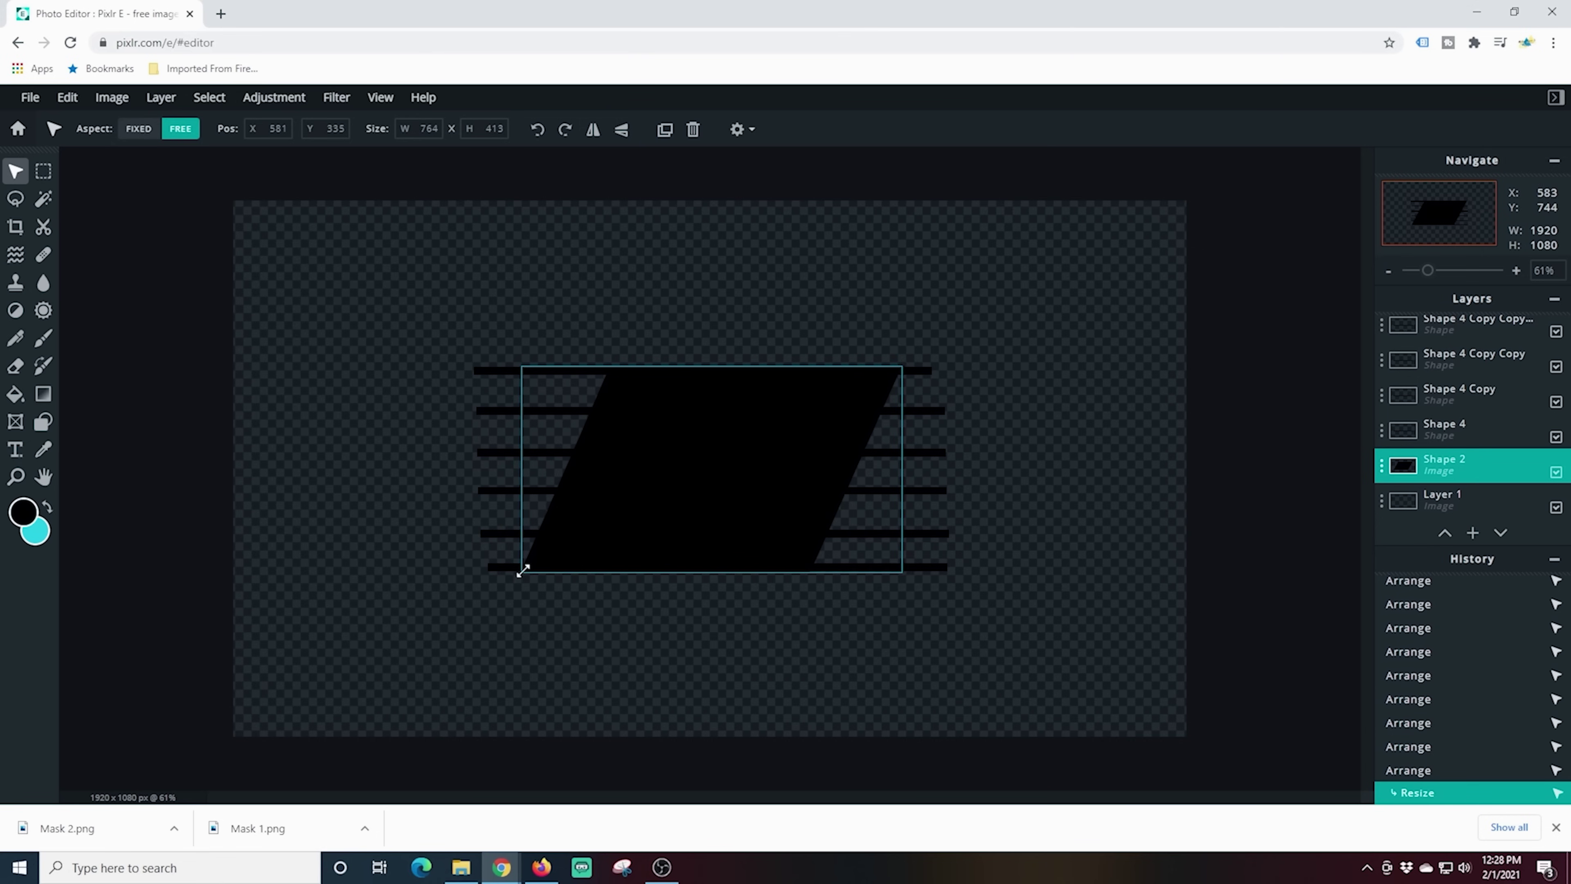
pyautogui.click(491, 564)
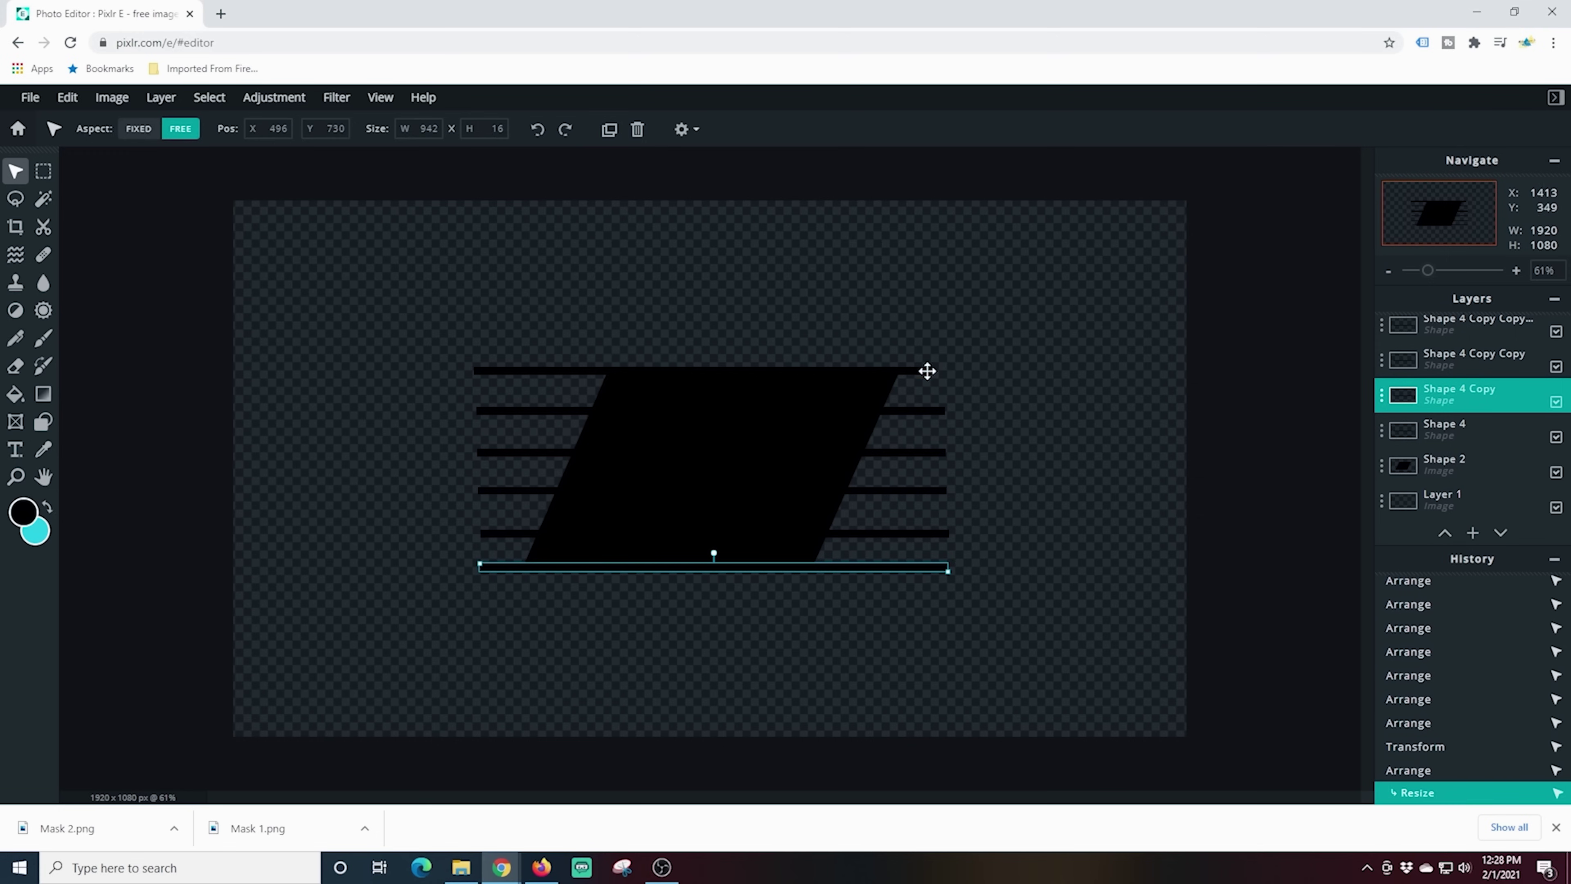
pyautogui.click(927, 371)
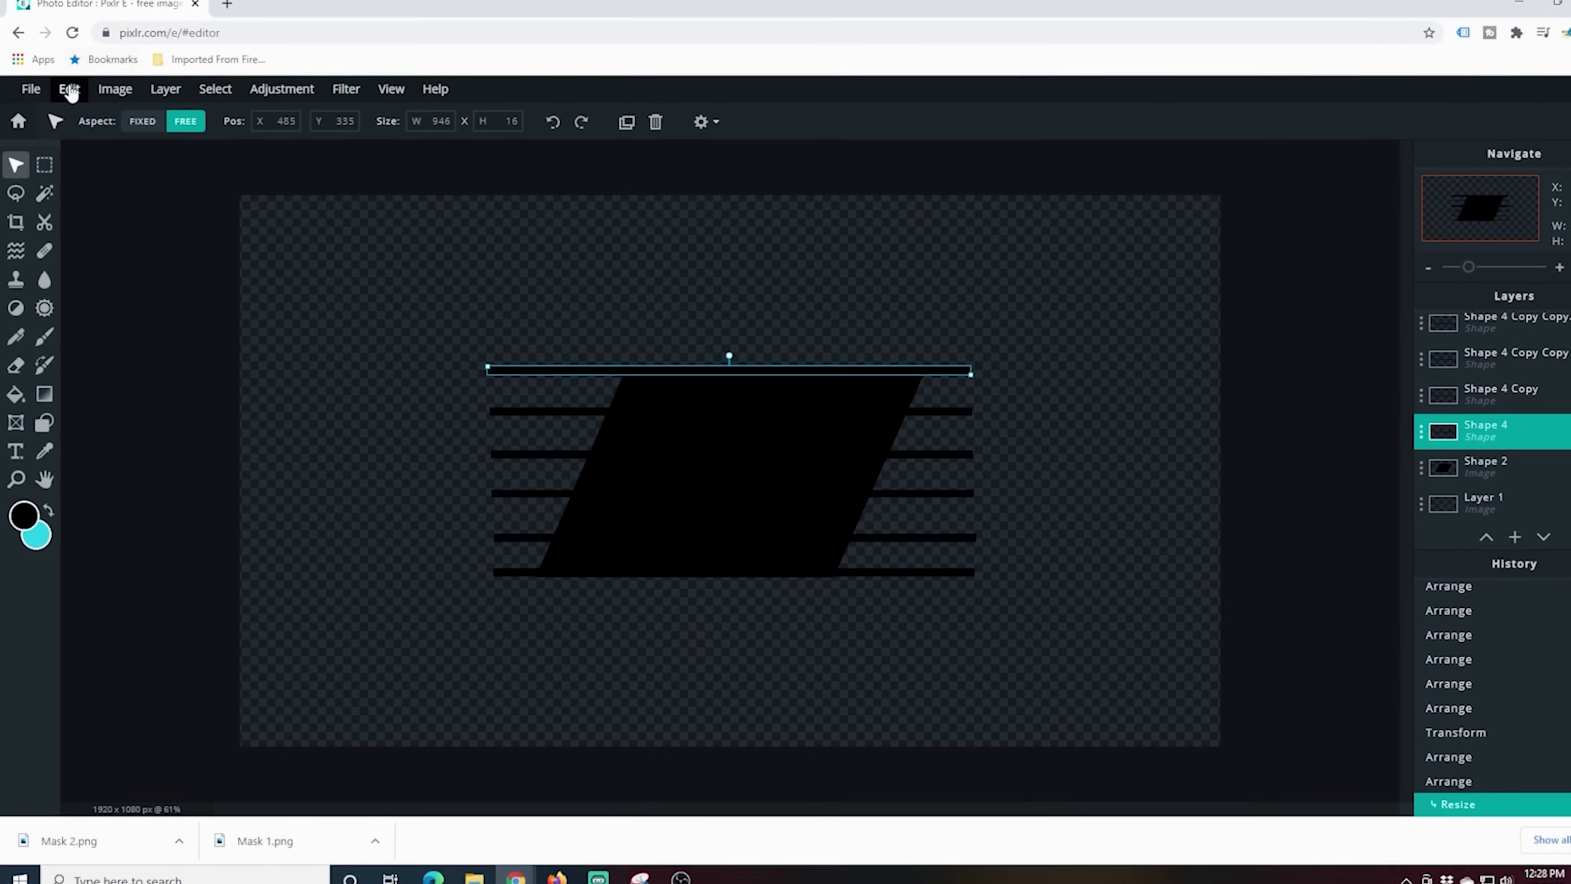
# - Export the lined parallelogram as a 1920 x 1080 PNG named Mask fringe and close the save dialog
pyautogui.click(34, 99)
pyautogui.click(40, 212)
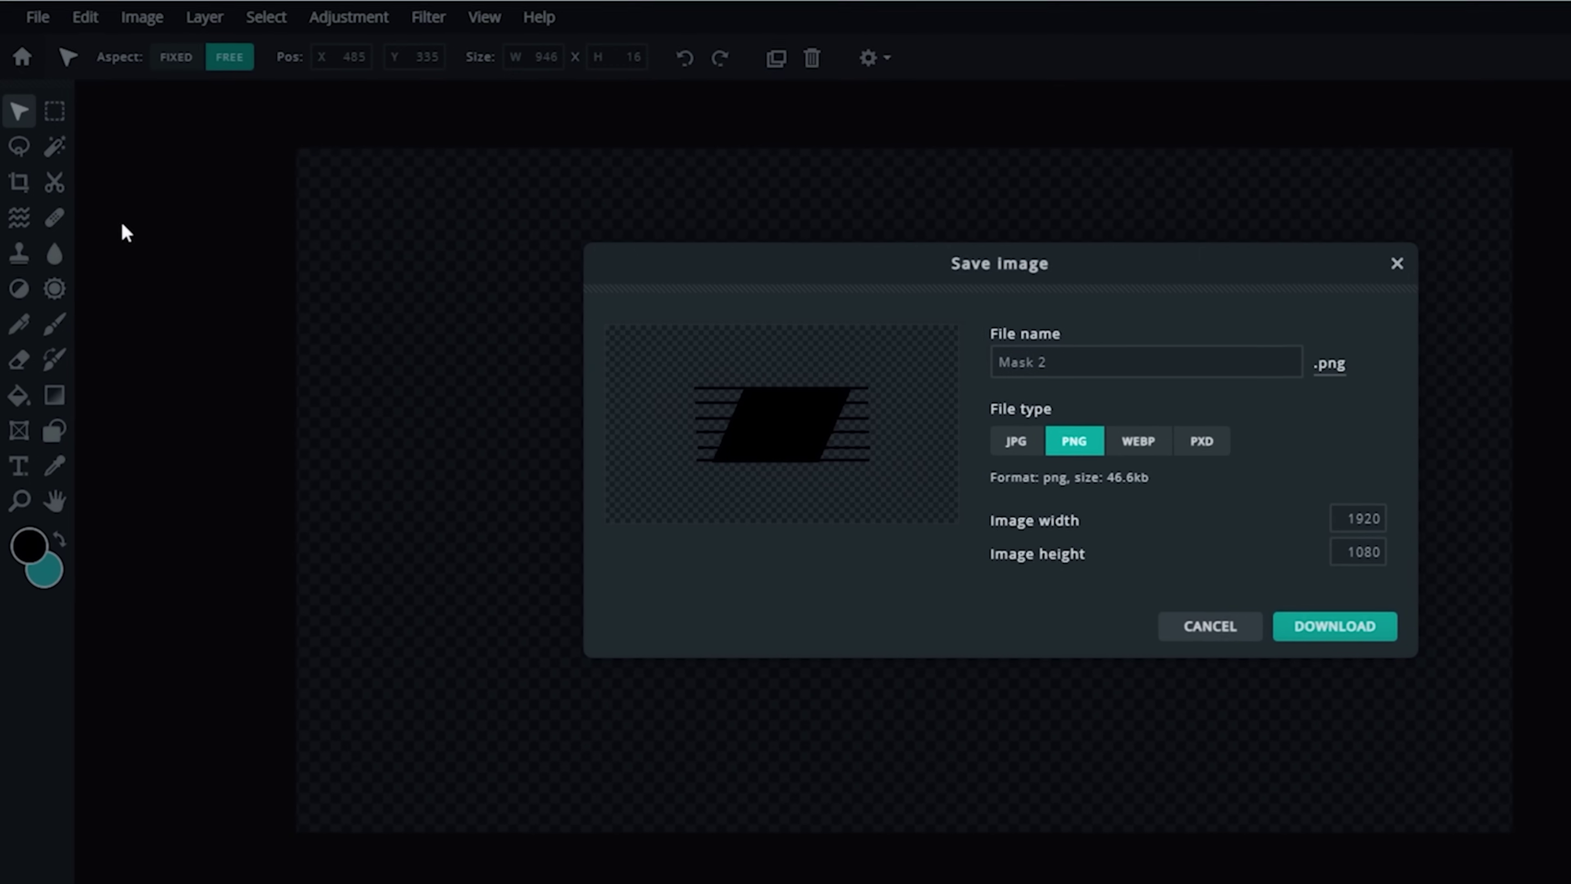
pyautogui.click(1309, 640)
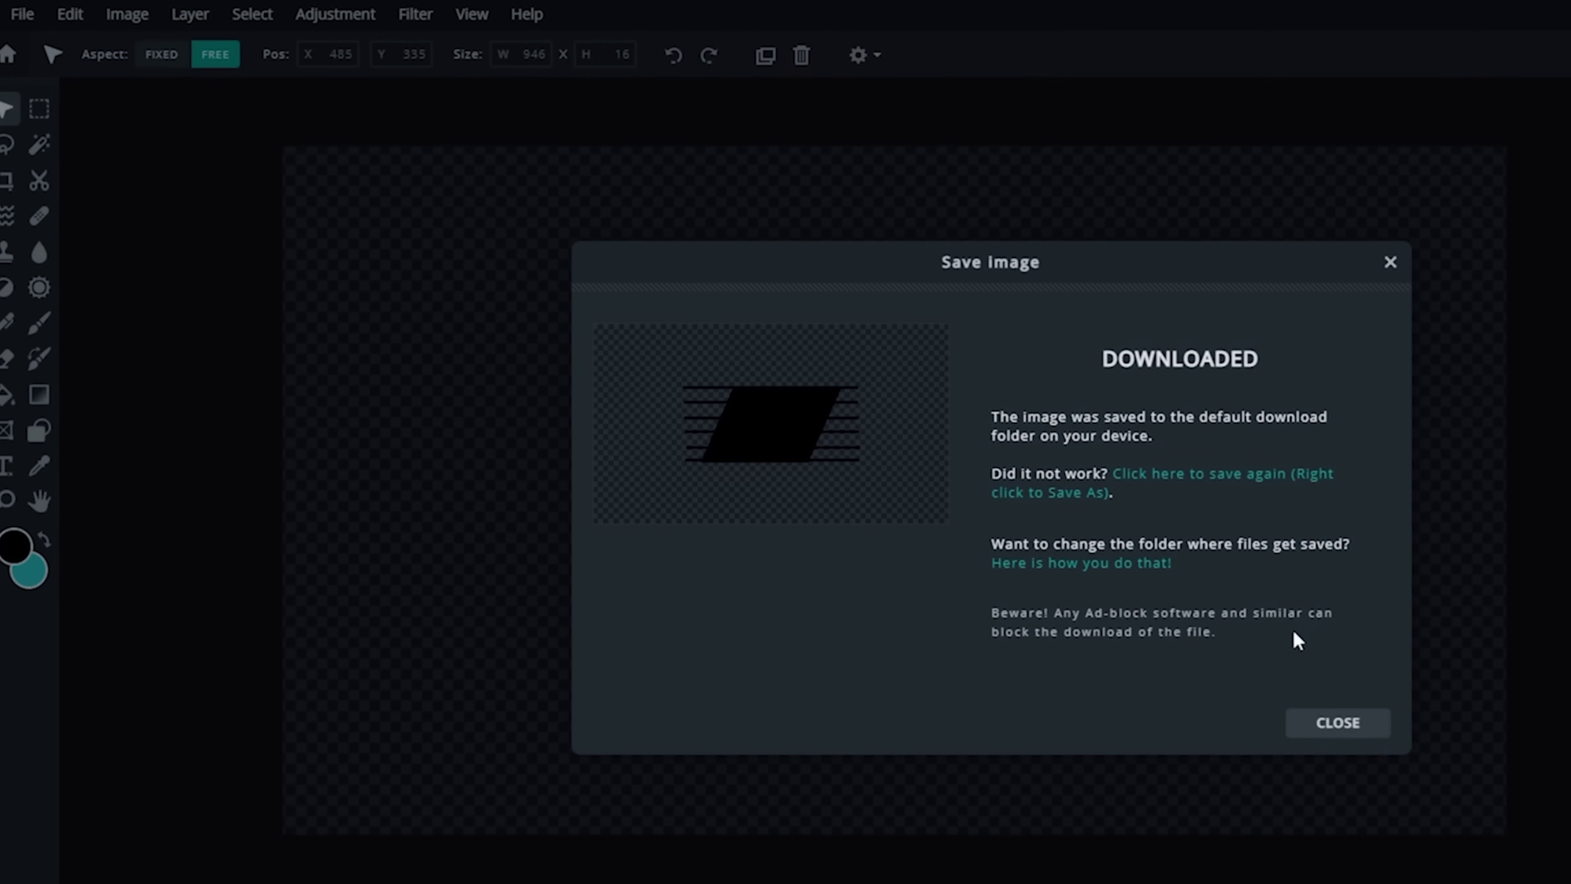
pyautogui.click(1350, 723)
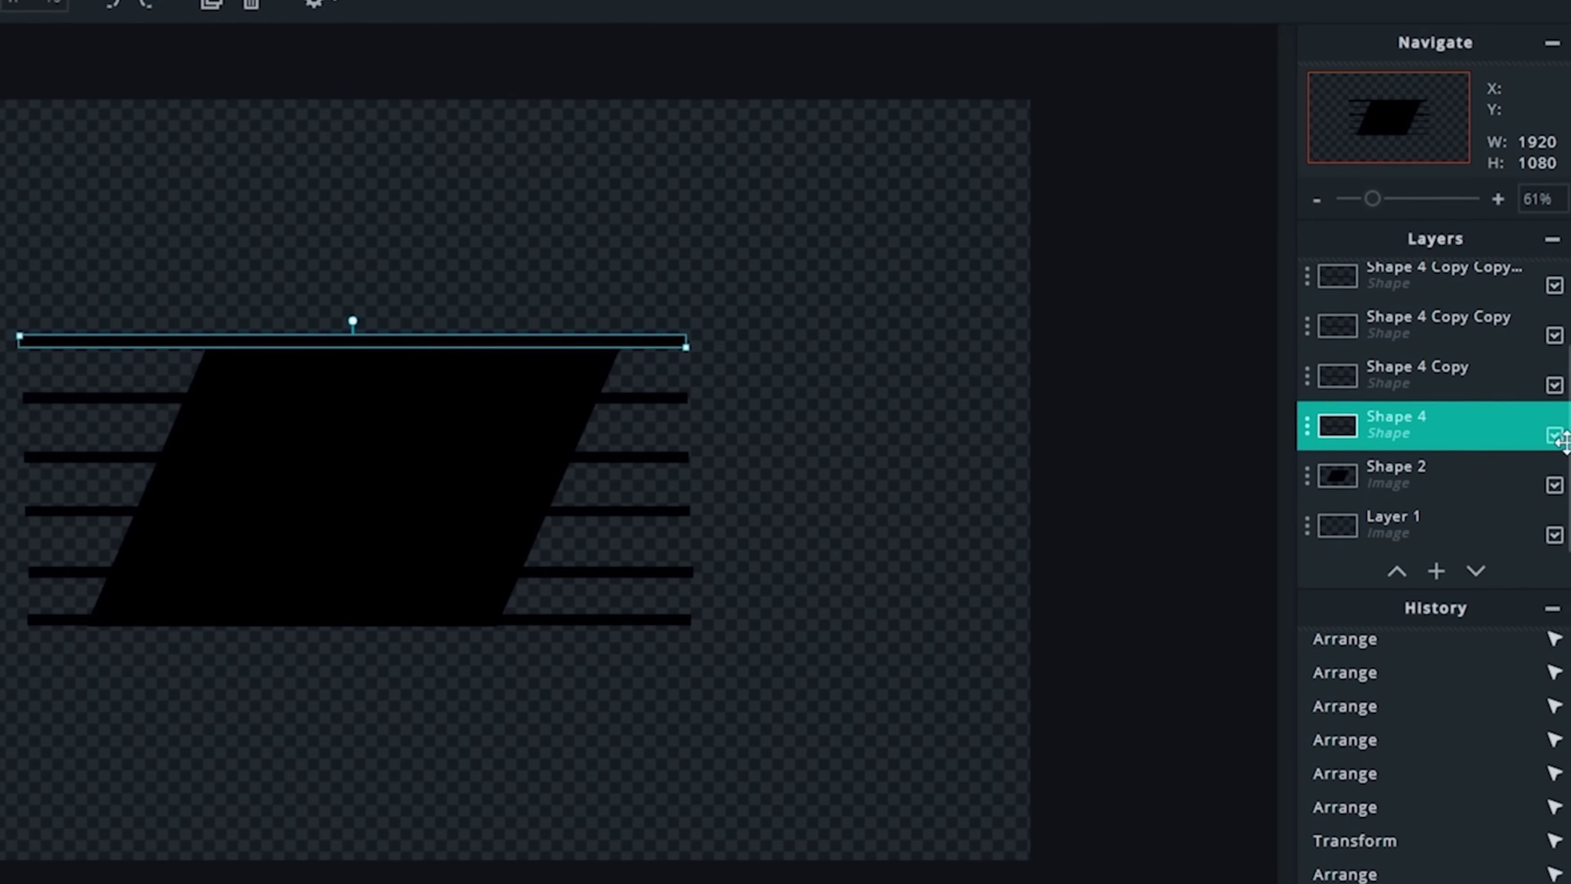
# - Hide Shape 4 and all of its copies, leaving only the parallelogram displayed
pyautogui.click(1551, 435)
pyautogui.click(1550, 384)
pyautogui.click(1551, 335)
pyautogui.click(1551, 285)
pyautogui.scroll(2, 1515, 334)
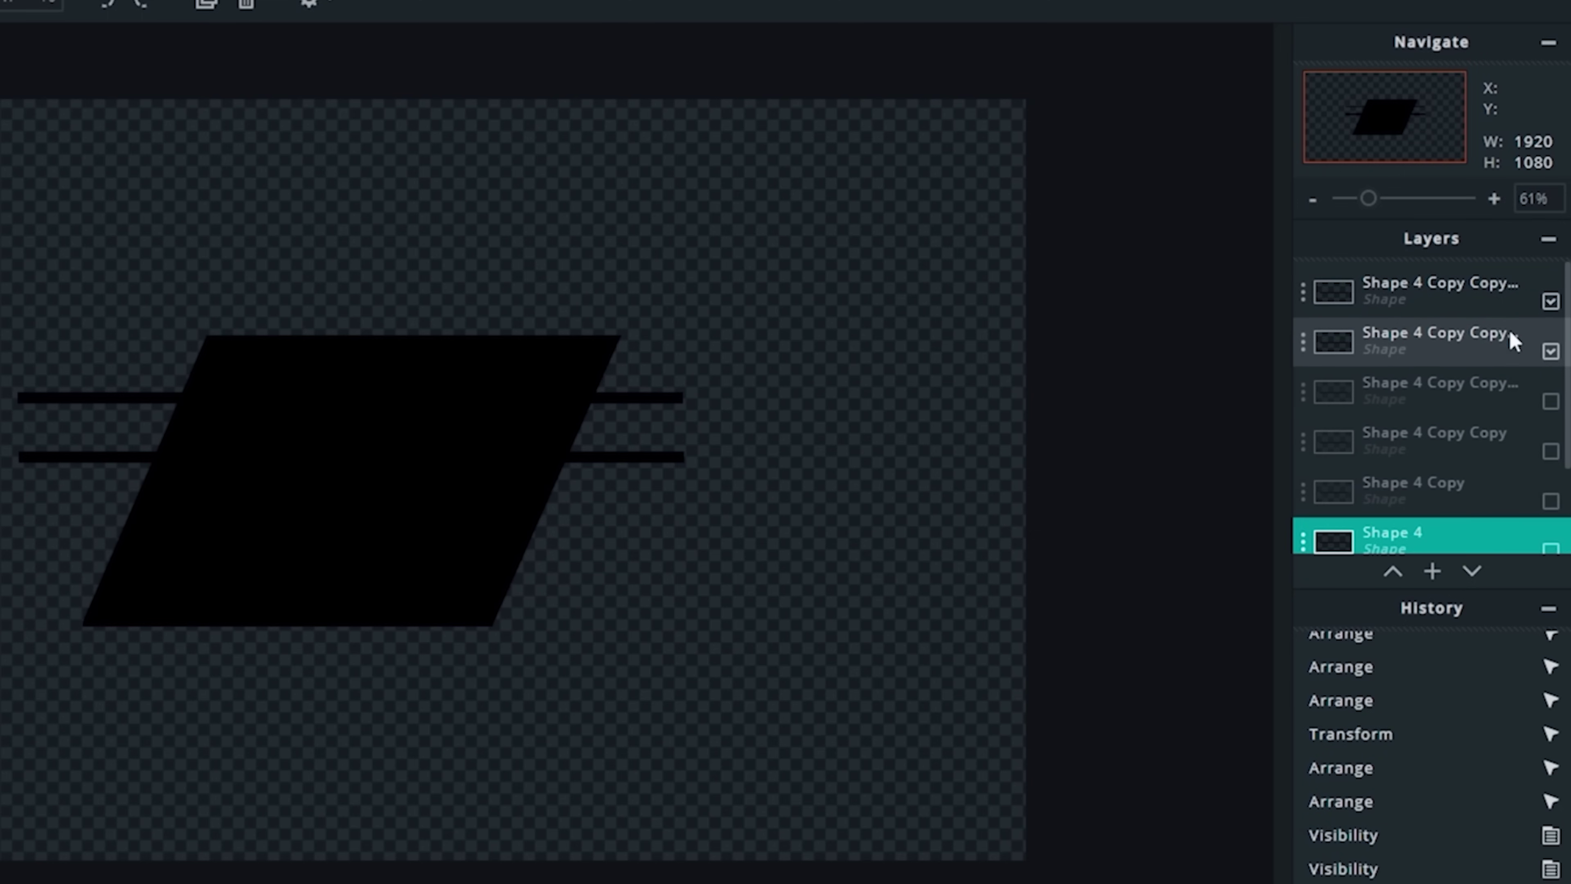
pyautogui.click(1551, 351)
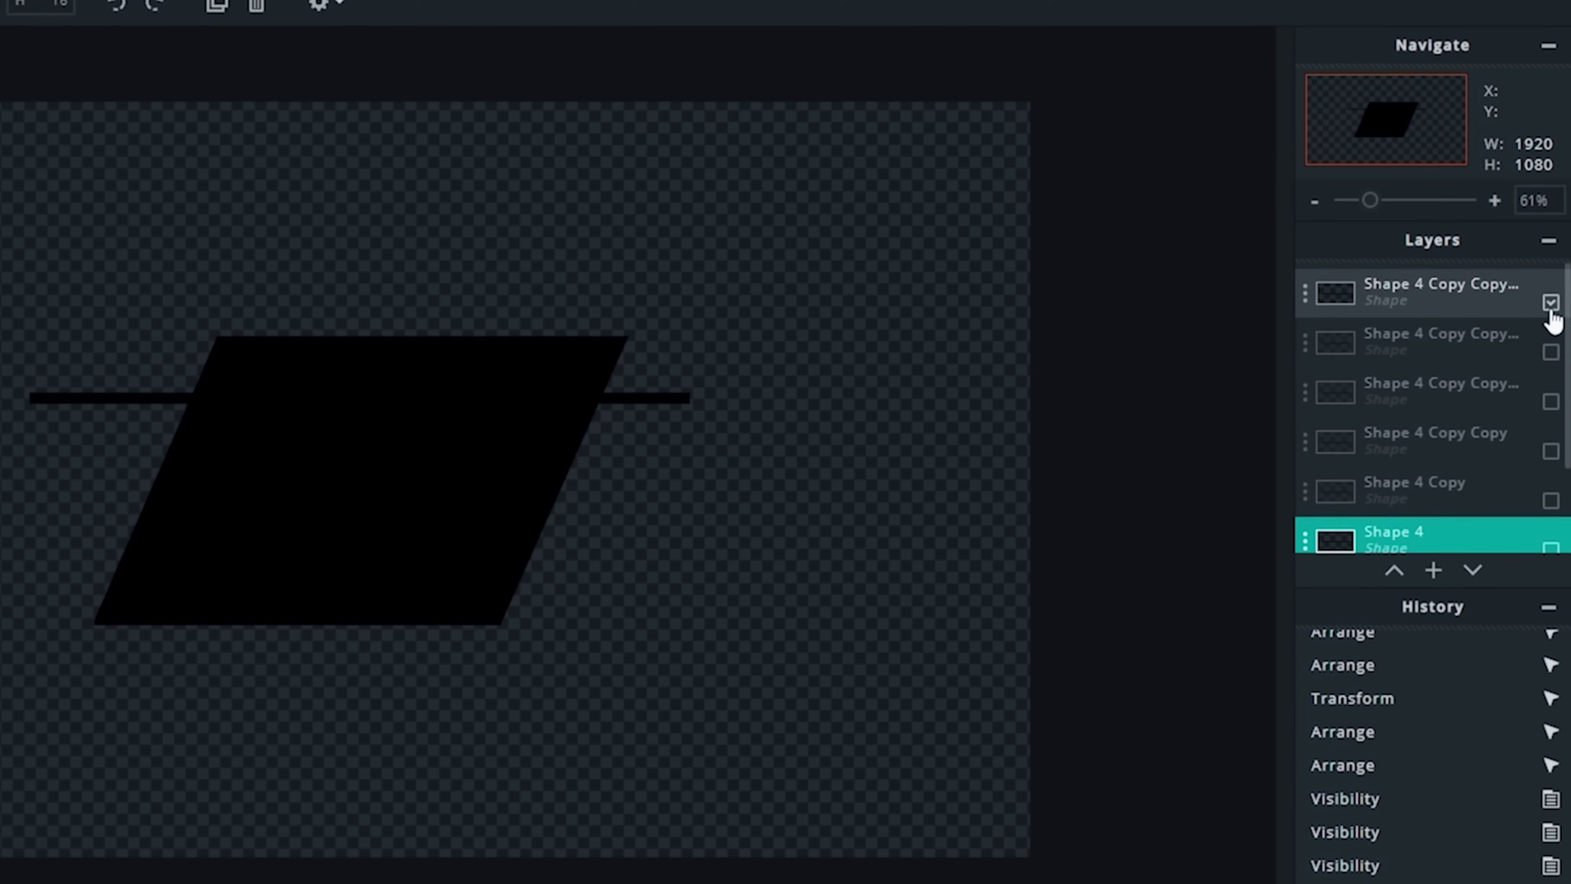
pyautogui.click(1551, 303)
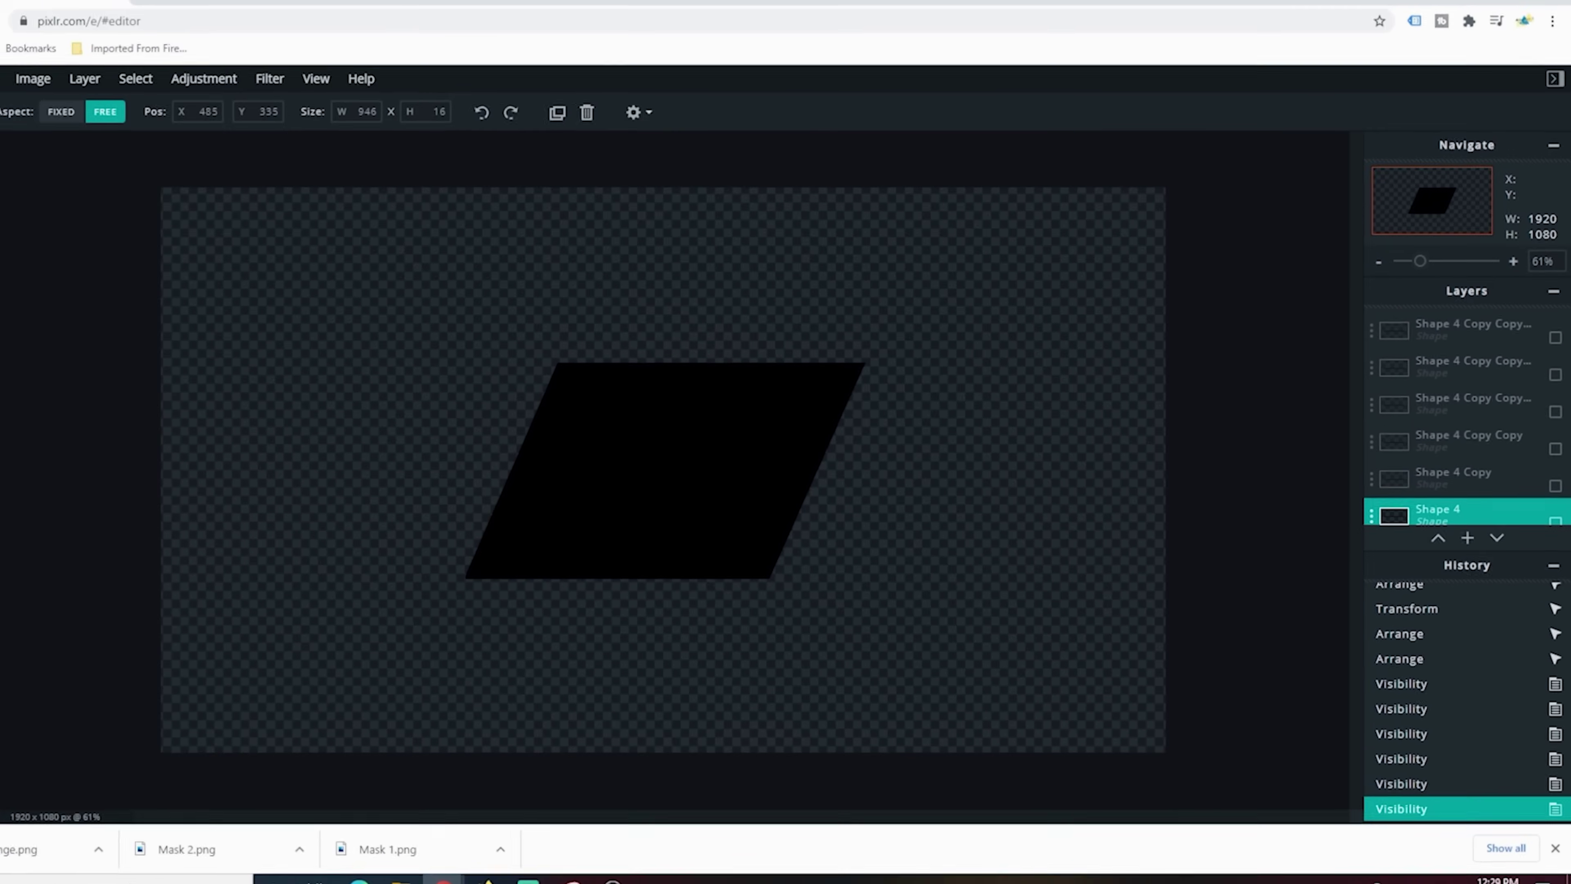
# - Export the plain parallelogram as a 1920 x 1080 PNG named Mask no fringe and close the save dialog
pyautogui.click(32, 99)
pyautogui.click(51, 243)
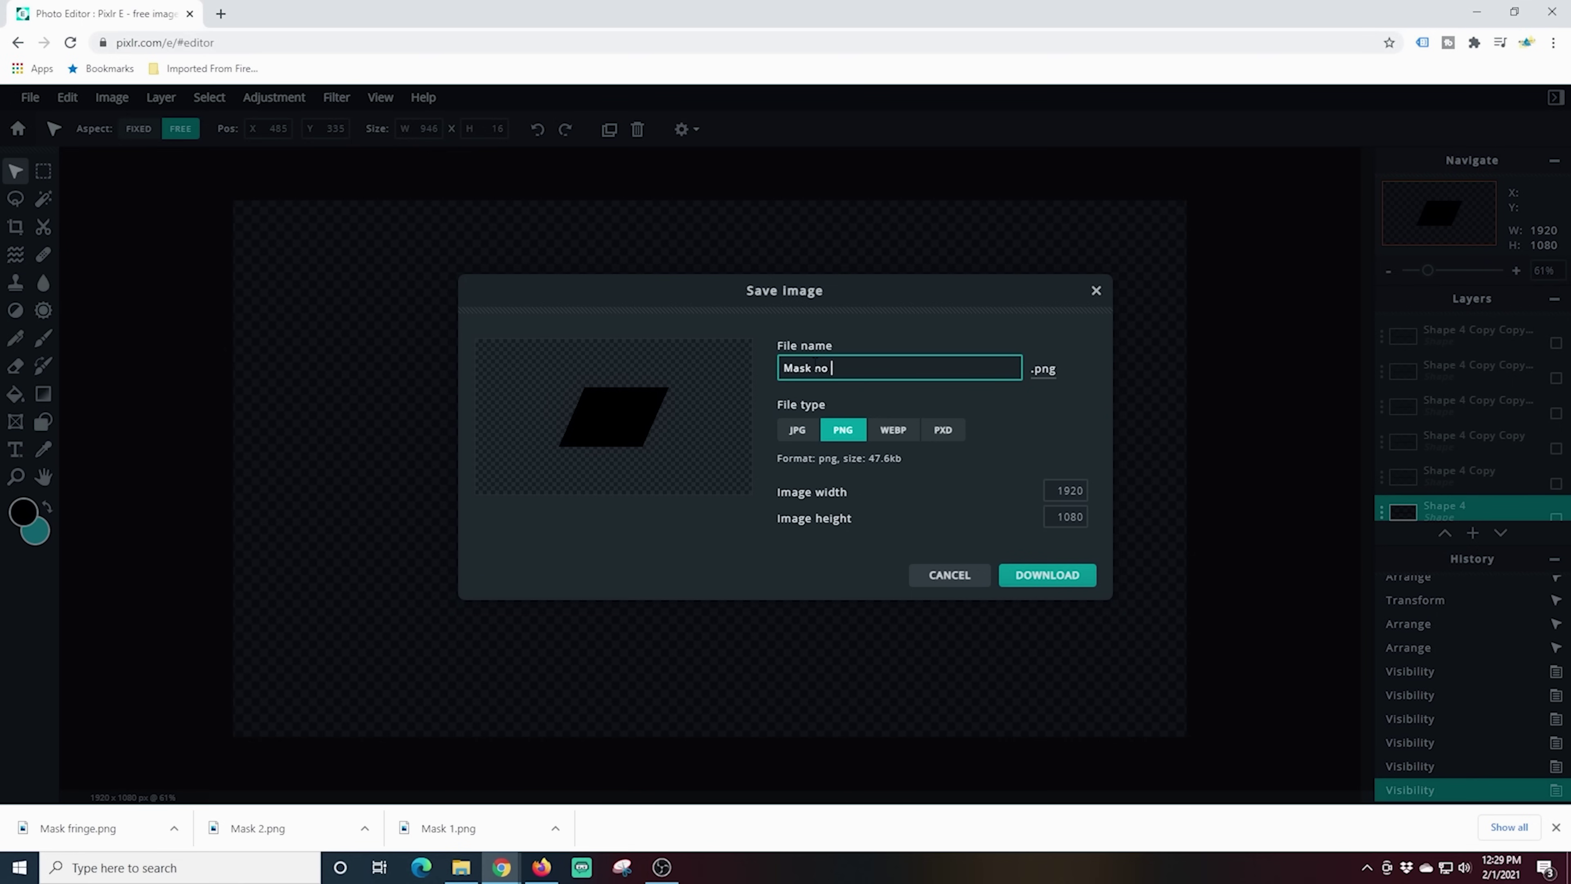
pyautogui.click(1024, 581)
pyautogui.click(1044, 654)
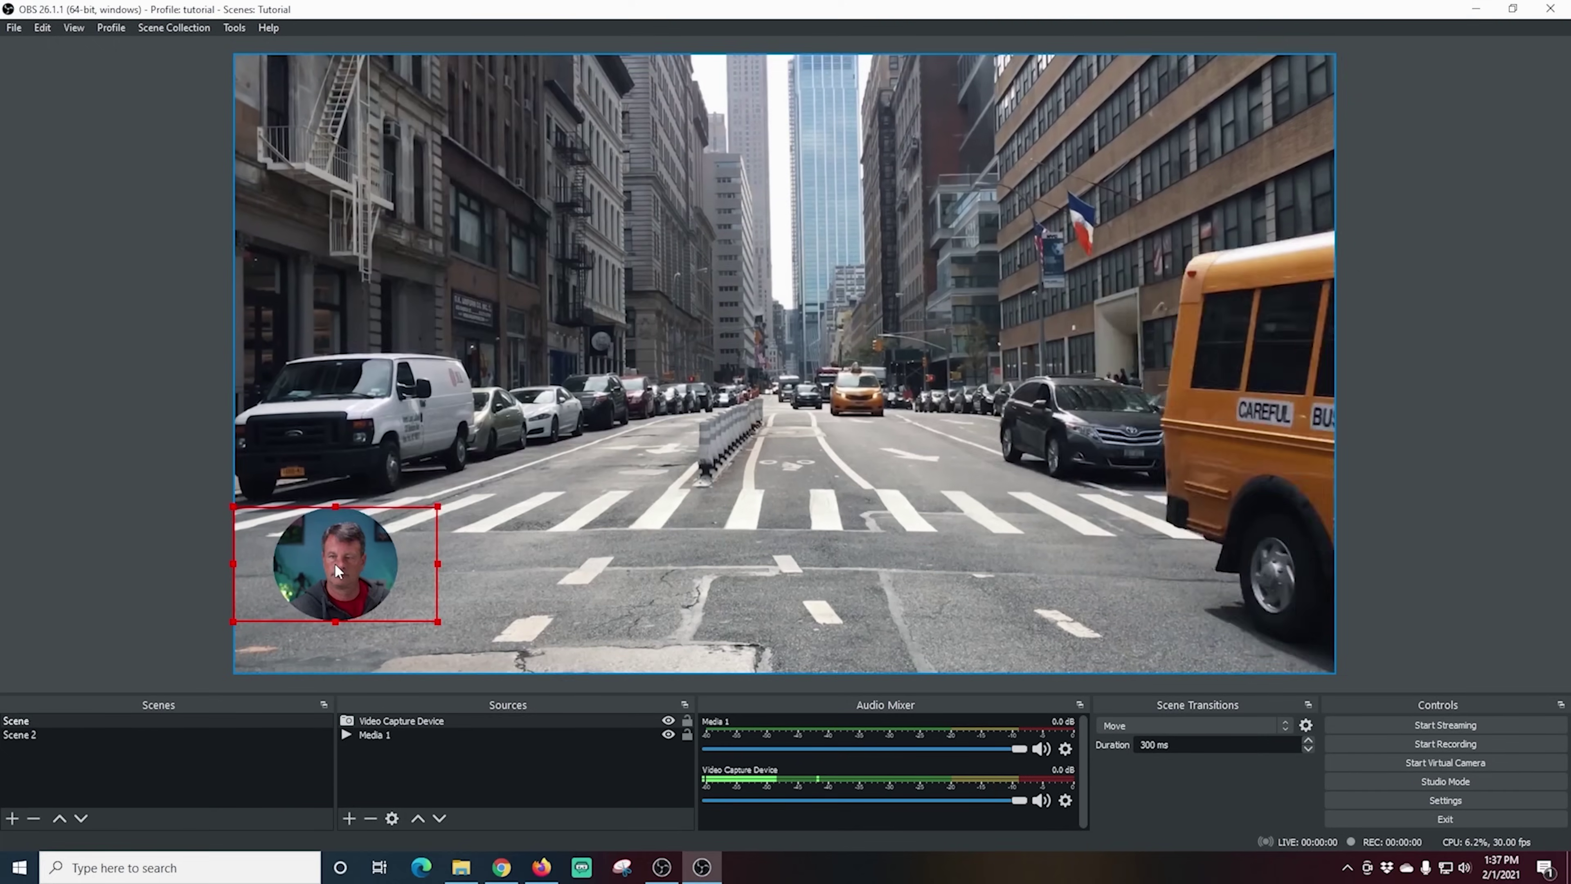
# - Set the webcam's Image Mask/Blend filter to use Mask 2 no fringe.png and close the filters window
pyautogui.rightClick(334, 563)
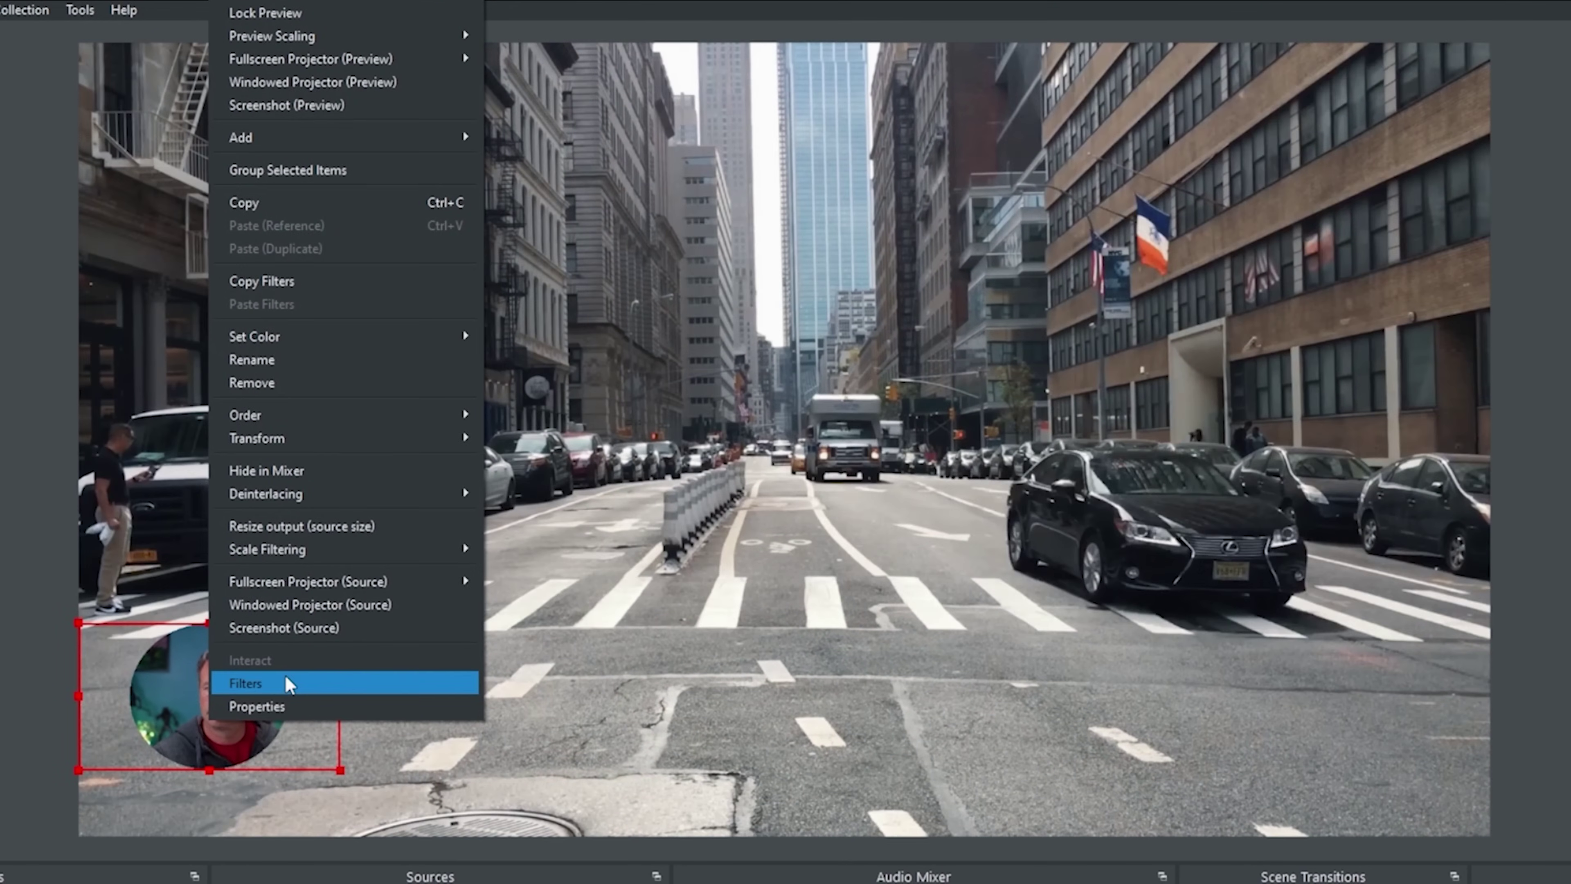
pyautogui.click(285, 681)
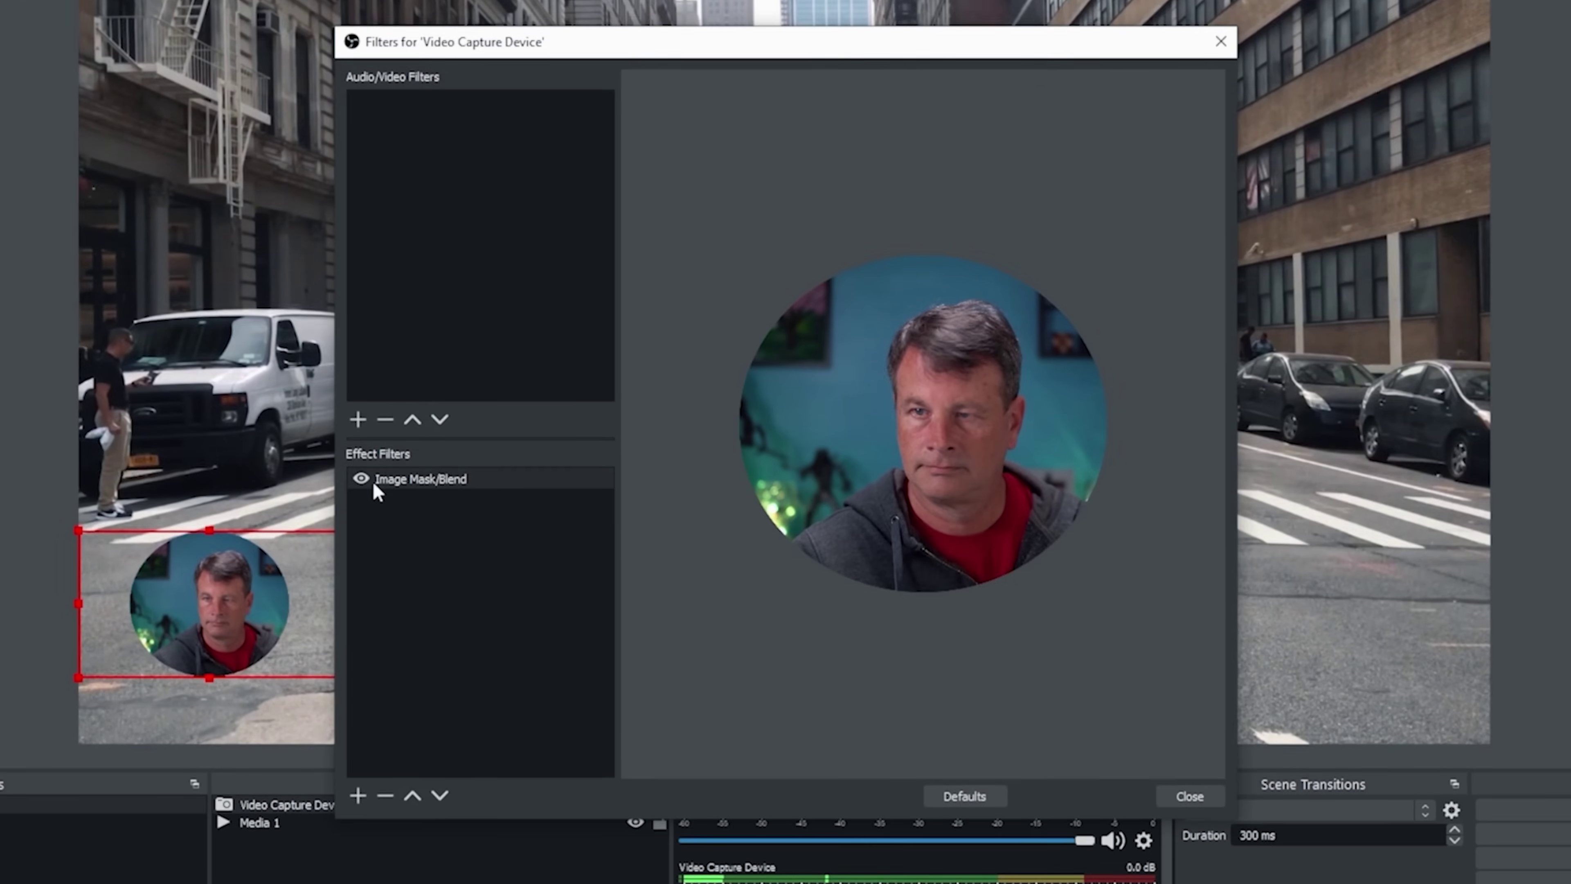
pyautogui.click(392, 480)
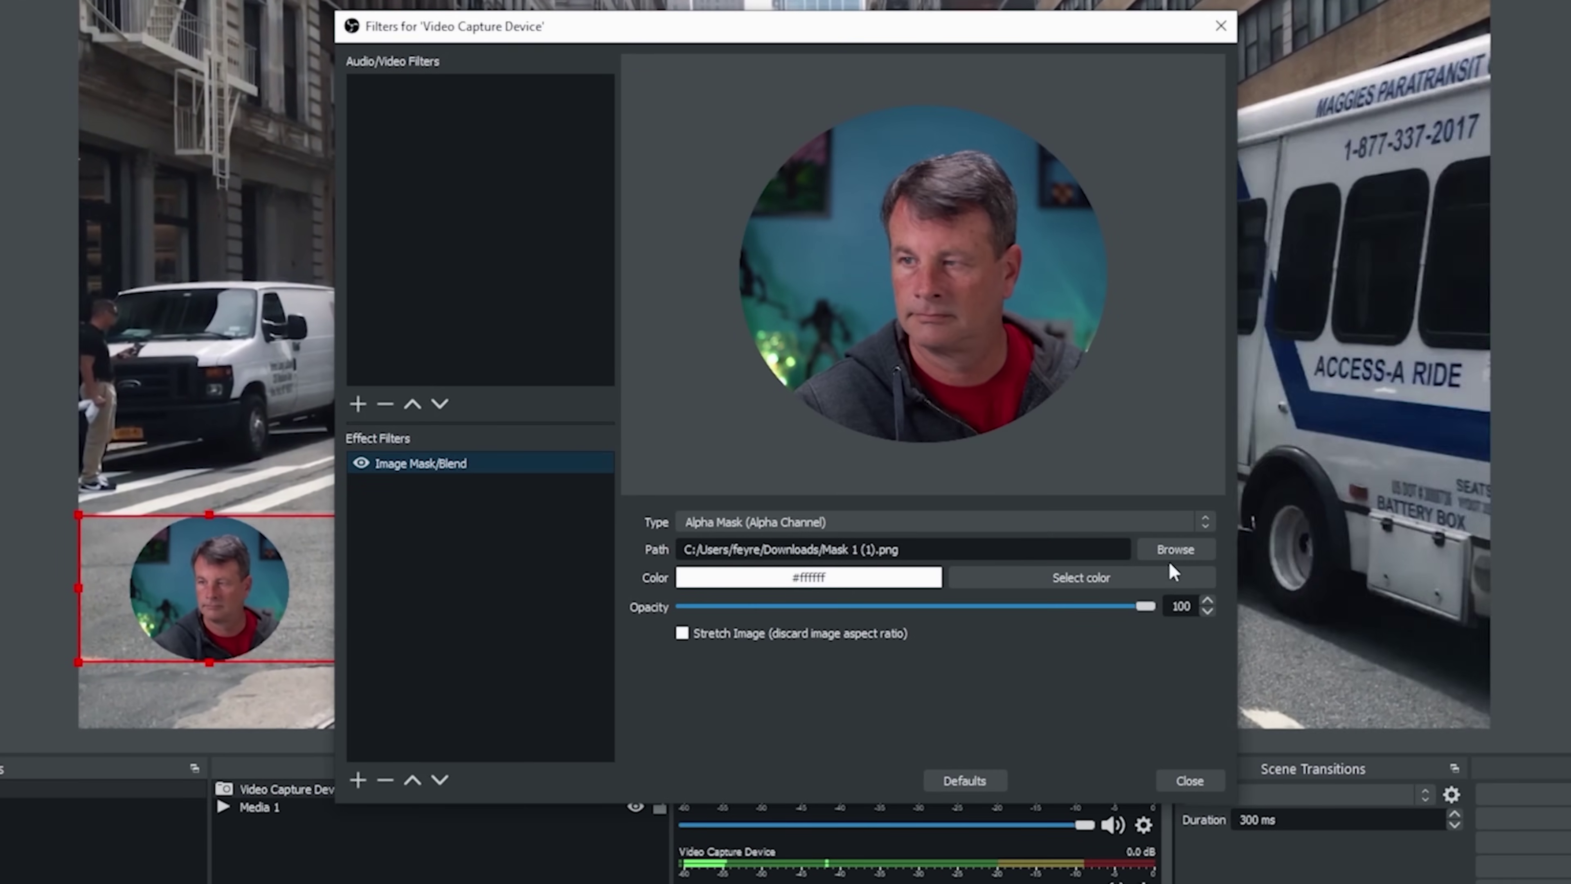
pyautogui.click(1172, 549)
pyautogui.click(689, 271)
pyautogui.click(1150, 576)
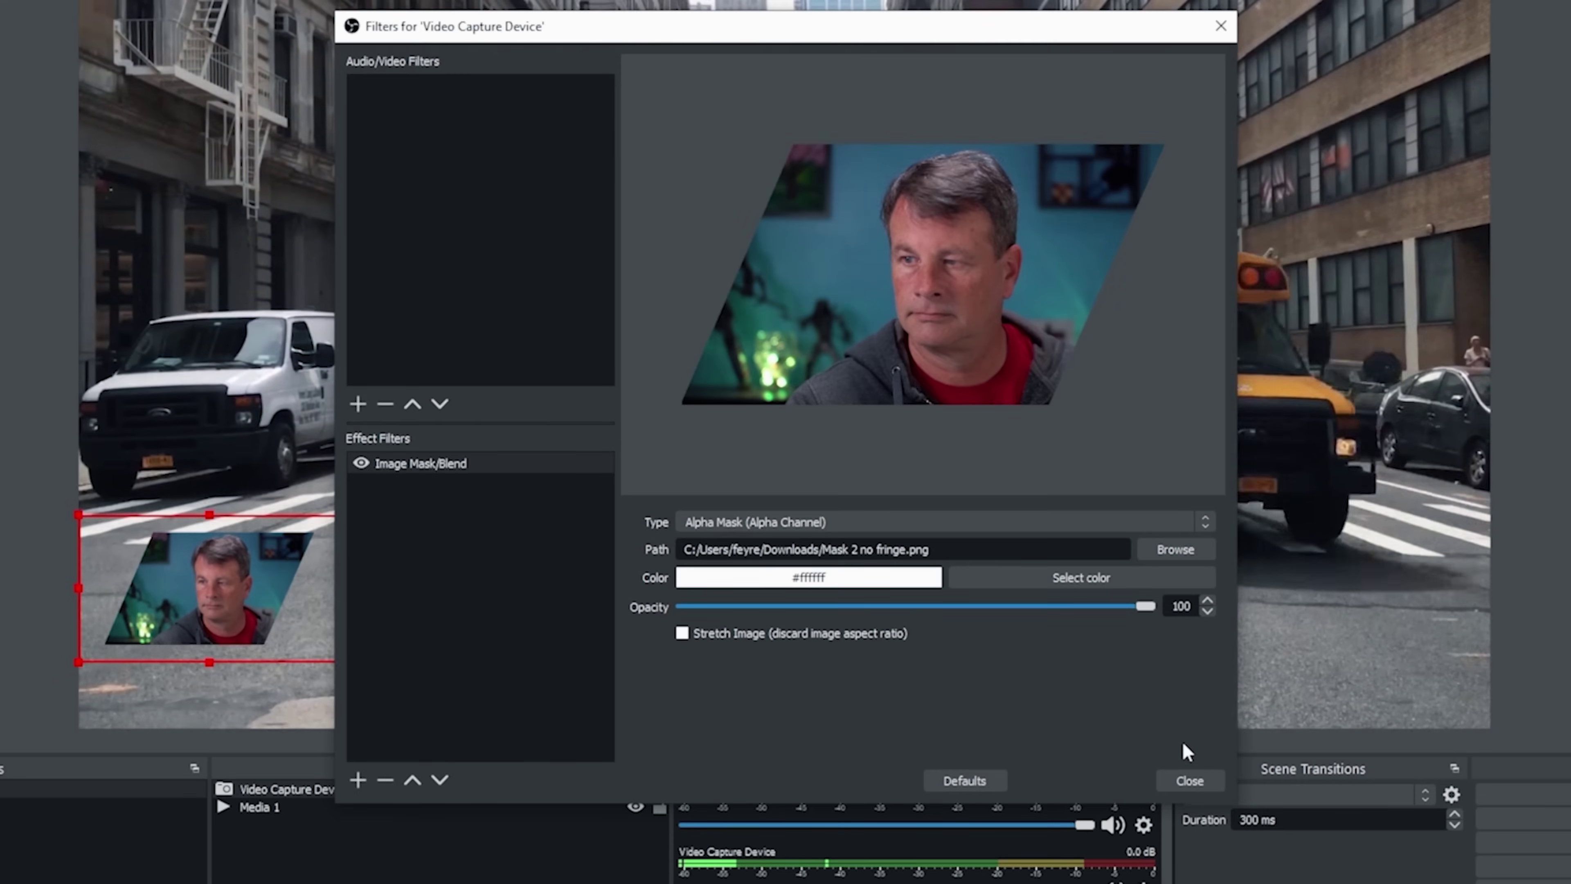
pyautogui.click(1189, 780)
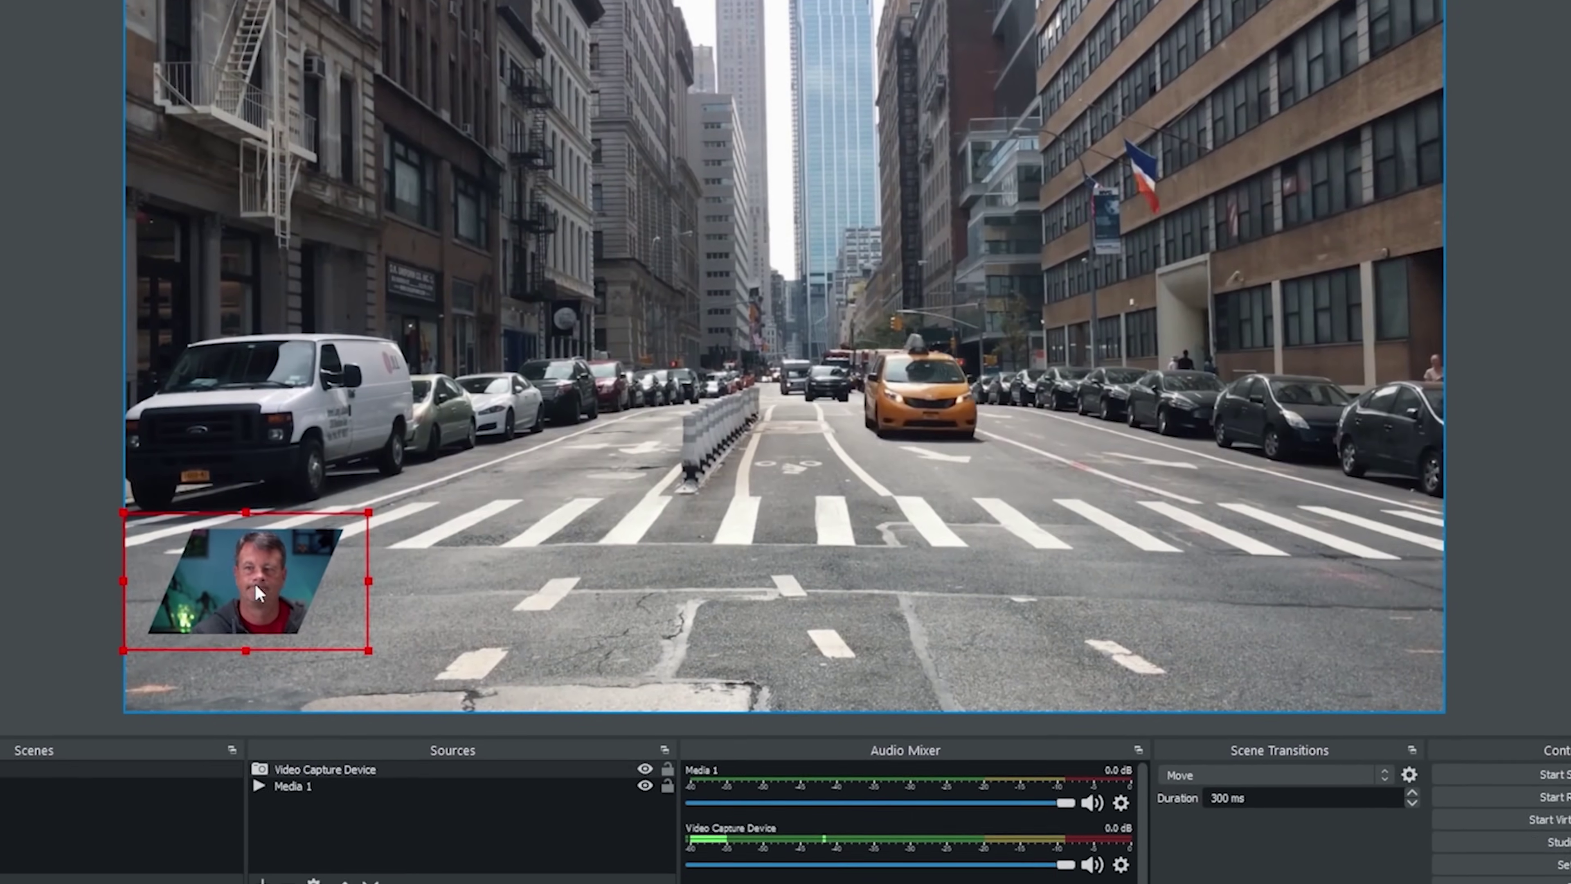
# - Hide the Media 1 street video, and move and enlarge the webcam source near the middle of the canvas
pyautogui.moveTo(254, 584); pyautogui.dragTo(633, 302)
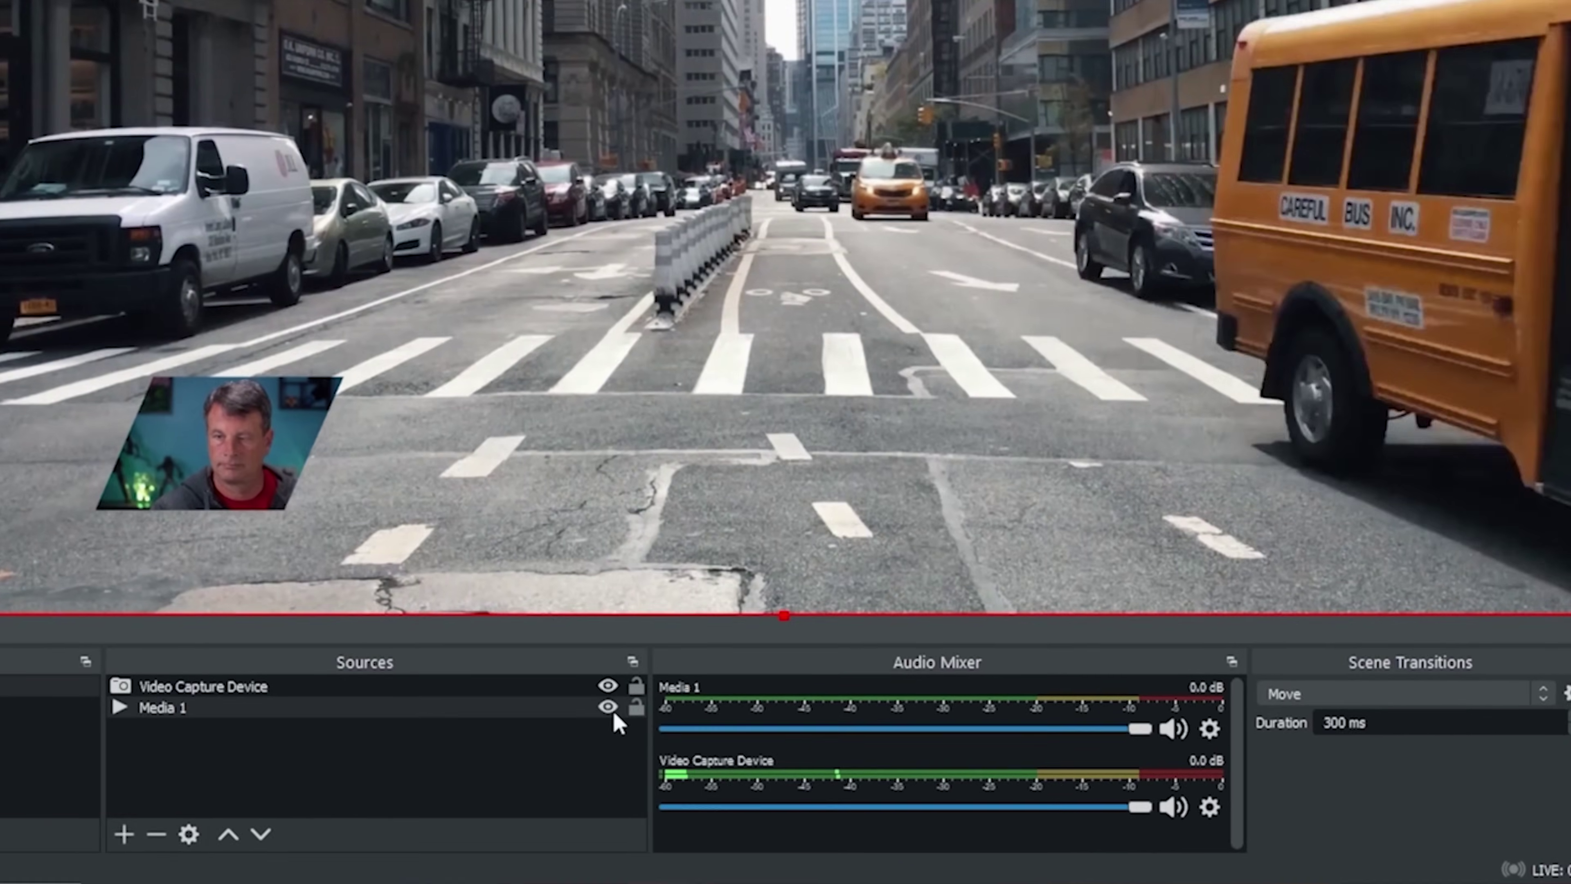
pyautogui.click(669, 736)
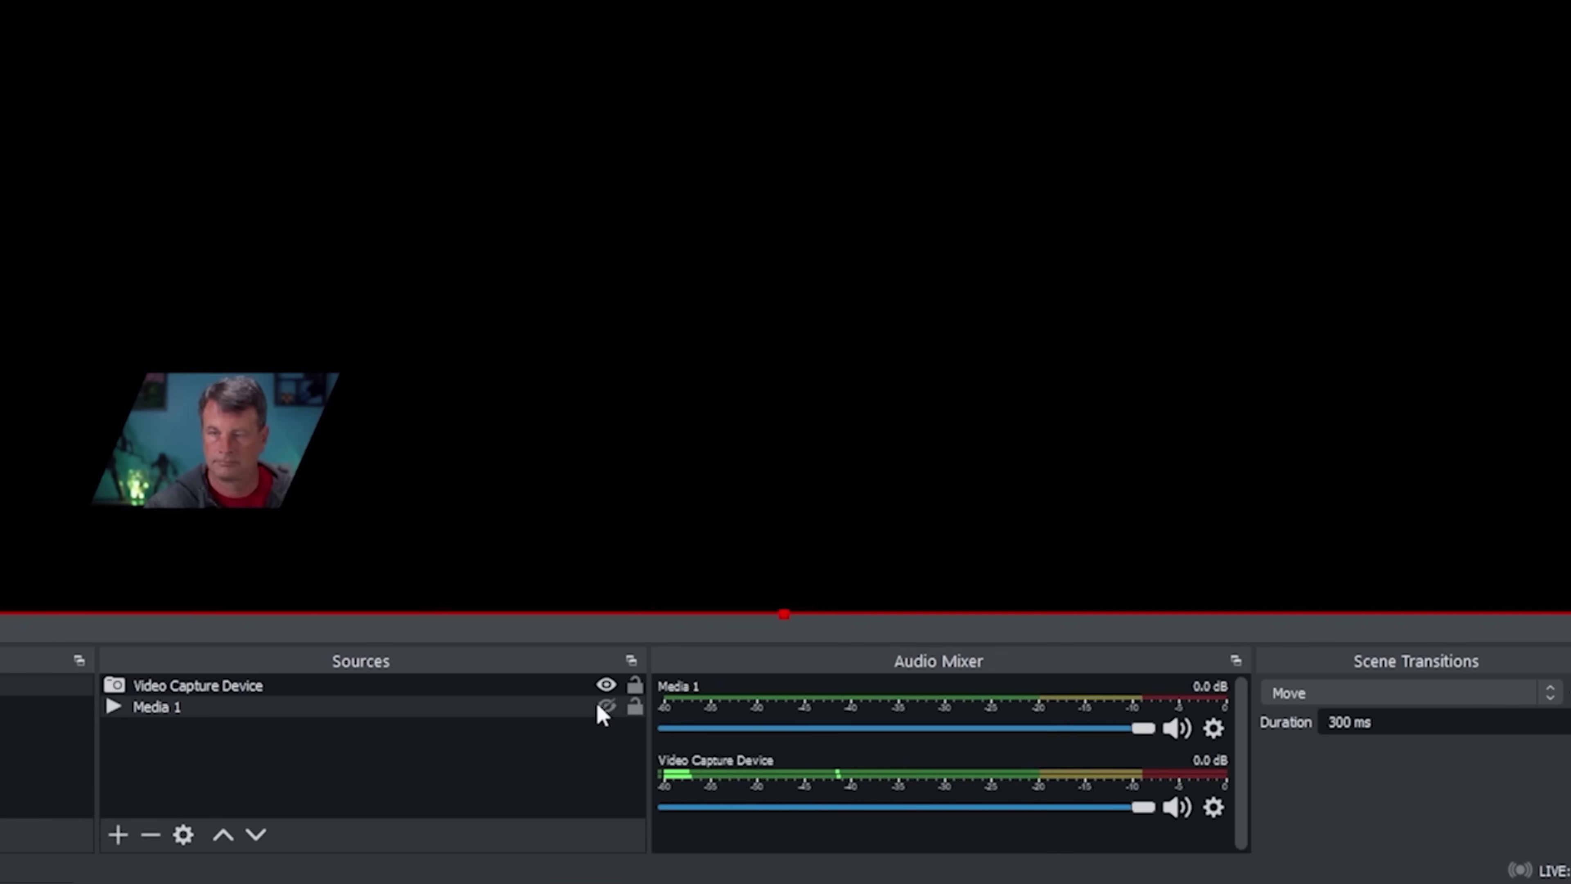
pyautogui.moveTo(279, 482); pyautogui.dragTo(533, 5)
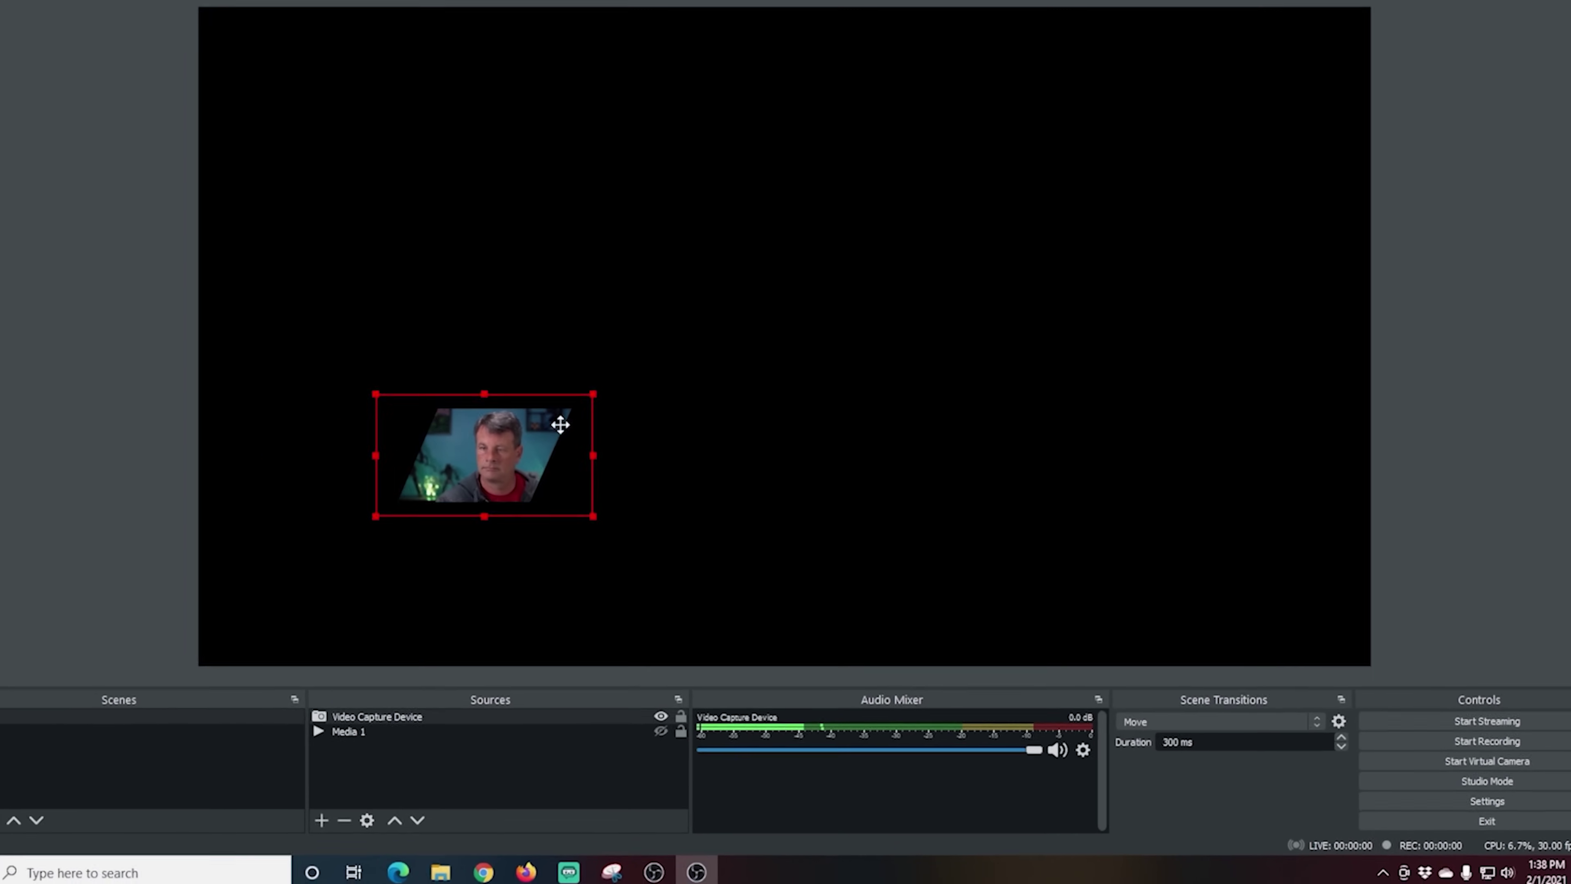
pyautogui.moveTo(685, 323); pyautogui.dragTo(989, 541)
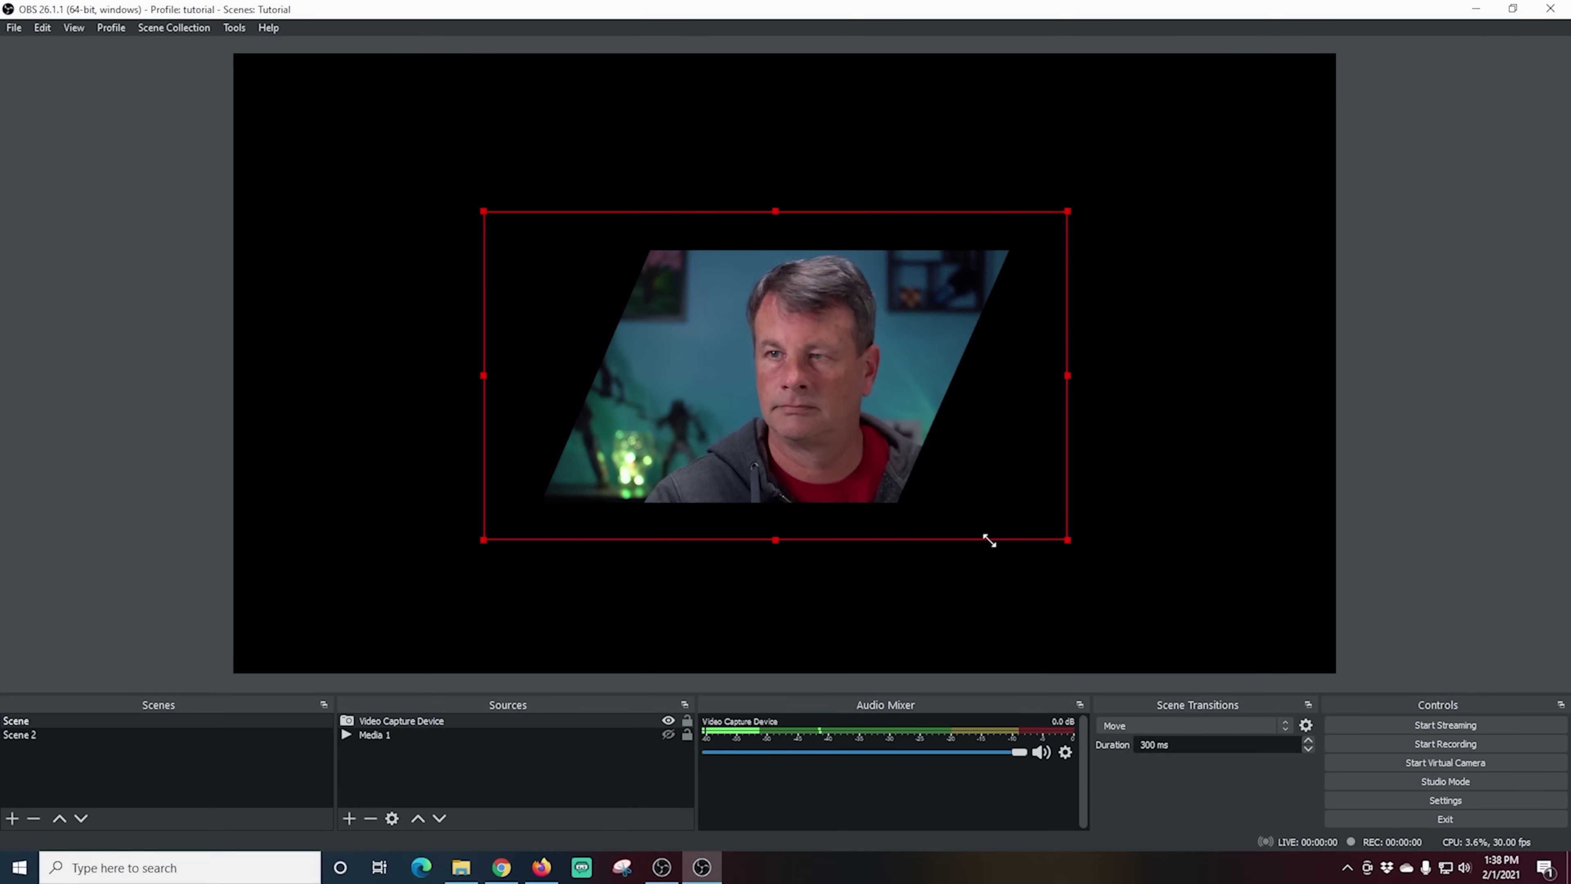
pyautogui.moveTo(849, 477); pyautogui.dragTo(811, 422)
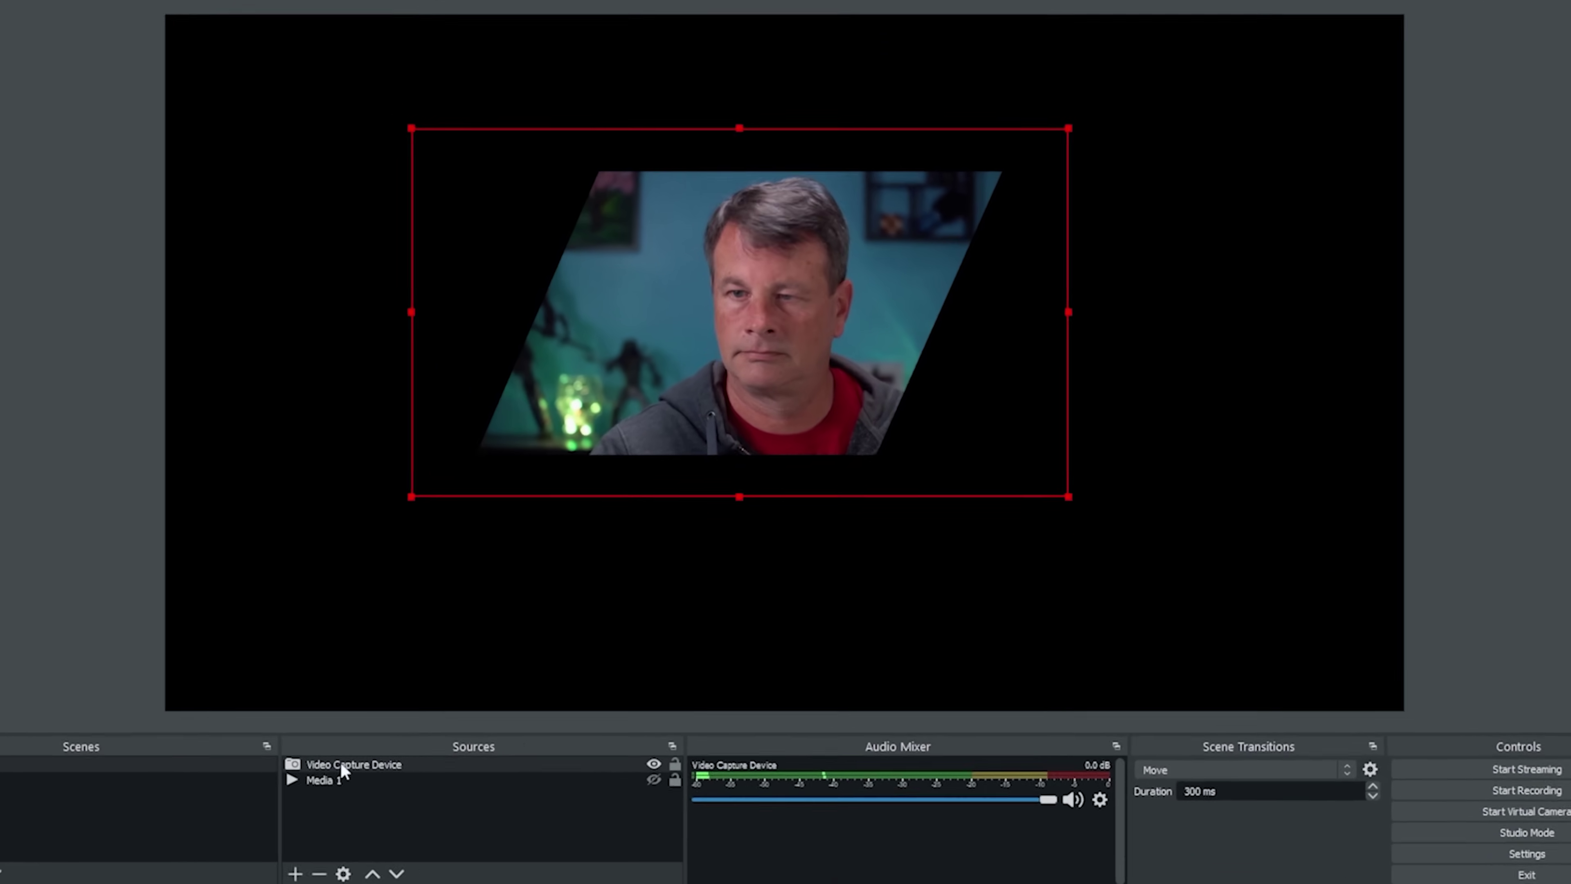
# - Change the mask image in the webcam's Image Mask/Blend filter to Mask 2 Fringe.png and close the filters window
pyautogui.rightClick(396, 721)
pyautogui.click(374, 785)
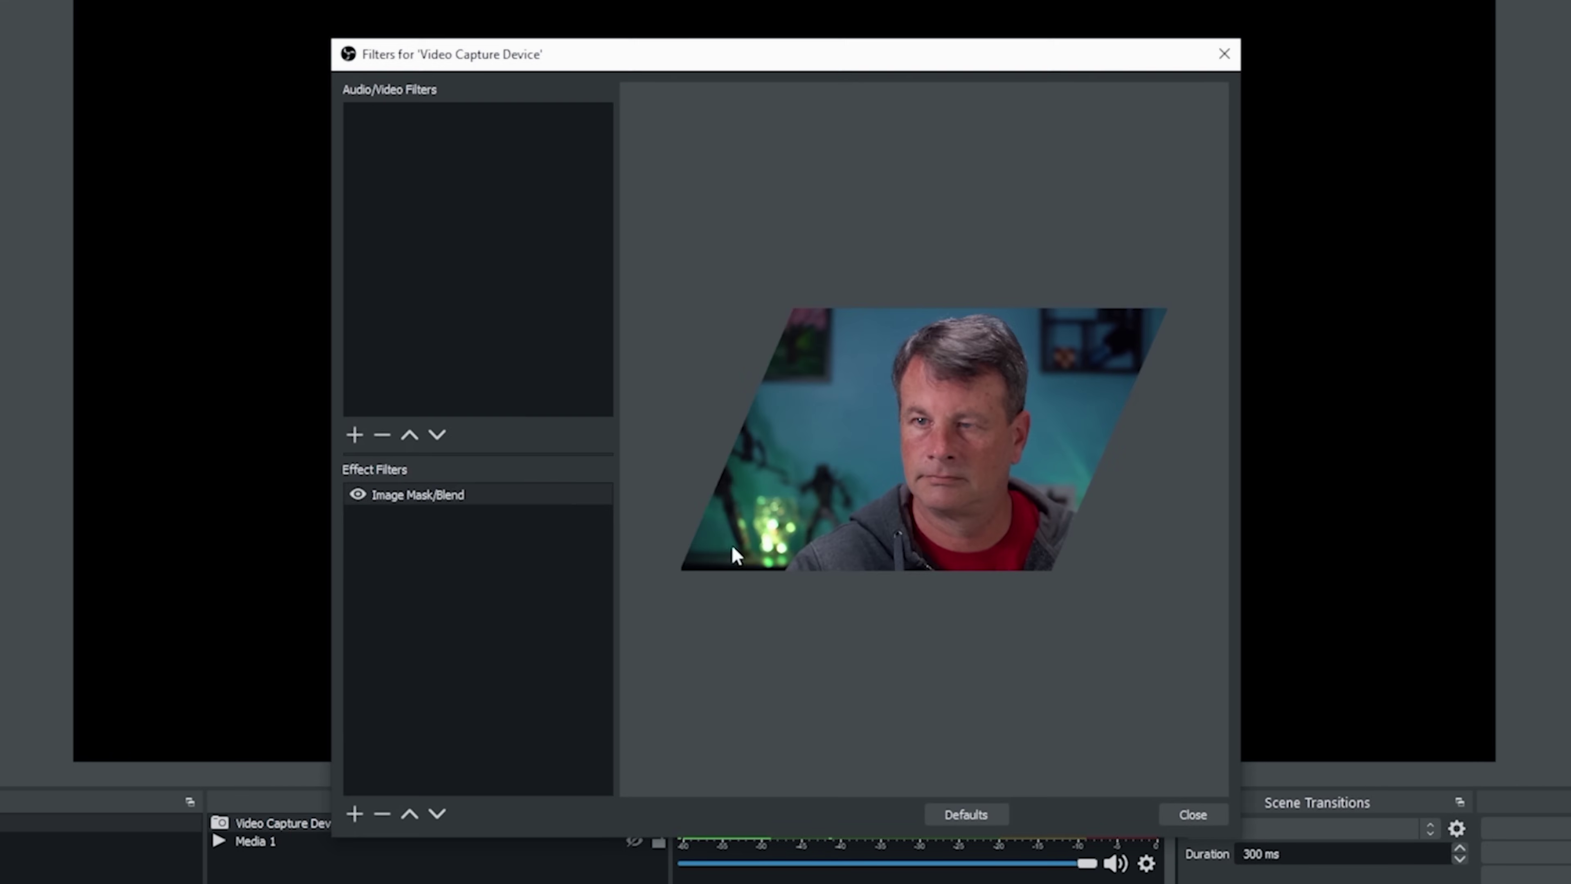
pyautogui.click(439, 495)
pyautogui.click(1171, 577)
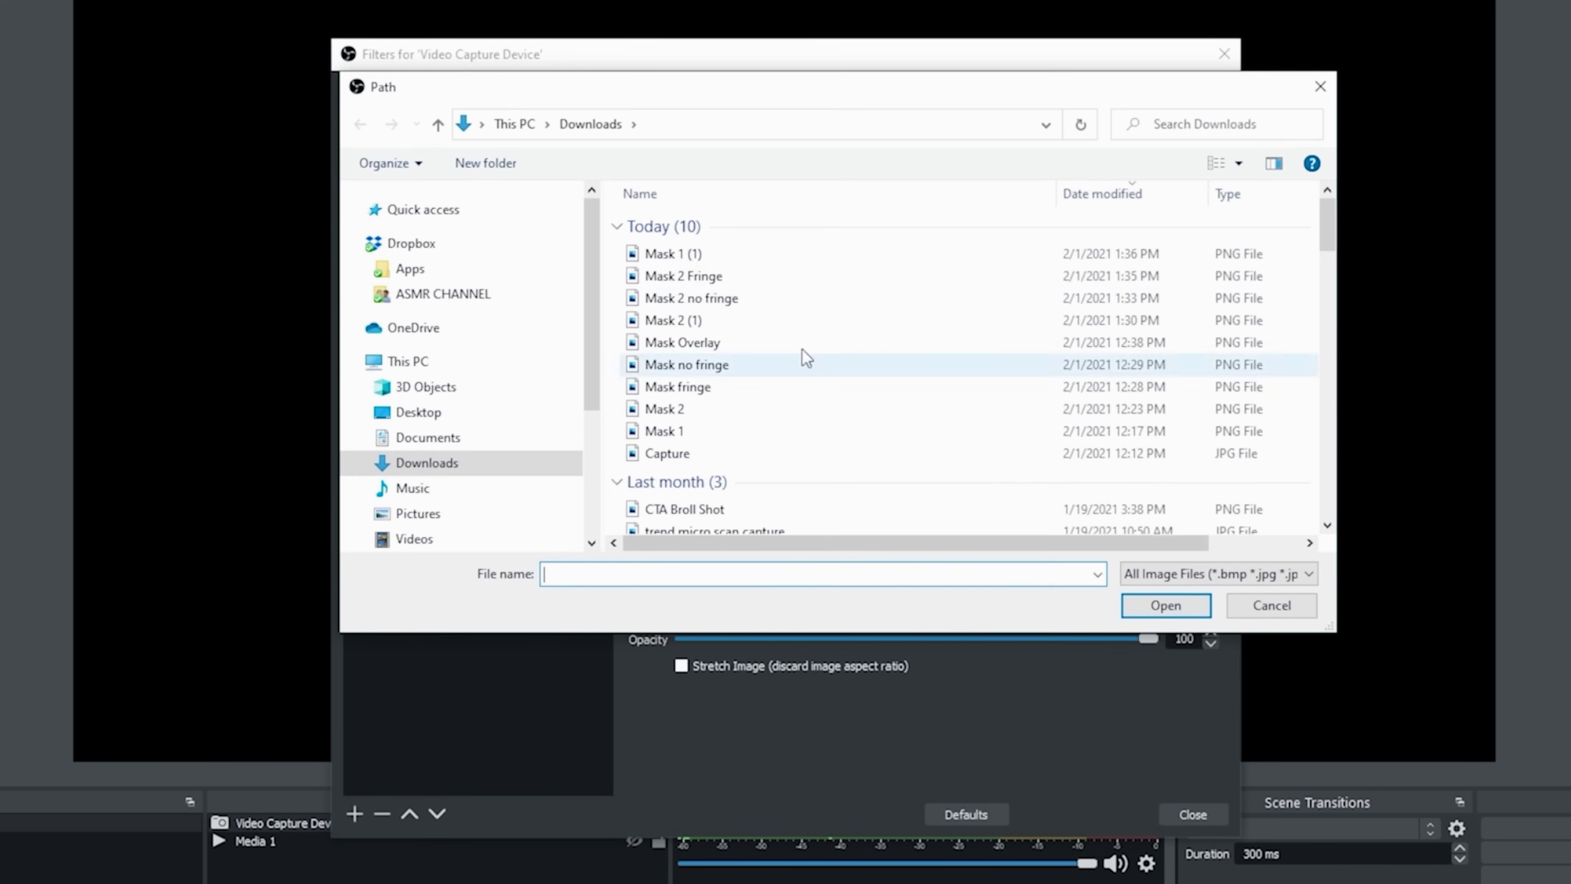
pyautogui.click(673, 278)
pyautogui.click(1150, 604)
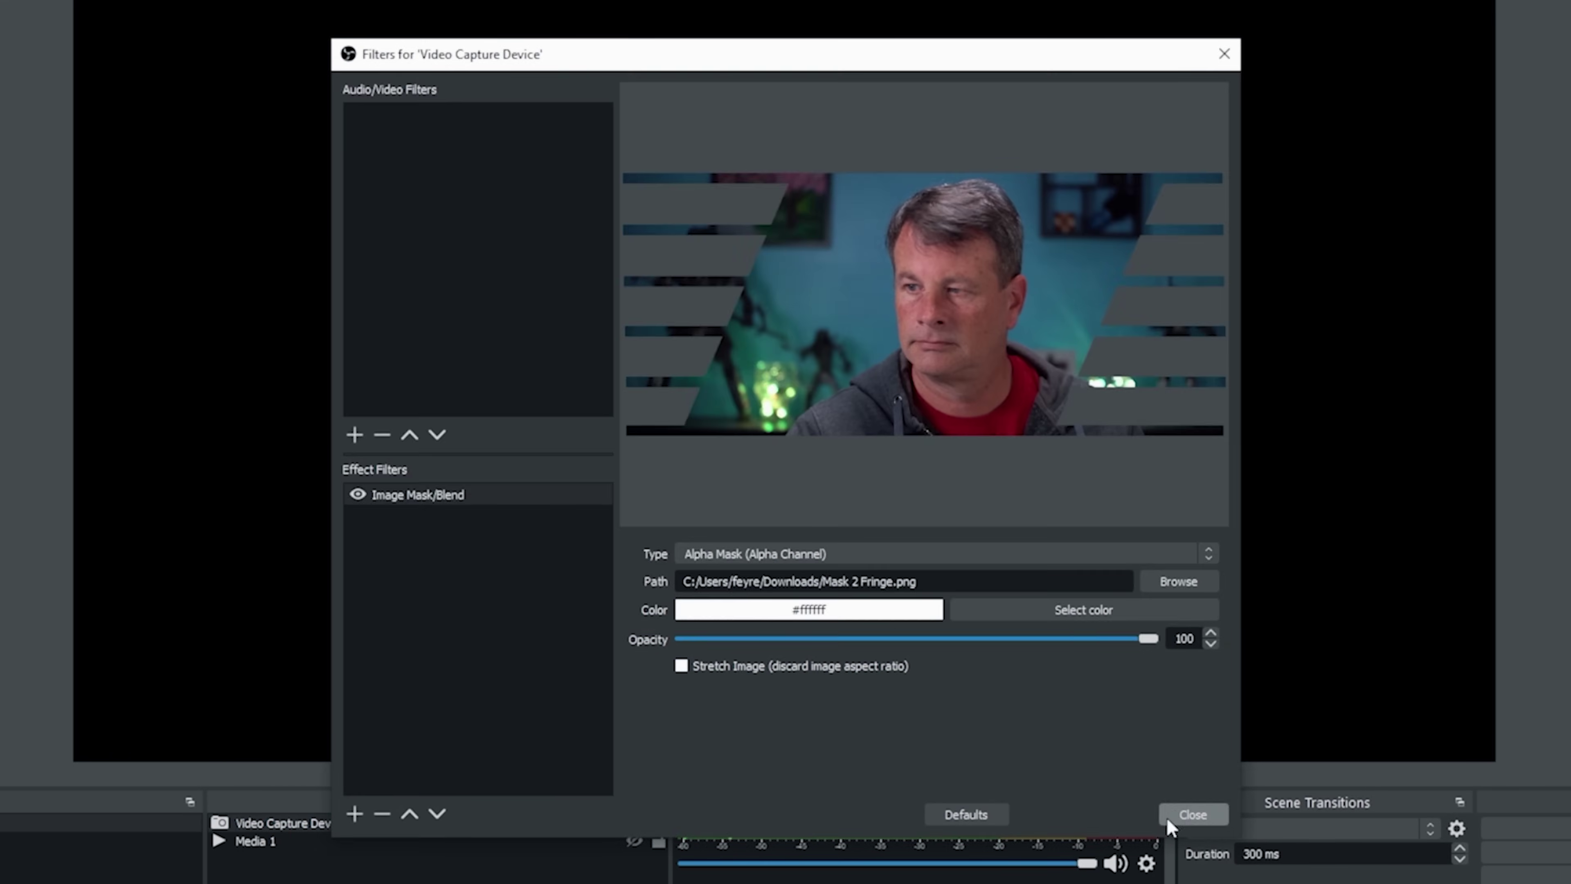
pyautogui.click(1185, 814)
# - Shrink the lined webcam source and move it to the upper-left corner of the canvas
pyautogui.moveTo(945, 446); pyautogui.dragTo(576, 498)
pyautogui.moveTo(926, 246); pyautogui.dragTo(630, 393)
pyautogui.moveTo(450, 525); pyautogui.dragTo(373, 97)
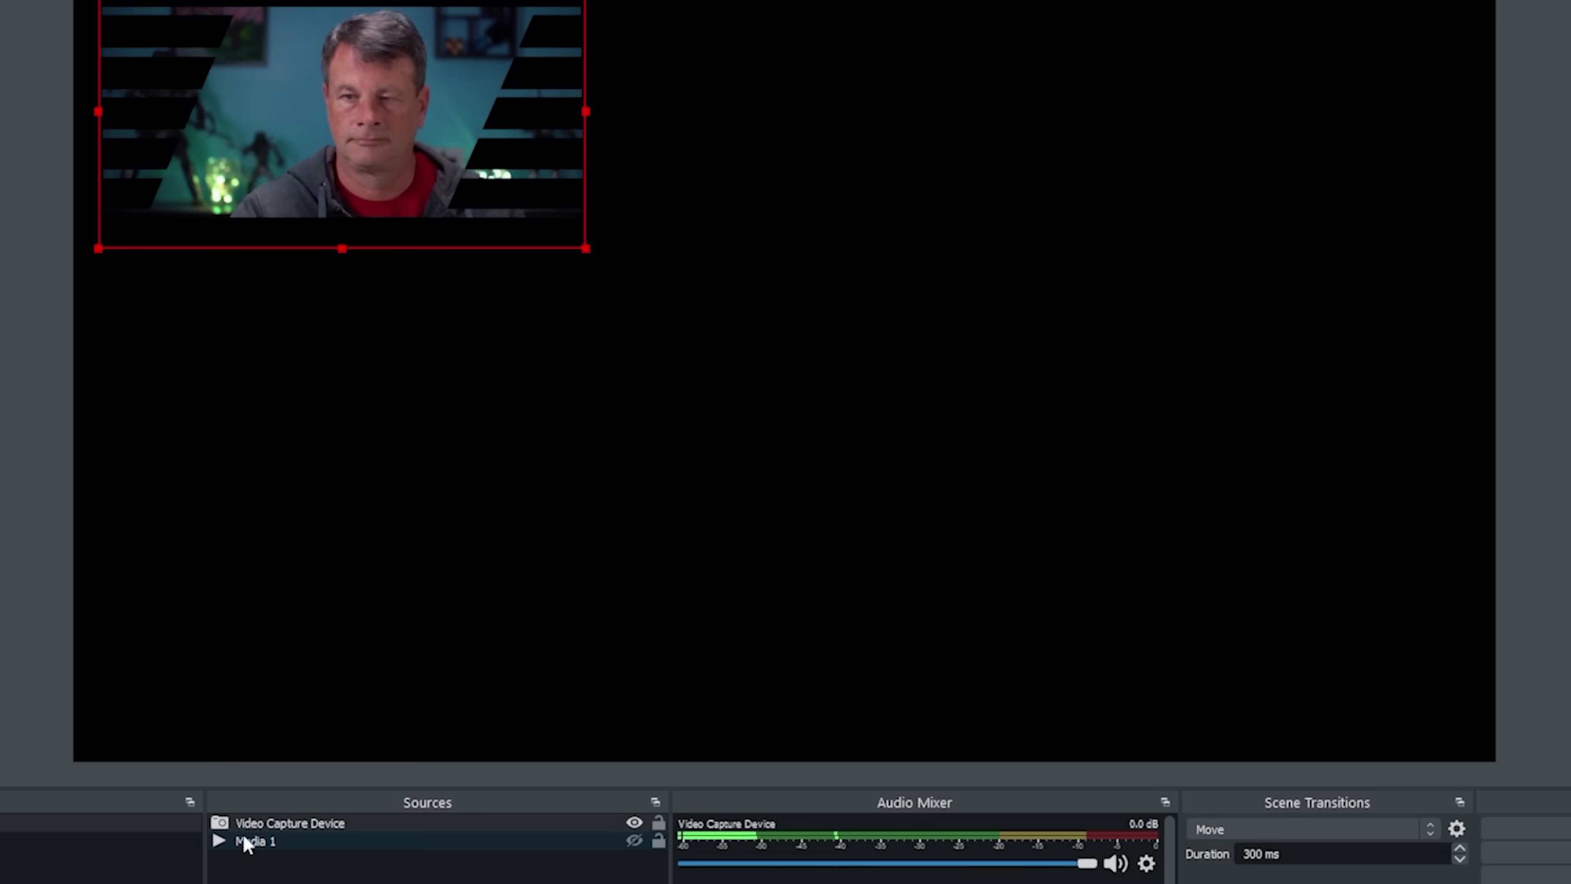
# - Show the Media 1 street video again and move it back so it fills the canvas
pyautogui.click(634, 840)
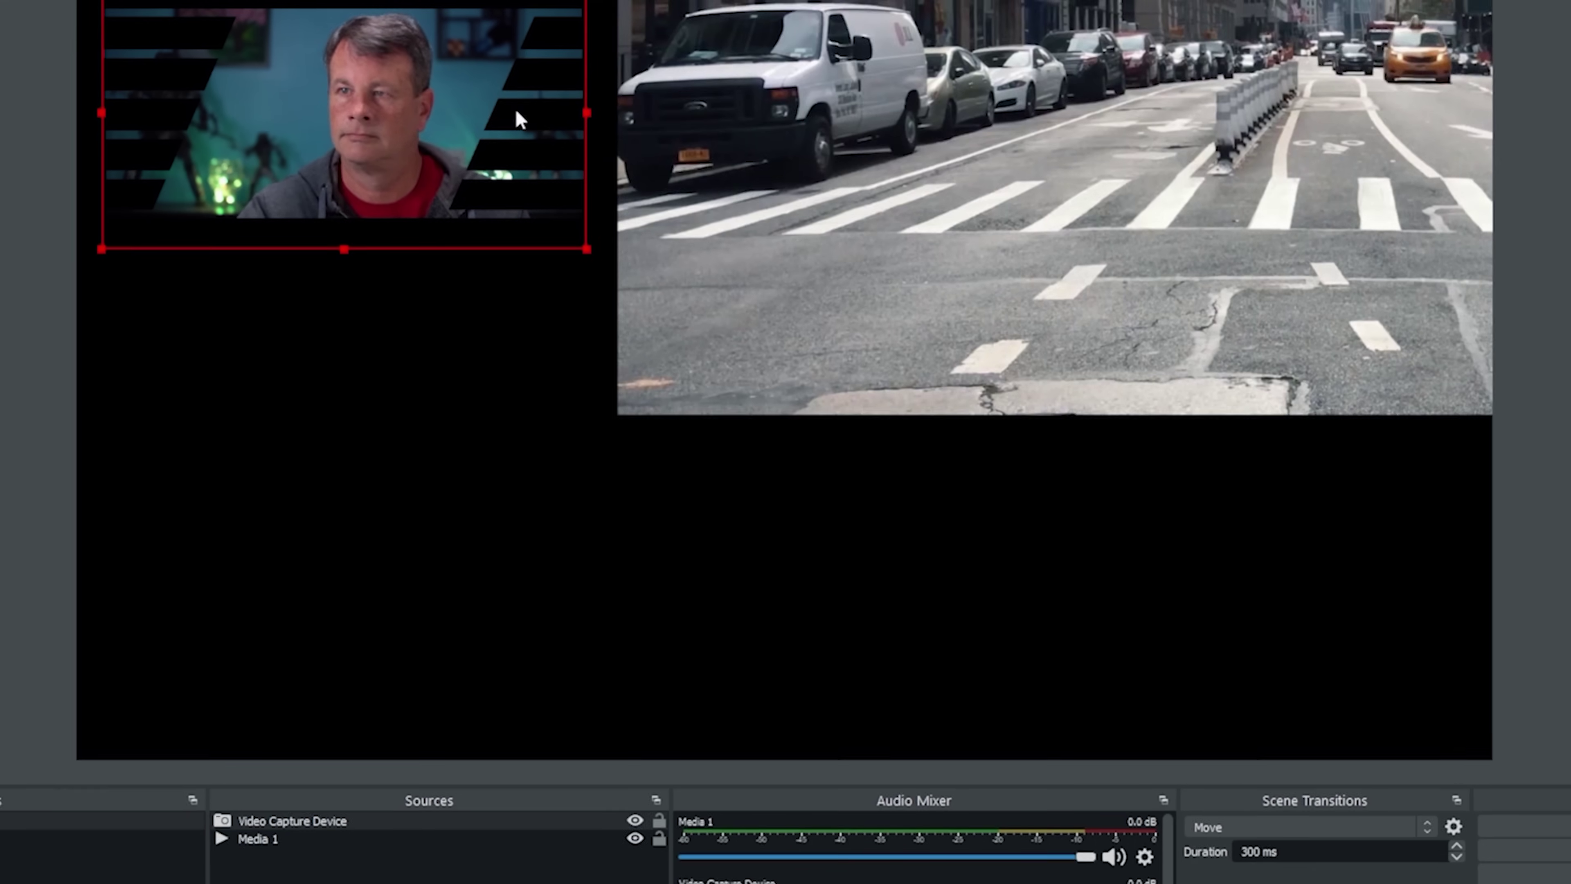
pyautogui.click(933, 323)
pyautogui.moveTo(977, 281); pyautogui.dragTo(553, 553)
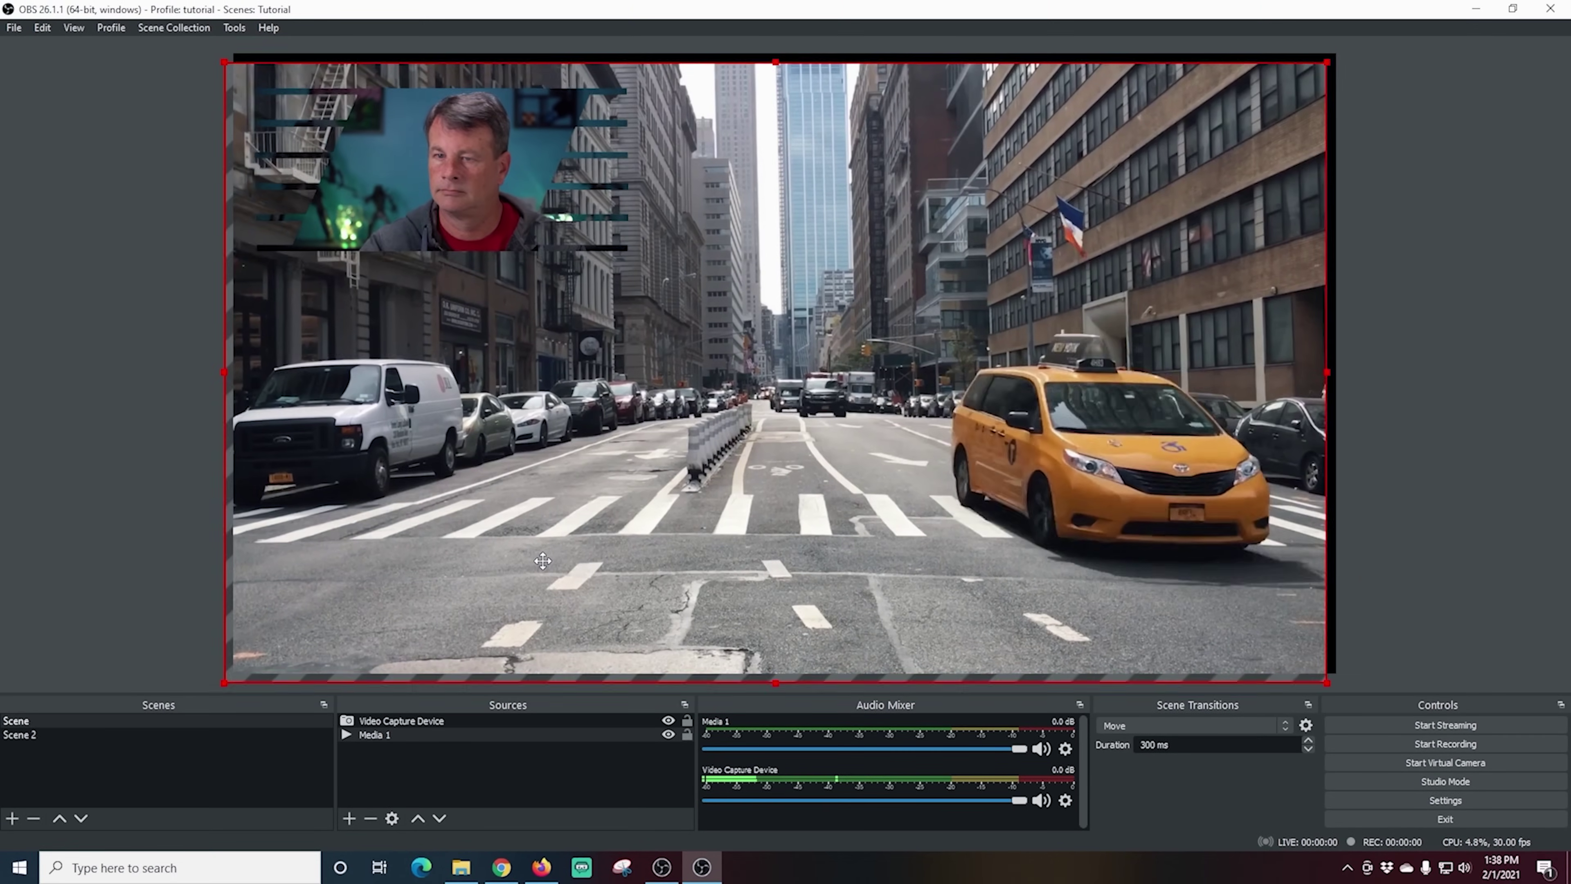
# - Move the webcam to the middle of the canvas and shrink the Media 1 video to roughly the webcam's size behind it
pyautogui.click(440, 198)
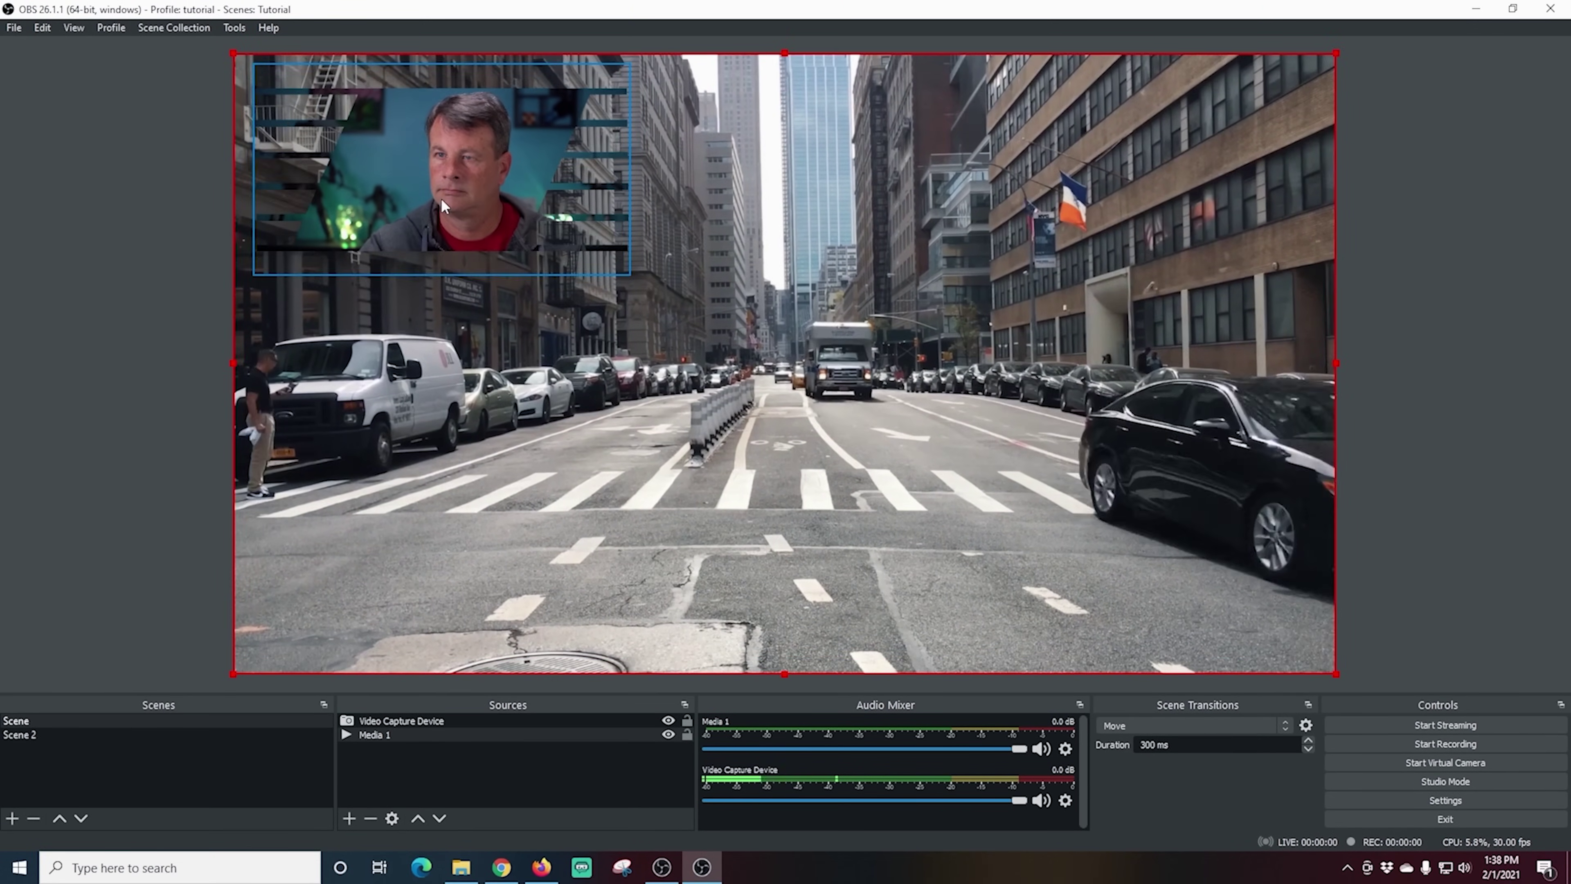
pyautogui.moveTo(440, 200); pyautogui.dragTo(743, 388)
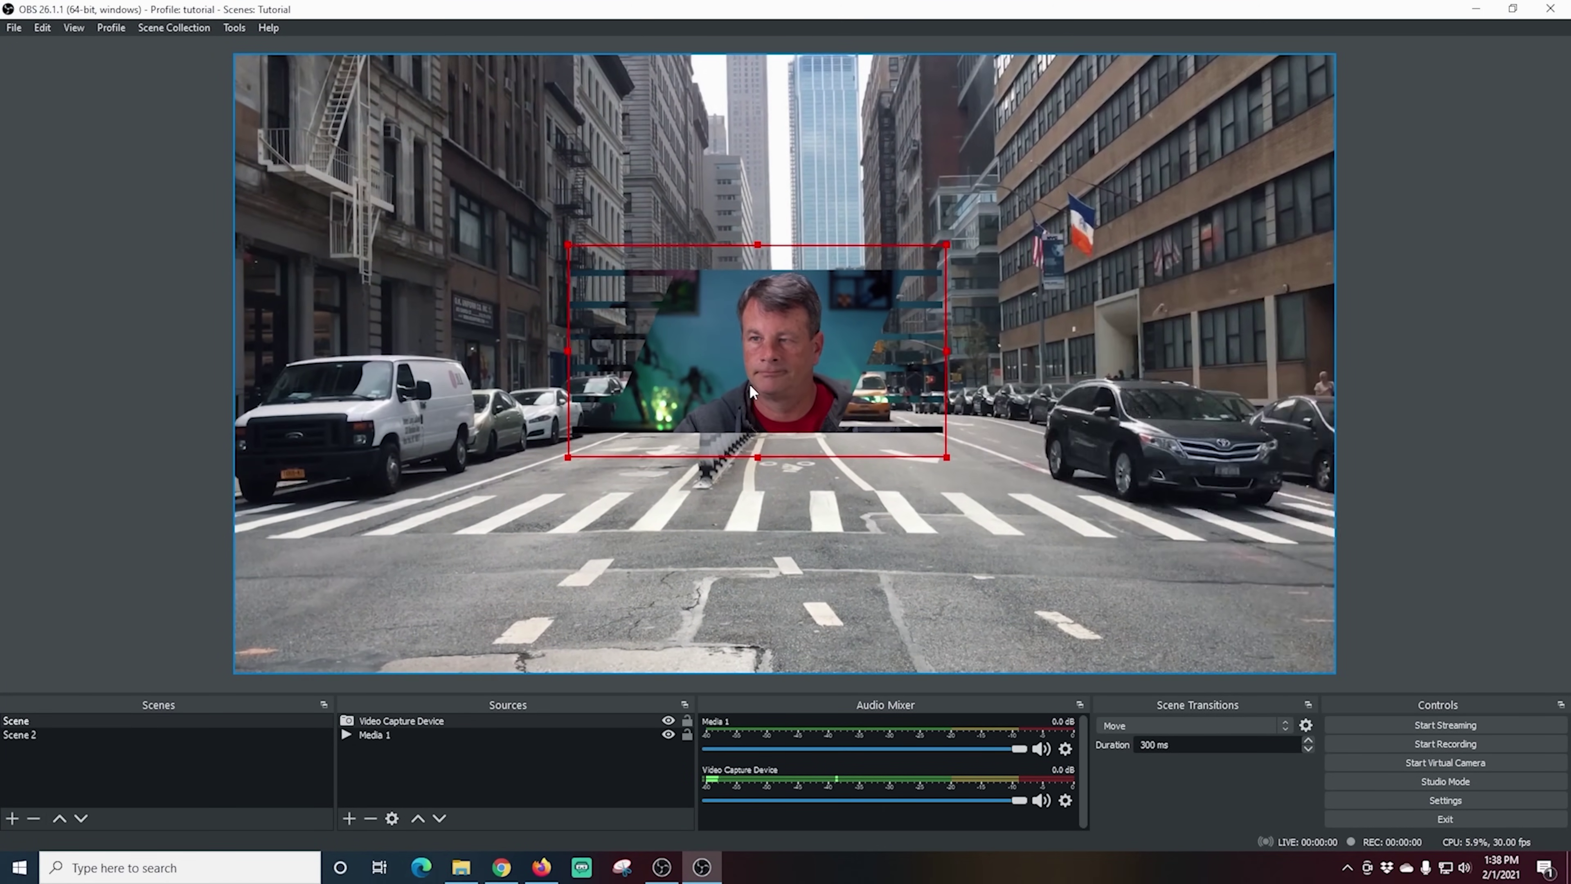
pyautogui.click(1021, 477)
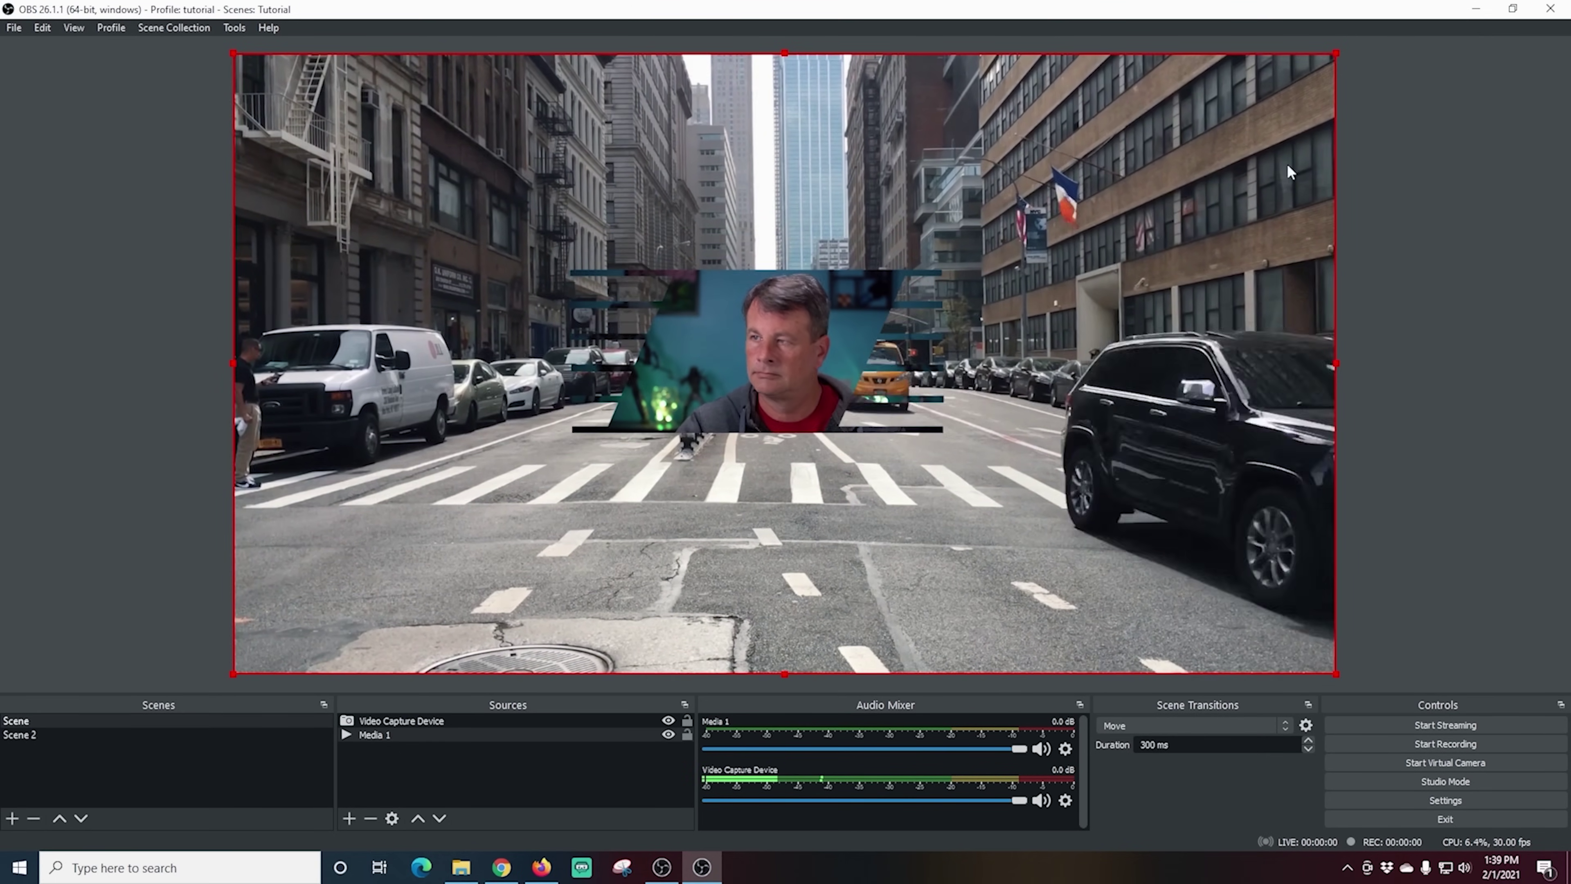
pyautogui.moveTo(1339, 55); pyautogui.dragTo(956, 268)
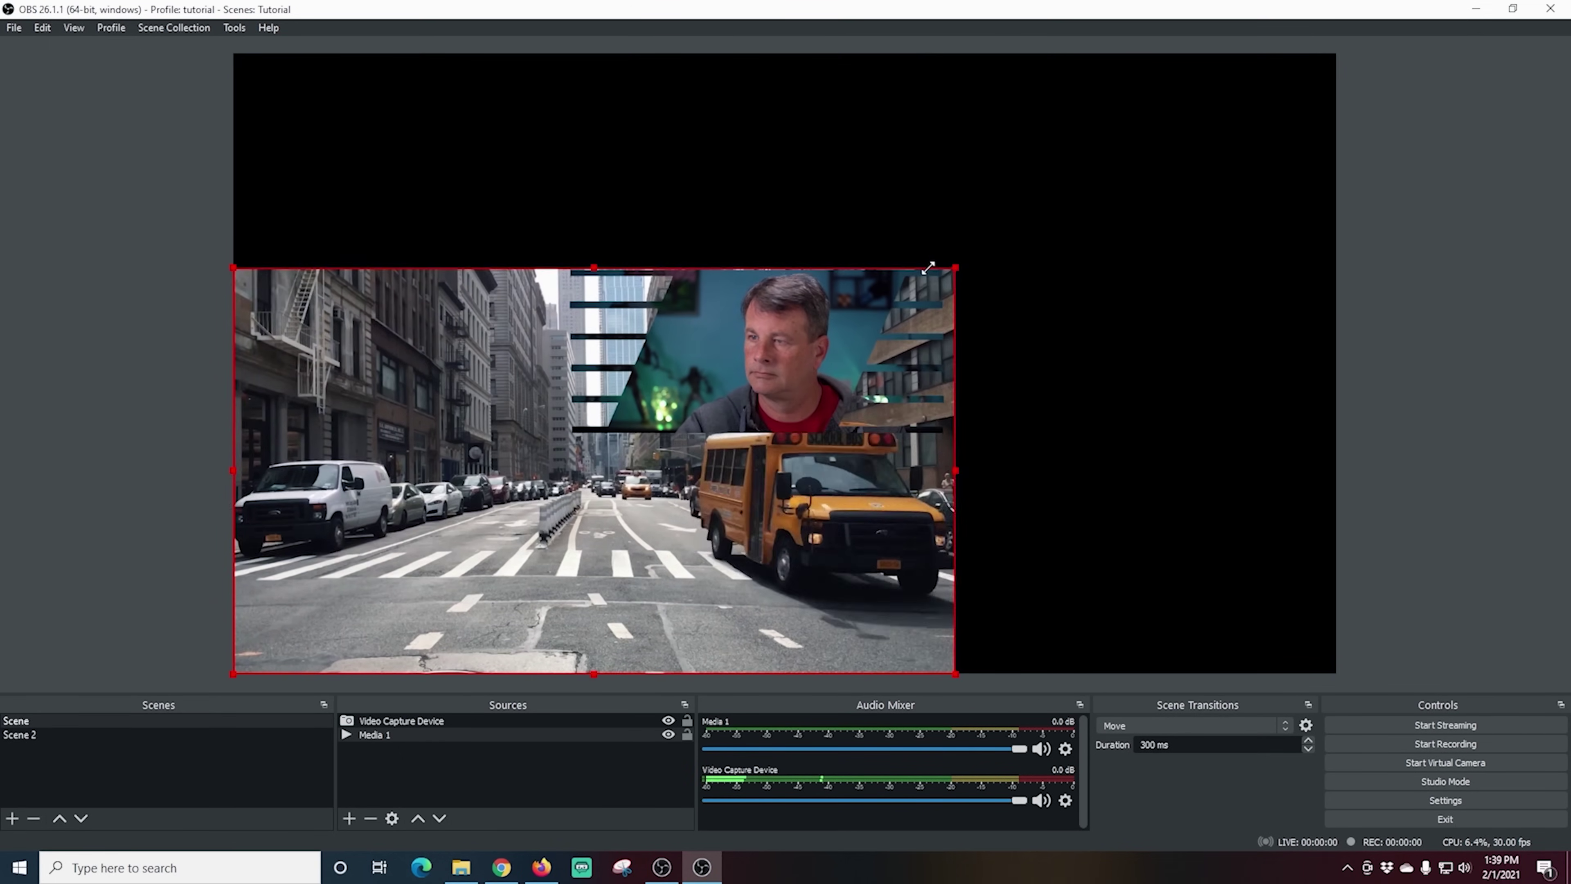
pyautogui.moveTo(233, 673); pyautogui.dragTo(572, 304)
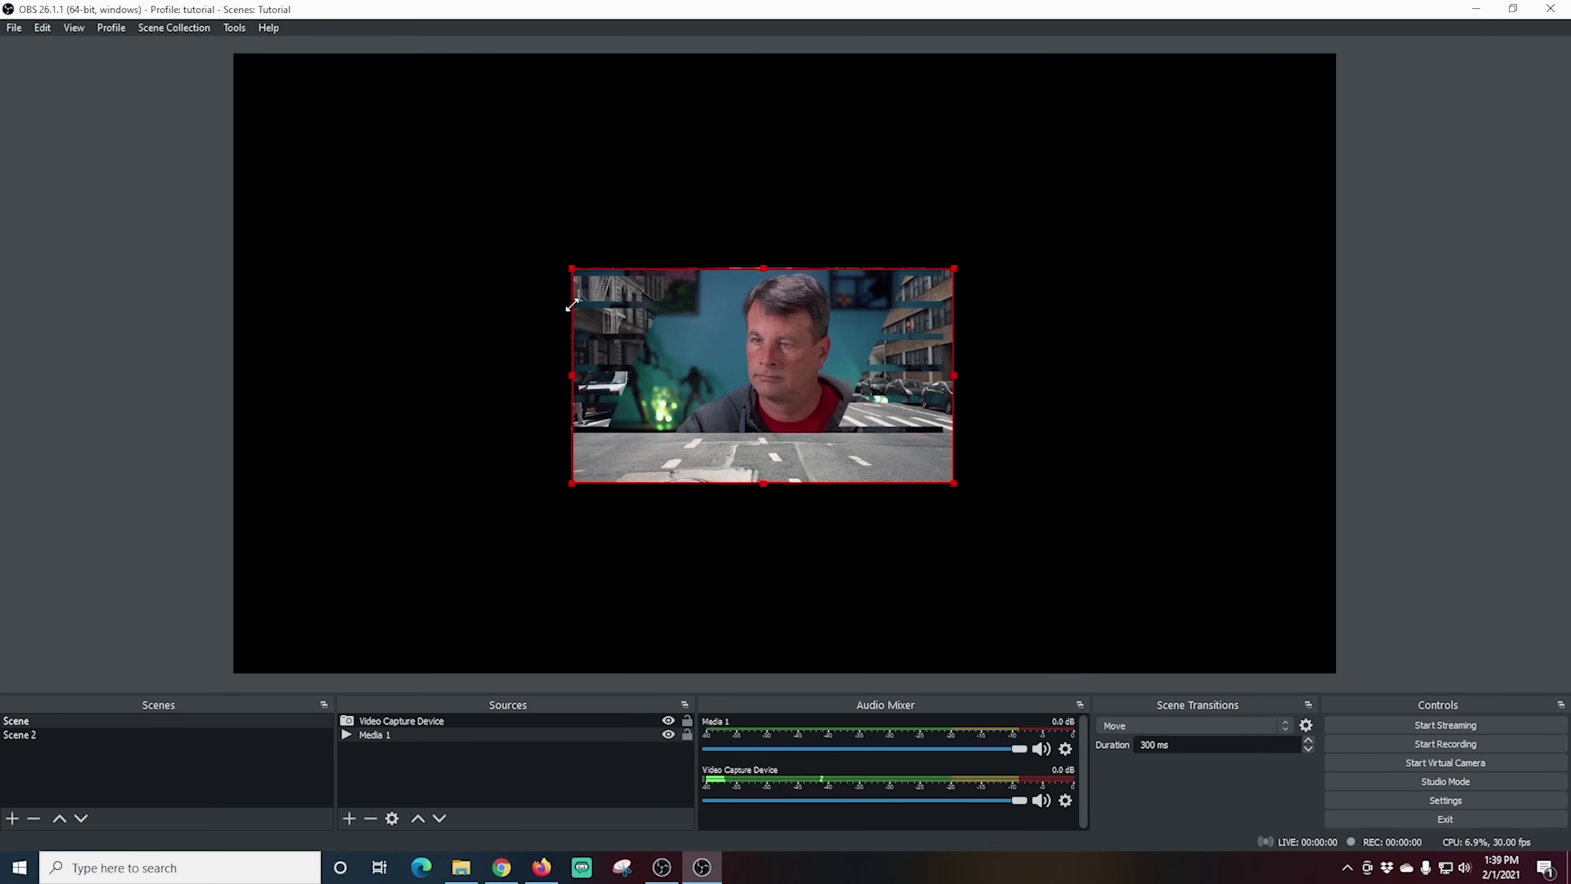
# - Nudge the Media 1 video up behind the webcam and replace its local file with the Bokeh - 5243 video
pyautogui.moveTo(784, 464); pyautogui.dragTo(784, 453)
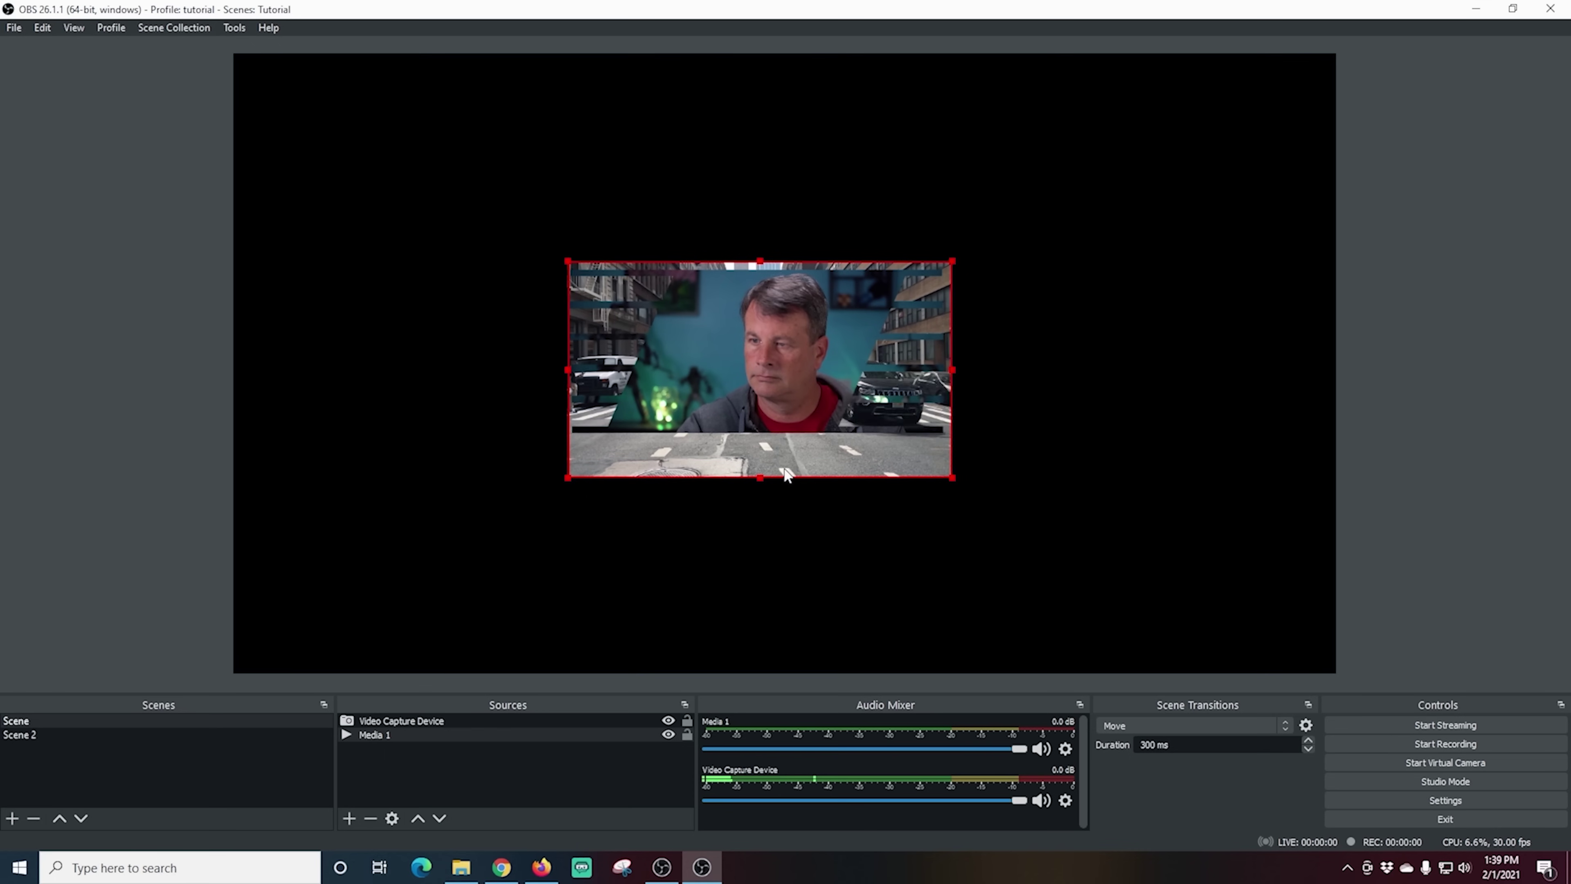
pyautogui.rightClick(449, 737)
pyautogui.click(457, 732)
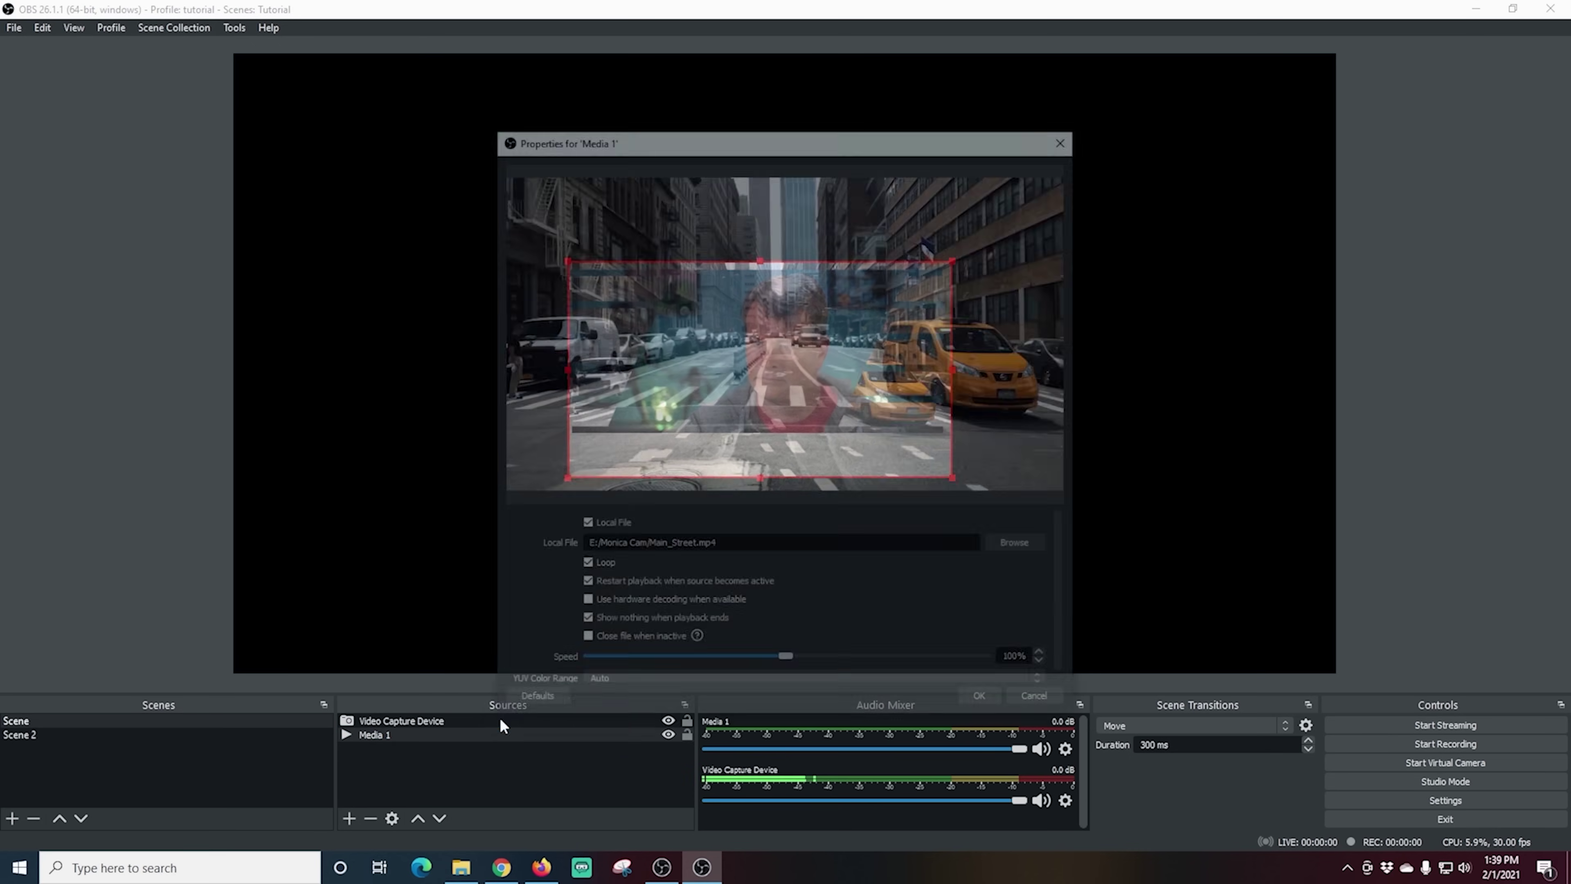
pyautogui.click(1021, 546)
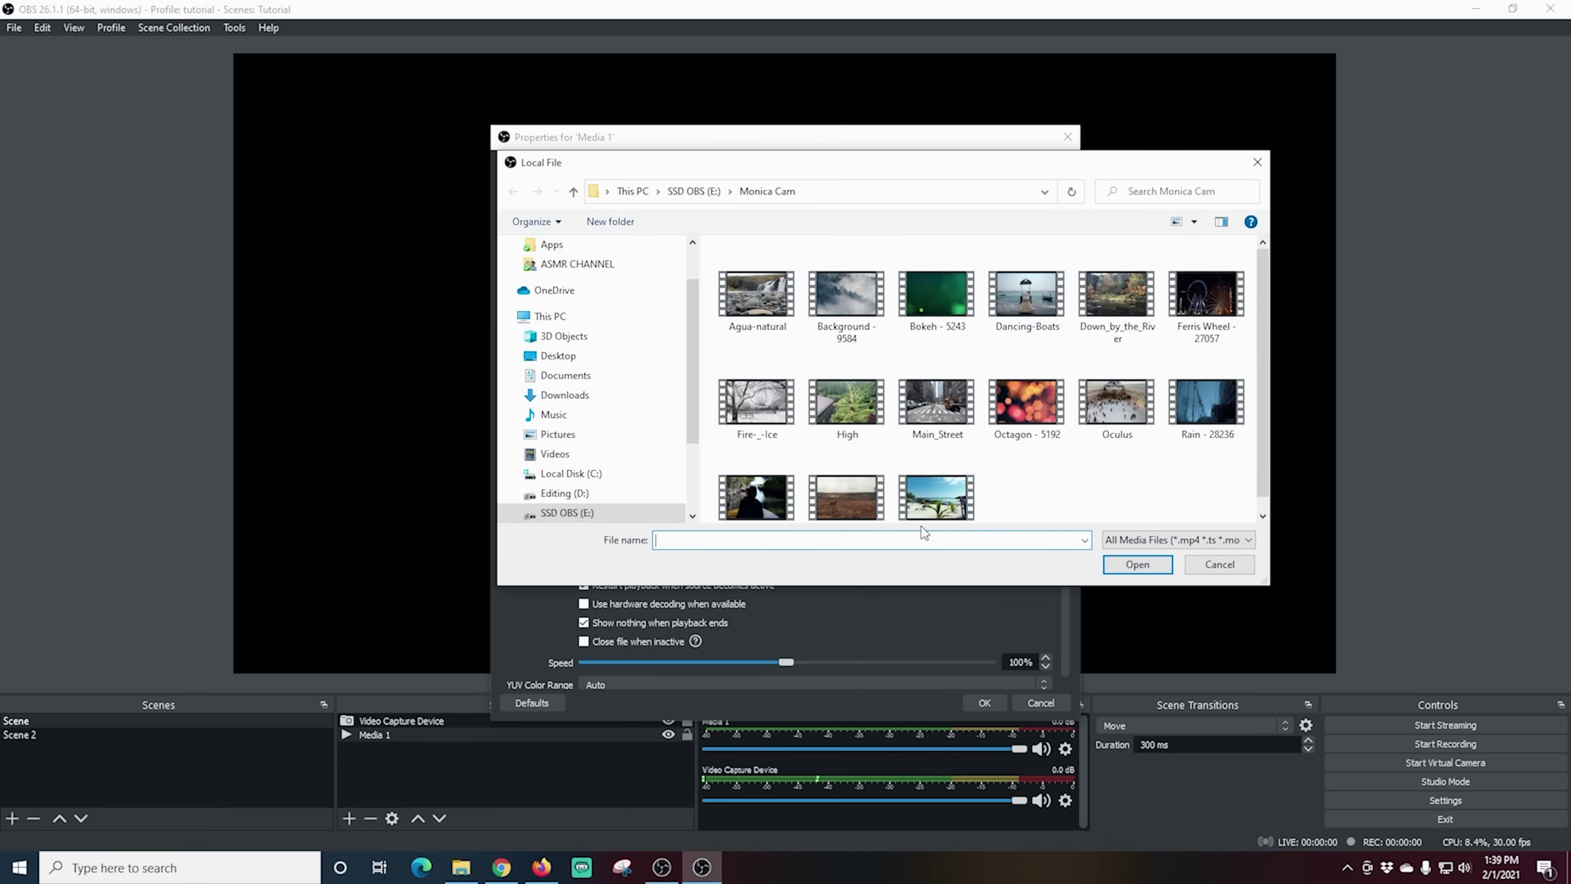
pyautogui.click(1138, 563)
pyautogui.click(984, 702)
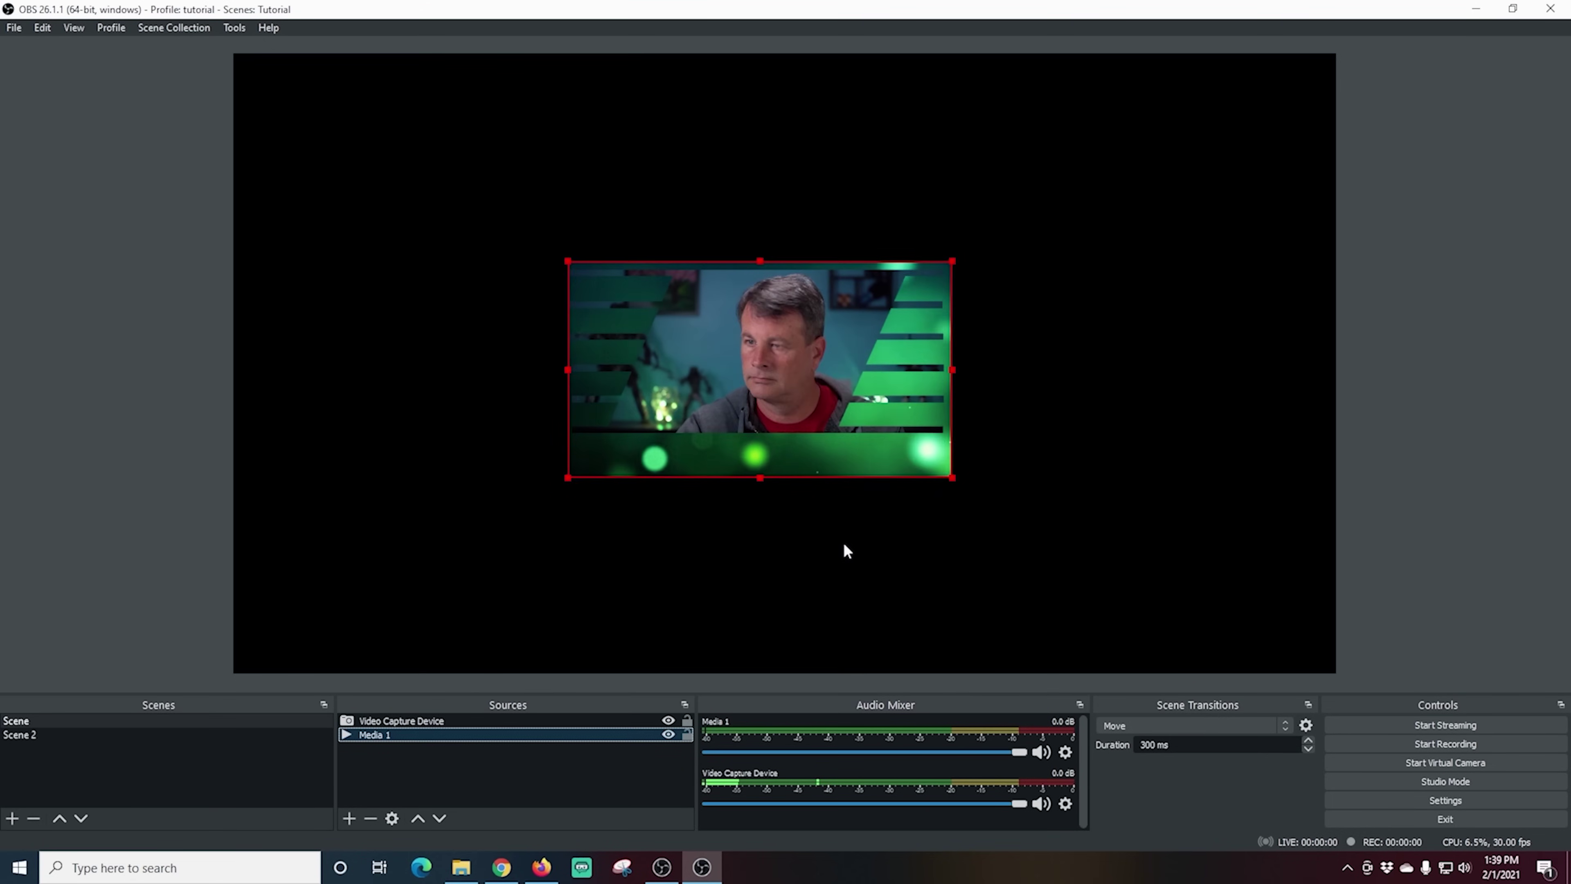
# - Change the webcam's Image Mask/Blend image to Mask 2 no fringe and align the webcam over the Media 1 video
pyautogui.rightClick(751, 358)
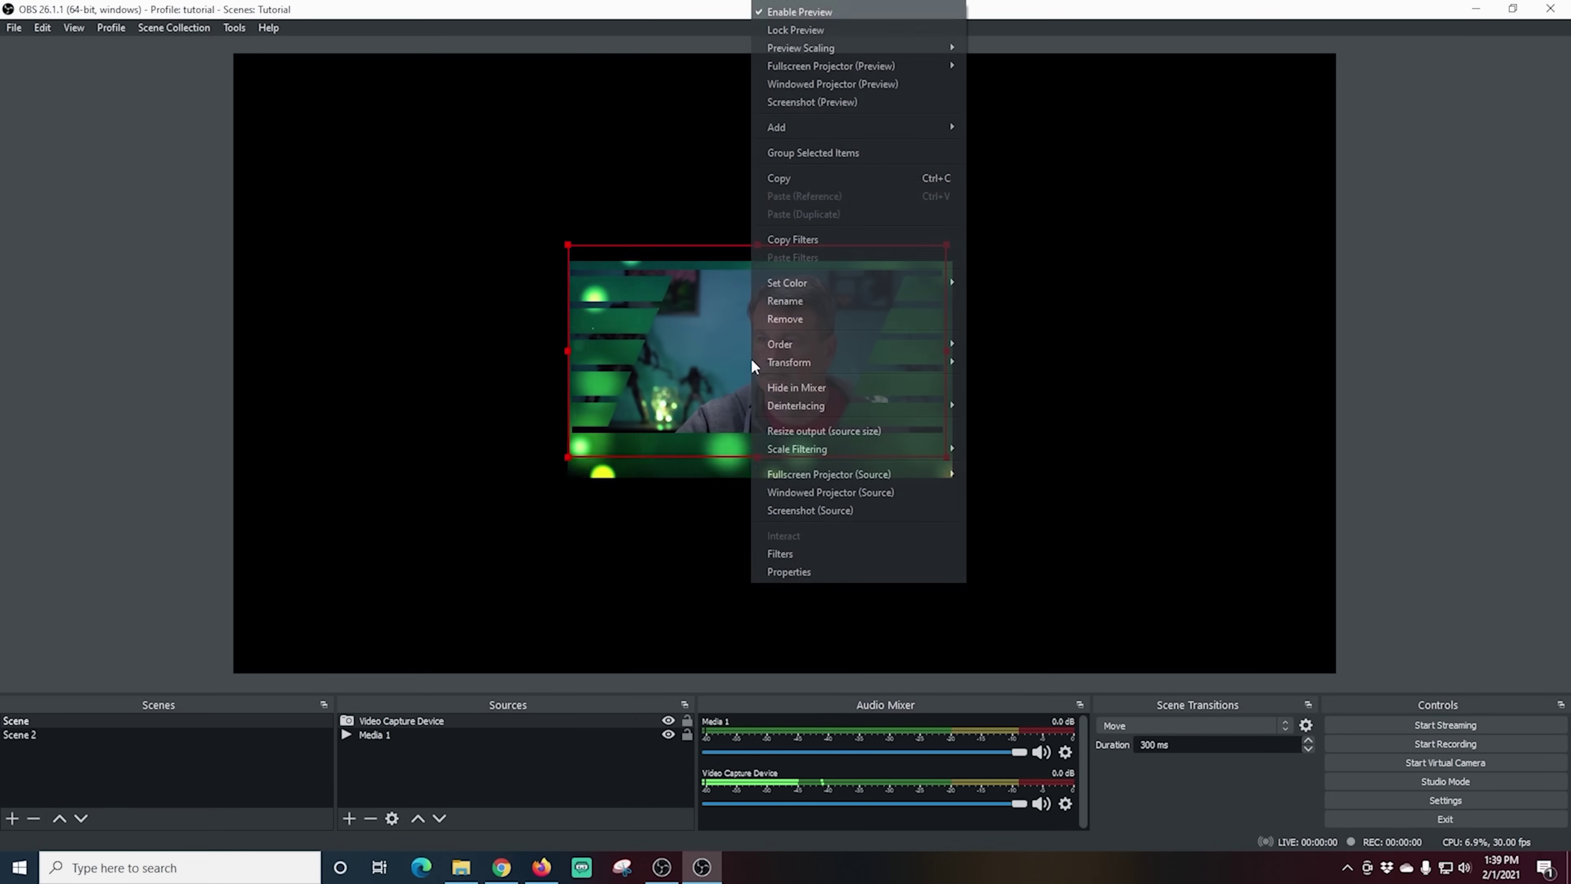
pyautogui.click(793, 551)
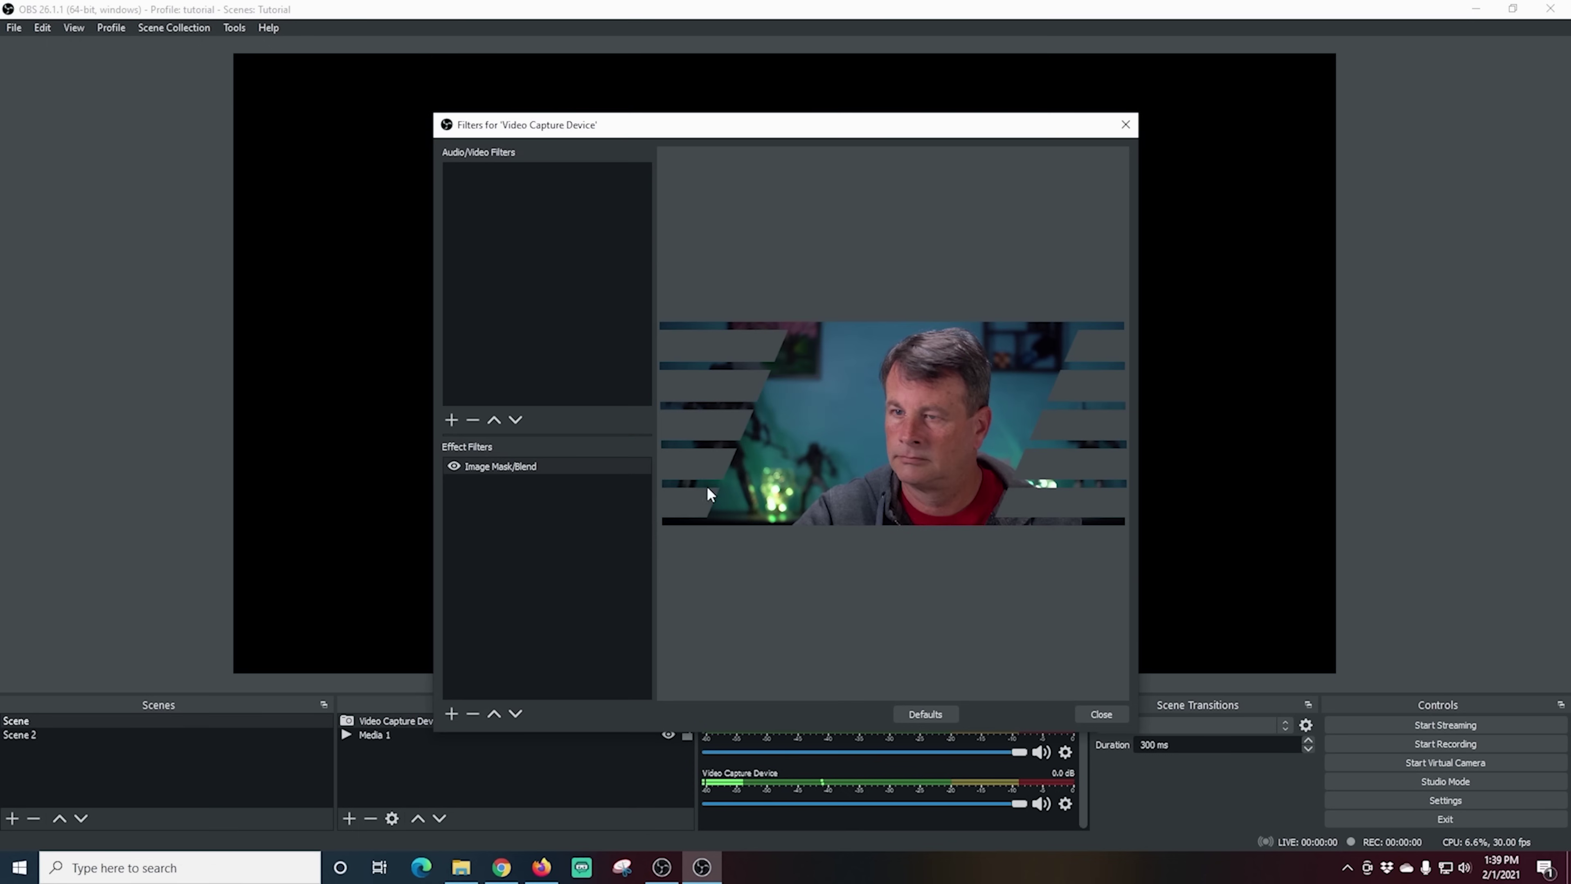
pyautogui.click(570, 468)
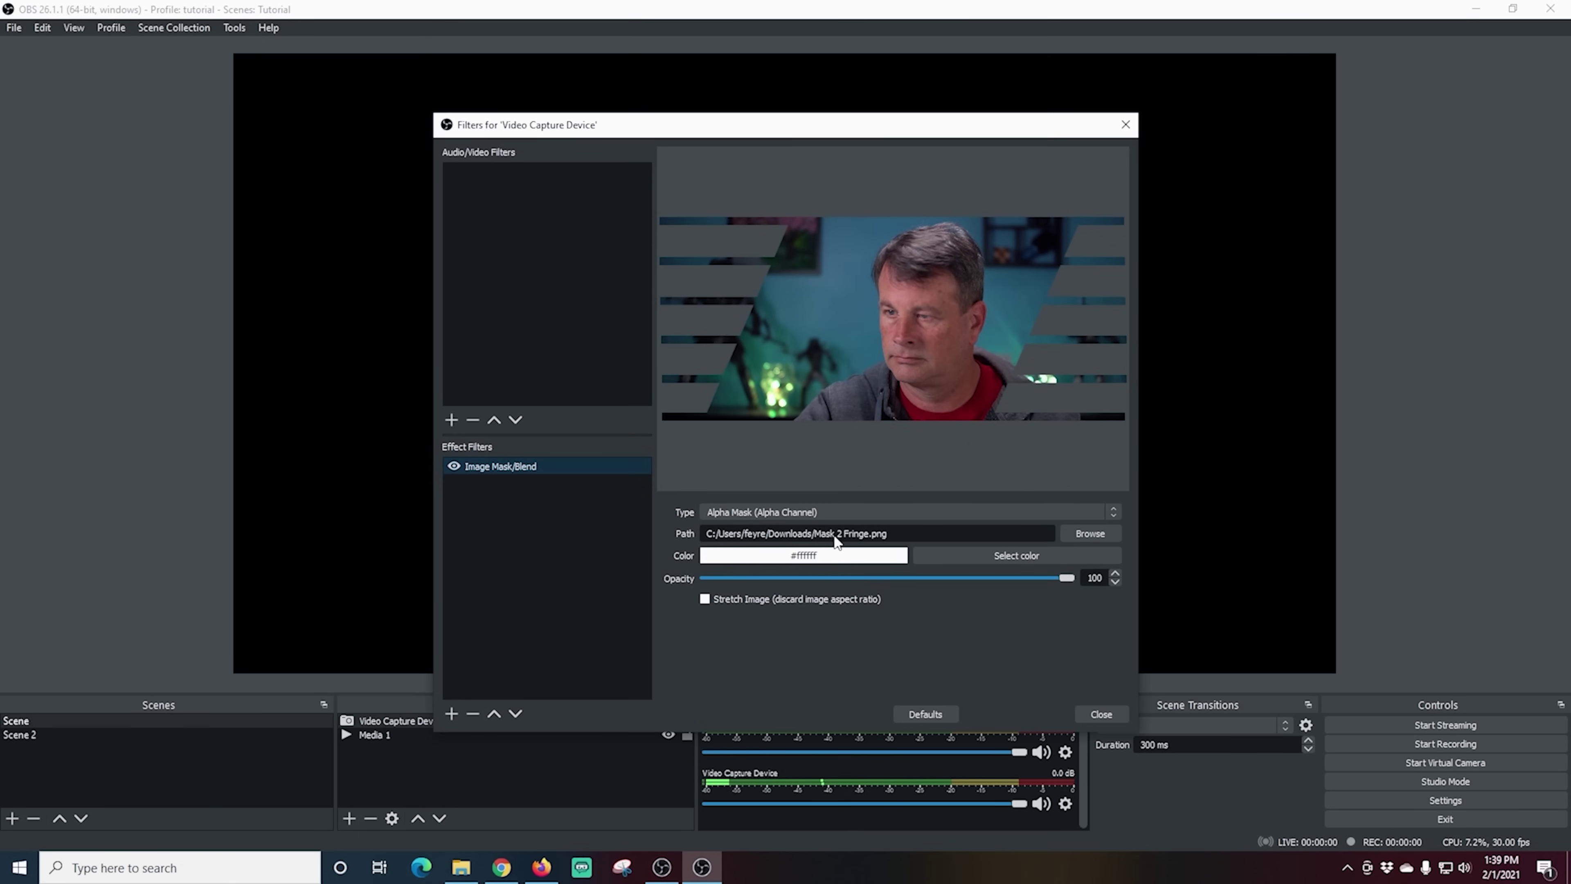
pyautogui.click(1084, 533)
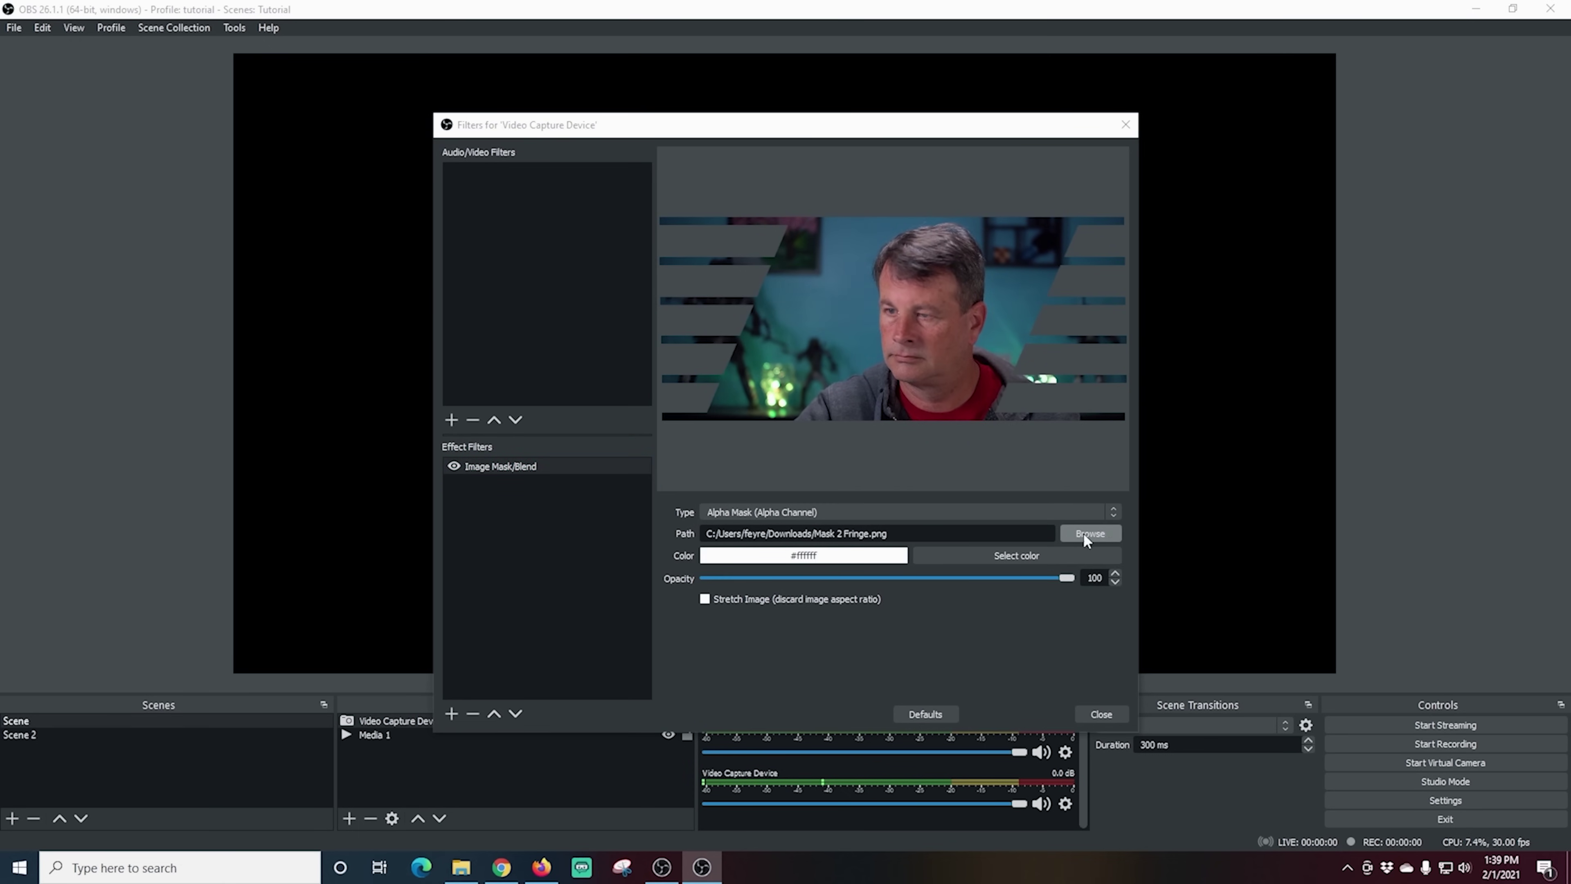
pyautogui.click(502, 384)
pyautogui.doubleClick(684, 314)
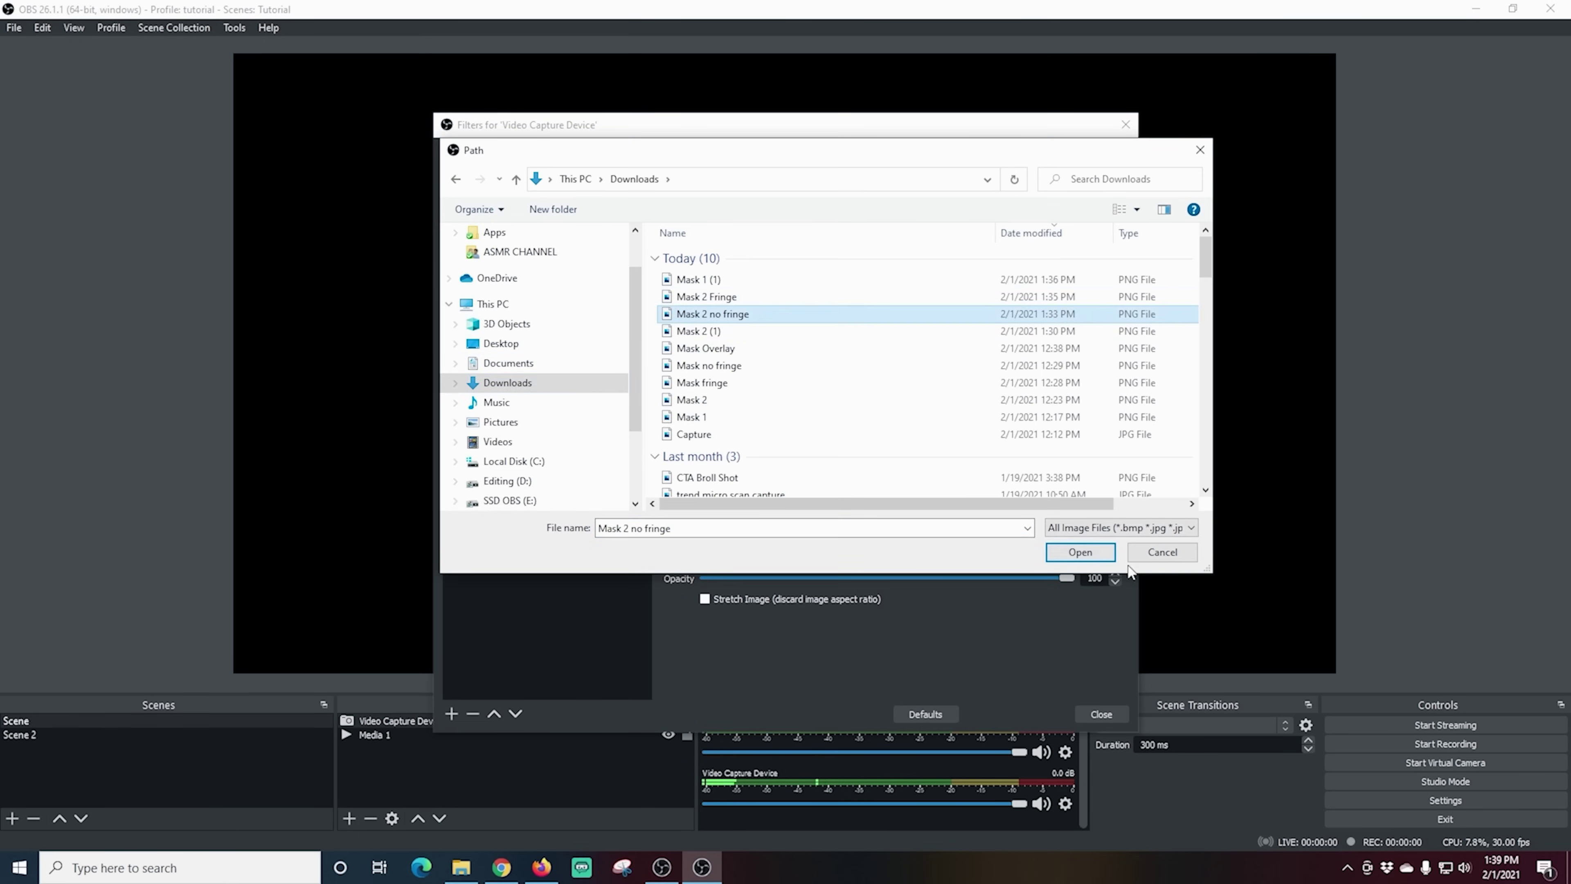
pyautogui.press('Escape')
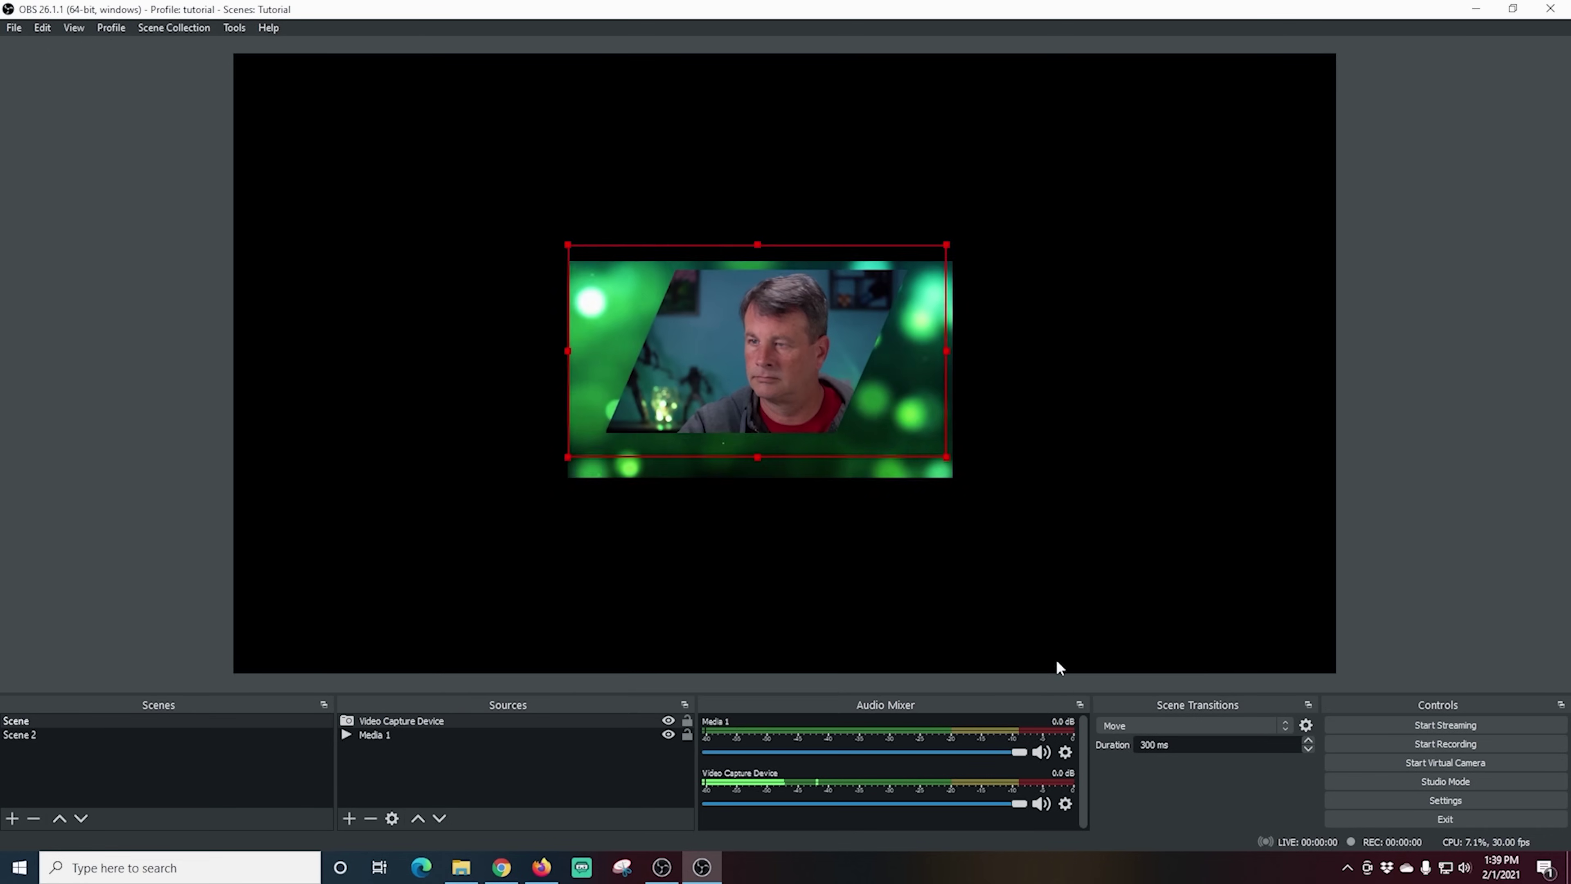
pyautogui.moveTo(772, 382); pyautogui.dragTo(776, 395)
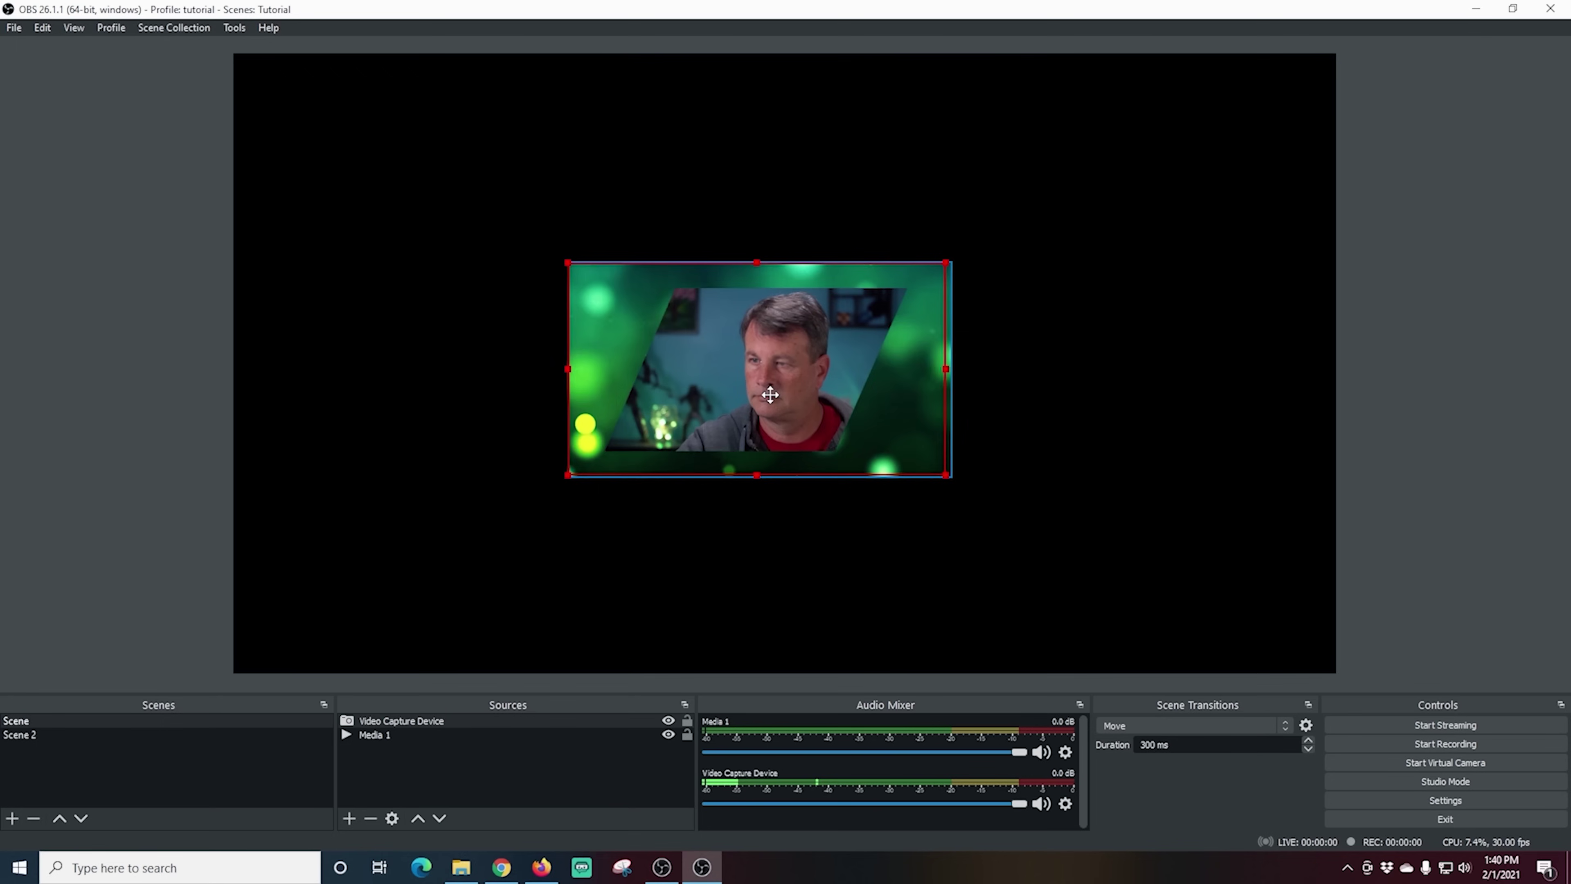
pyautogui.click(904, 430)
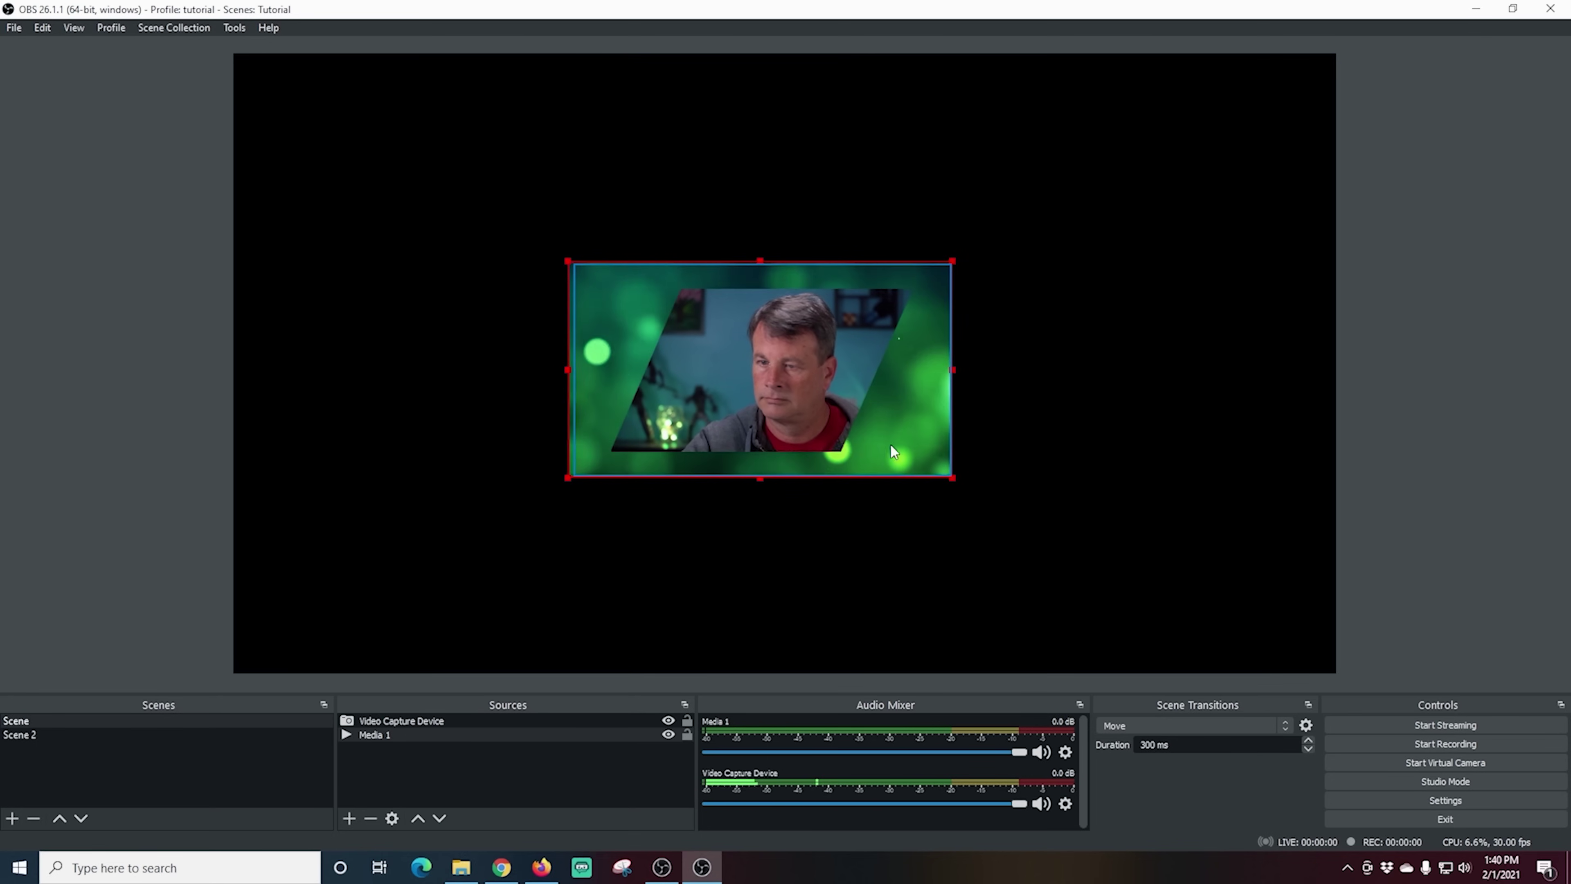
# - Add an Image Mask/Blend effect filter with the default name to the Media 1 source
pyautogui.rightClick(415, 734)
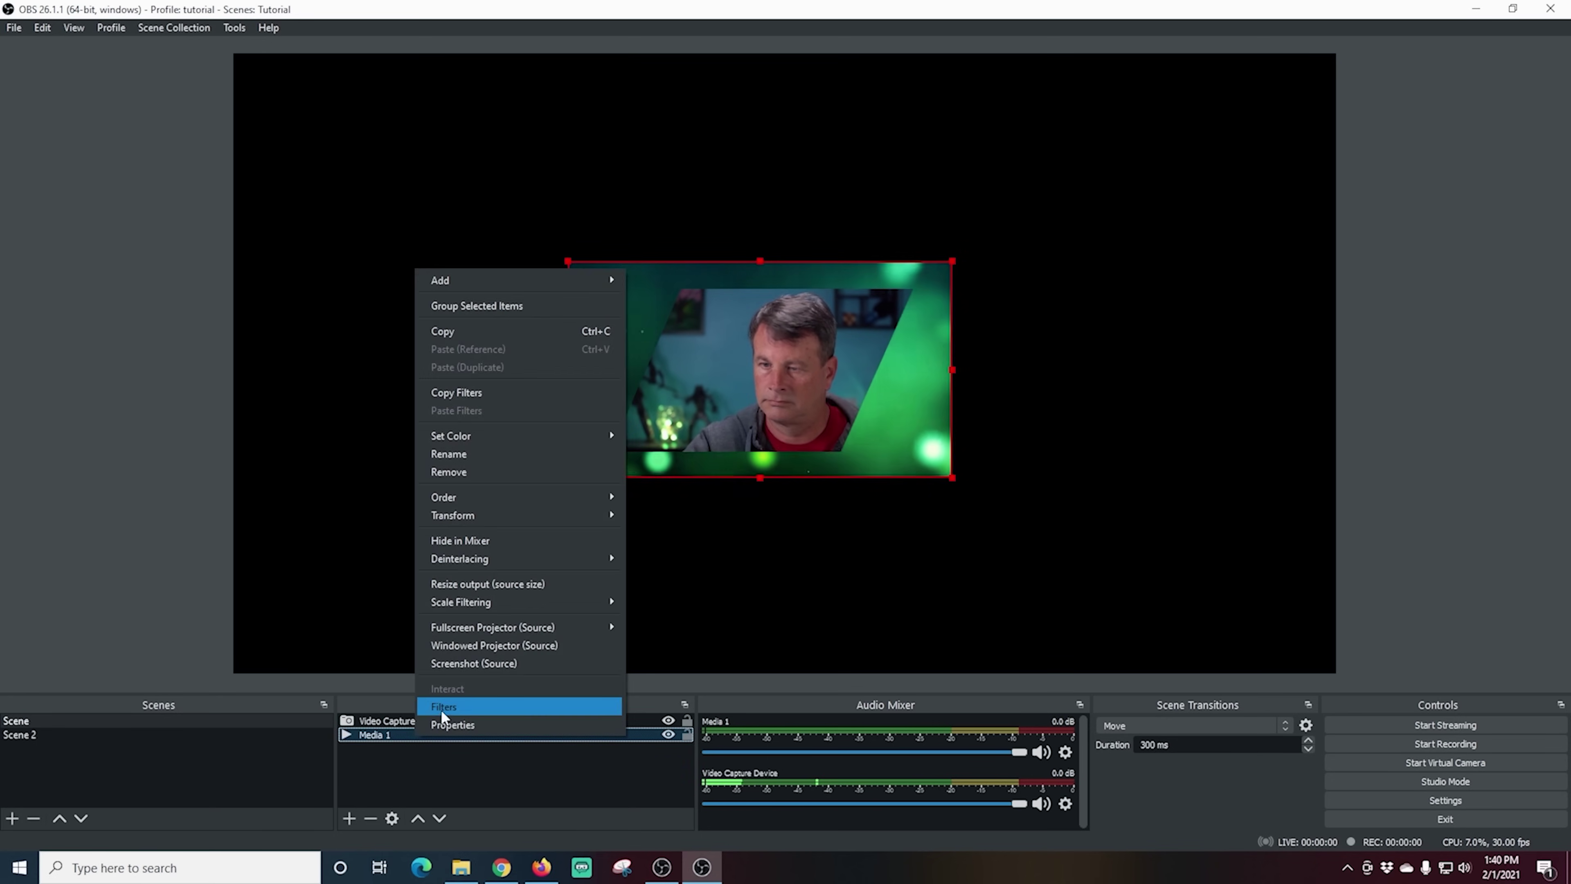
pyautogui.click(441, 706)
pyautogui.click(455, 712)
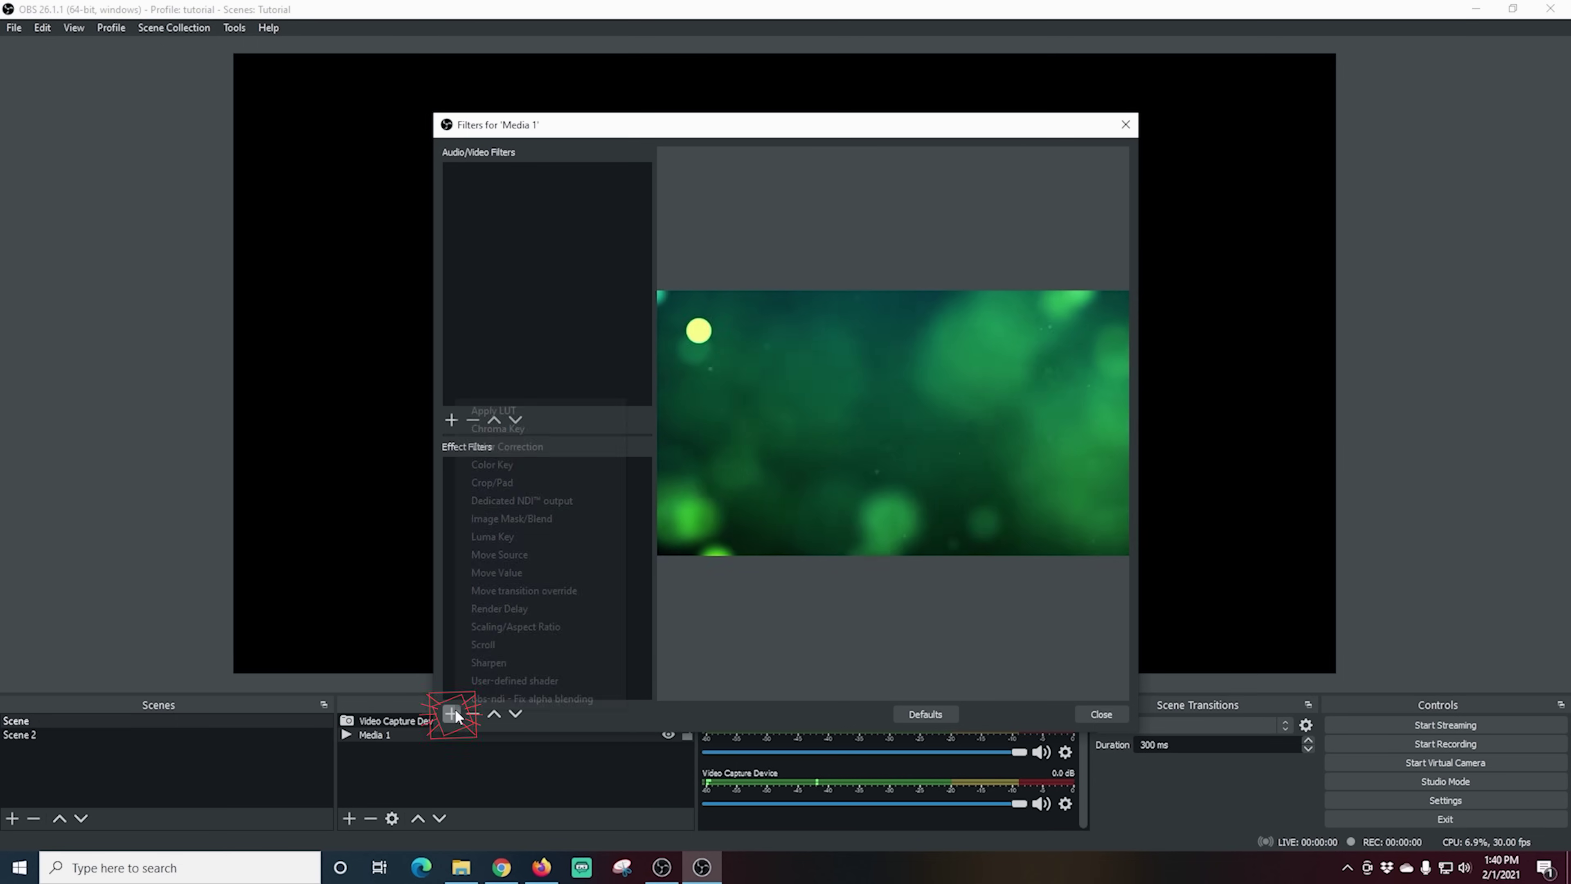
pyautogui.click(506, 519)
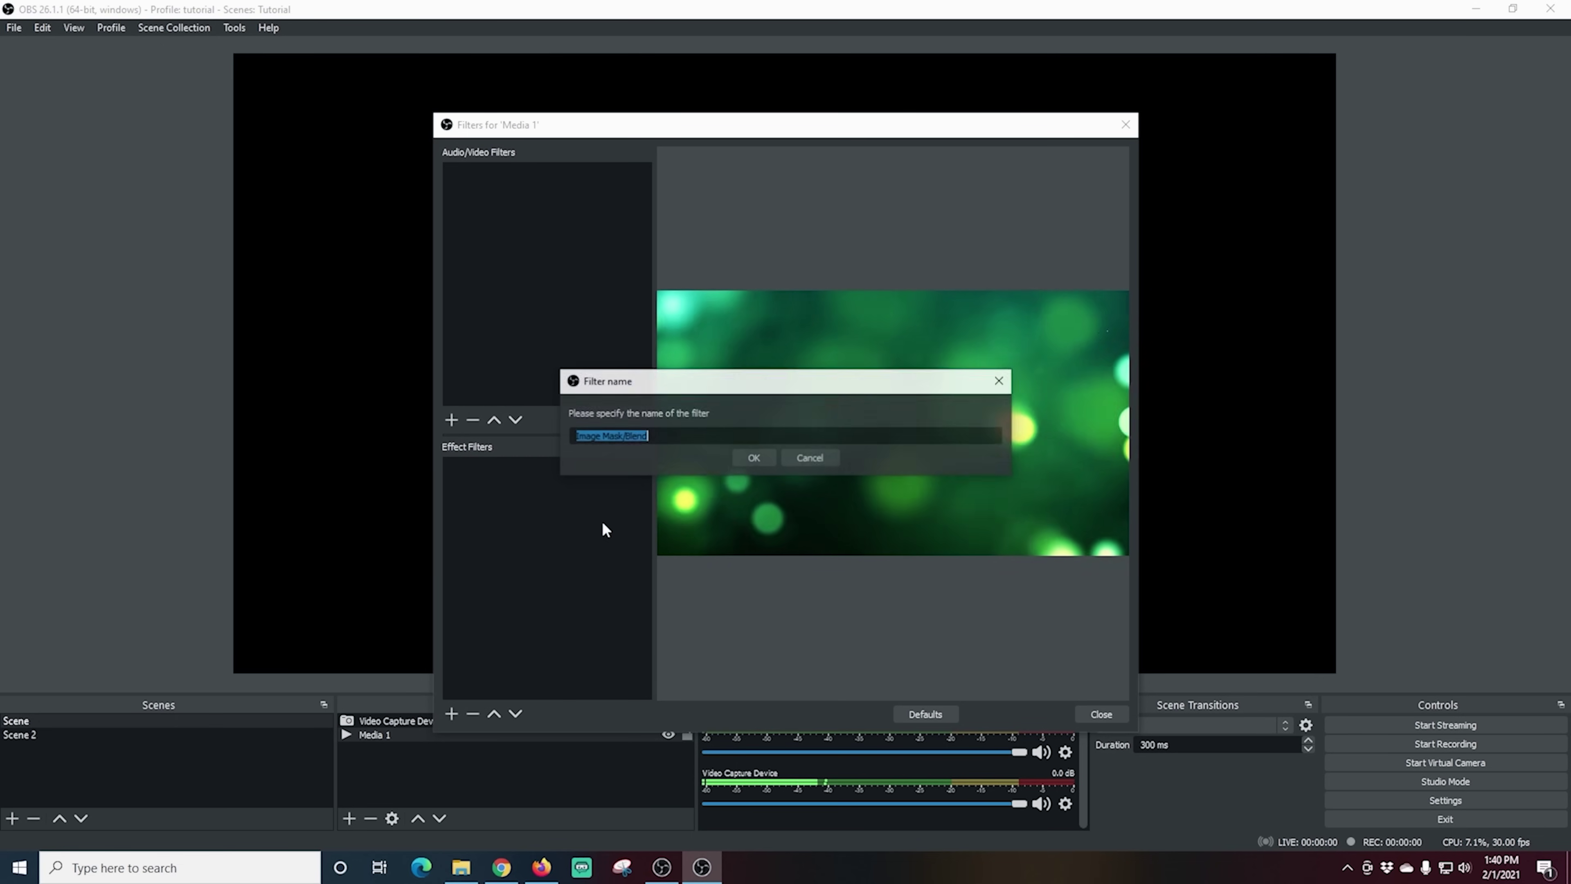
pyautogui.click(753, 458)
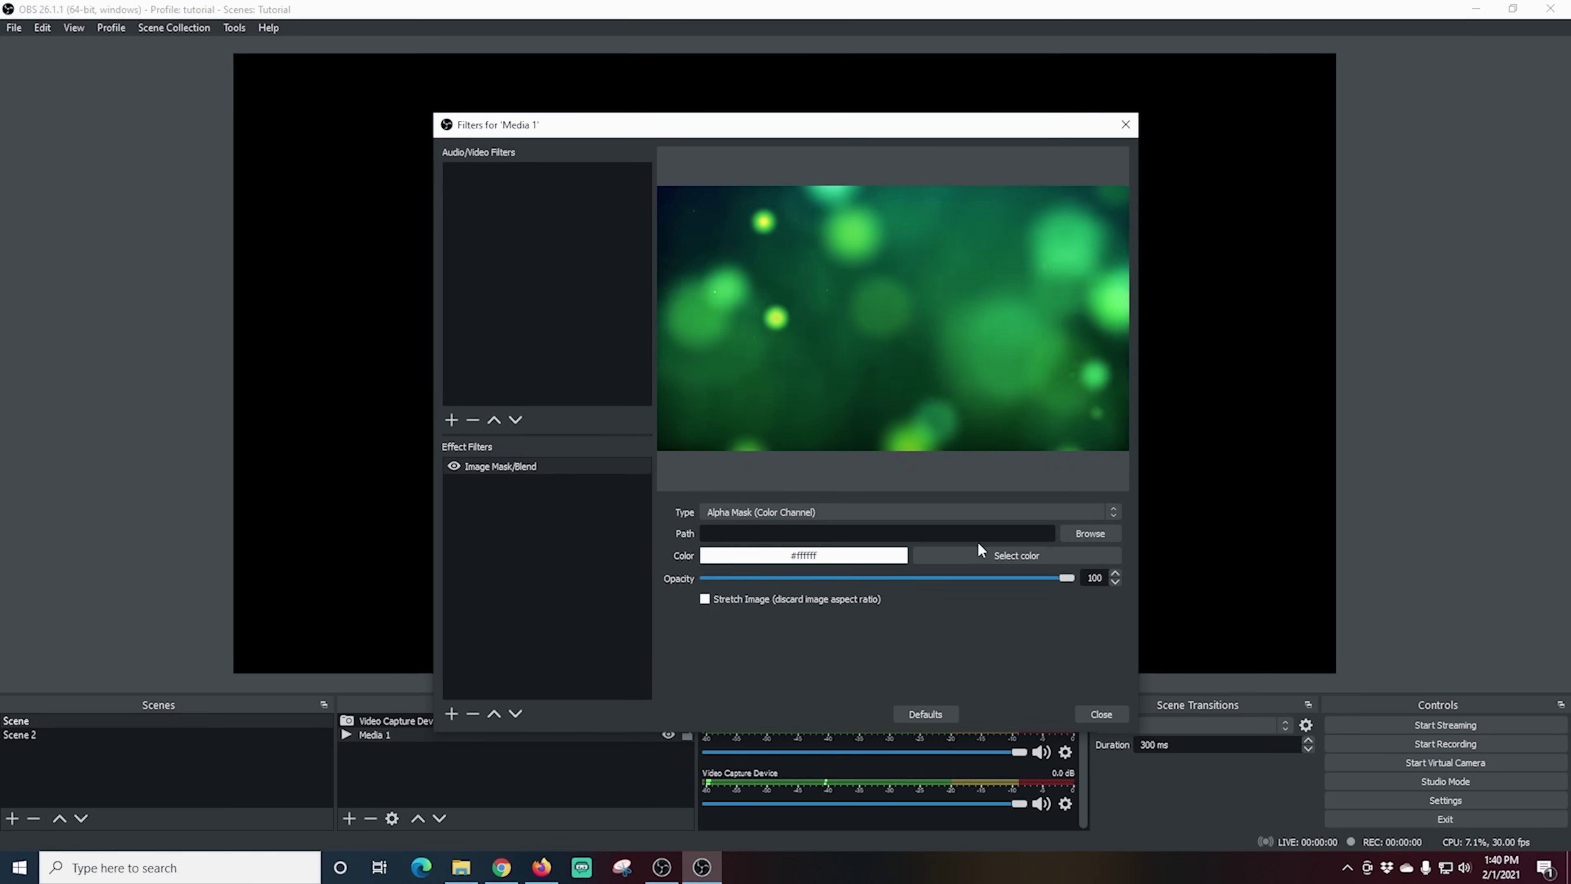
# - Set Media 1's mask image to Mask 2 Fringe with type Alpha Mask (Alpha Channel) and close the filters window
pyautogui.click(1080, 535)
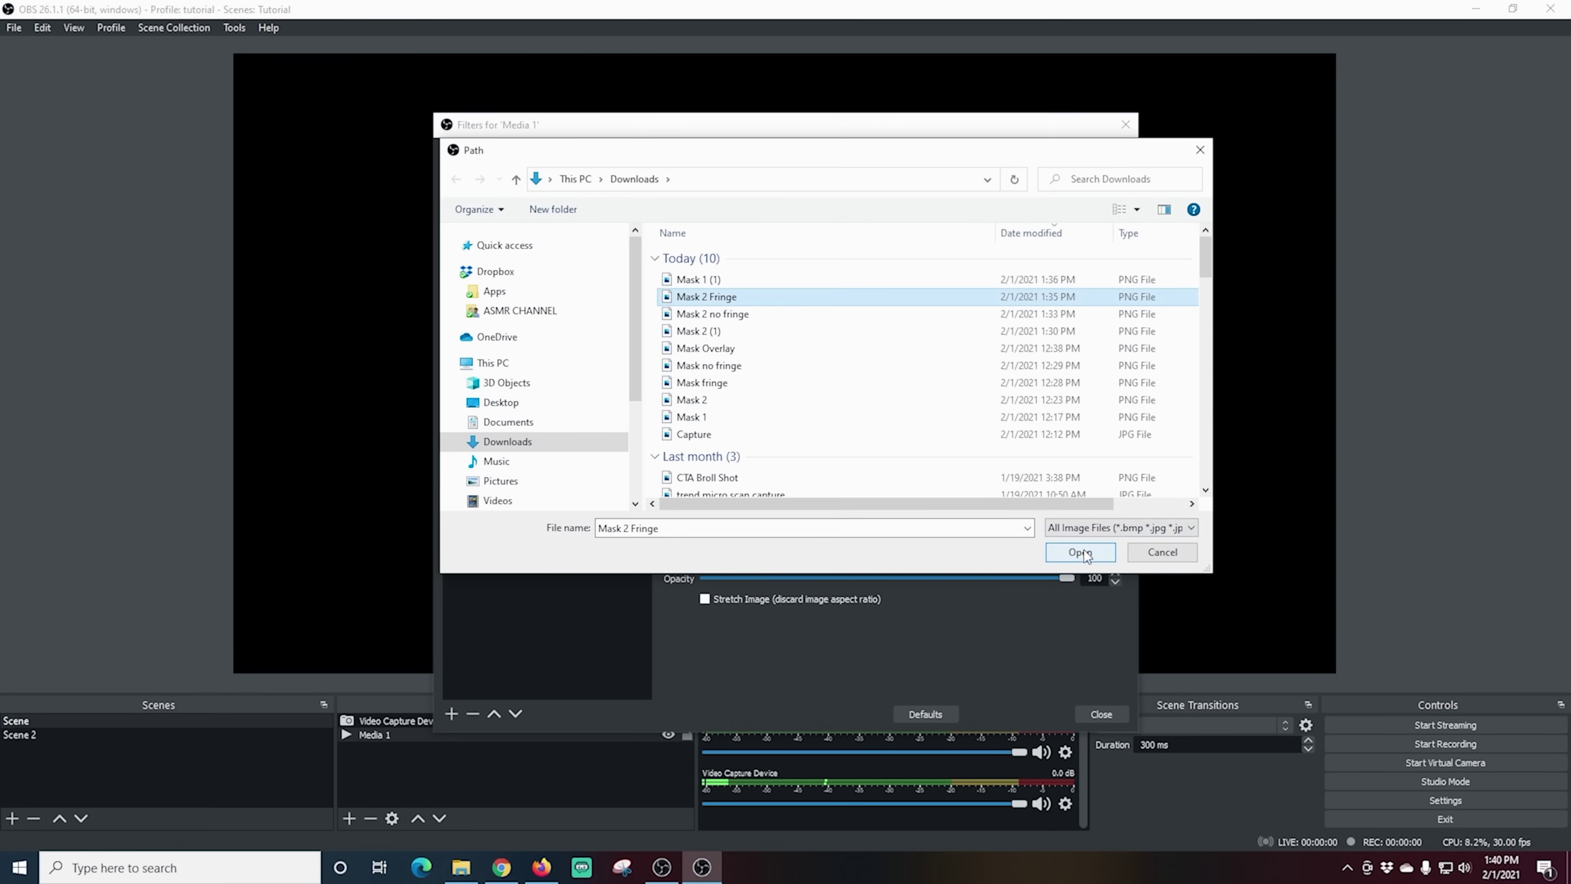
pyautogui.click(1082, 552)
pyautogui.click(993, 511)
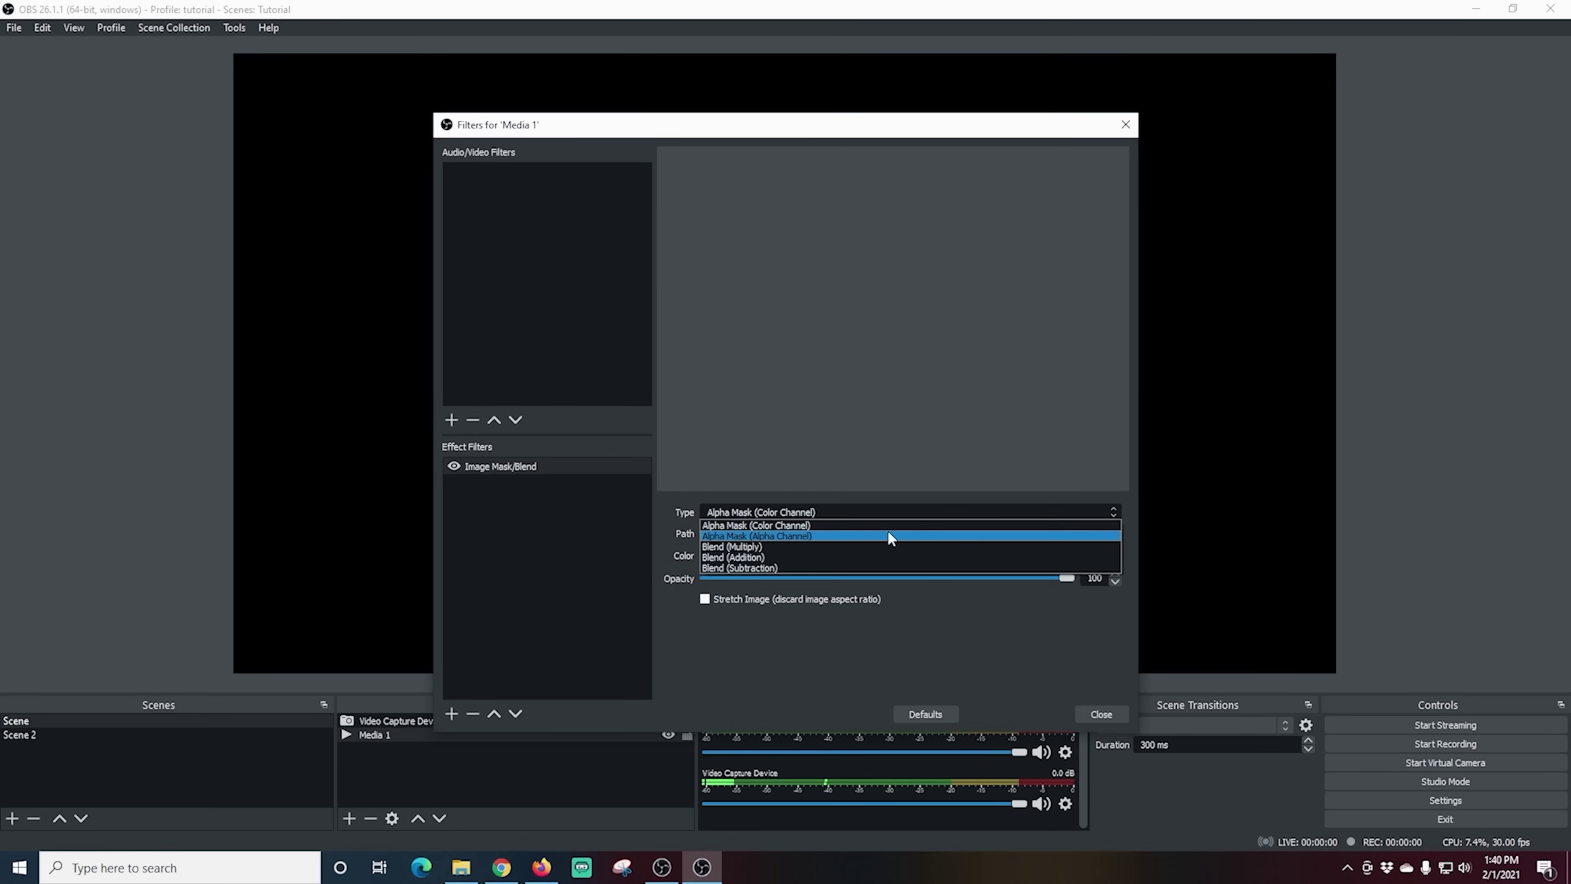
pyautogui.click(836, 535)
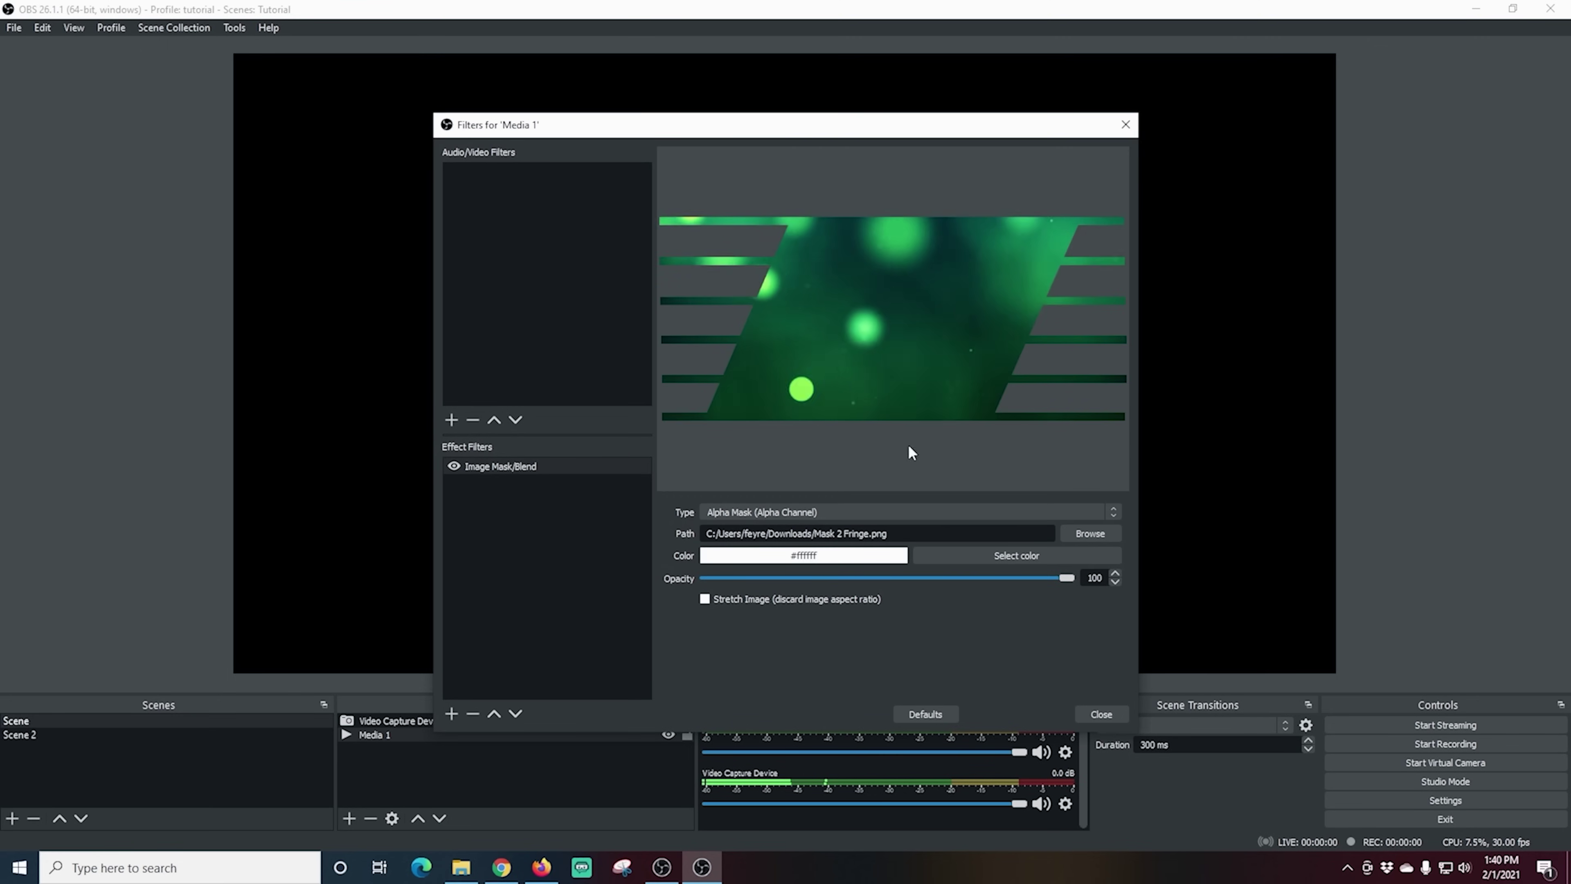
pyautogui.click(1099, 713)
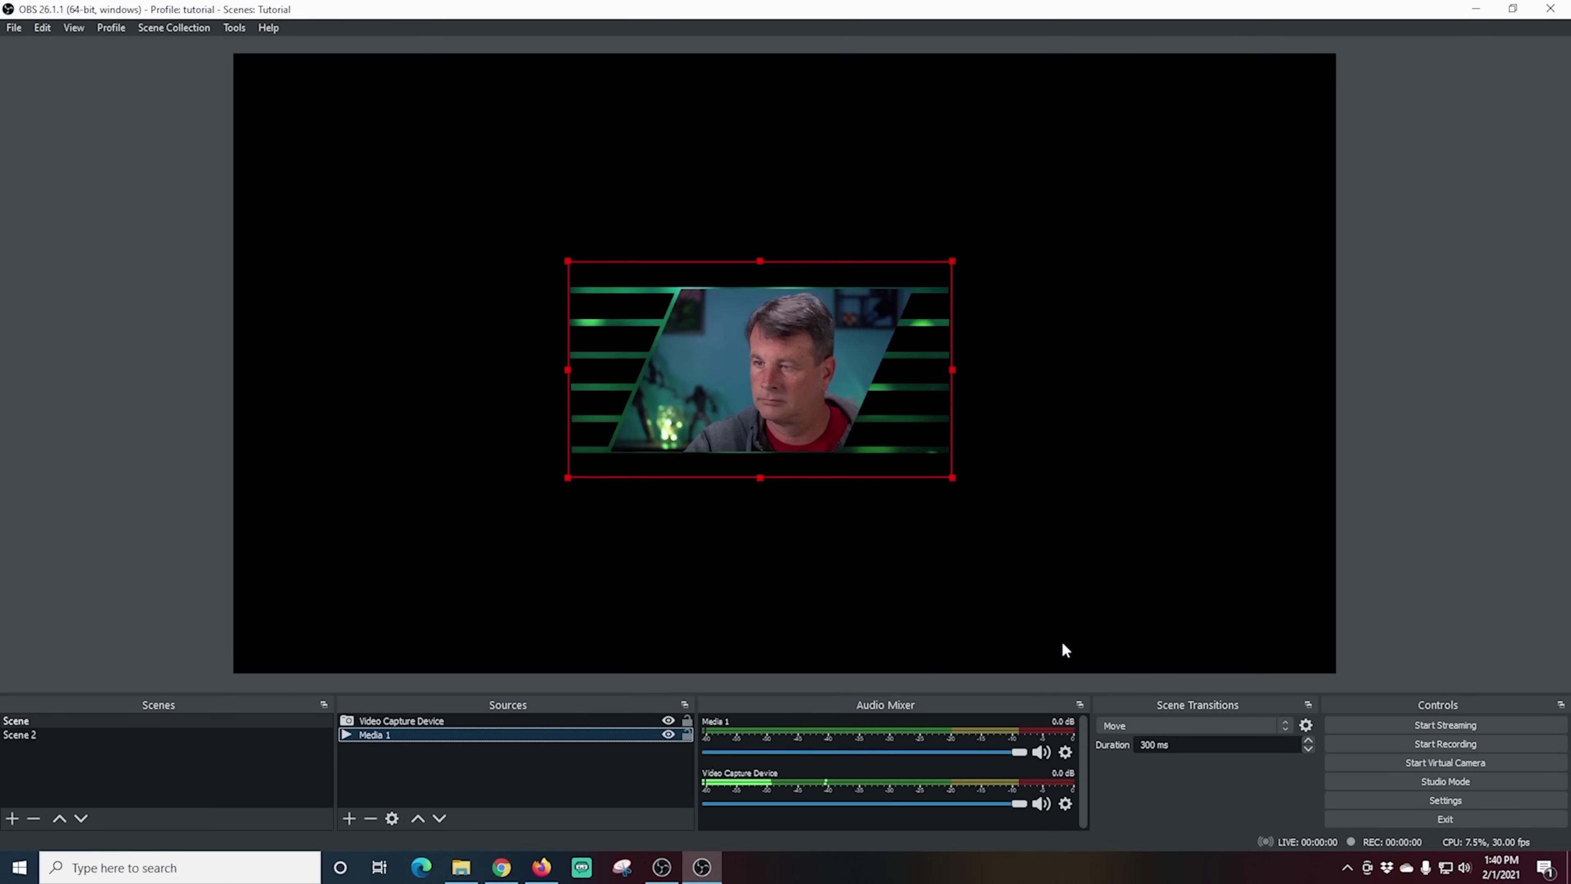
# - Fine-position the webcam inside the green fringed Media 1 shape and deselect it
pyautogui.click(786, 383)
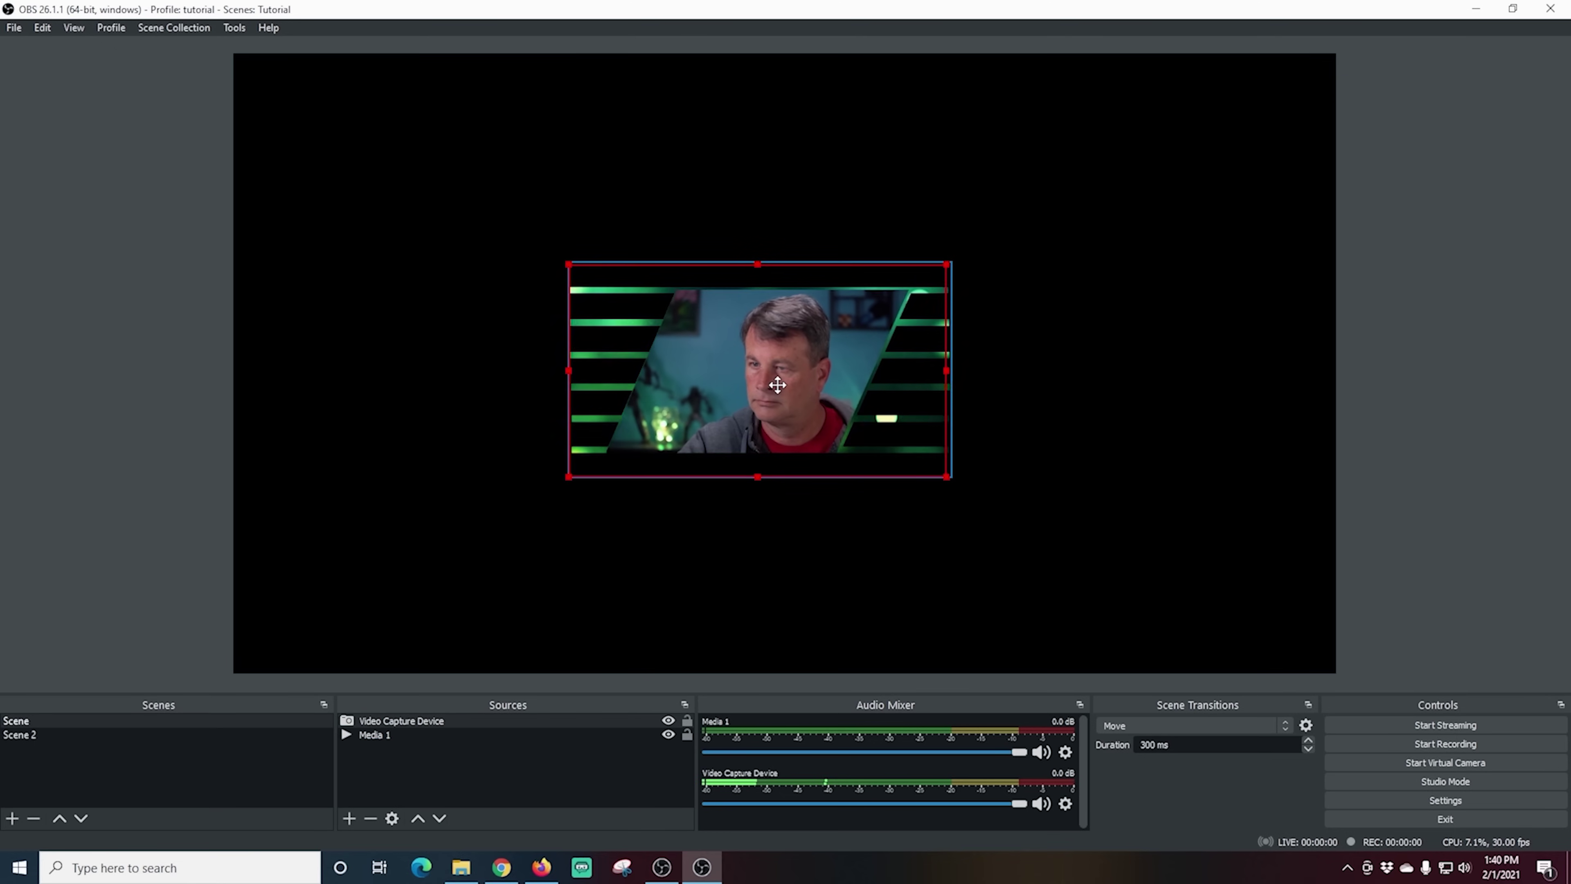
pyautogui.moveTo(779, 391); pyautogui.dragTo(781, 389)
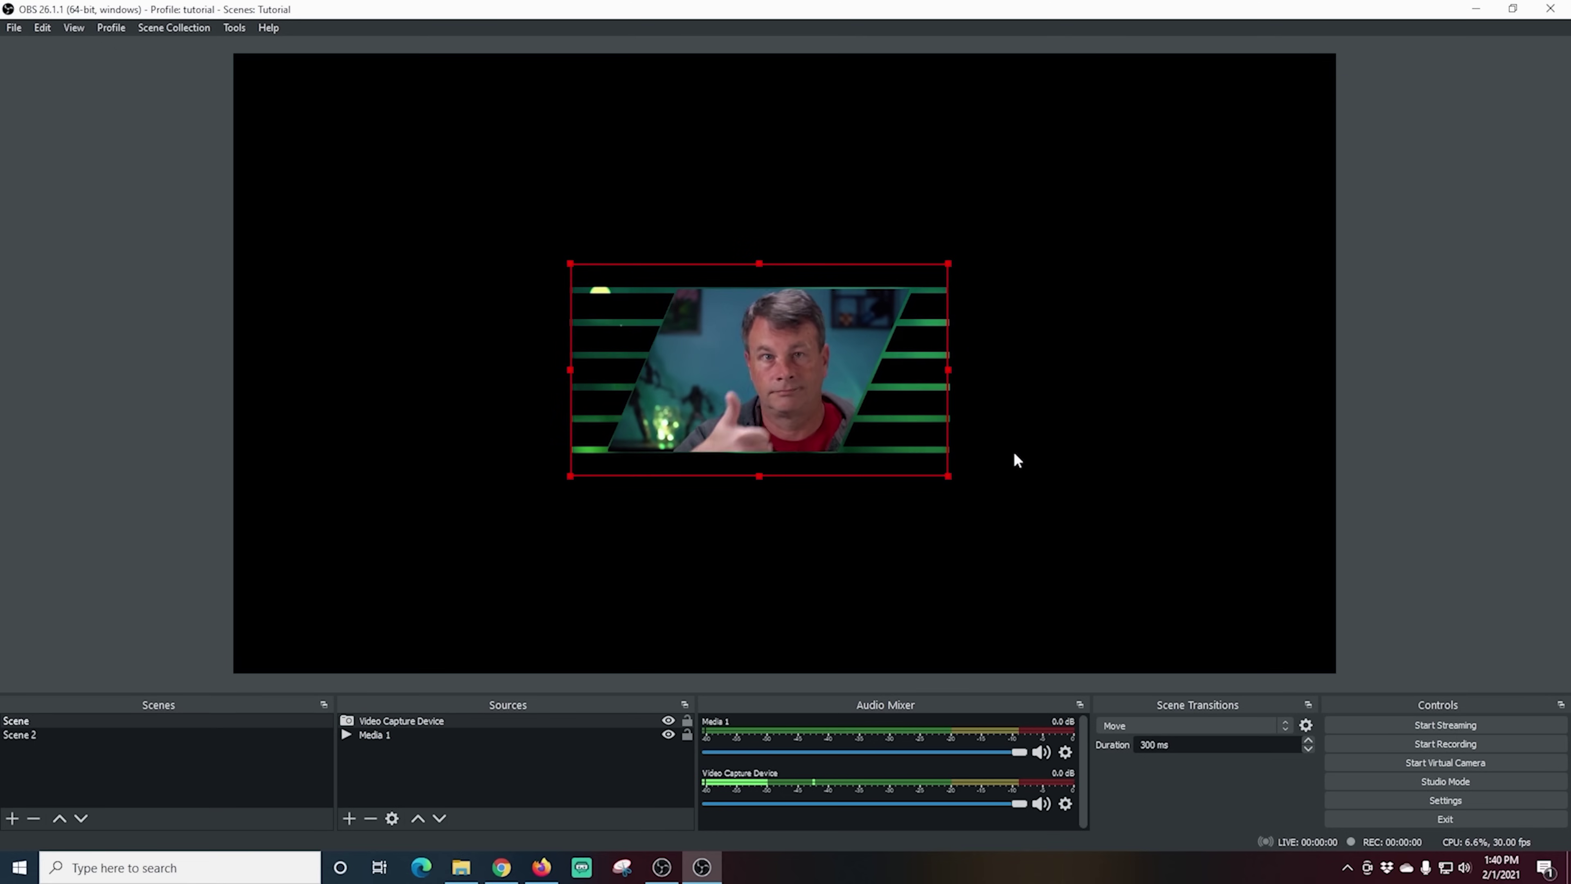
pyautogui.click(905, 523)
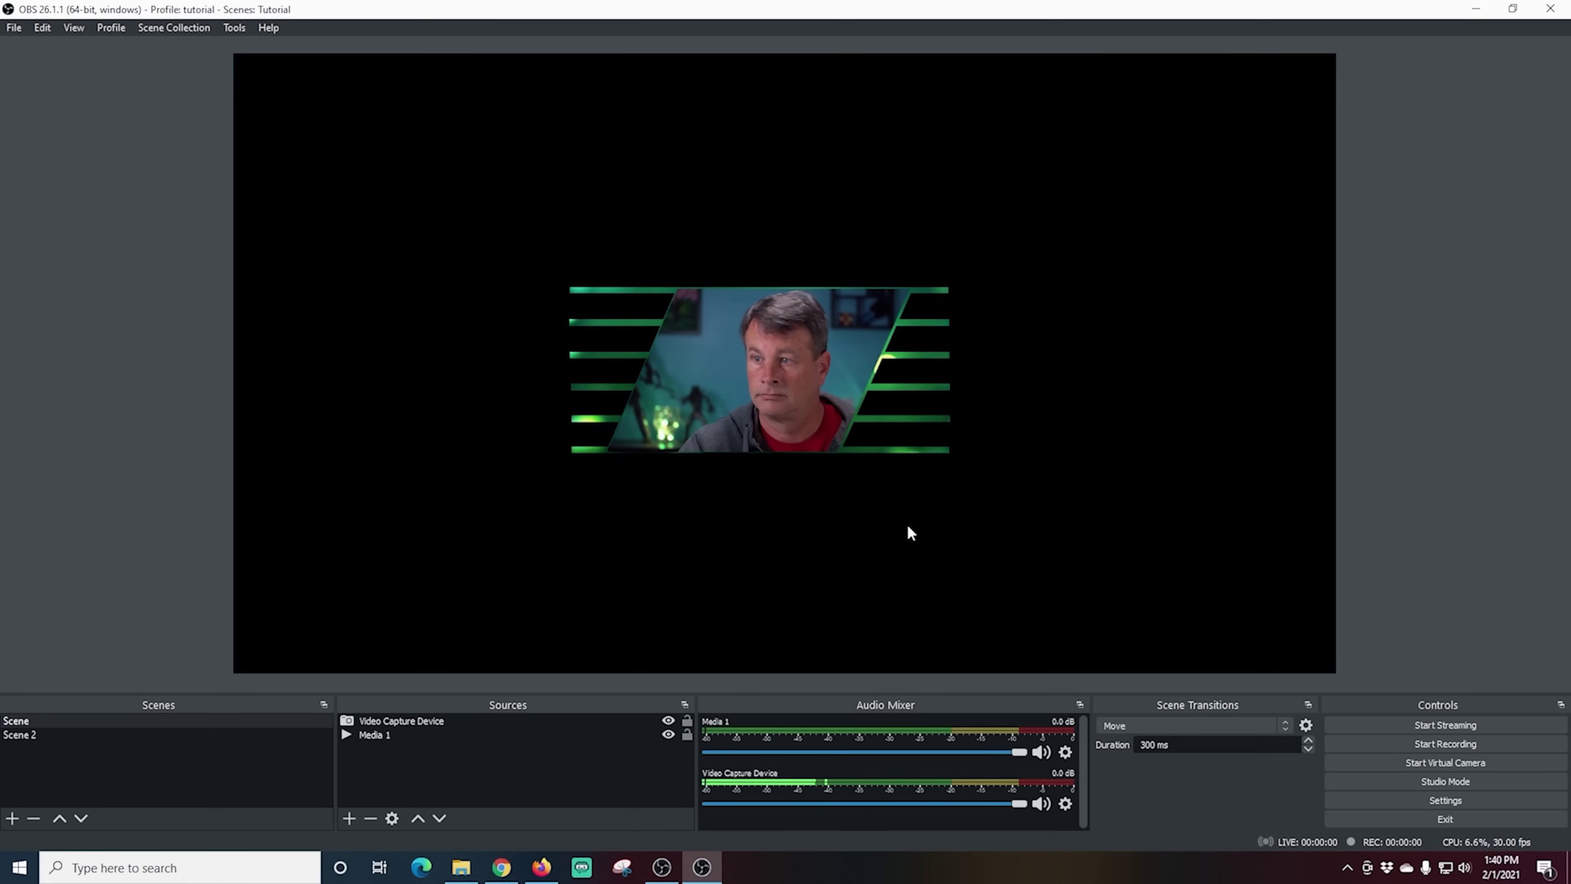
# - Select the webcam and Media 1 together and move them to the lower-left corner of the canvas
pyautogui.click(438, 720)
pyautogui.keyDown('shift'); pyautogui.click(432, 734); pyautogui.keyUp('shift')
pyautogui.moveTo(746, 403); pyautogui.dragTo(427, 589)
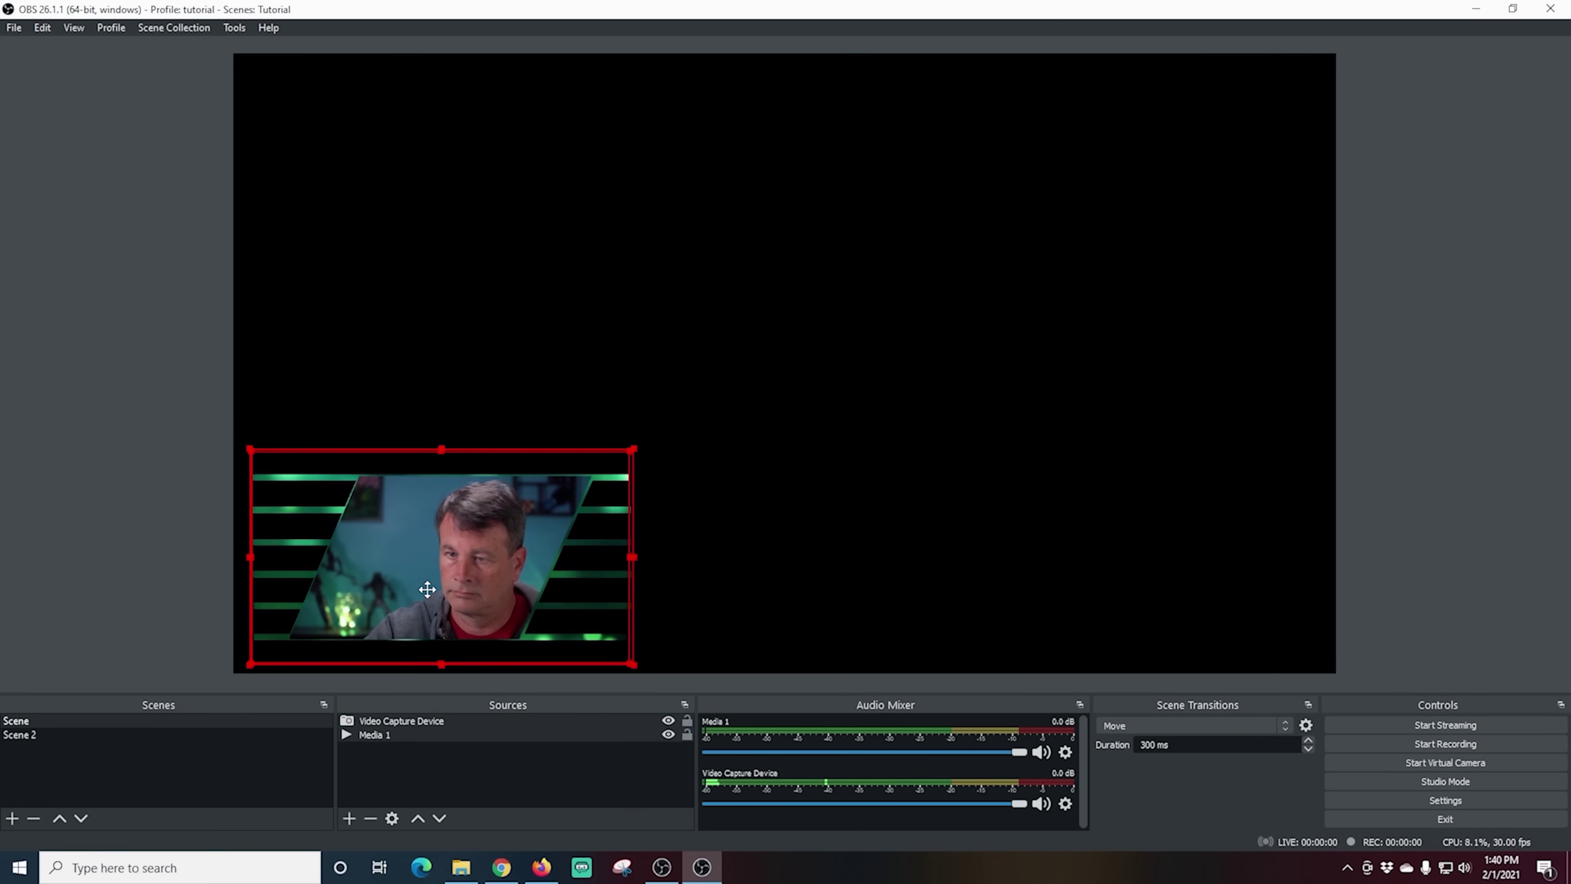
# - Add the existing Media 2 source to the scene and place it below all other sources
pyautogui.click(350, 818)
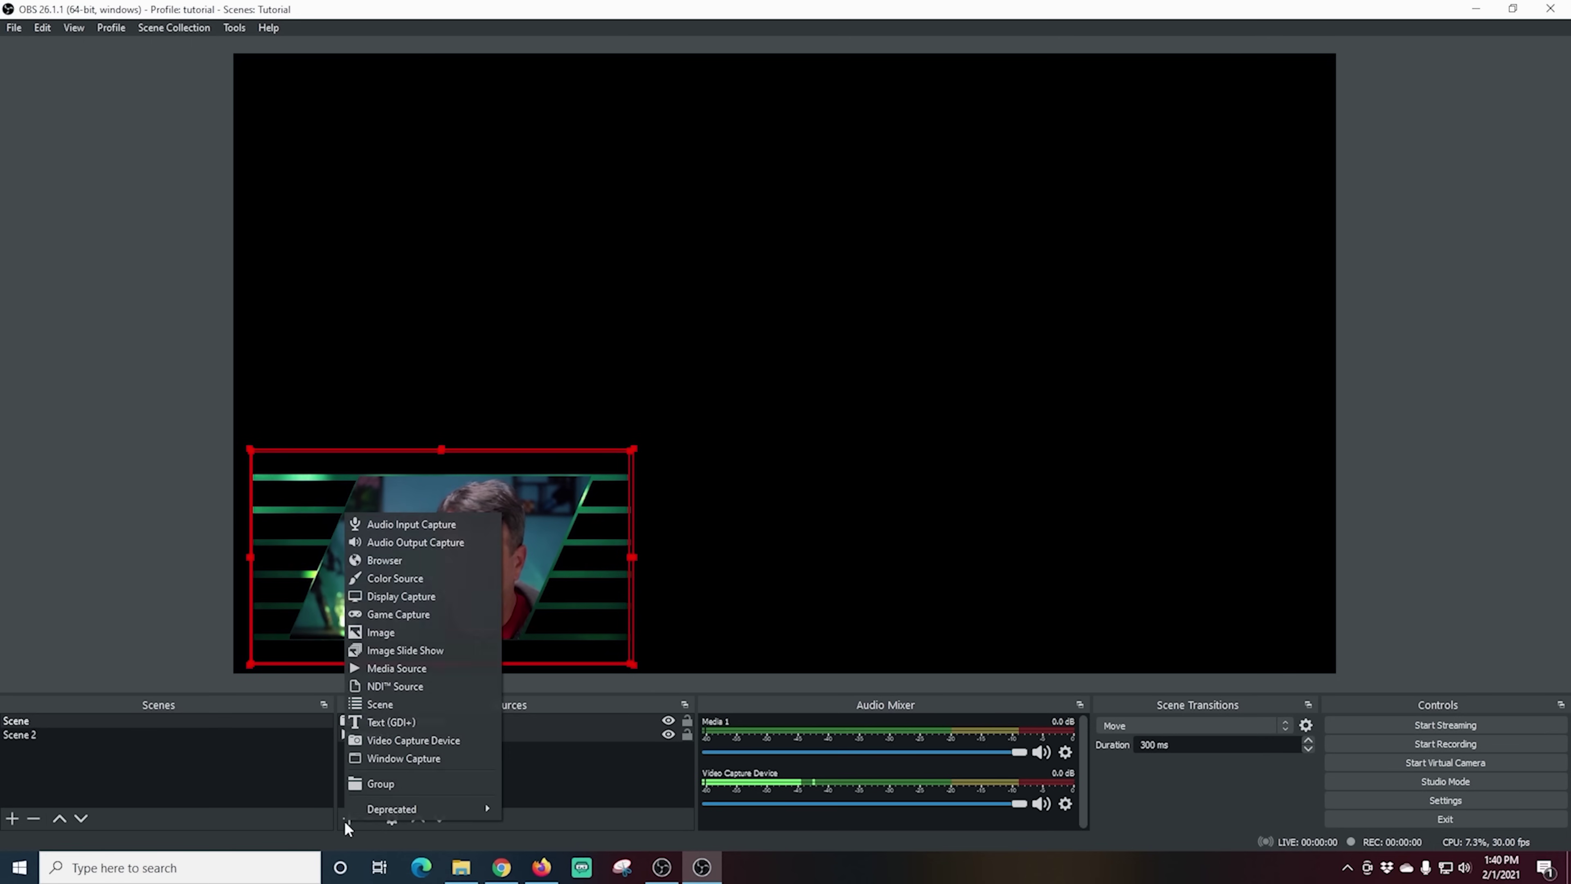
pyautogui.click(395, 669)
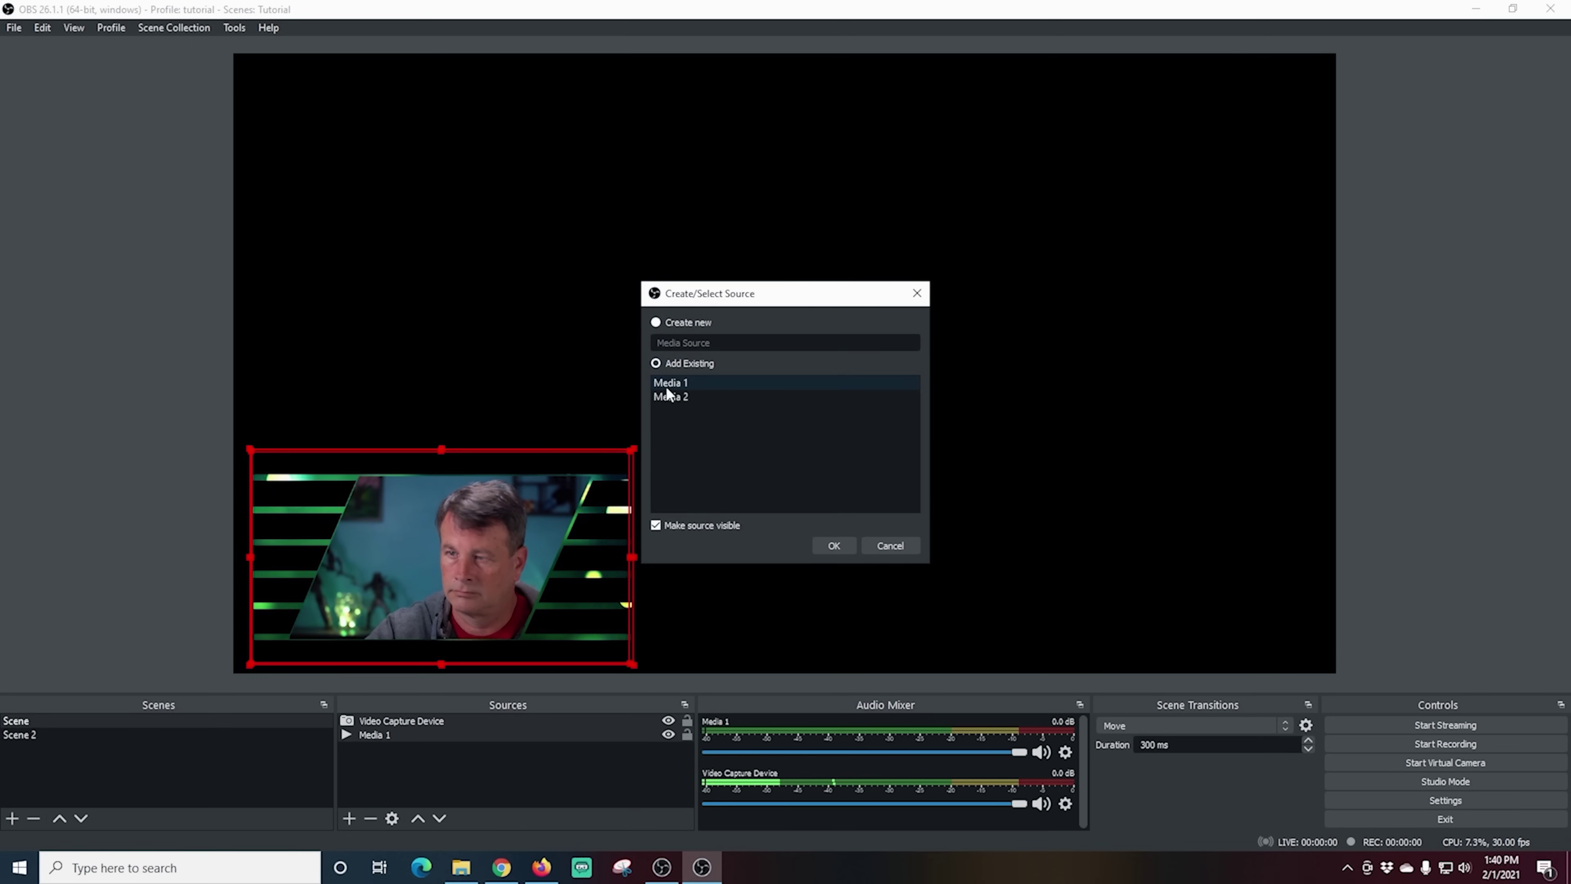
pyautogui.click(838, 545)
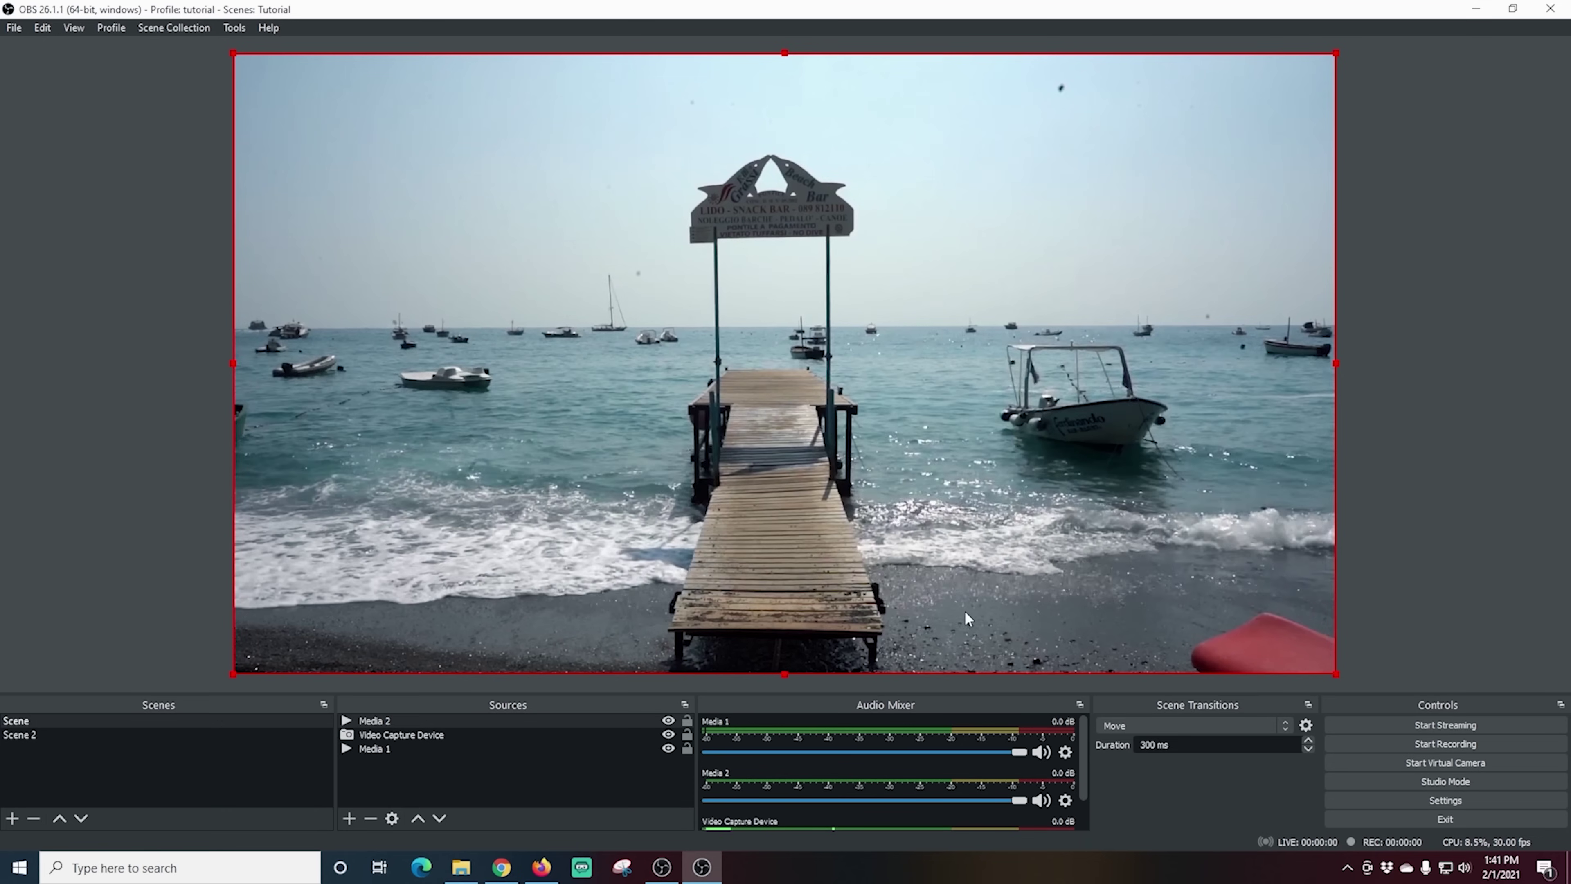
pyautogui.click(417, 720)
pyautogui.moveTo(417, 718); pyautogui.dragTo(416, 766)
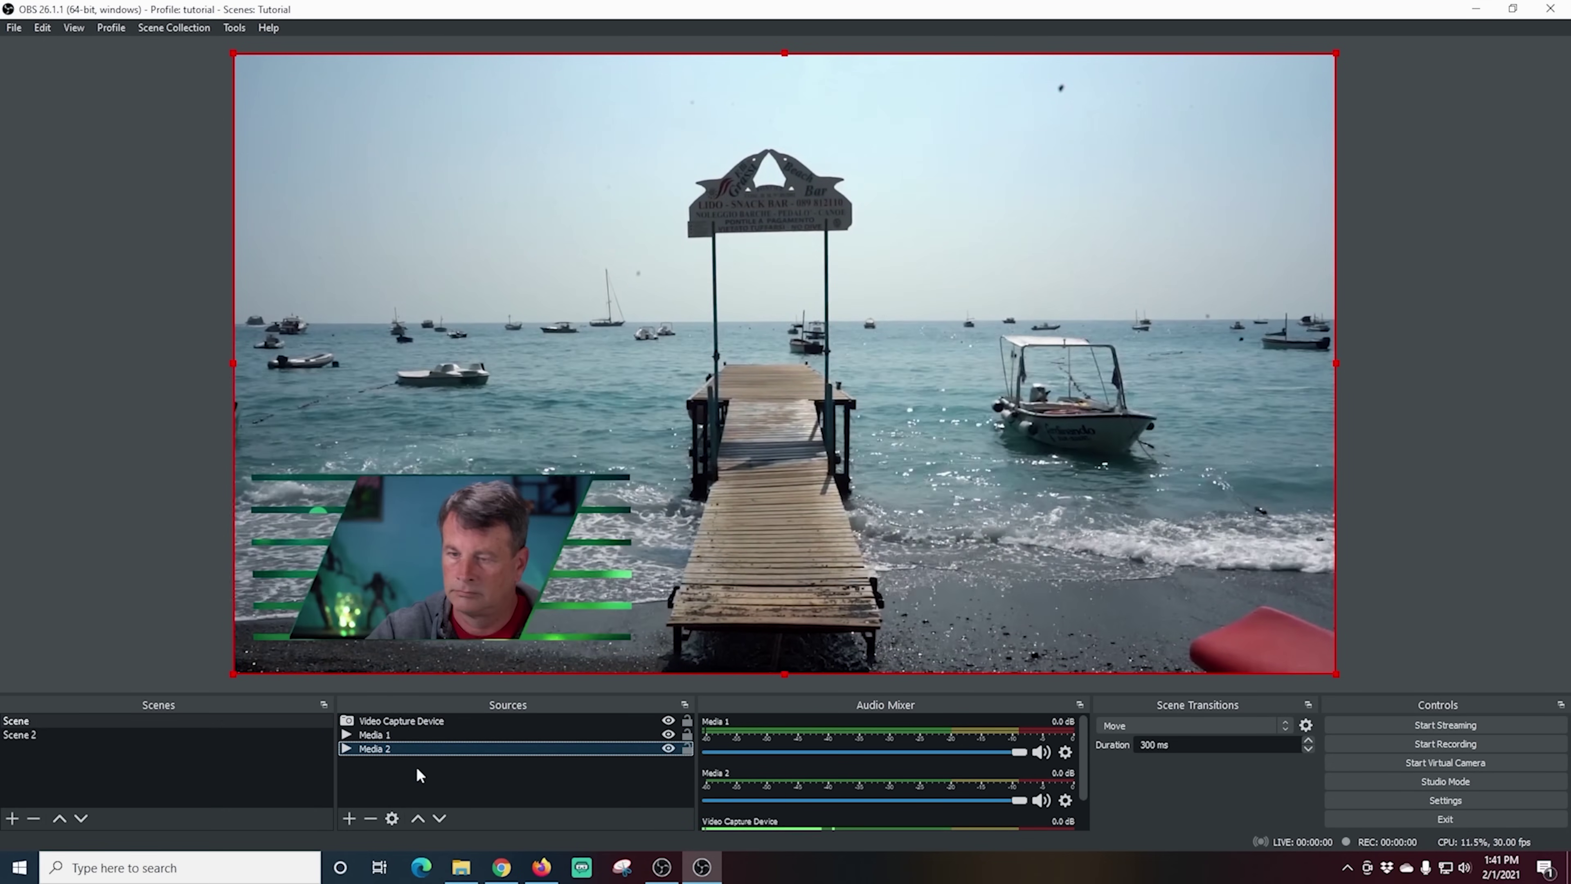
# - Move the webcam and Media 1 together to the canvas's upper-right corner, shrink them slightly, and return them to the lower-left corner
pyautogui.click(415, 720)
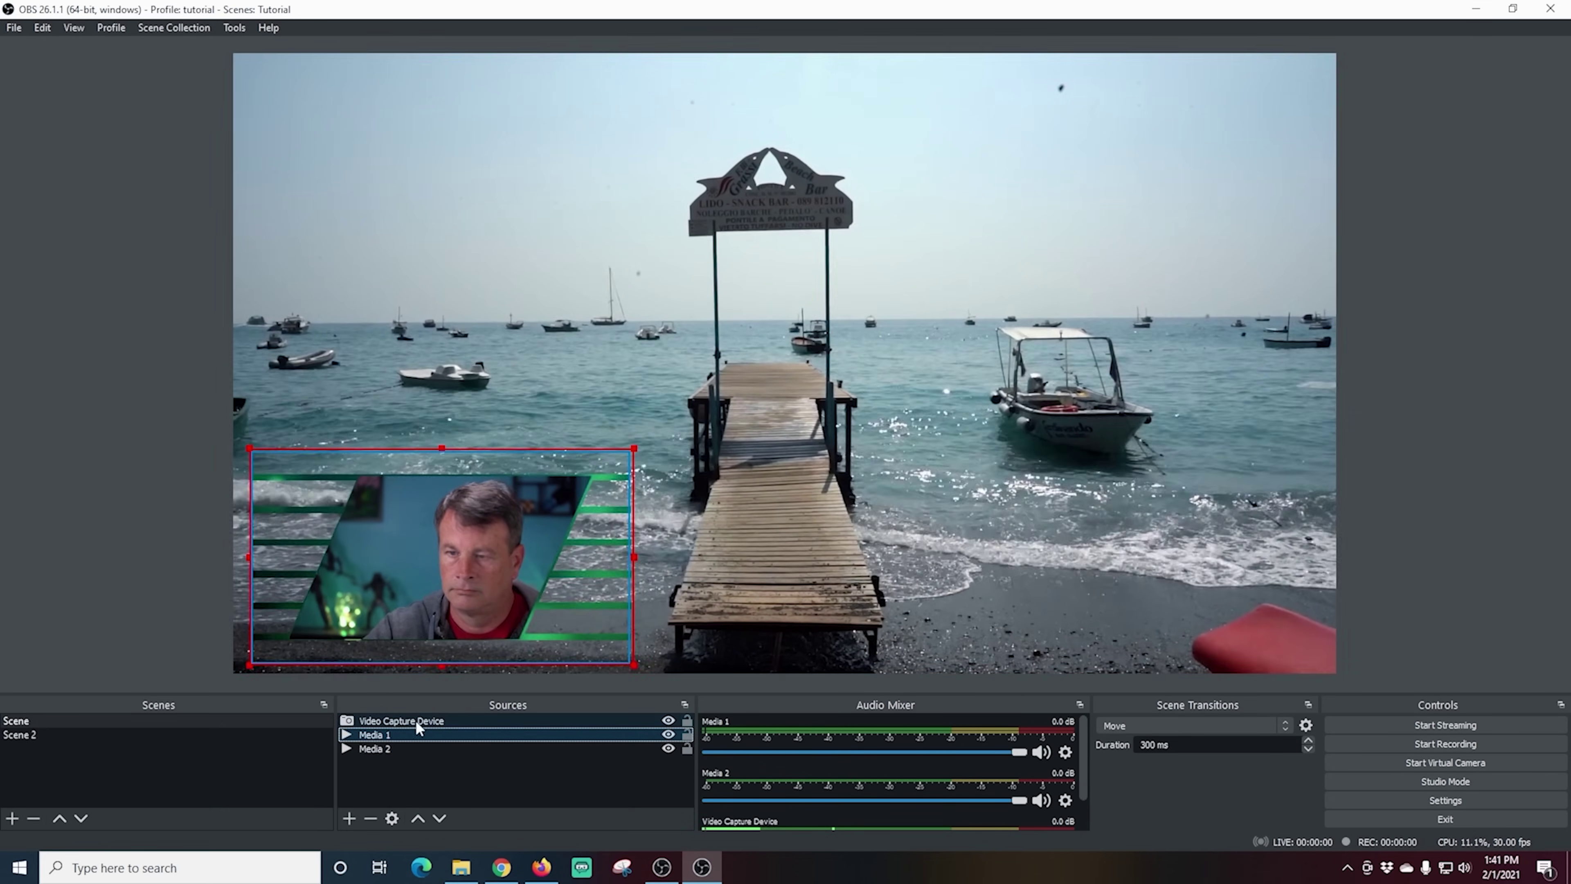
pyautogui.moveTo(420, 586); pyautogui.dragTo(1103, 199)
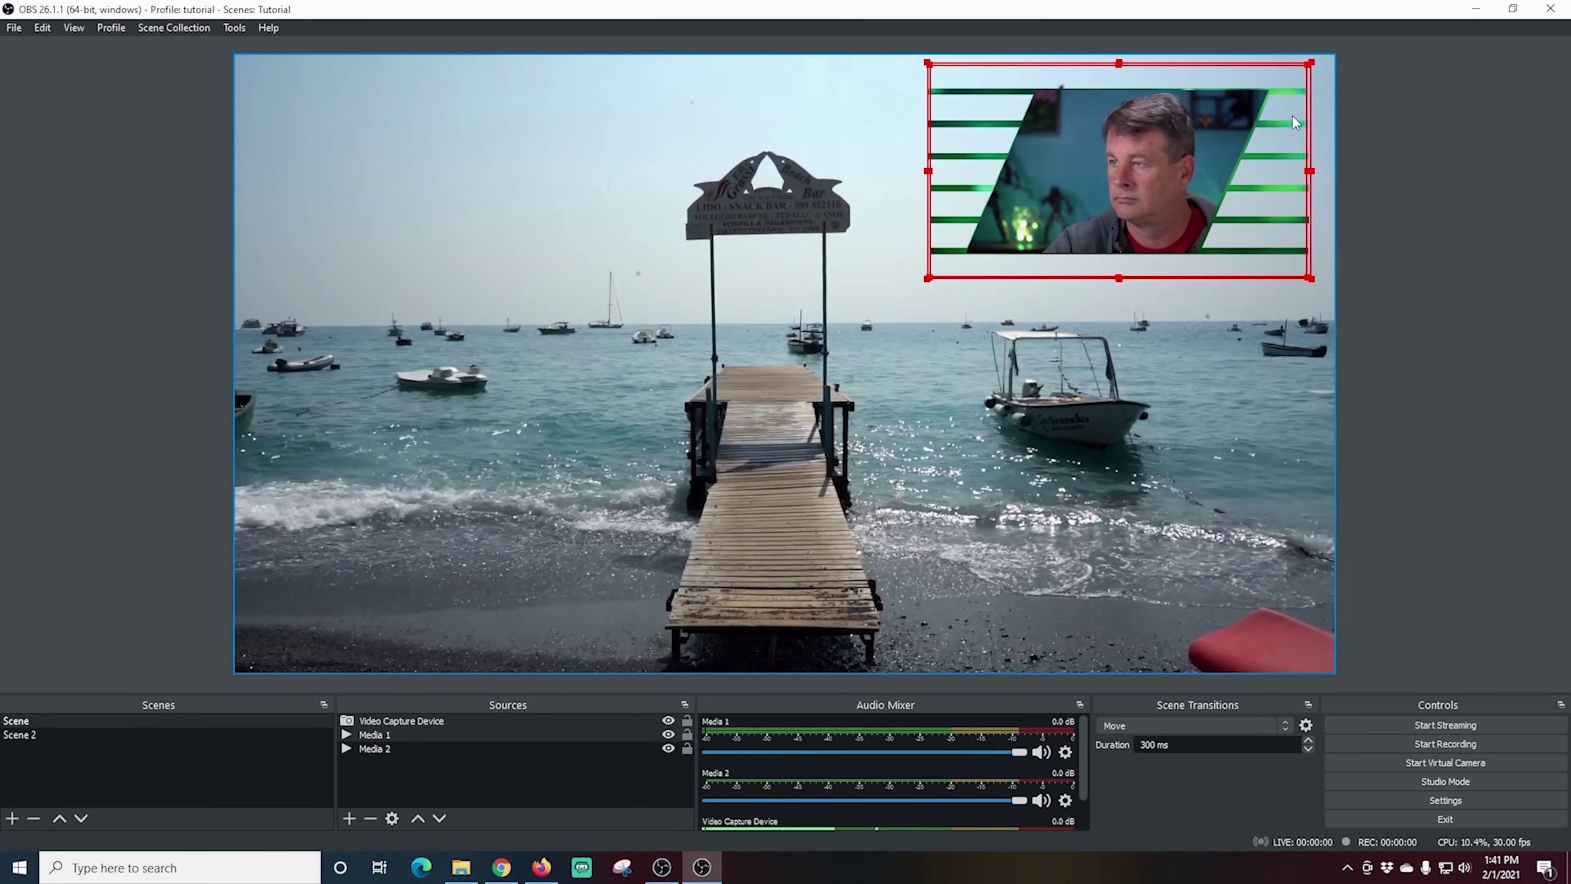
pyautogui.moveTo(1310, 278); pyautogui.dragTo(1280, 262)
pyautogui.moveTo(1141, 236); pyautogui.dragTo(472, 593)
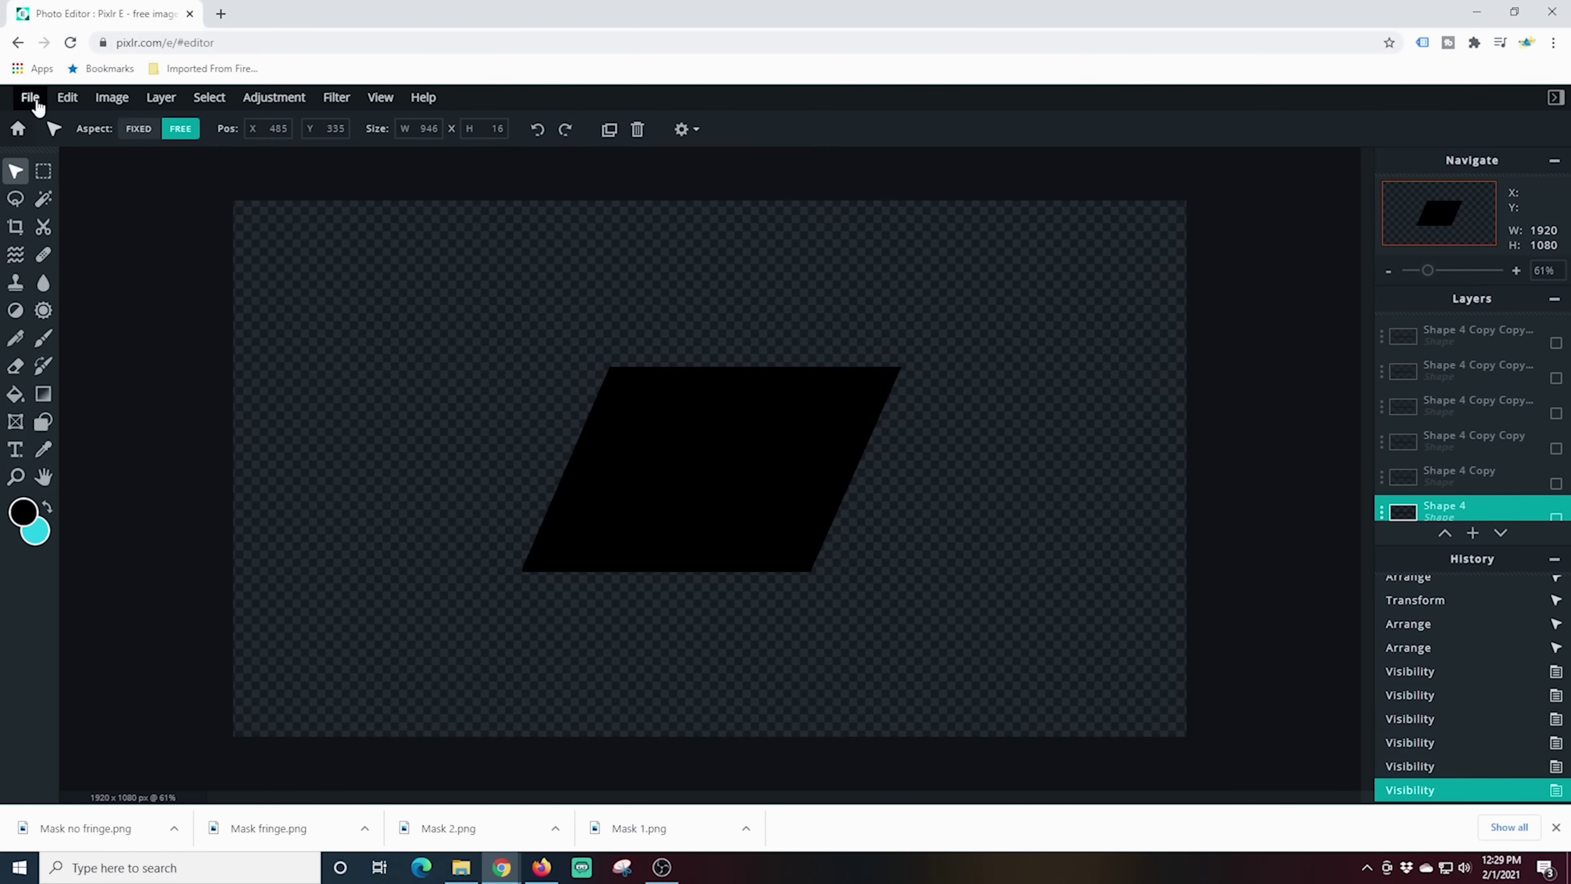
# - Switch to Pixlr E, close the current image and create a new 1920 x 1080 image named Overlay without a background
pyautogui.click(30, 98)
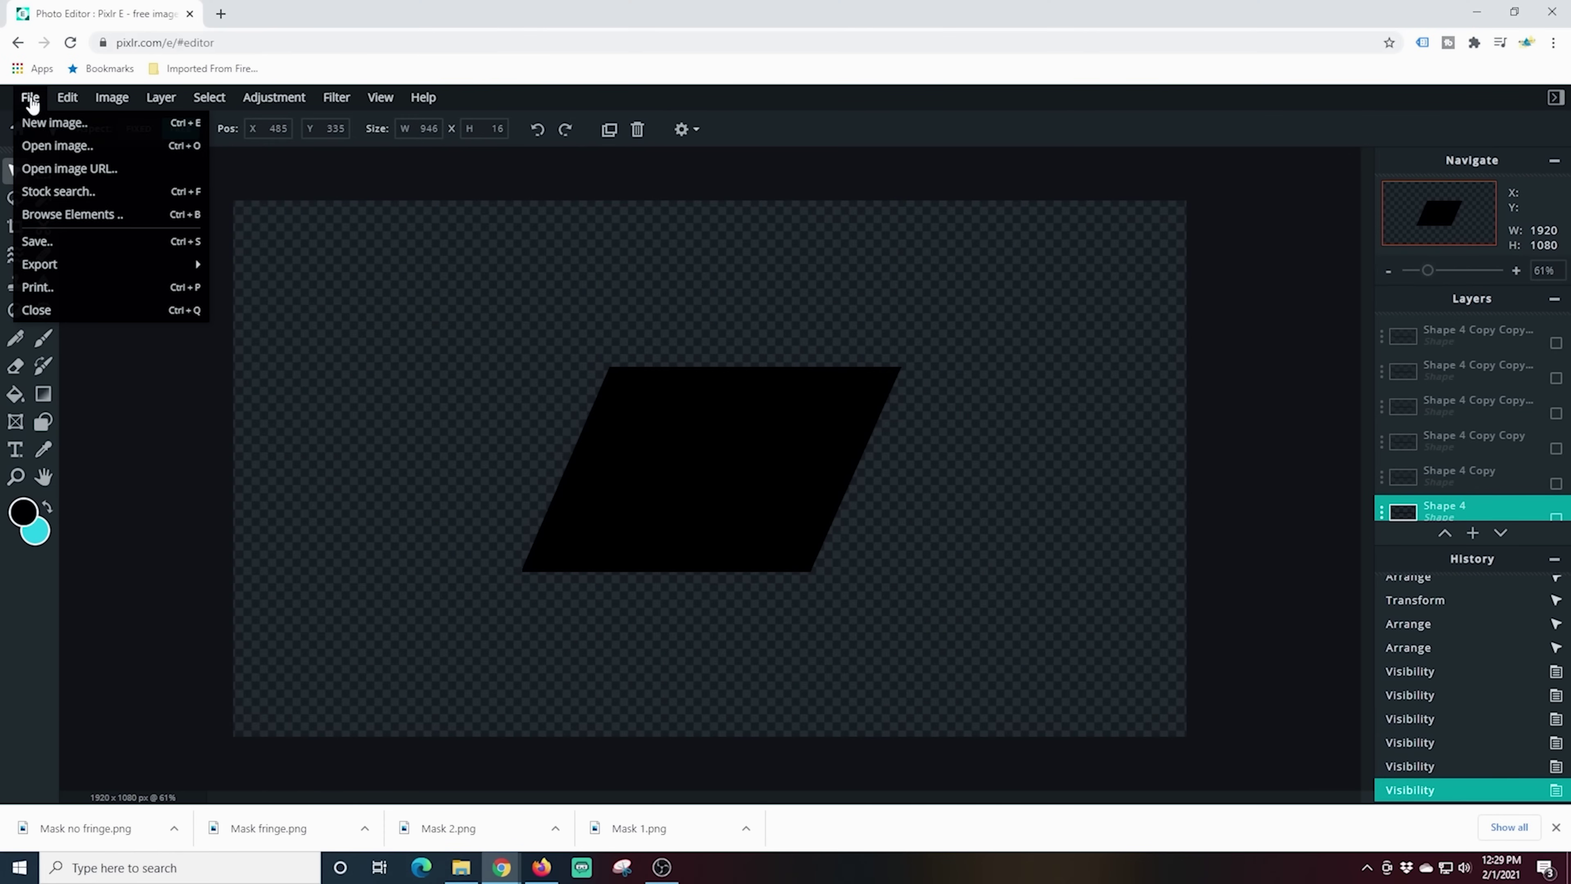
pyautogui.click(59, 309)
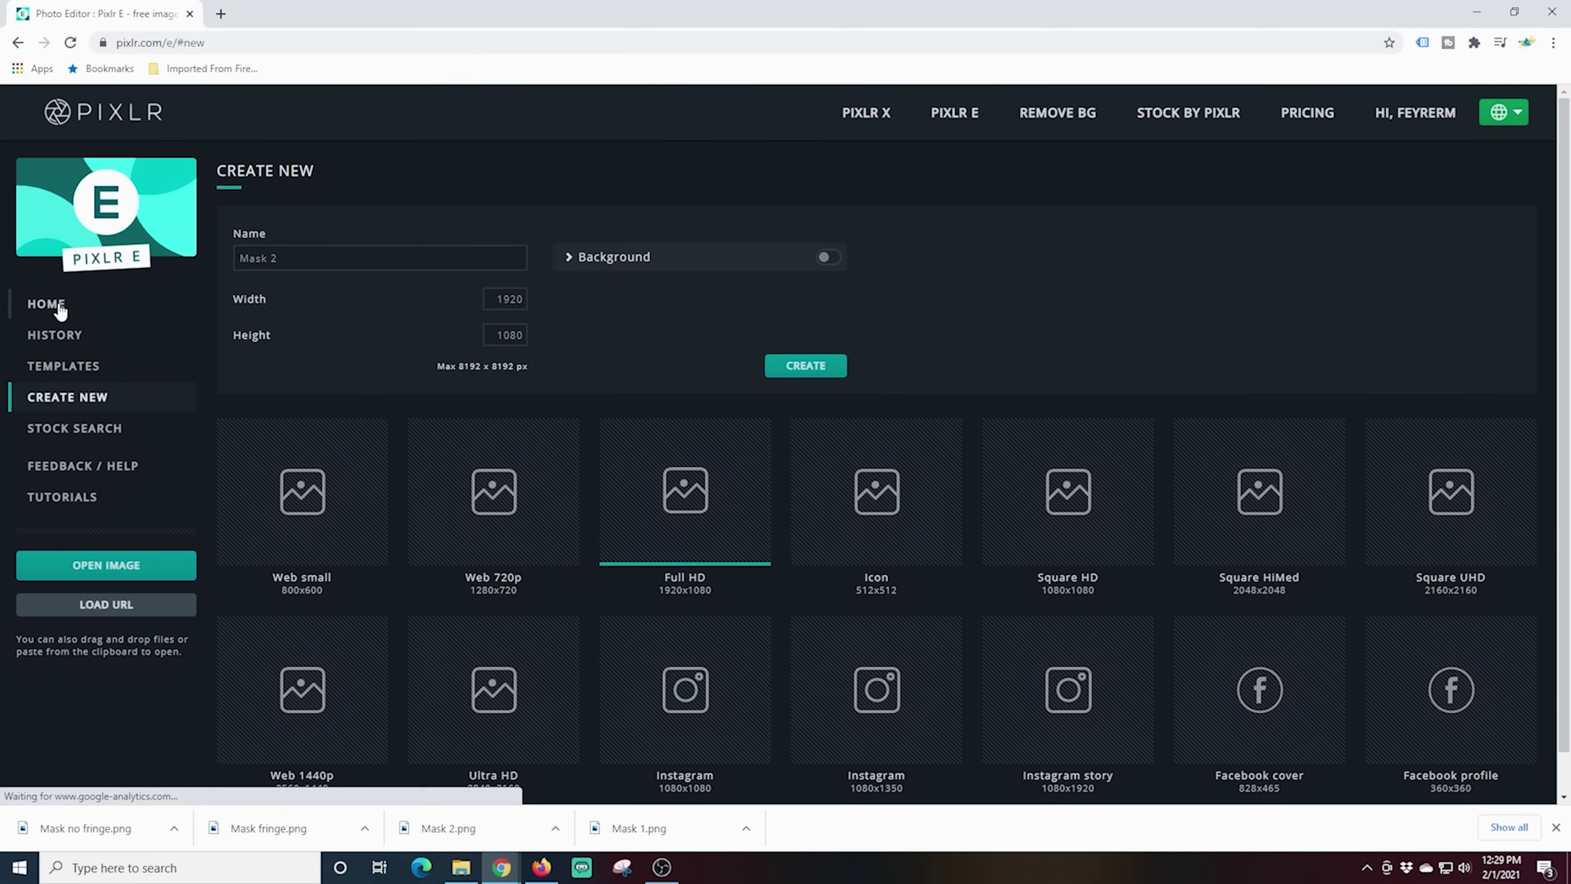
pyautogui.click(255, 239)
pyautogui.write('Overlay')
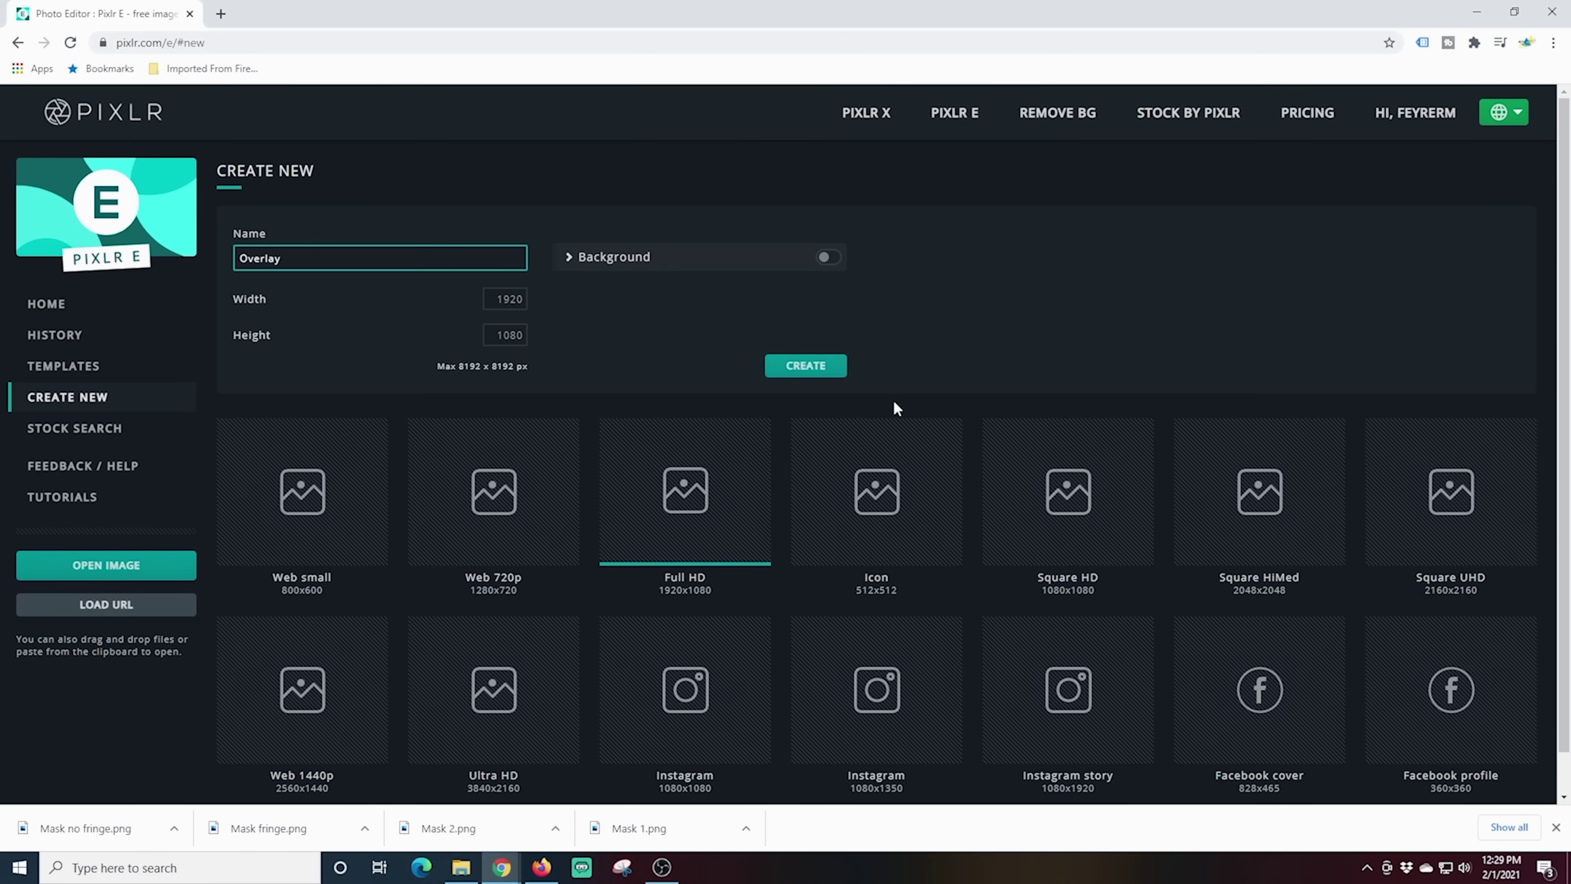
pyautogui.click(814, 366)
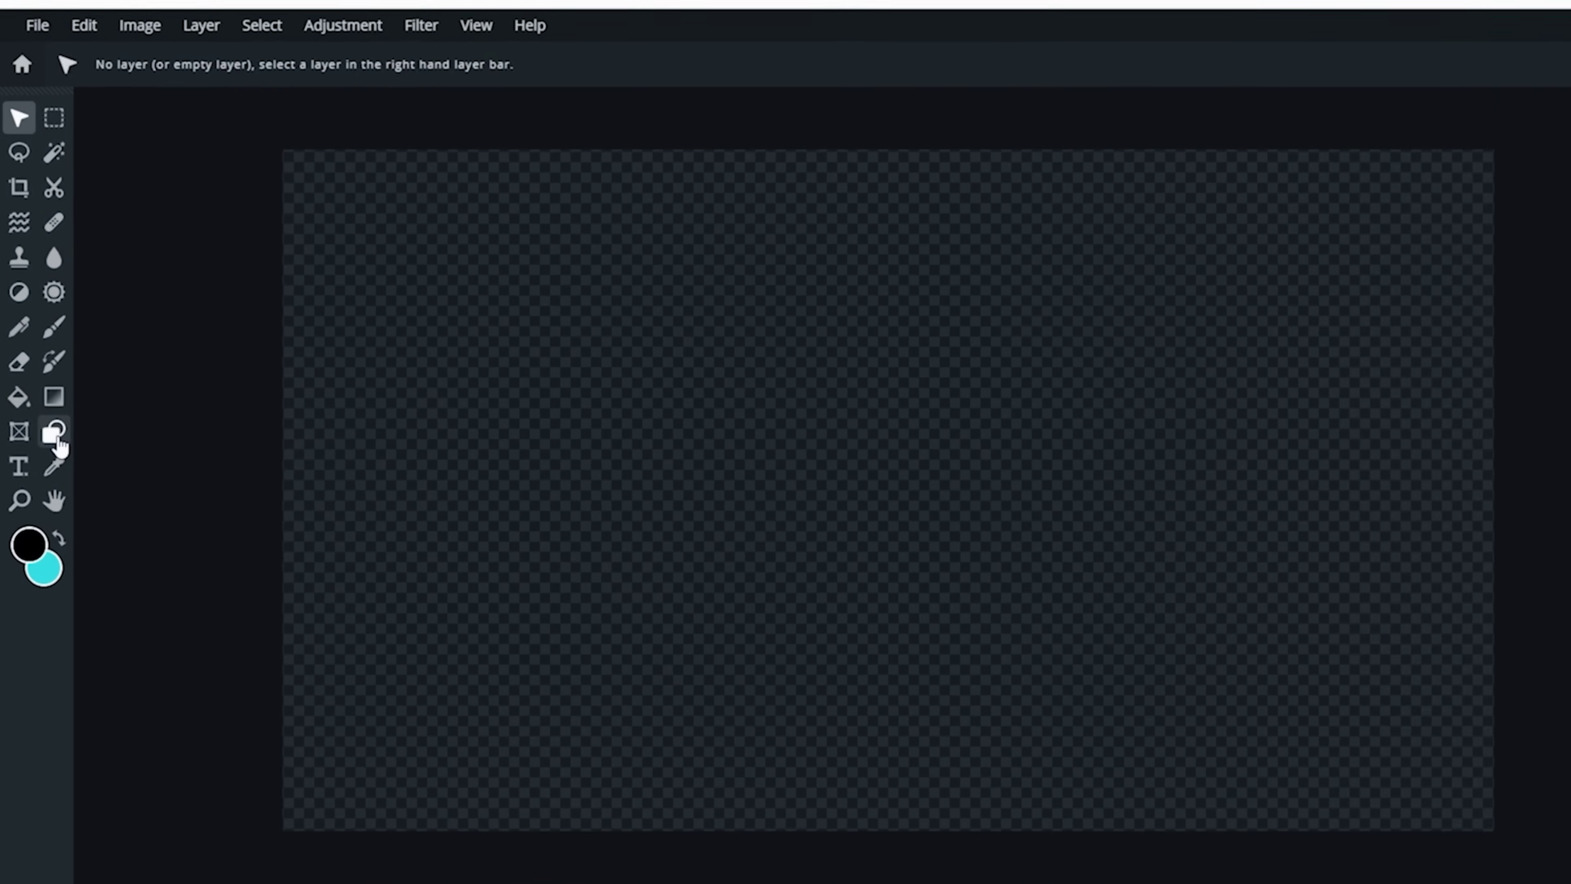
# - Draw an unfilled black rectangle with an 8 px outline just inside the canvas edges, using the Shape tool's Draw mode
pyautogui.click(43, 424)
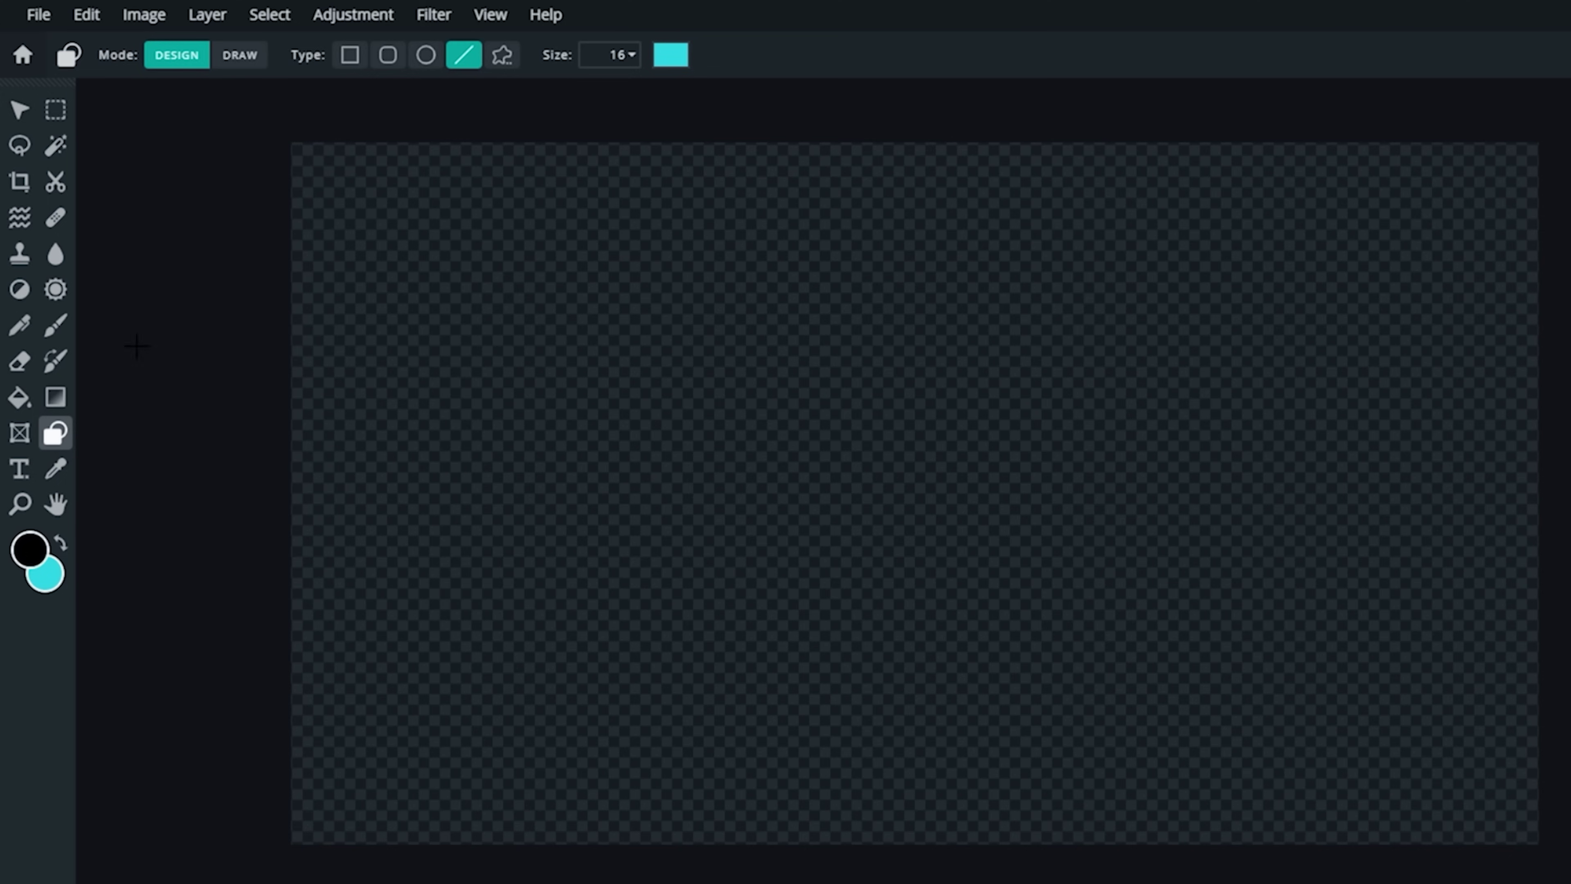
pyautogui.click(351, 59)
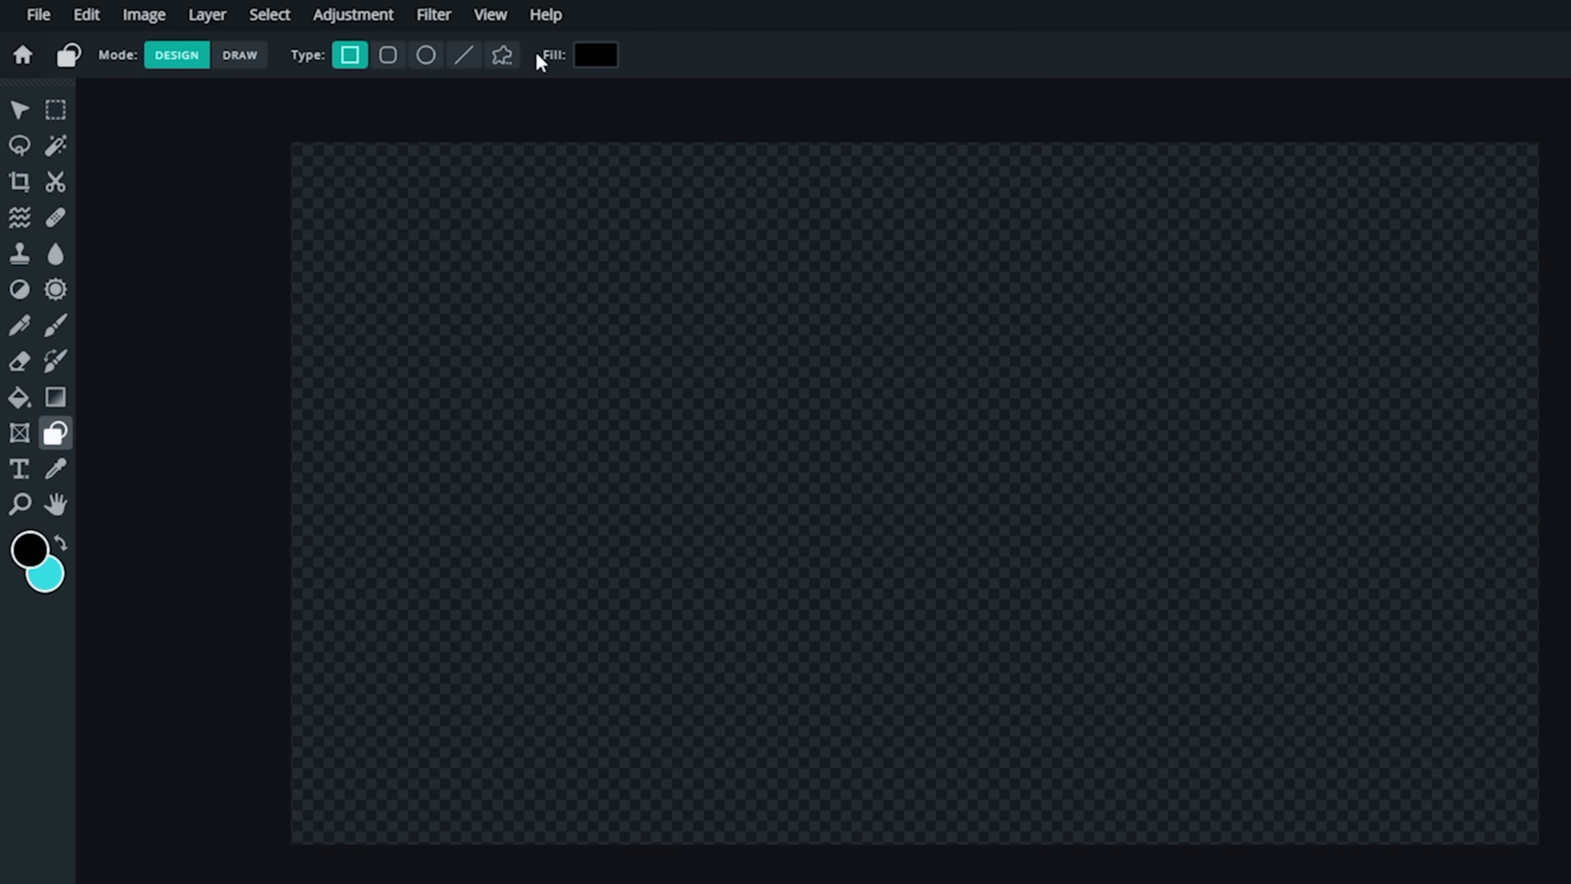
pyautogui.click(247, 62)
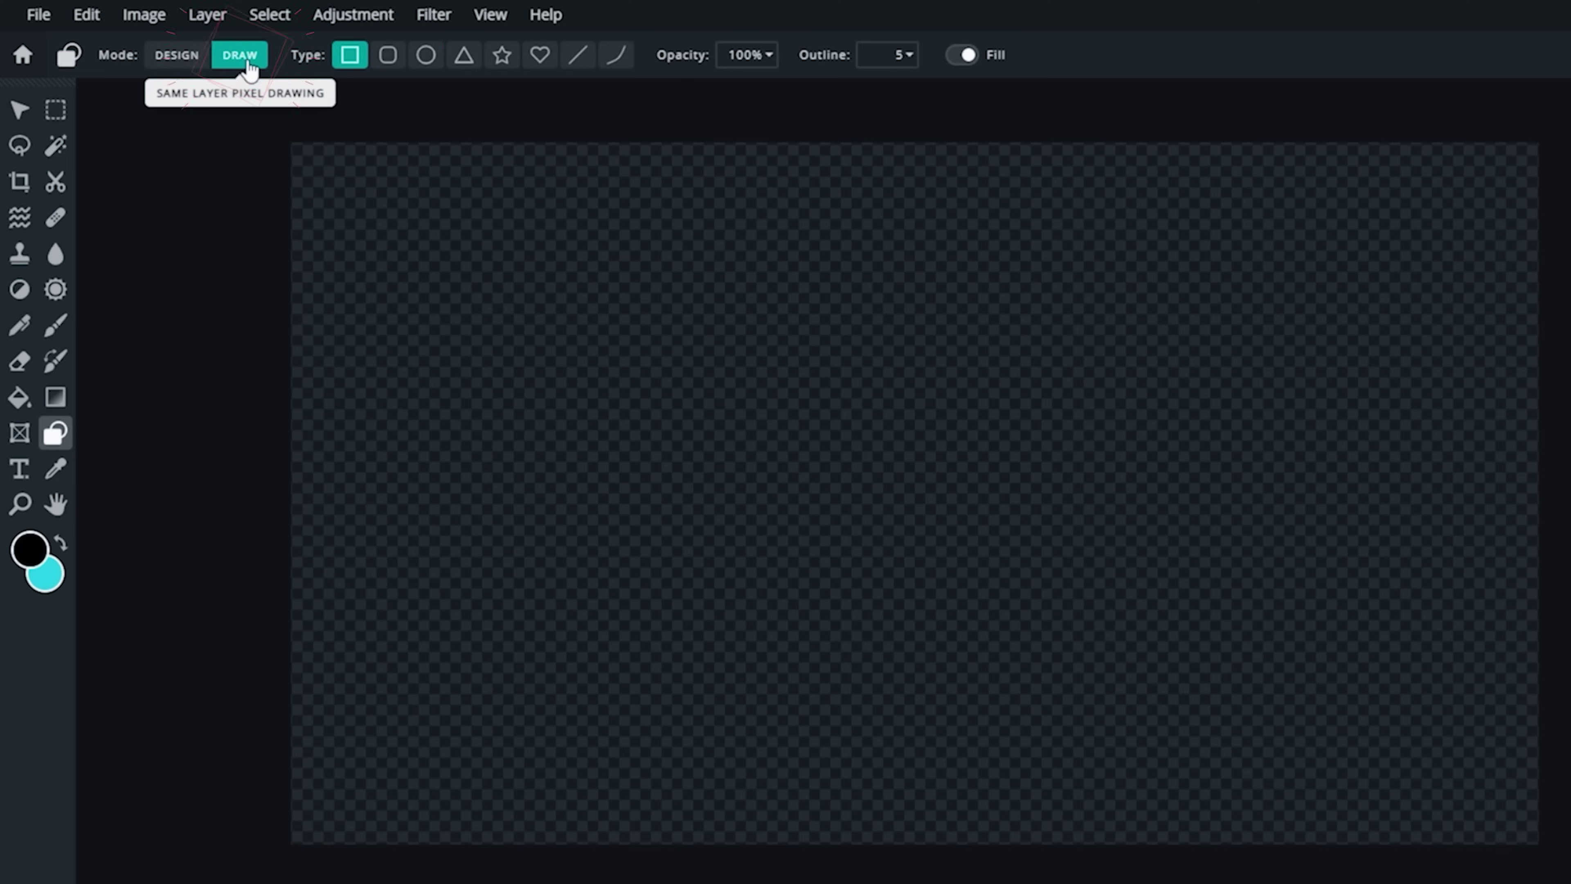
pyautogui.click(965, 57)
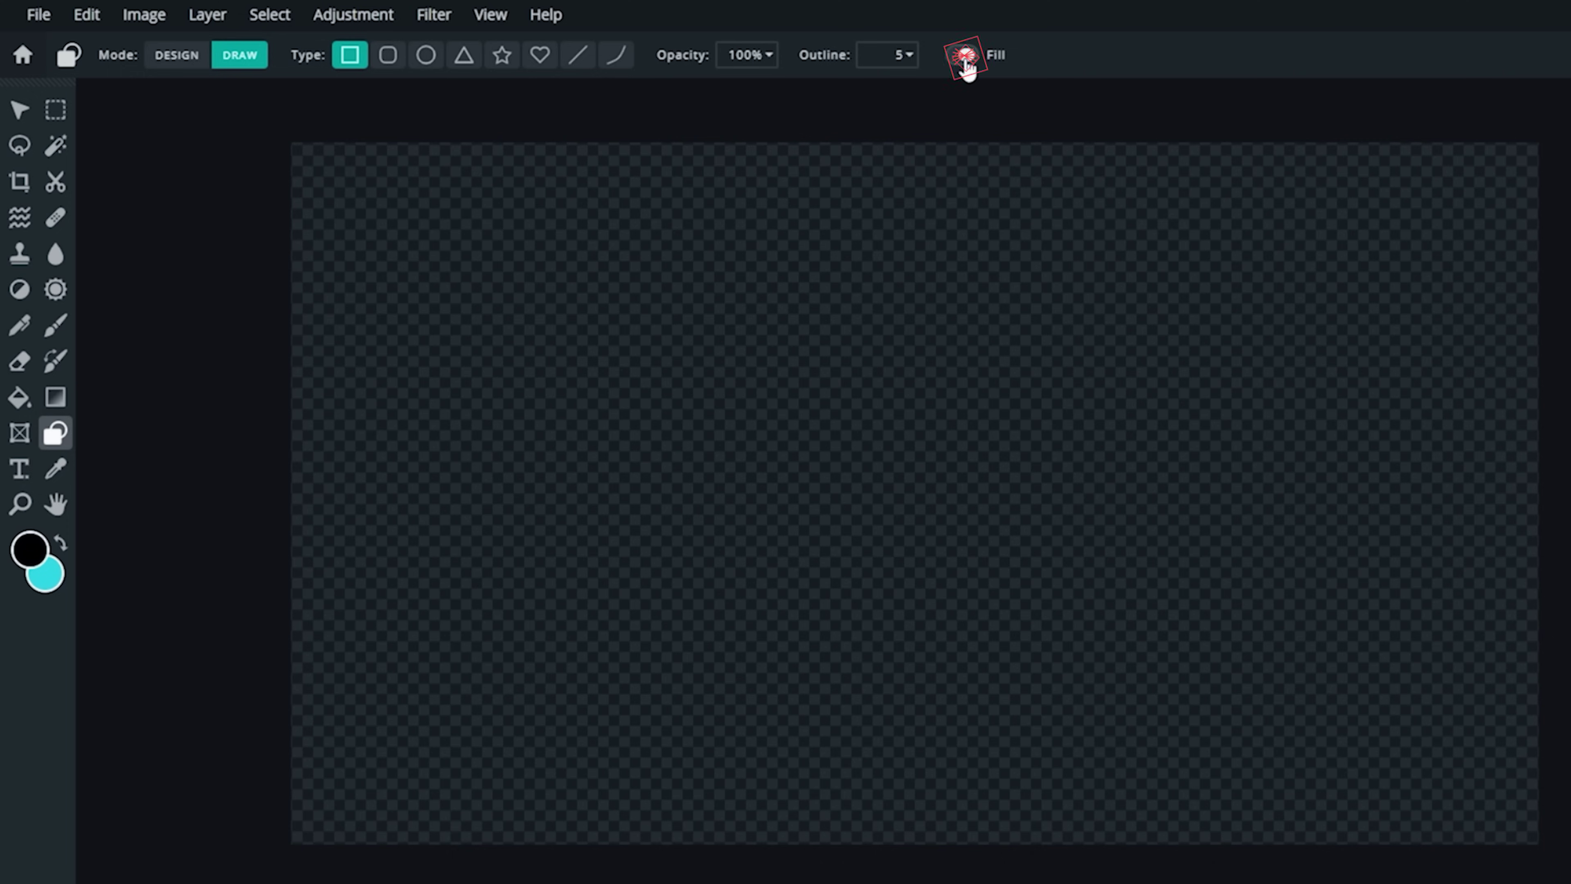
pyautogui.click(908, 56)
pyautogui.click(777, 91)
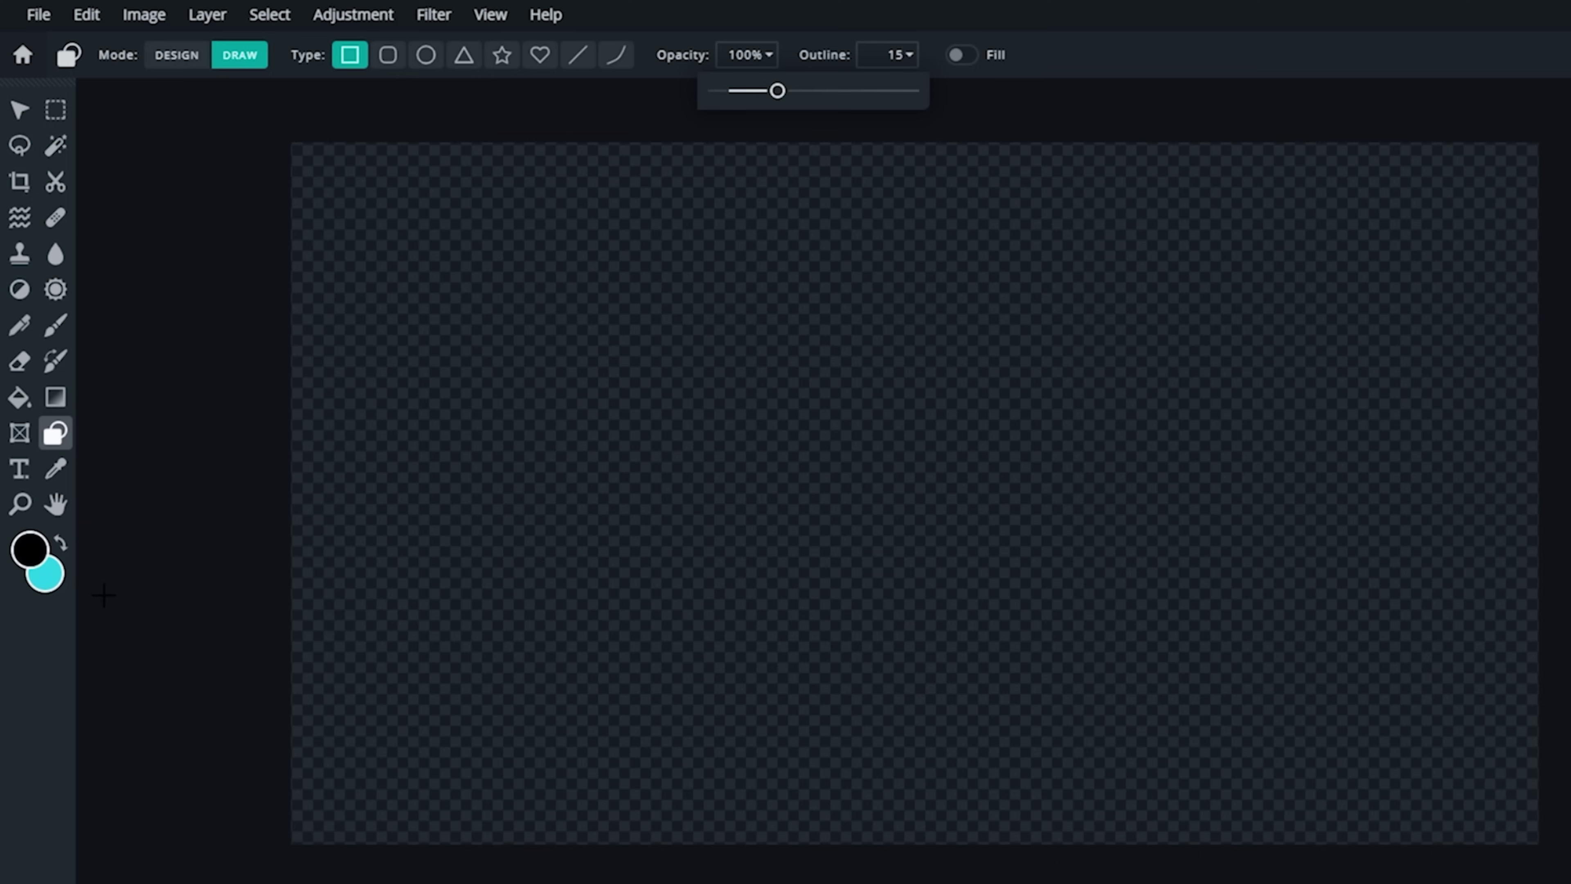
pyautogui.click(119, 595)
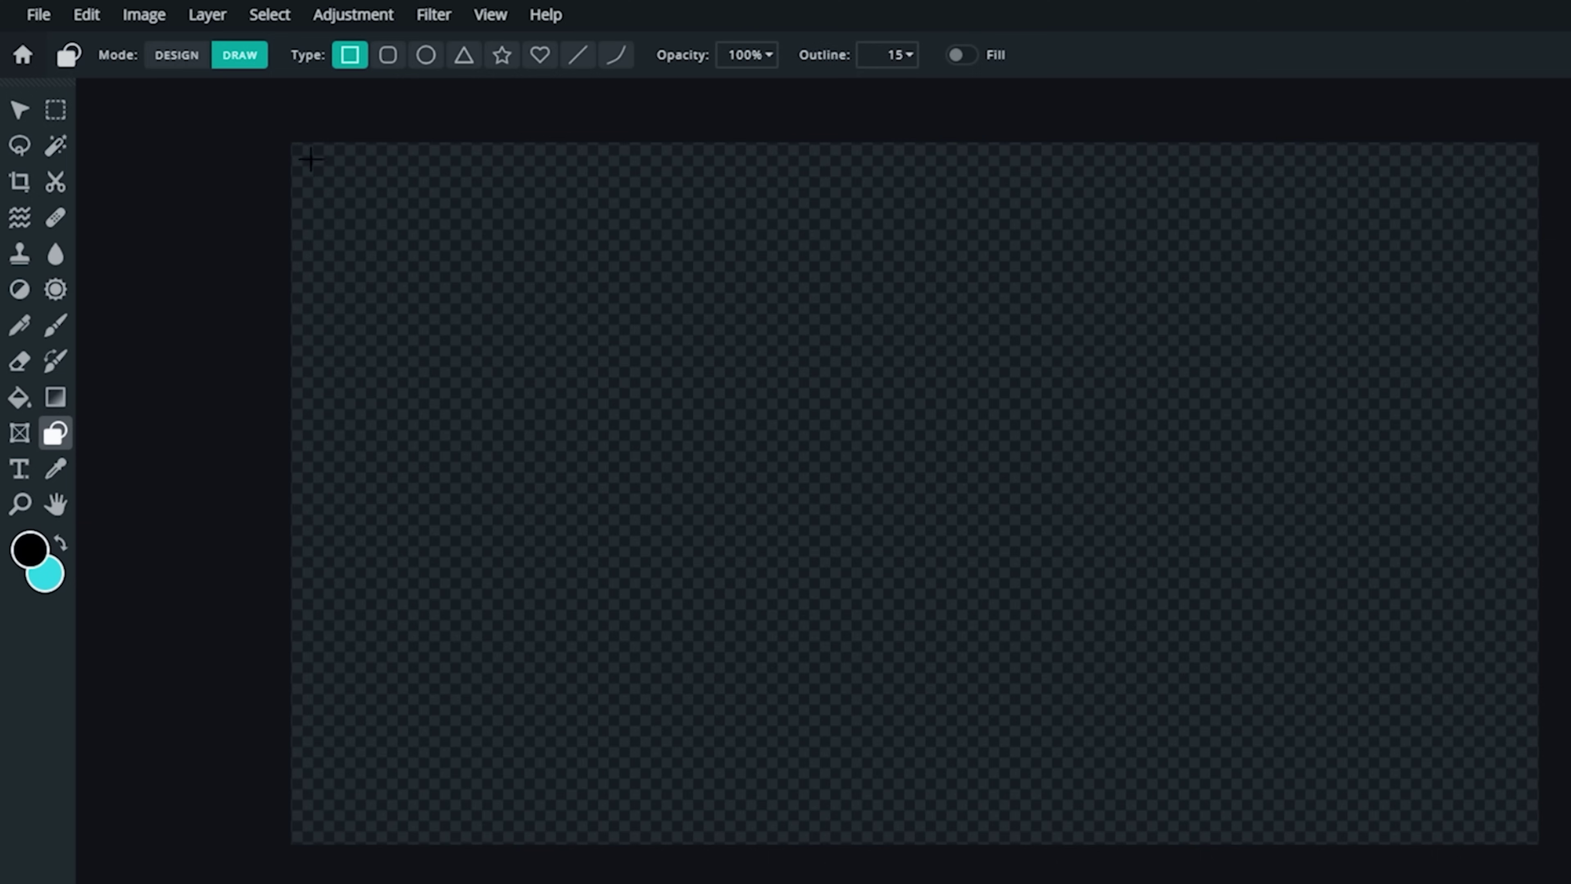
pyautogui.click(910, 56)
pyautogui.moveTo(782, 90); pyautogui.dragTo(749, 93)
pyautogui.moveTo(310, 161); pyautogui.dragTo(1520, 827)
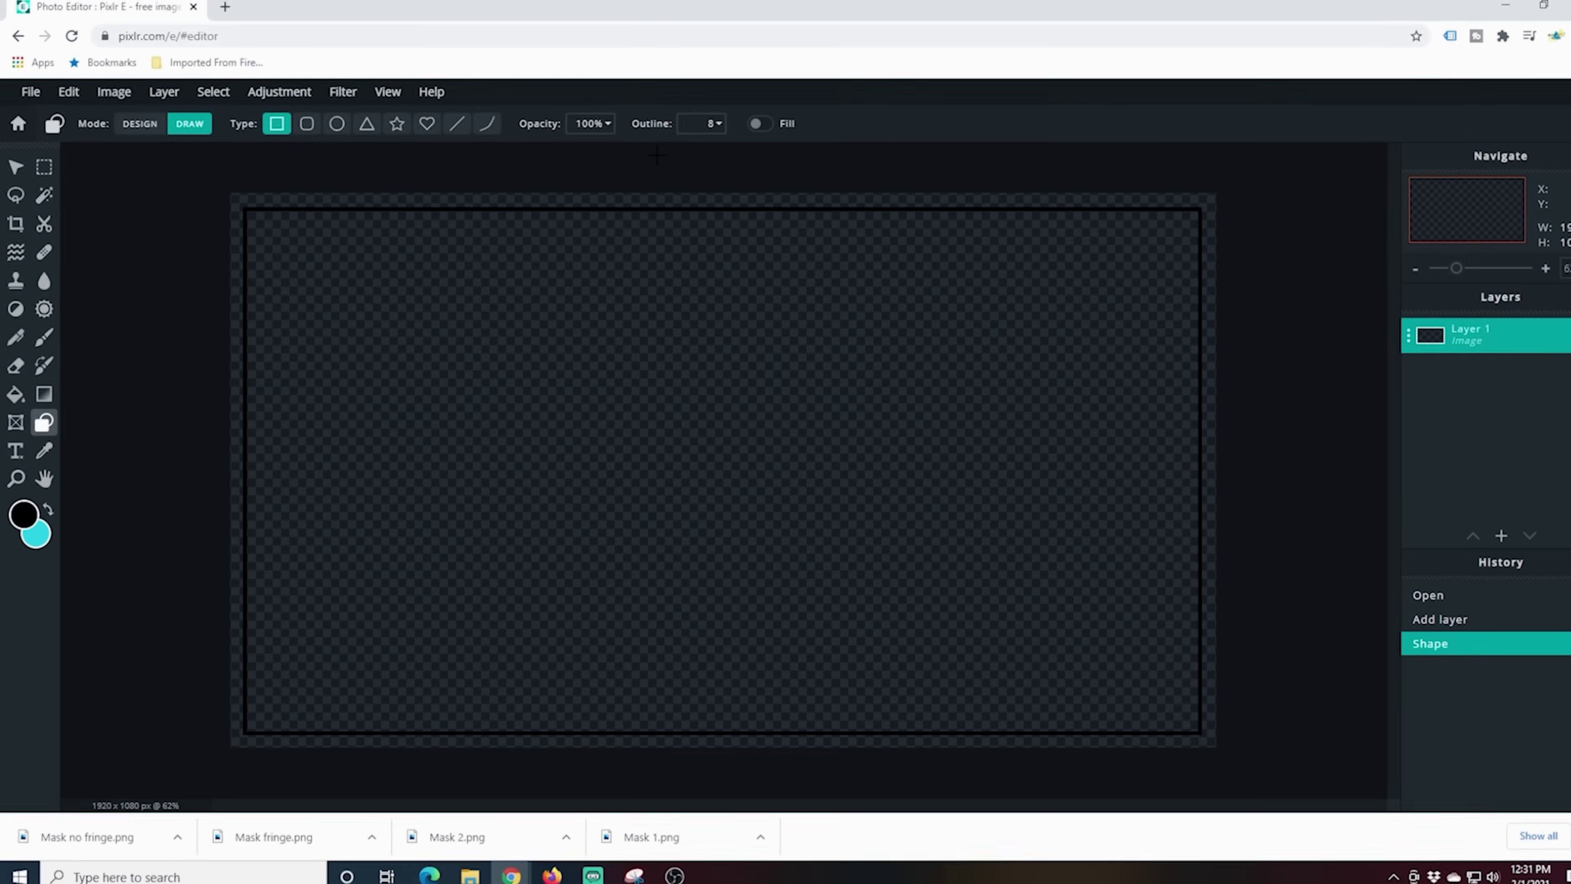
# - Add an empty layer and draw a horizontal black line about 547 px long inside the frame's upper-left corner
pyautogui.press('v')
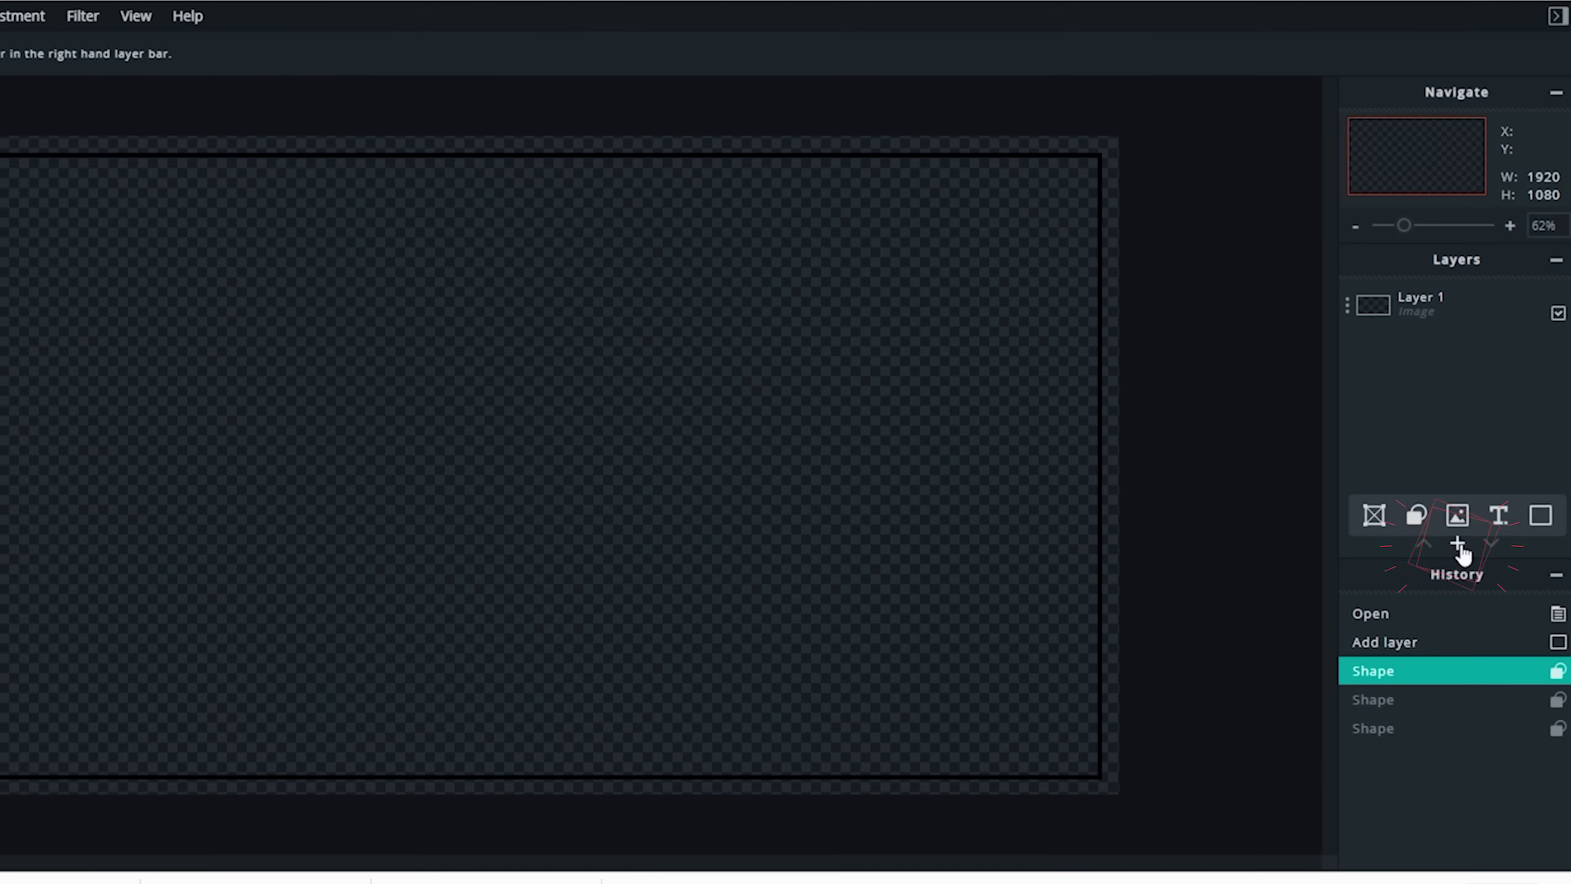
pyautogui.click(1473, 533)
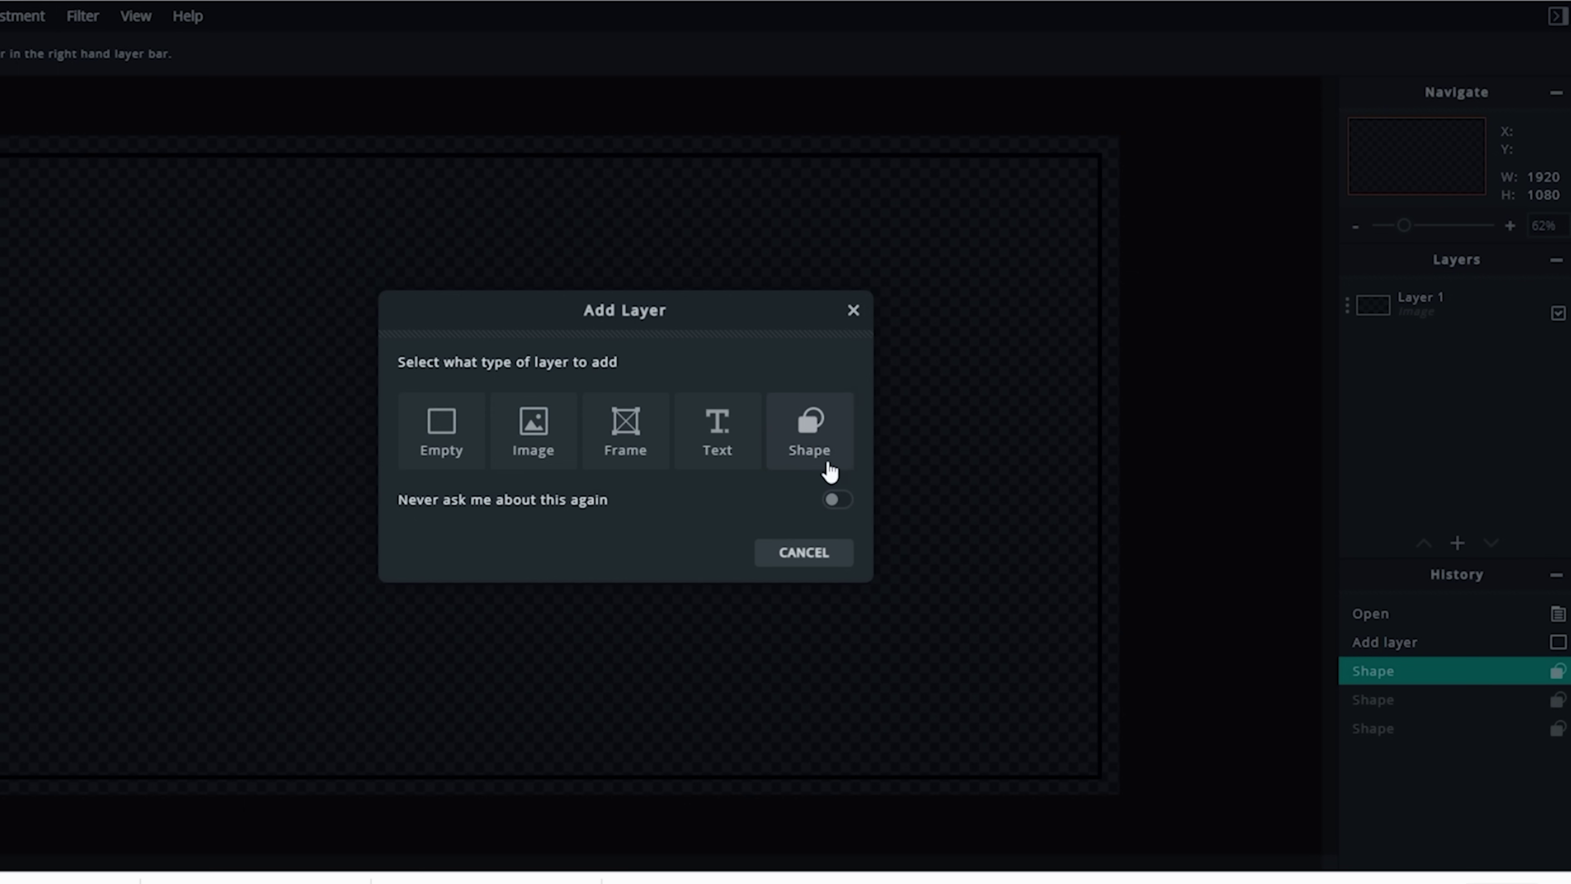
pyautogui.click(450, 440)
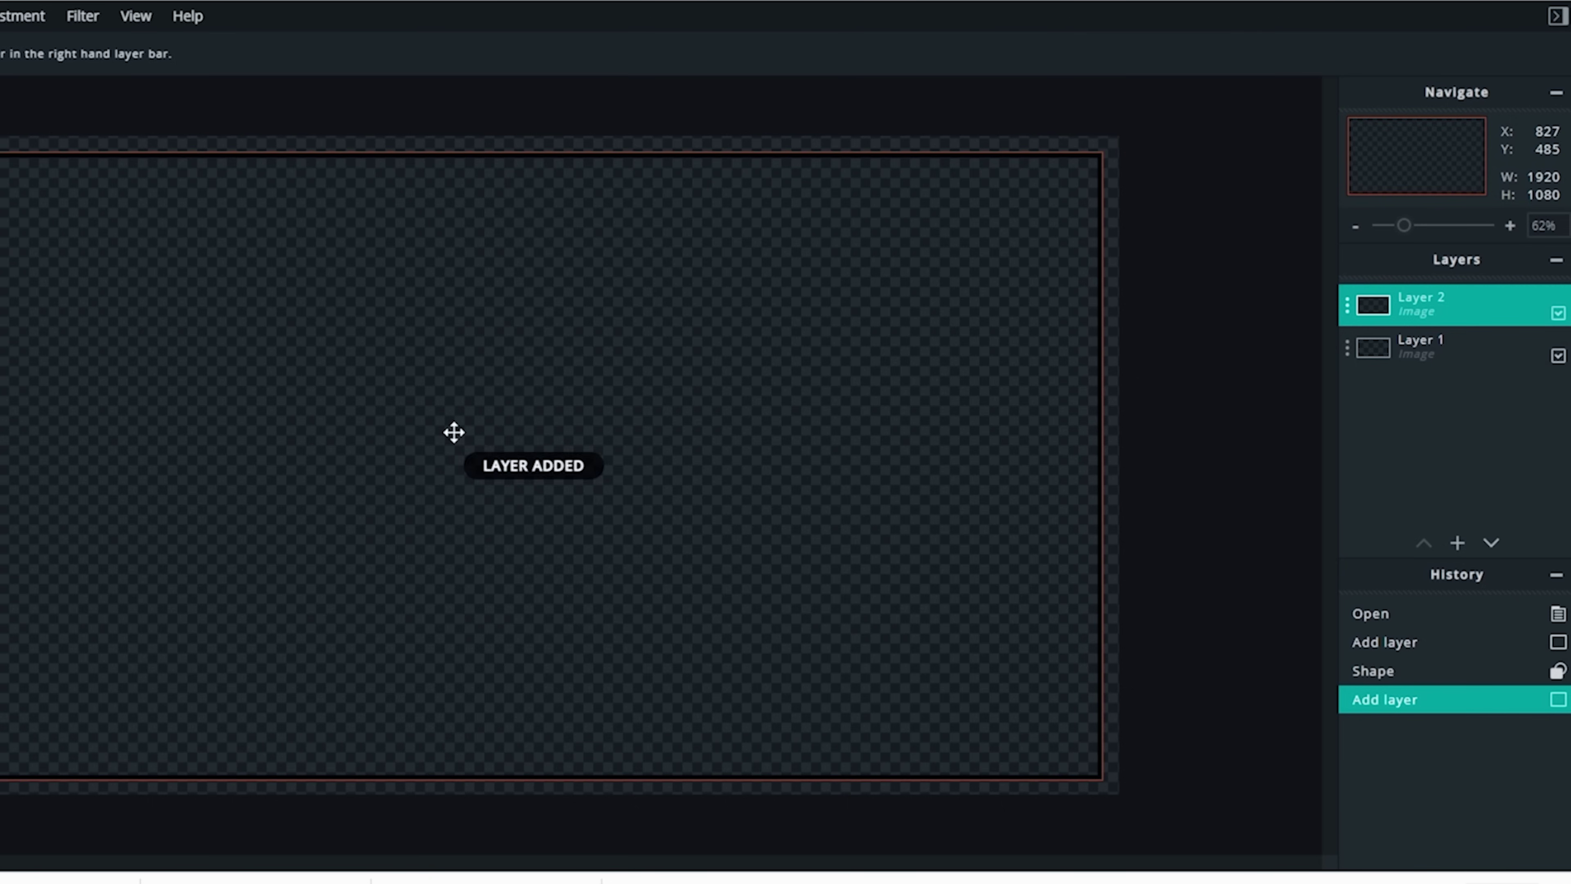
pyautogui.click(1558, 312)
pyautogui.click(1558, 313)
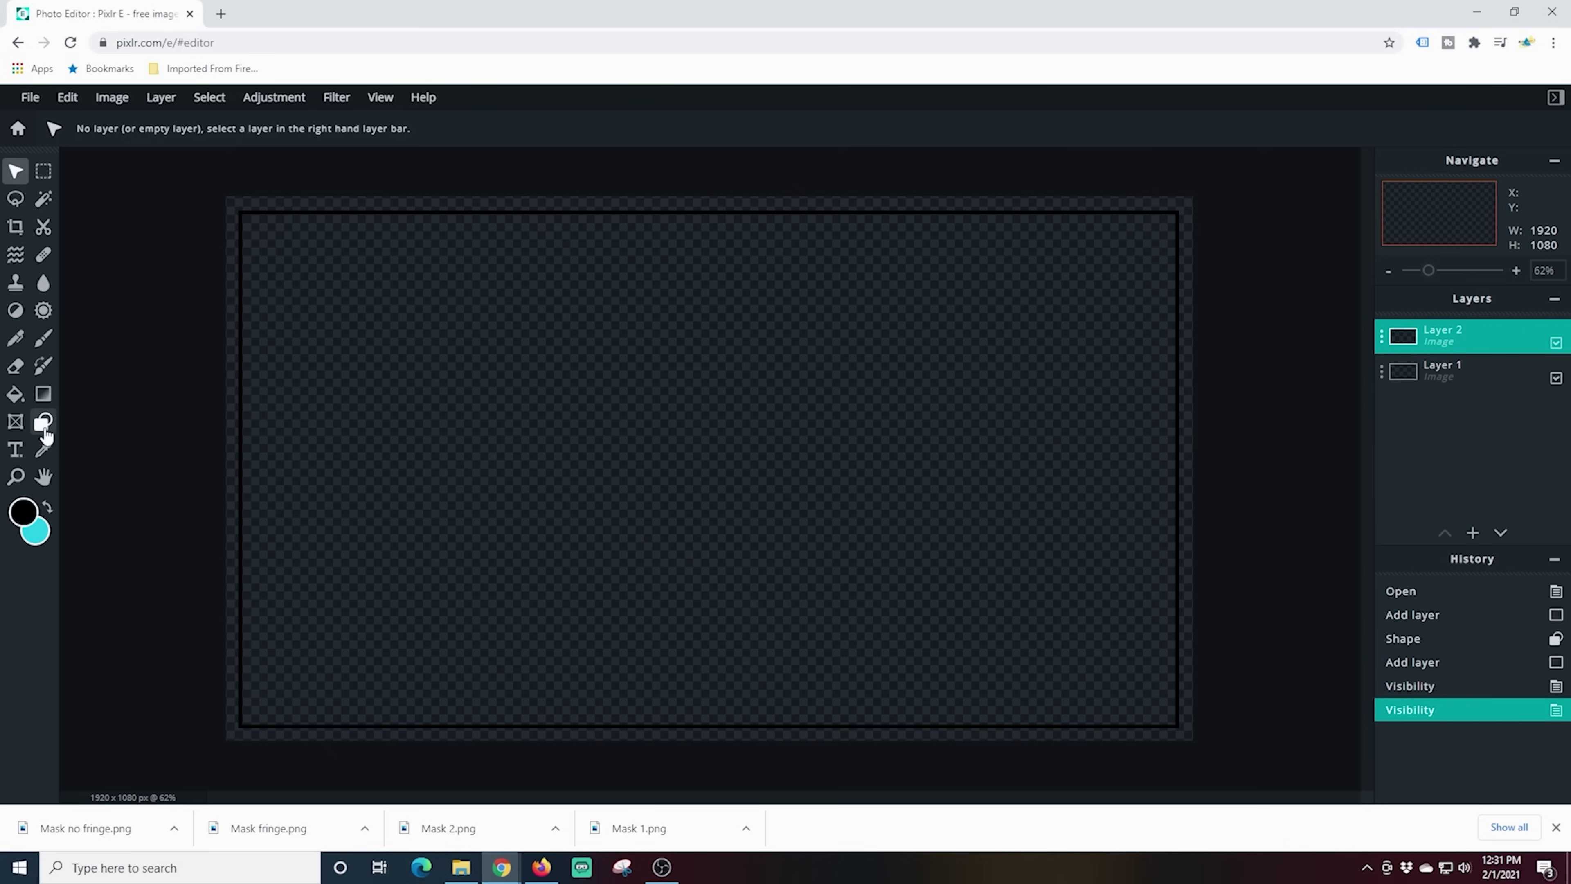
pyautogui.click(42, 421)
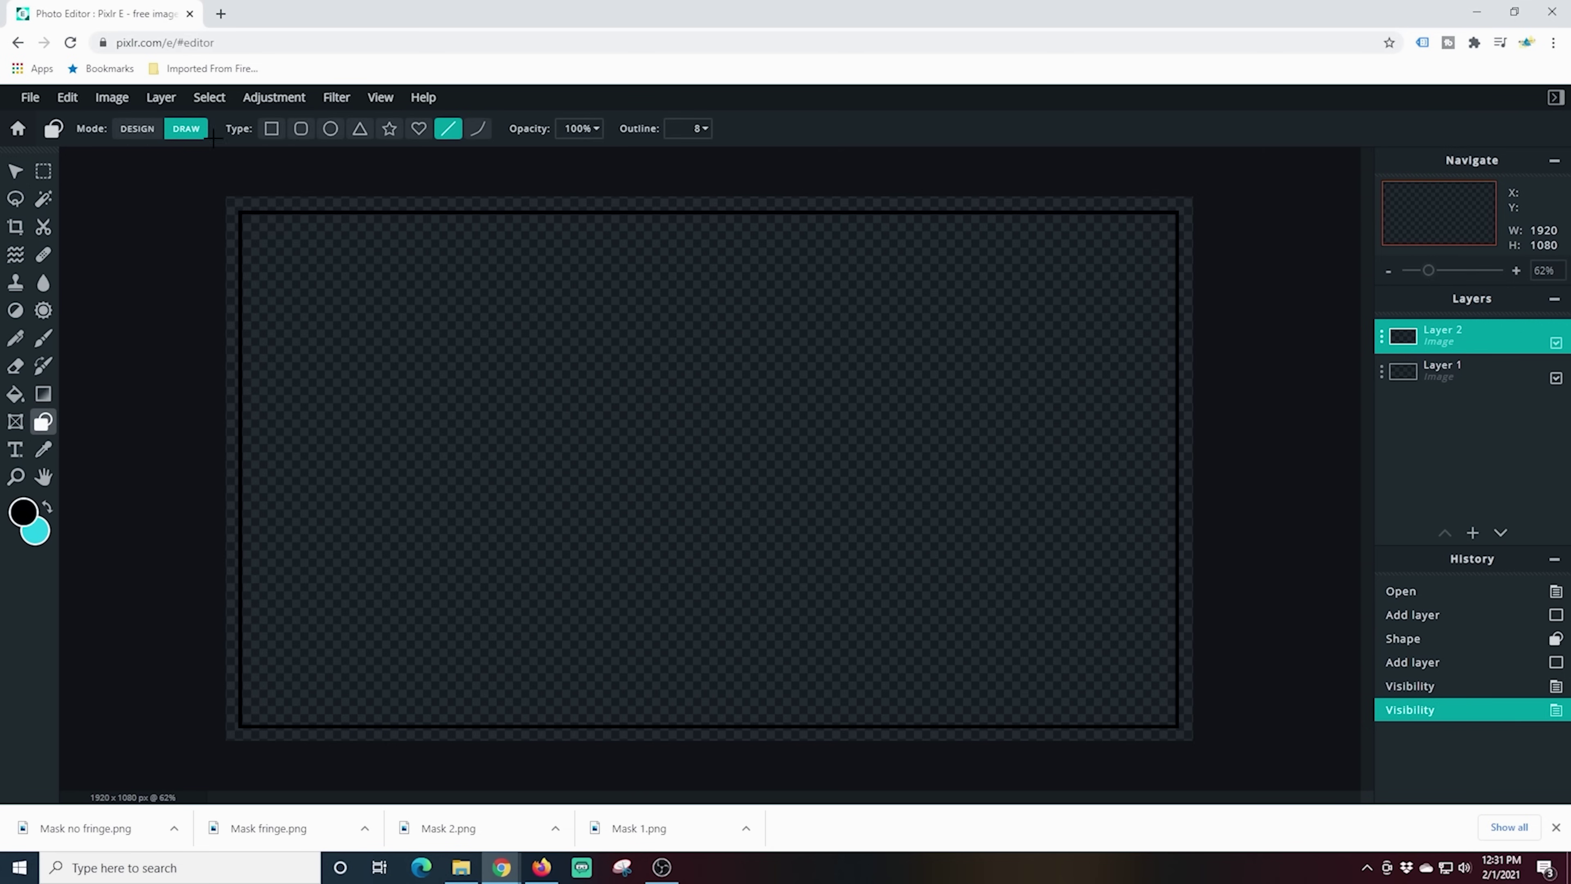
pyautogui.moveTo(249, 220); pyautogui.dragTo(522, 220)
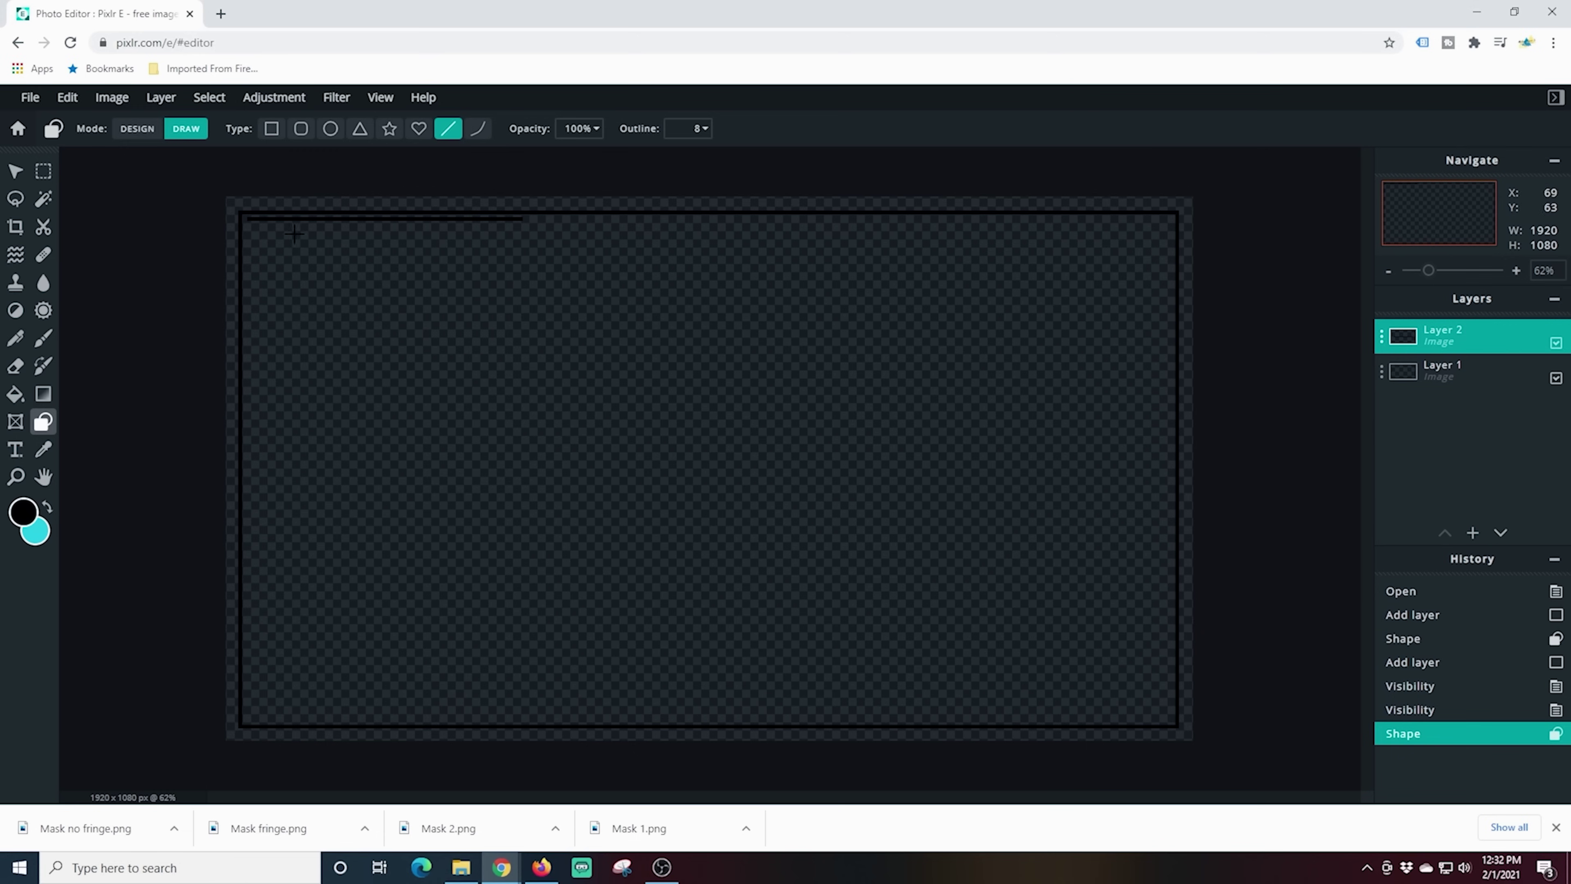
# - Add another empty layer, draw a second horizontal line below the first, and stretch it to about 549 x 10 px
pyautogui.click(1475, 535)
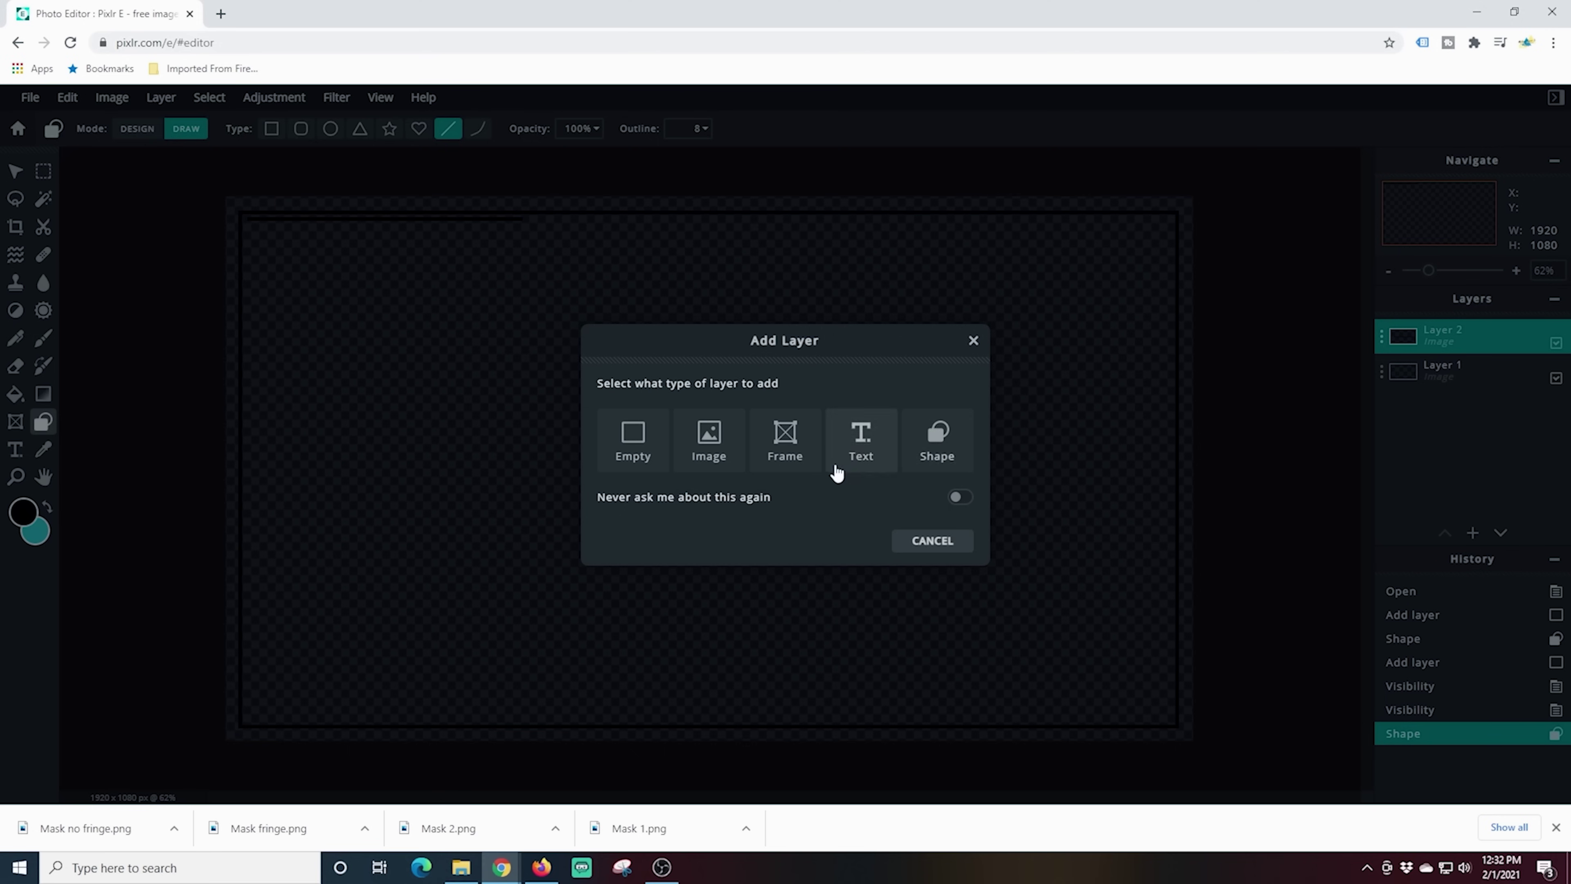
pyautogui.click(659, 451)
pyautogui.moveTo(250, 226); pyautogui.dragTo(527, 236)
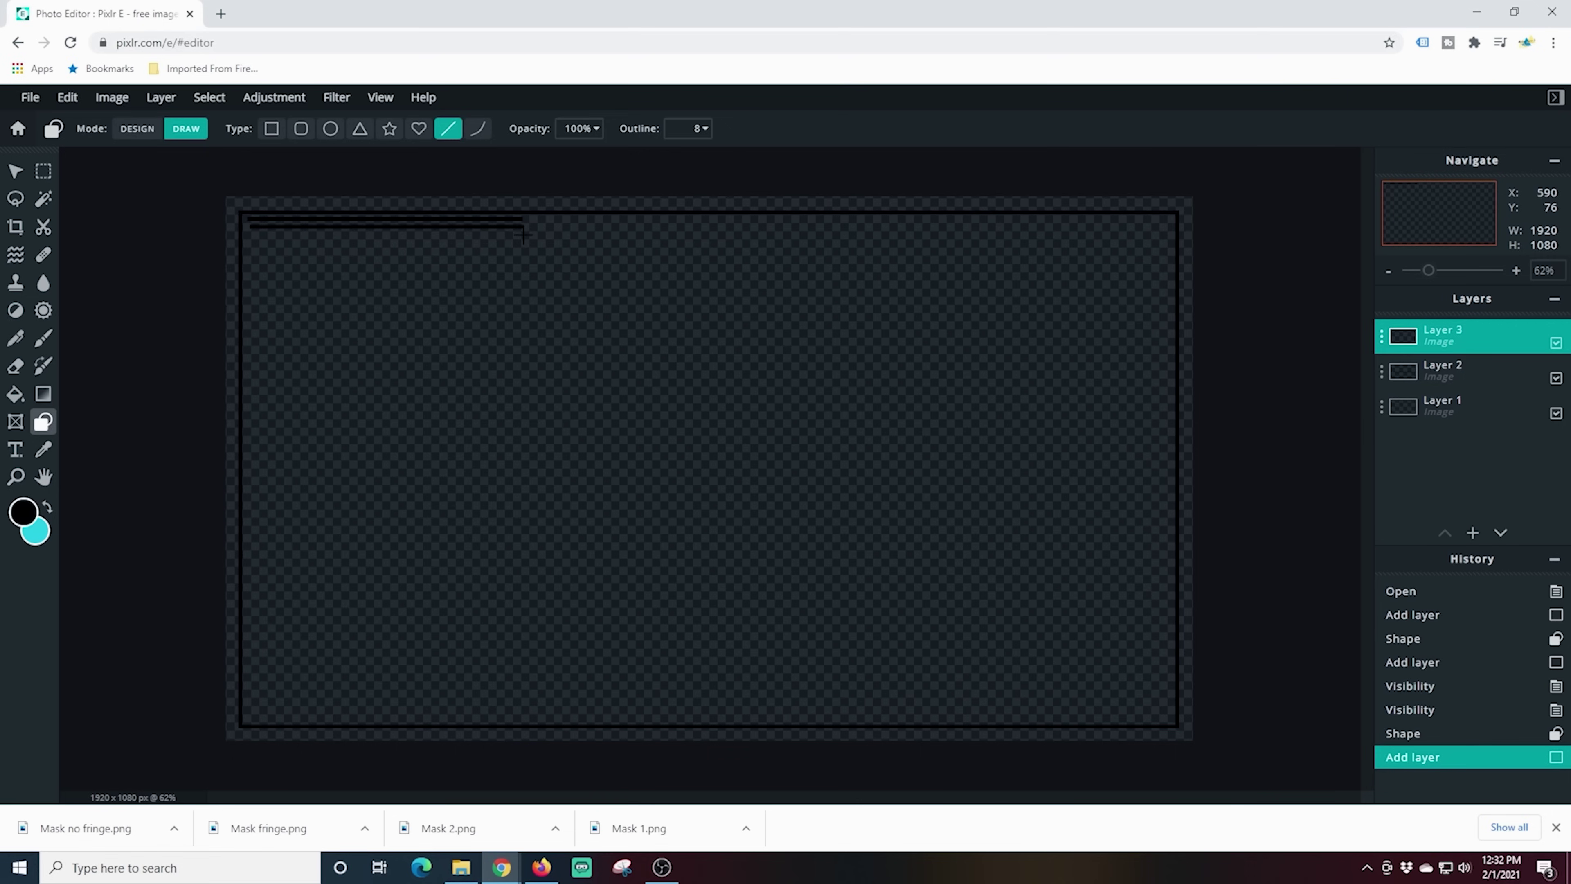
pyautogui.moveTo(522, 234); pyautogui.dragTo(523, 234)
pyautogui.click(16, 172)
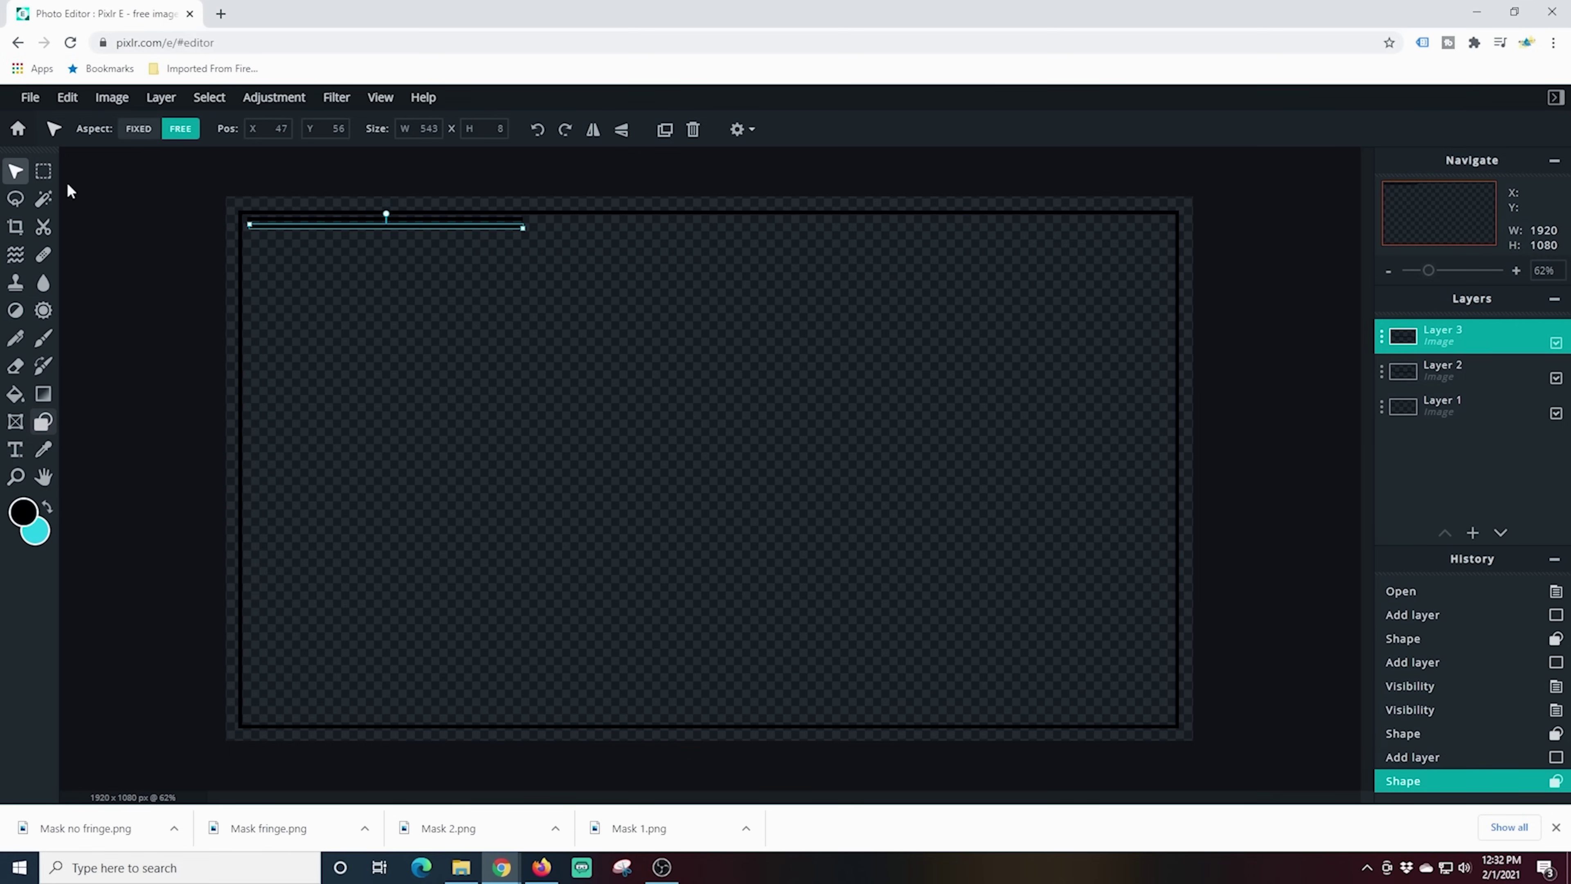
pyautogui.moveTo(249, 224); pyautogui.dragTo(249, 223)
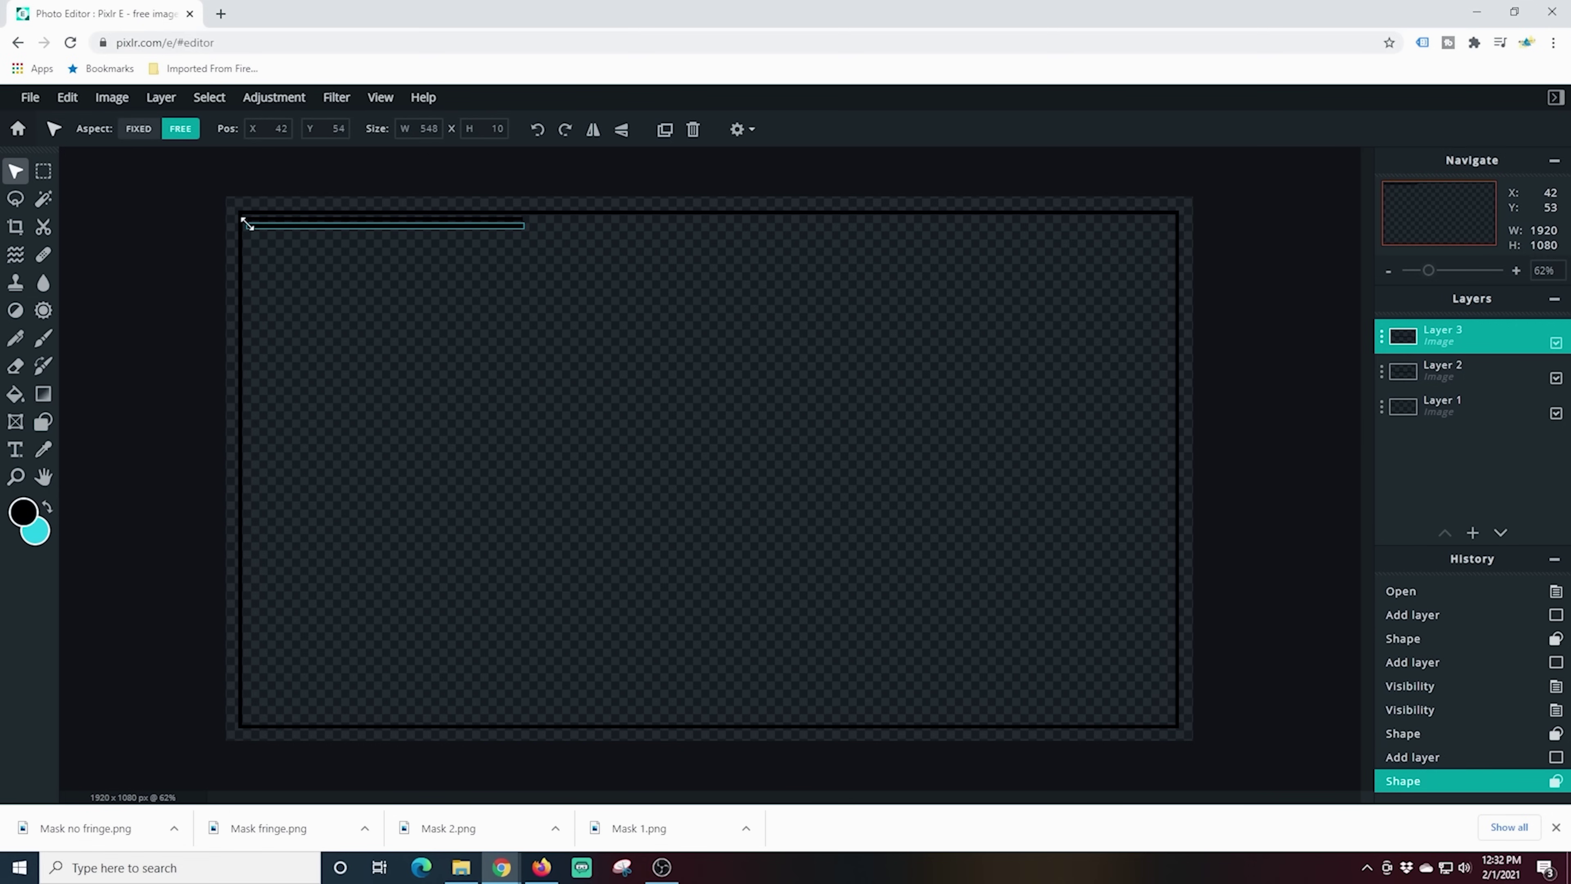
pyautogui.click(169, 232)
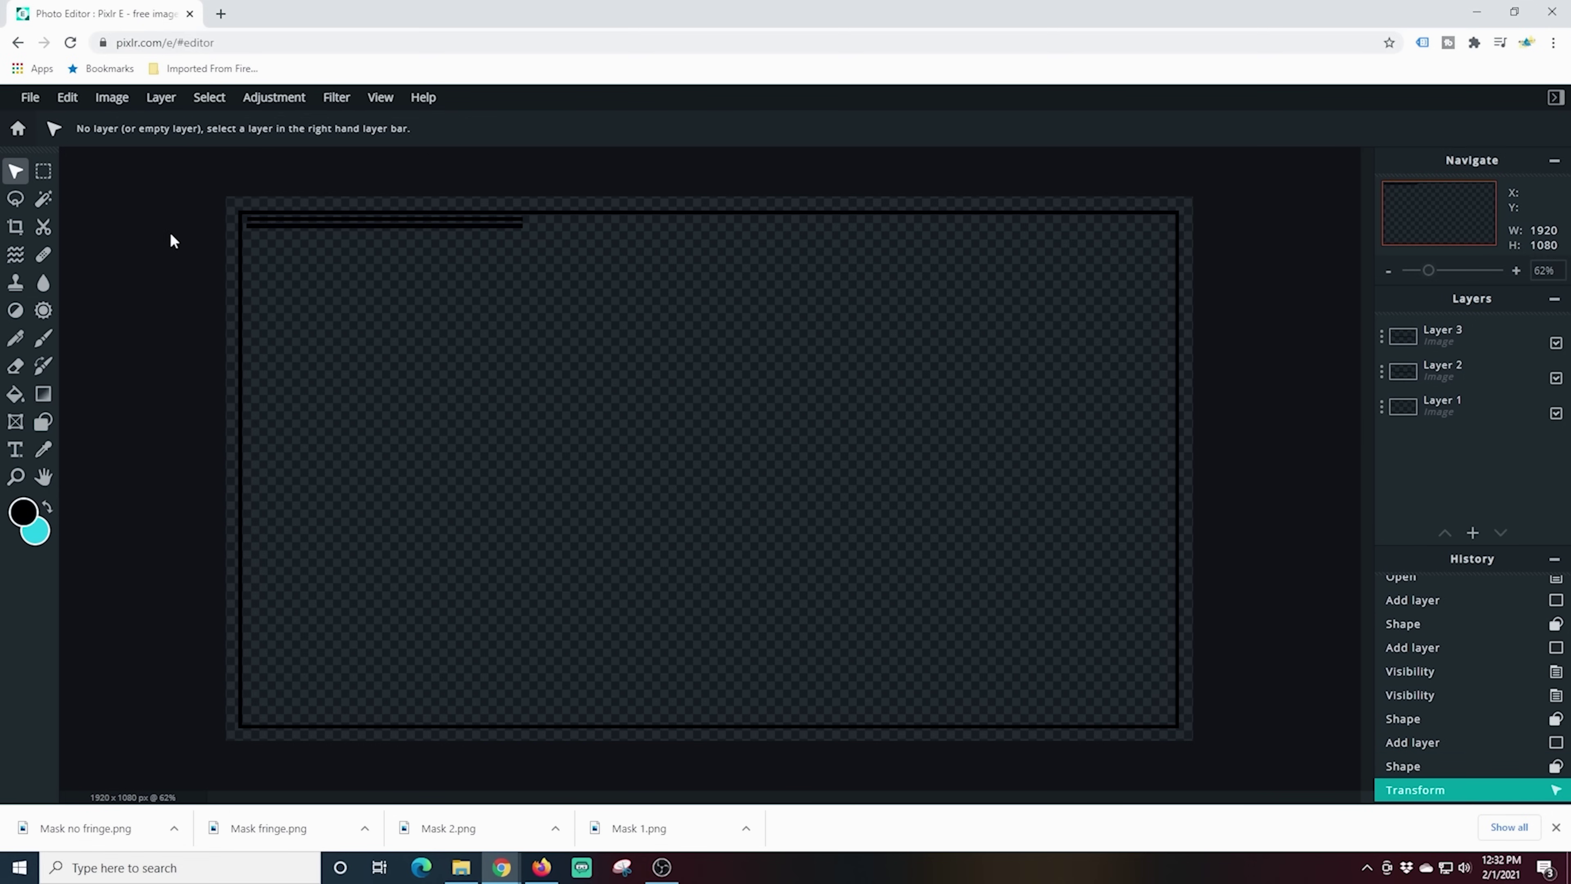
# - Duplicate the Layer 2 line and move the copy straight down to Y 71, below the second line
pyautogui.click(1397, 369)
pyautogui.click(1398, 368)
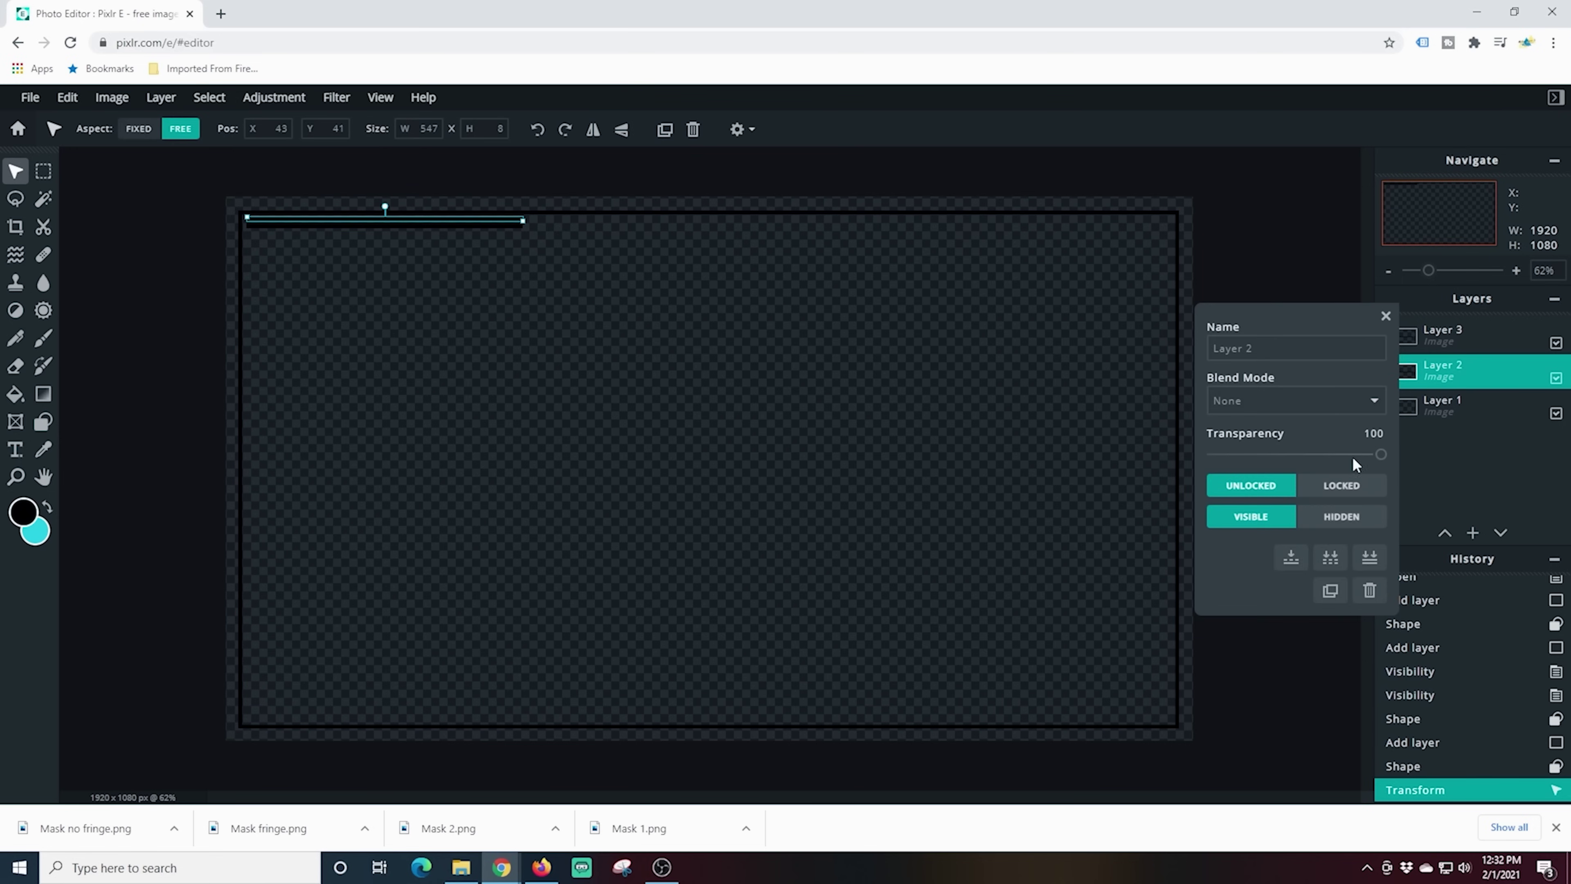
pyautogui.click(1331, 590)
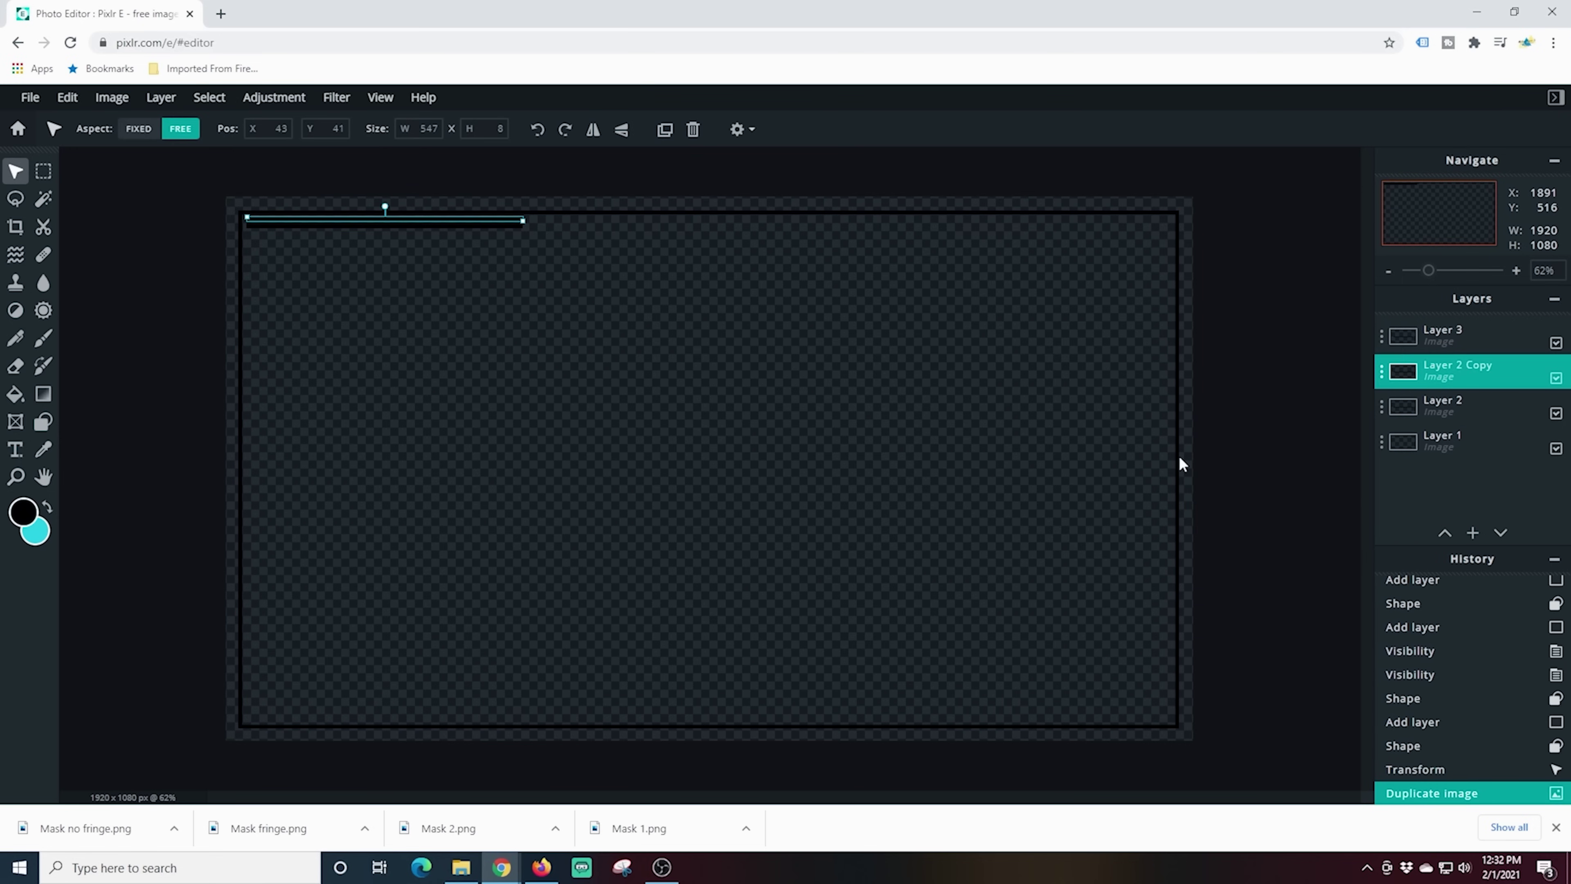
pyautogui.press('Down')
pyautogui.press('Down')
pyautogui.press('Down')
pyautogui.press('Down')
pyautogui.press('Down')
pyautogui.press('Down')
pyautogui.press('Down')
pyautogui.press('Down')
pyautogui.press('Down')
pyautogui.press('Down')
pyautogui.press('Down')
pyautogui.press('Down')
pyautogui.press('Down')
pyautogui.press('Down')
pyautogui.press('Down')
pyautogui.press('Down')
pyautogui.press('Down')
pyautogui.press('Down')
pyautogui.press('Down')
pyautogui.press('Down')
pyautogui.press('Up')
pyautogui.press('Up')
pyautogui.press('Up')
pyautogui.press('Up')
pyautogui.press('Up')
pyautogui.press('Up')
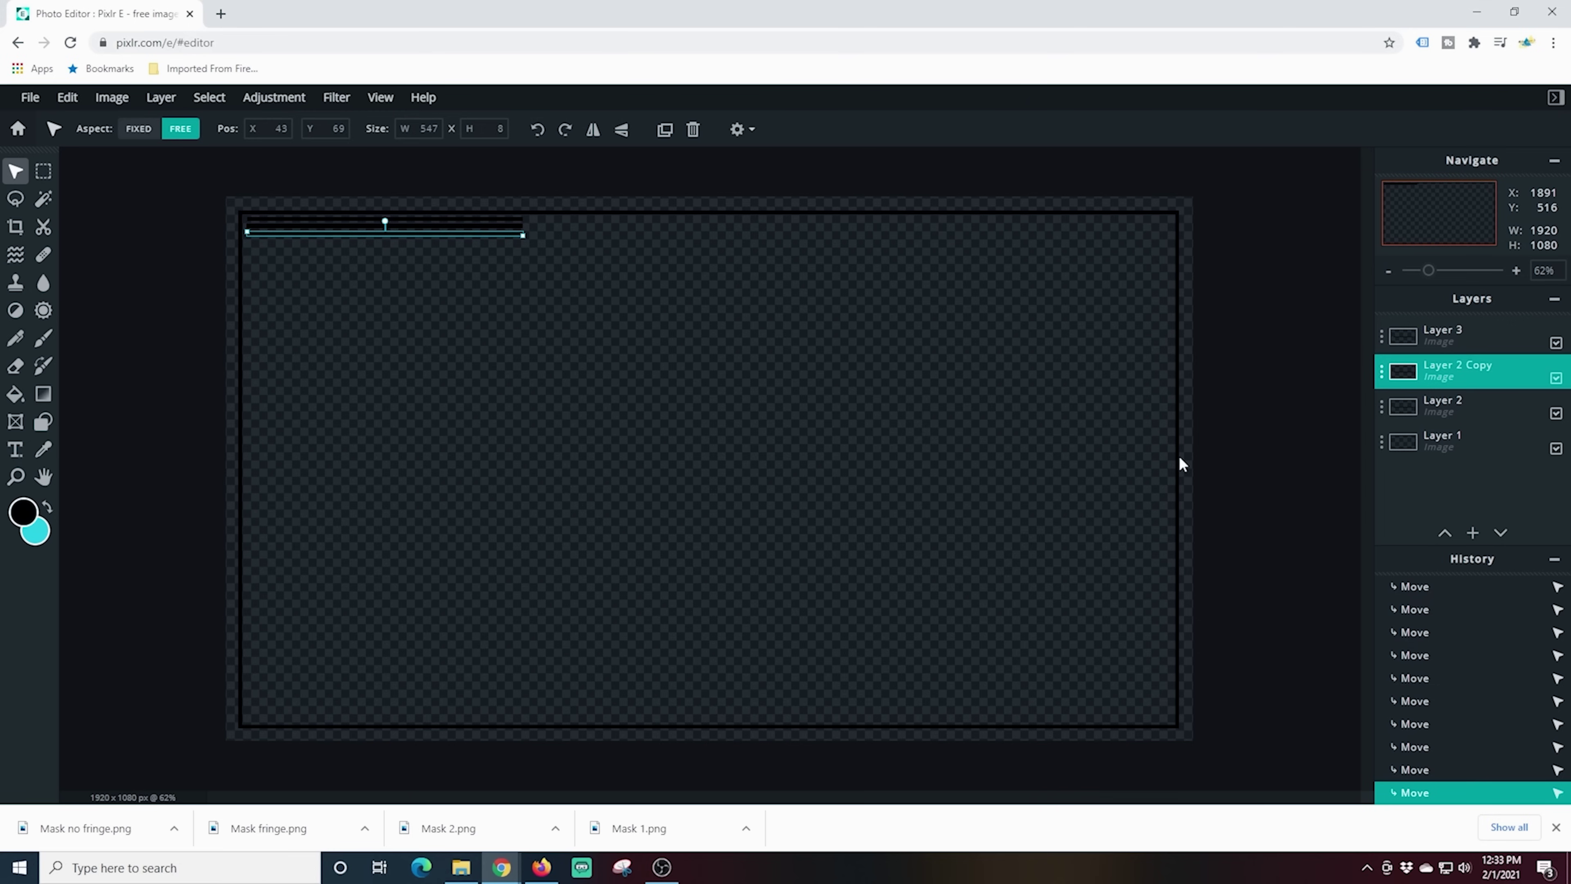
pyautogui.press('Down')
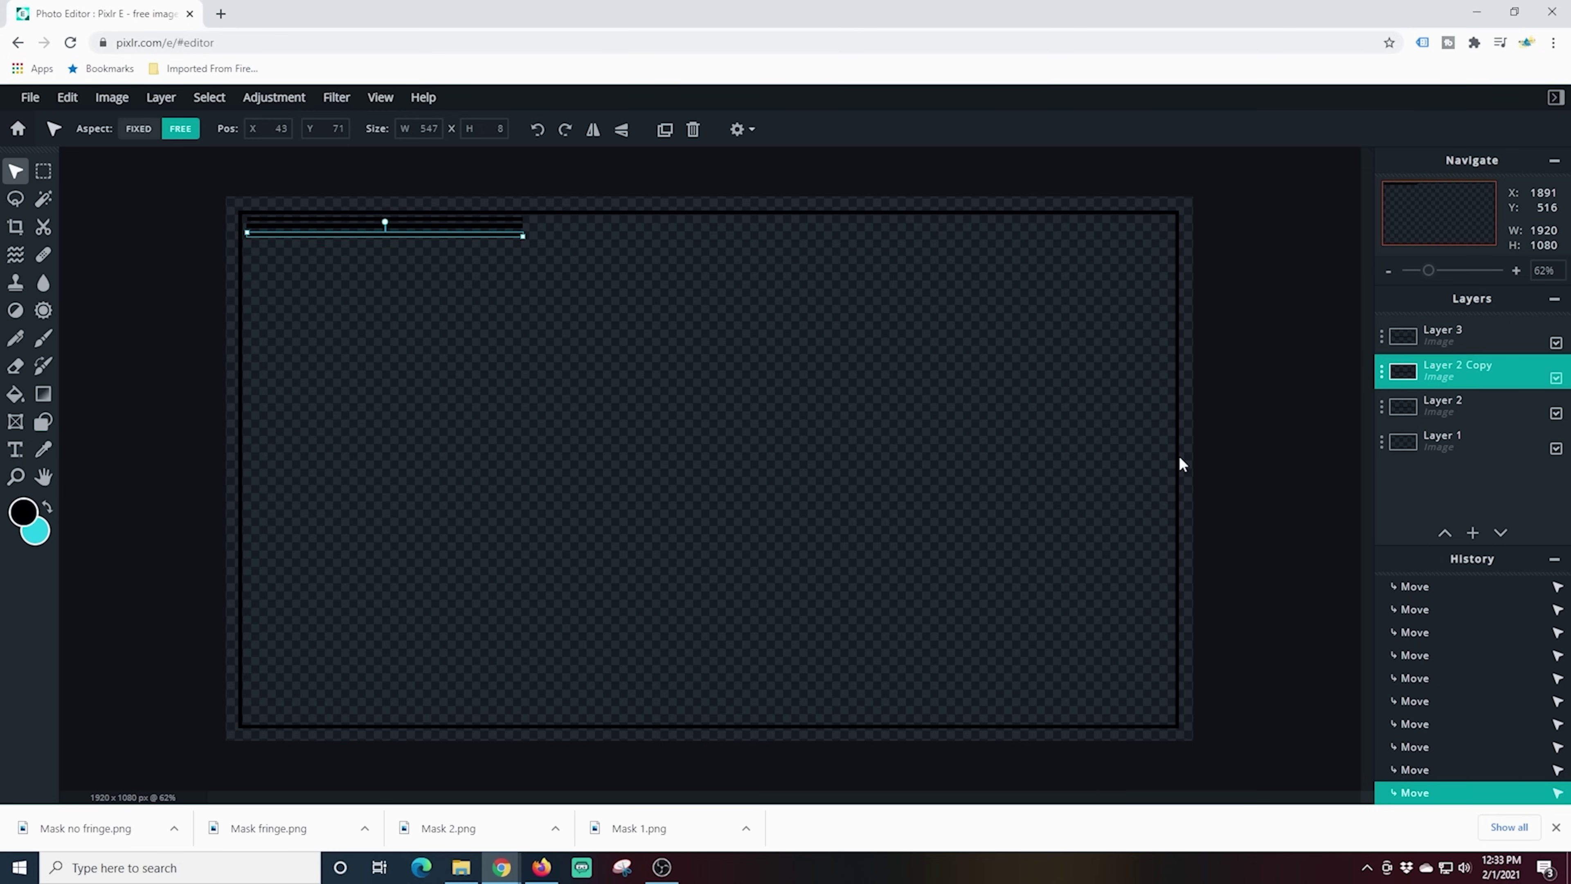
# - Duplicate the Layer 2 Copy line and move the new copy straight down to Y 89 as the lowest line
pyautogui.click(1448, 371)
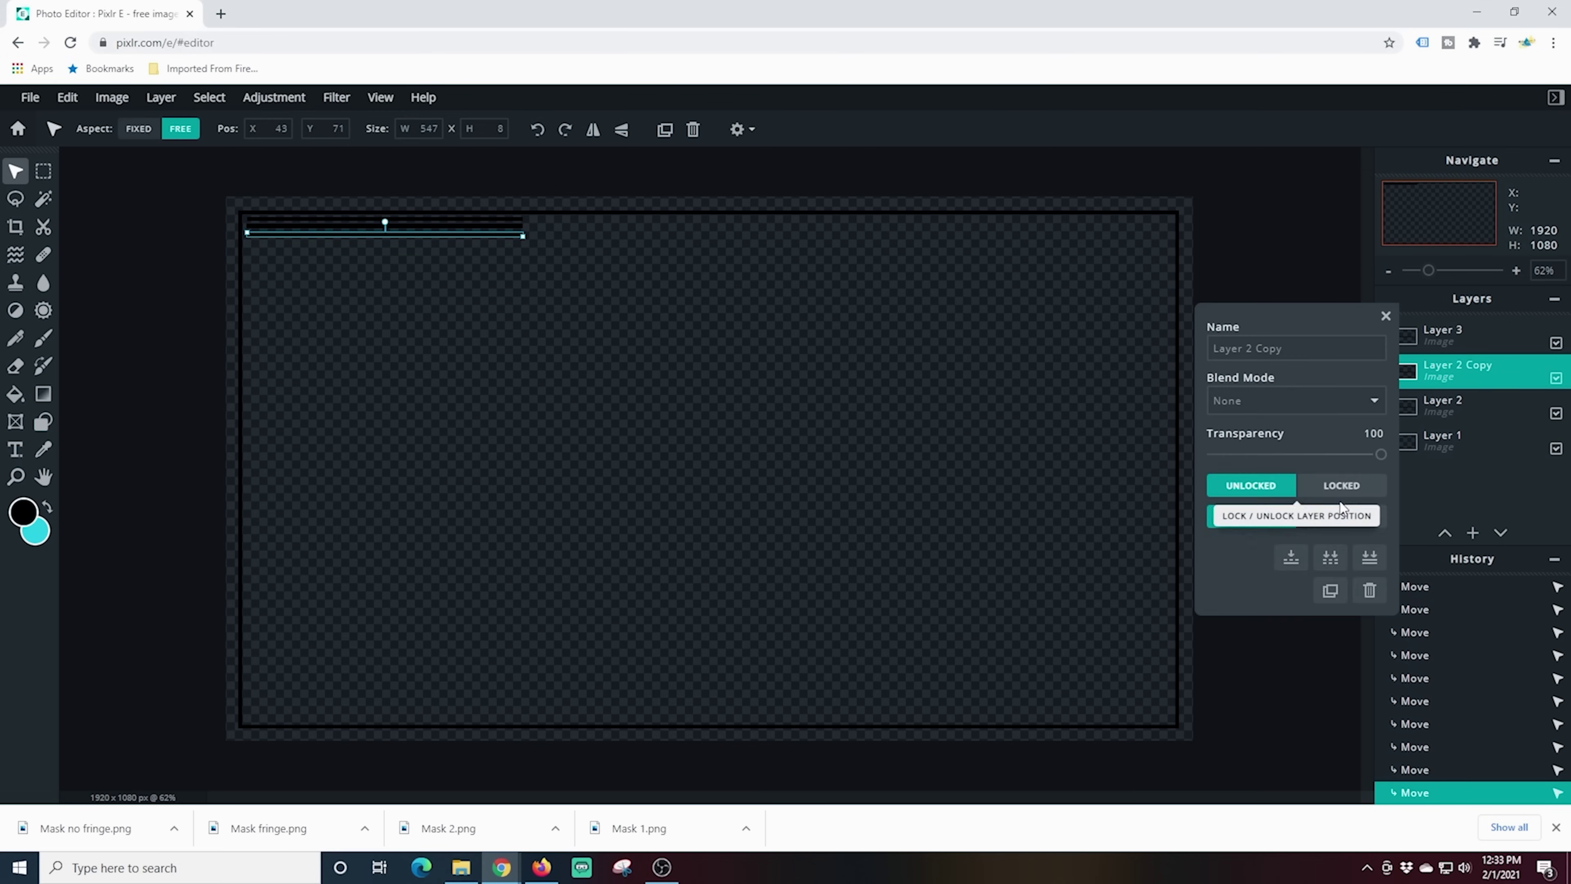
pyautogui.click(1290, 556)
pyautogui.press('Down')
pyautogui.press('Down')
pyautogui.press('Down')
pyautogui.press('Down')
pyautogui.press('Down')
pyautogui.press('Down')
pyautogui.press('Down')
pyautogui.press('Down')
pyautogui.press('Down')
pyautogui.press('Down')
pyautogui.press('Down')
pyautogui.press('Down')
pyautogui.press('Down')
pyautogui.press('Down')
pyautogui.press('Down')
pyautogui.press('Down')
pyautogui.press('Down')
pyautogui.press('Down')
pyautogui.press('Down')
pyautogui.press('Down')
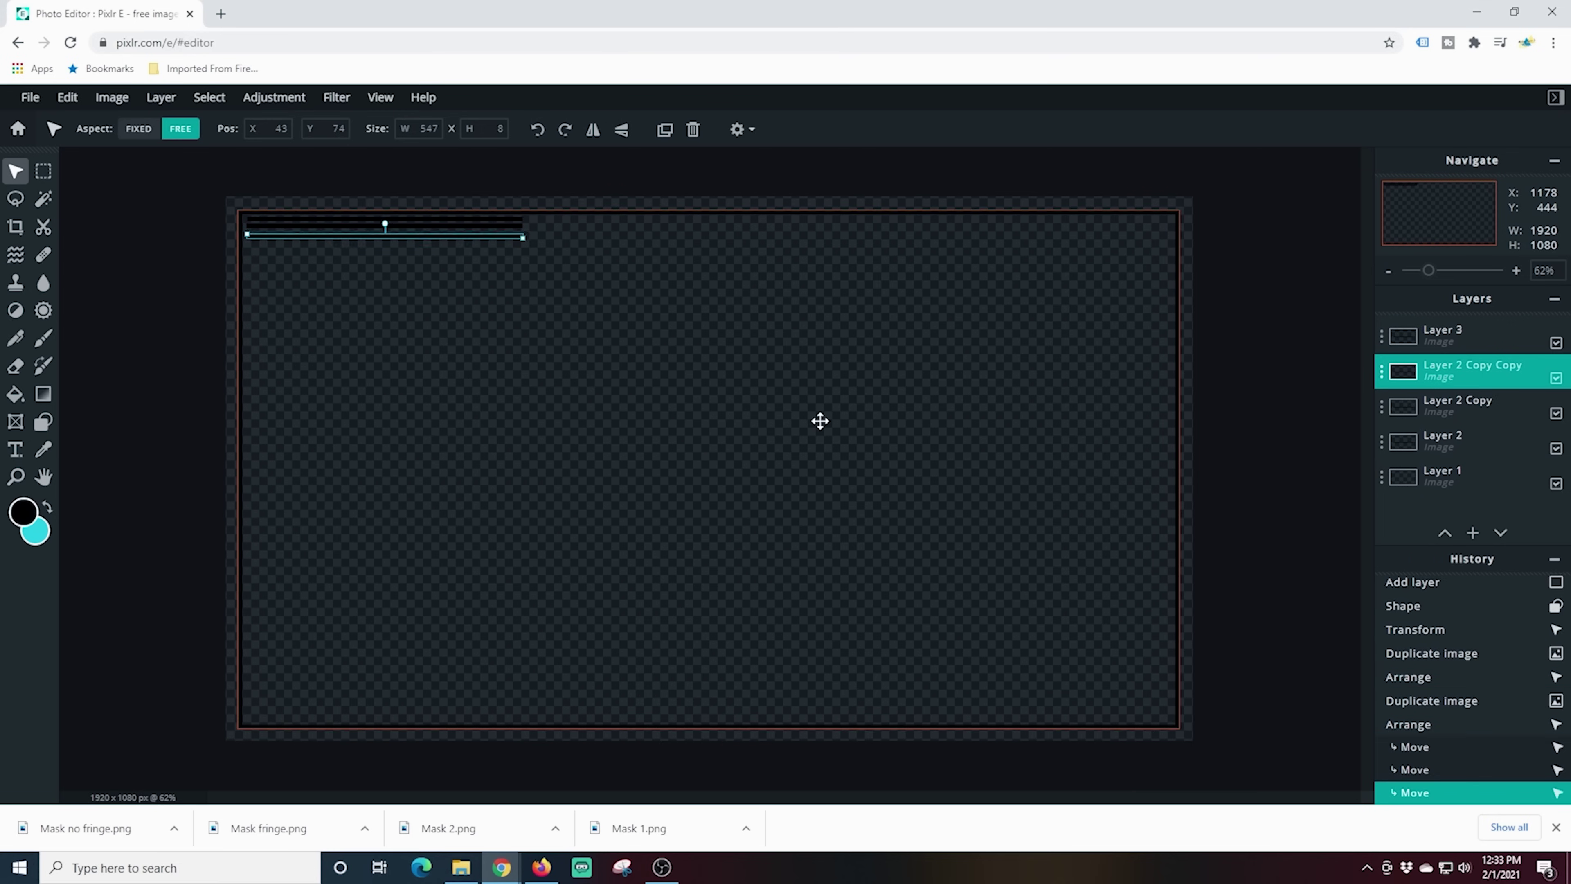
pyautogui.press('Up')
pyautogui.press('Up')
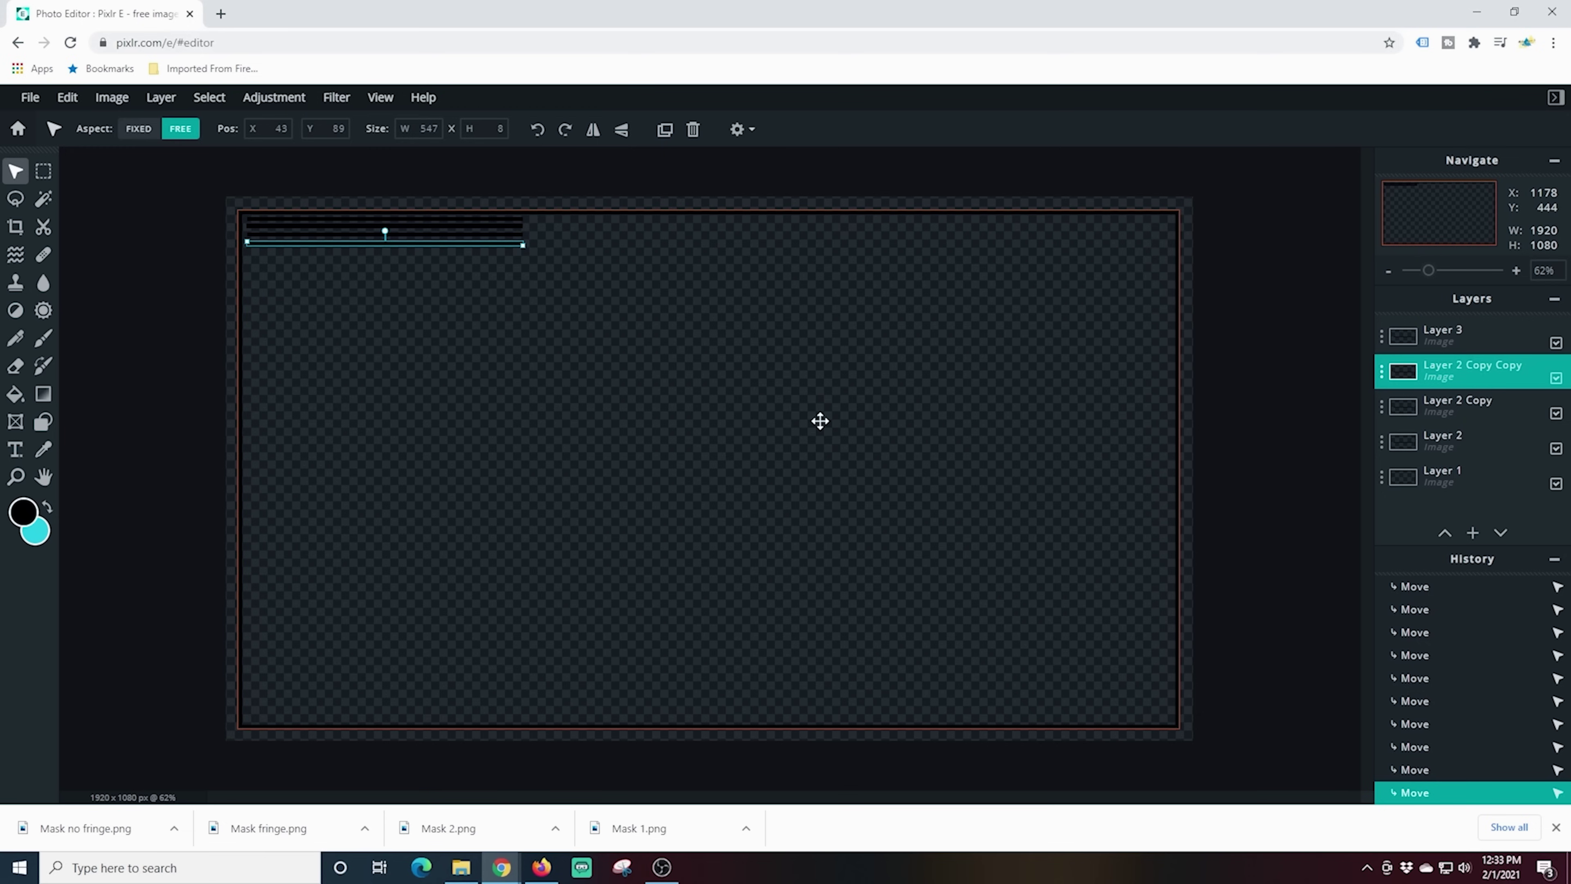
pyautogui.click(1271, 308)
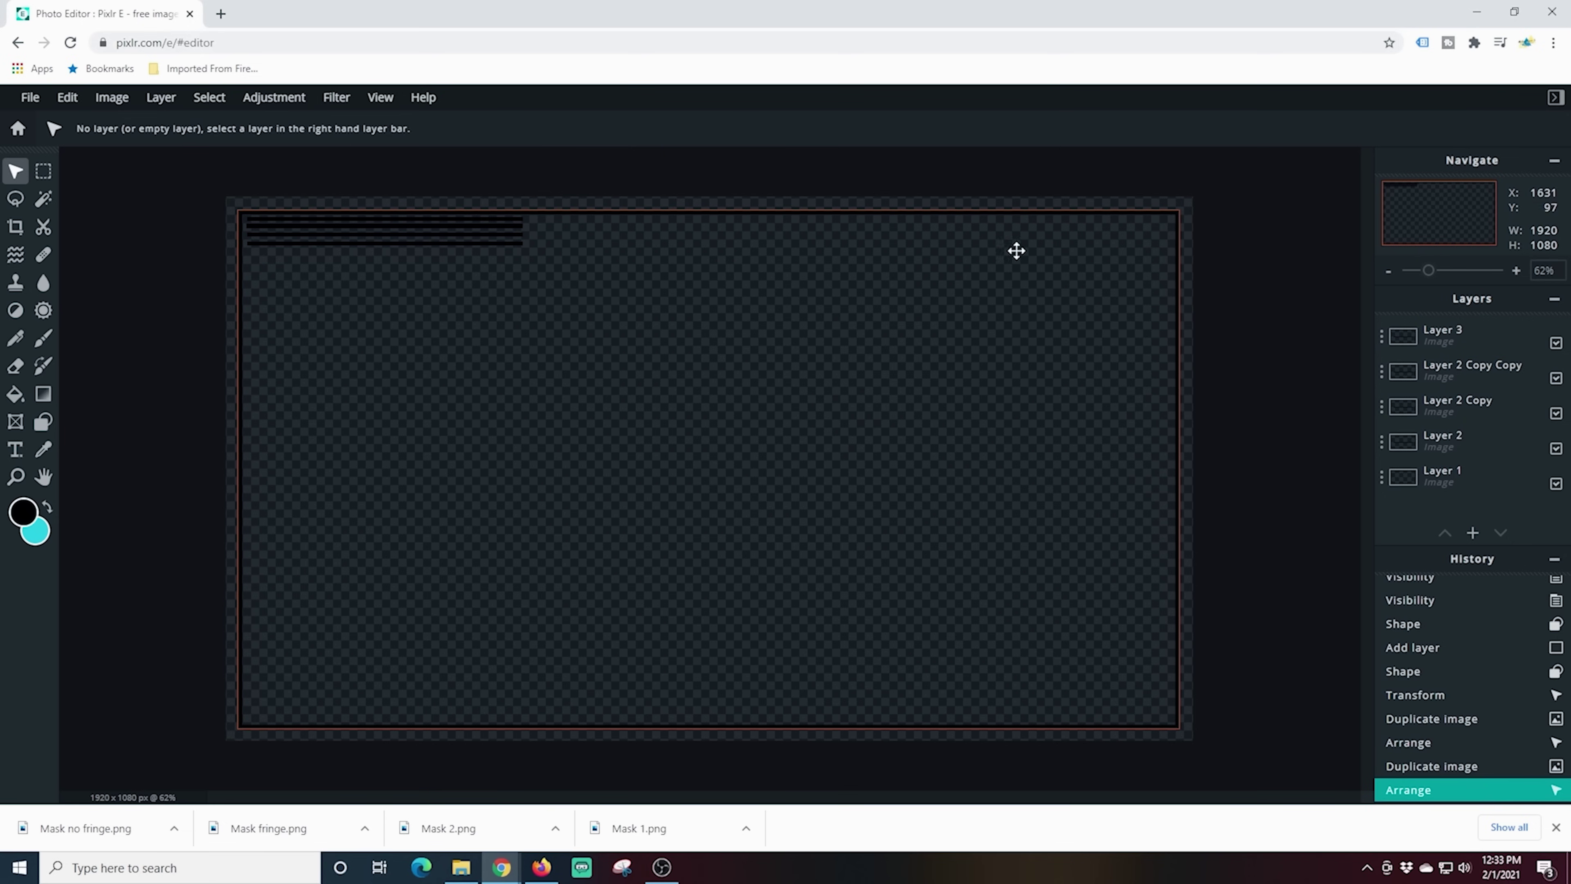
# - Nudge the Layer 2 Copy line slightly down to even out the spacing between the lines
pyautogui.click(399, 237)
pyautogui.press('Down')
pyautogui.press('Down')
# - Nudge the Layer 3 line down to Y 56 and delete its layer
pyautogui.click(437, 228)
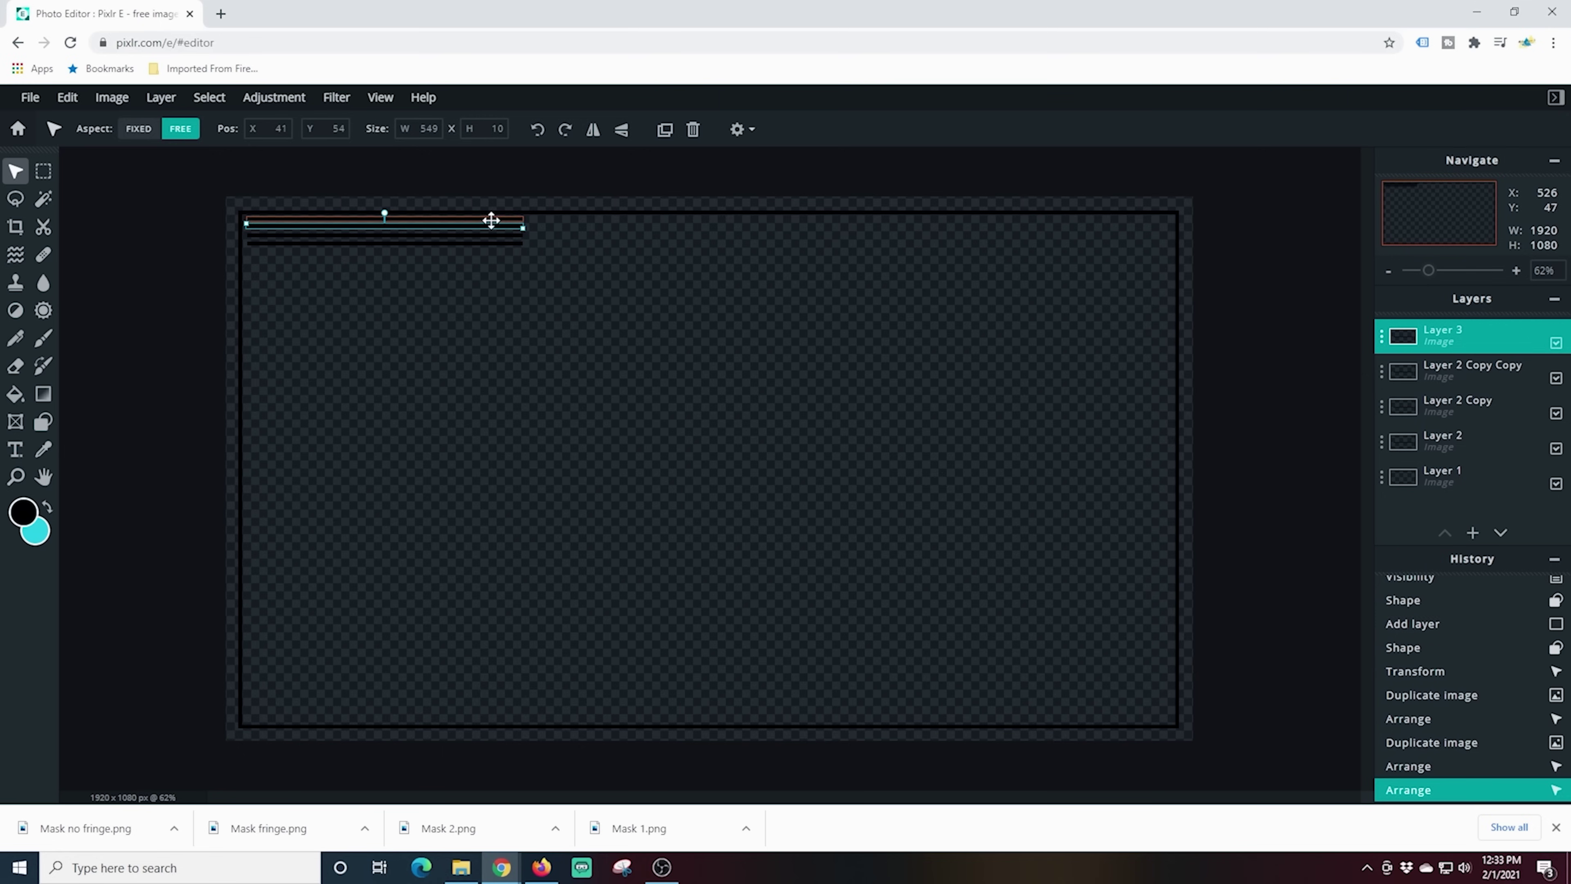
pyautogui.press('Down')
pyautogui.press('Down')
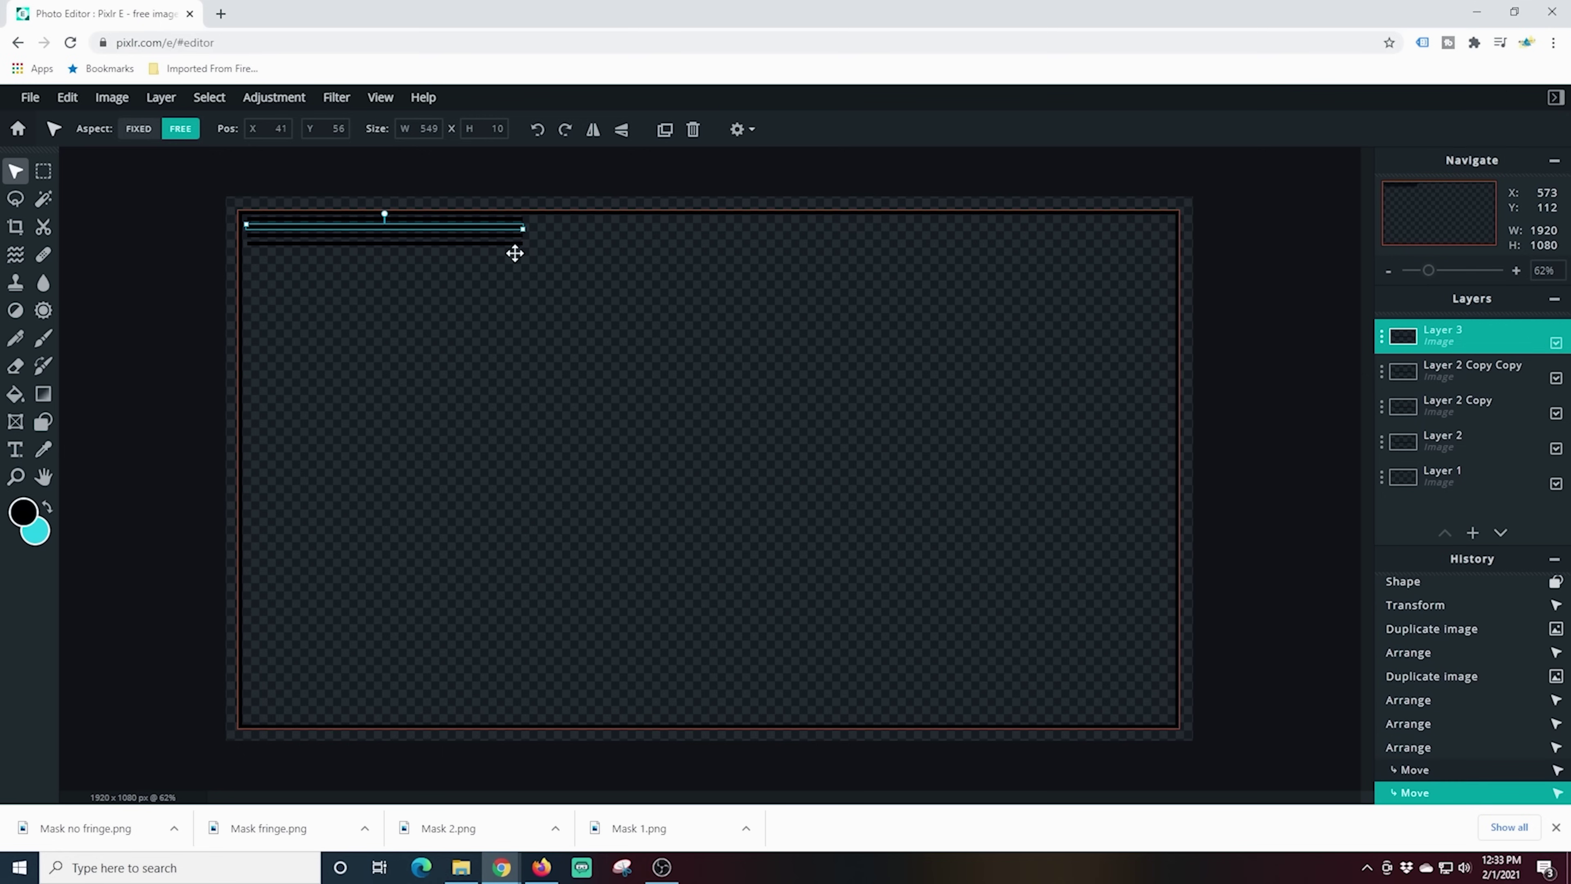
pyautogui.click(505, 313)
pyautogui.click(496, 231)
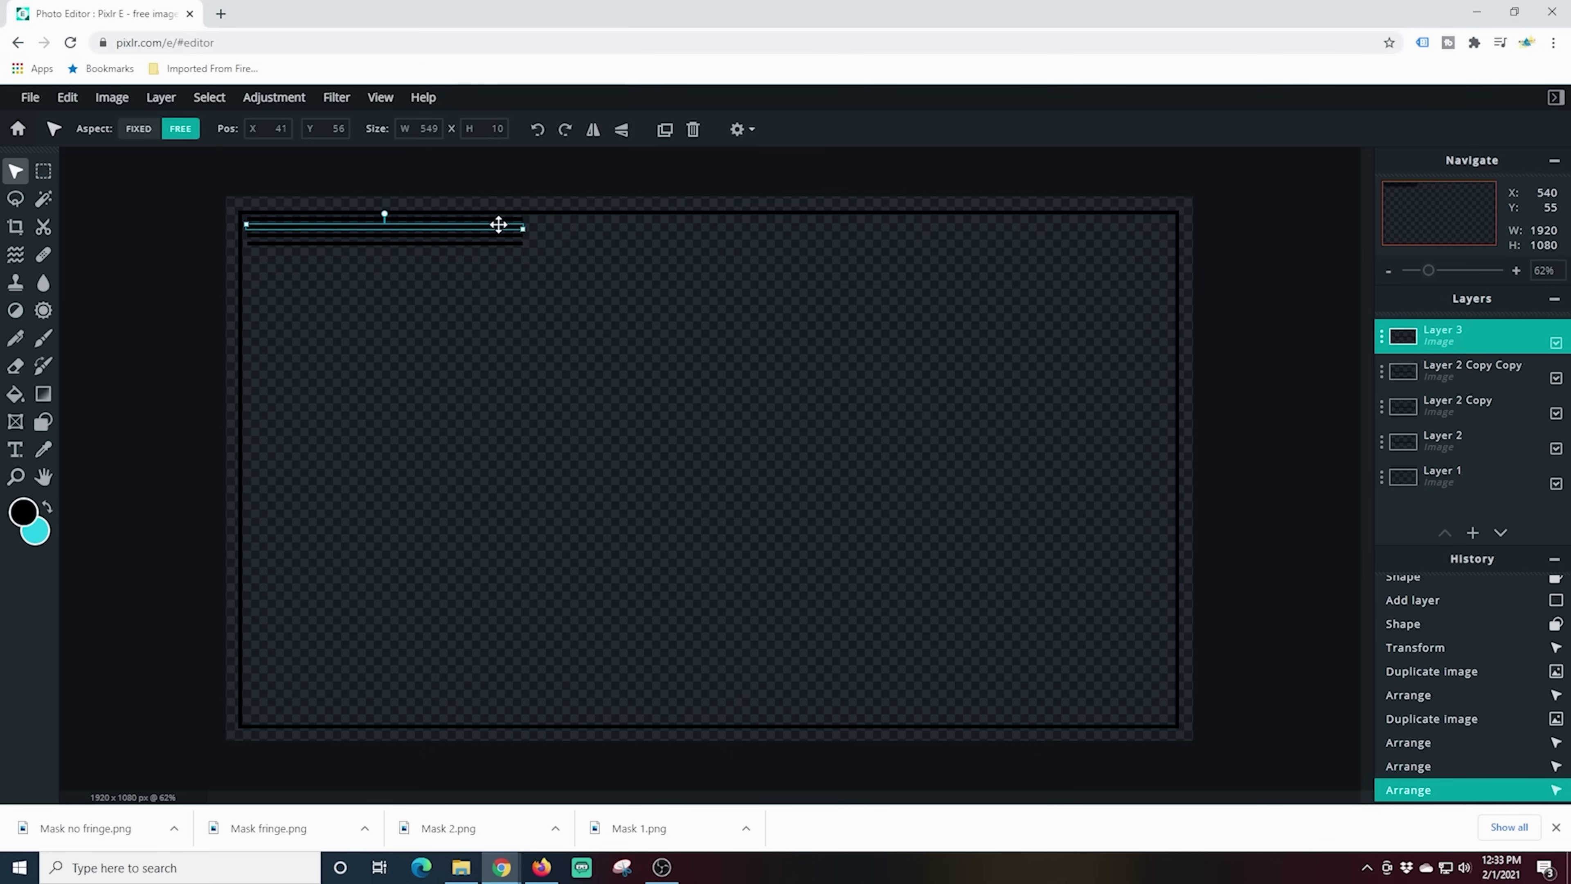
pyautogui.click(1501, 346)
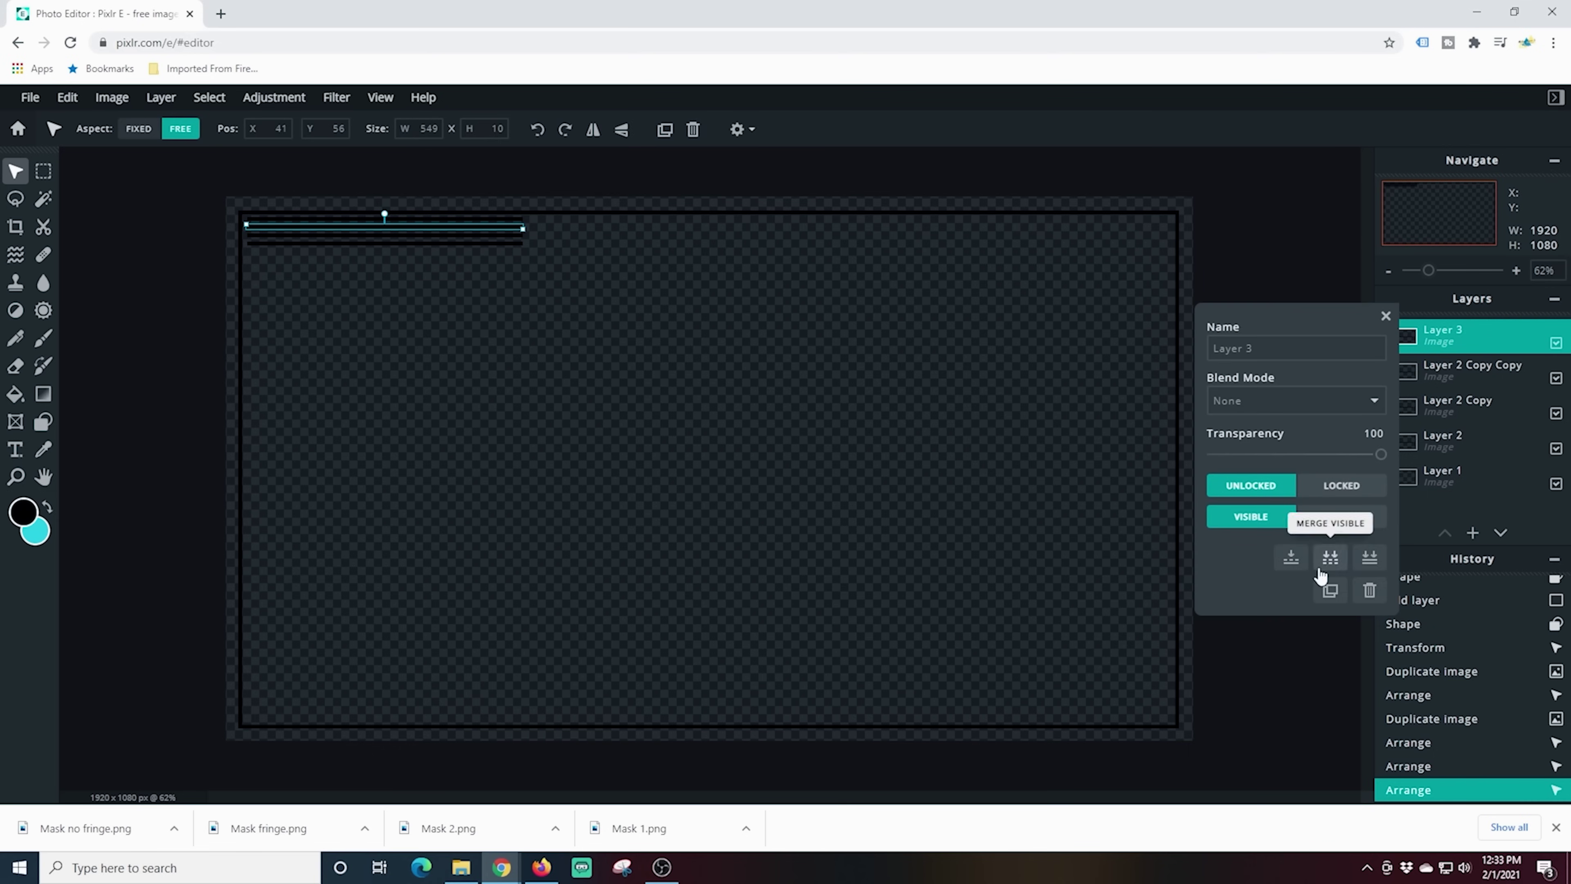
pyautogui.click(1366, 591)
# - Duplicate the Layer 2 line and move the copy straight down to Y 56, filling the gap between the lines
pyautogui.click(431, 219)
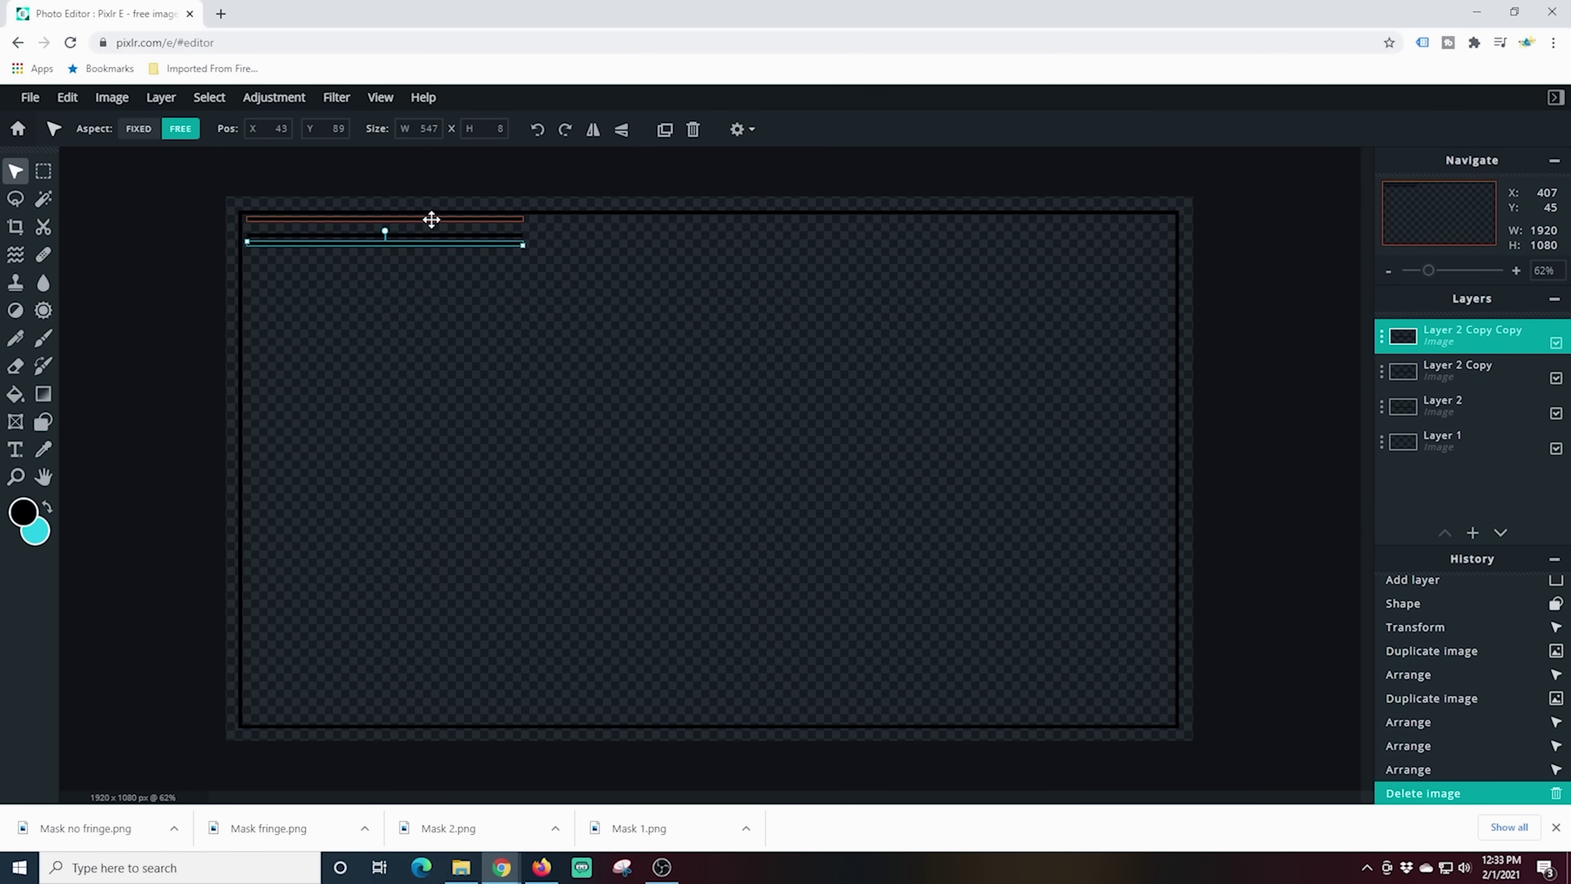
pyautogui.click(1413, 415)
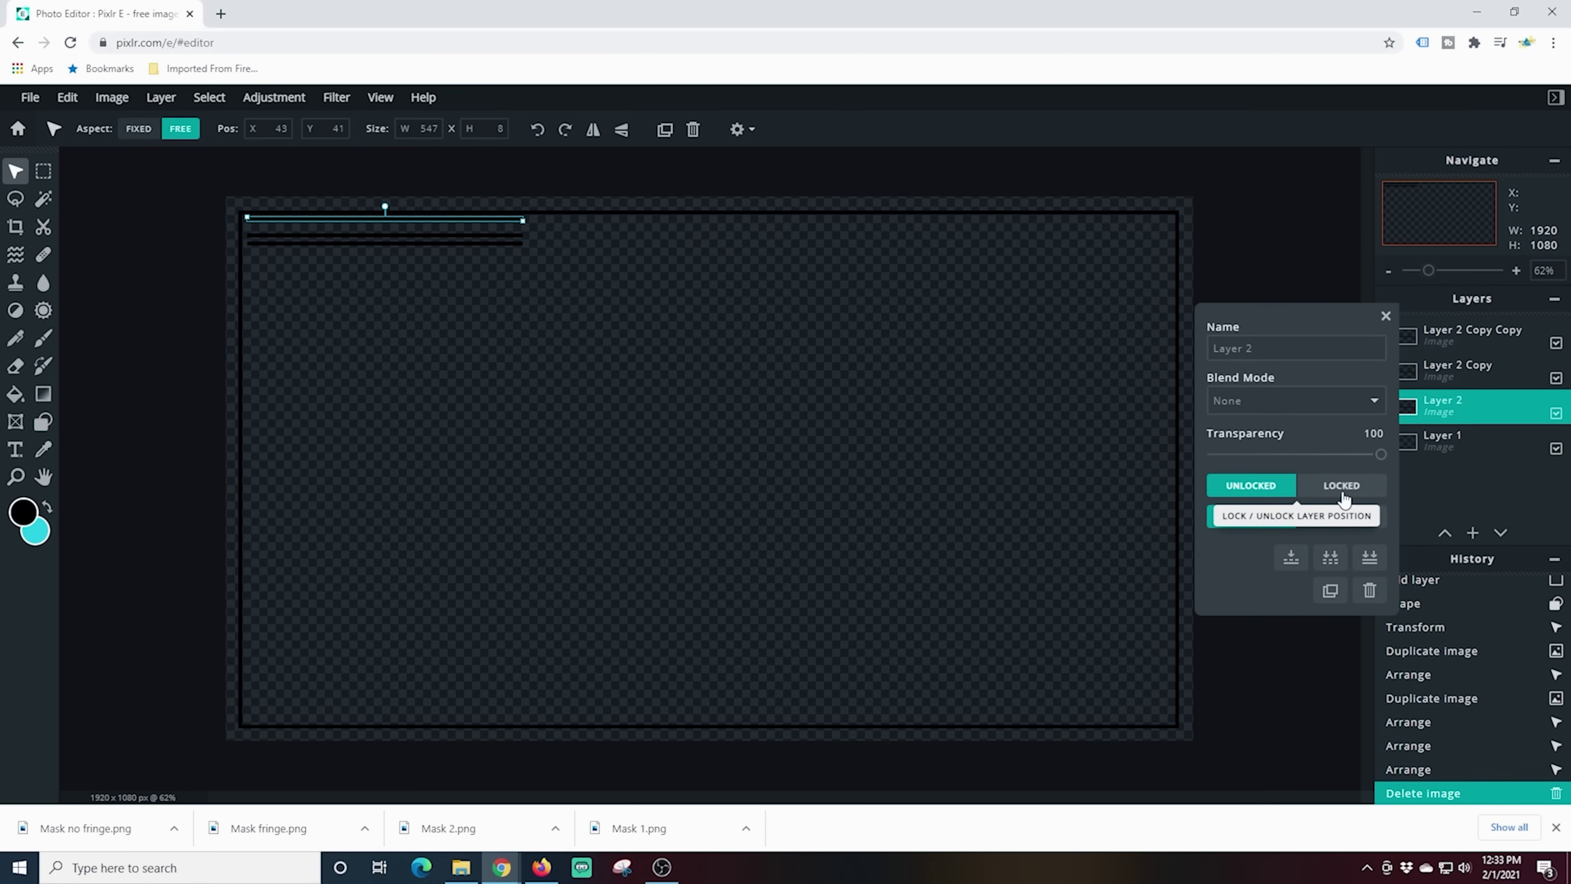
pyautogui.click(1332, 560)
pyautogui.press('Down')
pyautogui.press('Down')
pyautogui.press('Down')
pyautogui.press('Down')
pyautogui.press('Down')
pyautogui.press('Down')
pyautogui.press('Down')
pyautogui.press('Down')
pyautogui.press('Down')
pyautogui.press('Down')
pyautogui.press('Down')
pyautogui.press('Down')
pyautogui.press('Down')
pyautogui.press('Down')
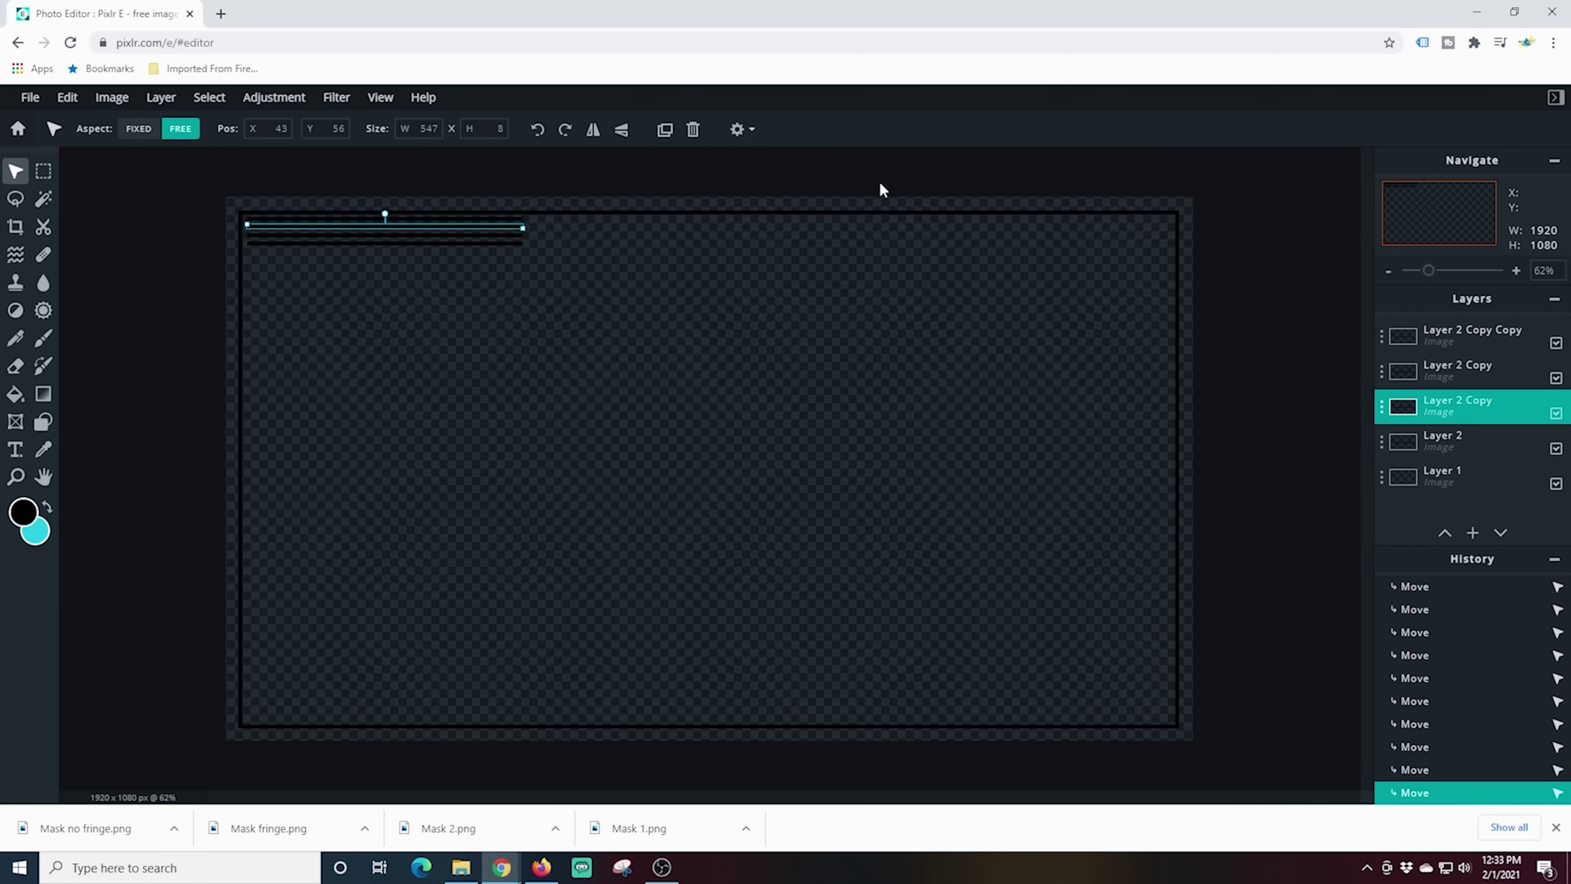
pyautogui.click(879, 183)
# - On a new empty layer, draw a filled black rectangle with outline 0, about 353 × 68, over the left part of the stacked lines
pyautogui.click(1473, 532)
pyautogui.click(635, 433)
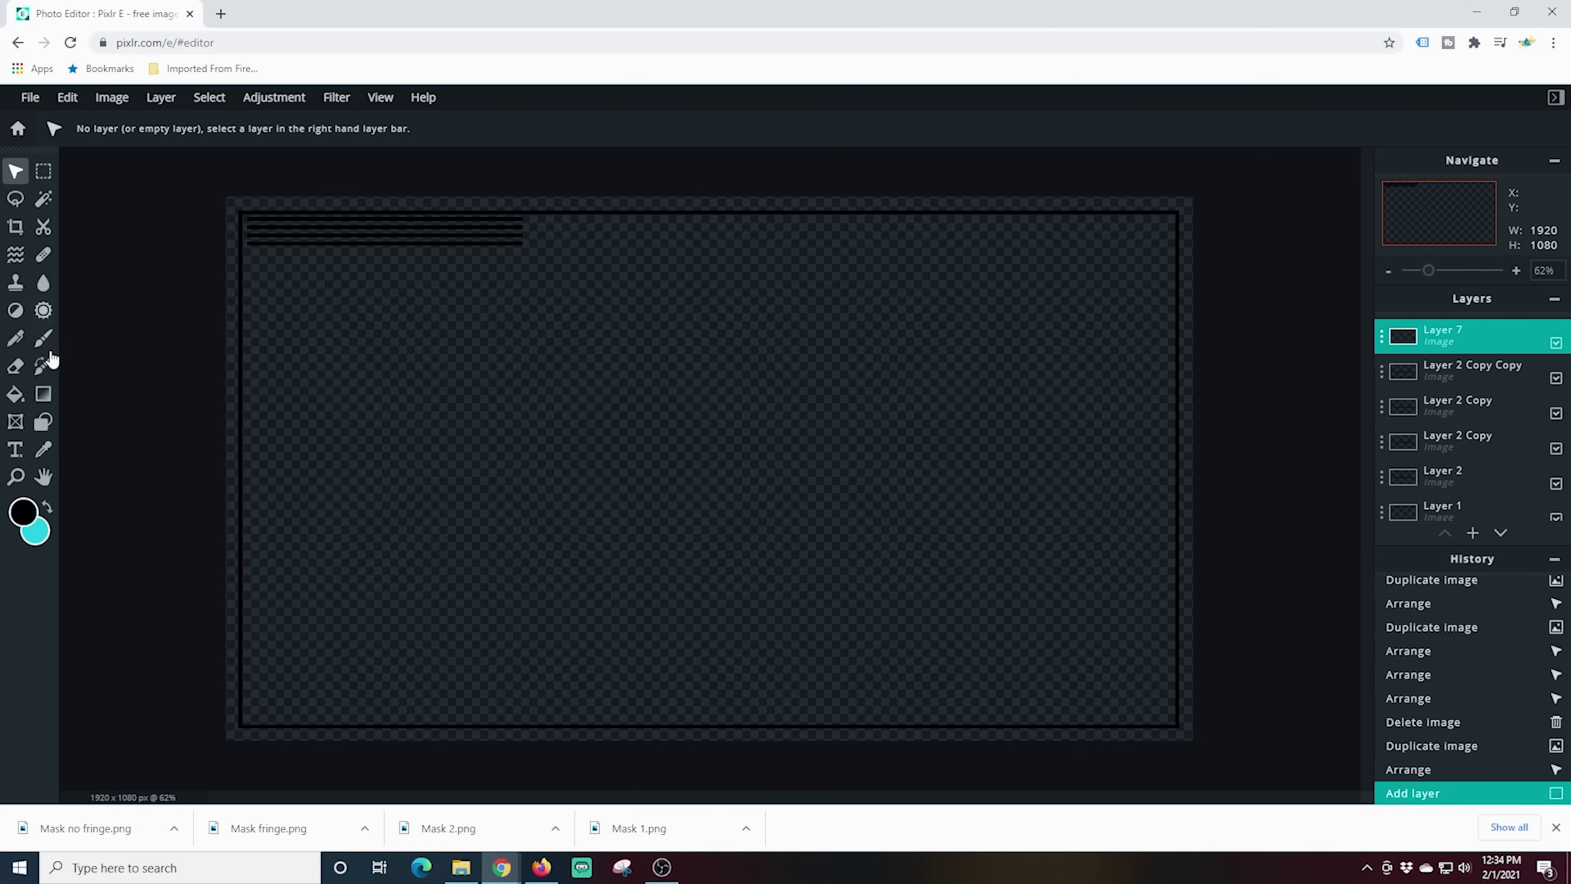
pyautogui.click(42, 421)
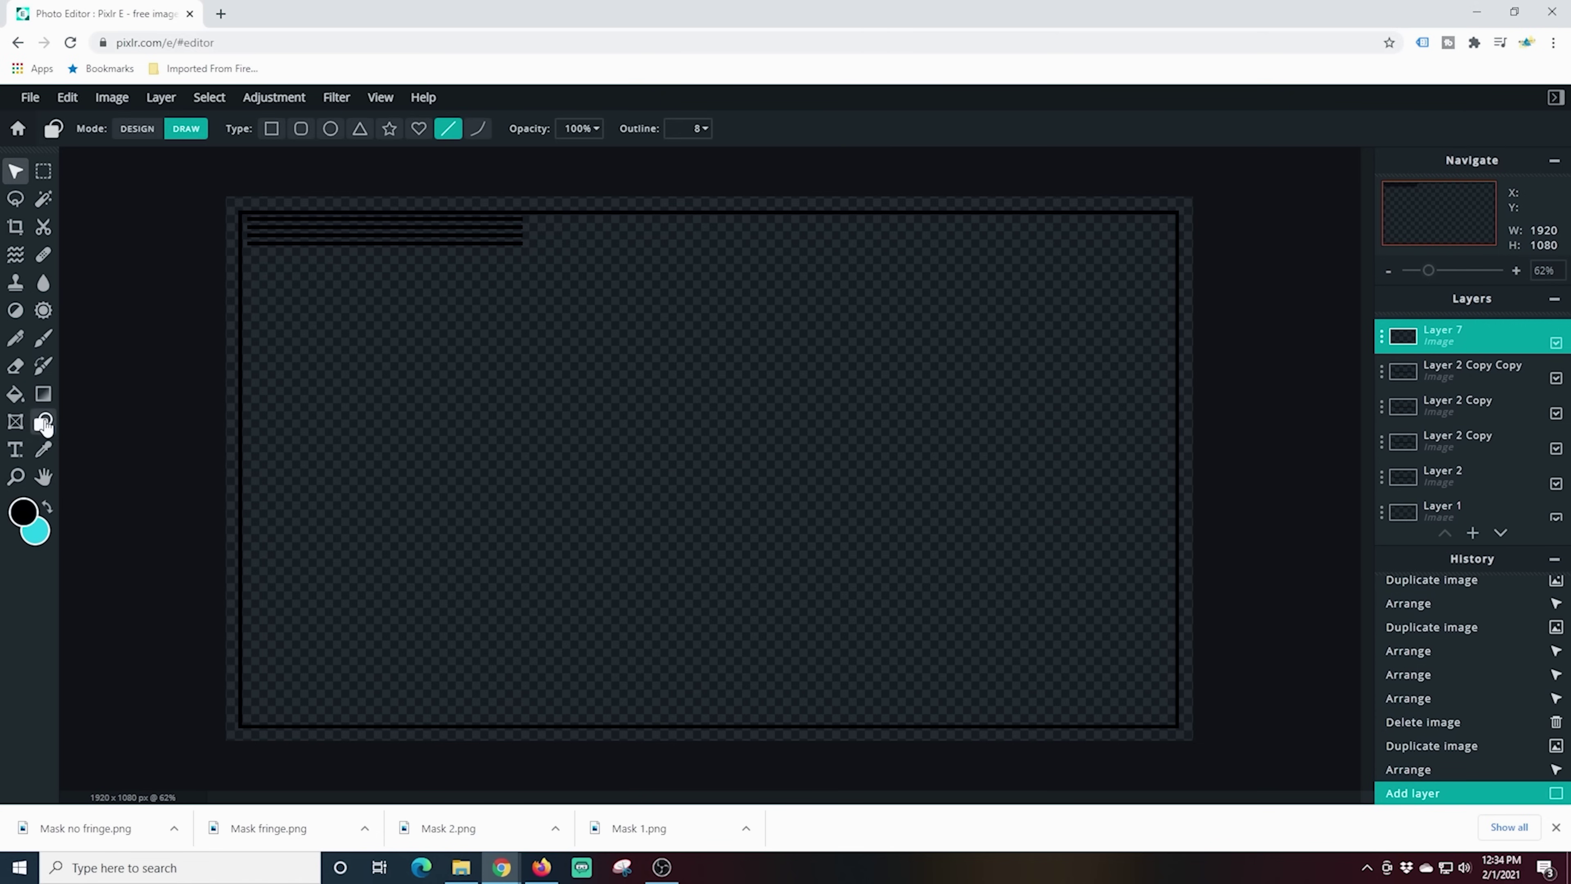
pyautogui.click(272, 130)
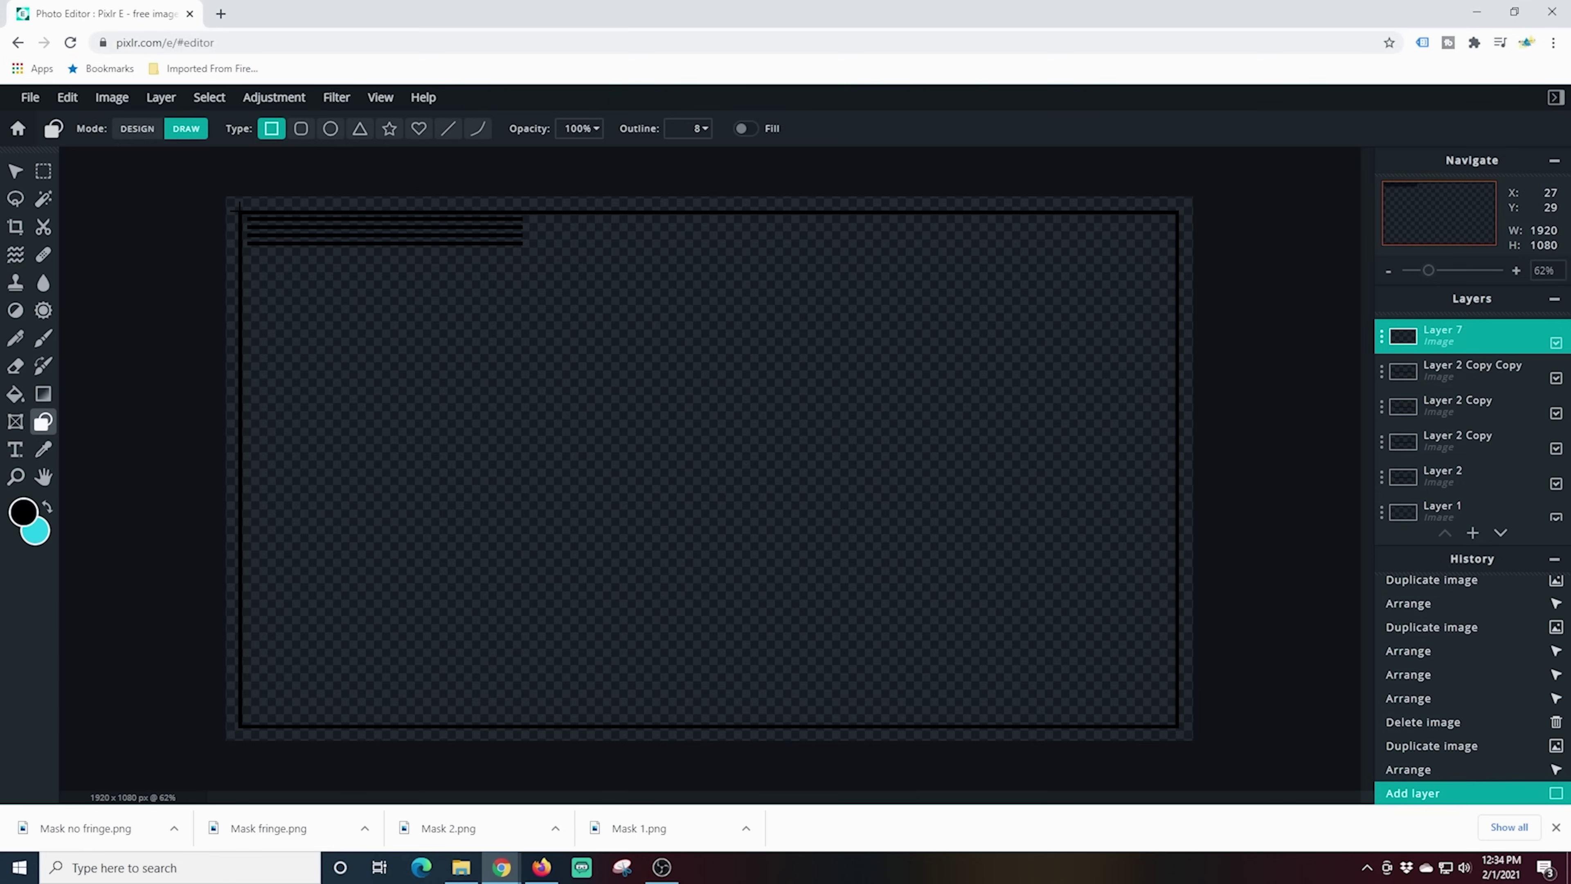
pyautogui.click(748, 129)
pyautogui.click(697, 130)
pyautogui.moveTo(581, 158); pyautogui.dragTo(458, 157)
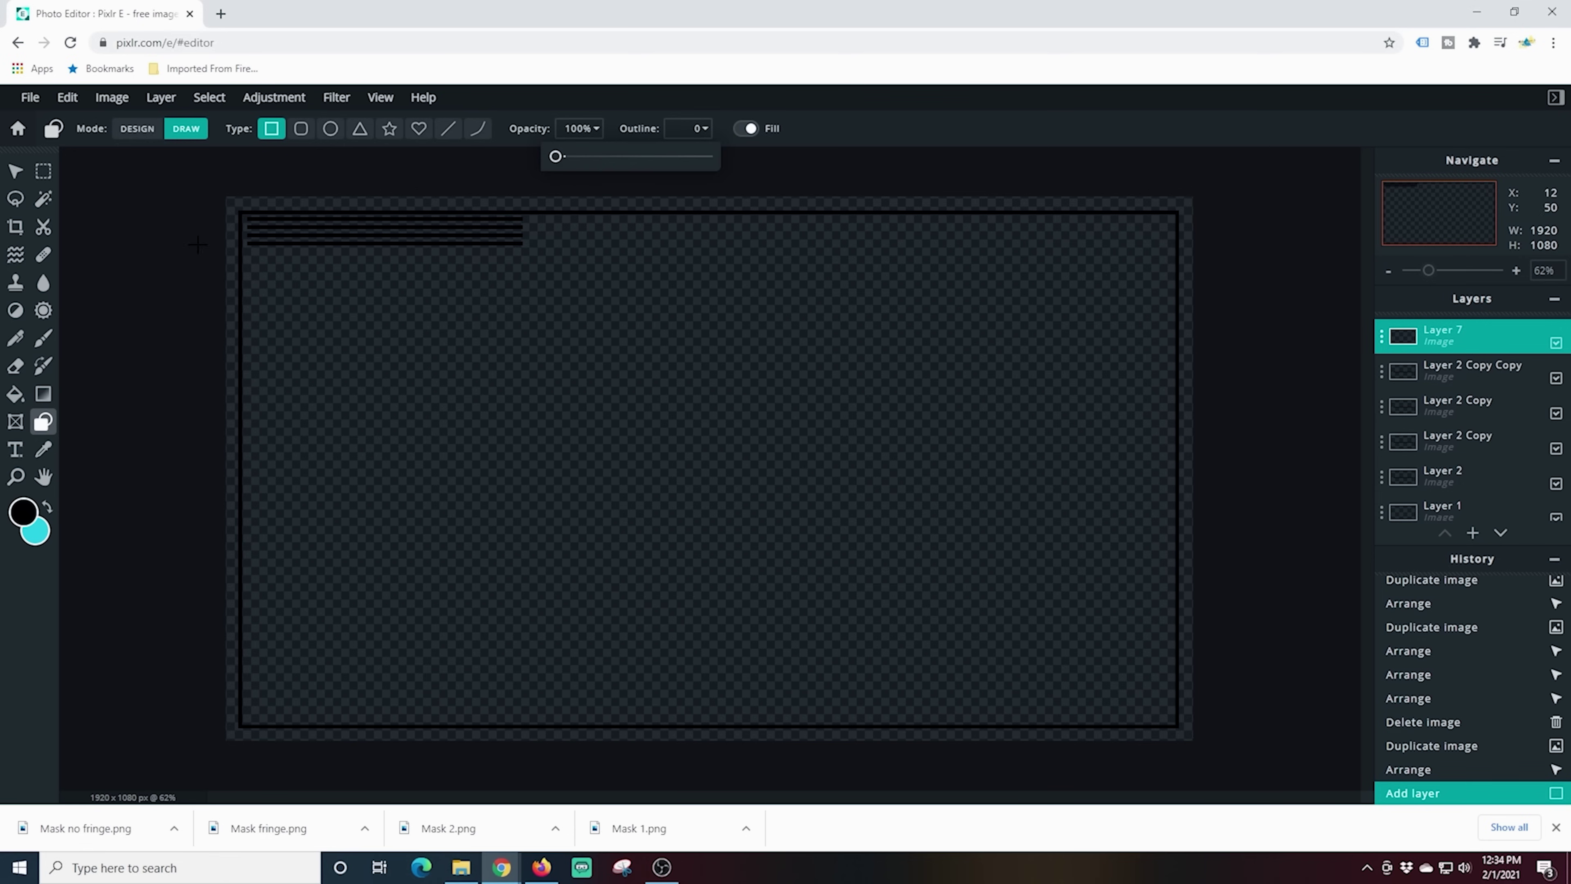
pyautogui.click(47, 506)
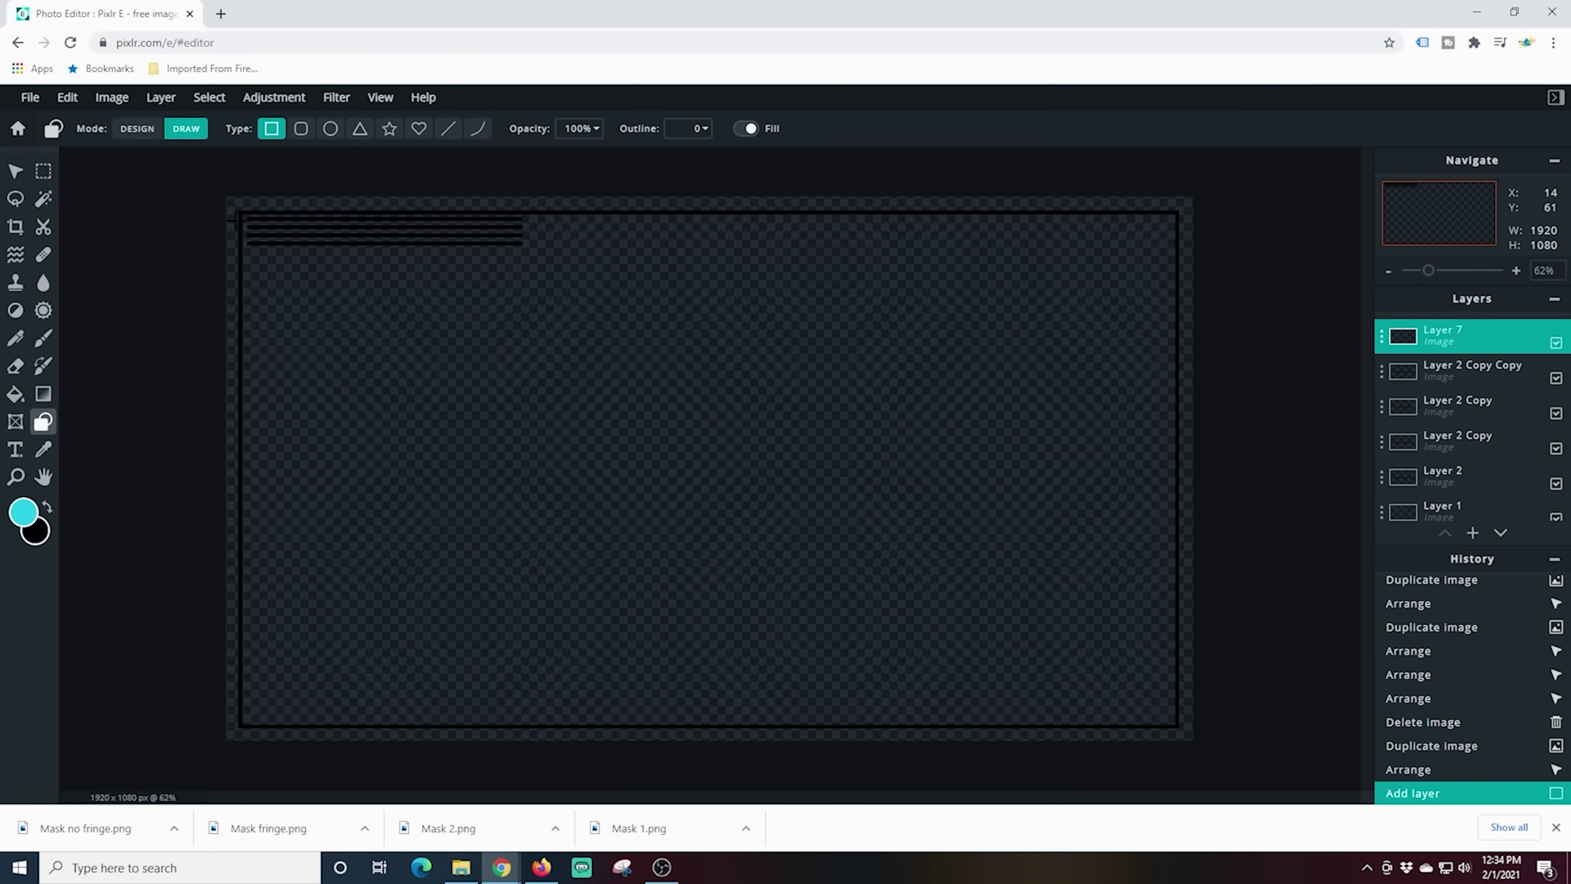
pyautogui.moveTo(238, 209); pyautogui.dragTo(416, 247)
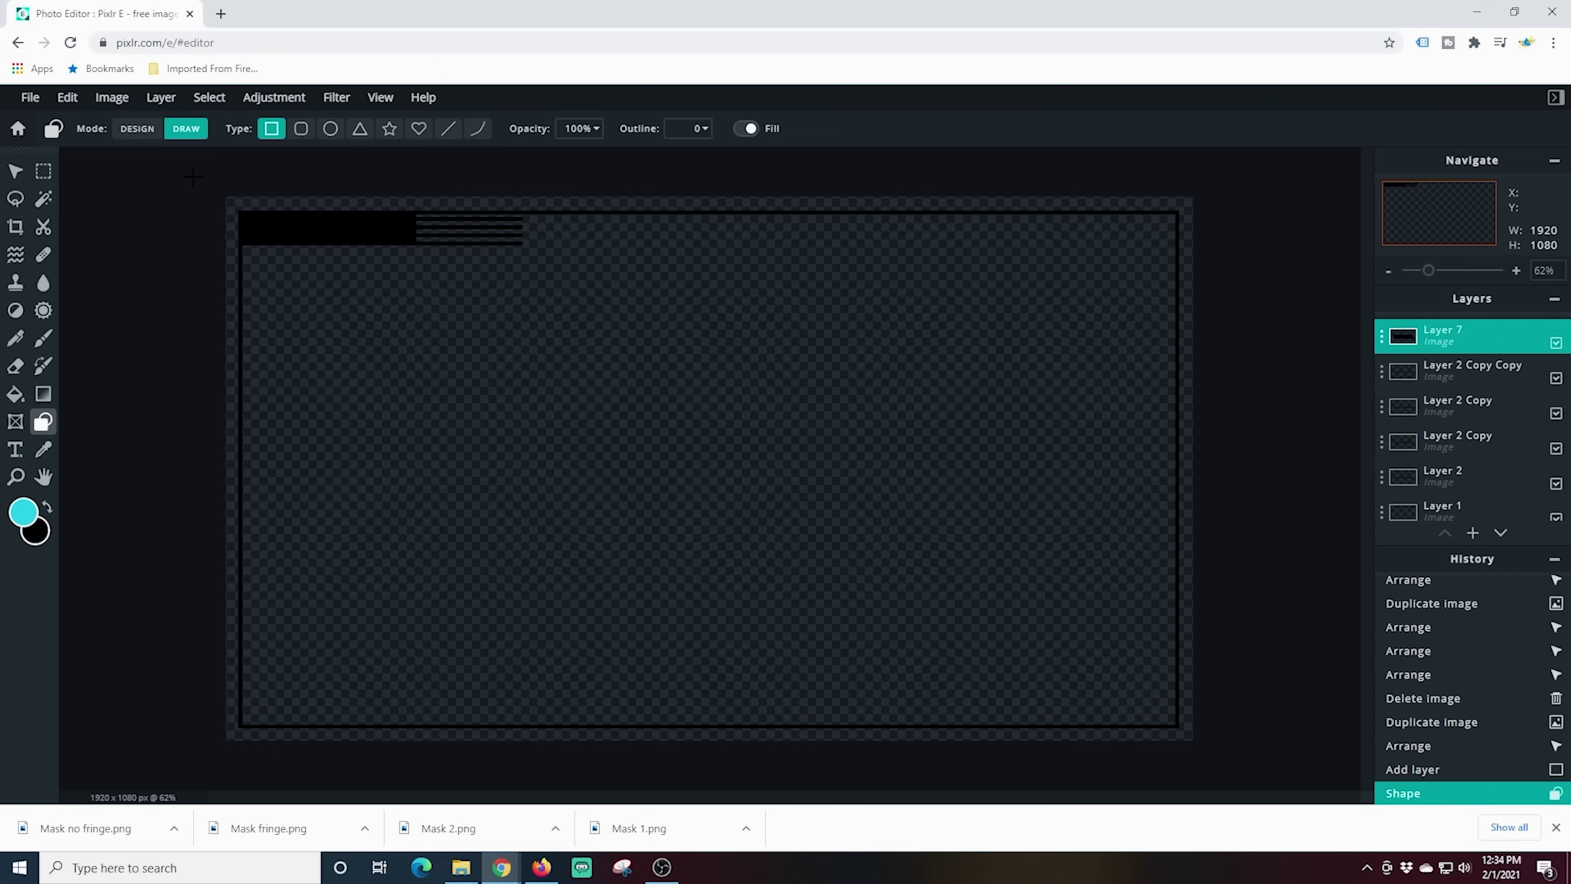
# - Shift the upper decorative lines to the right by increasing amounts so their right ends form a slanted staircase
pyautogui.click(16, 170)
pyautogui.moveTo(461, 236); pyautogui.dragTo(470, 217)
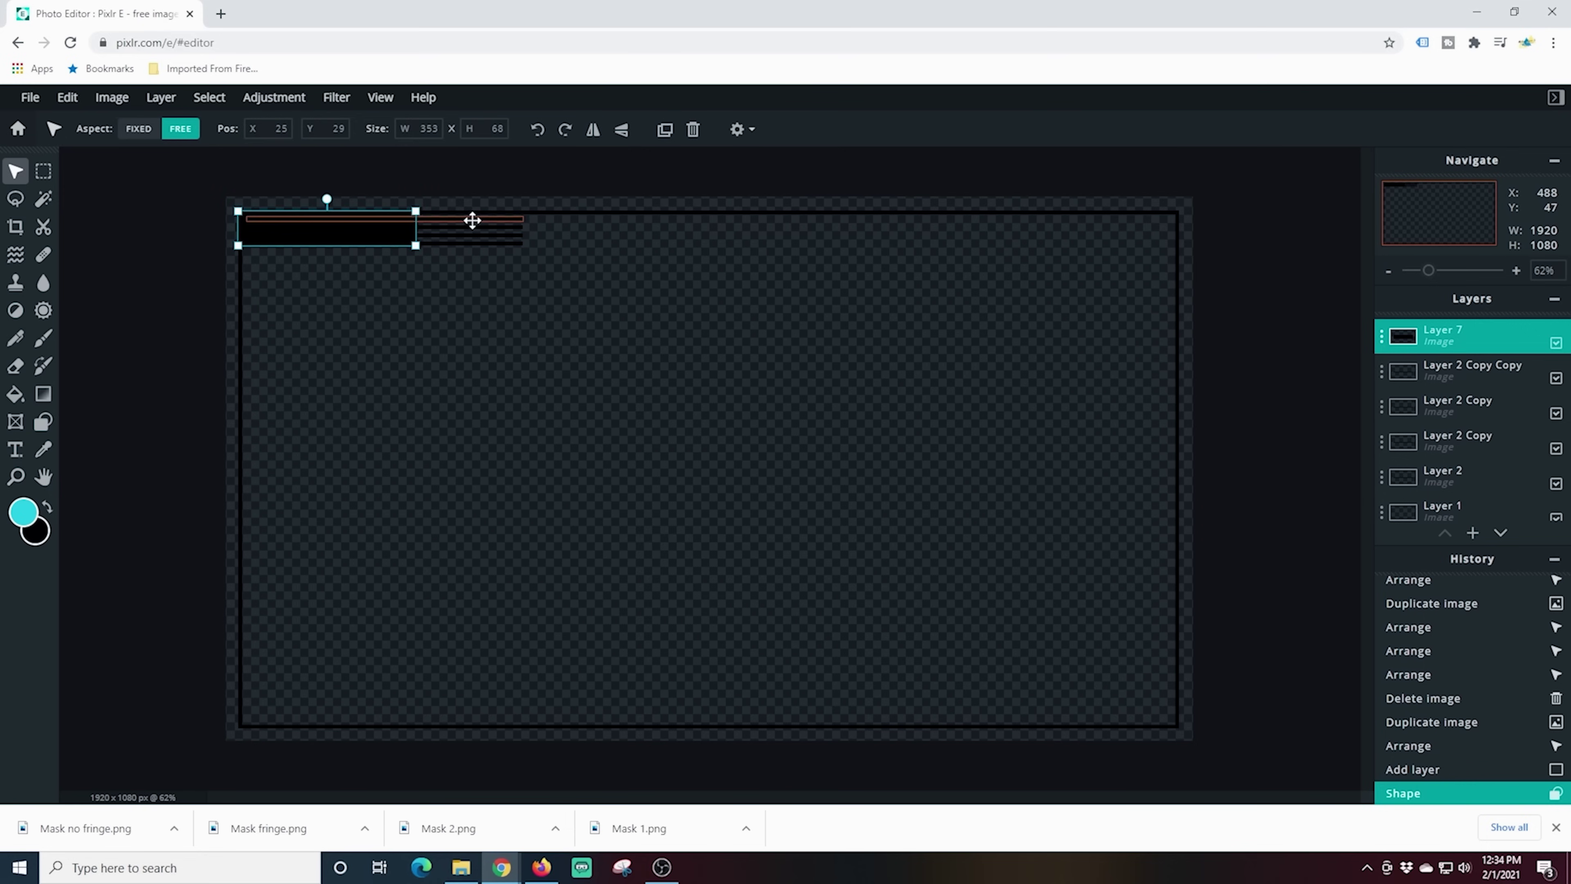
pyautogui.click(515, 264)
pyautogui.moveTo(516, 263); pyautogui.dragTo(500, 238)
pyautogui.click(189, 282)
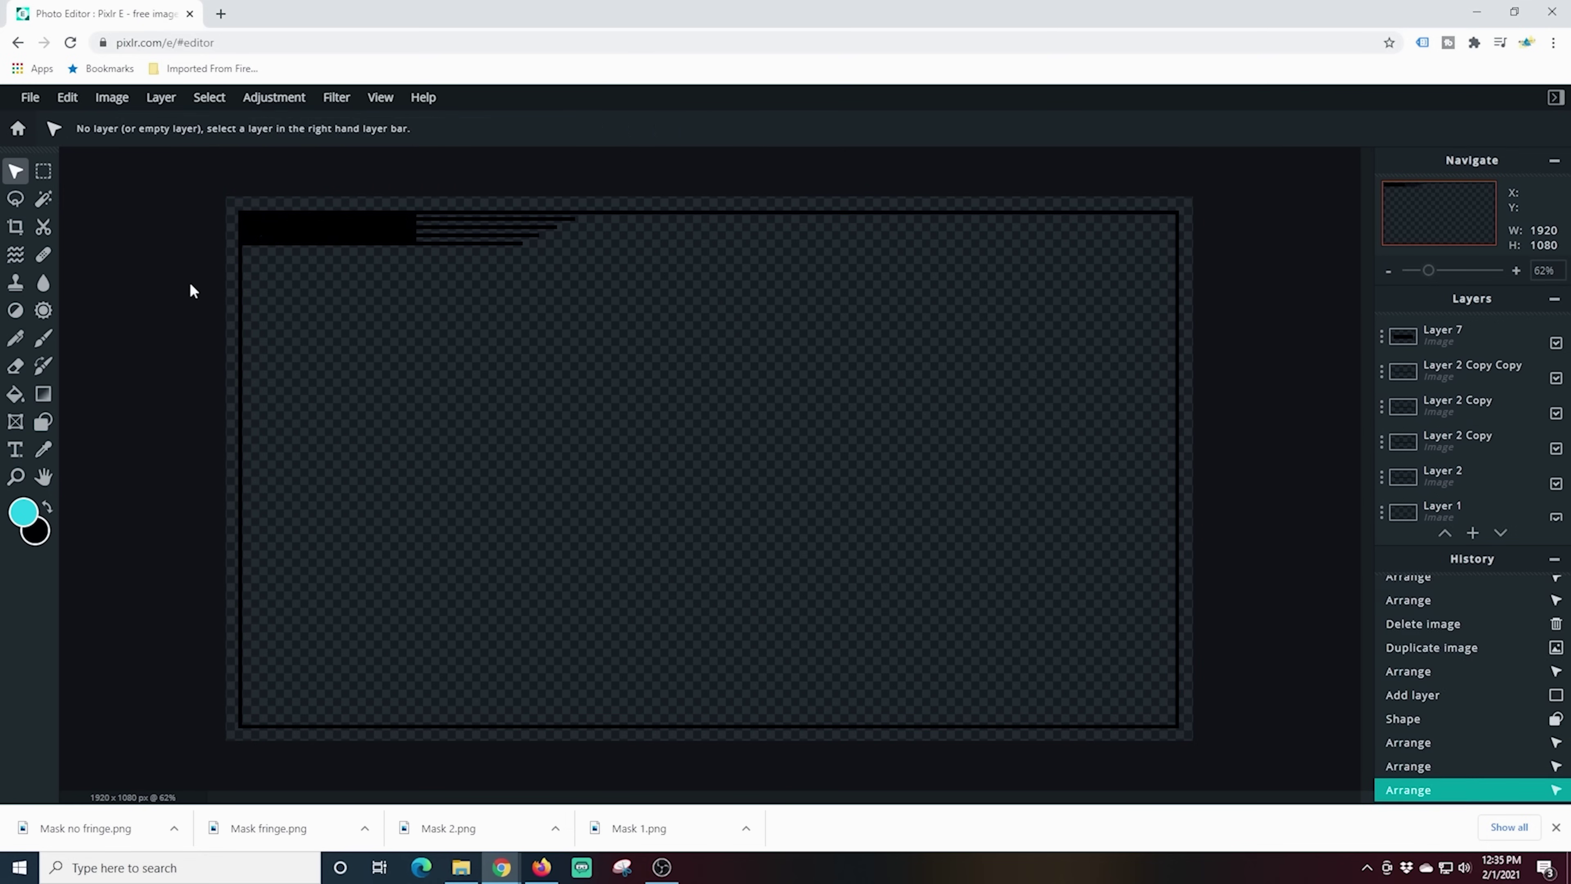
# - Add an empty image layer and set up a black rounded rectangle with outline 5, radius 19 and no fill
pyautogui.click(42, 425)
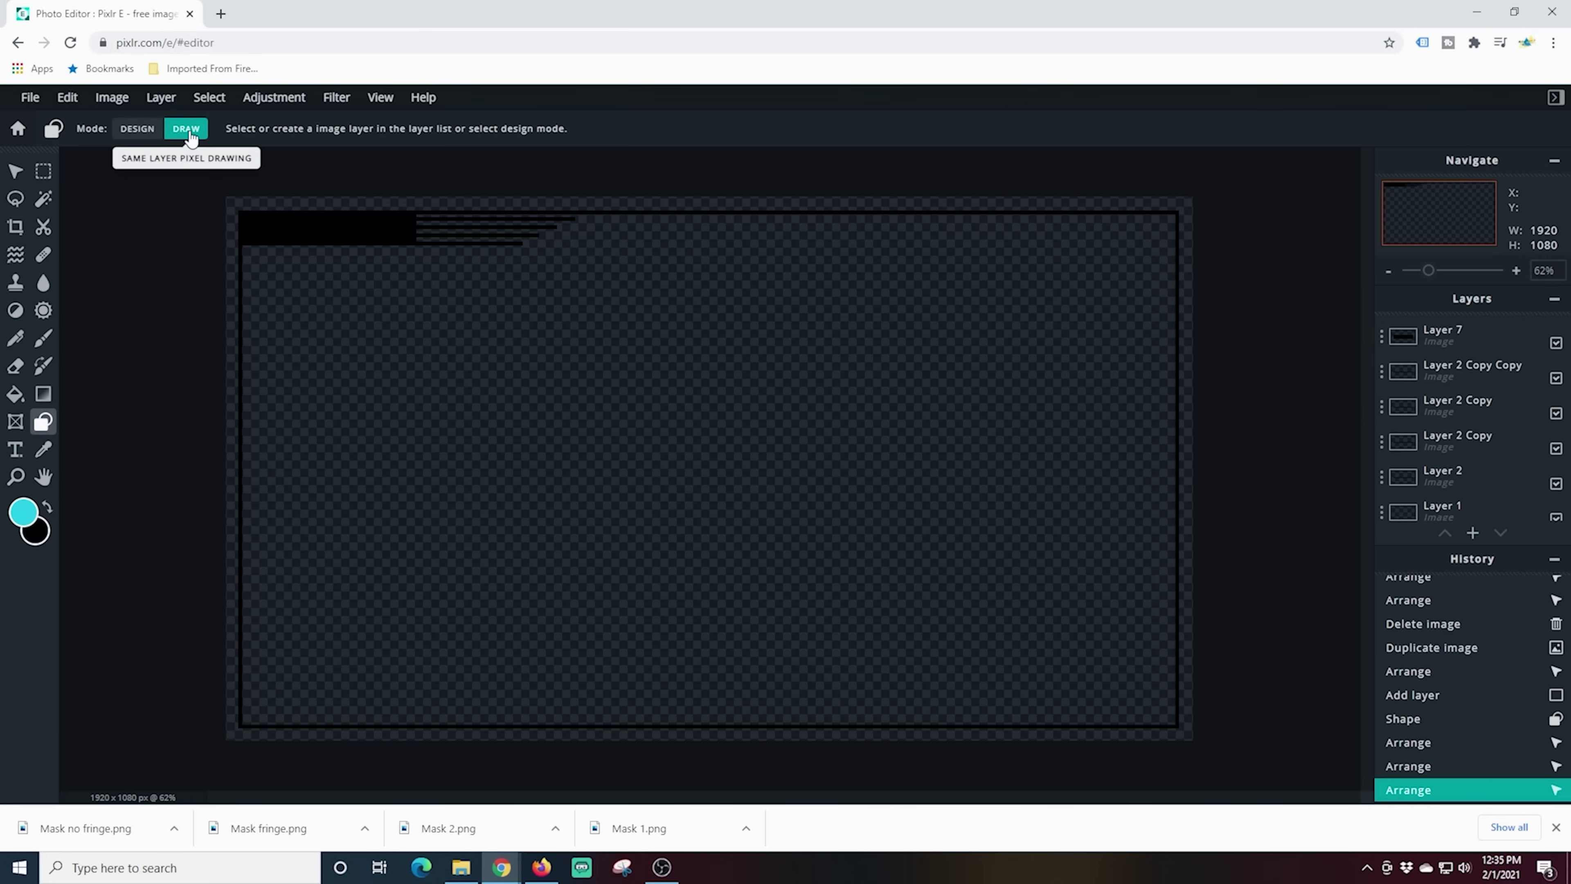
pyautogui.click(1473, 534)
pyautogui.click(654, 448)
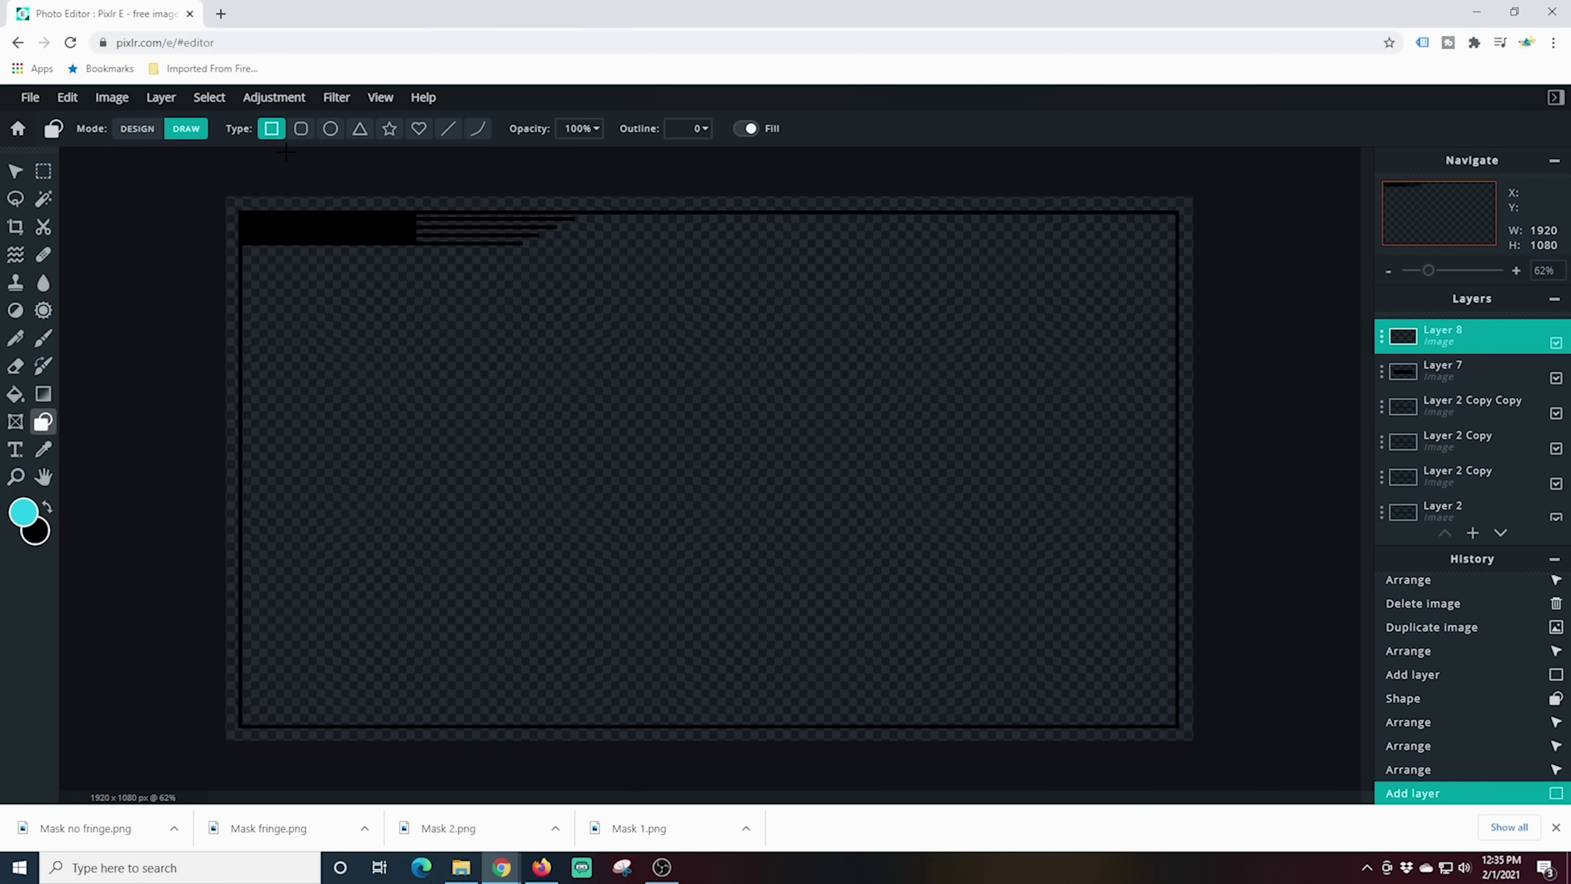
pyautogui.click(302, 130)
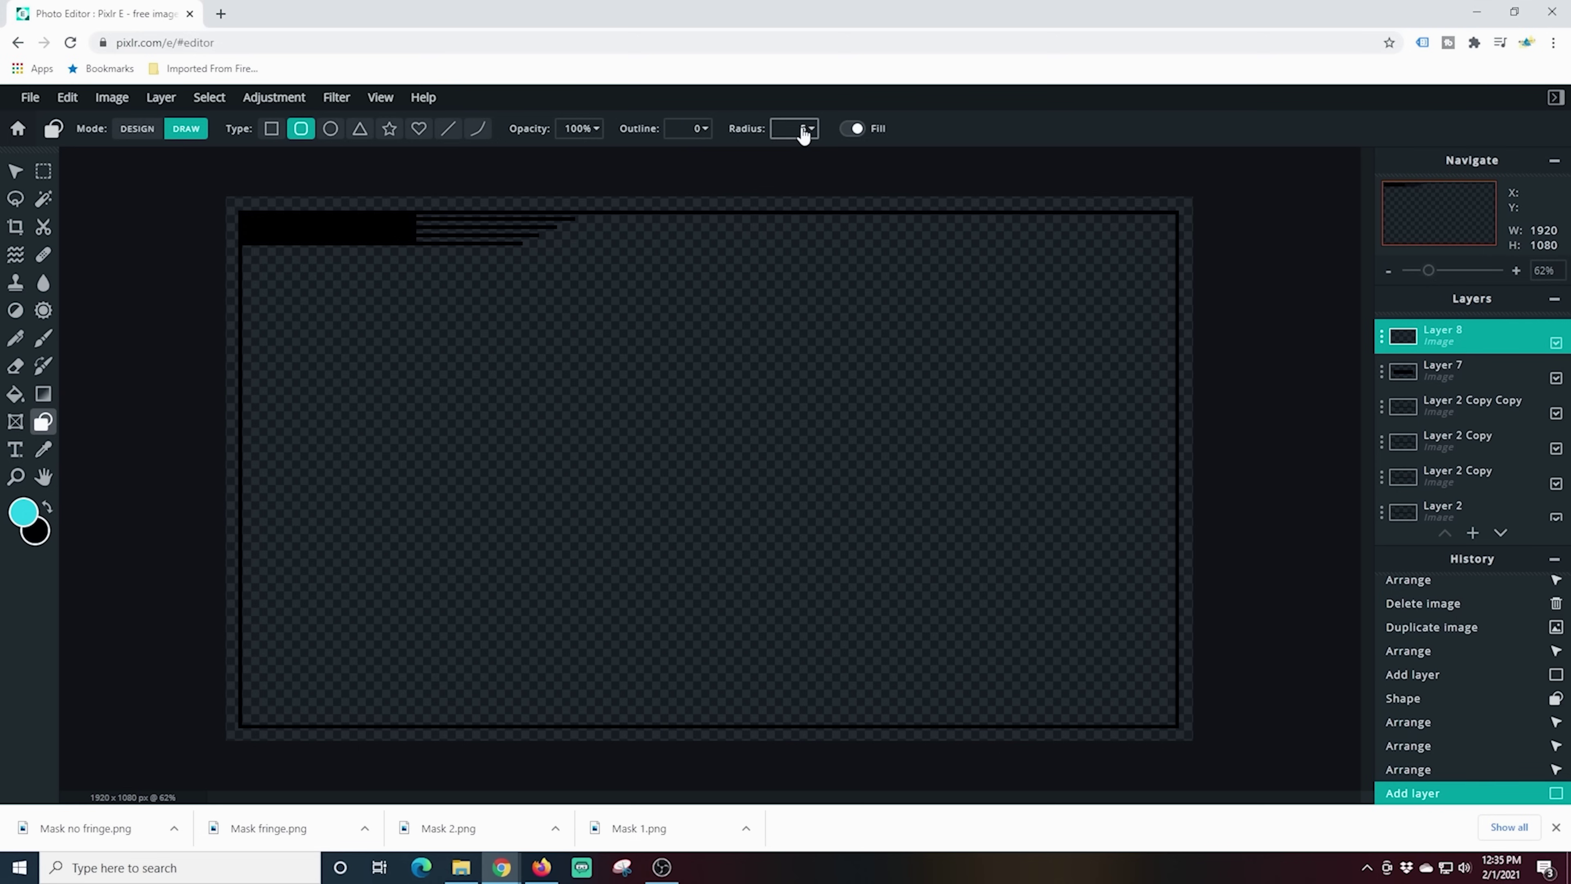
pyautogui.click(853, 129)
pyautogui.click(47, 506)
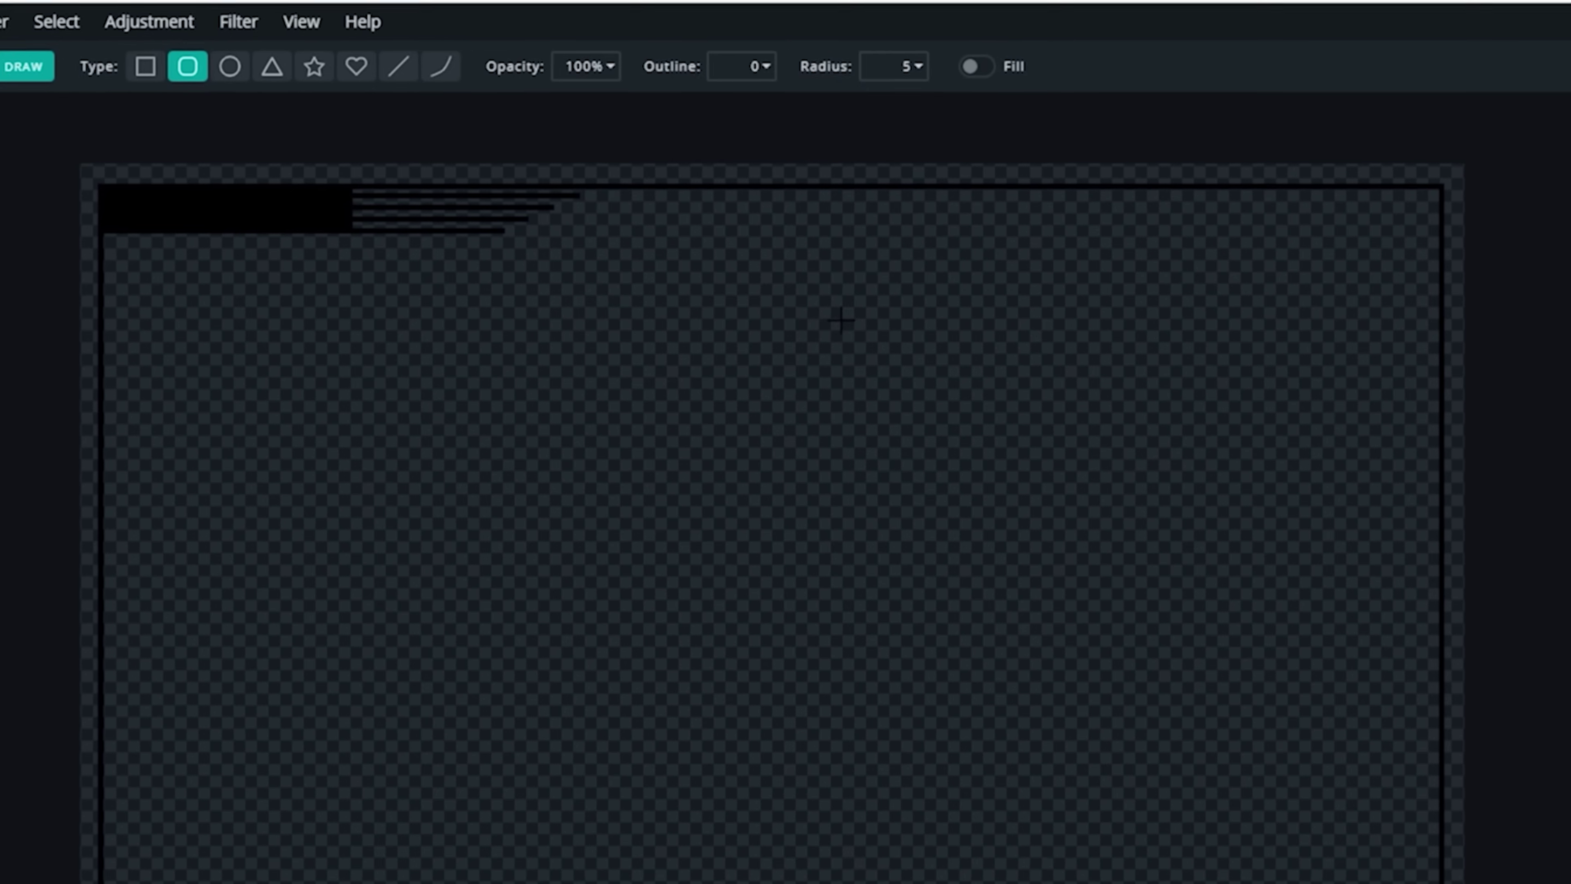
pyautogui.click(714, 117)
pyautogui.moveTo(580, 148); pyautogui.dragTo(579, 111)
pyautogui.click(921, 64)
pyautogui.moveTo(718, 104); pyautogui.dragTo(751, 112)
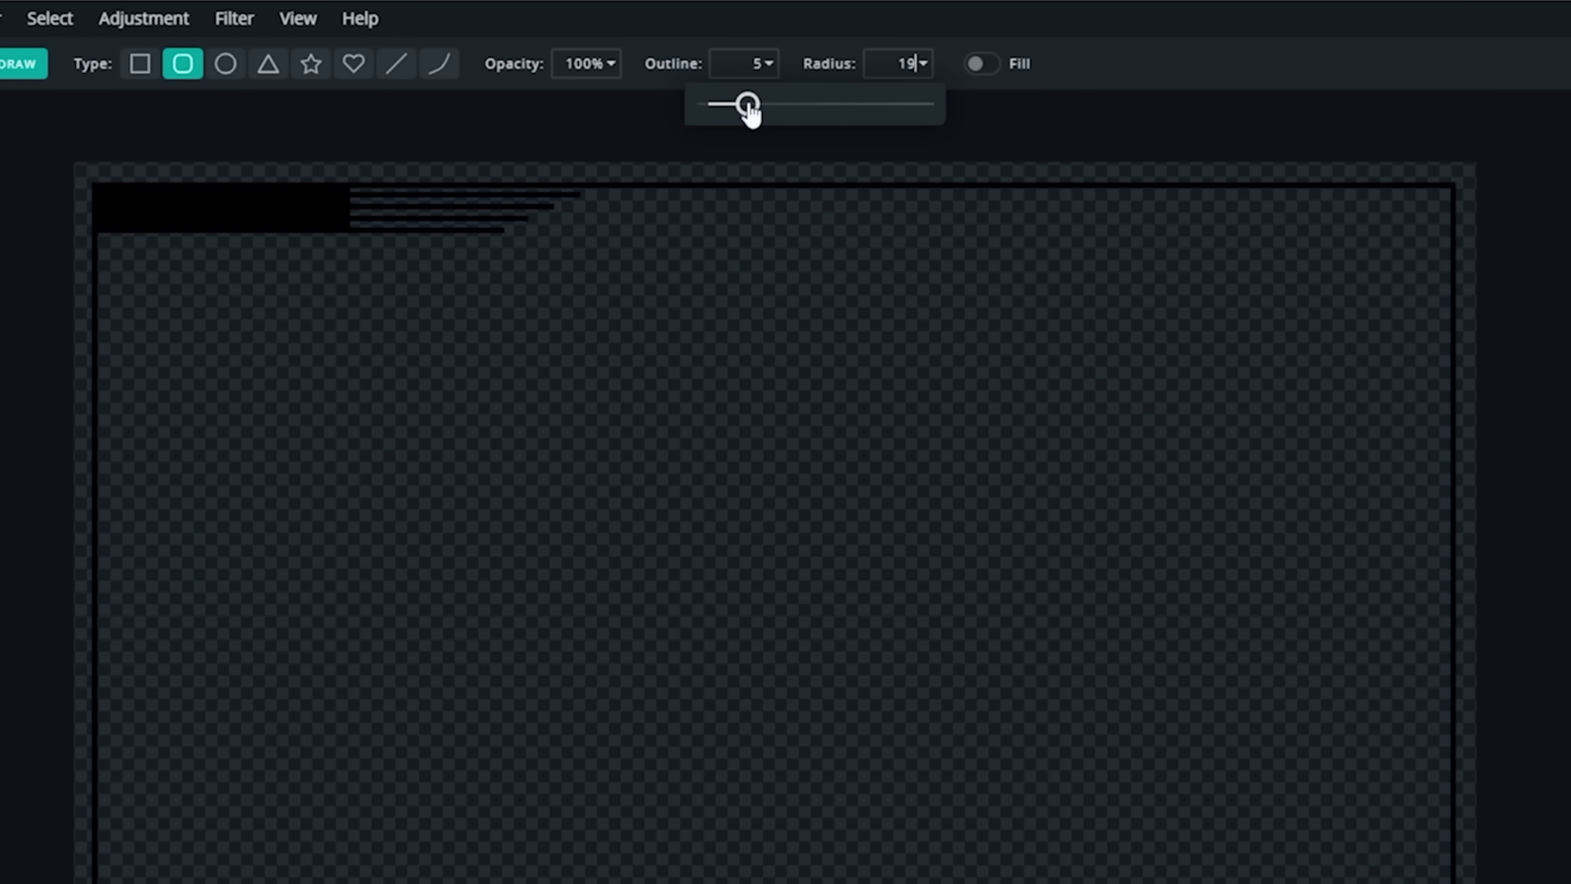
# - Draw an unfilled rounded bar along the bottom inside the frame and undo it
pyautogui.moveTo(116, 852); pyautogui.dragTo(1095, 883)
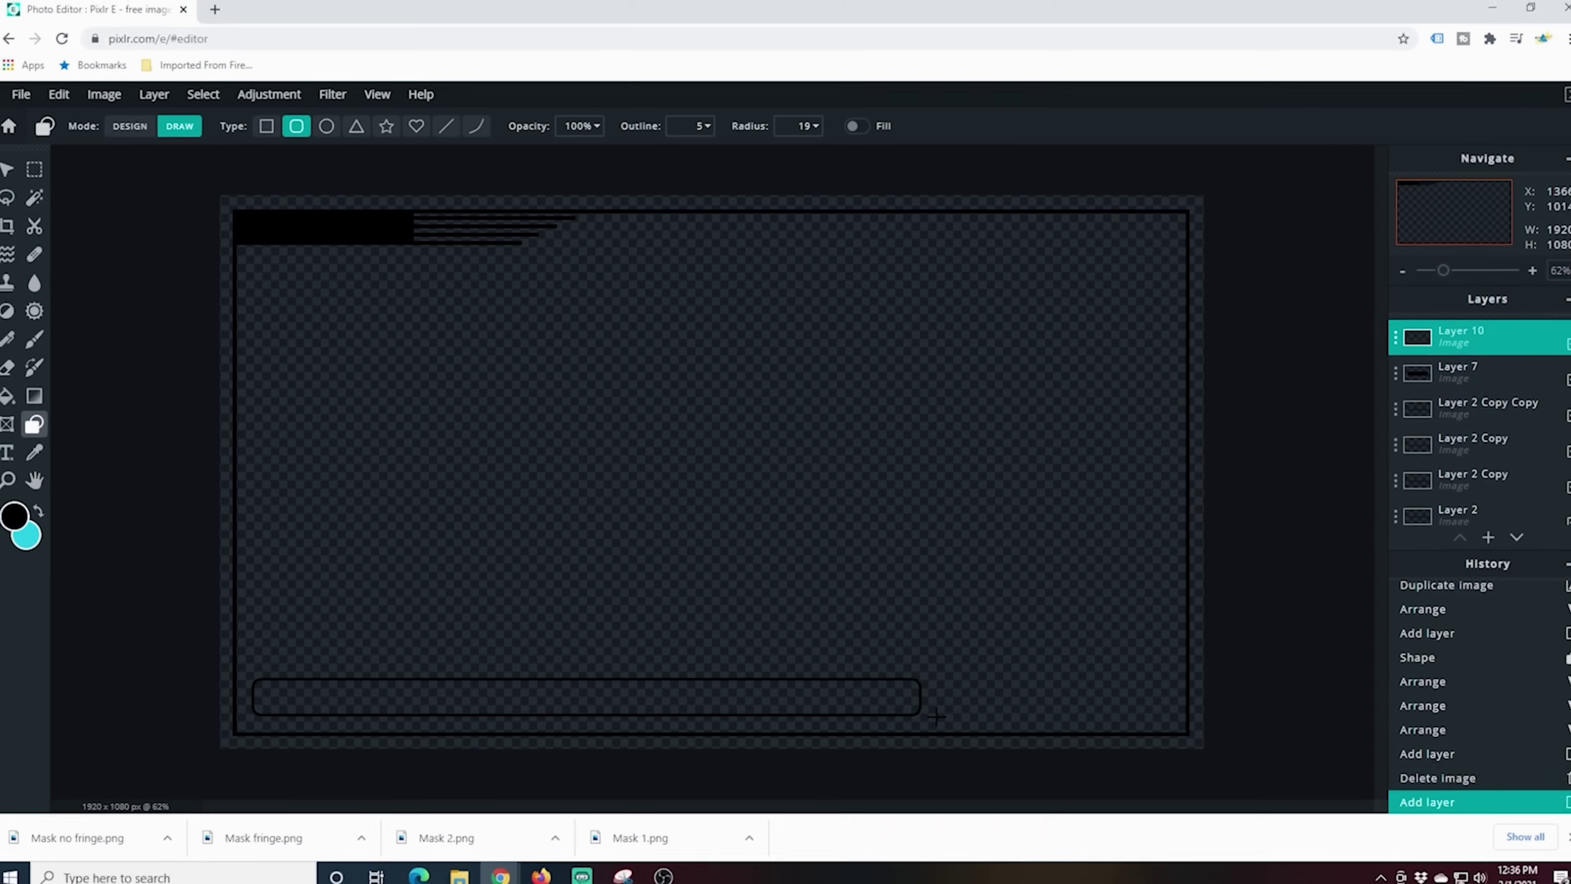
pyautogui.moveTo(936, 717); pyautogui.dragTo(1158, 712)
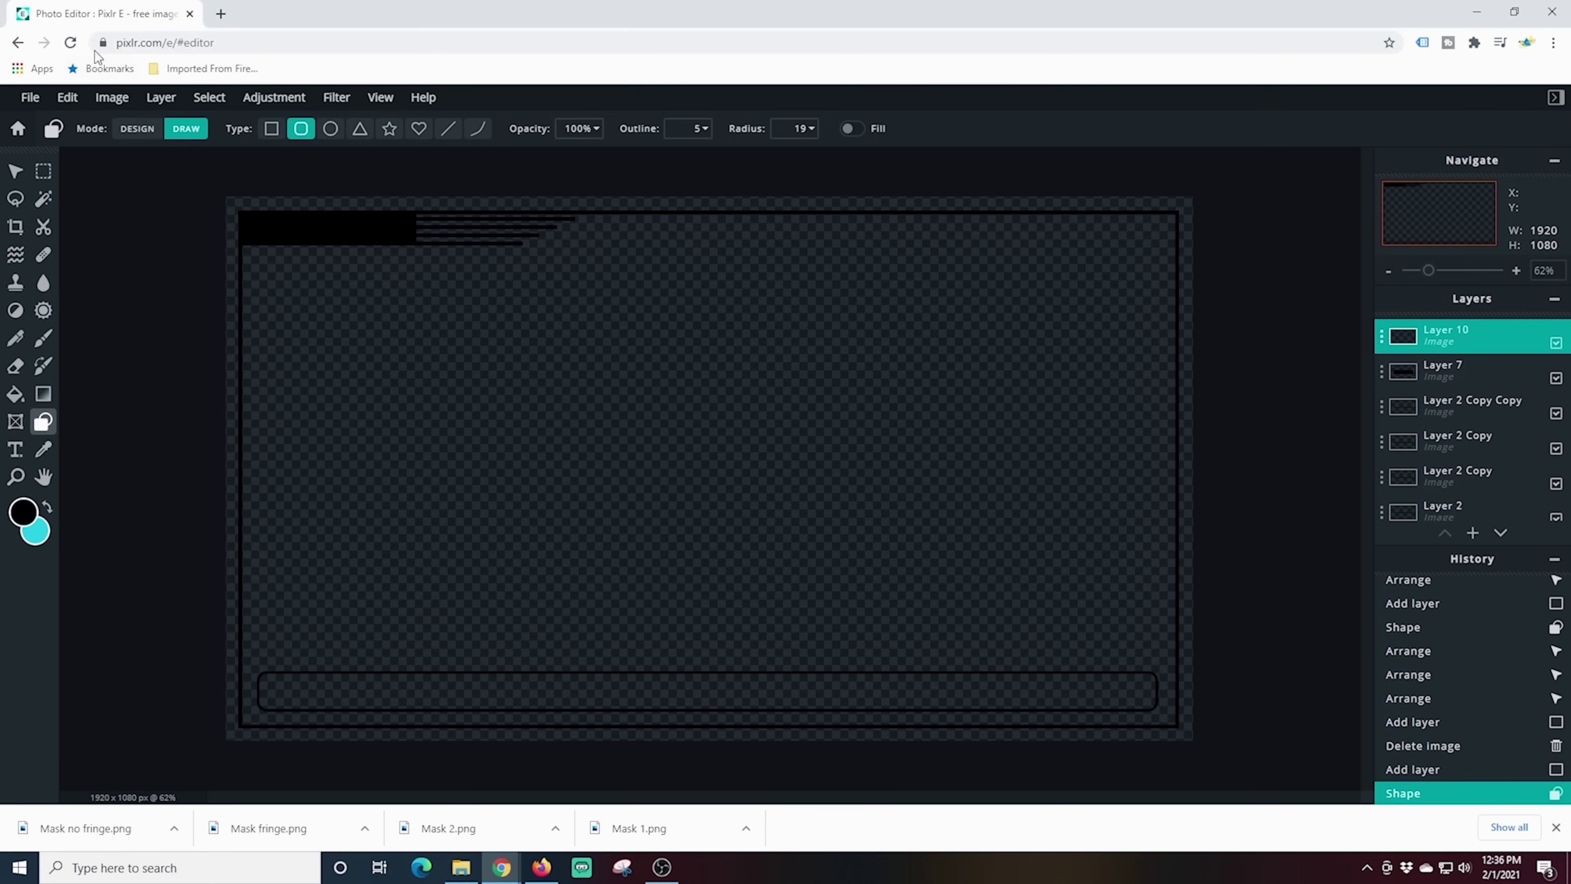
pyautogui.click(67, 98)
pyautogui.click(63, 122)
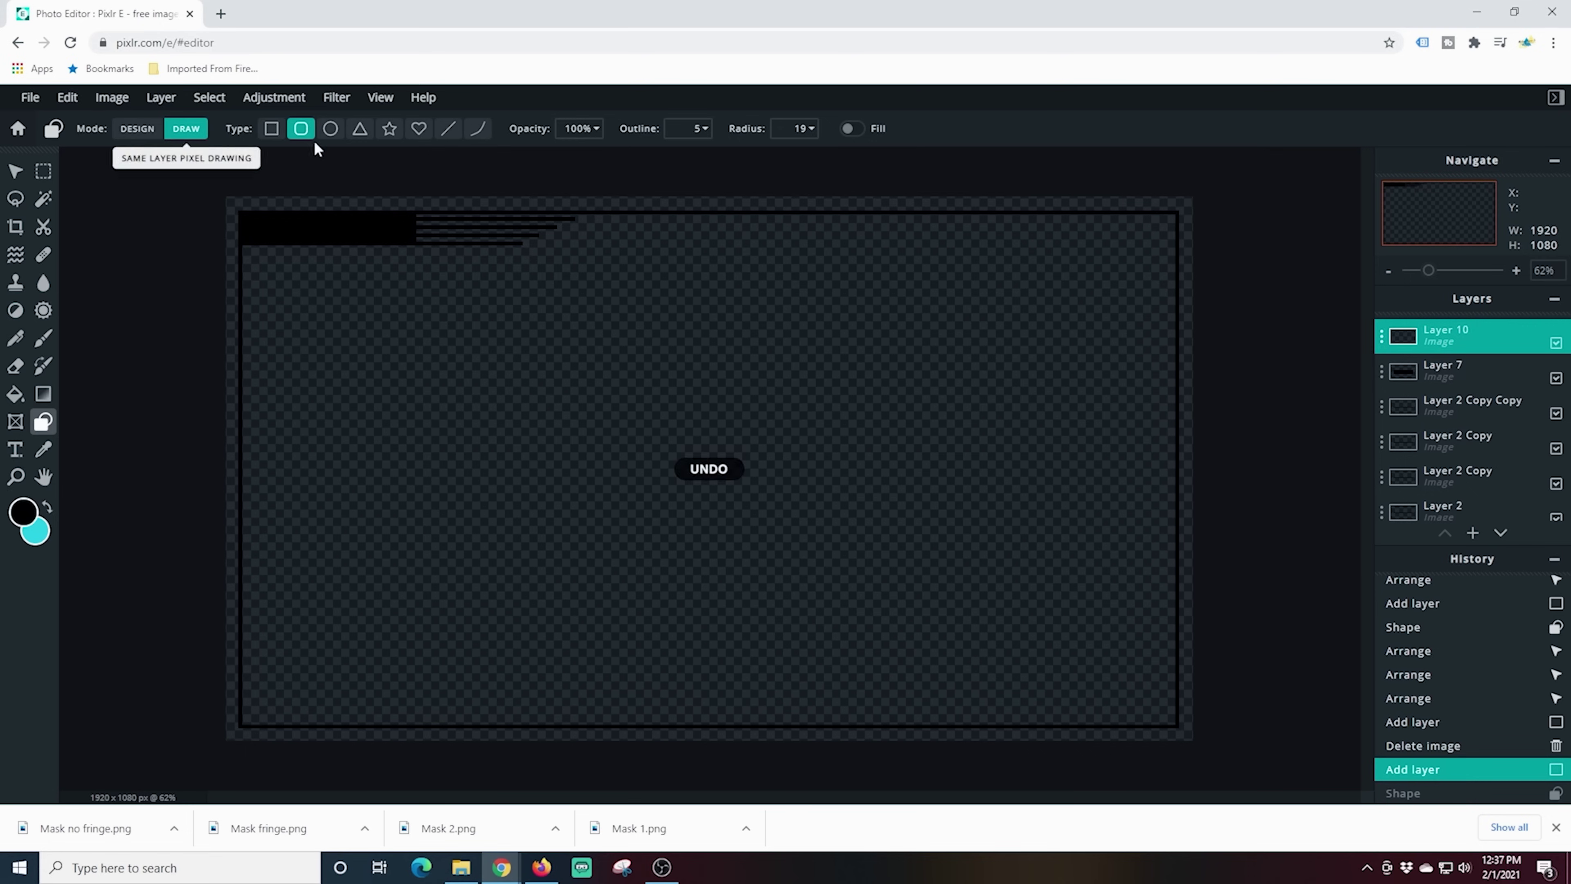
# - Turn on the shape fill, change the background color to black and draw a solid rounded bar along the bottom inside the frame
pyautogui.click(854, 130)
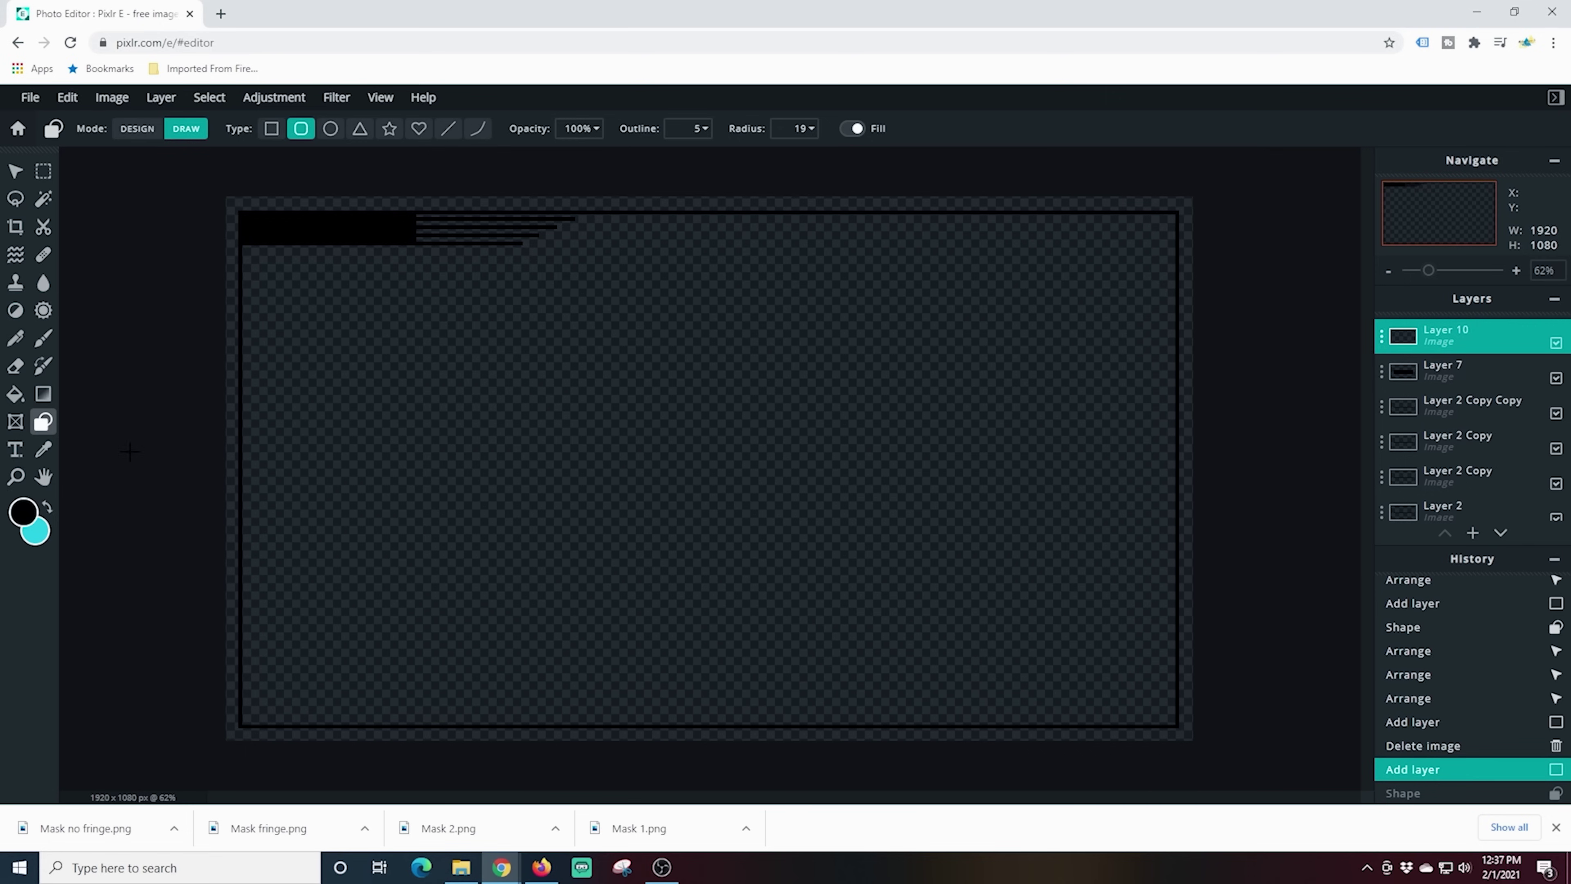
pyautogui.click(35, 532)
pyautogui.click(596, 549)
pyautogui.click(930, 576)
pyautogui.moveTo(264, 679); pyautogui.dragTo(1155, 715)
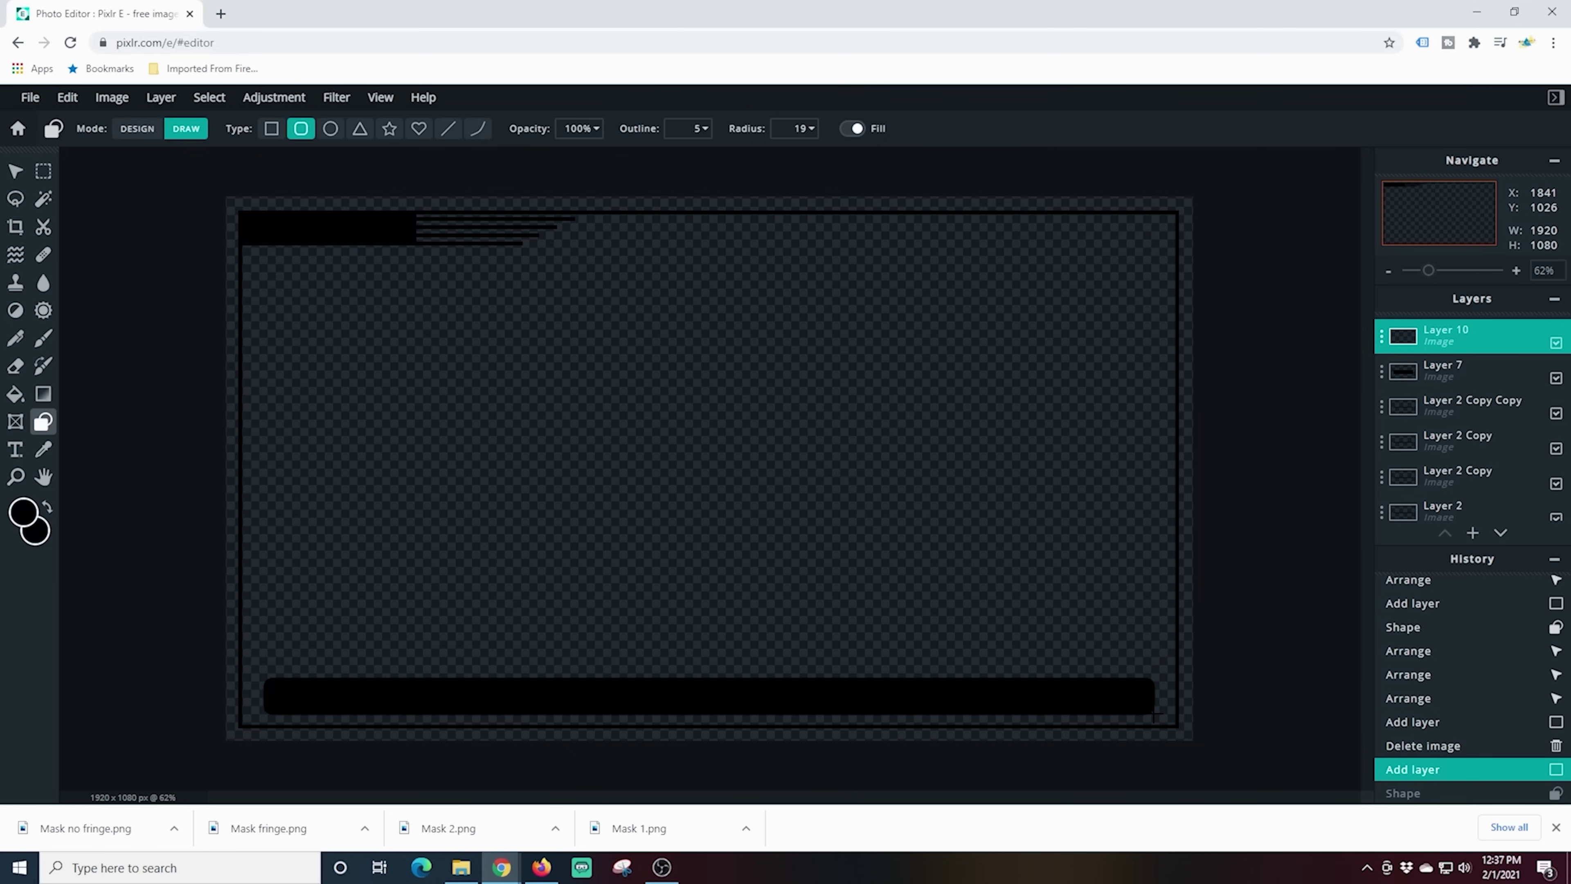
# - On another new layer, draw a tall filled rounded rectangle about 200 × 884 inside the frame's right edge, above the bottom bar
pyautogui.click(1474, 533)
pyautogui.click(638, 443)
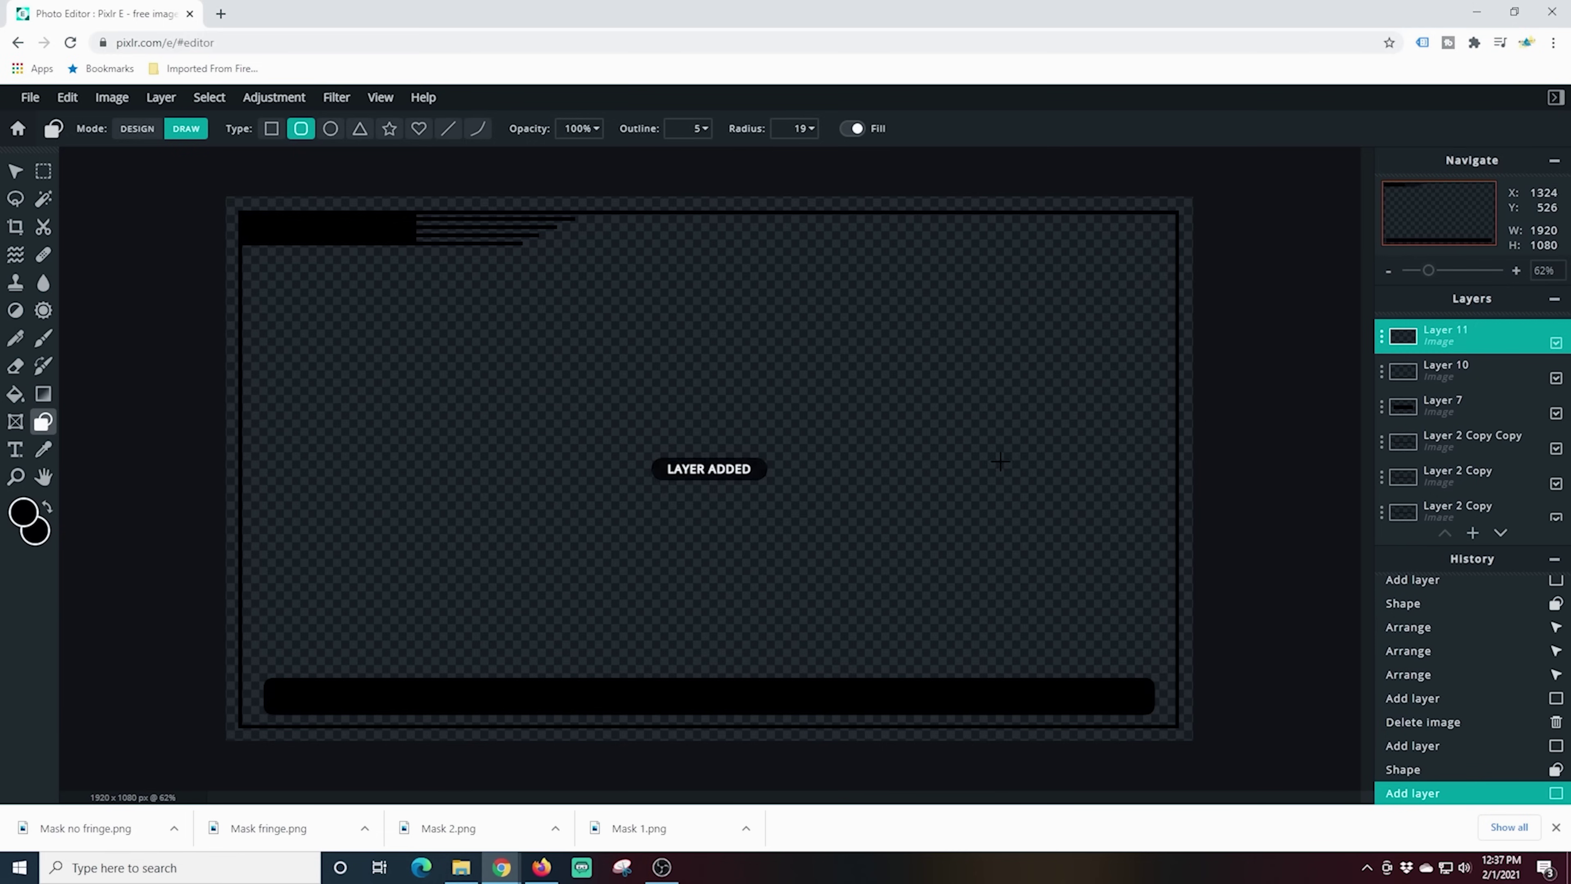
pyautogui.moveTo(1065, 221); pyautogui.dragTo(1166, 664)
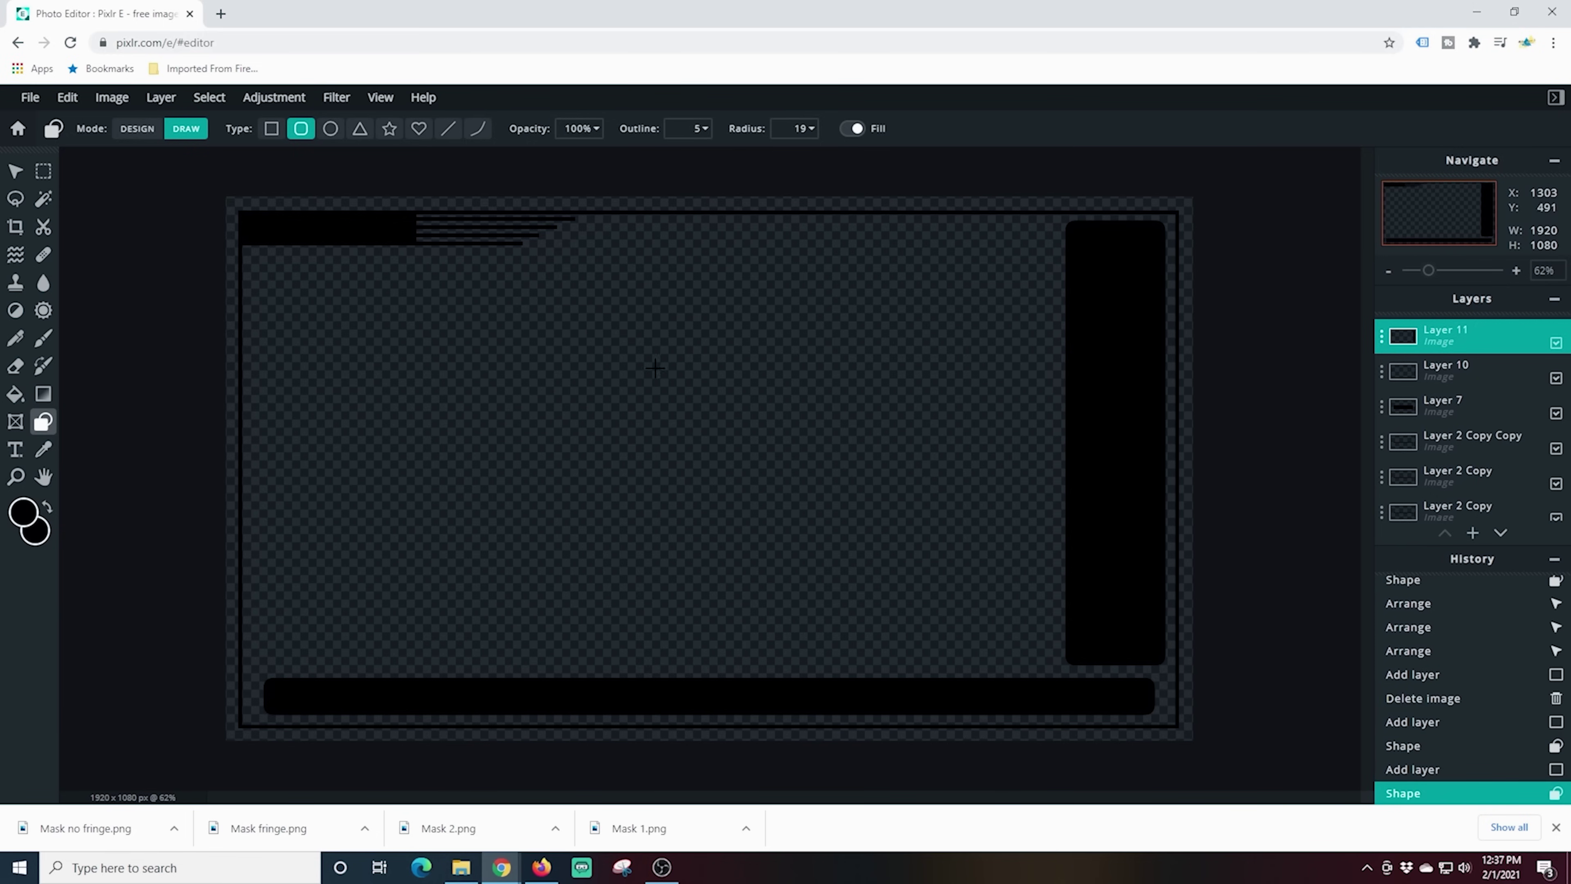
# - Move the tall panel slightly left and widen it leftward to about 445 × 882, placed at X 1375, Y 54
pyautogui.click(16, 170)
pyautogui.moveTo(1128, 444); pyautogui.dragTo(1105, 442)
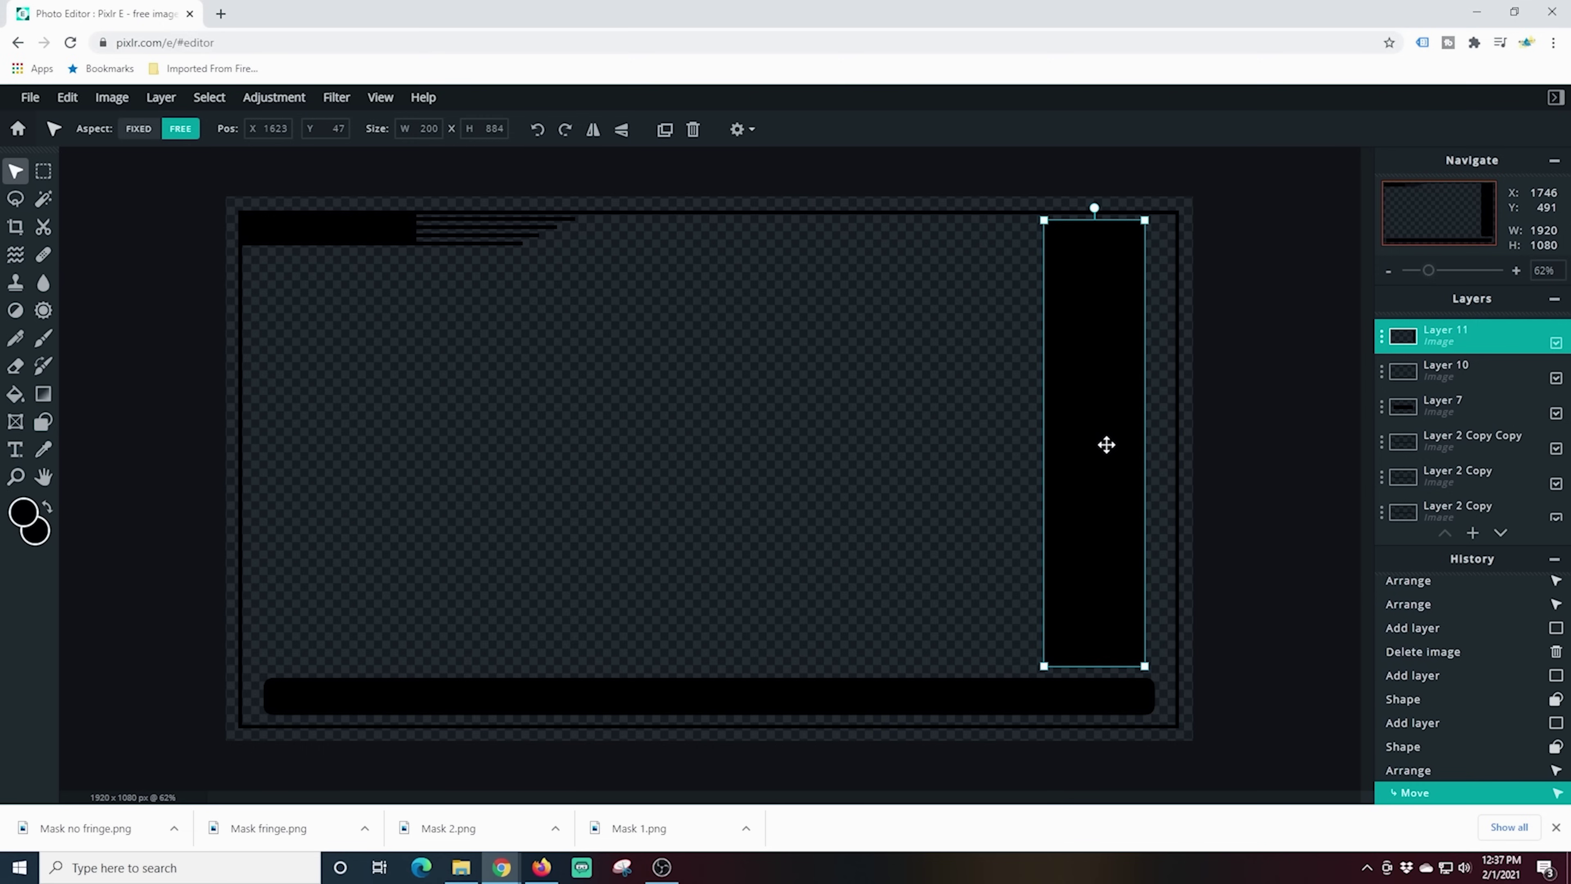
pyautogui.moveTo(1044, 221); pyautogui.dragTo(918, 221)
pyautogui.click(1001, 451)
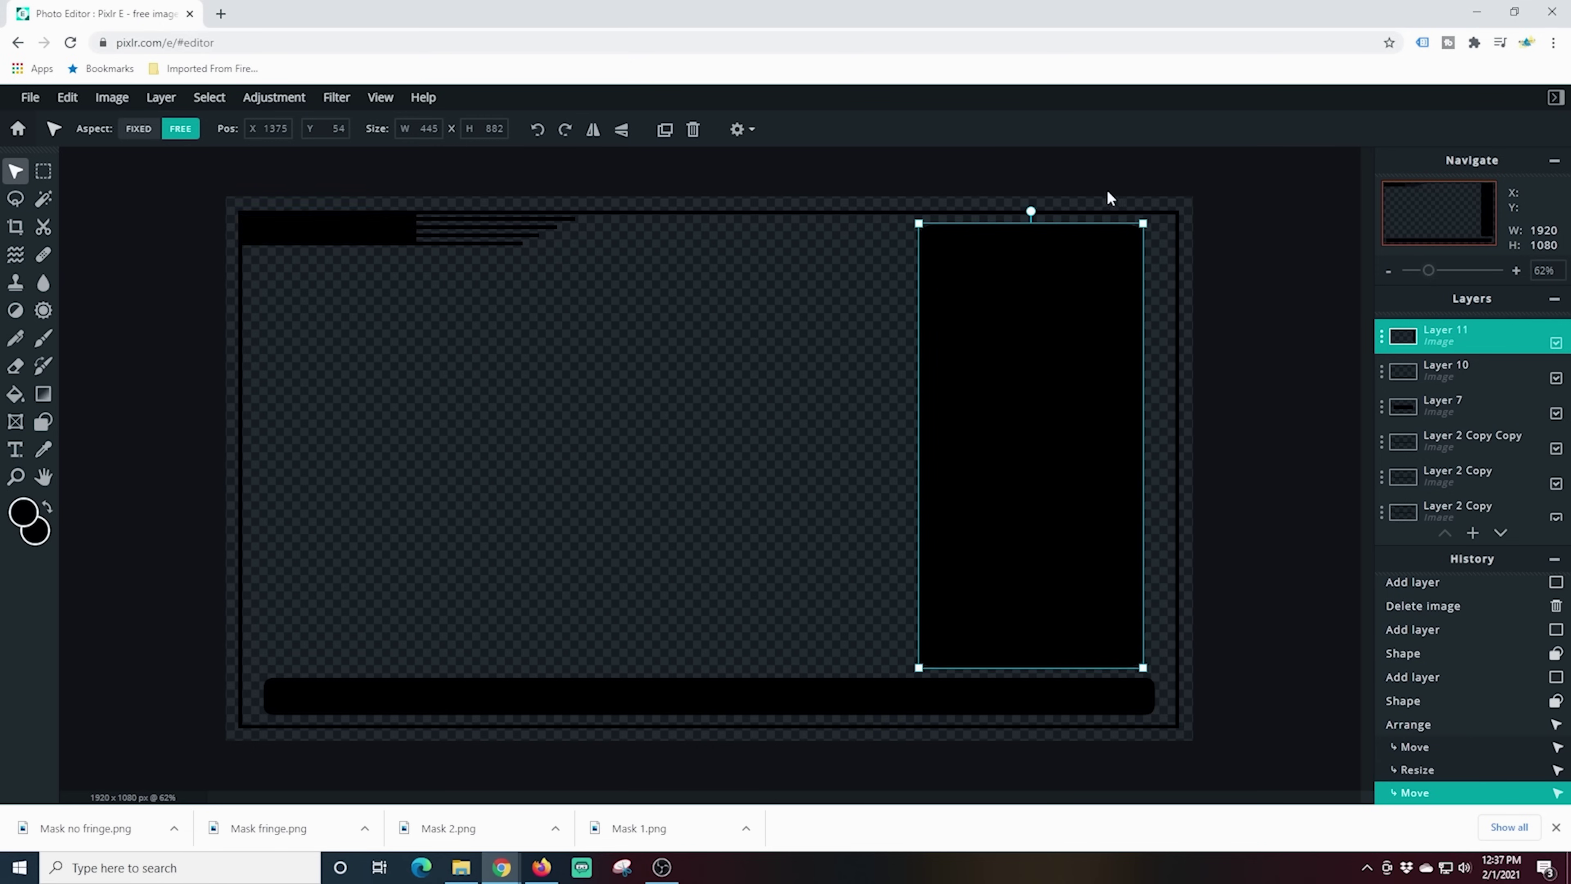
pyautogui.click(619, 235)
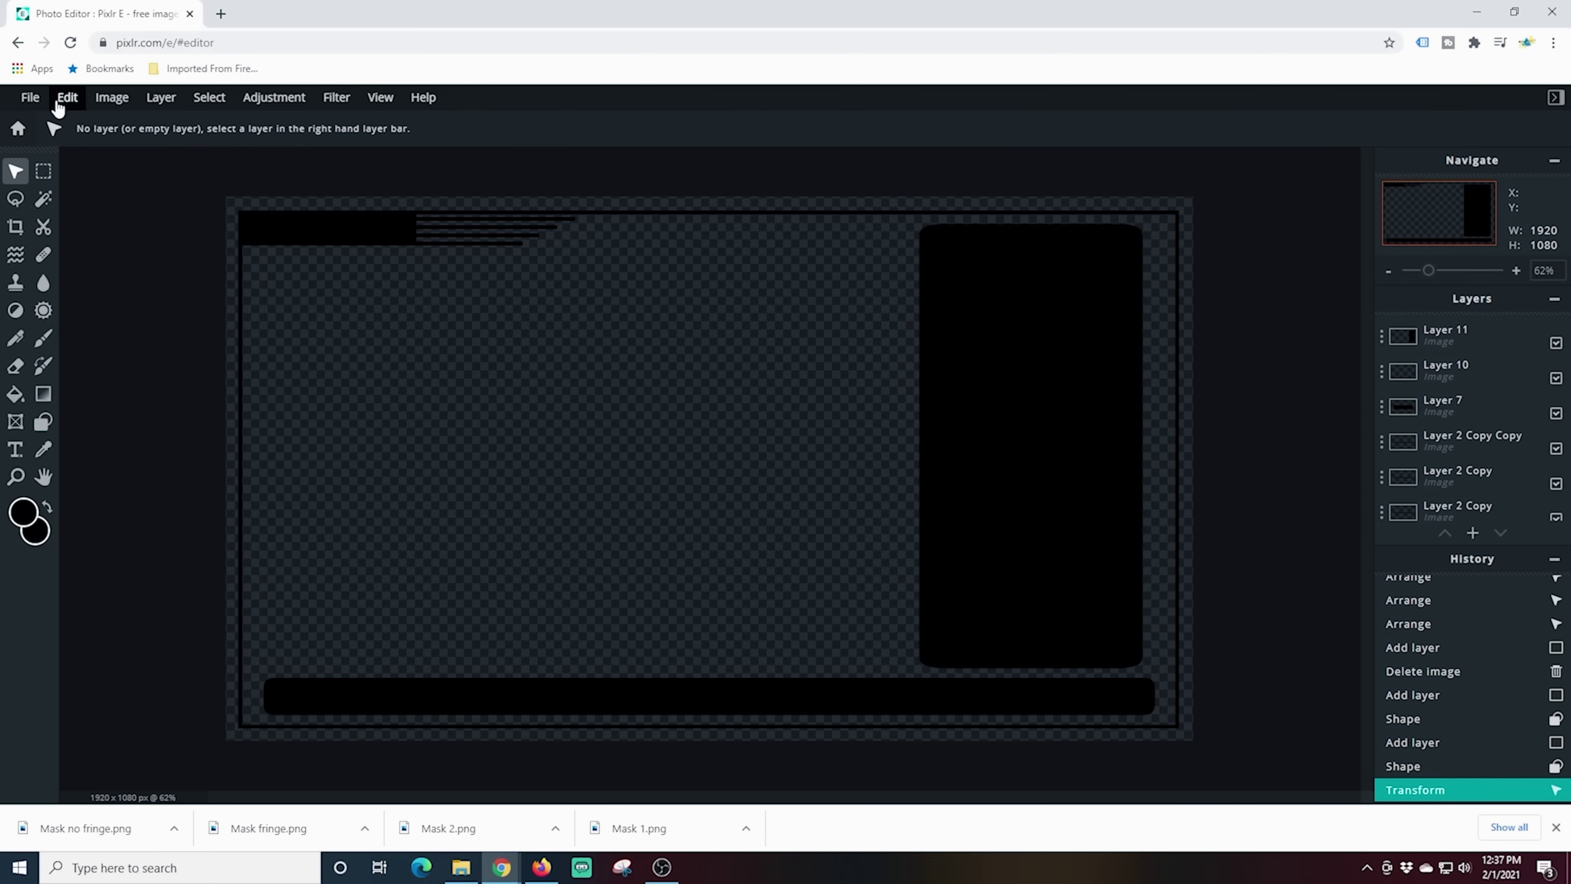
# - Save the image as a 1920 × 1080 PNG named Mask Overlay
pyautogui.click(29, 99)
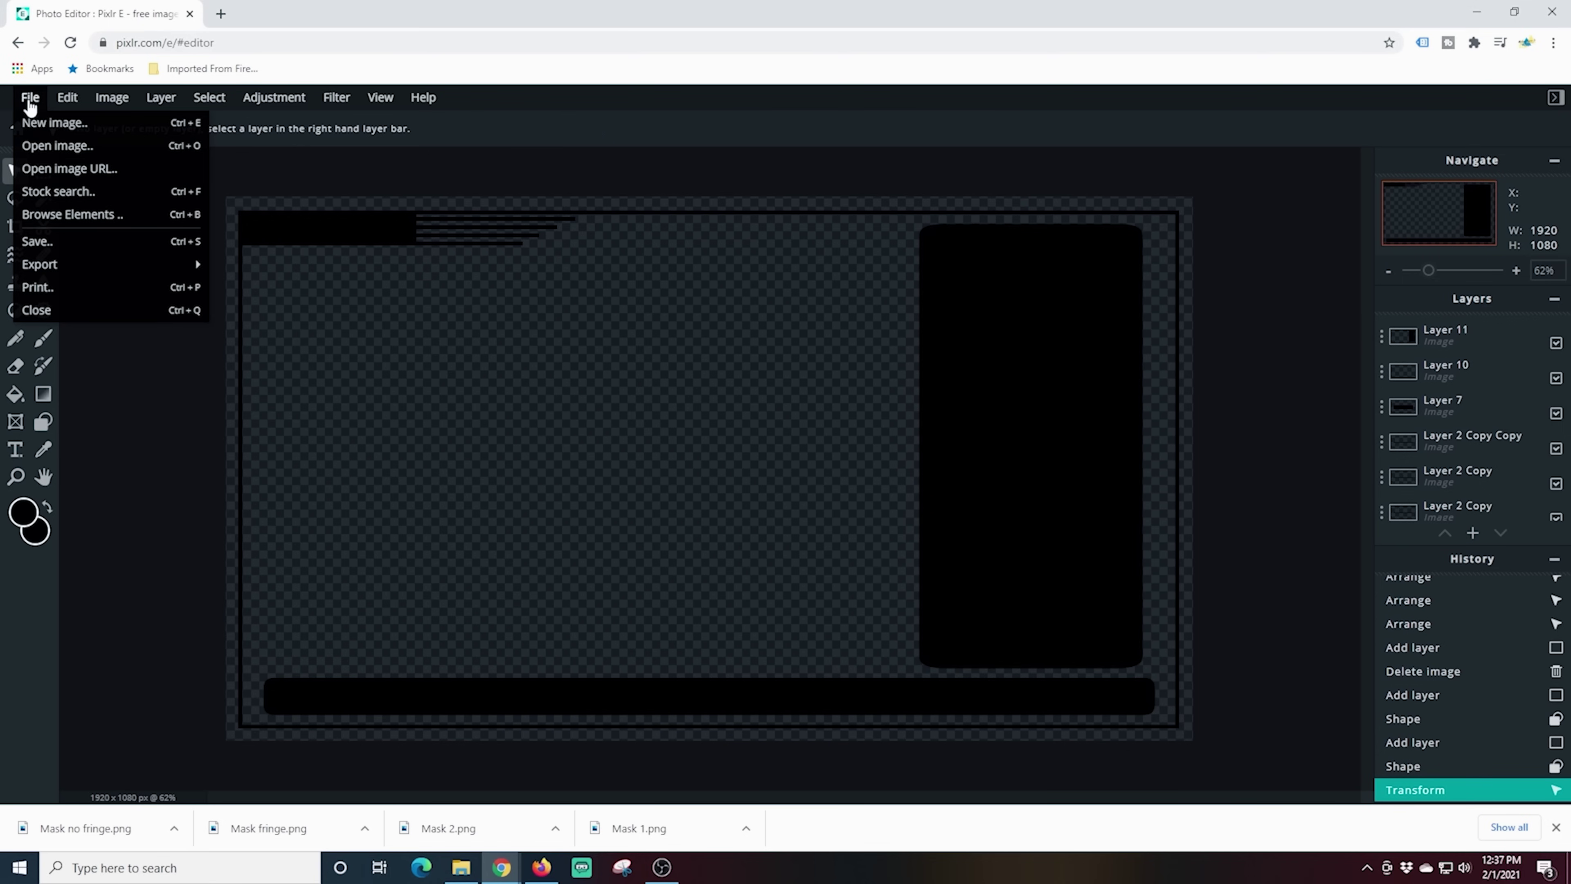
pyautogui.click(76, 247)
pyautogui.click(797, 361)
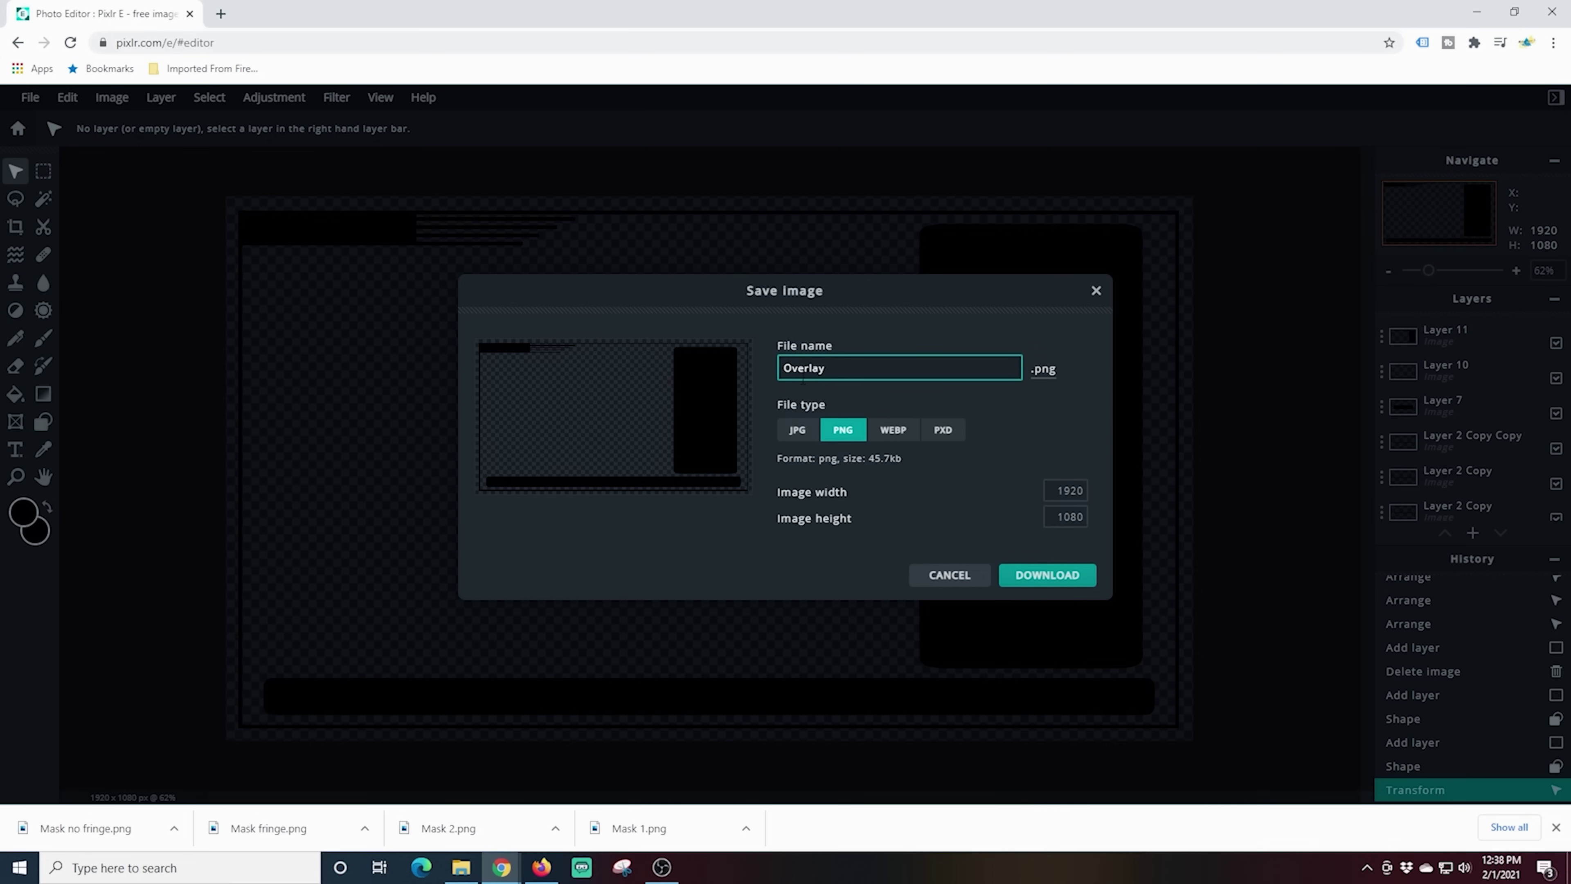
pyautogui.write('Mask')
pyautogui.click(1058, 588)
pyautogui.click(1056, 650)
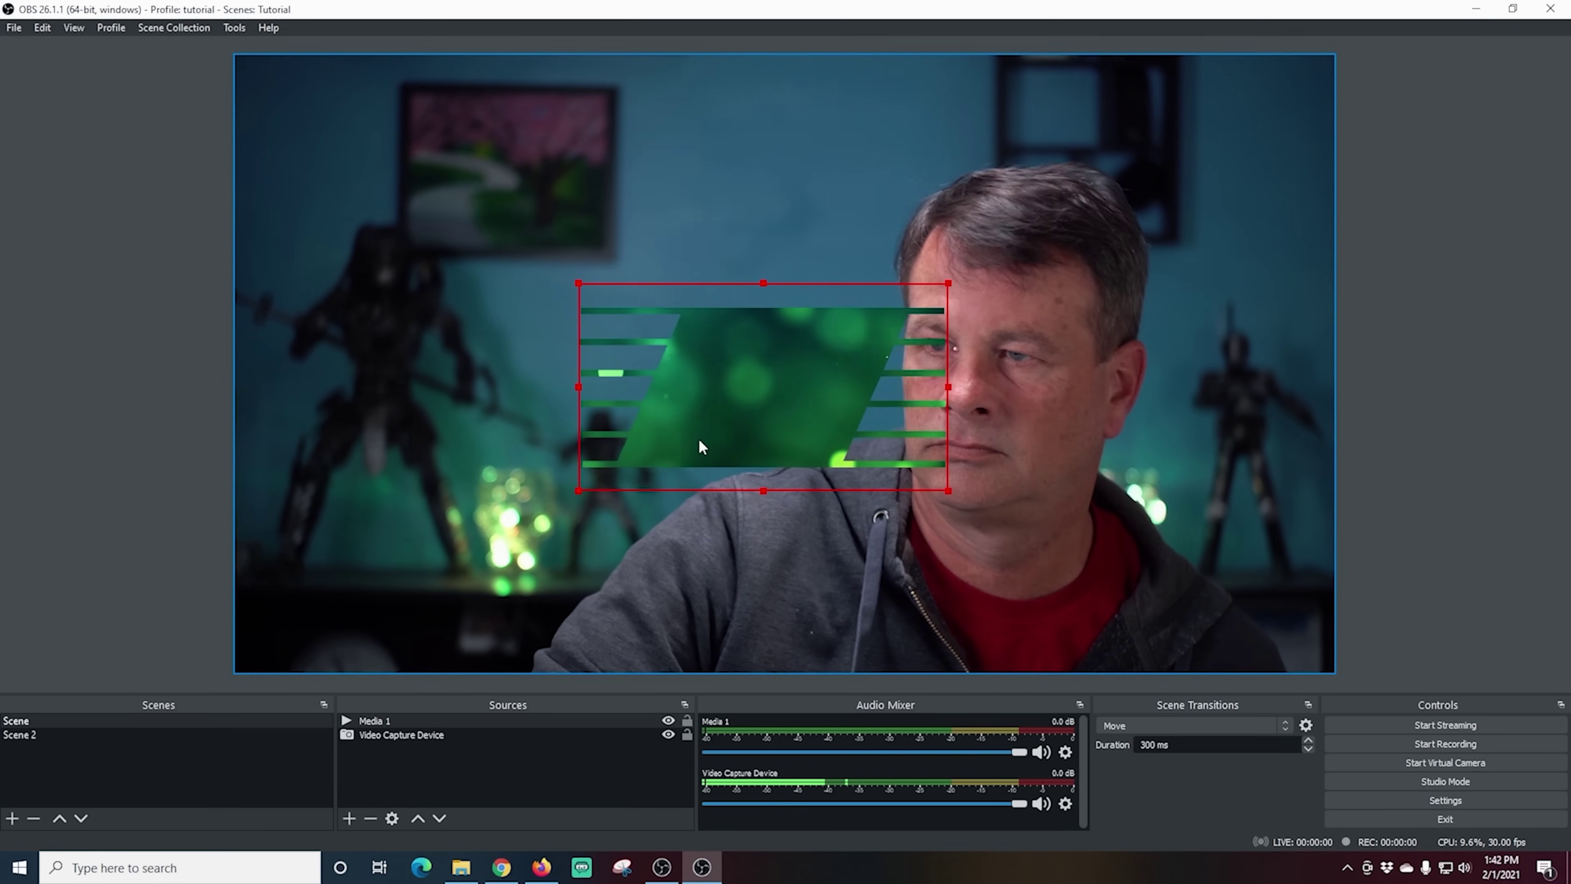
# - In OBS, change the image of Media 1's Image Mask/Blend filter to Mask Overlay.png from Downloads and close the filters
pyautogui.rightClick(702, 388)
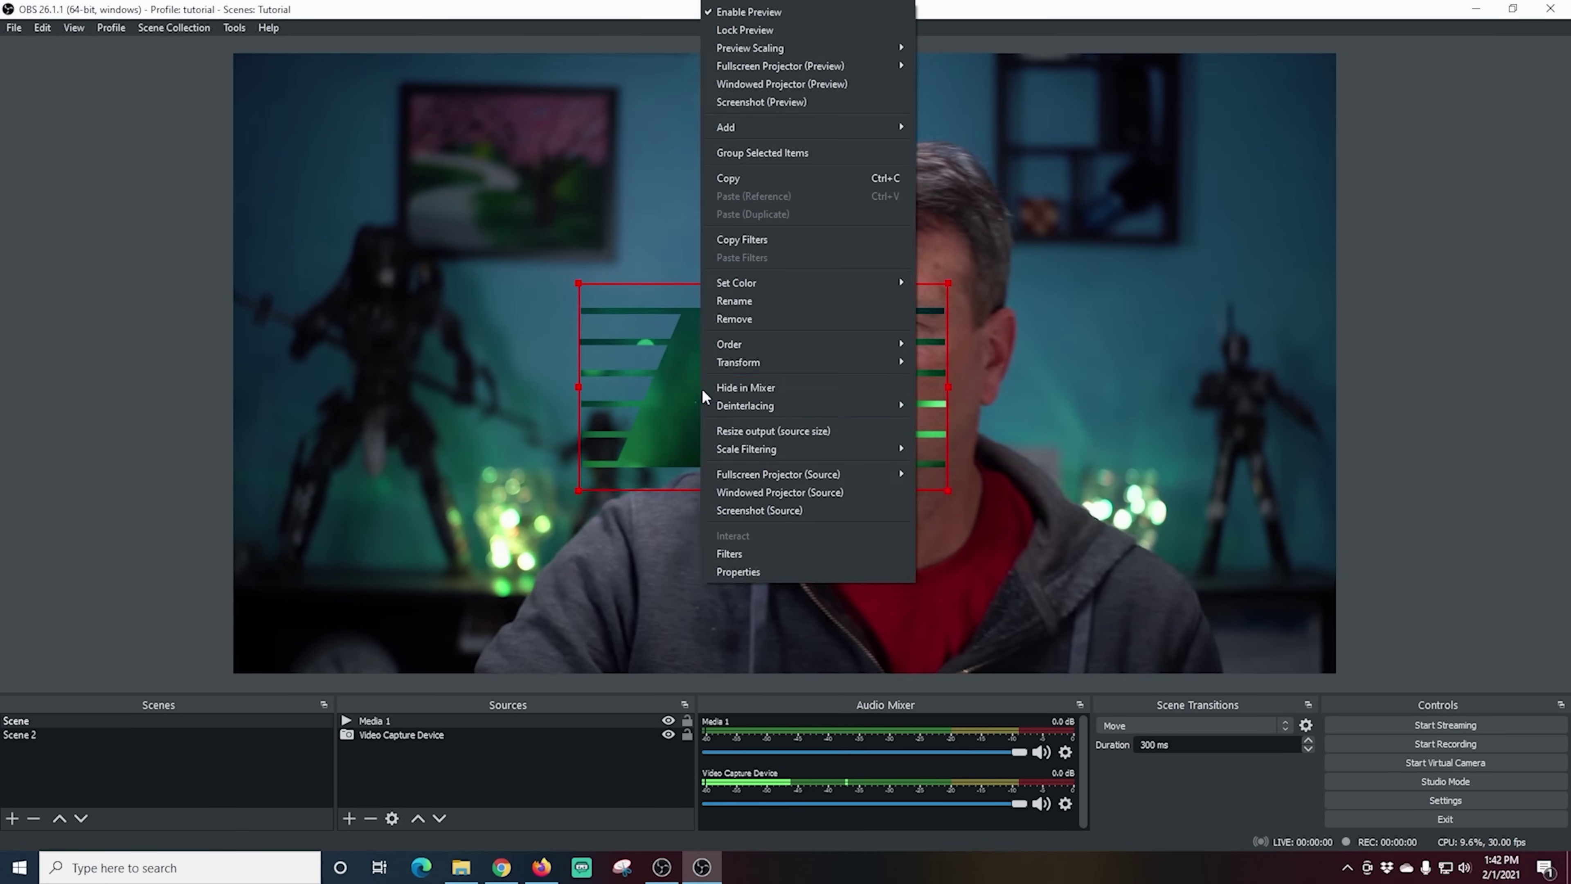
pyautogui.click(726, 553)
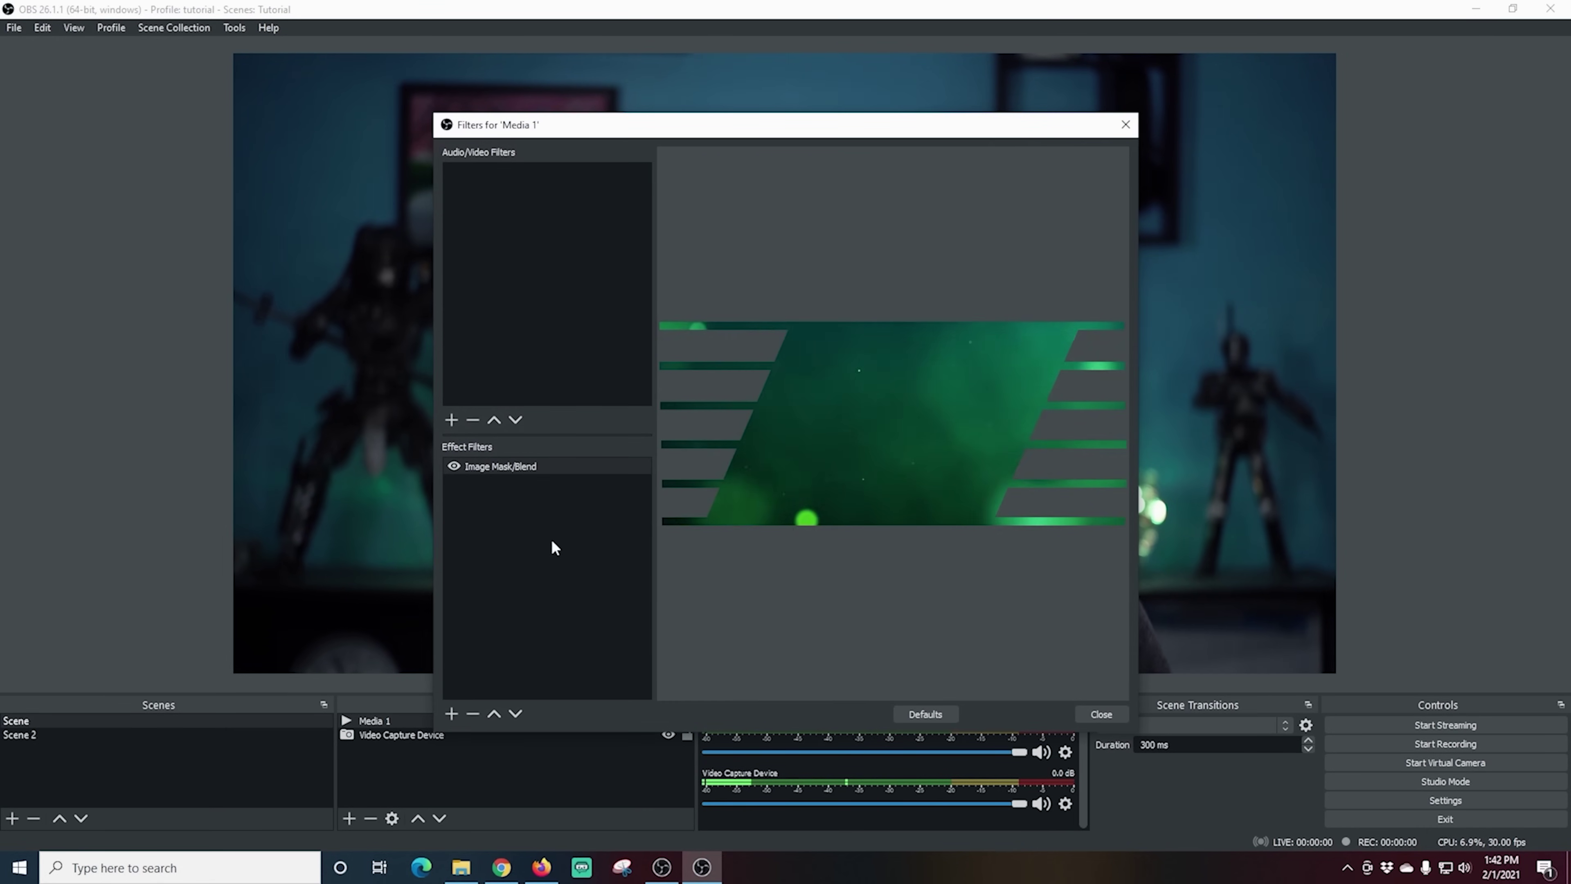
pyautogui.click(495, 468)
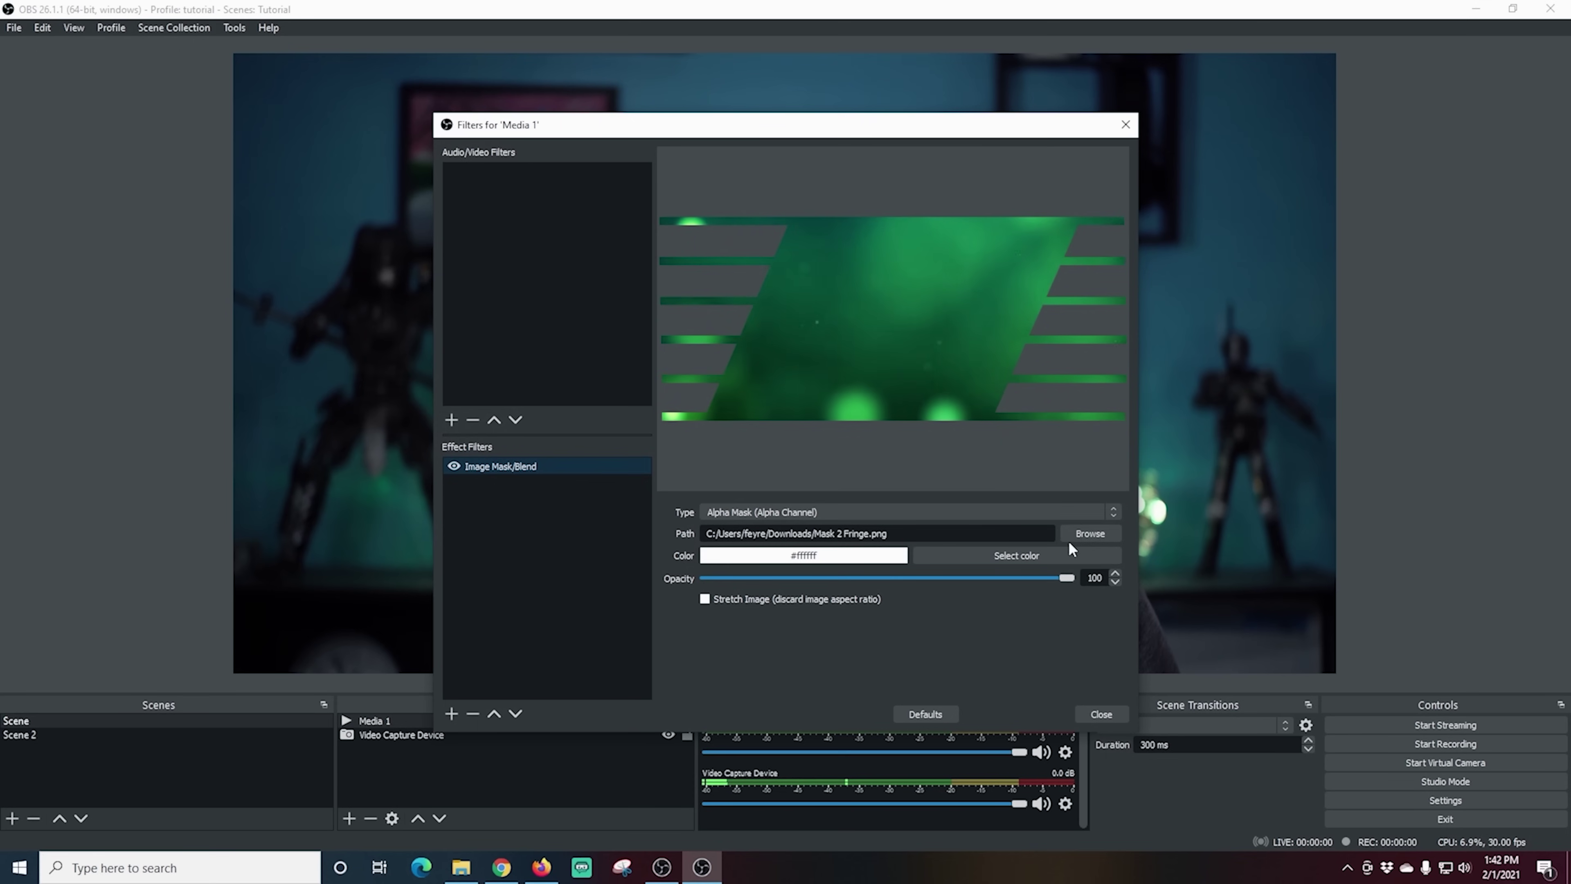
pyautogui.click(1082, 531)
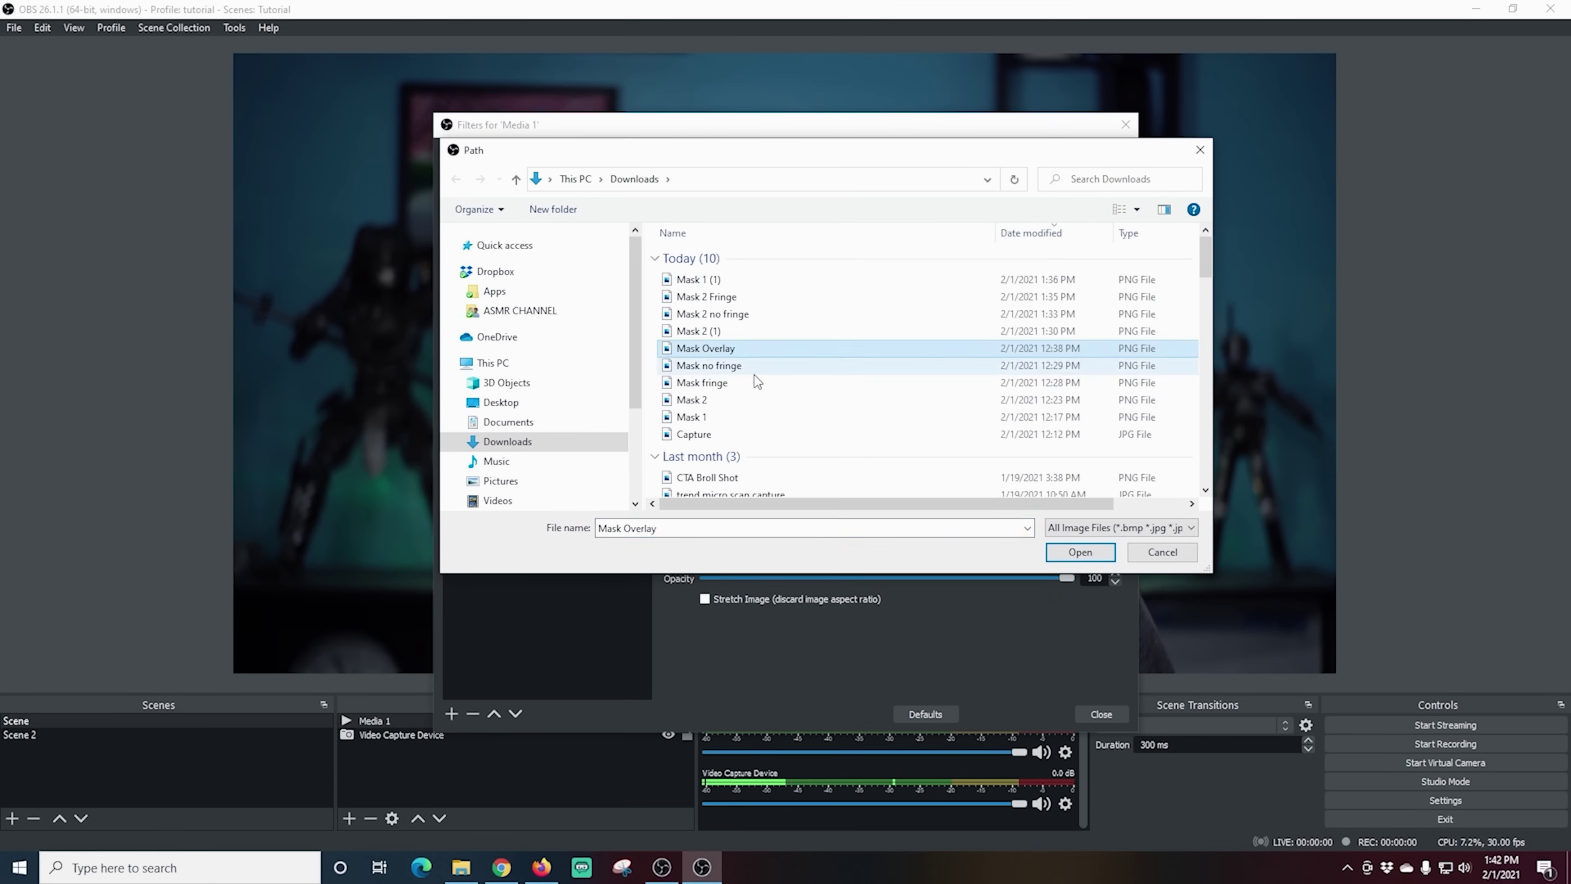
pyautogui.click(1076, 552)
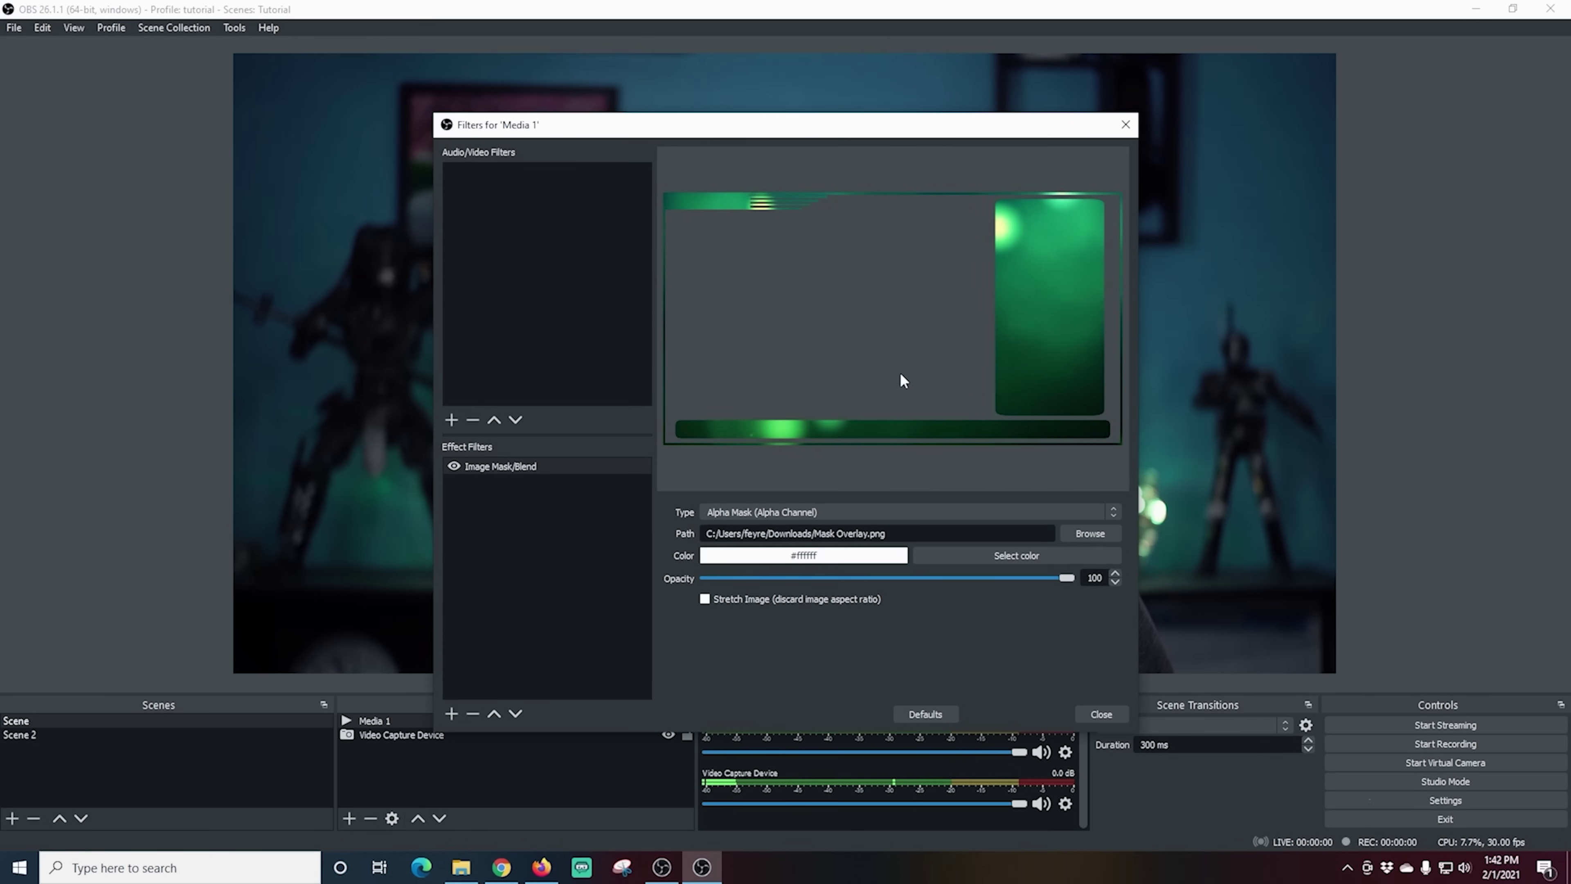
pyautogui.click(1097, 716)
# - Move the masked Media 1 source into the canvas's upper-left corner and reset its transform so it covers the whole canvas
pyautogui.moveTo(865, 422); pyautogui.dragTo(538, 197)
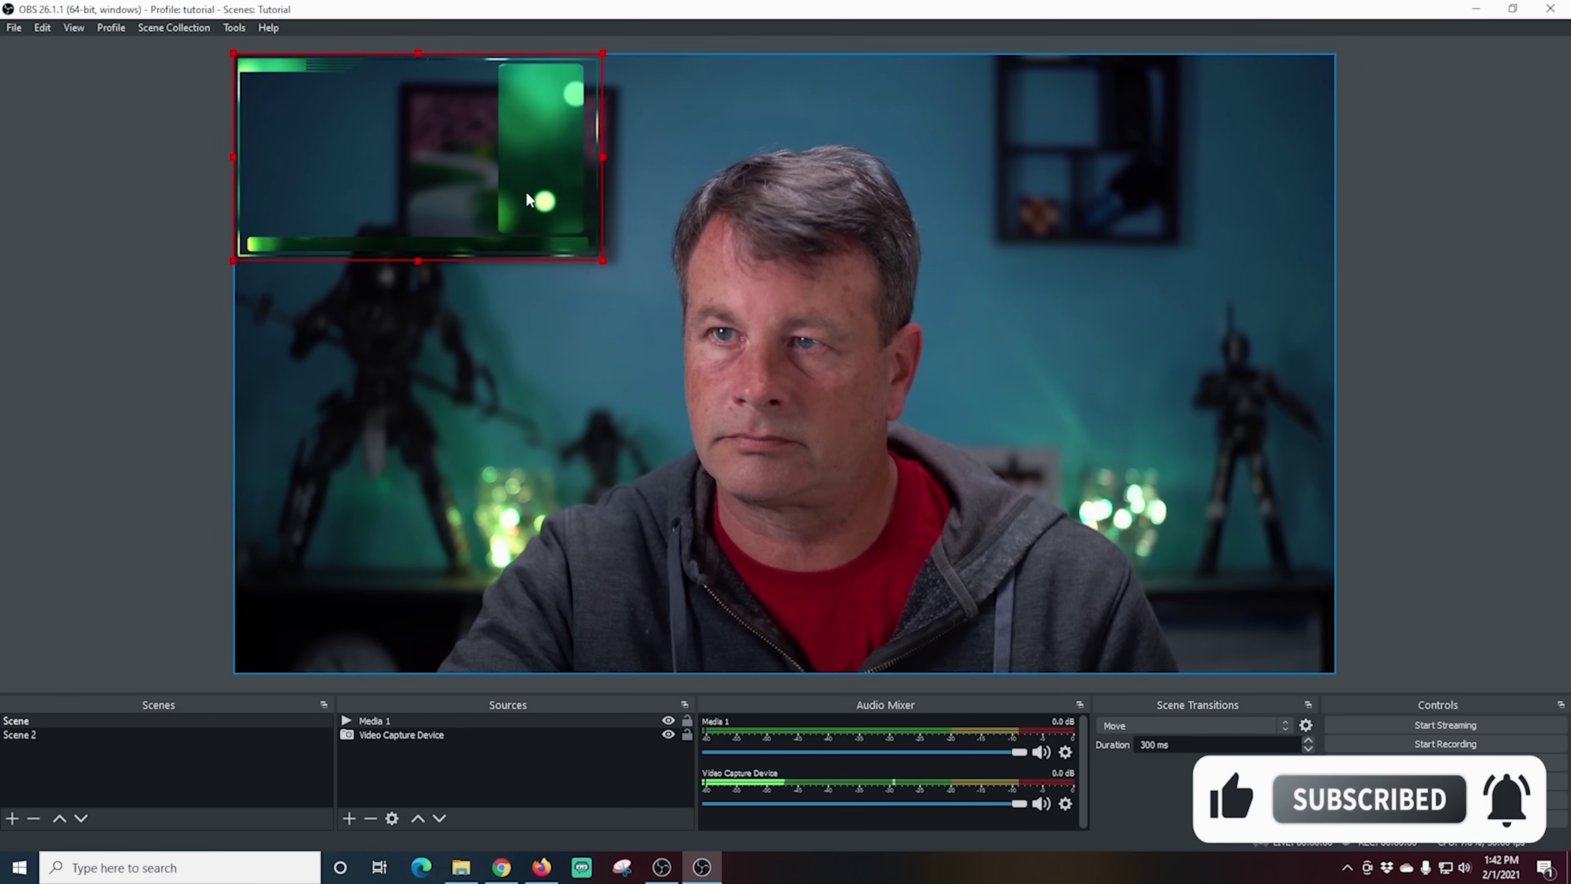
pyautogui.rightClick(526, 192)
pyautogui.moveTo(629, 556)
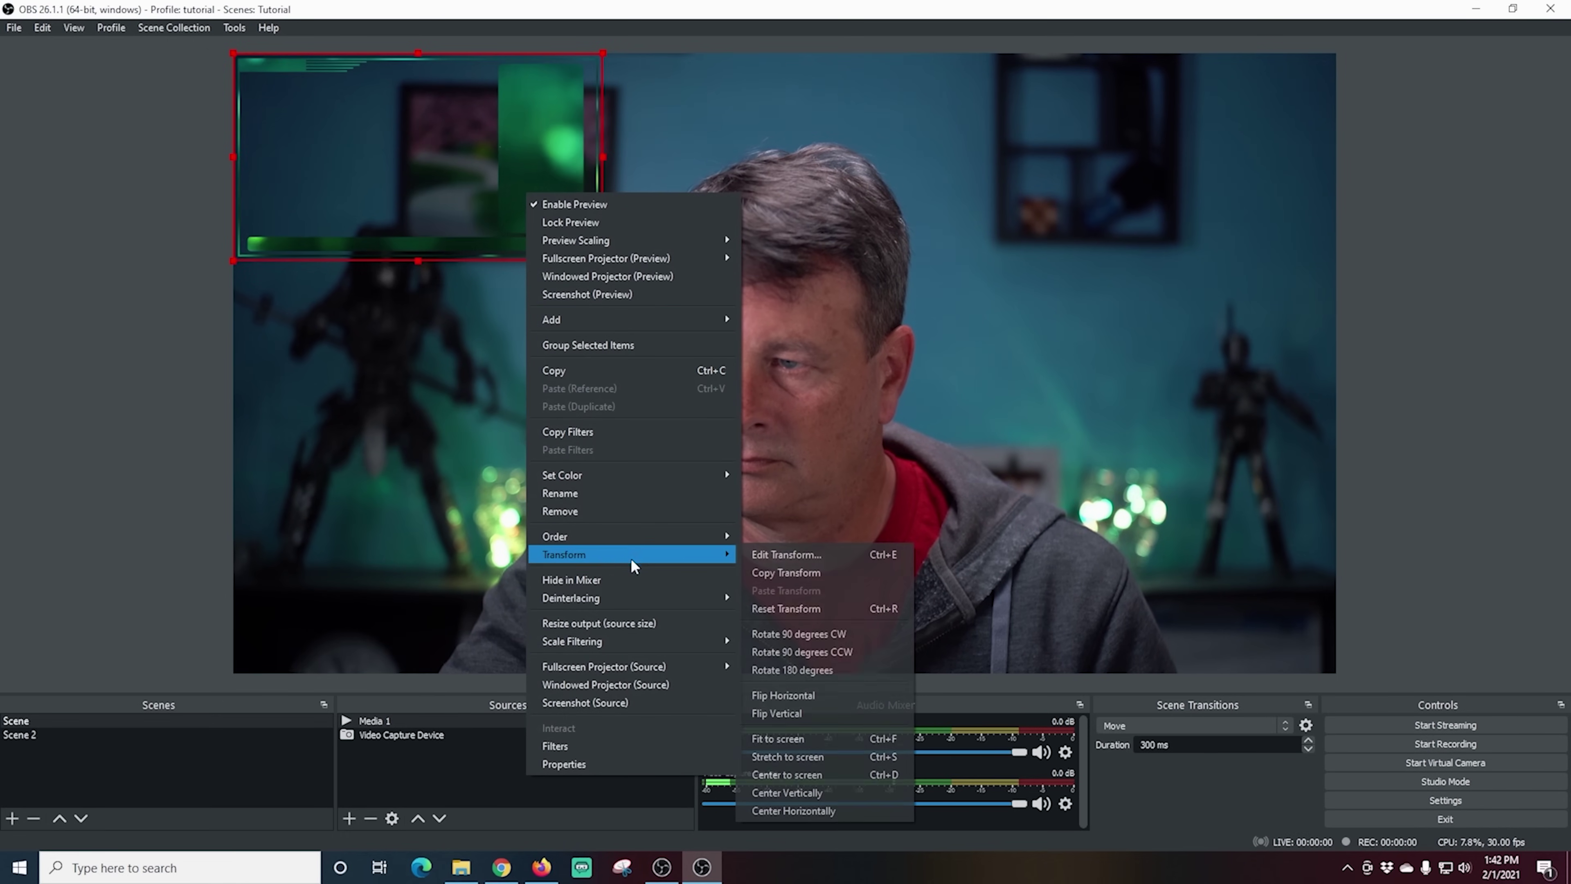
pyautogui.click(791, 613)
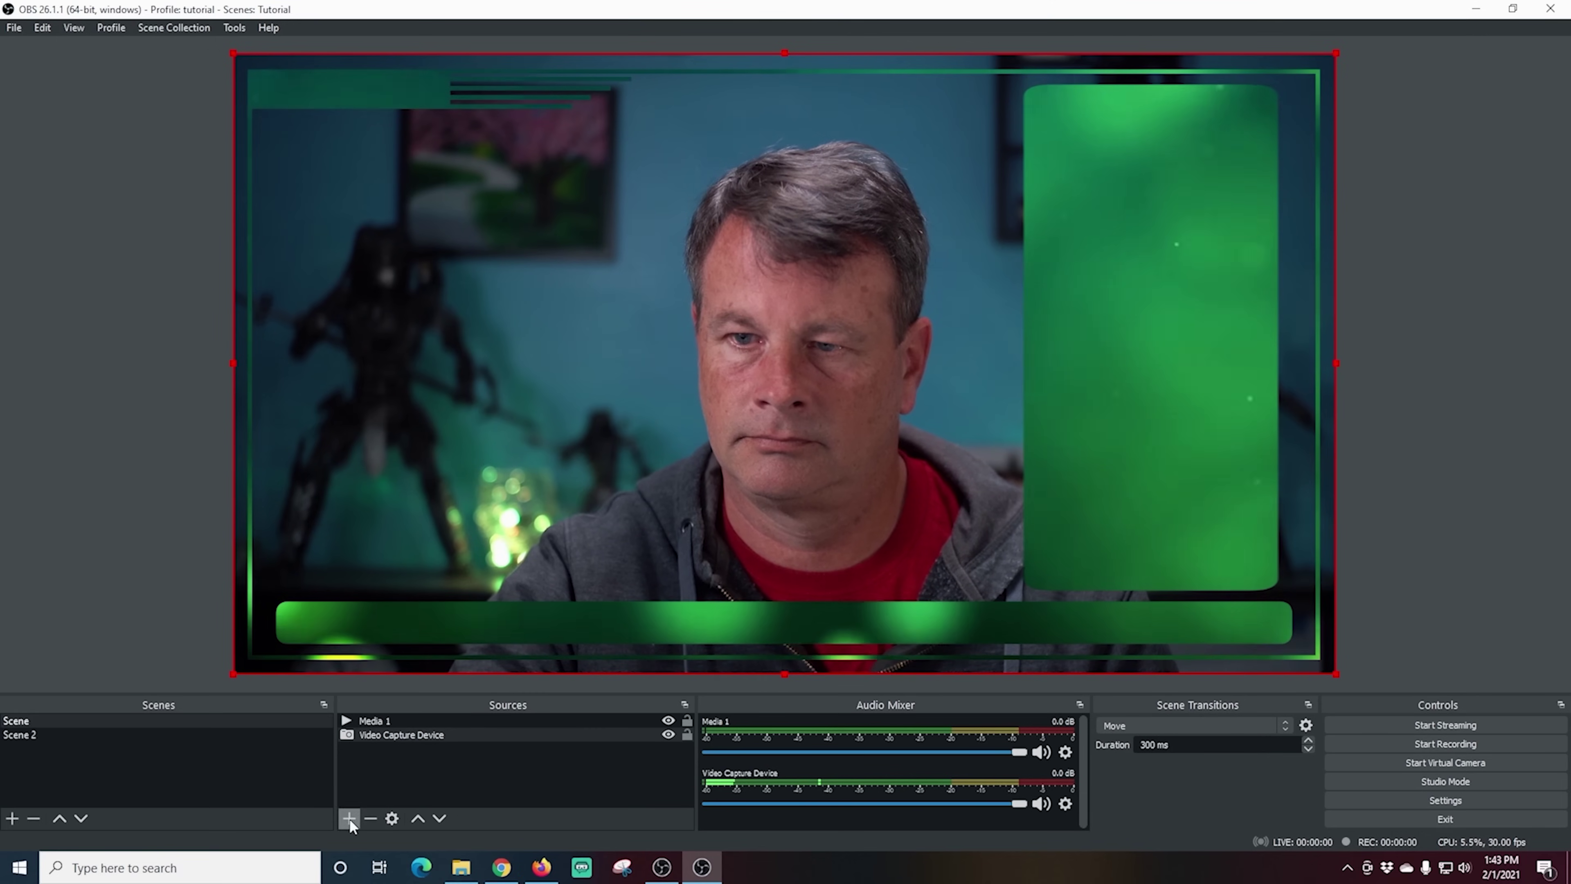
# - Add a new text source using the Aldo the Apache font and enter the streamer's full name as its text
pyautogui.click(349, 819)
pyautogui.click(402, 729)
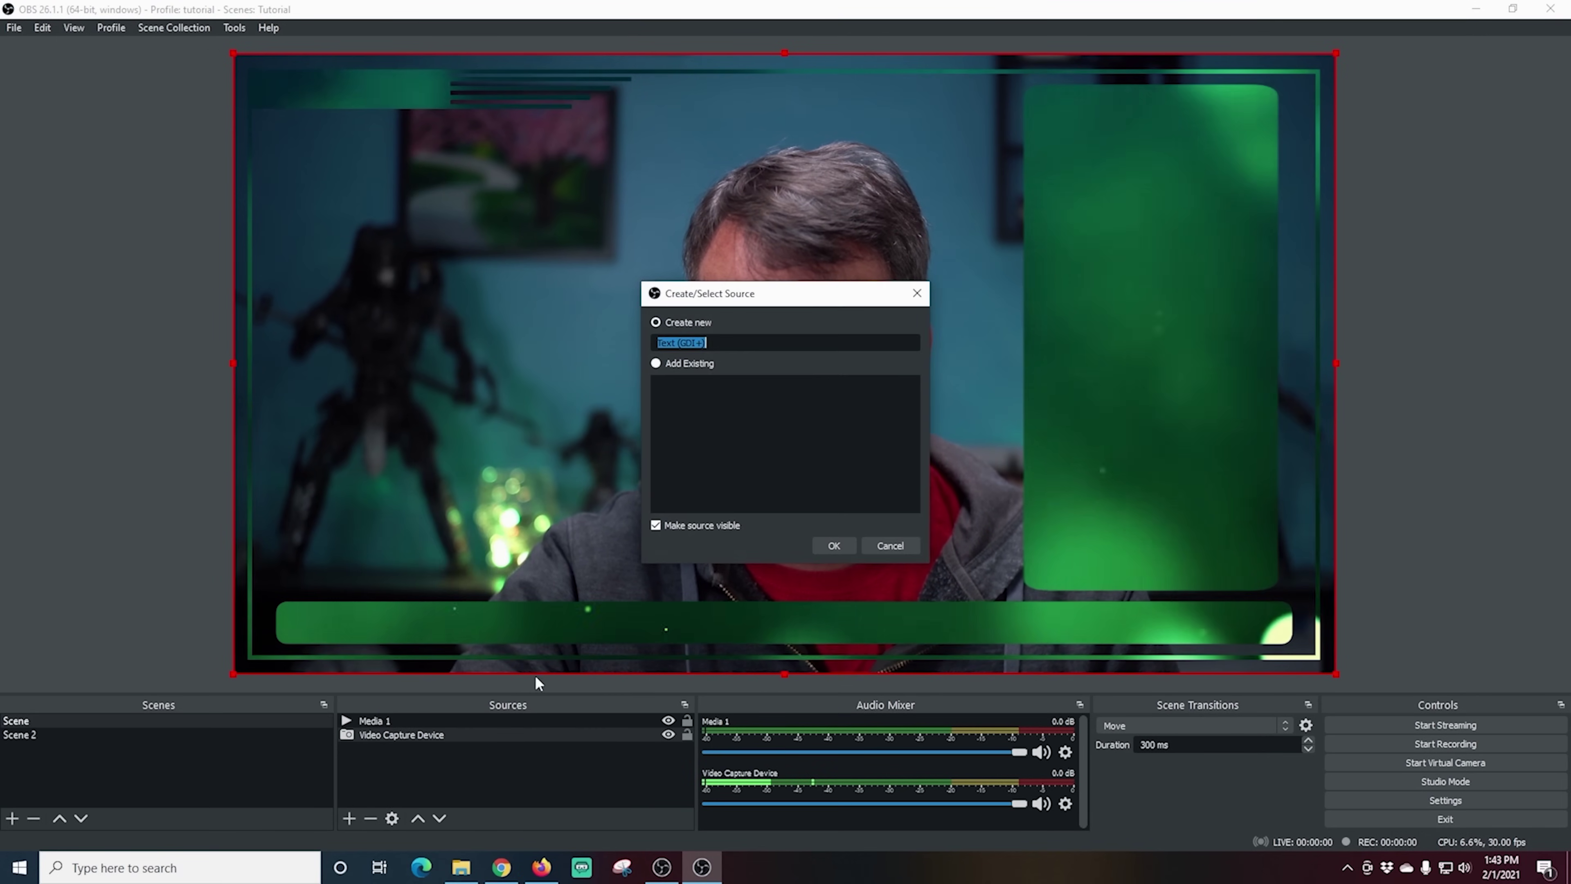
pyautogui.click(830, 547)
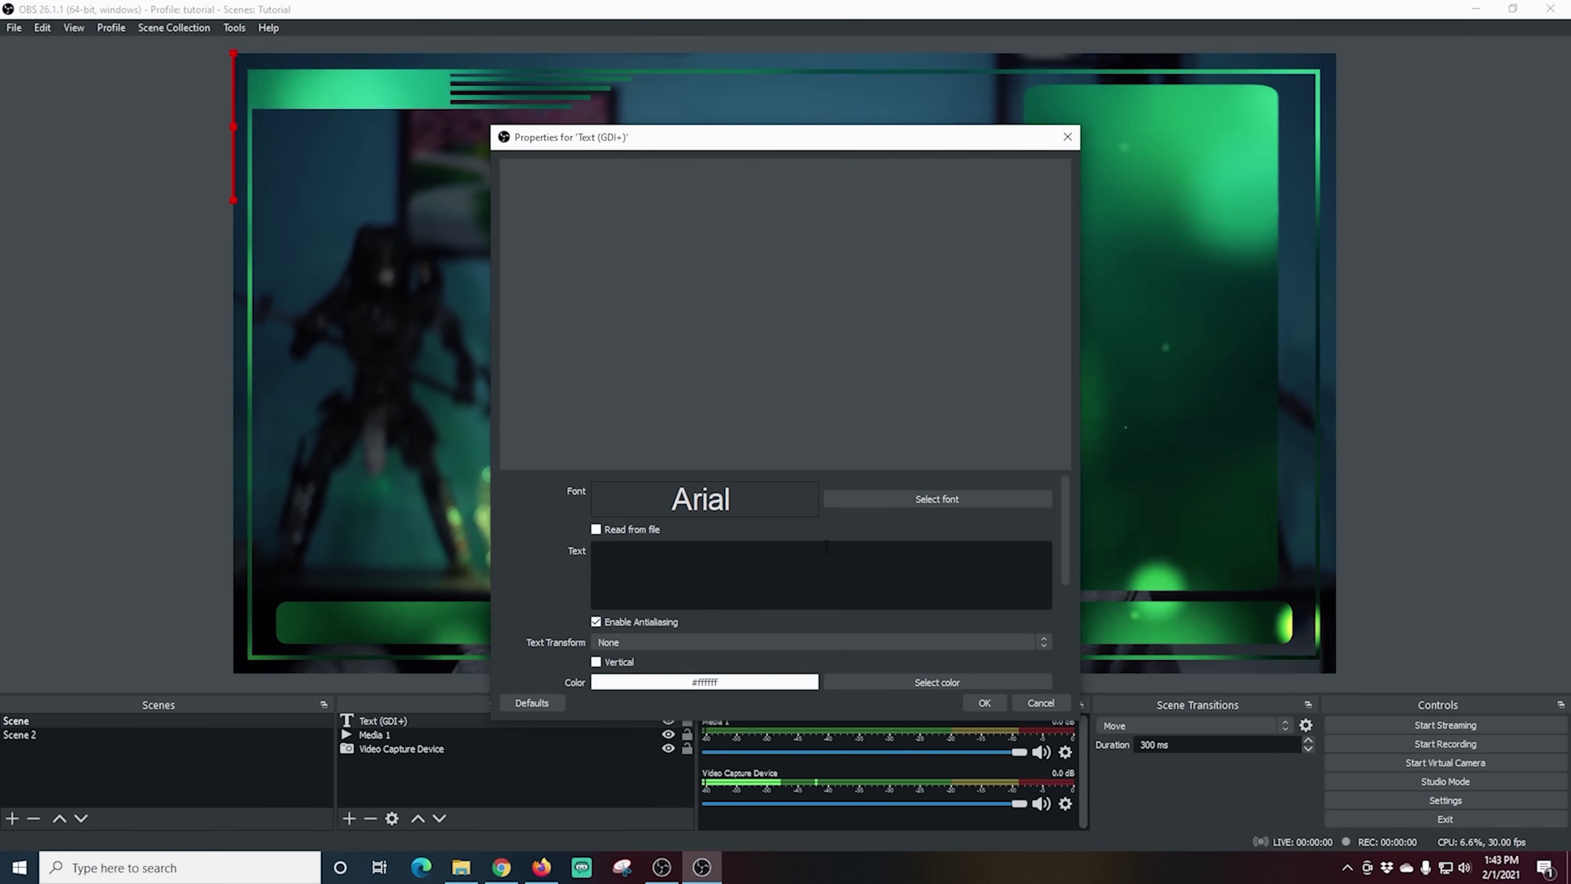
pyautogui.click(900, 500)
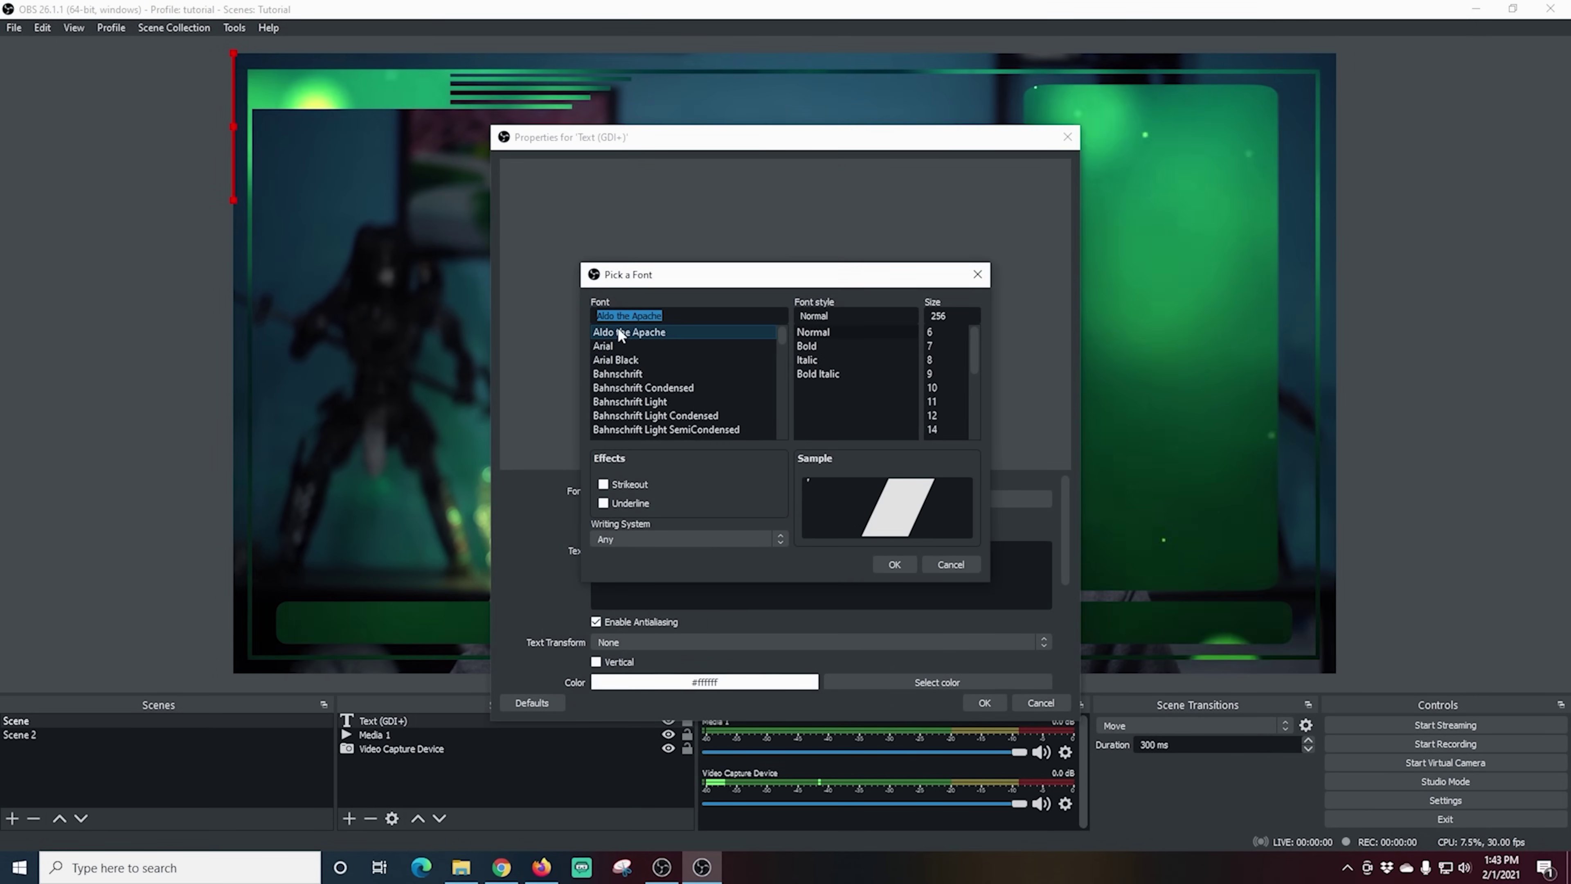
pyautogui.click(894, 563)
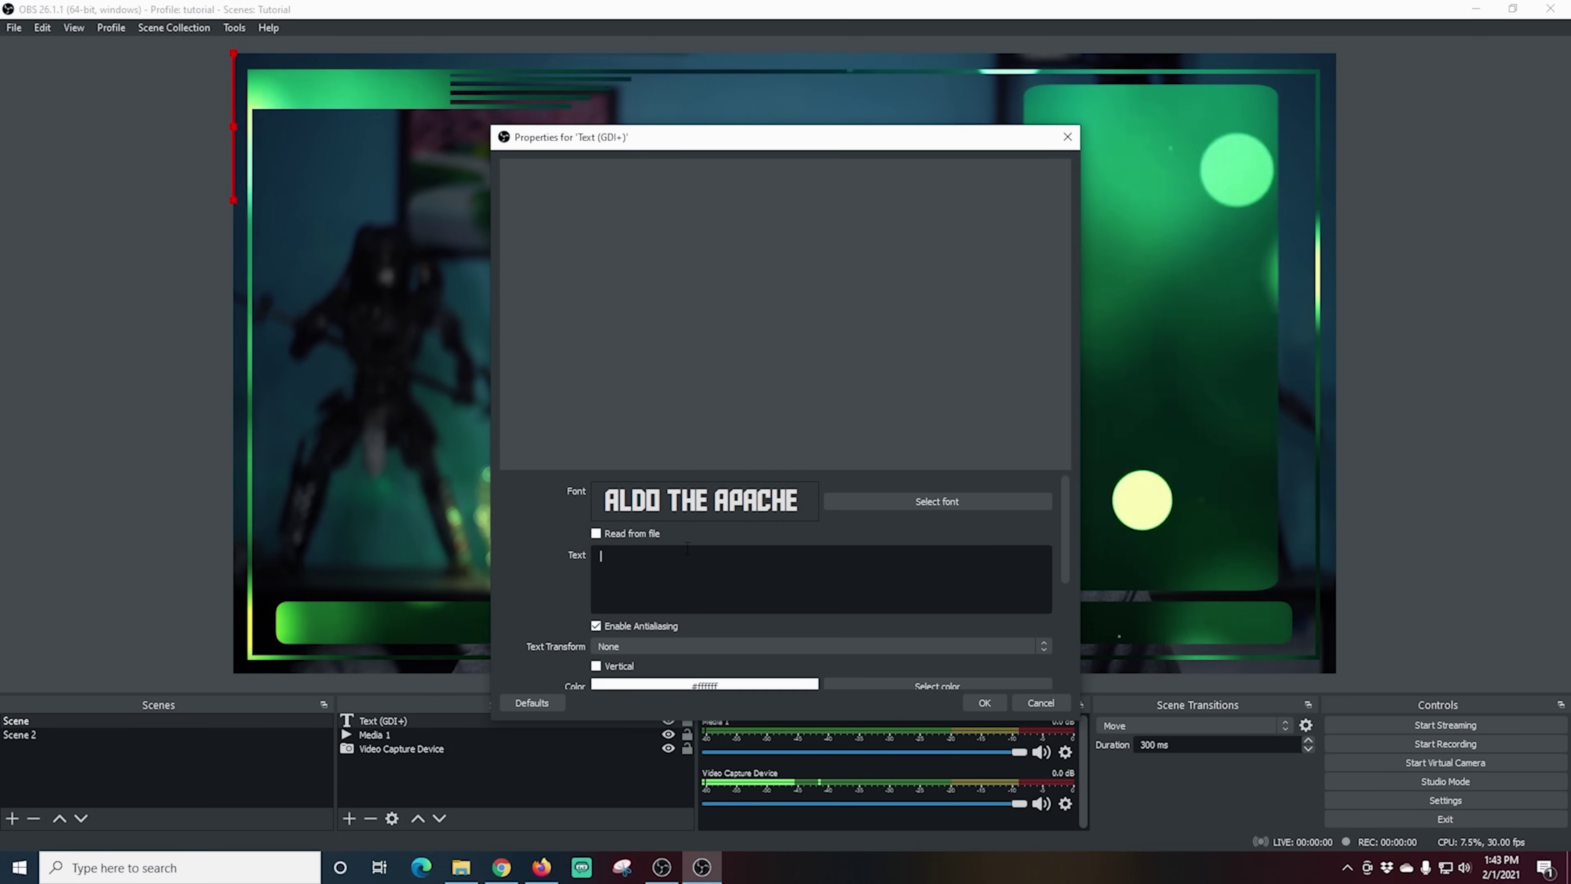
pyautogui.write('Michael Feyrer JR')
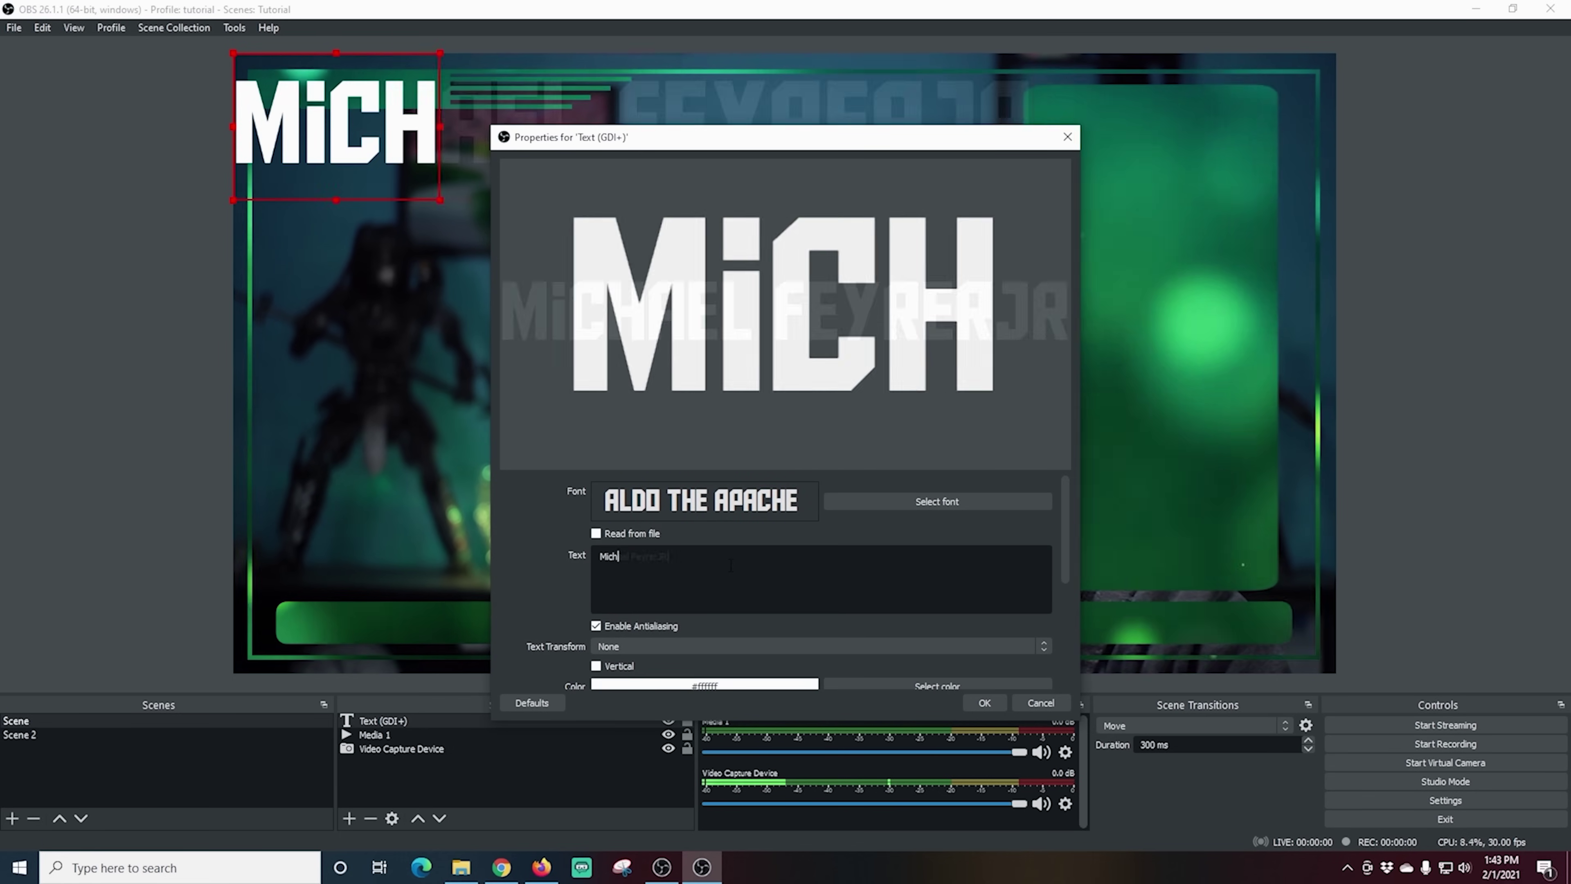
pyautogui.click(981, 698)
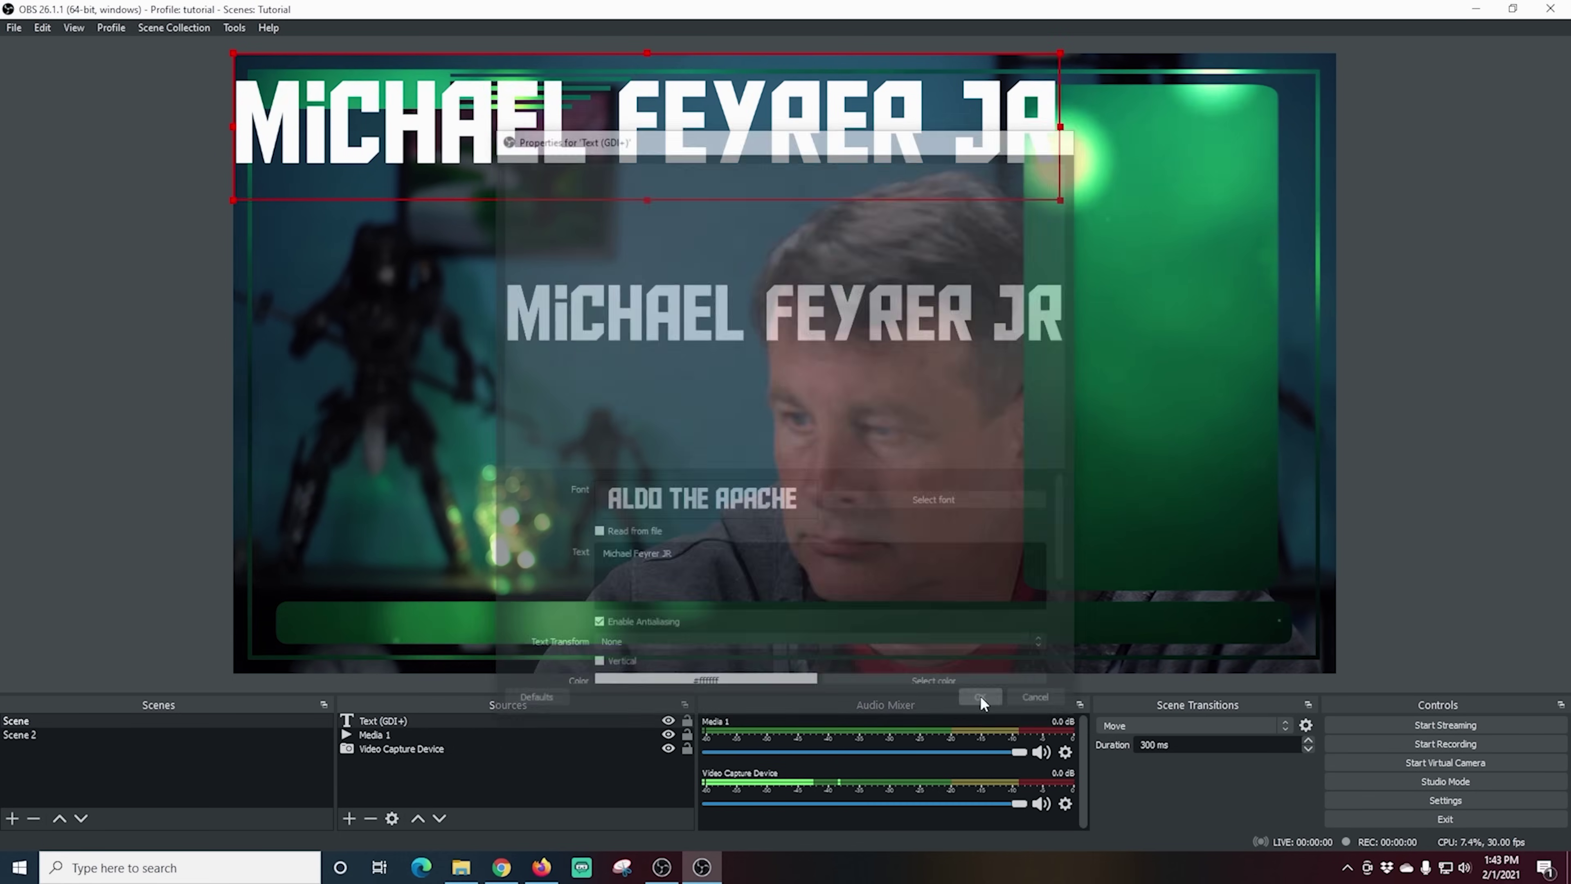
# - Shrink the name text and place it inside the green bar in the canvas's upper-left corner
pyautogui.click(1065, 104)
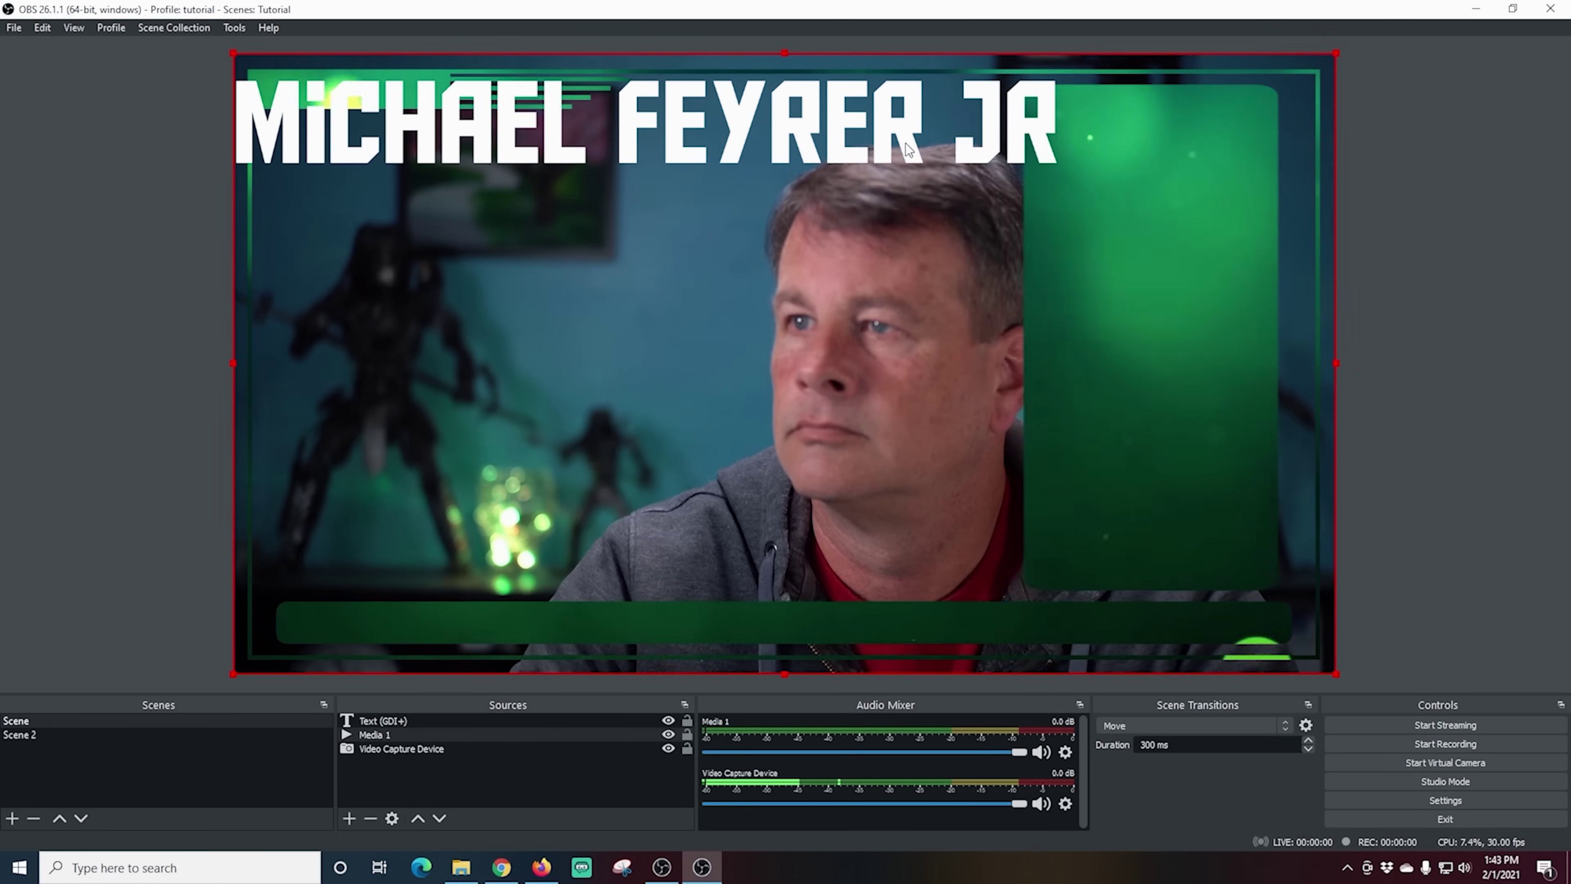
pyautogui.moveTo(997, 128); pyautogui.dragTo(422, 104)
pyautogui.moveTo(329, 81); pyautogui.dragTo(355, 91)
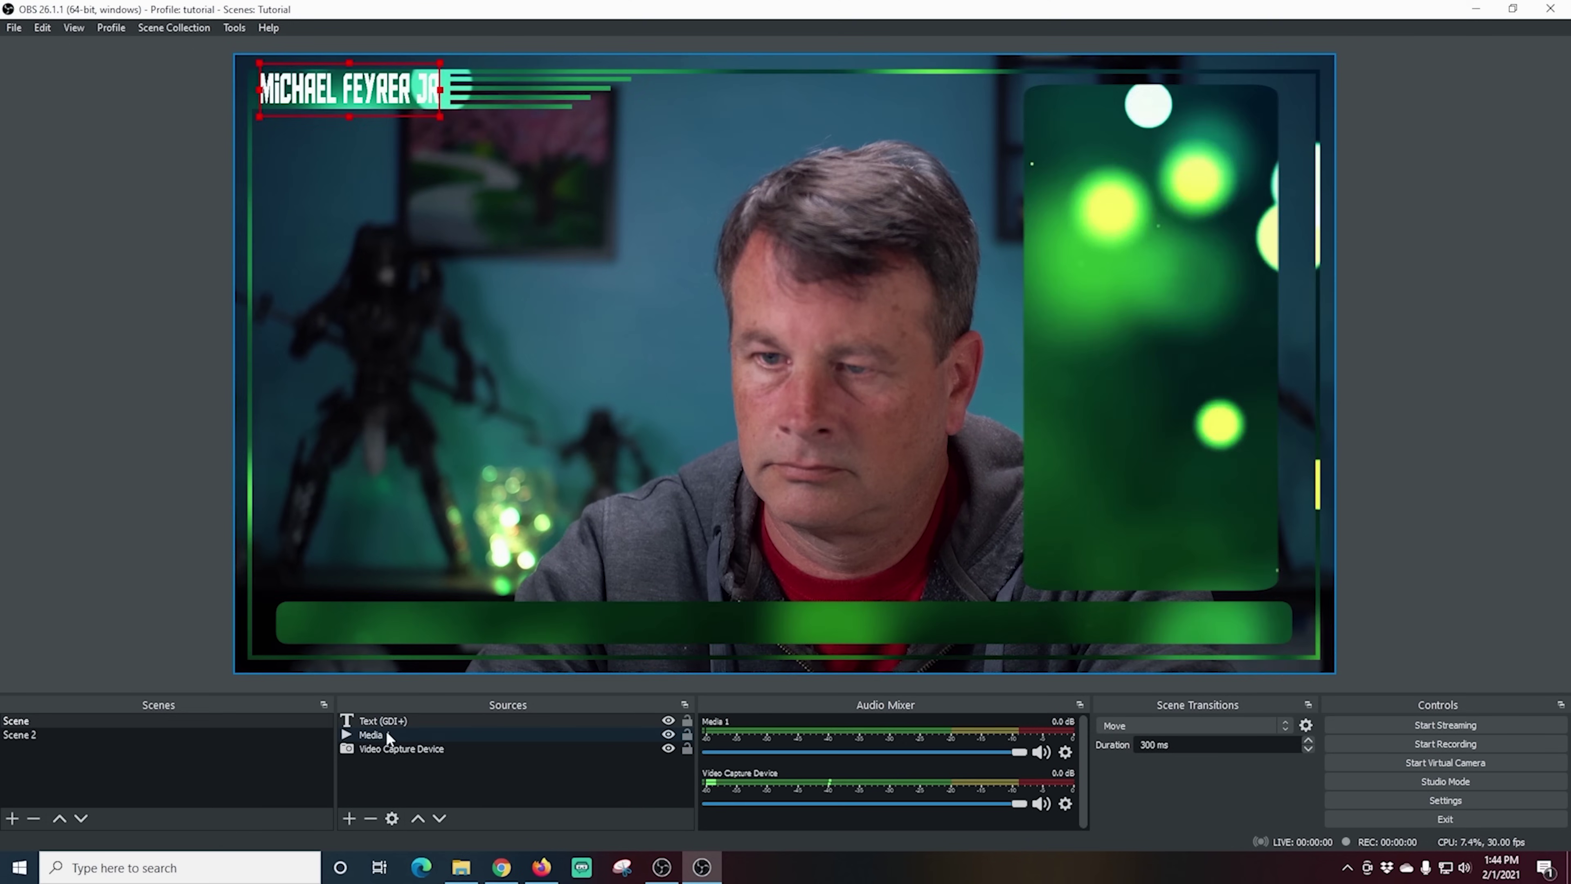
# - Reduce the playback speed of Media 1 to 3% in its properties
pyautogui.rightClick(387, 734)
pyautogui.click(417, 722)
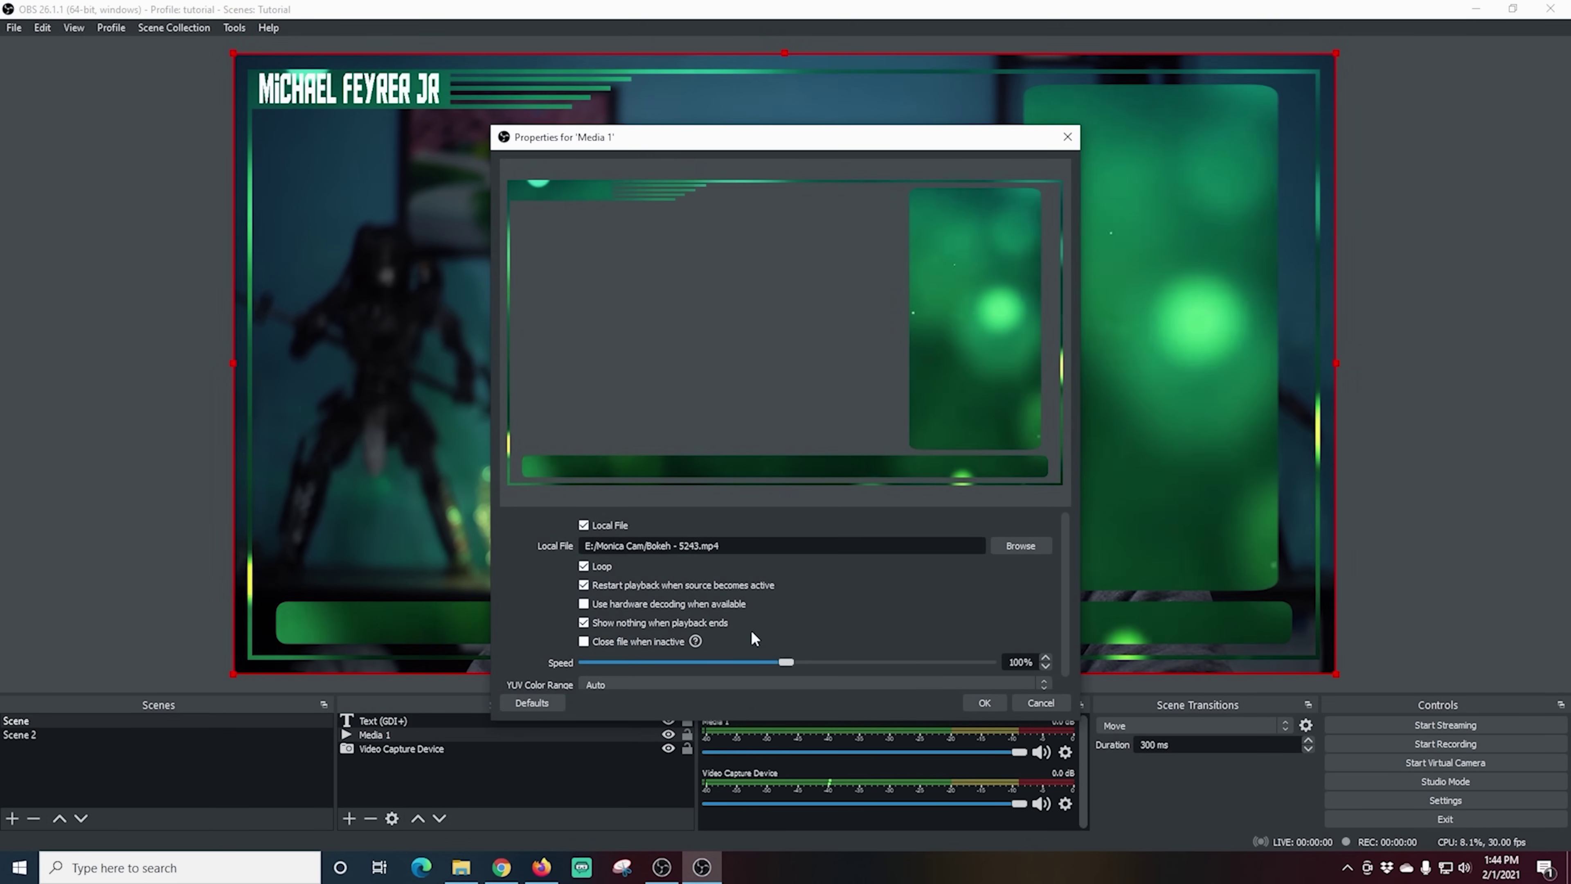
pyautogui.scroll(-1, 751, 630)
pyautogui.moveTo(786, 652); pyautogui.dragTo(593, 653)
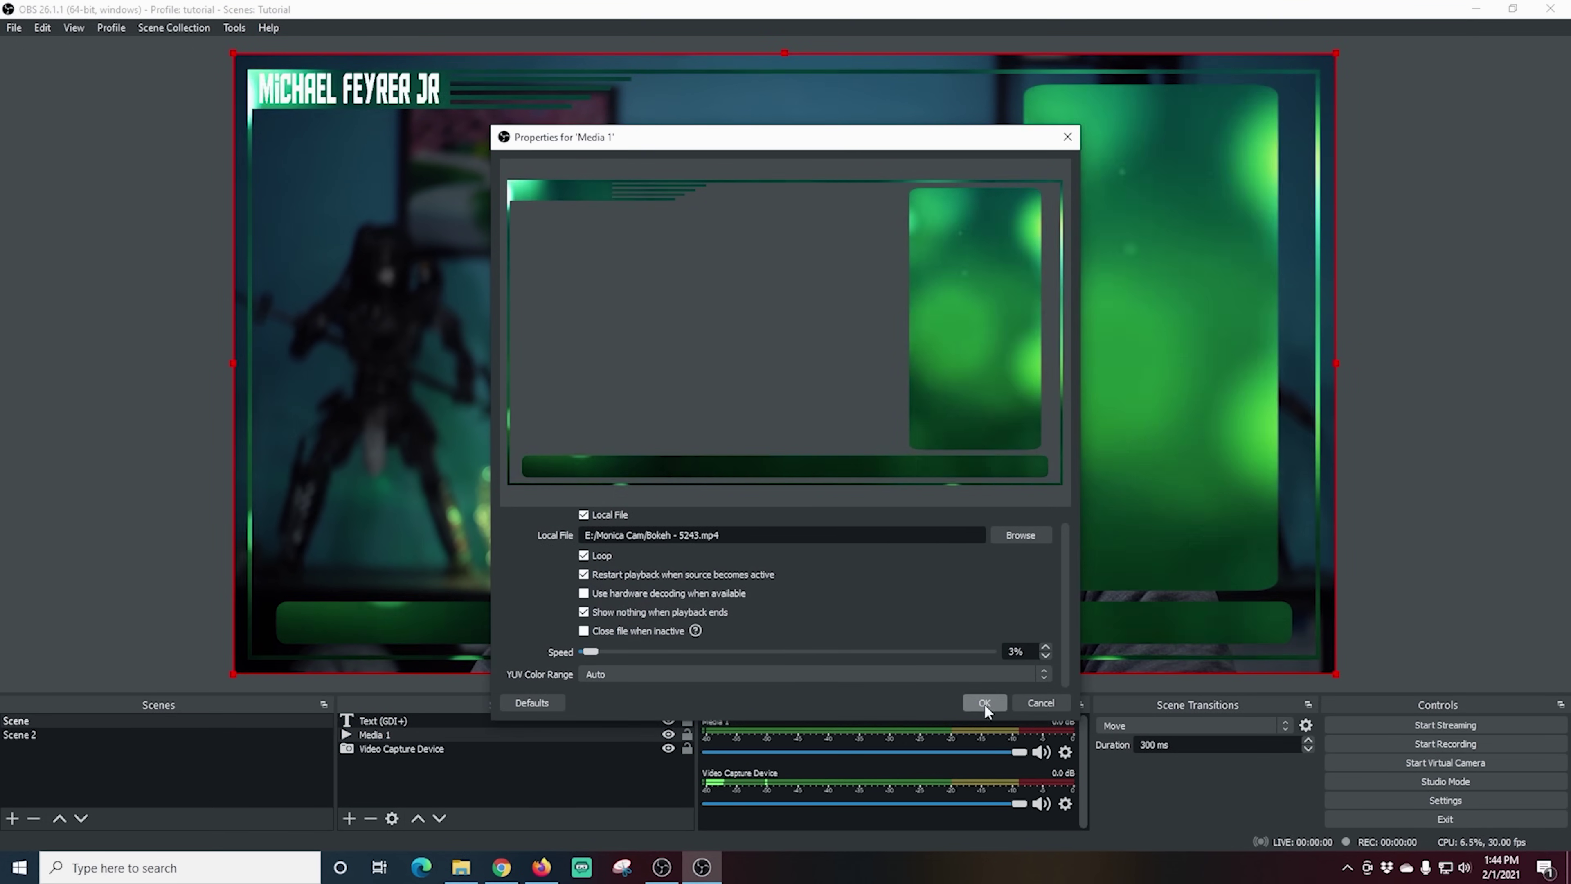
pyautogui.click(984, 703)
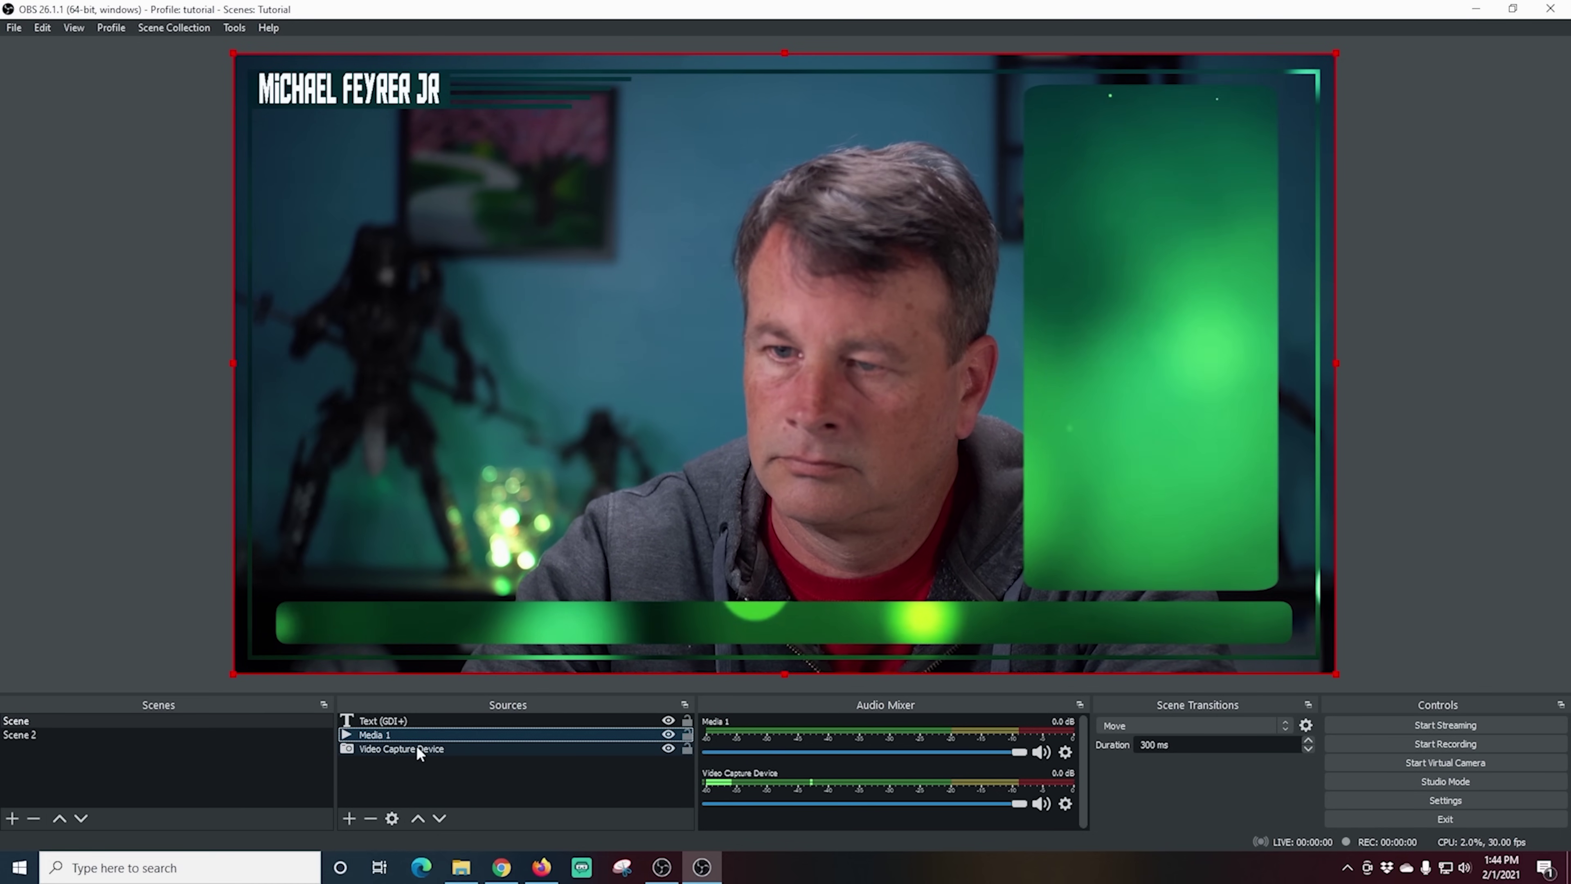
# - Set the playback speed of Media 1 to 54% and reselect the overlay on the canvas
pyautogui.rightClick(424, 736)
pyautogui.click(457, 726)
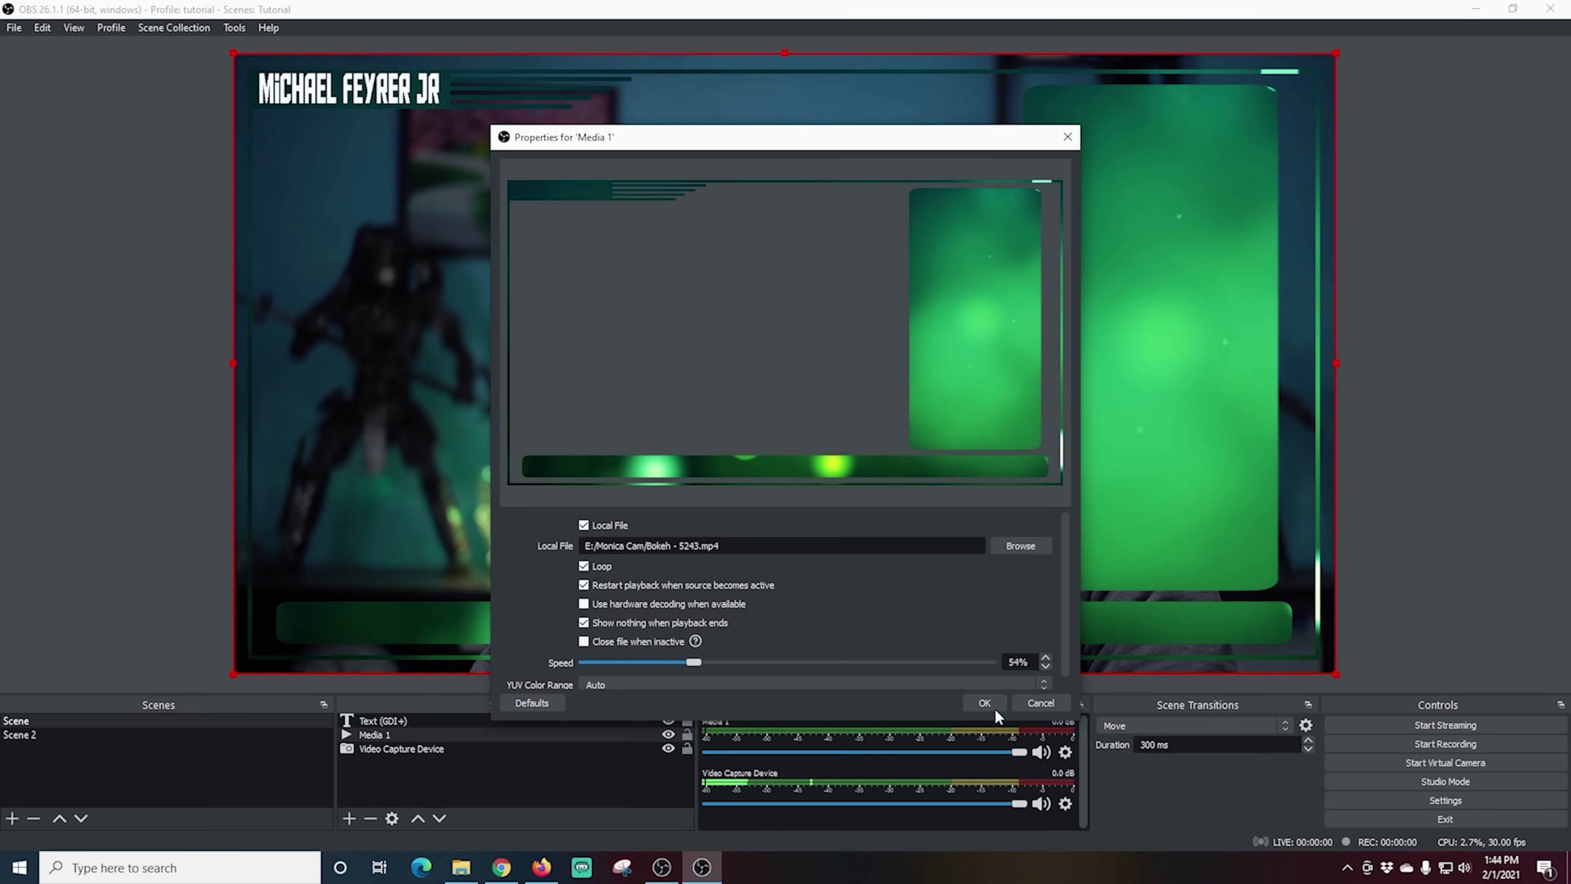
pyautogui.click(984, 701)
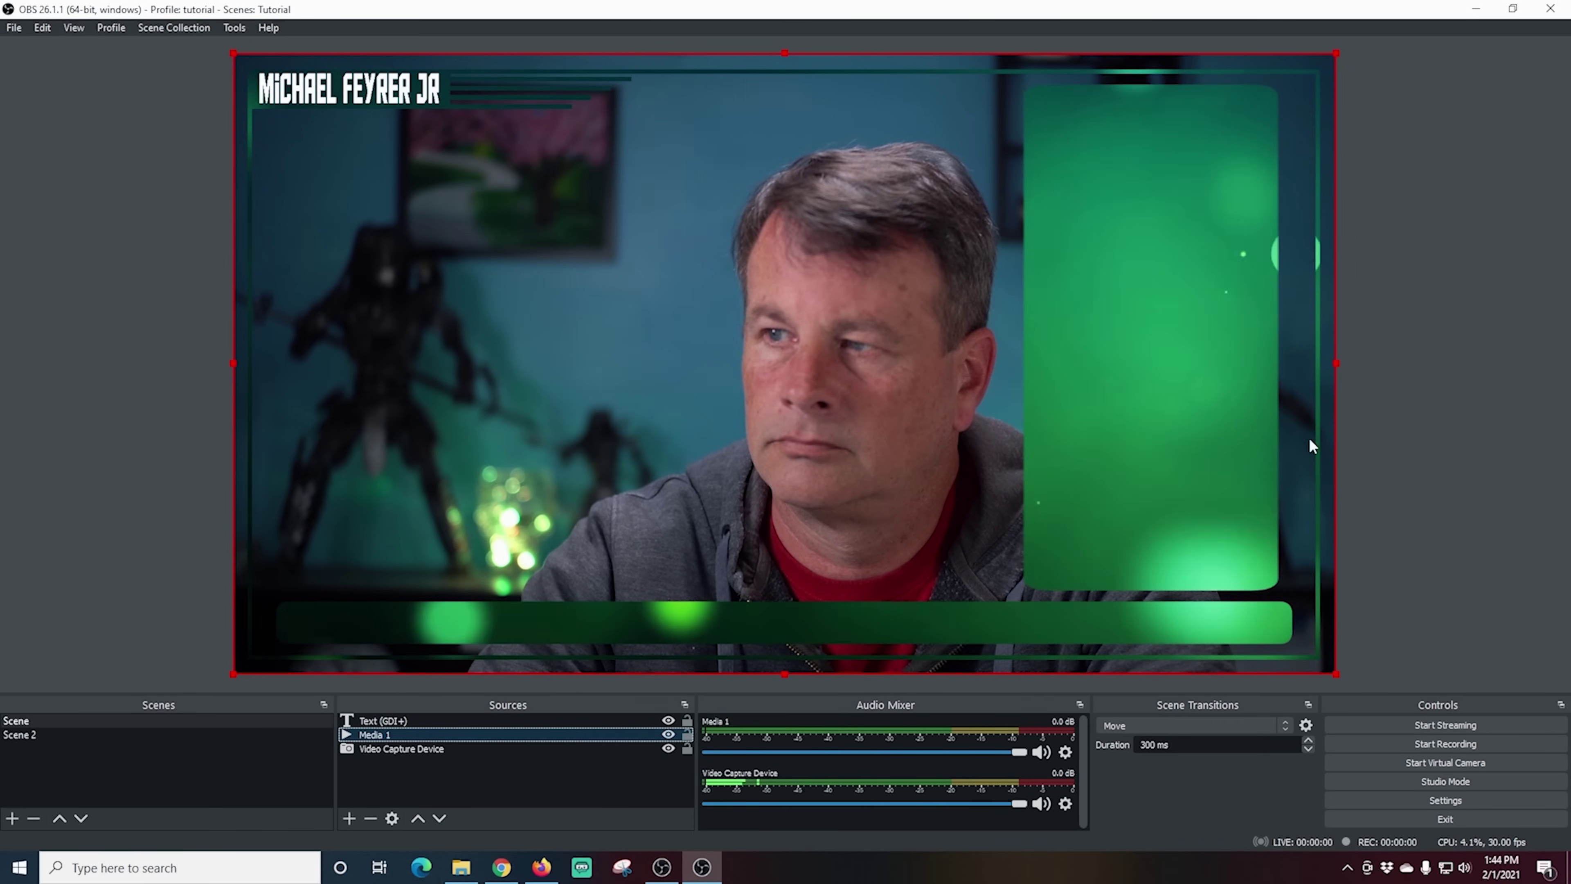
pyautogui.click(1148, 267)
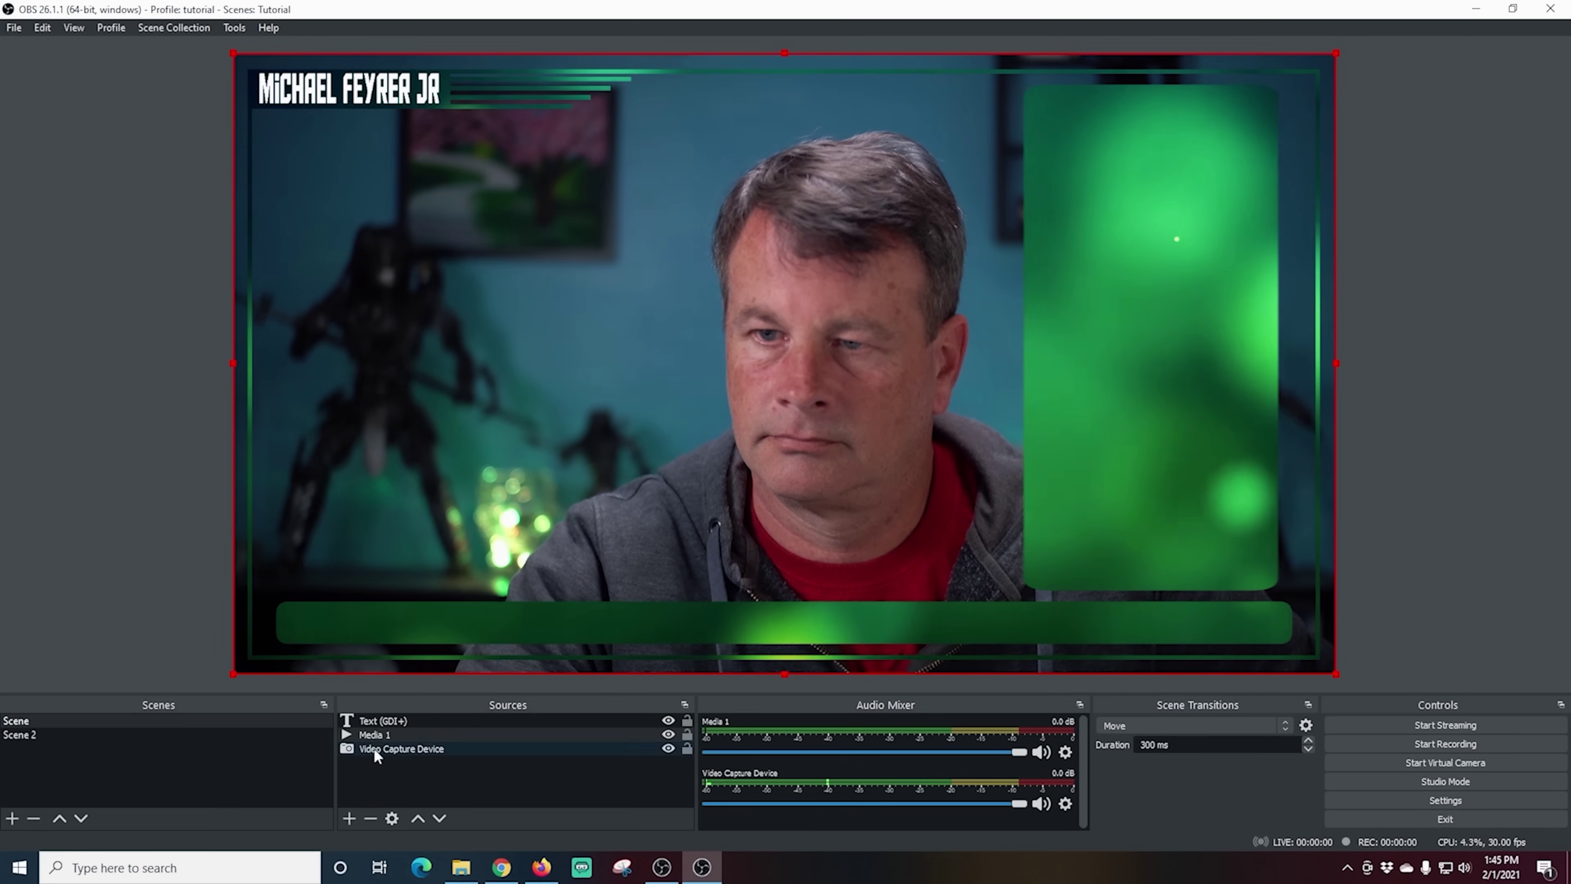
# - Add a text source named Scroll with the text "This is text that can scroll and say whatever you want. Live Supporters or last donationn."
pyautogui.click(350, 819)
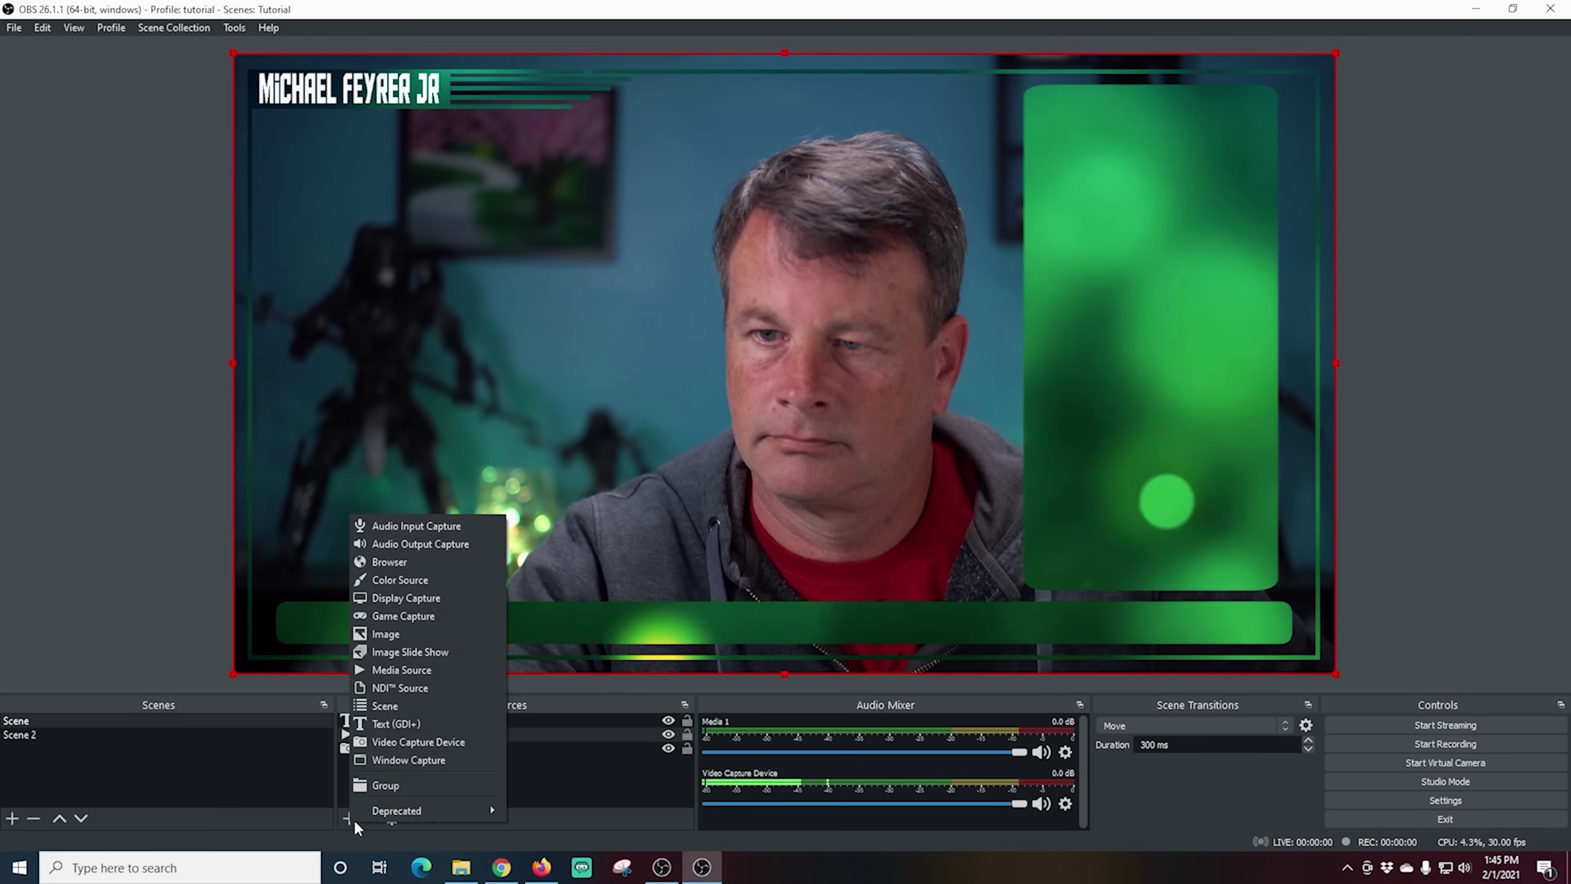
pyautogui.click(389, 722)
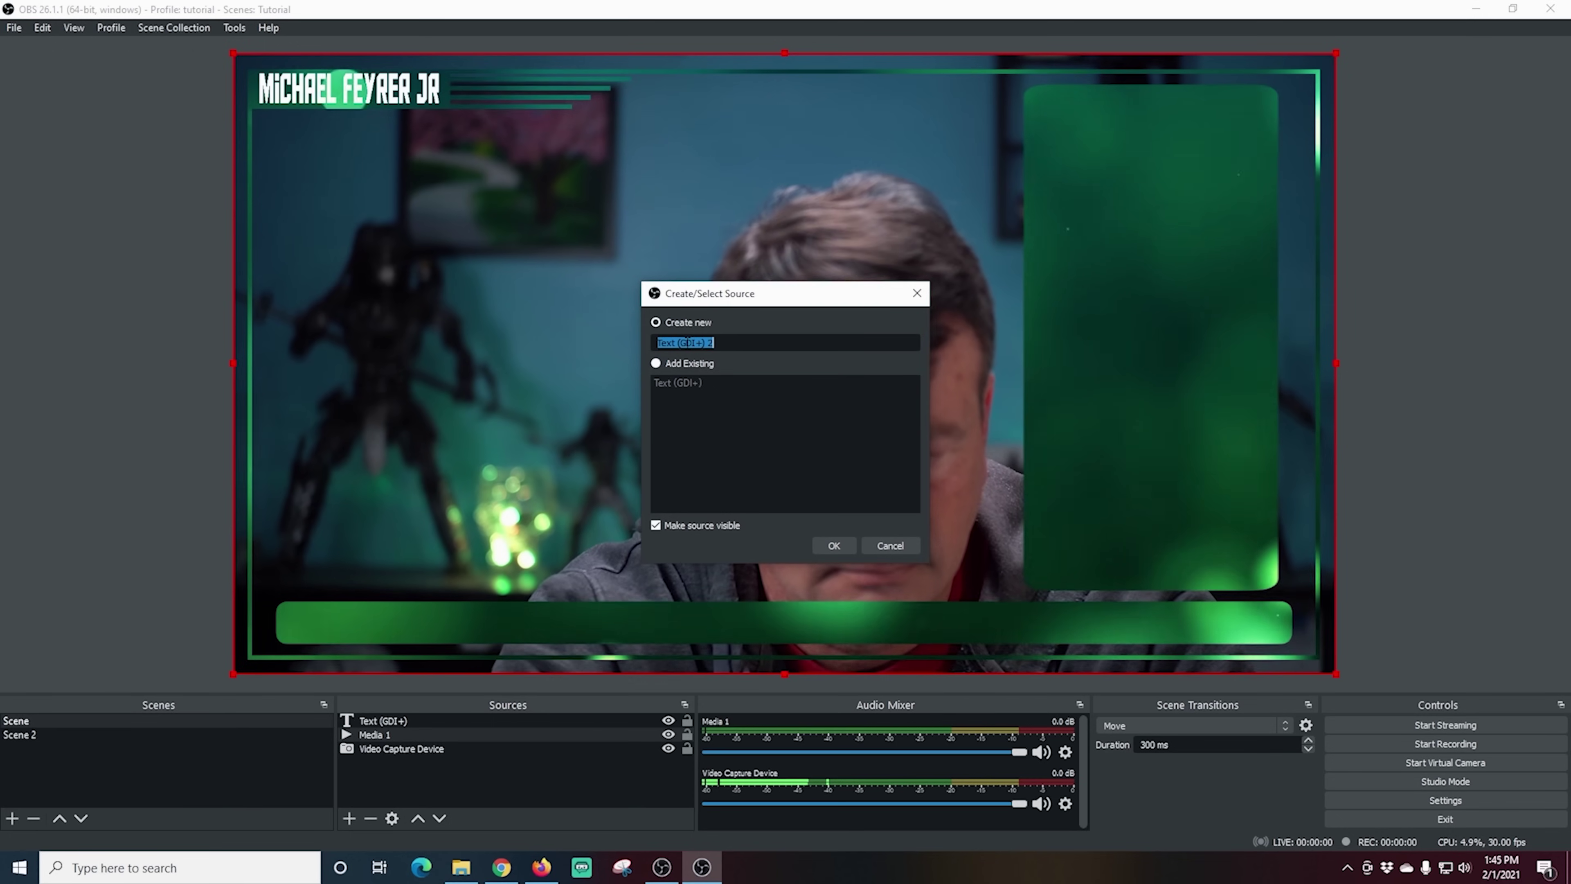
pyautogui.write('Scroll')
pyautogui.click(833, 546)
pyautogui.click(705, 570)
pyautogui.write('This is text that ca')
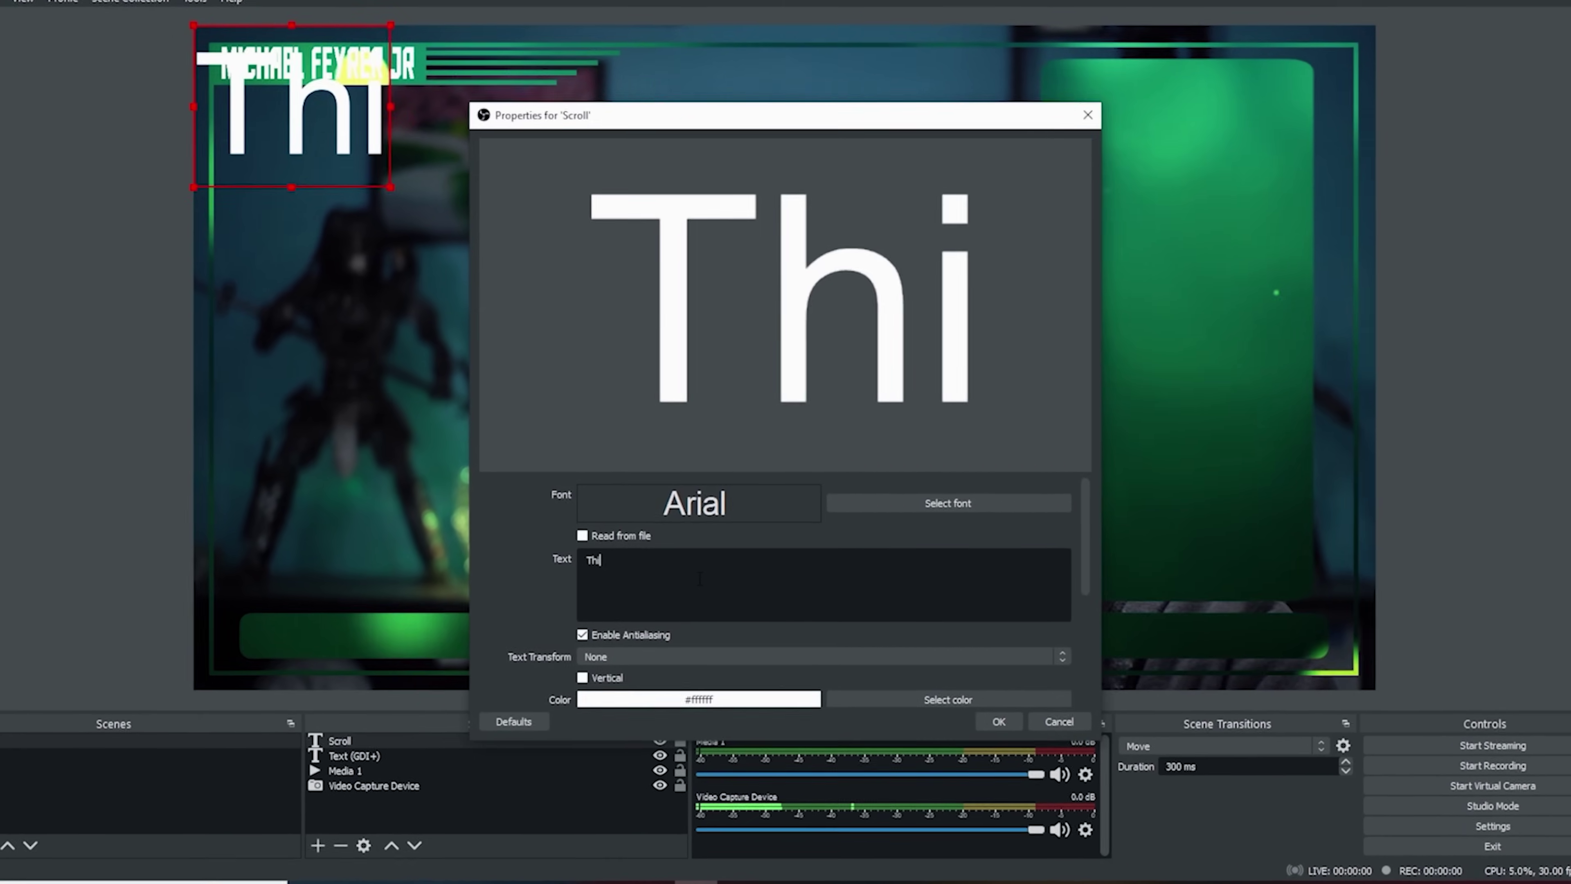
pyautogui.write('n scroll and say whatever you want. Live Supporters or last donationn.')
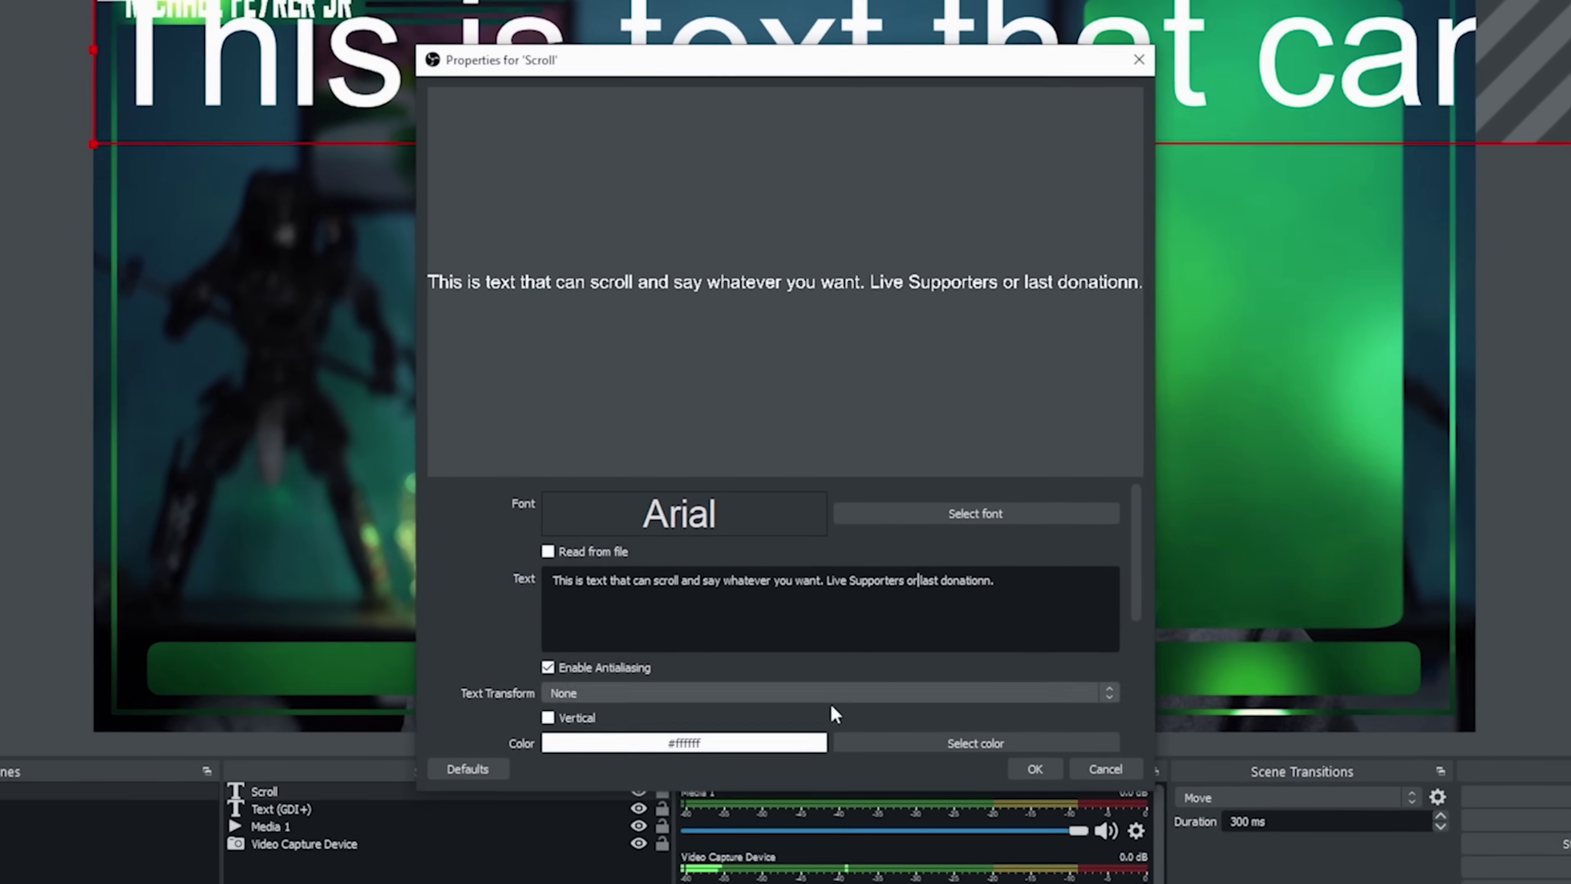
# - Transform the Scroll text to Uppercase and set its font to Aldo the Apache at size 24
pyautogui.click(958, 707)
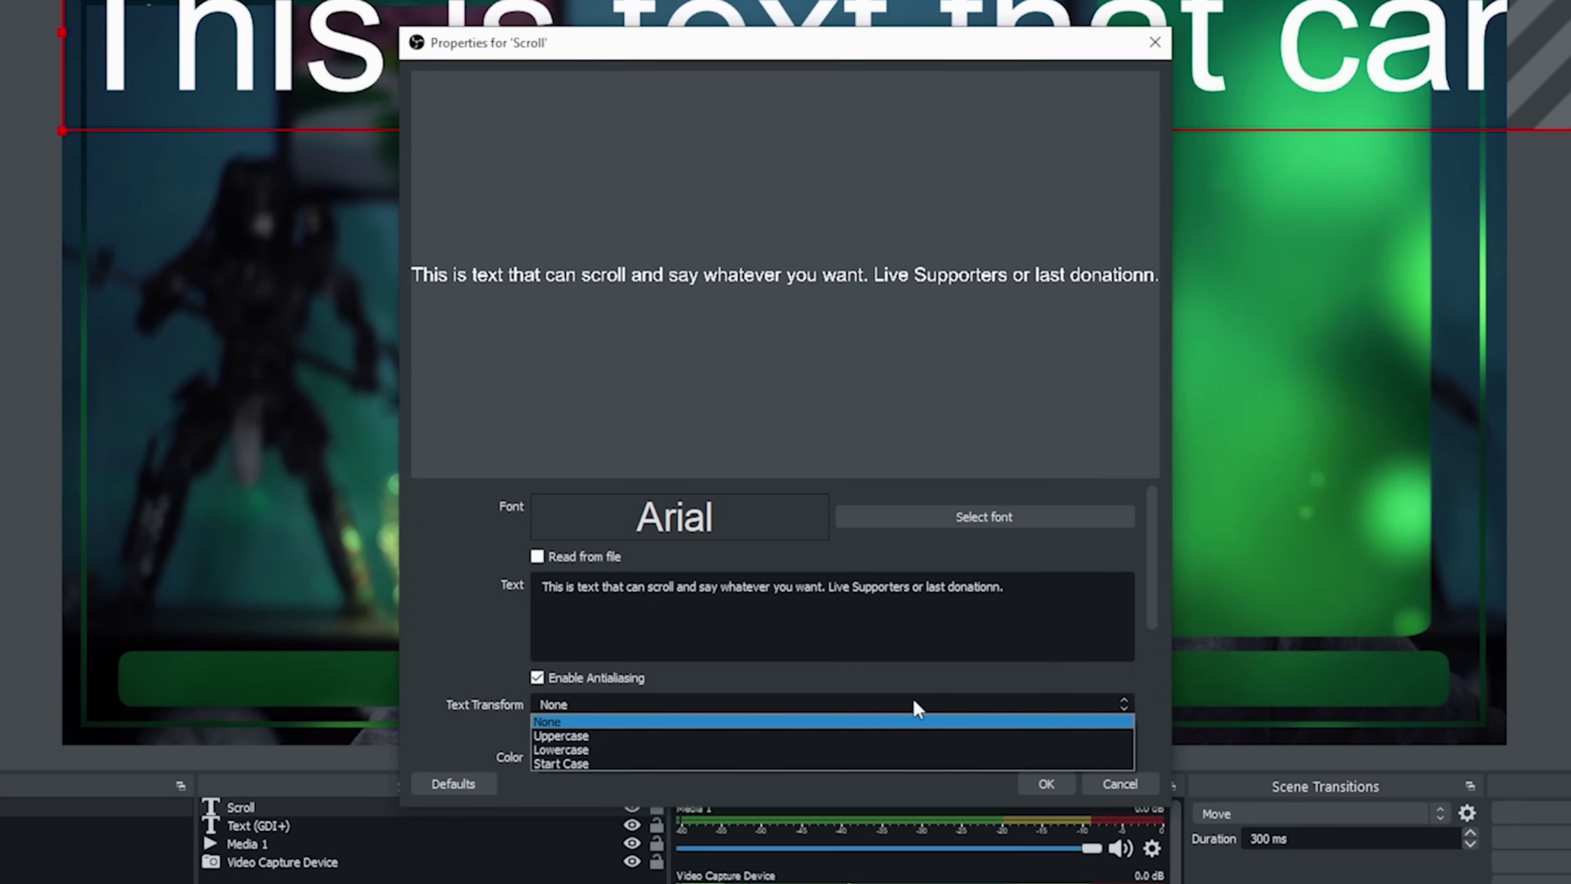
pyautogui.click(559, 735)
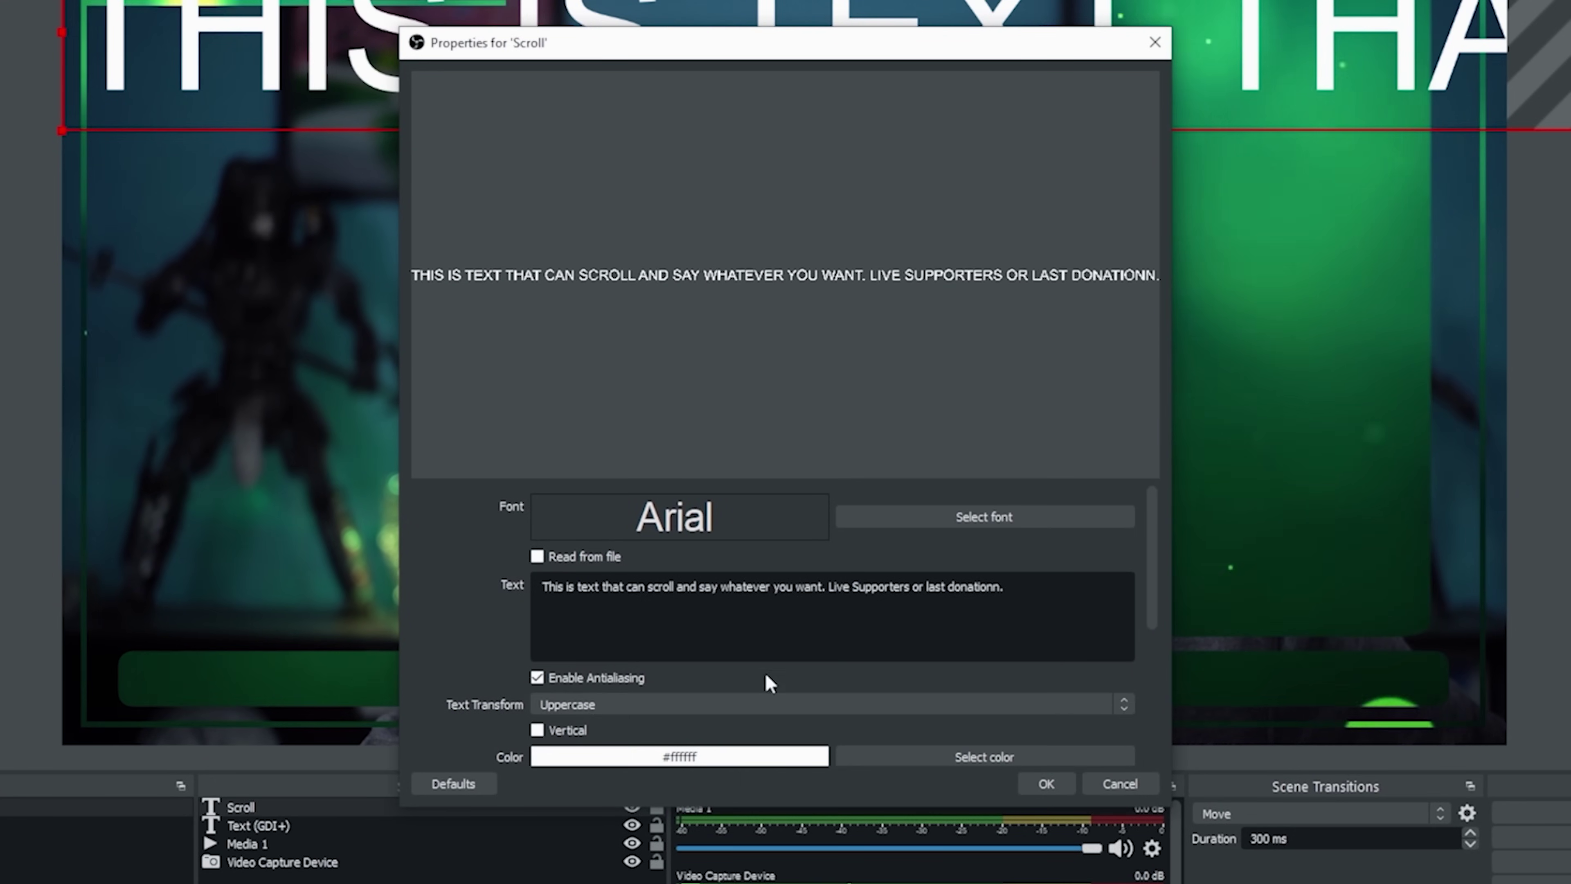
pyautogui.click(866, 517)
pyautogui.click(606, 300)
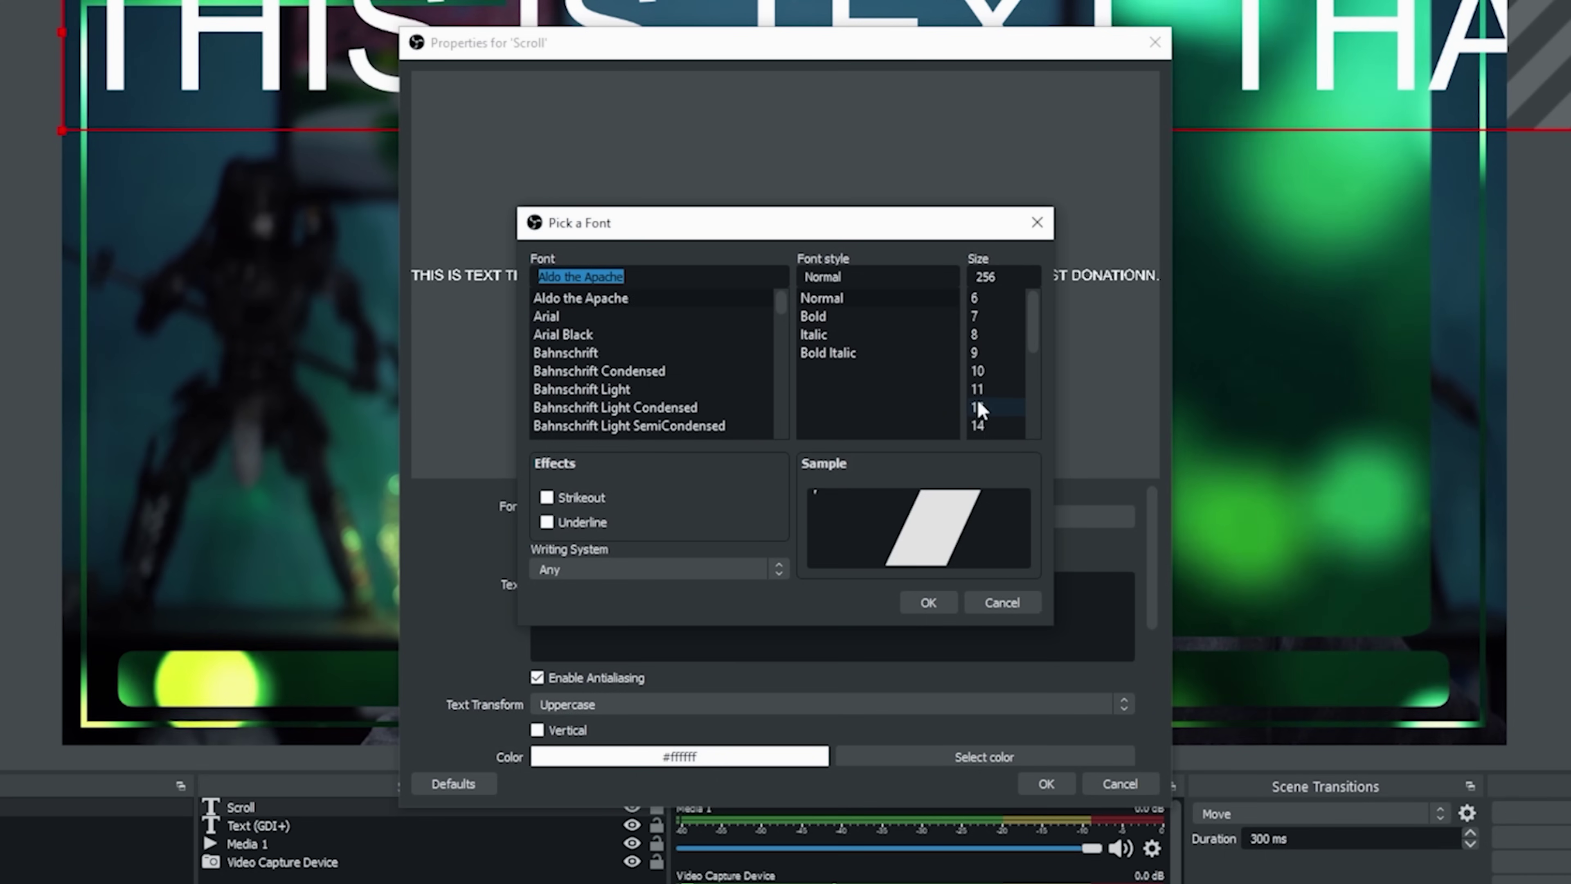
pyautogui.click(928, 602)
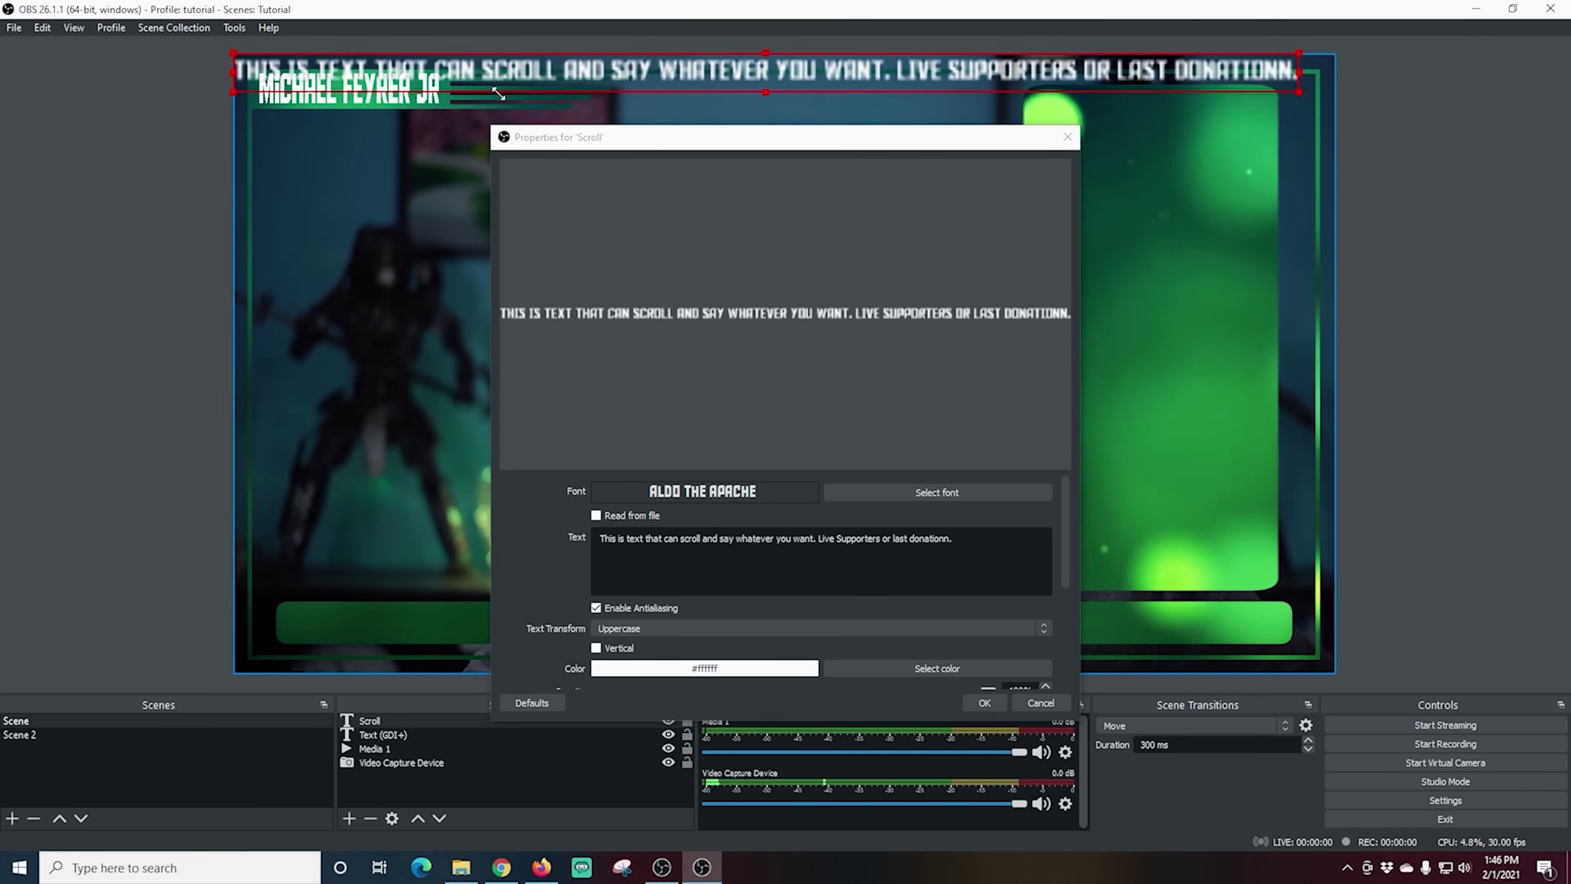
# - Scale and move the Scroll text into the green bar along the canvas's lower edge and set its font size to 72
pyautogui.moveTo(498, 93); pyautogui.dragTo(502, 96)
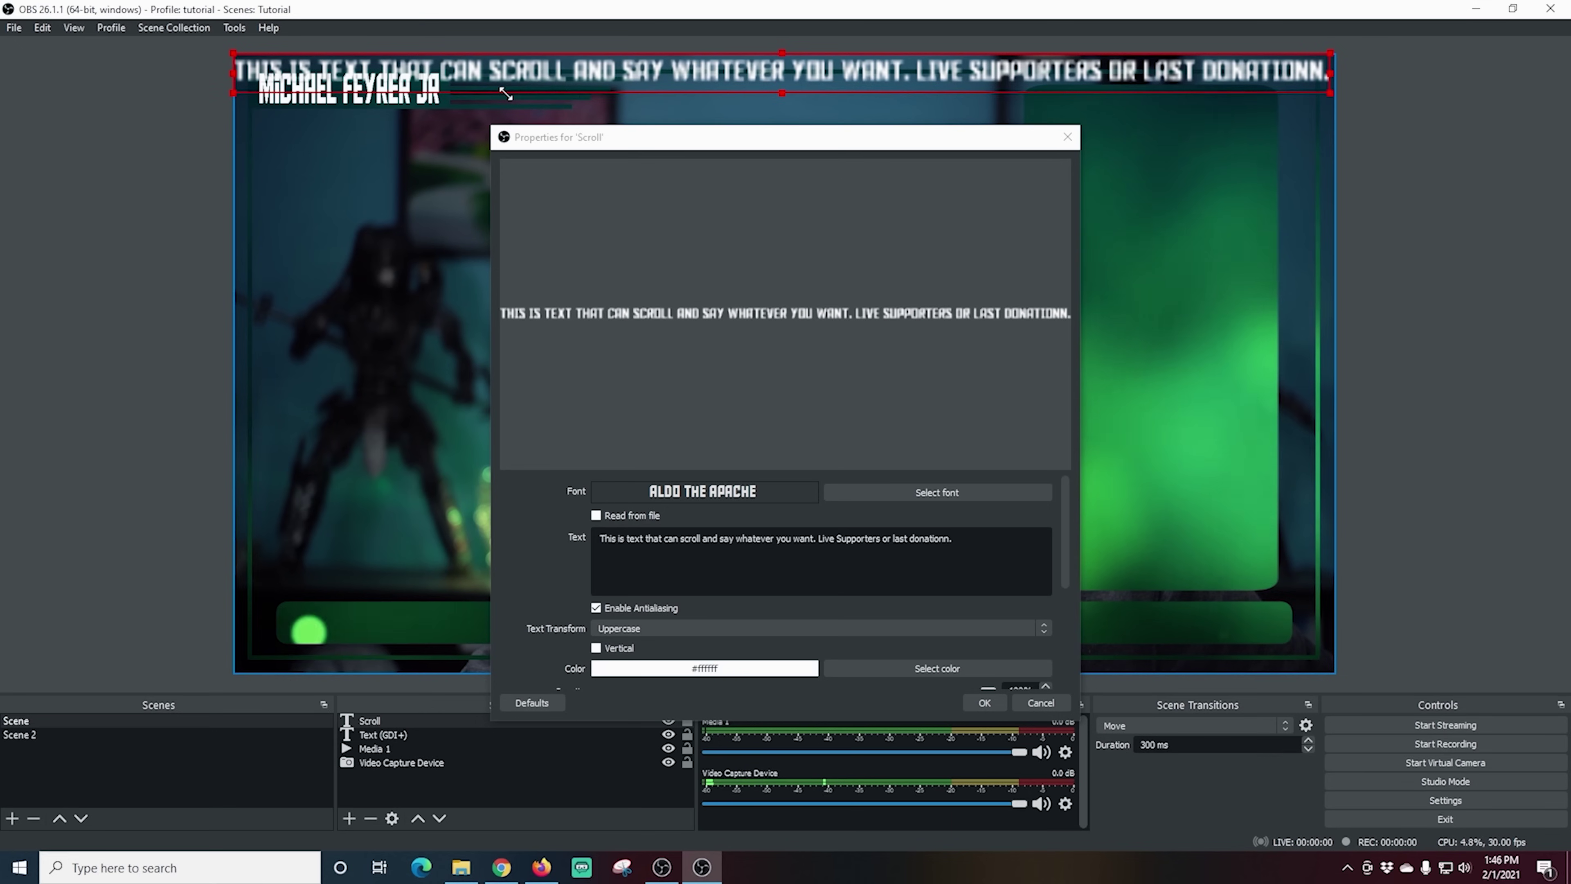
pyautogui.moveTo(505, 93); pyautogui.dragTo(584, 495)
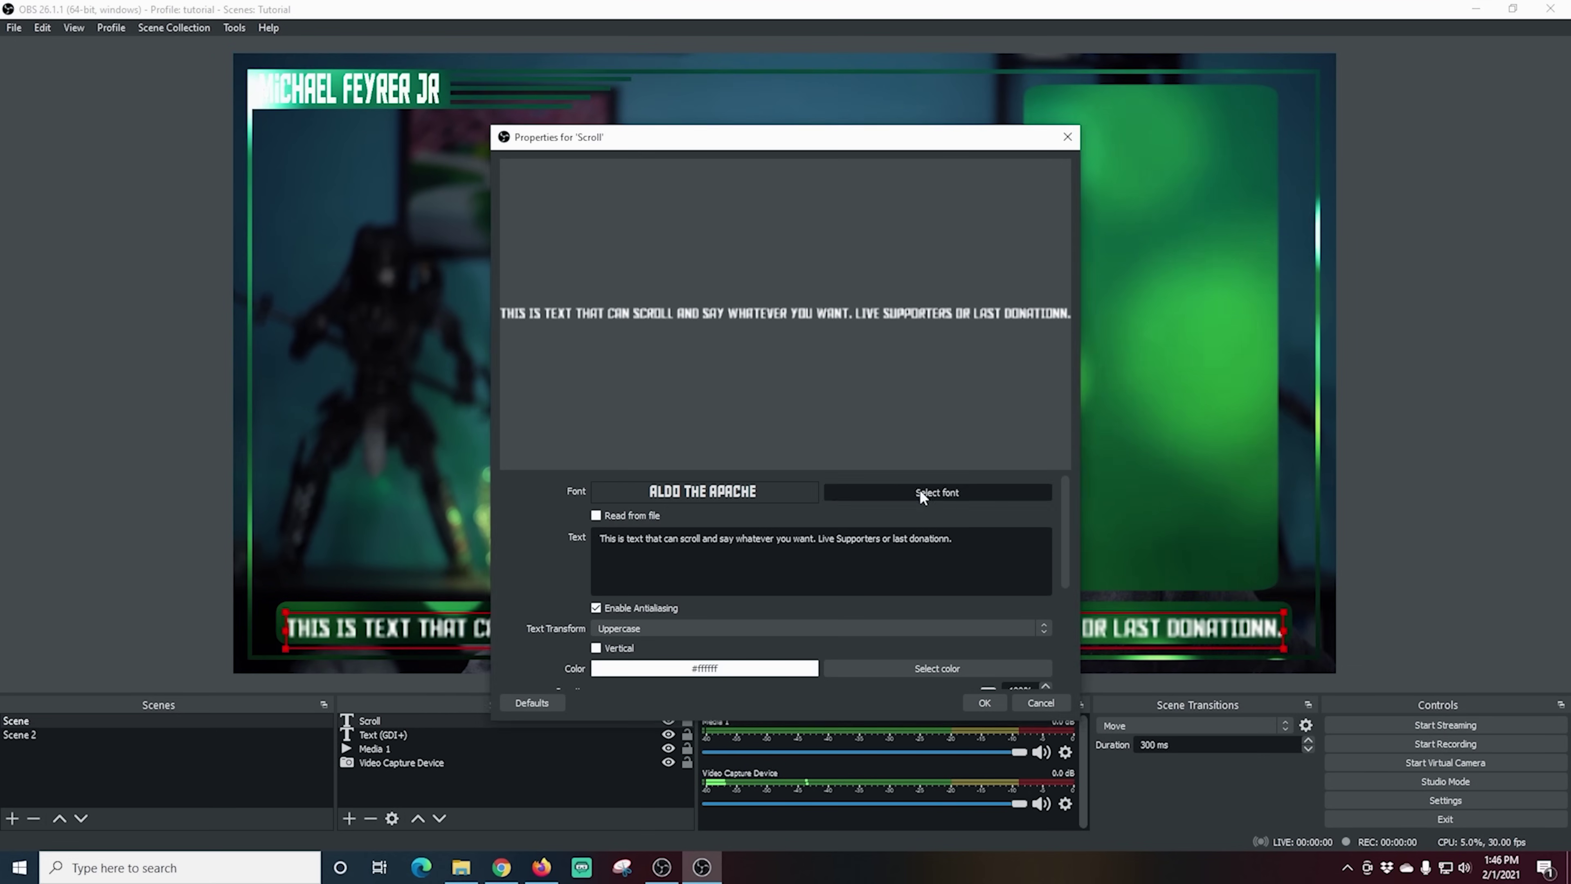
pyautogui.click(923, 494)
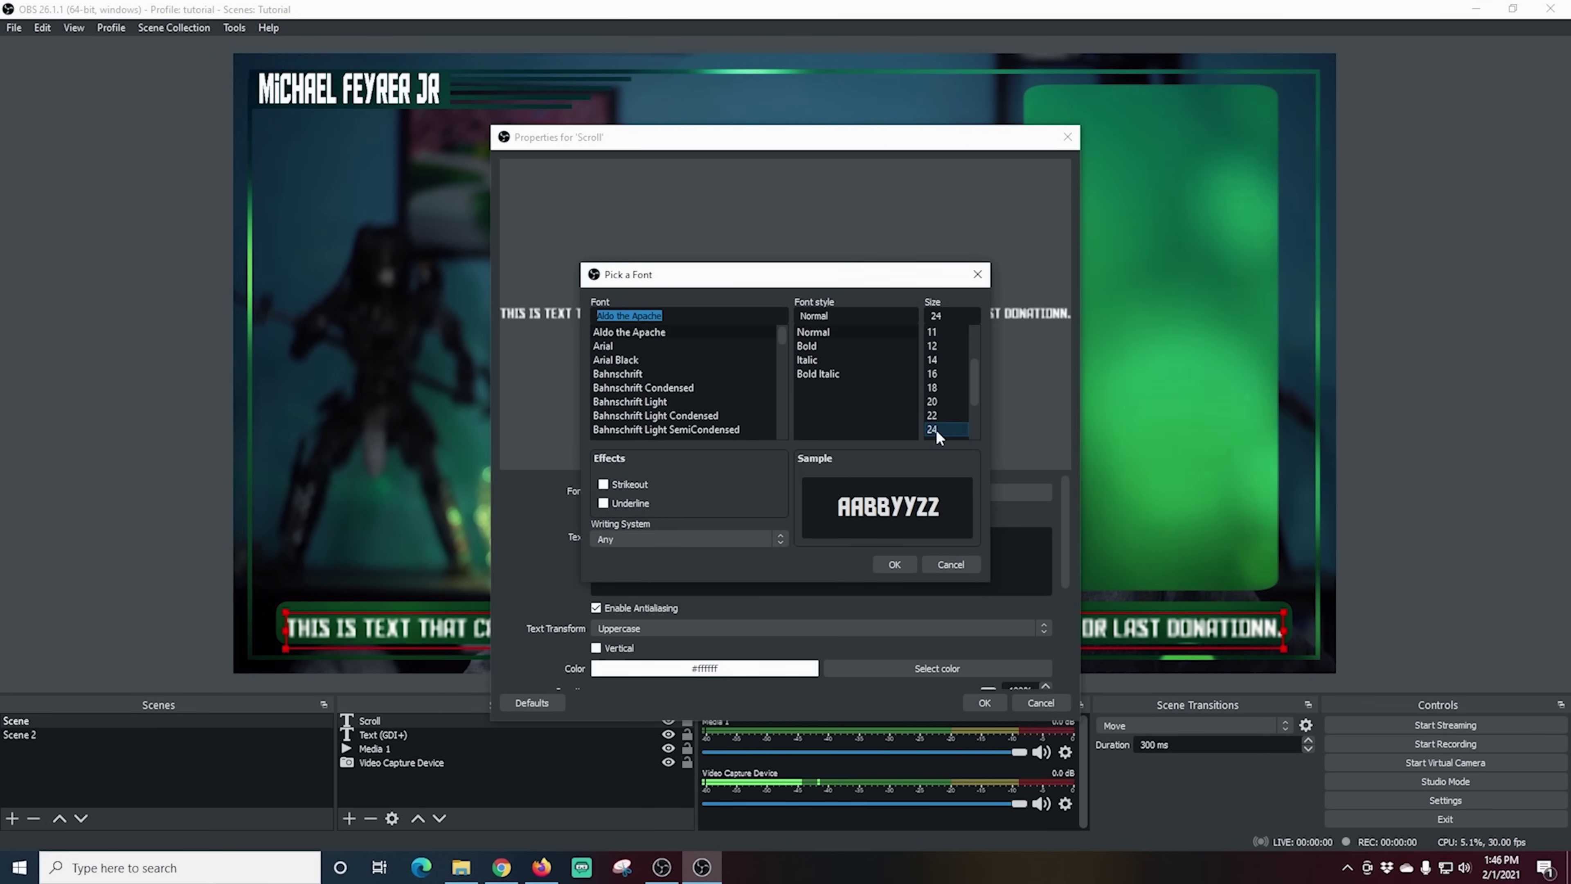
pyautogui.scroll(-2, 937, 427)
pyautogui.click(939, 427)
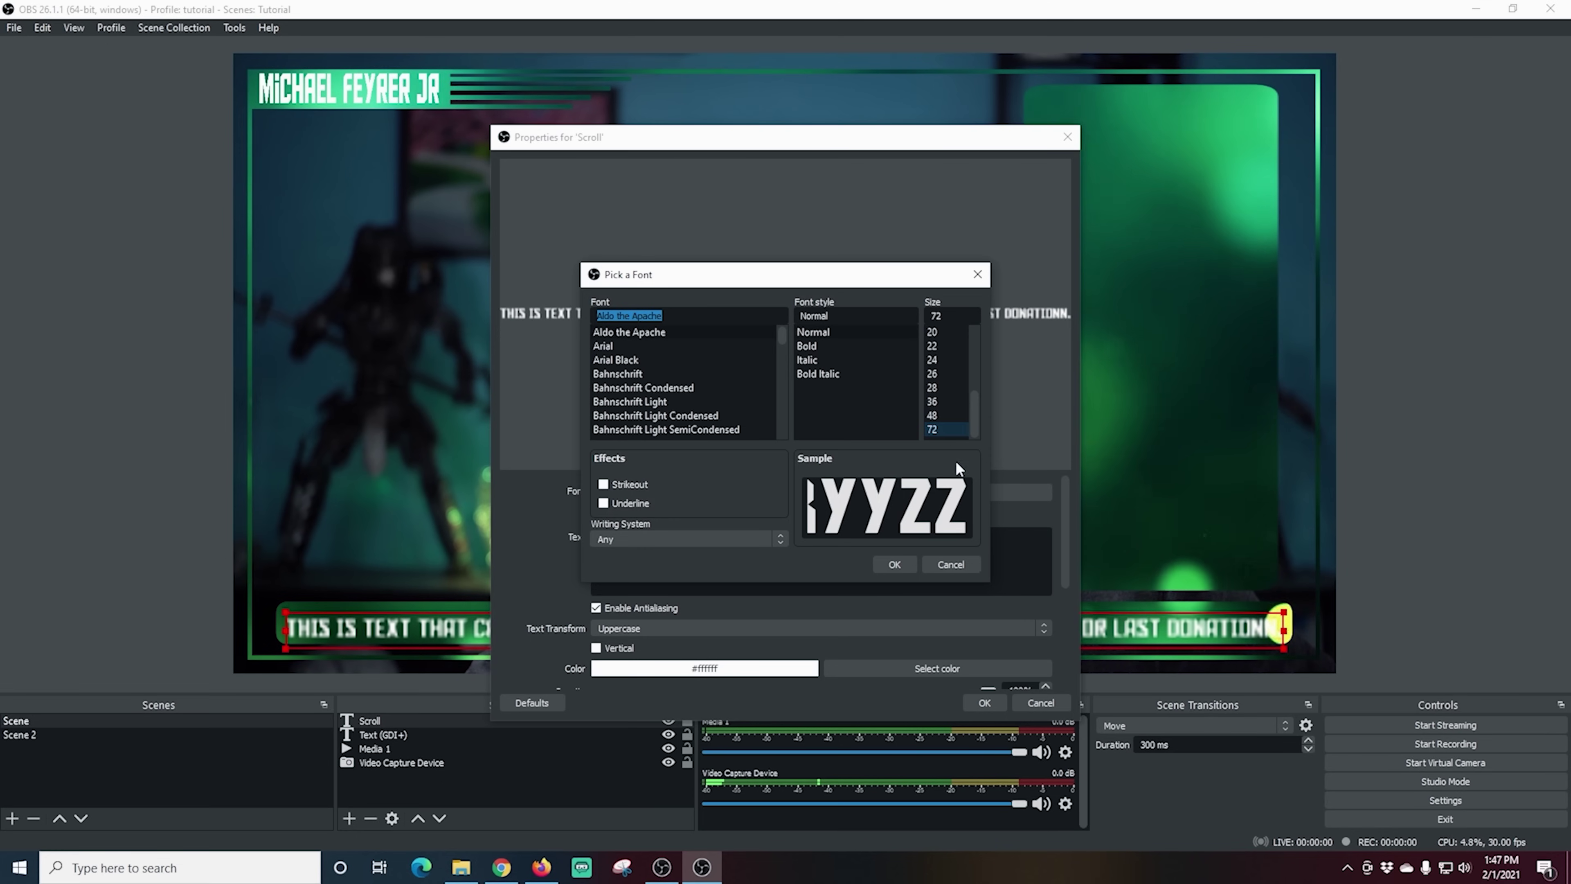
pyautogui.click(894, 564)
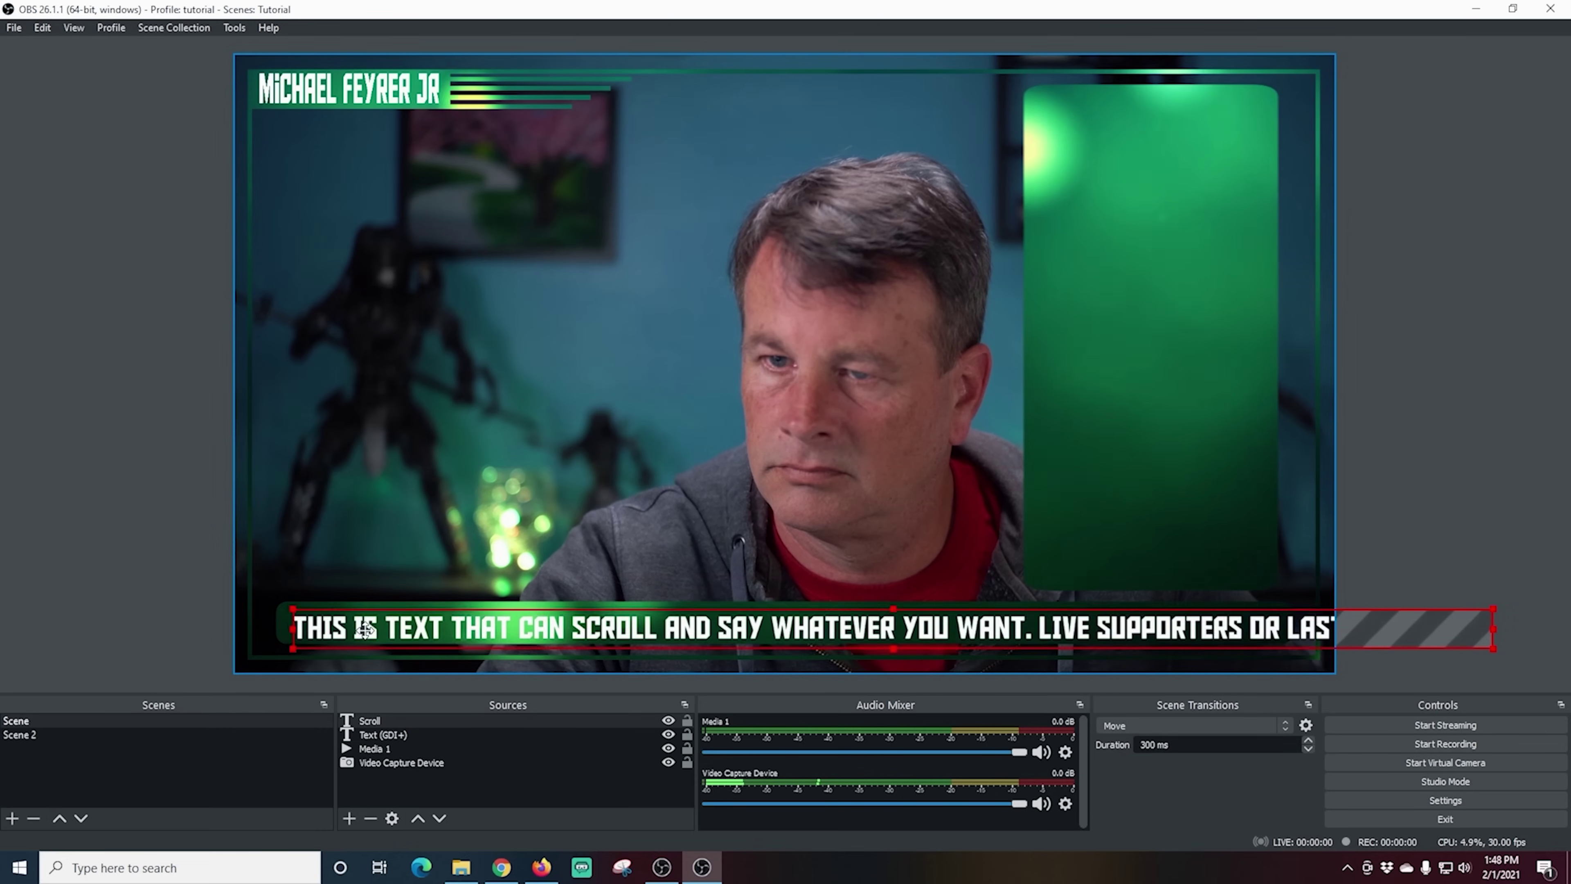
# - Align the Scroll text with the lower bar's left end and crop its right side to end within the bar
pyautogui.moveTo(364, 625); pyautogui.dragTo(355, 627)
pyautogui.moveTo(1480, 628); pyautogui.dragTo(1483, 626)
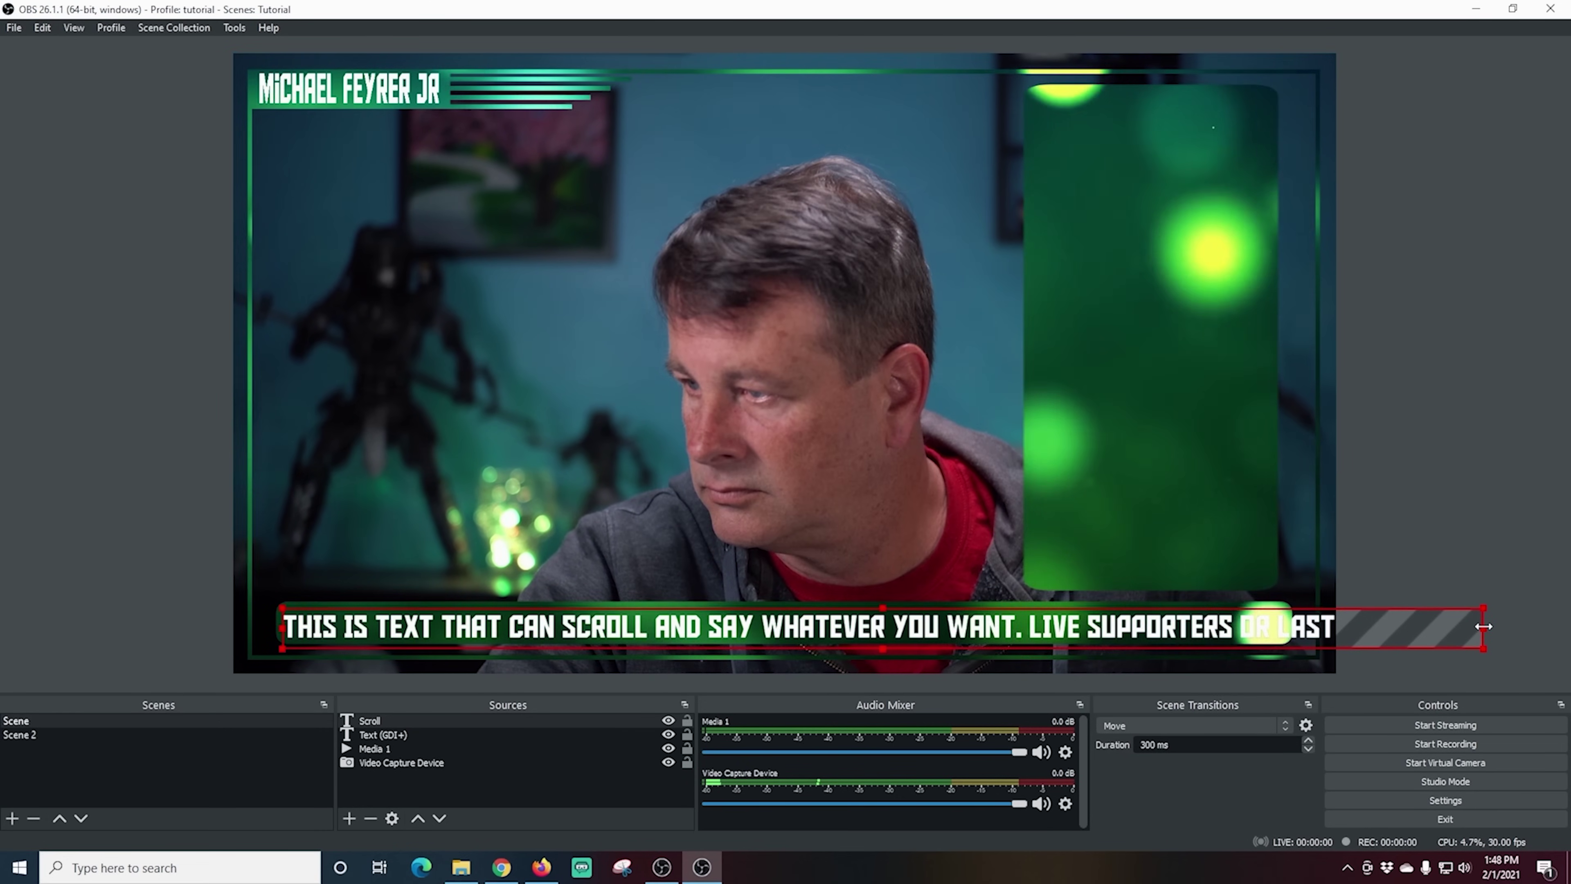
pyautogui.press('alt')
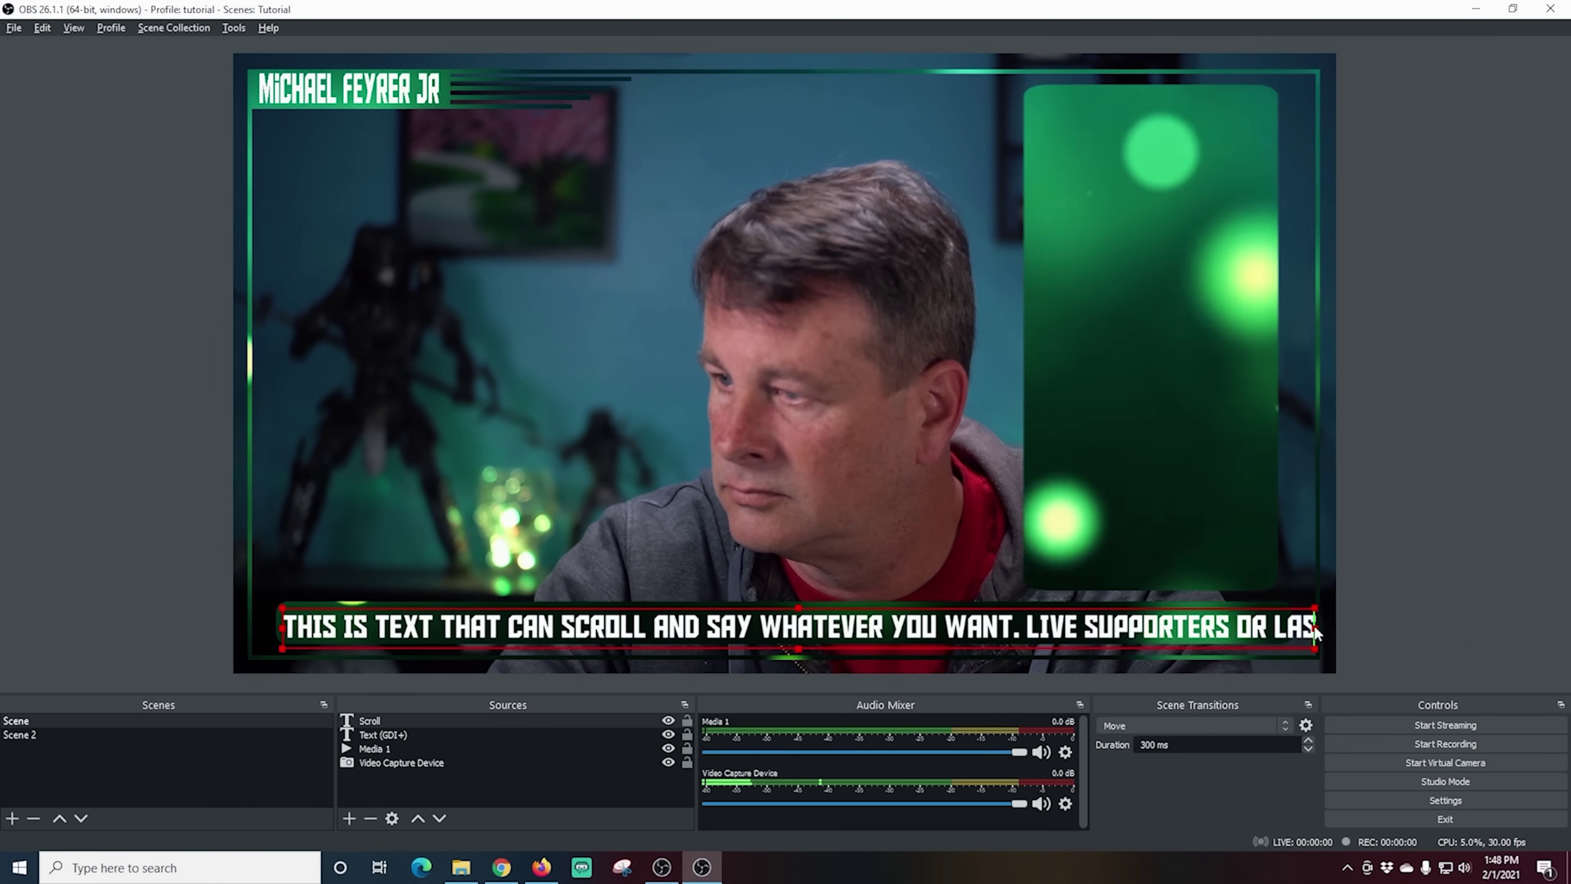
pyautogui.moveTo(1280, 625); pyautogui.dragTo(1274, 622)
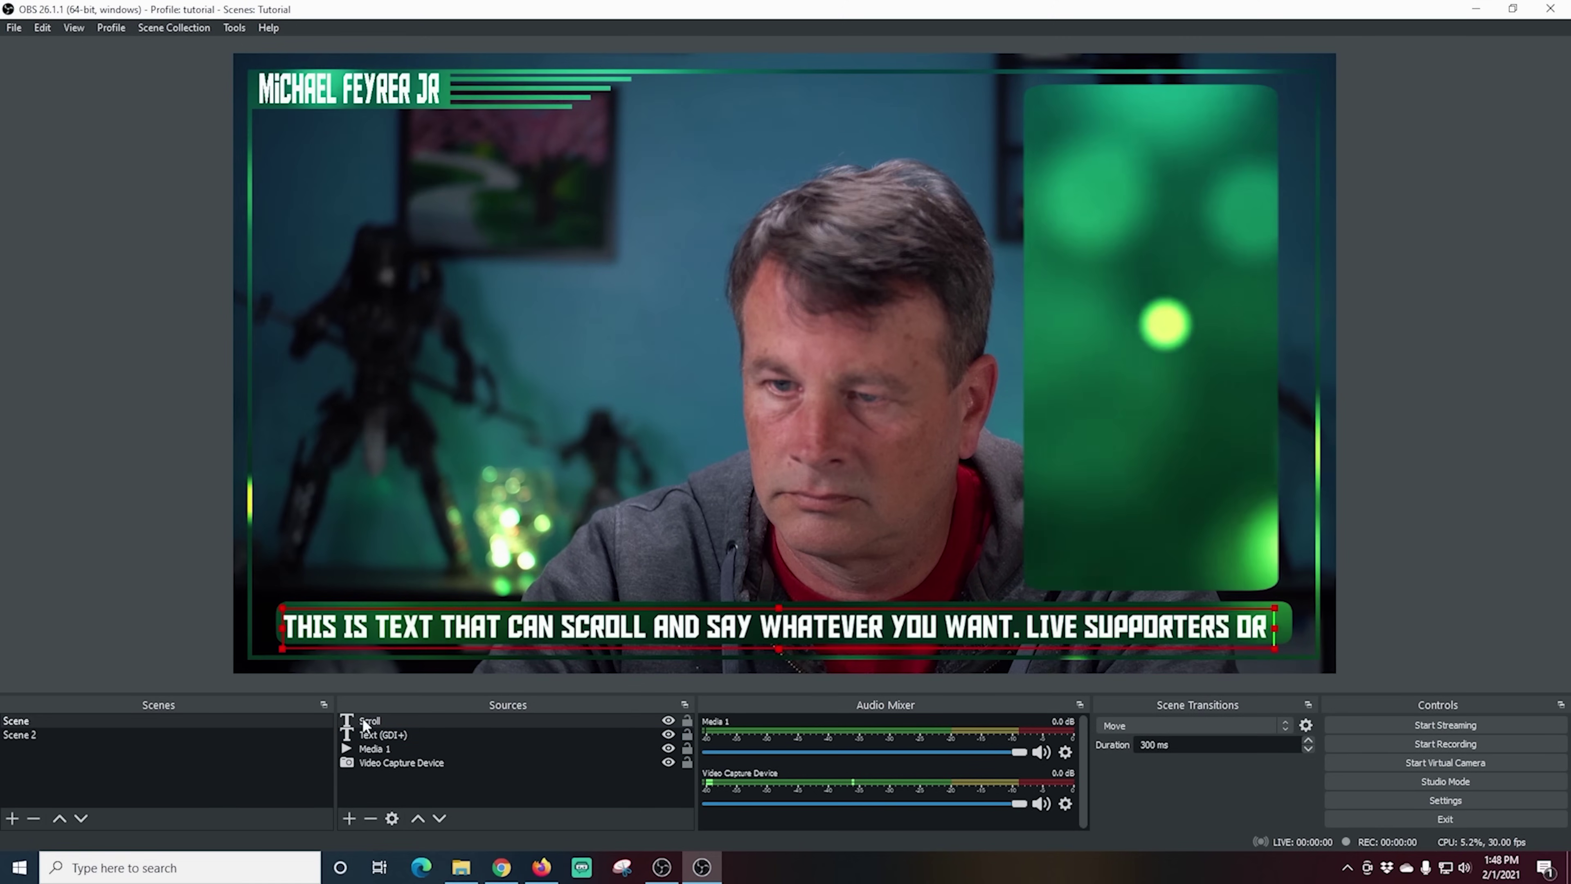
# - Add a Scroll filter to the Scroll text source, increase its horizontal speed above 25, and close the filters
pyautogui.rightClick(367, 721)
pyautogui.click(411, 696)
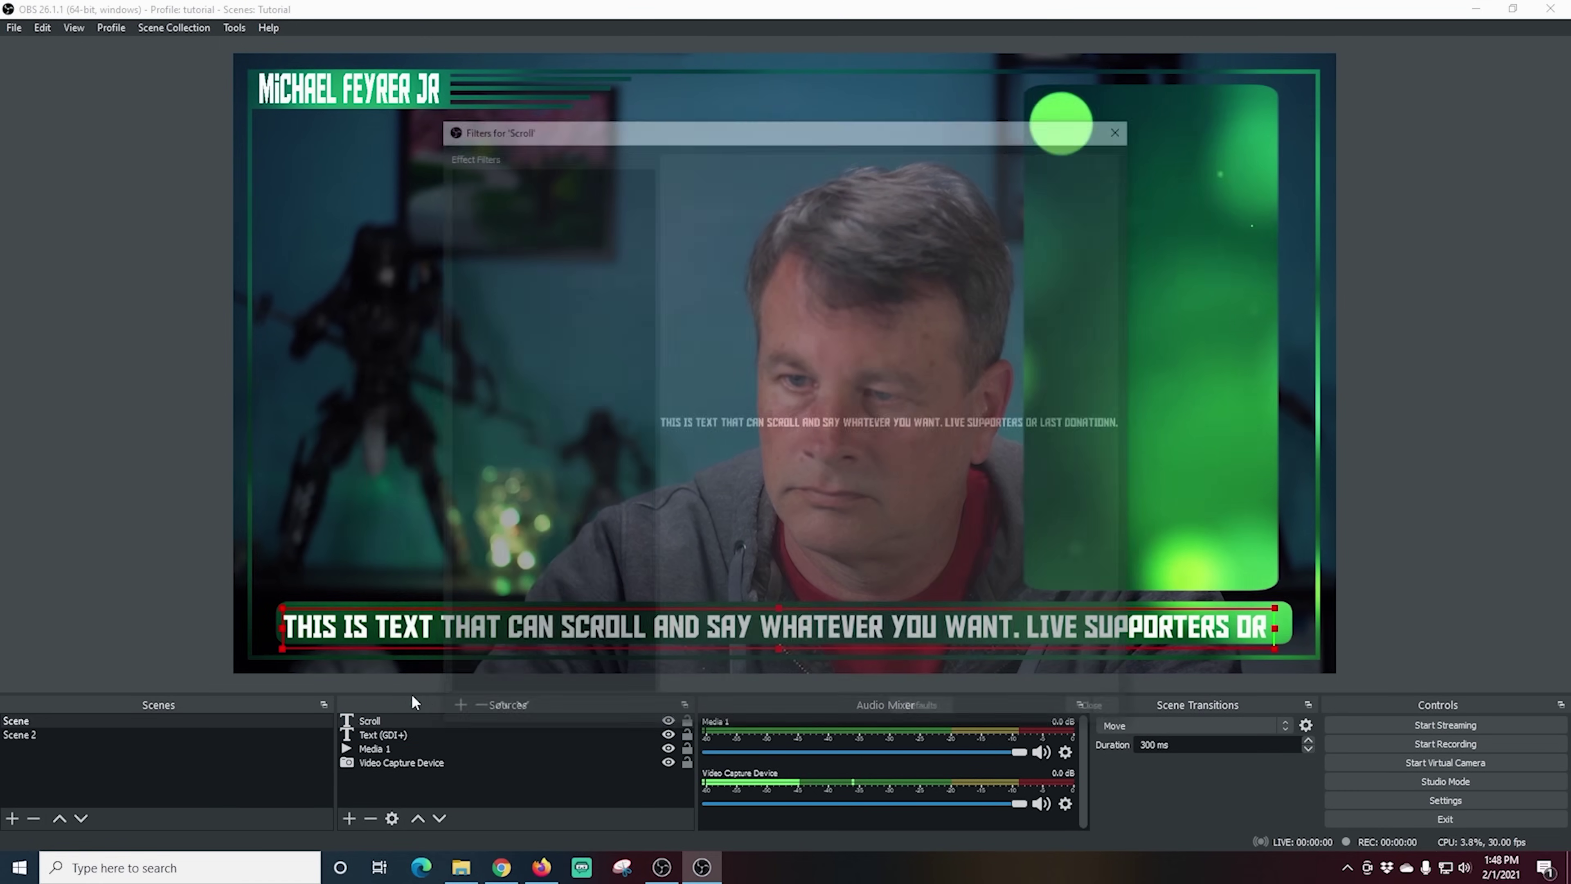
pyautogui.click(448, 711)
pyautogui.click(479, 647)
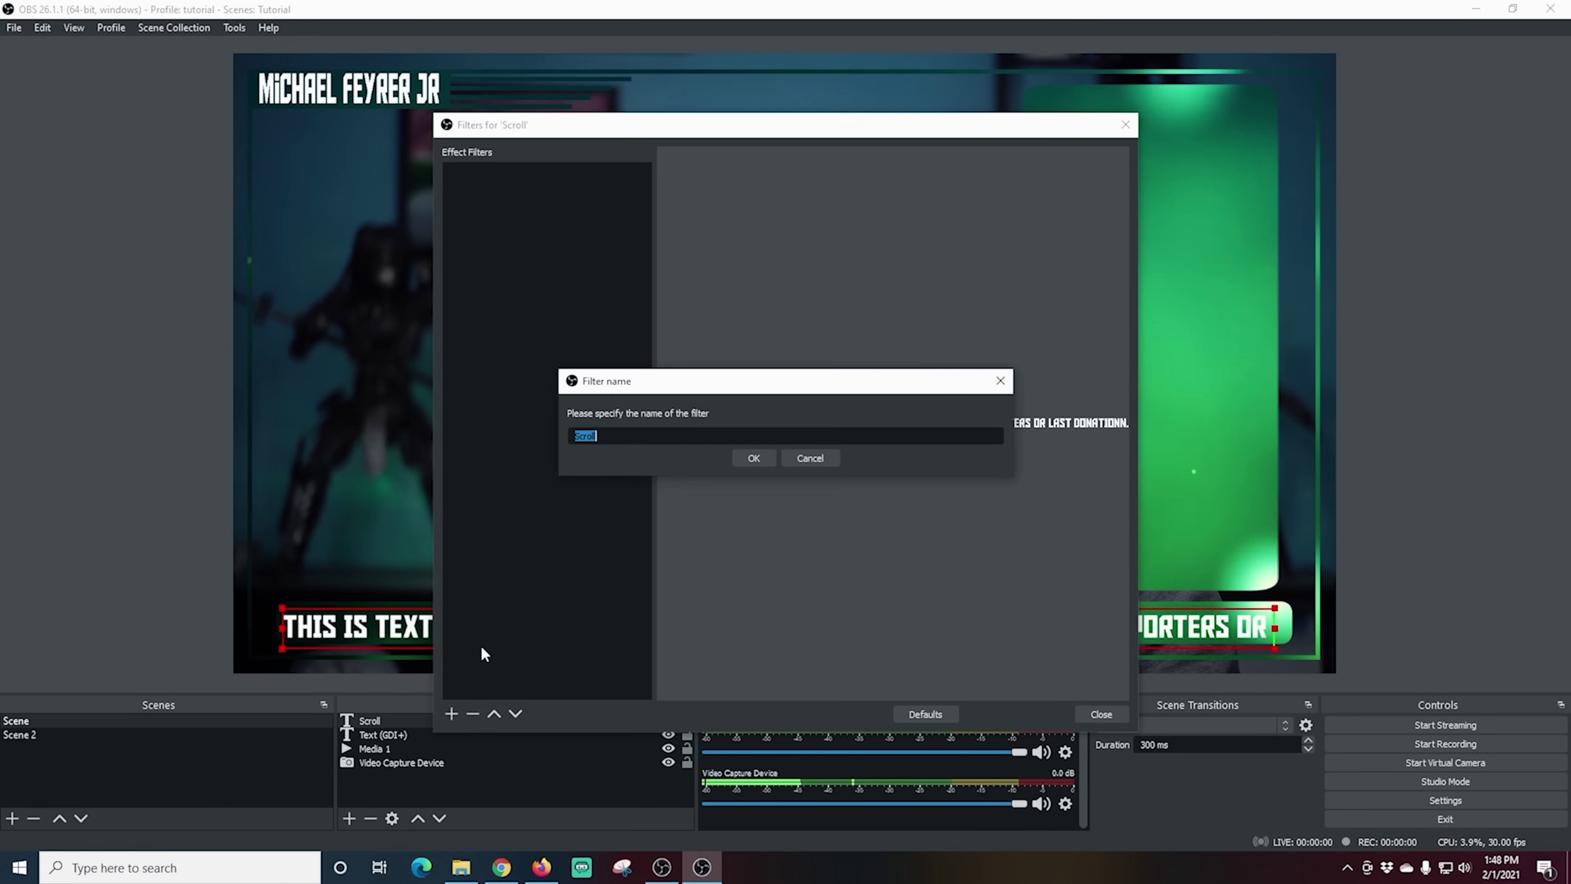
pyautogui.click(741, 458)
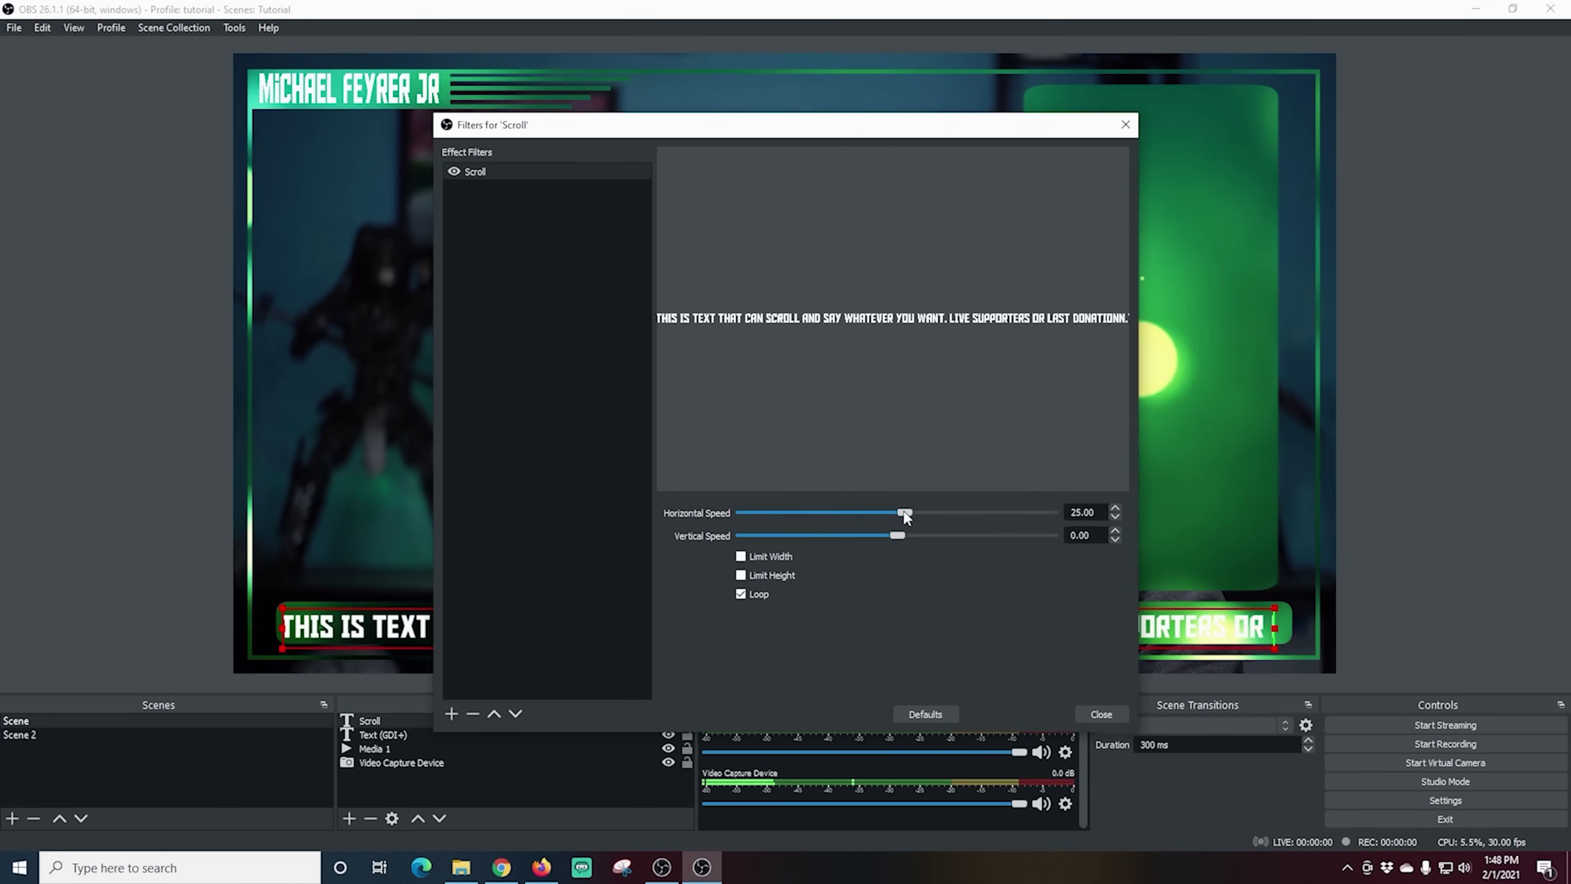
pyautogui.moveTo(902, 512); pyautogui.dragTo(922, 512)
pyautogui.click(1102, 715)
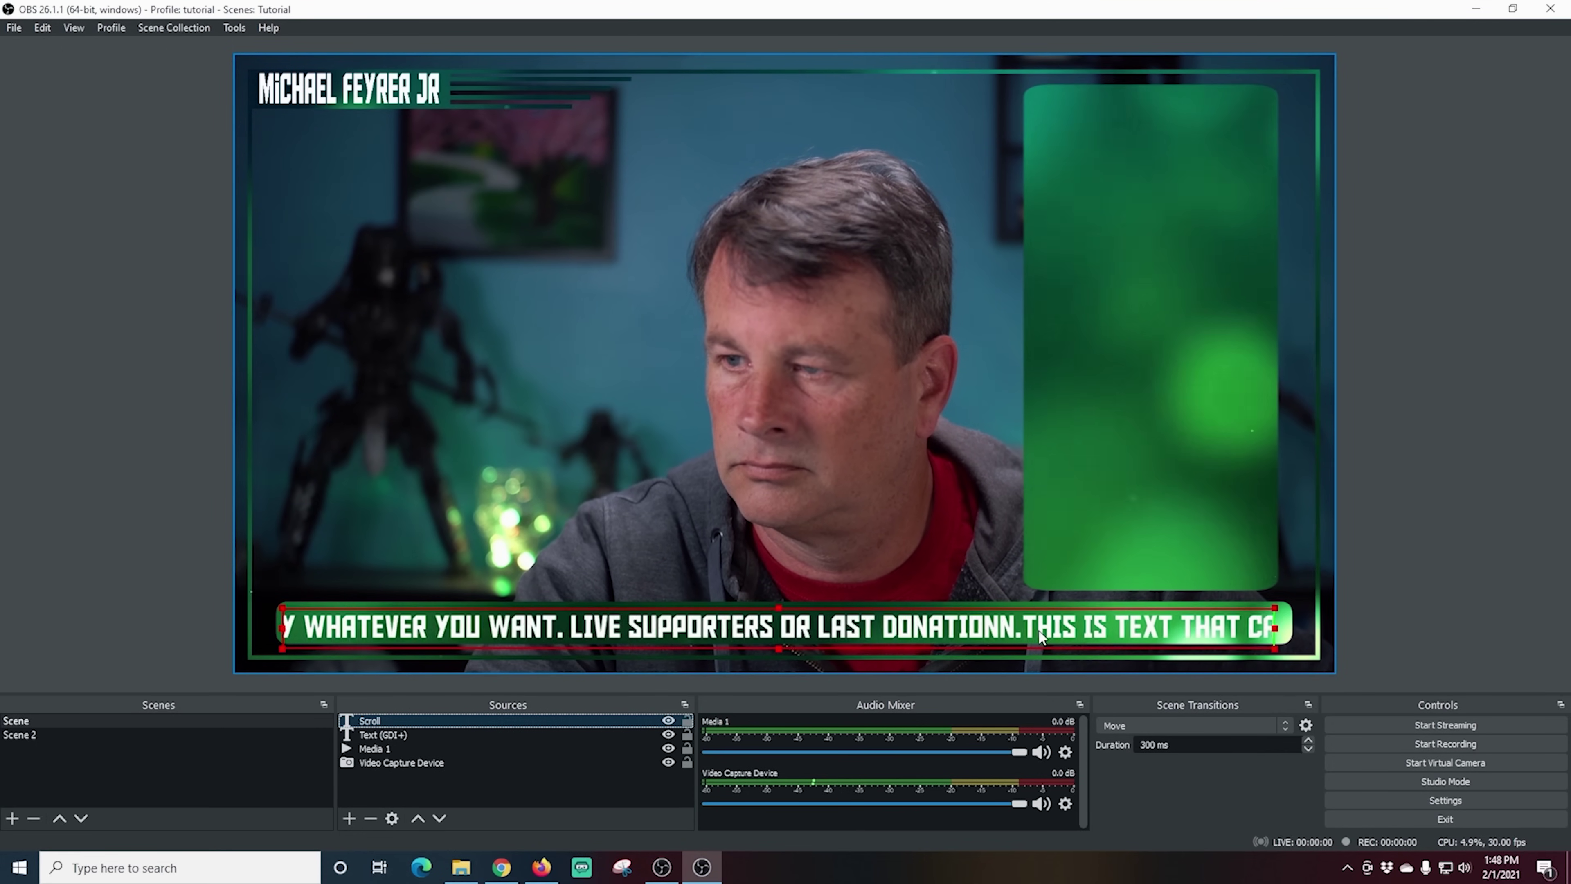
# - Add trailing spaces to the Scroll text and correct its last word to "donation.", then apply the properties
pyautogui.click(433, 720)
pyautogui.rightClick(426, 719)
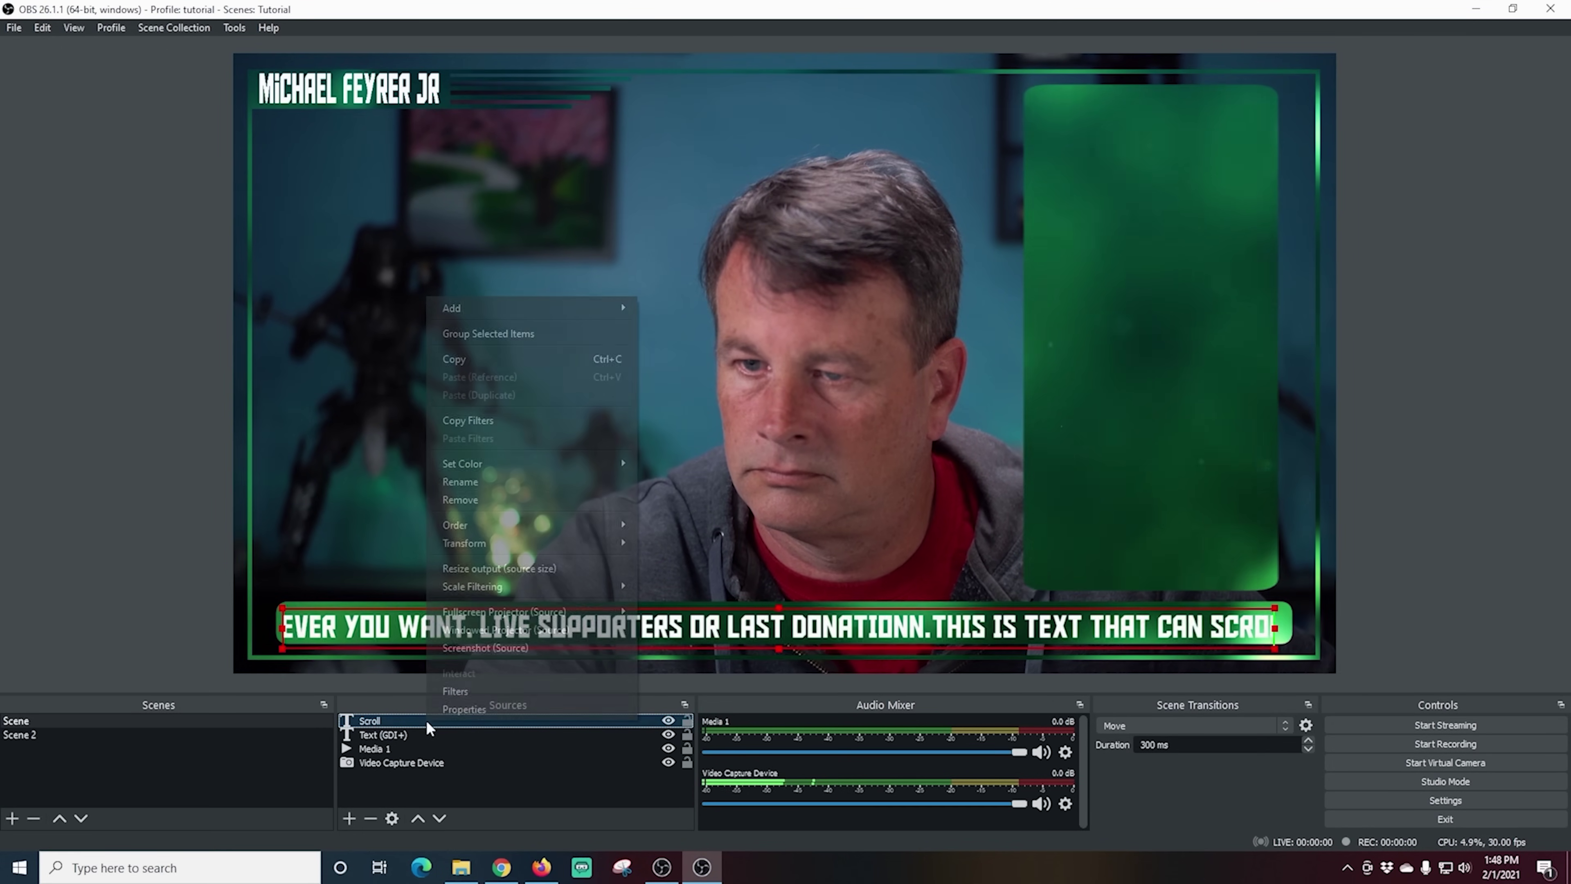
pyautogui.click(485, 703)
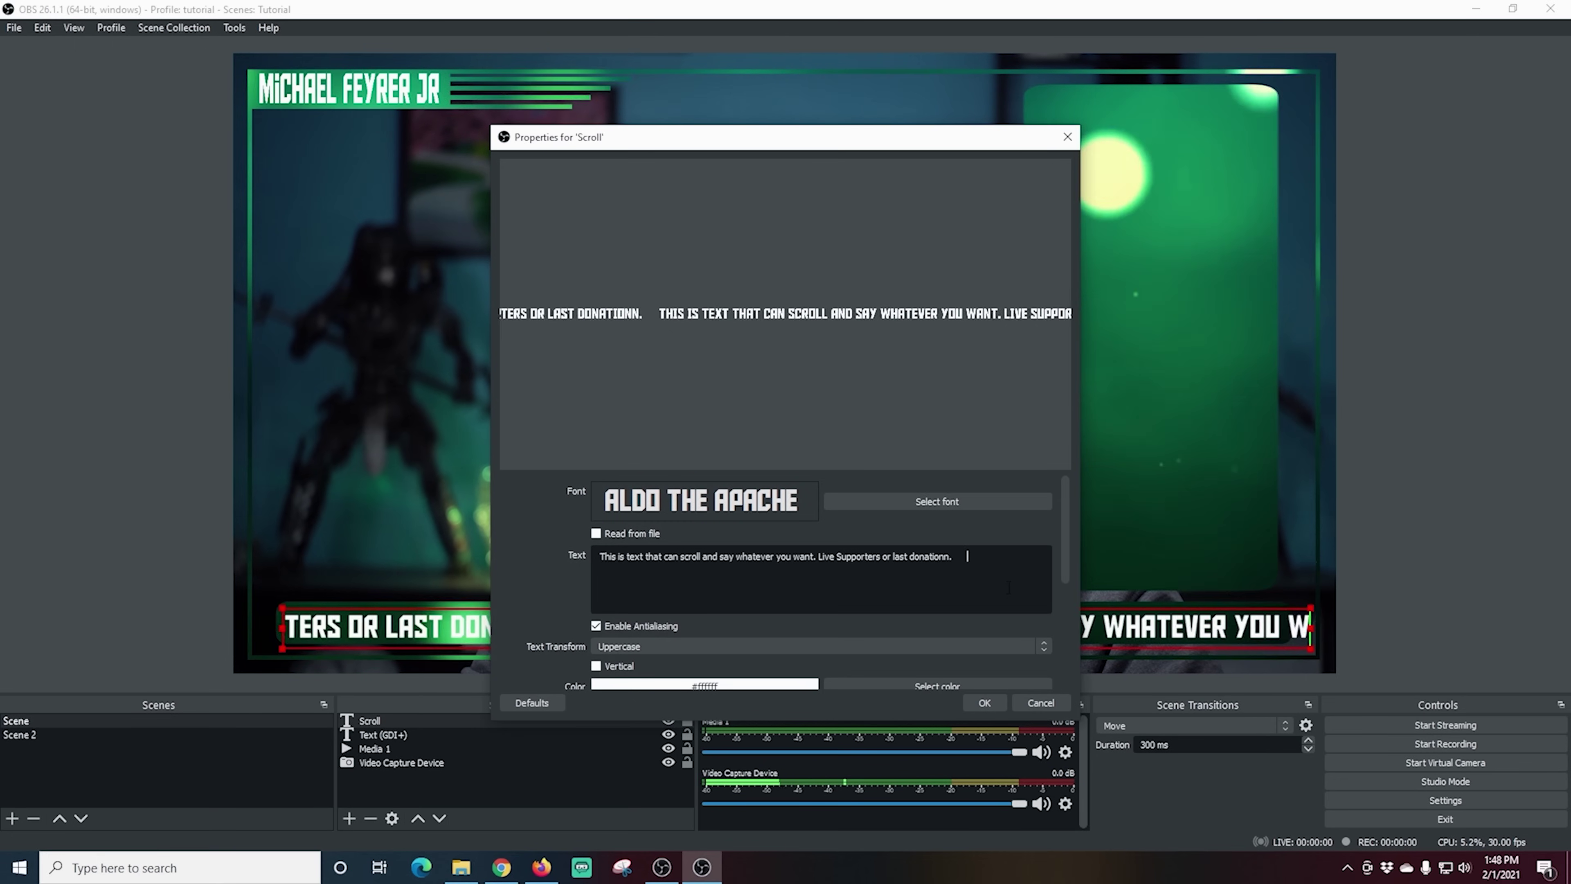
pyautogui.click(944, 556)
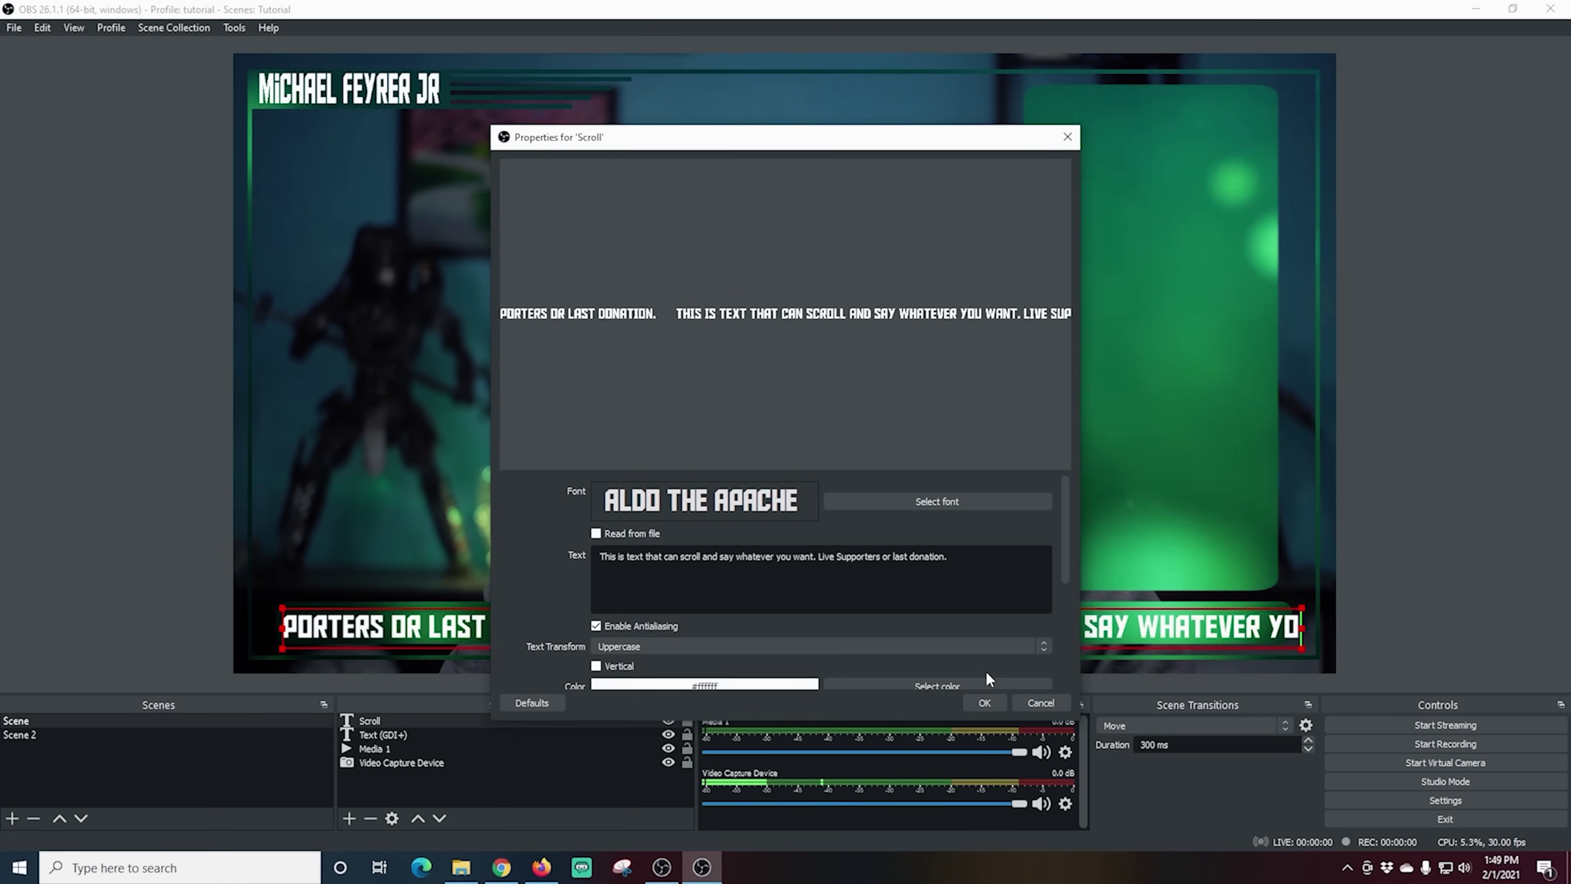
pyautogui.click(984, 702)
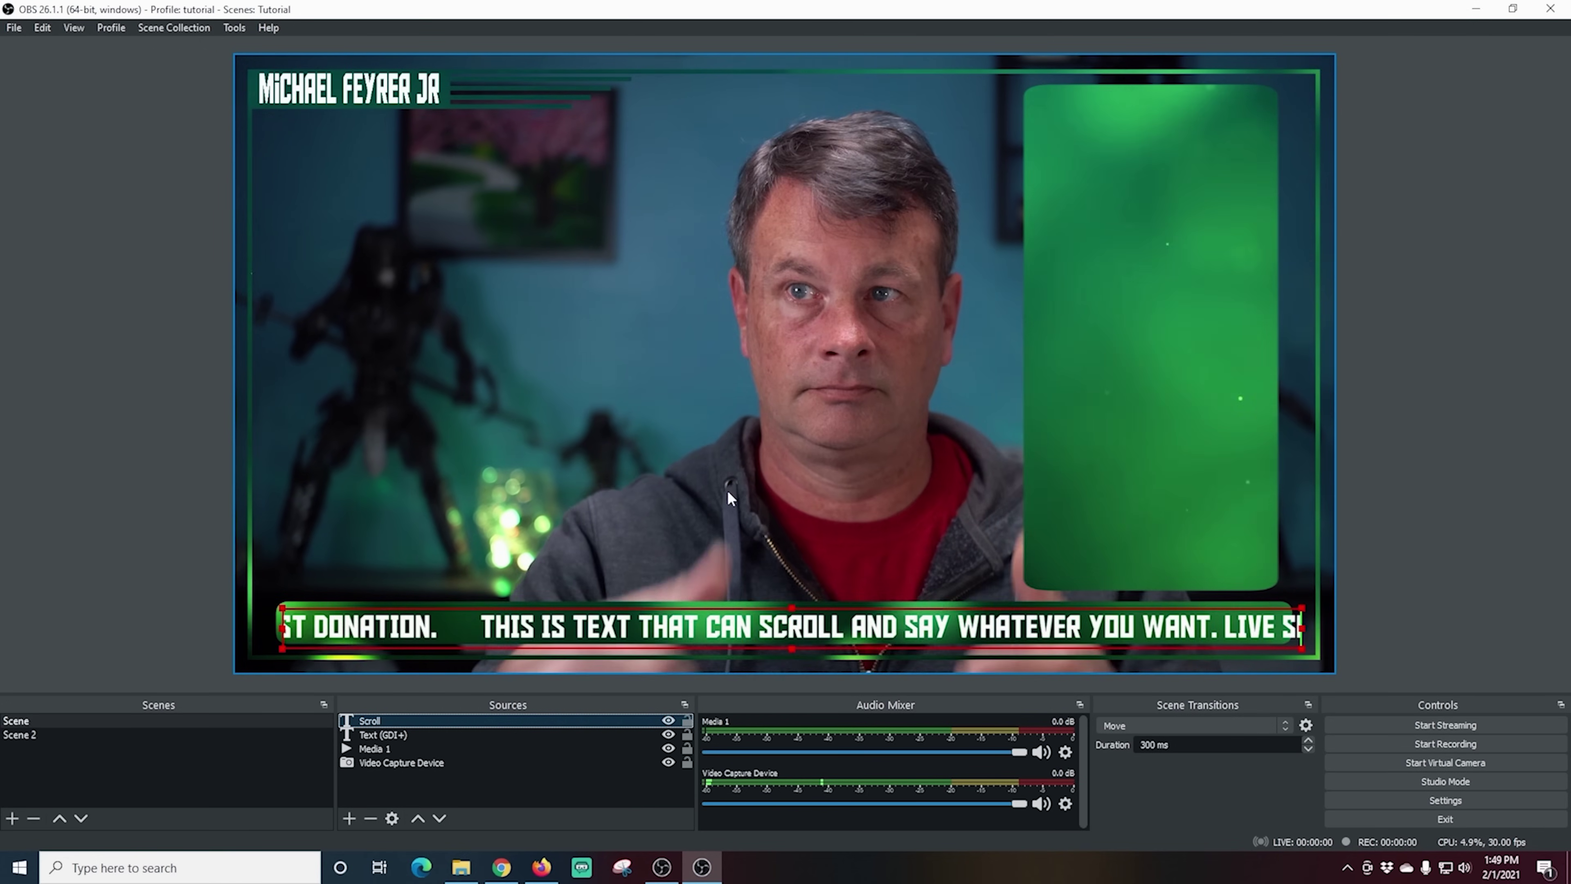
# - Nudge the Scroll text slightly up in the lower bar and crop its right side to end within the bar
pyautogui.click(334, 101)
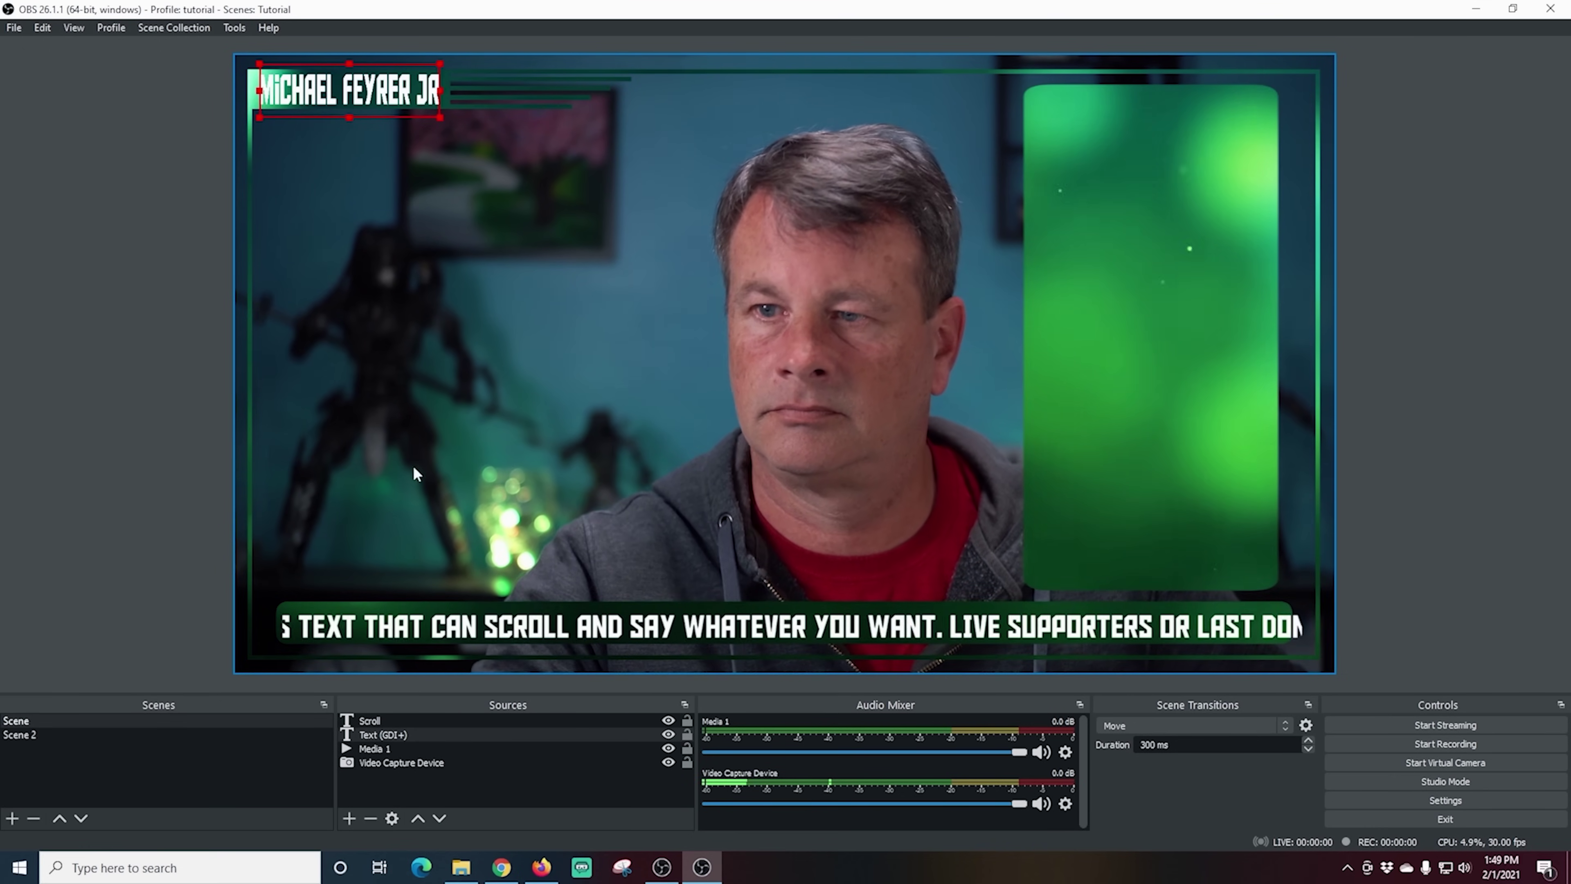
pyautogui.click(802, 632)
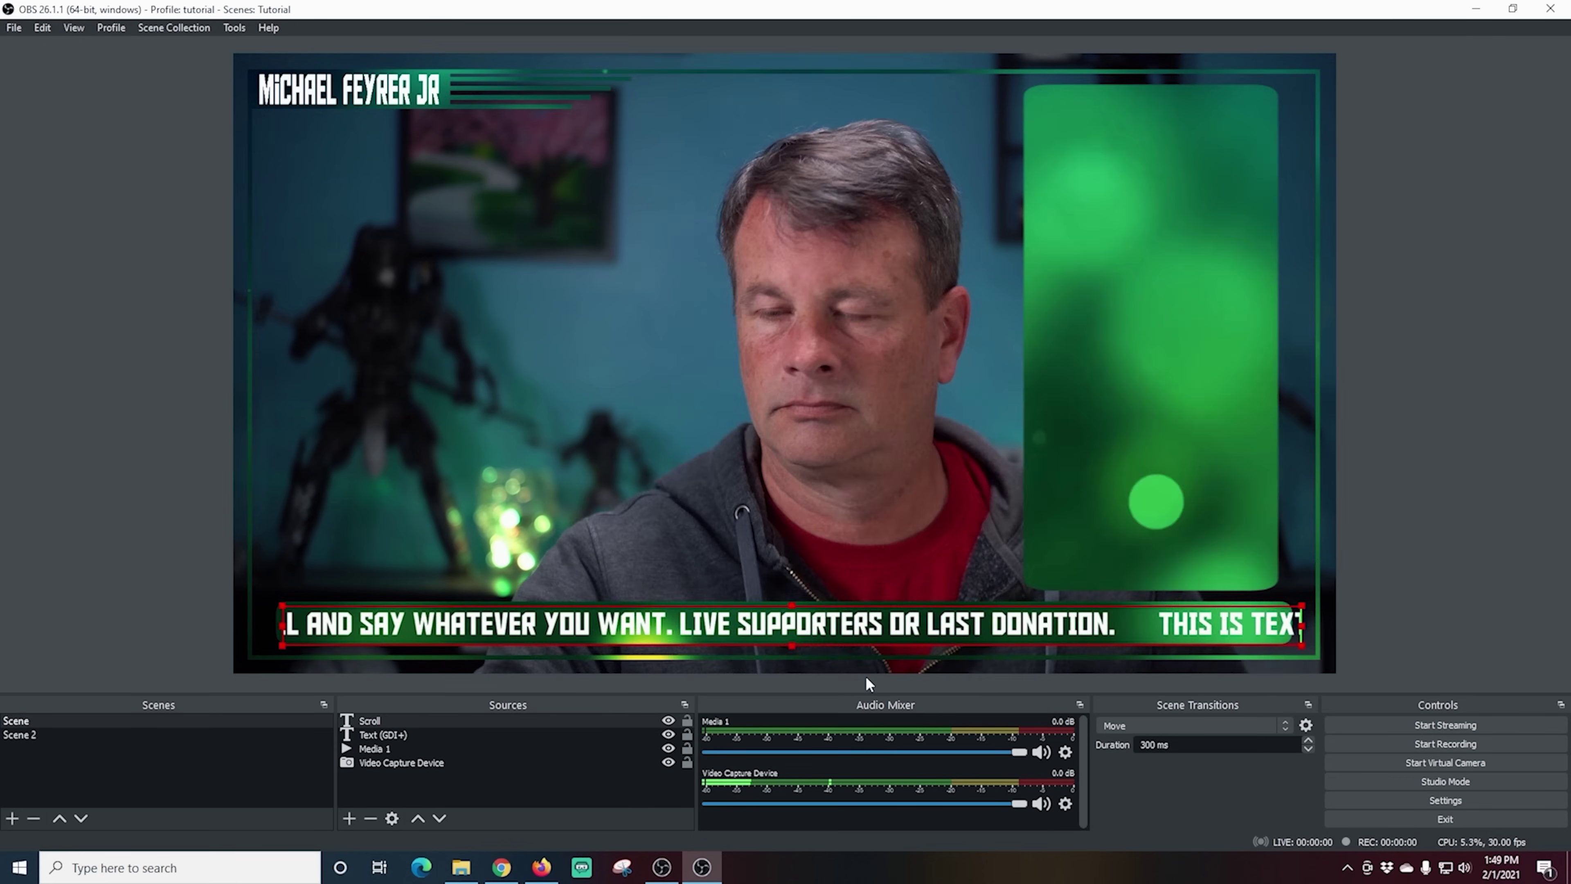
pyautogui.moveTo(1302, 627); pyautogui.dragTo(1277, 628)
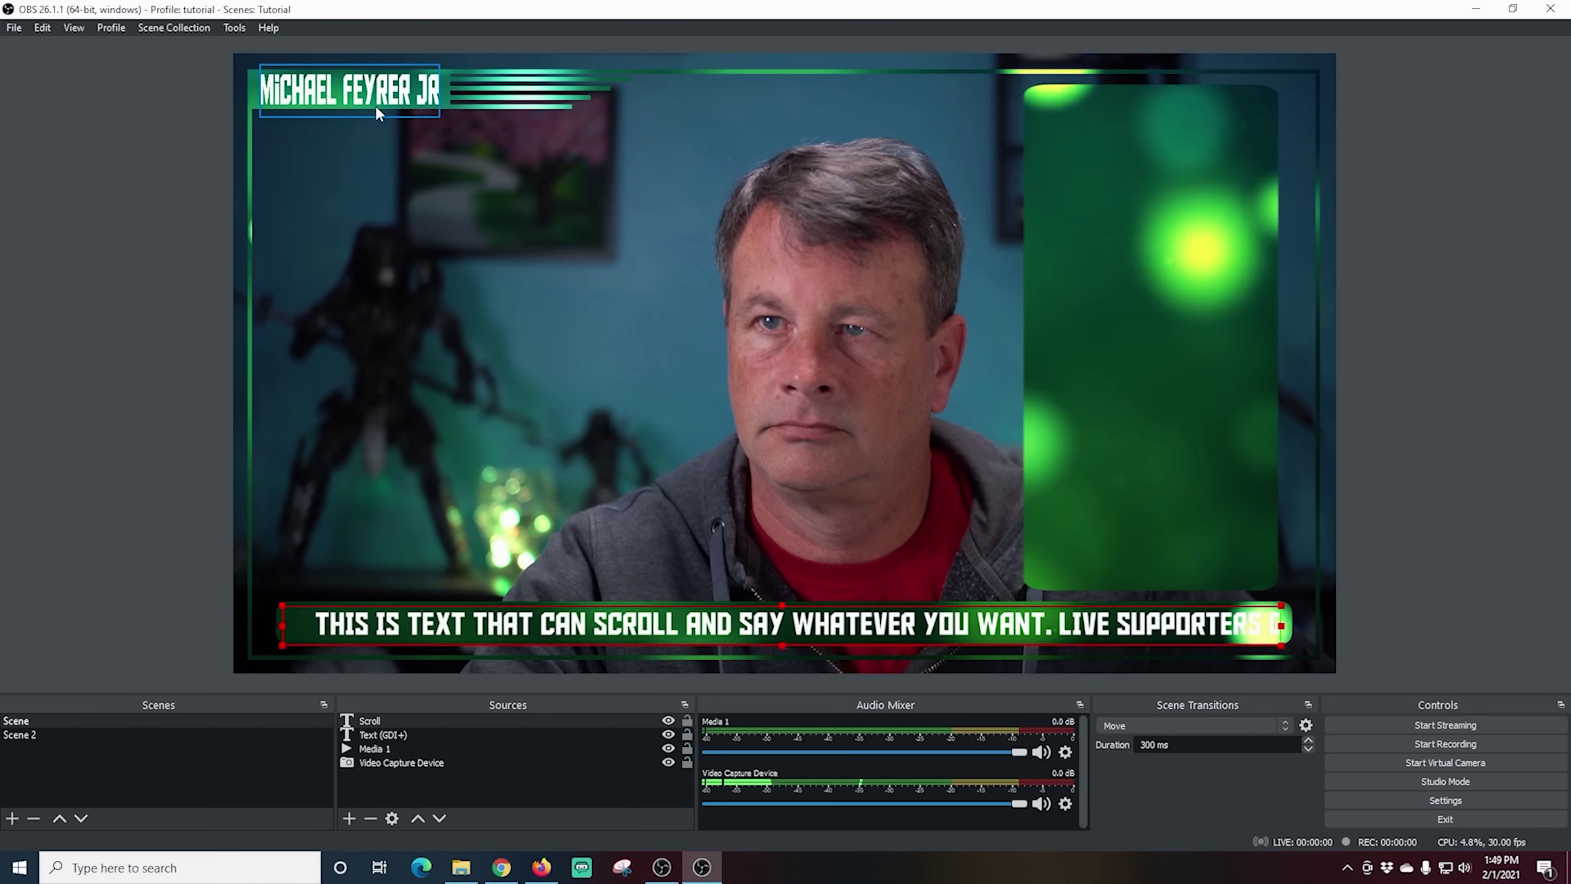
# - Change the name text's color to yellow (#fff70e) in the Text (GDI+) properties
pyautogui.rightClick(398, 731)
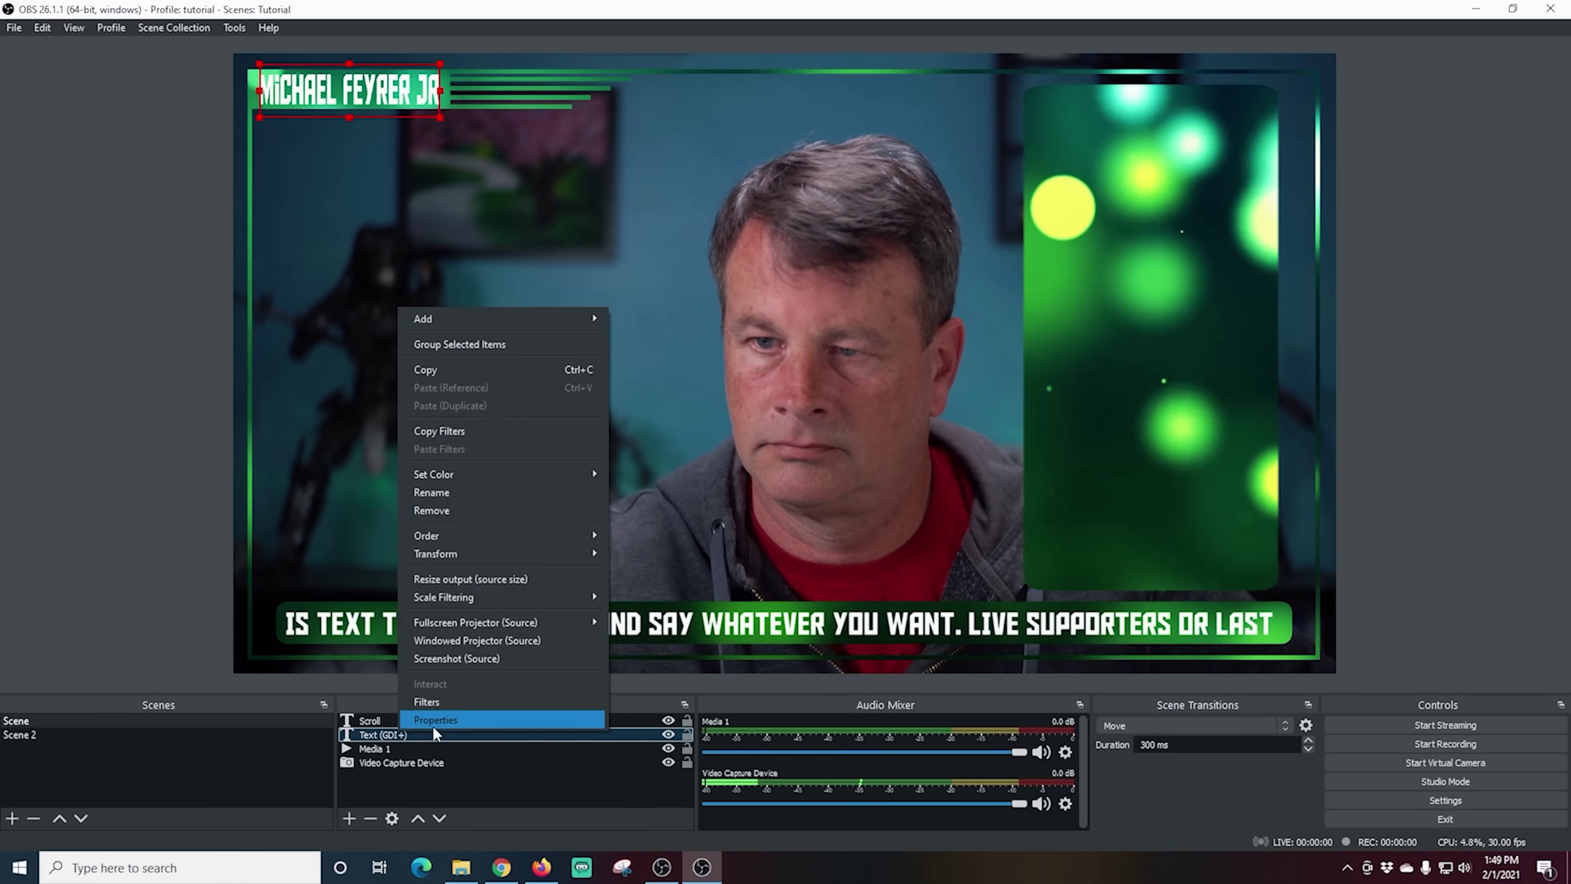
pyautogui.click(461, 713)
pyautogui.scroll(-3, 624, 561)
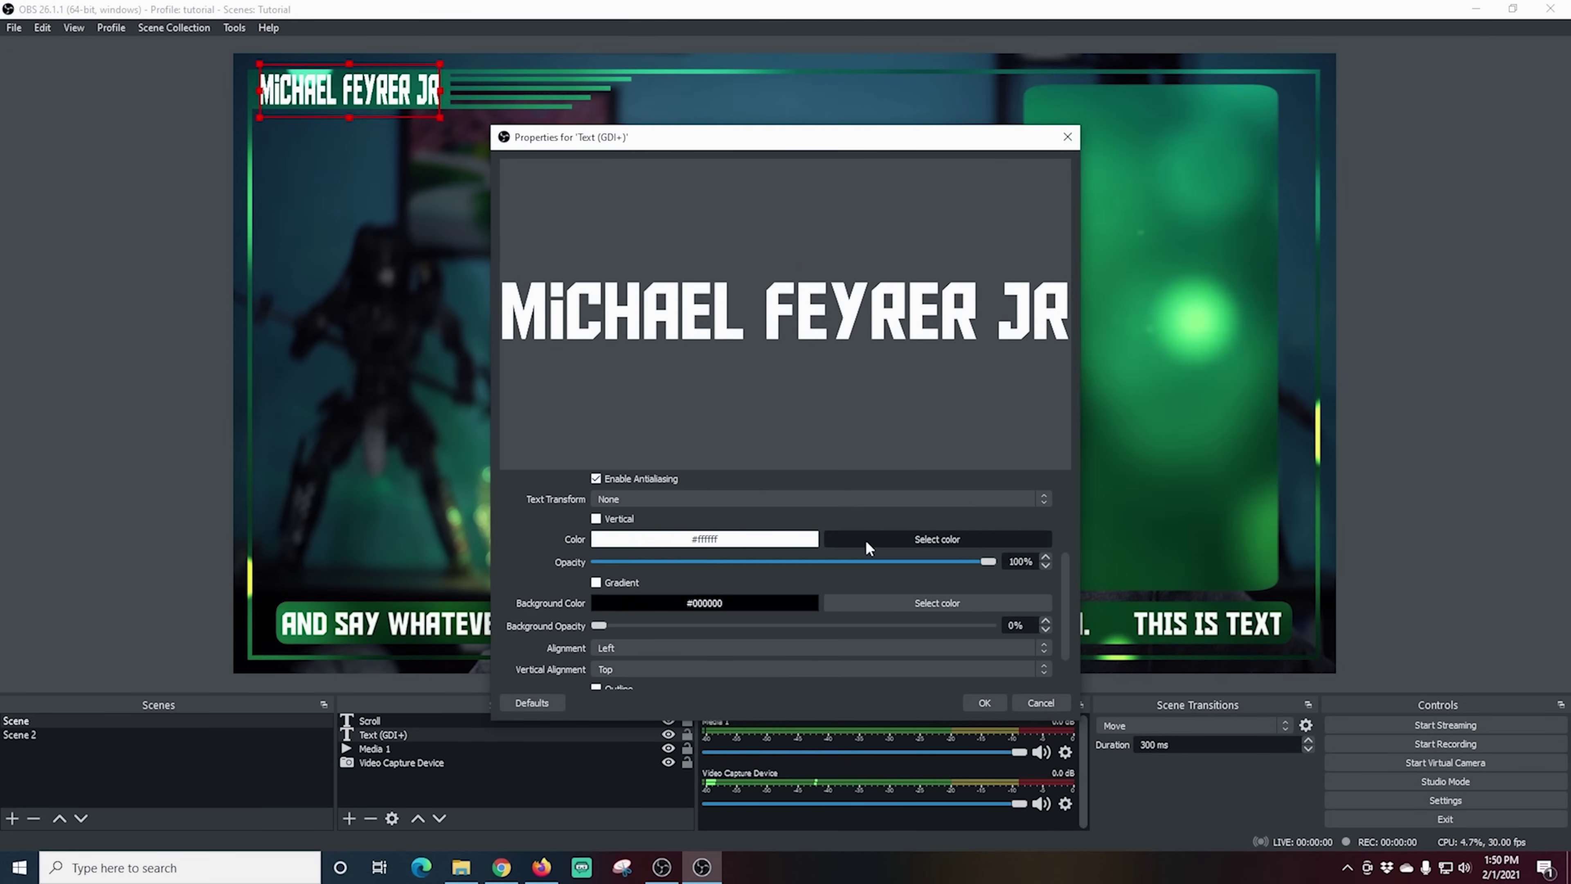
pyautogui.click(866, 541)
pyautogui.click(924, 303)
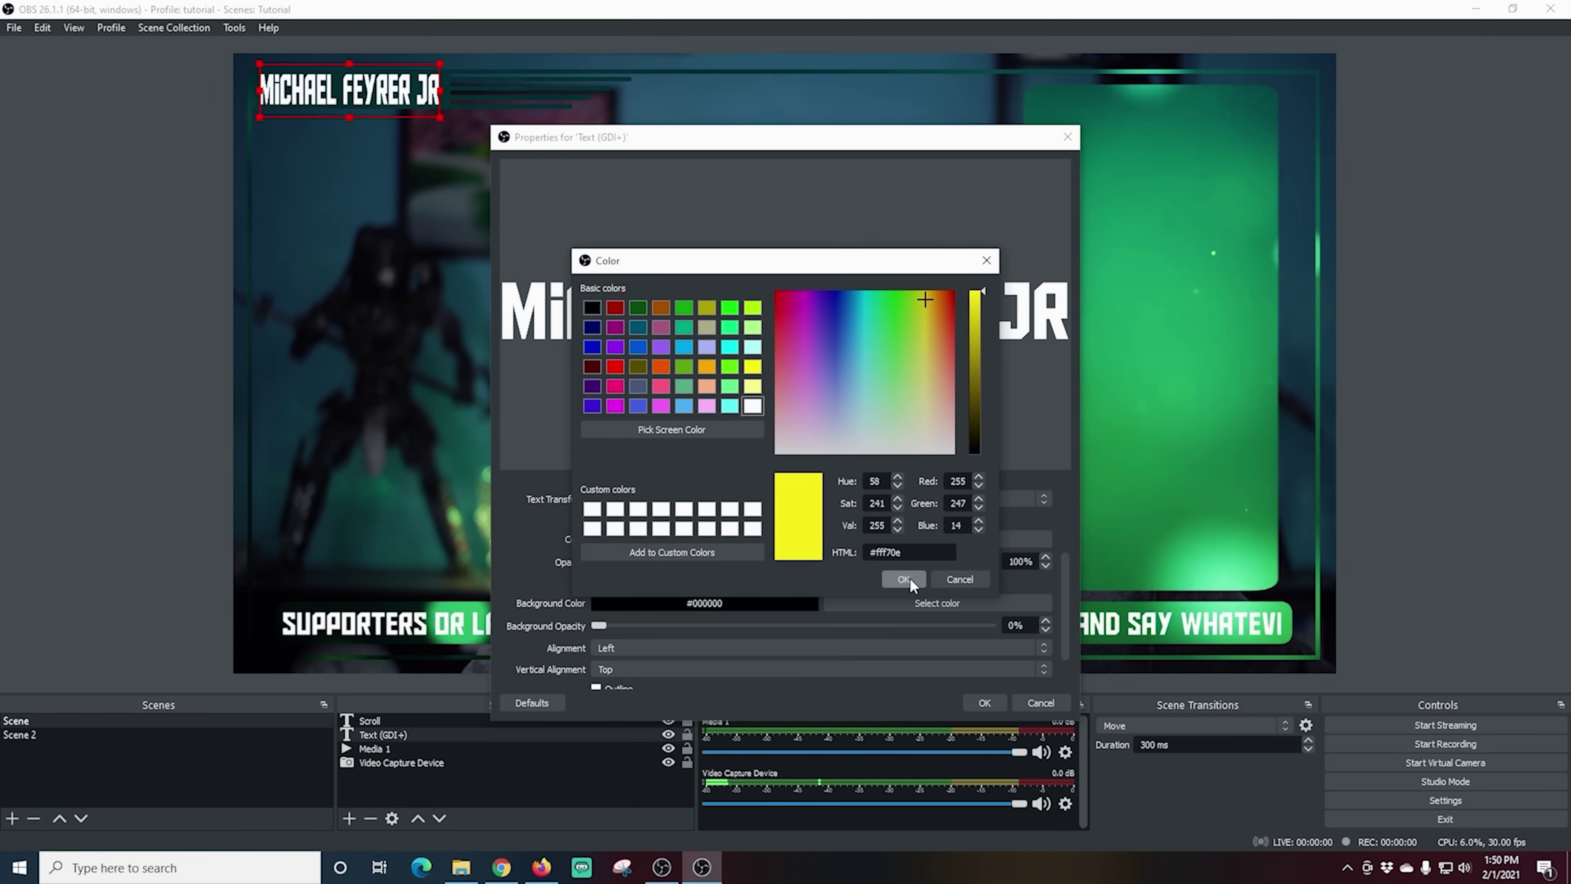
pyautogui.click(905, 578)
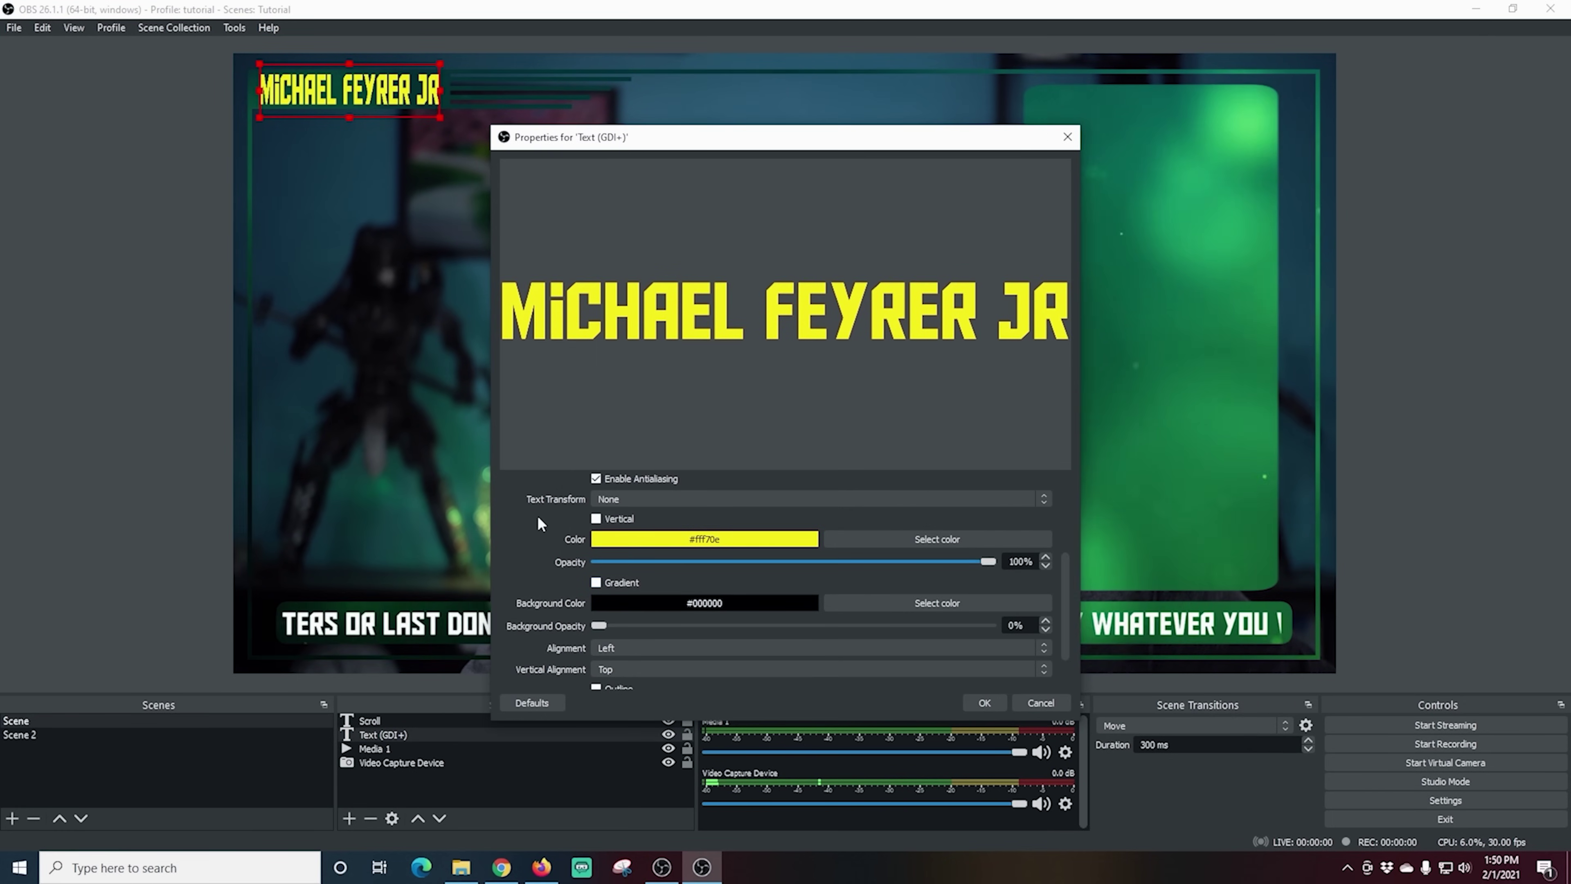
# - Raise the name text's background opacity to 11% and enable its outline
pyautogui.scroll(-1, 537, 527)
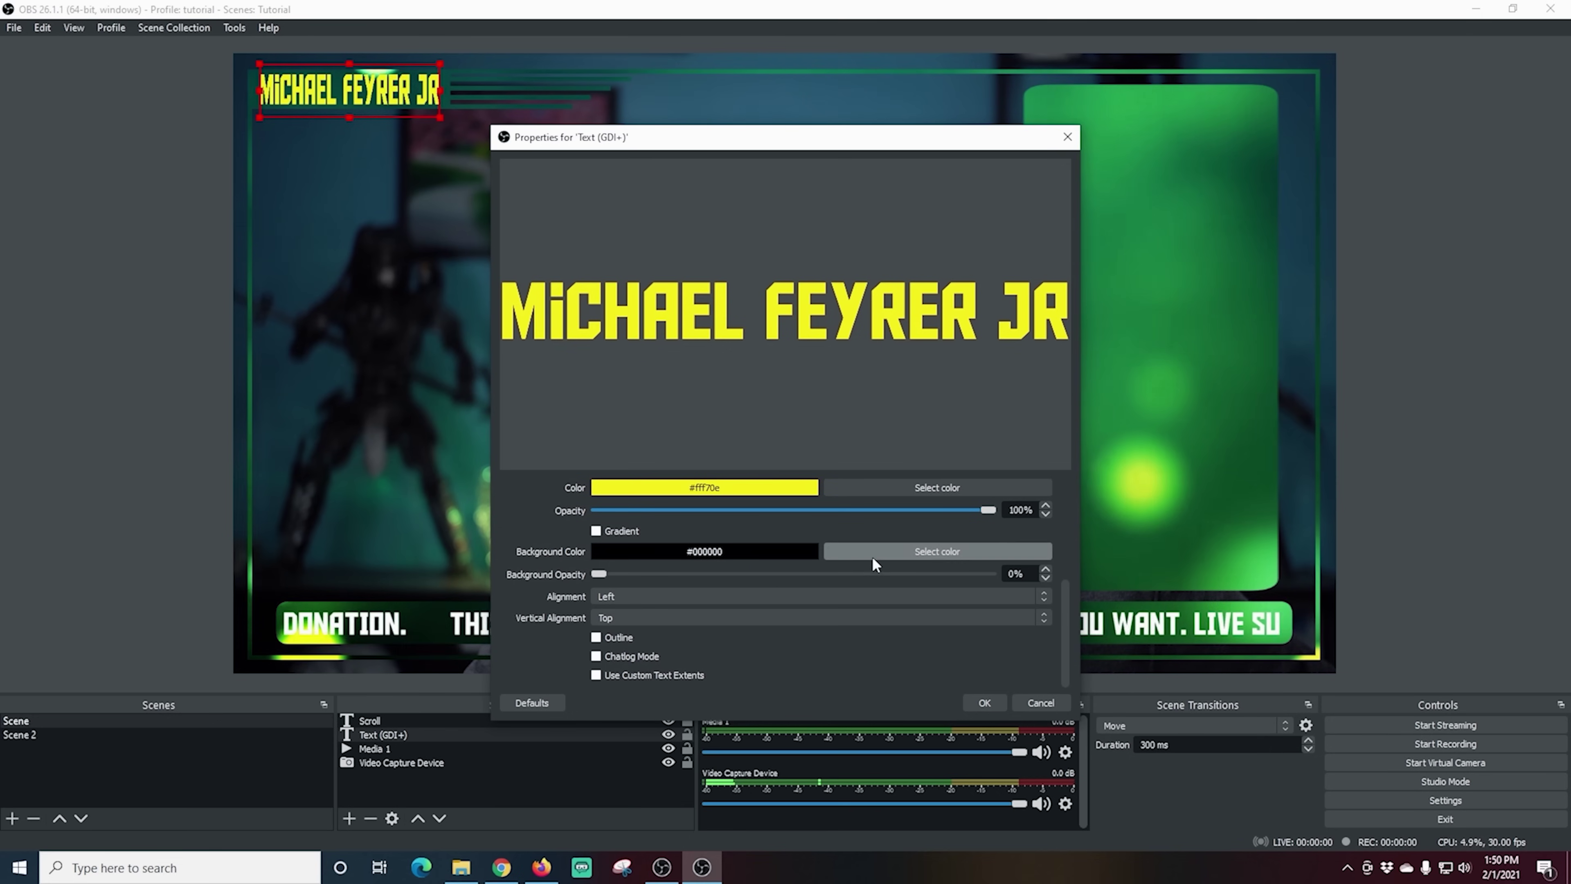
pyautogui.click(868, 559)
pyautogui.click(900, 574)
pyautogui.moveTo(606, 574); pyautogui.dragTo(644, 613)
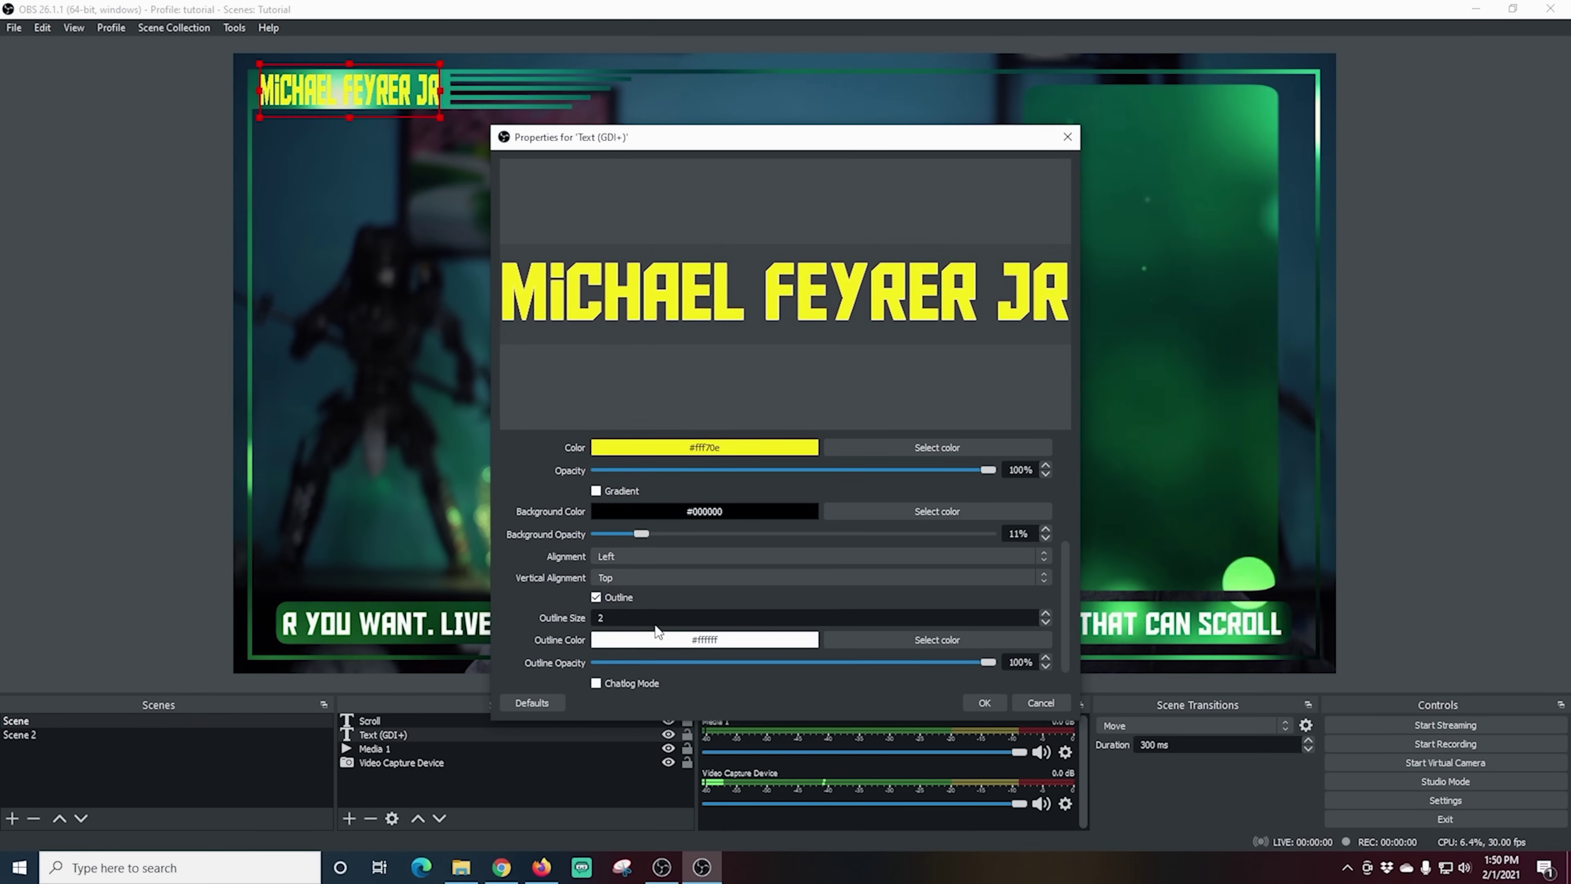
# - Set the name text's outline color to black (#000000) and outline size to 18, and apply the properties
pyautogui.scroll(-1, 580, 556)
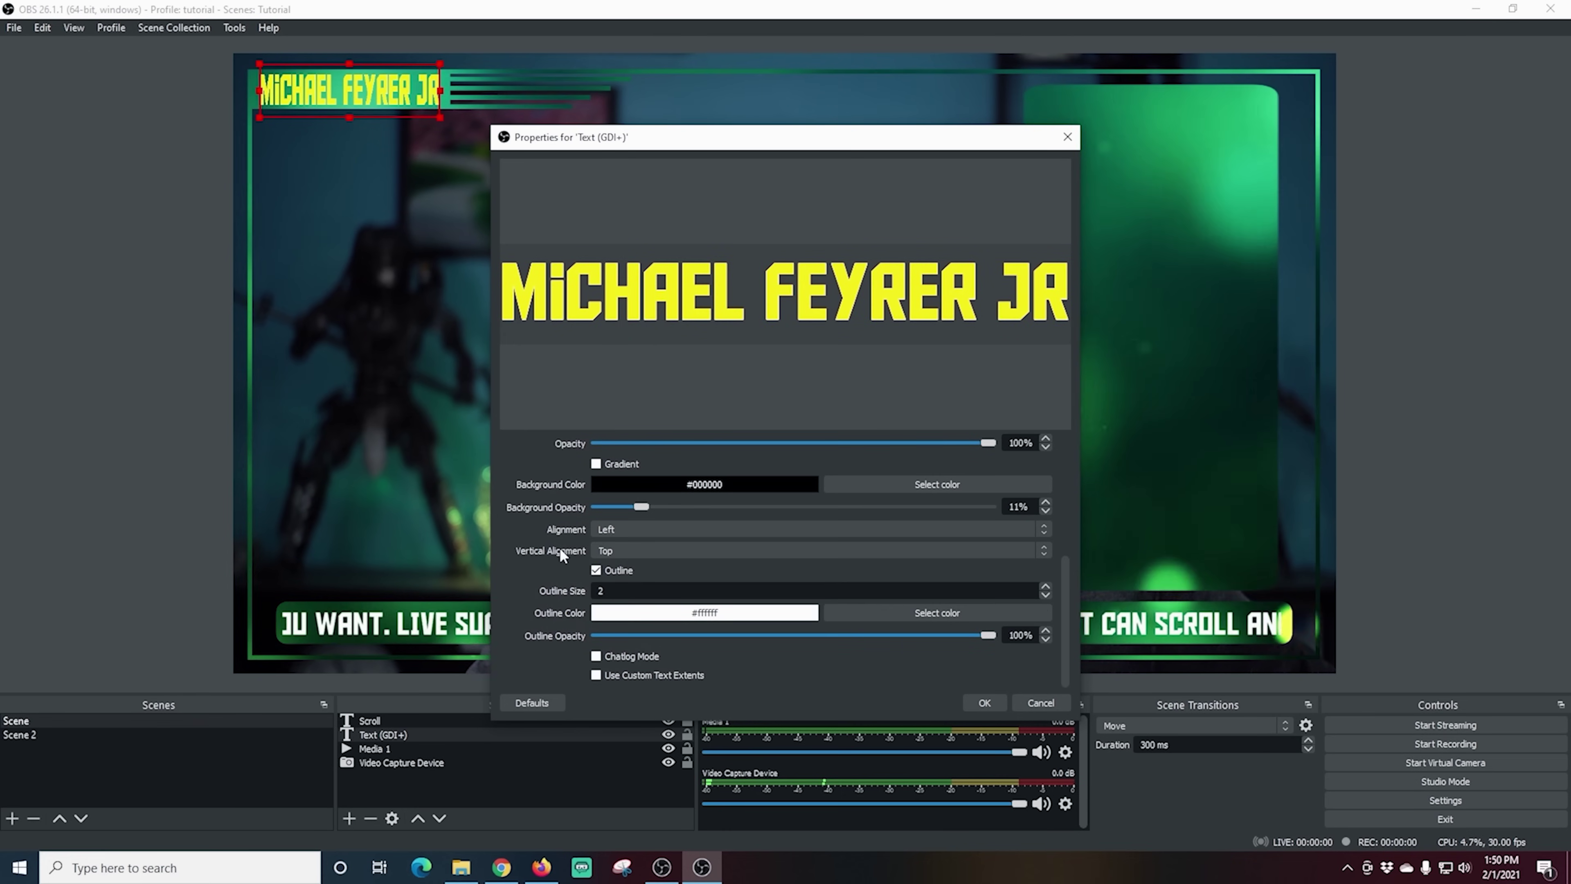
pyautogui.click(870, 614)
pyautogui.moveTo(975, 424); pyautogui.dragTo(979, 482)
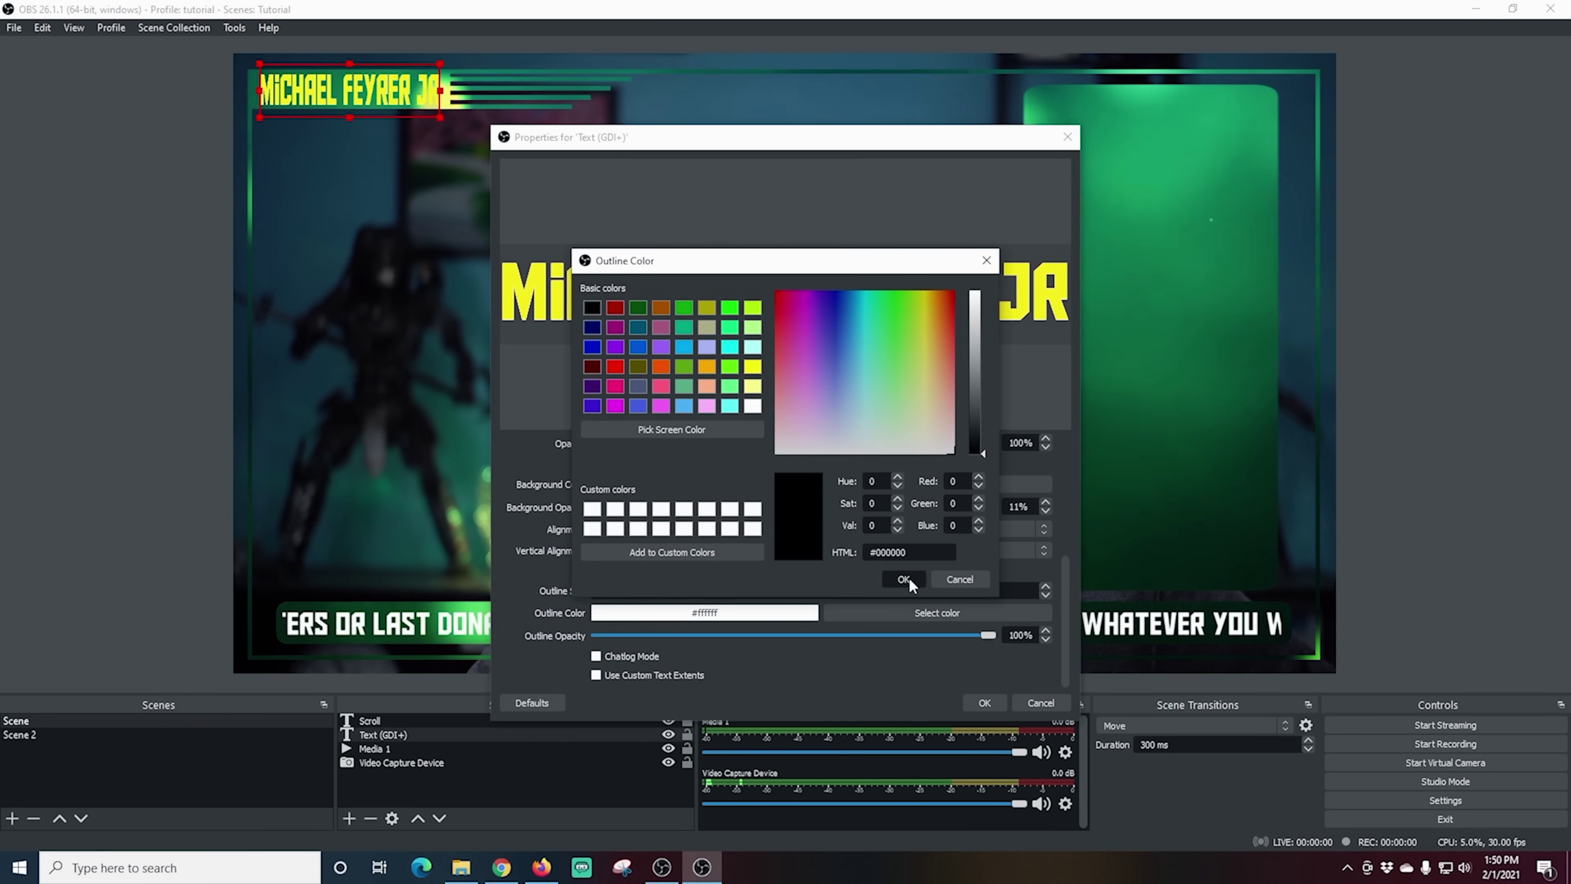
pyautogui.click(904, 580)
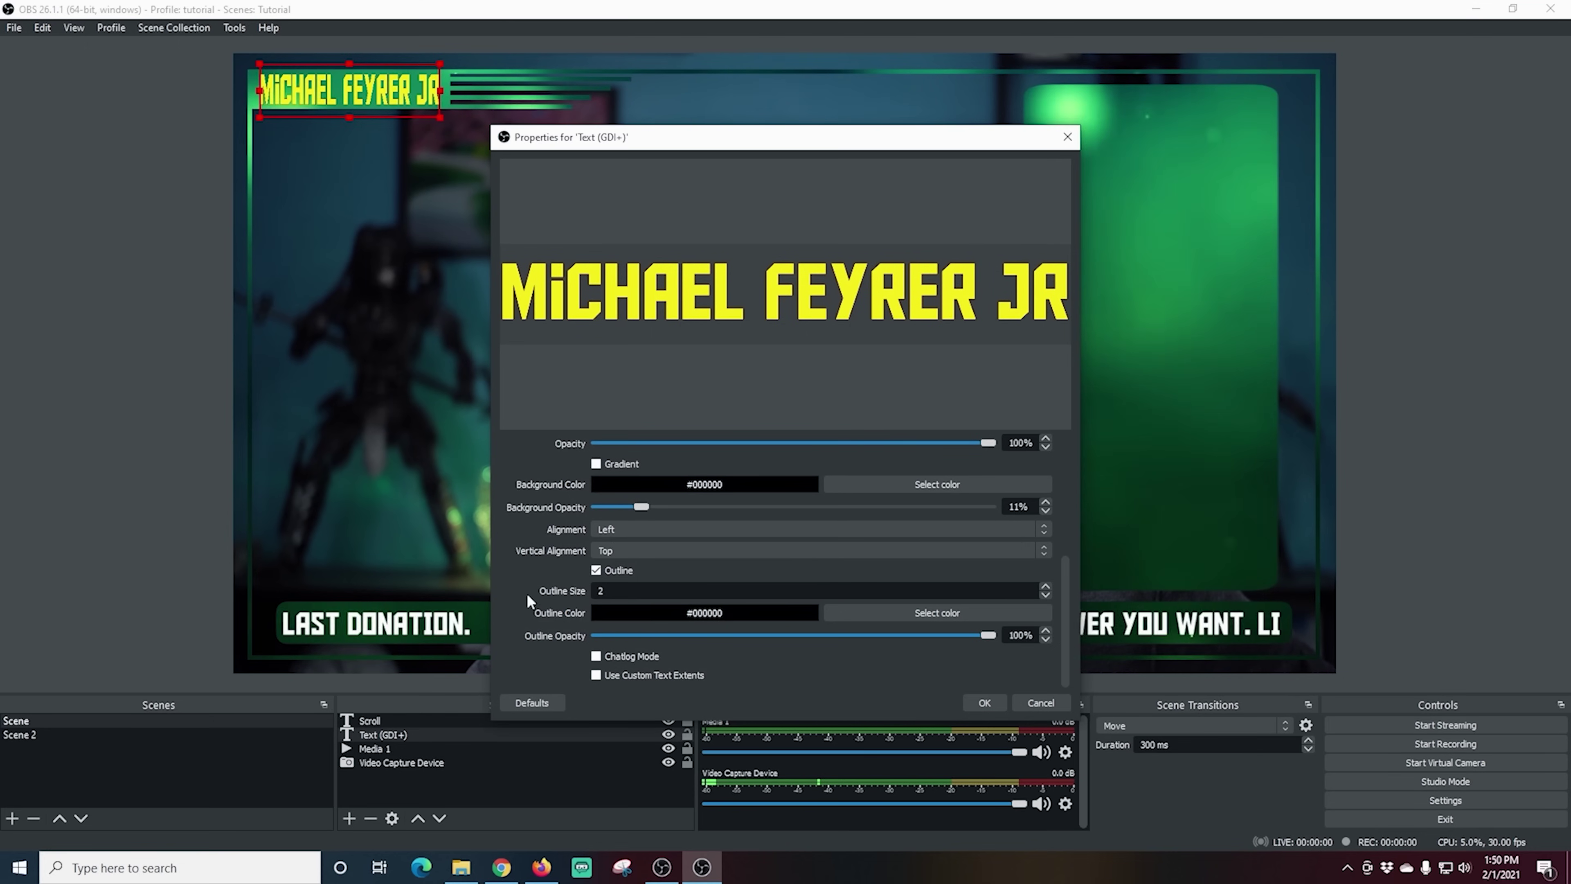
pyautogui.scroll(16, 1046, 585)
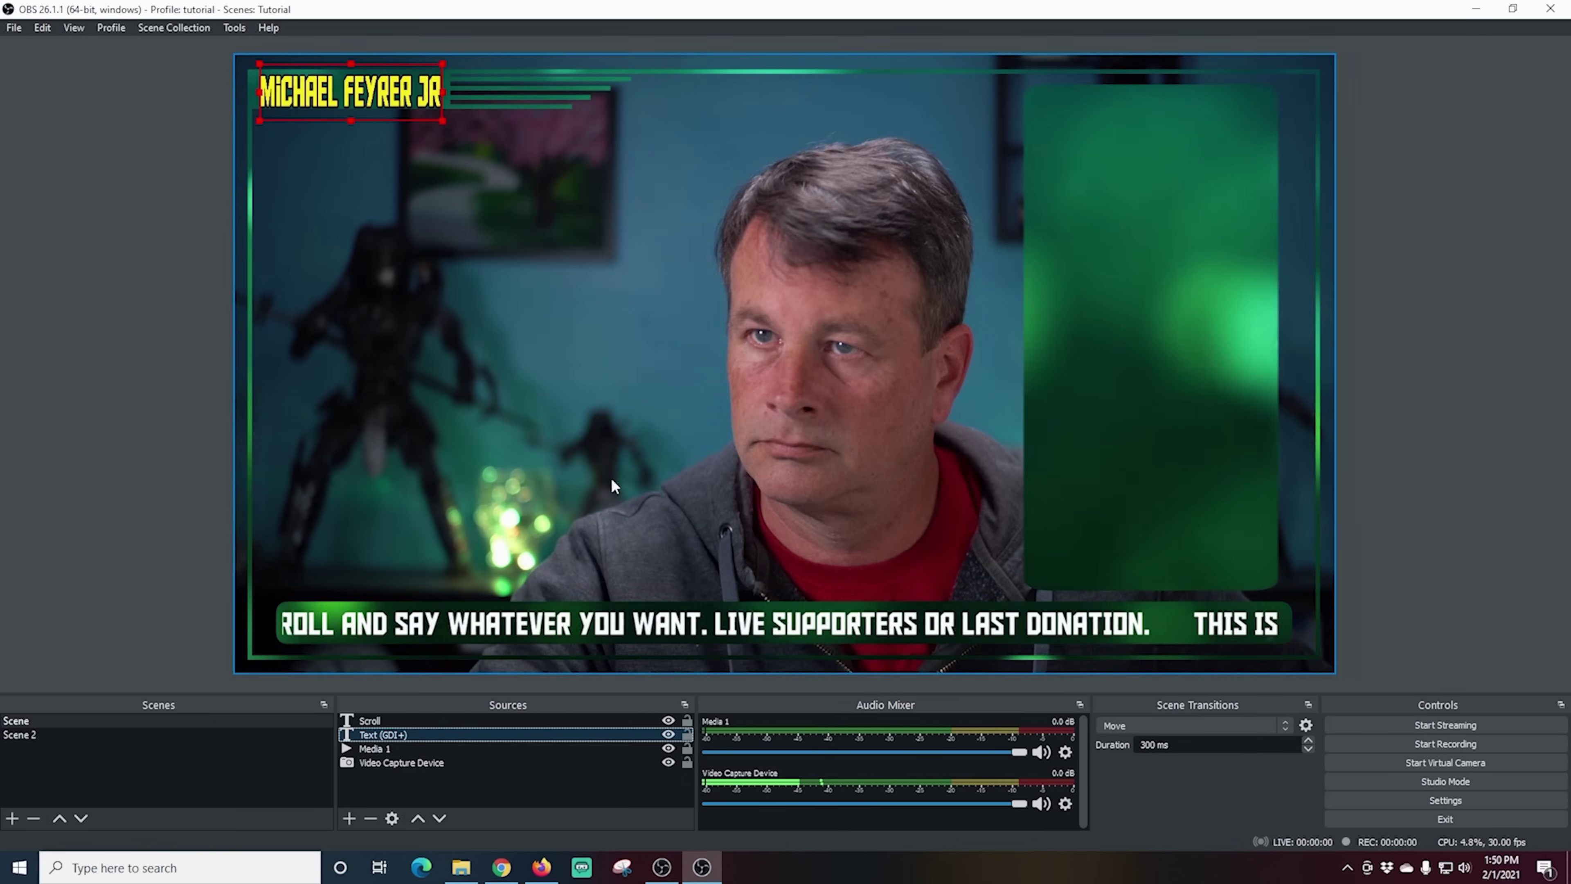
# - Nudge the name text slightly upward to center it vertically in the upper bar, then deselect it
pyautogui.click(371, 100)
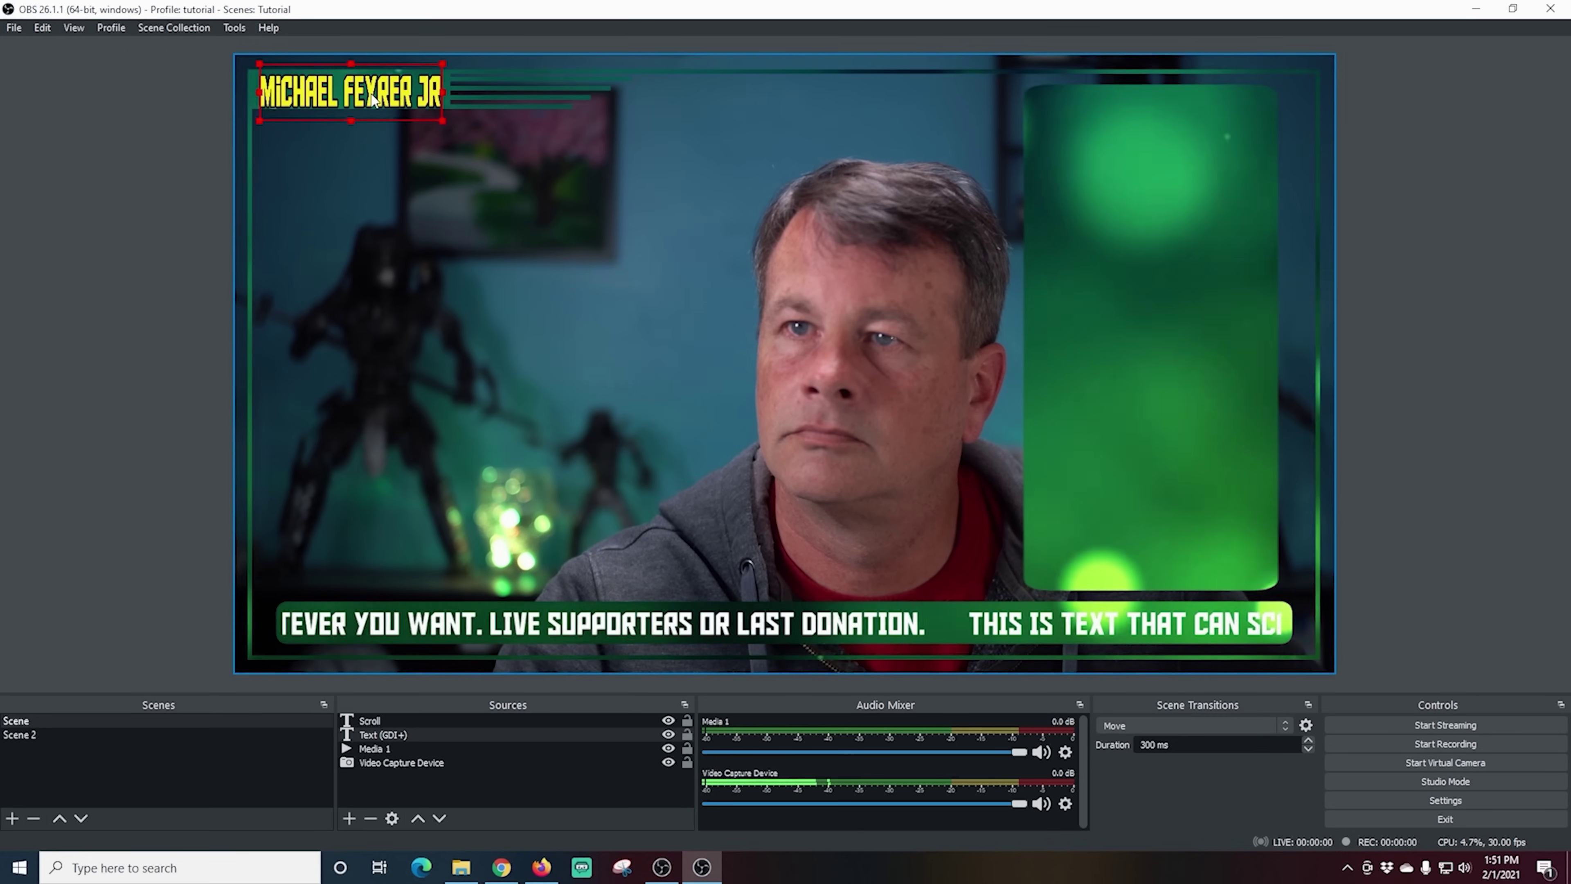
pyautogui.press('Up')
pyautogui.press('Up')
pyautogui.press('Up')
pyautogui.press('Up')
pyautogui.press('Up')
pyautogui.press('Up')
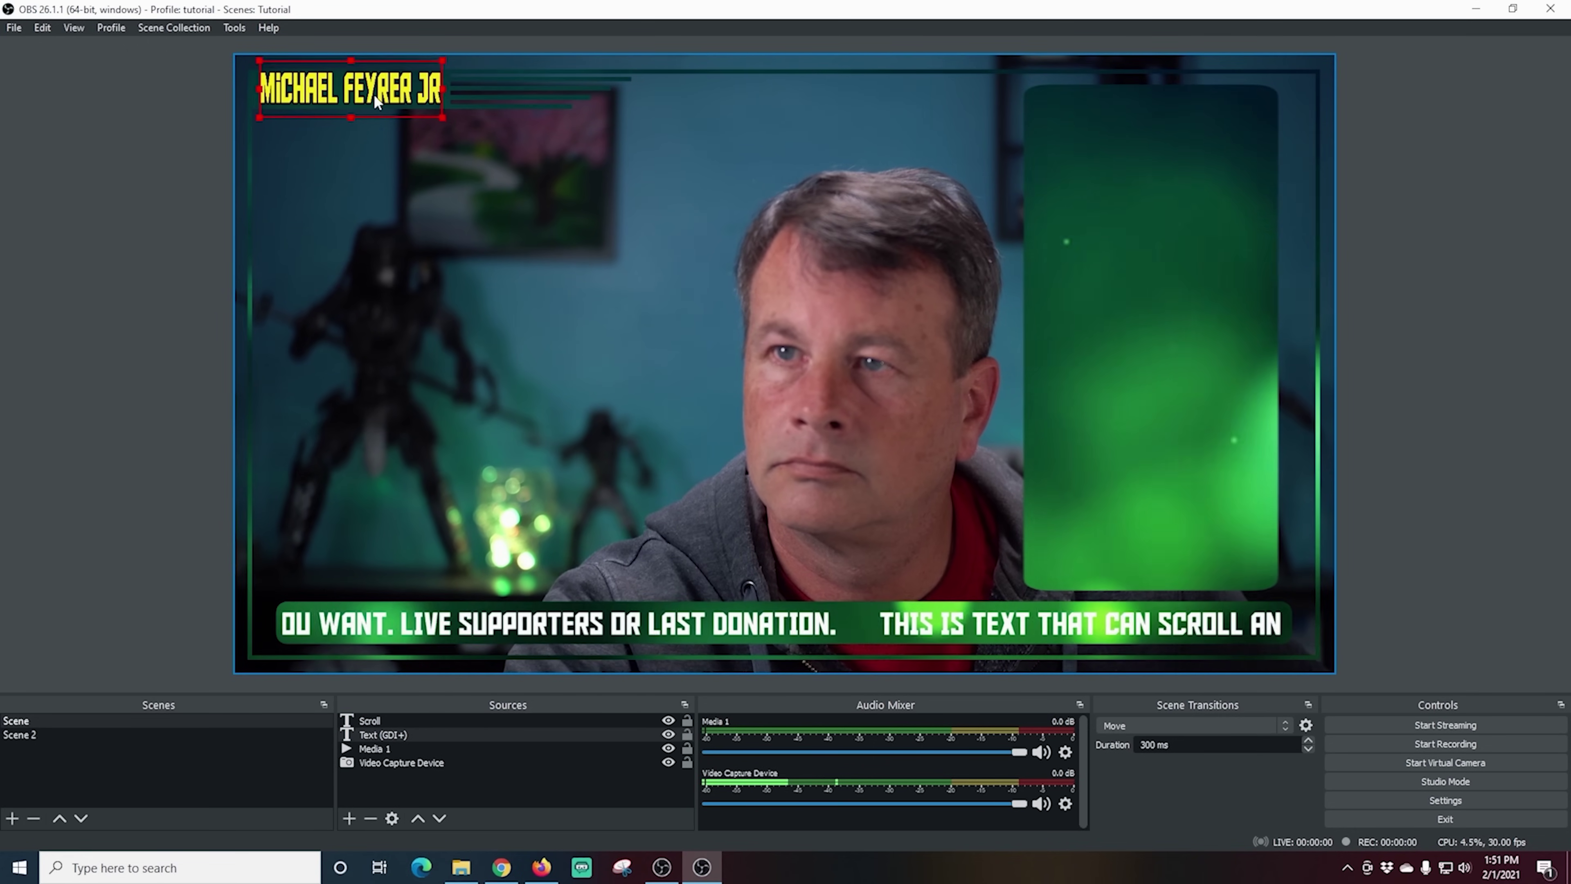
pyautogui.press('Down')
pyautogui.press('Down')
pyautogui.press('Down')
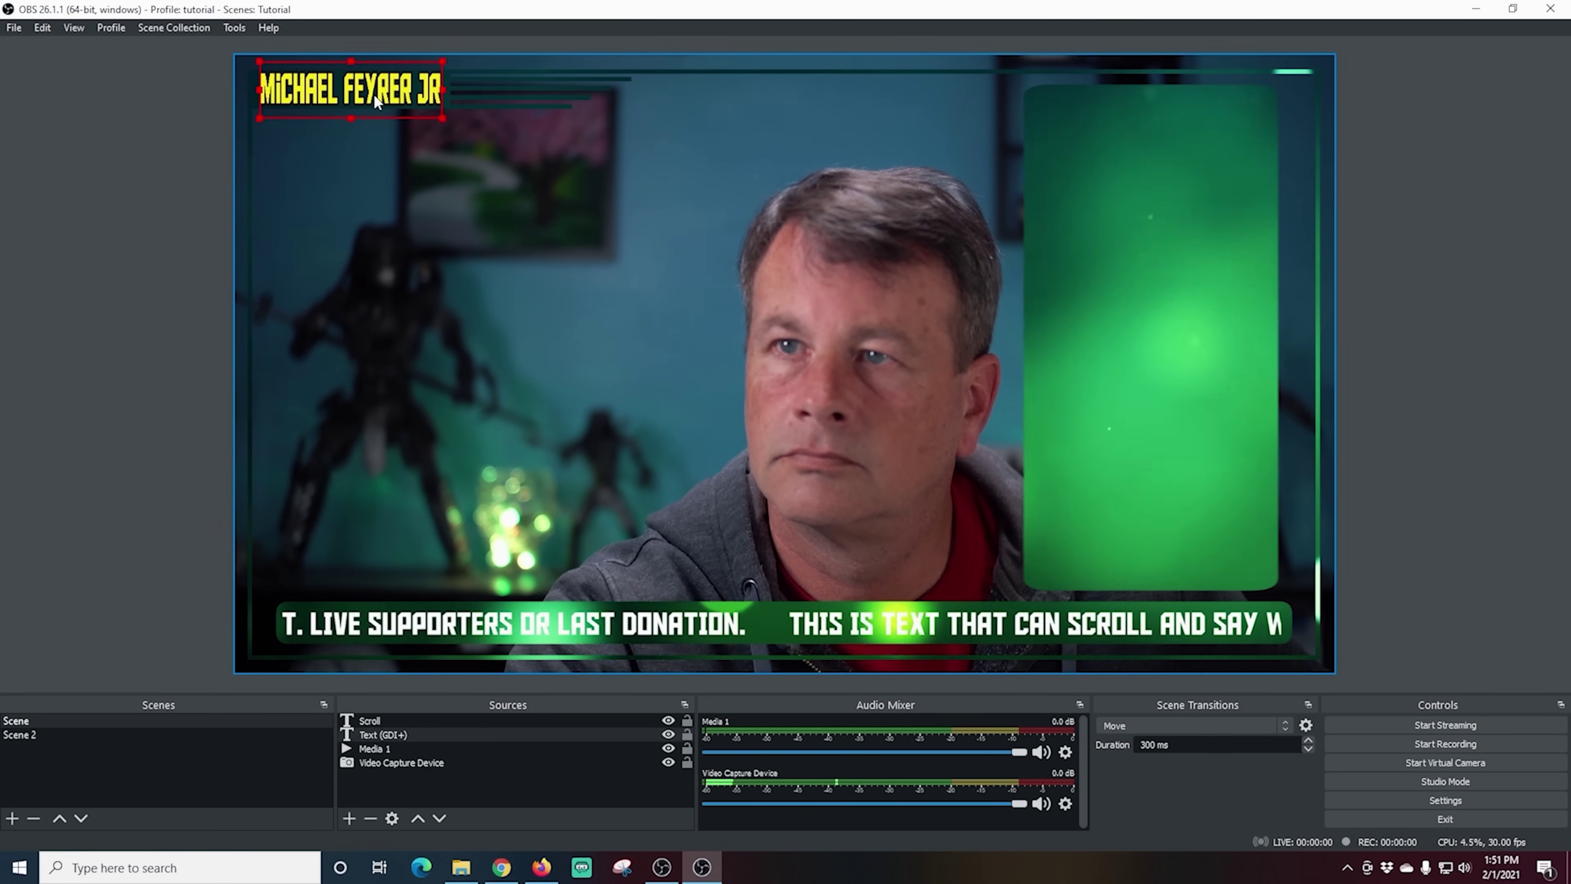
pyautogui.click(454, 172)
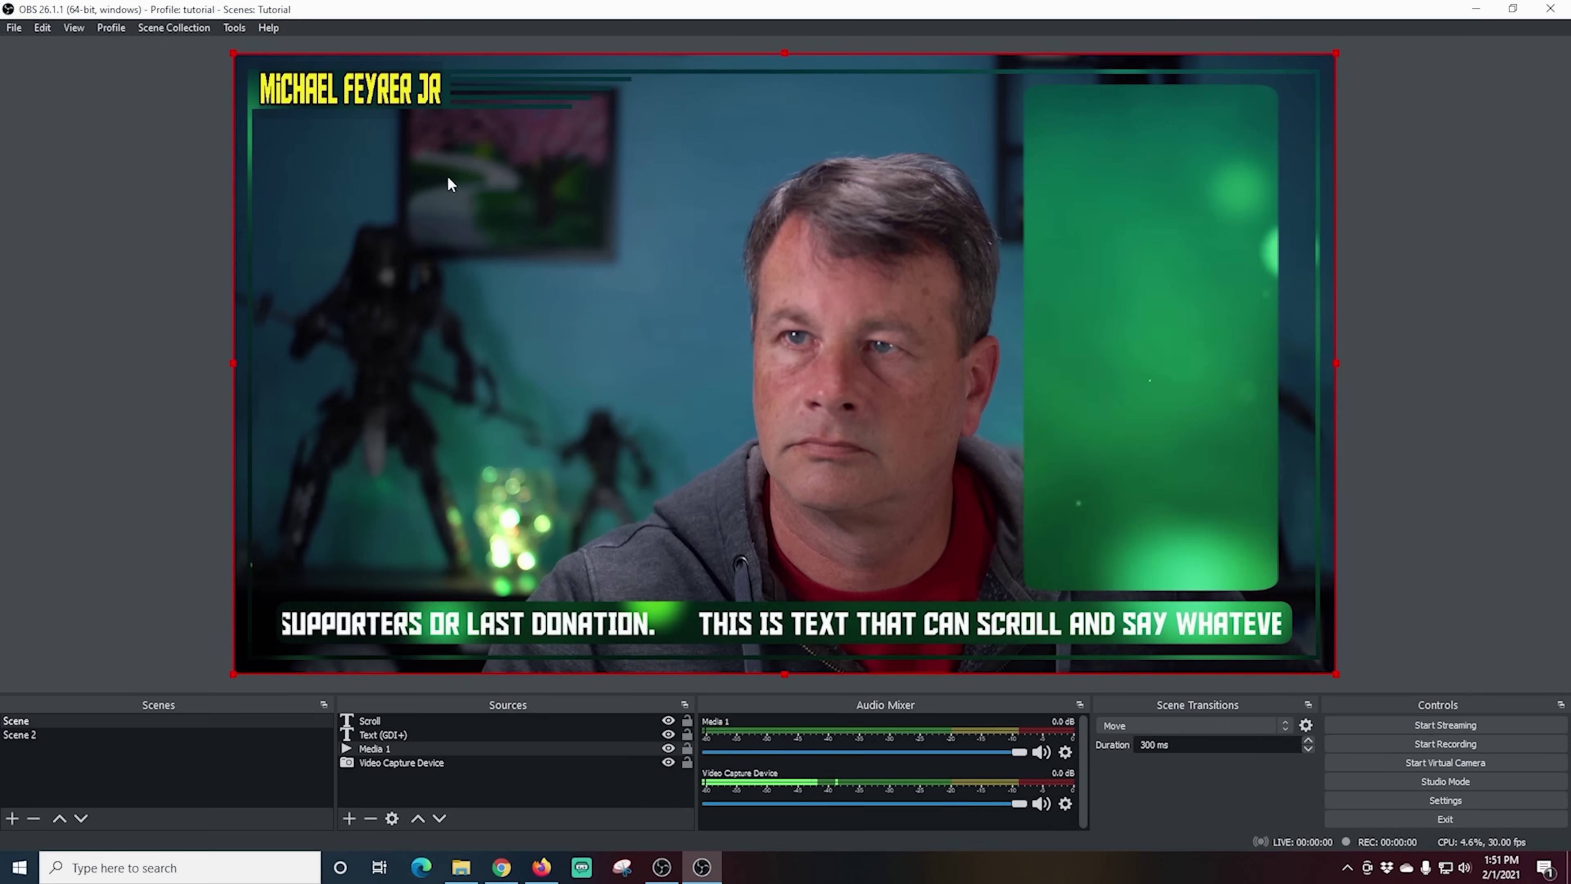
# - Set the name text's background opacity to 0% and apply the properties
pyautogui.rightClick(407, 735)
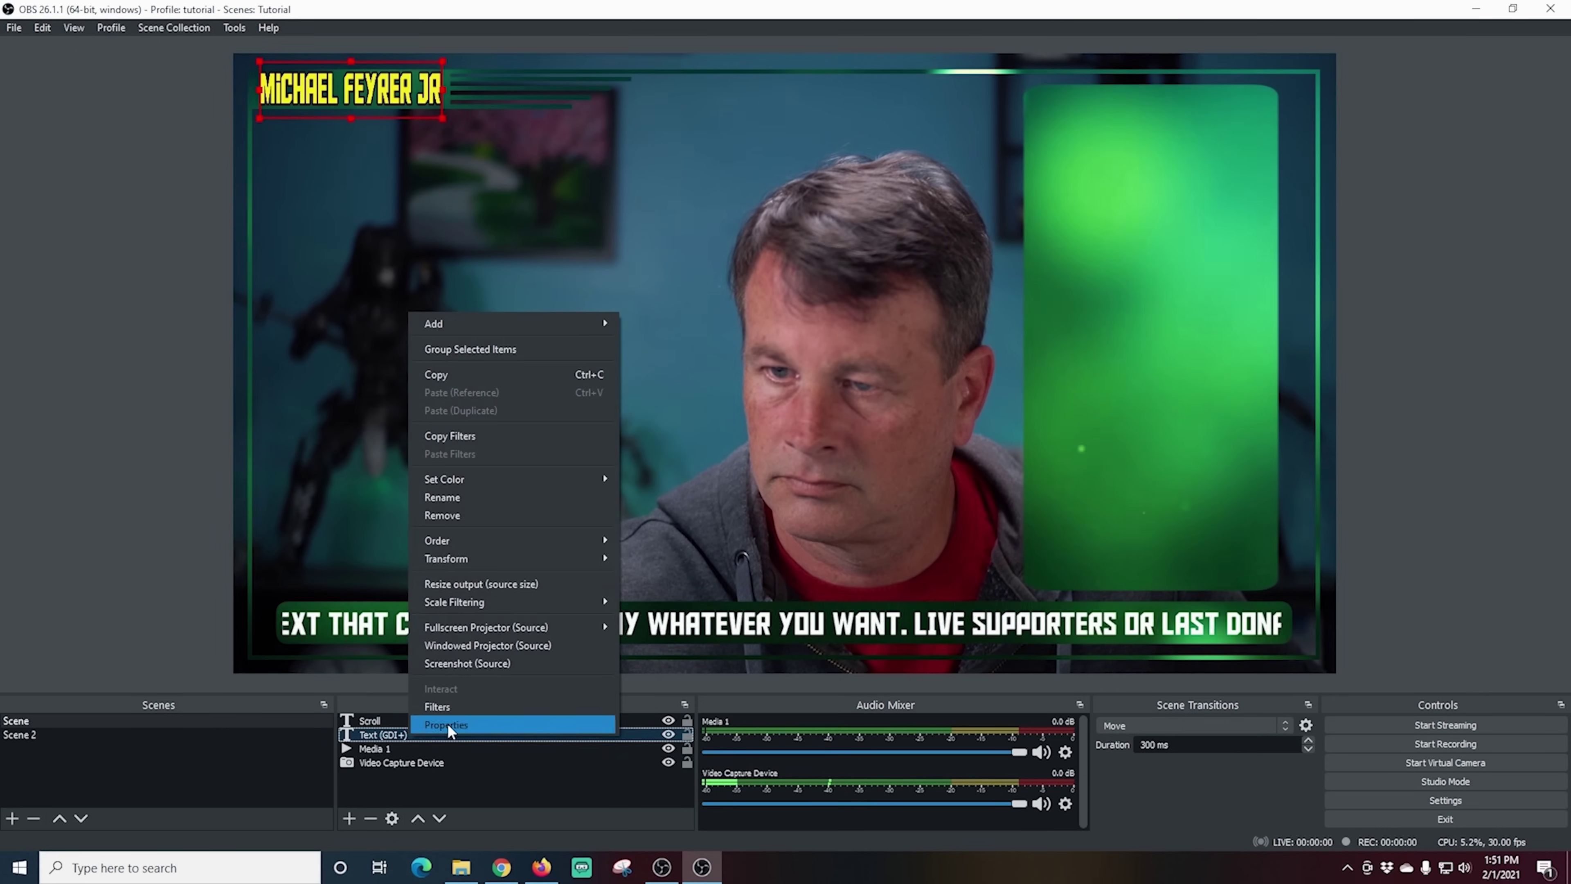
pyautogui.click(447, 724)
pyautogui.scroll(1, 714, 590)
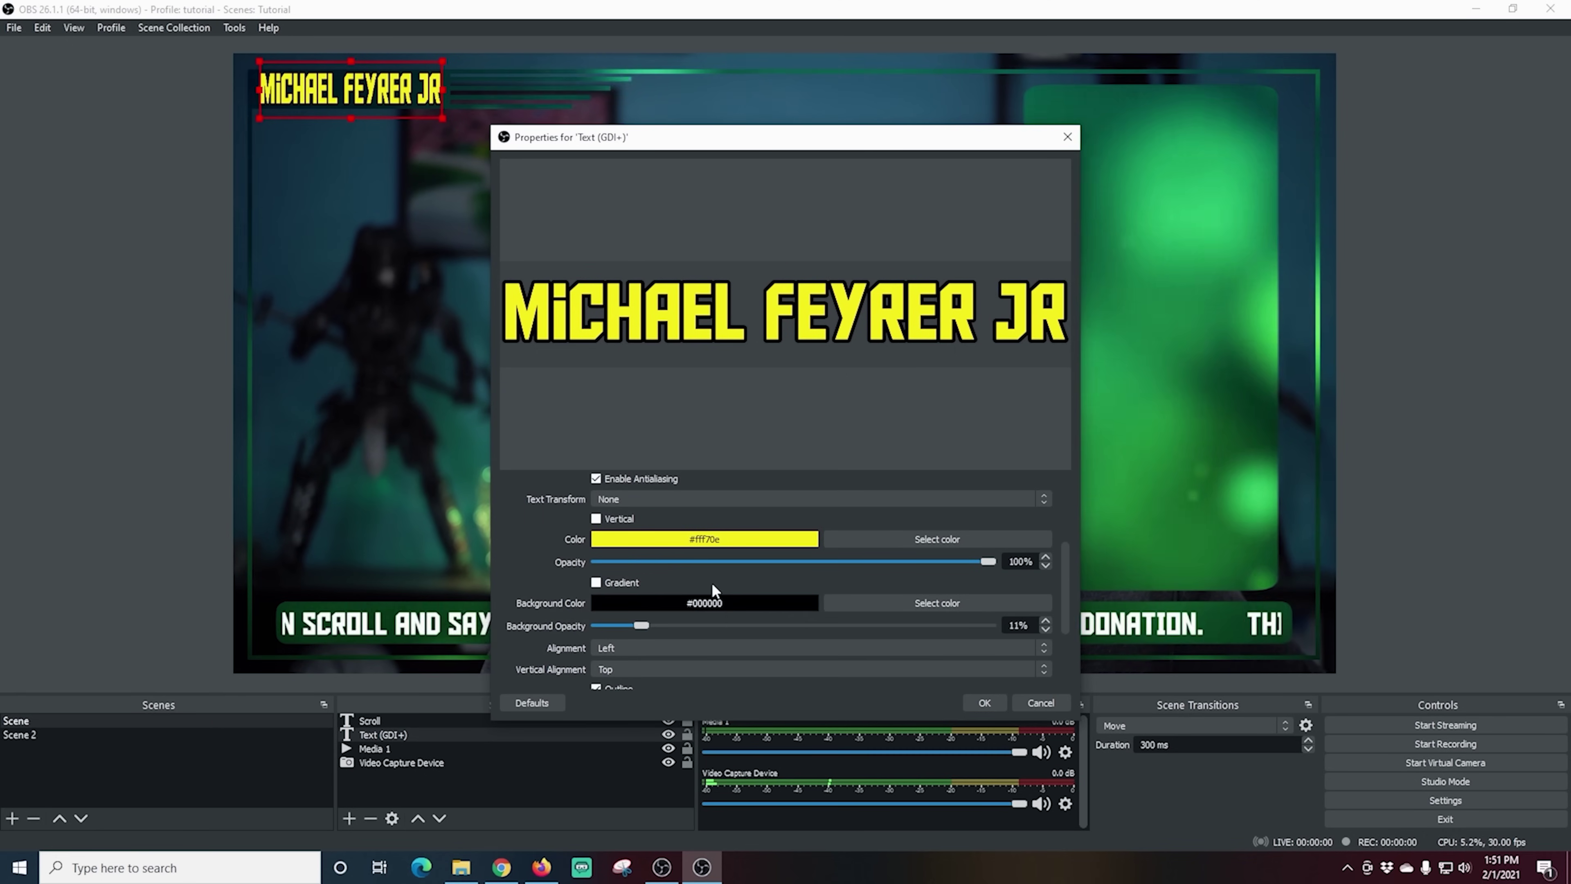
pyautogui.scroll(-1, 715, 590)
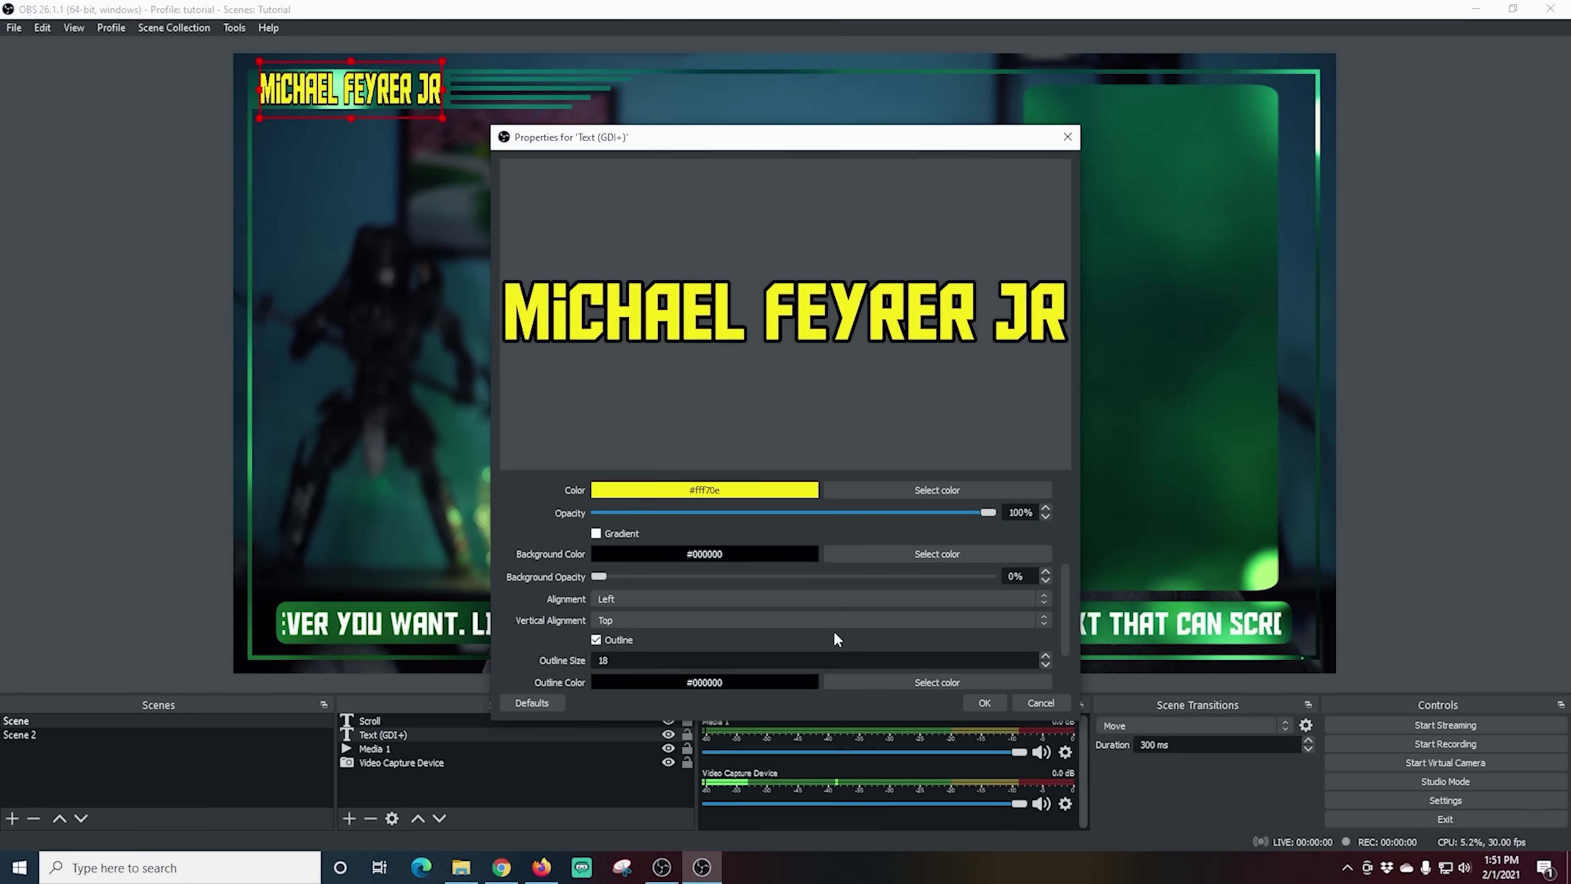
pyautogui.click(985, 703)
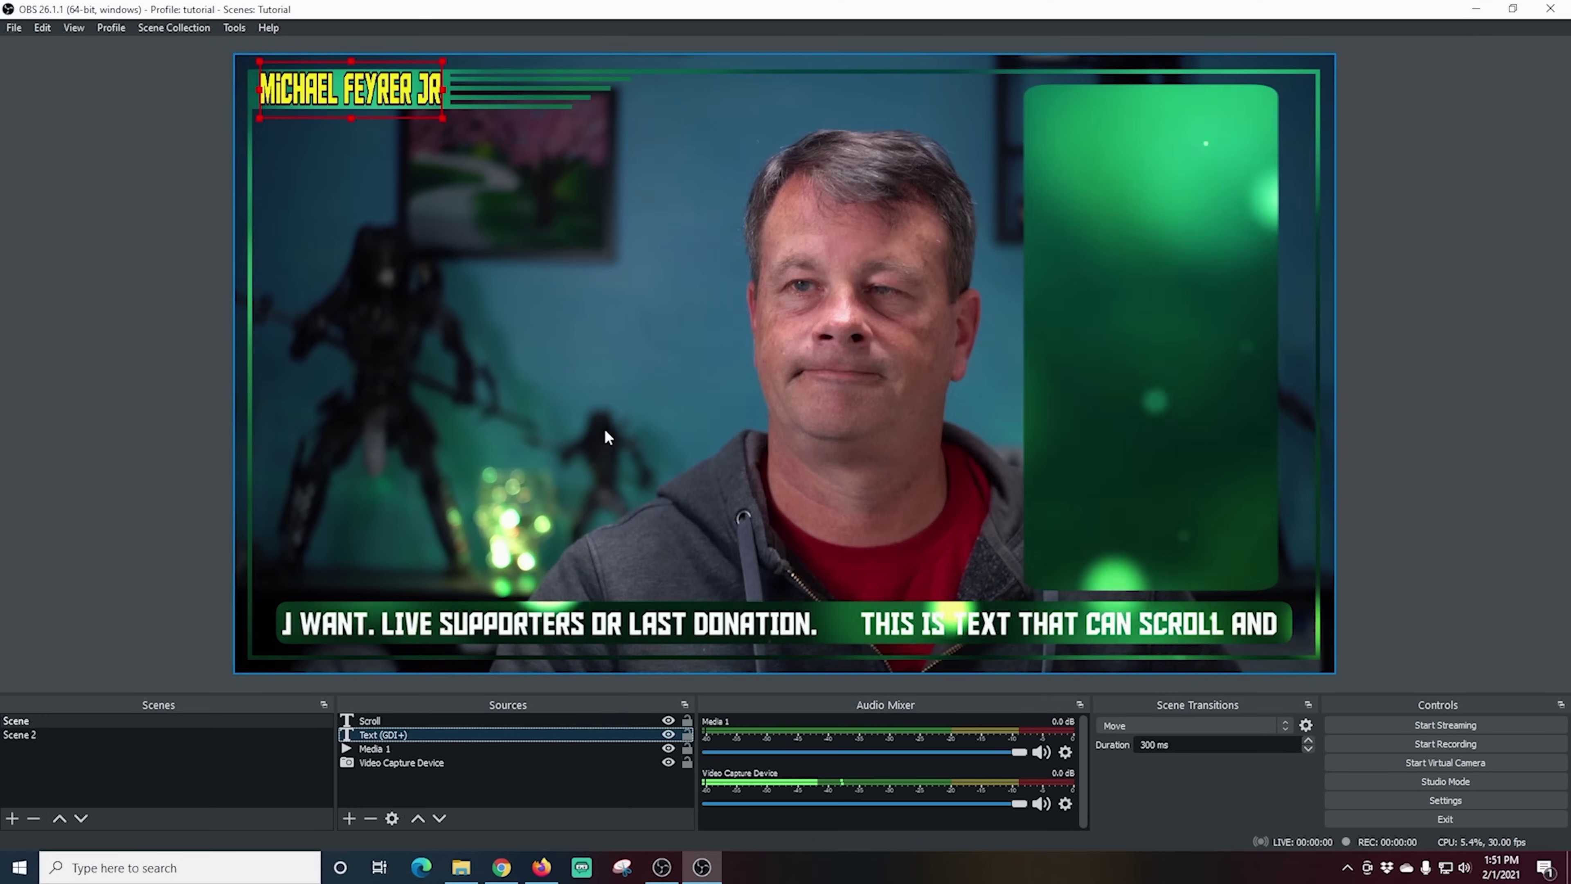